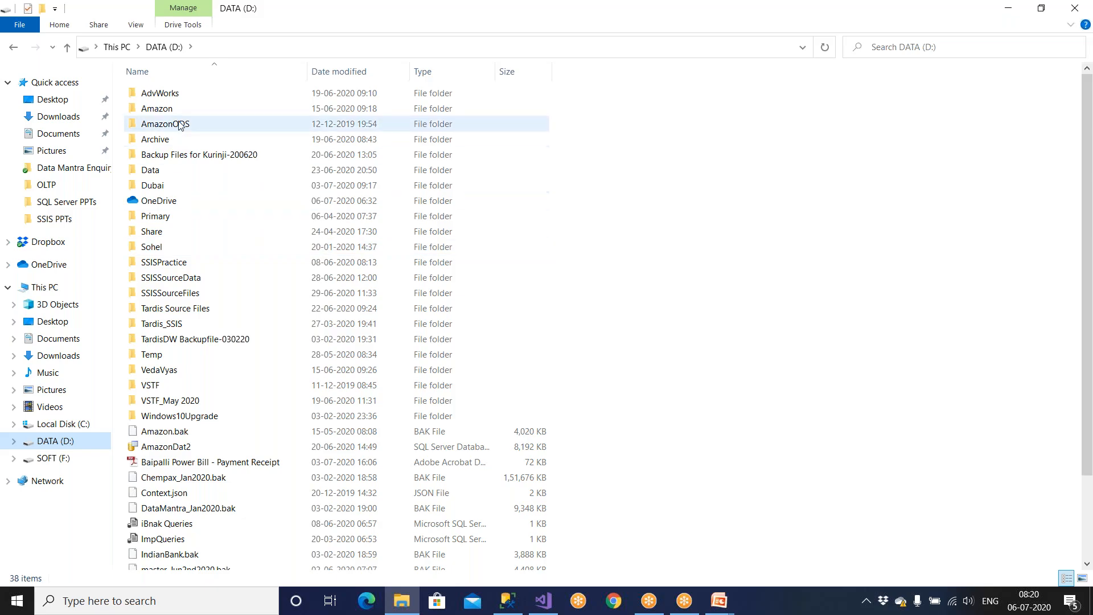
# Step: Open the Amazon folder and review the Emp file's employee rows in Notepad
pyautogui.doubleClick(180, 112)
pyautogui.hotkey('ctrl', 'v')
pyautogui.click(219, 202)
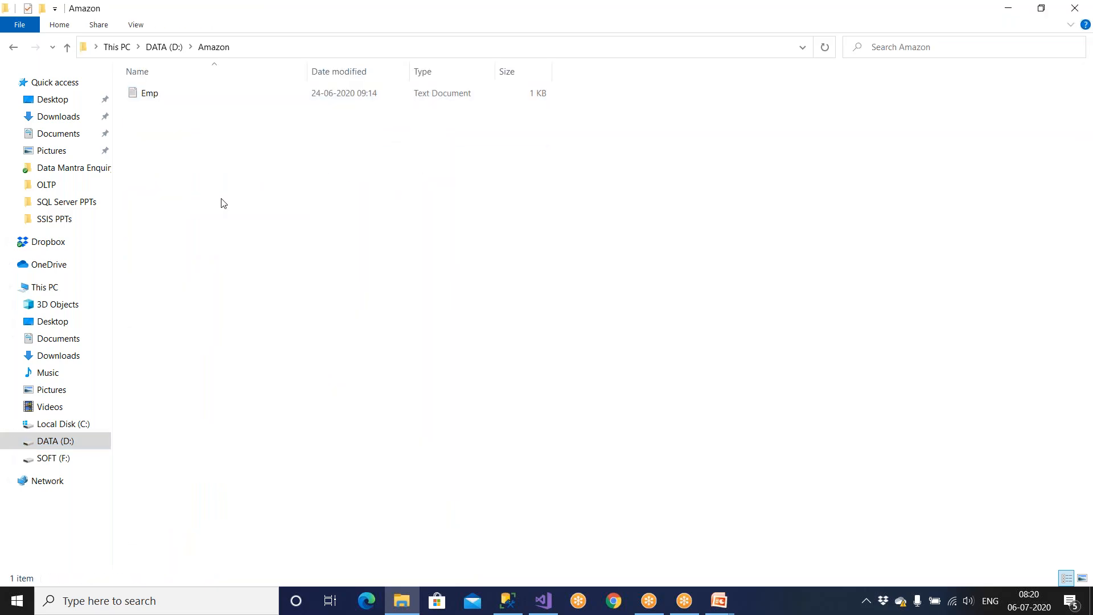
pyautogui.doubleClick(184, 96)
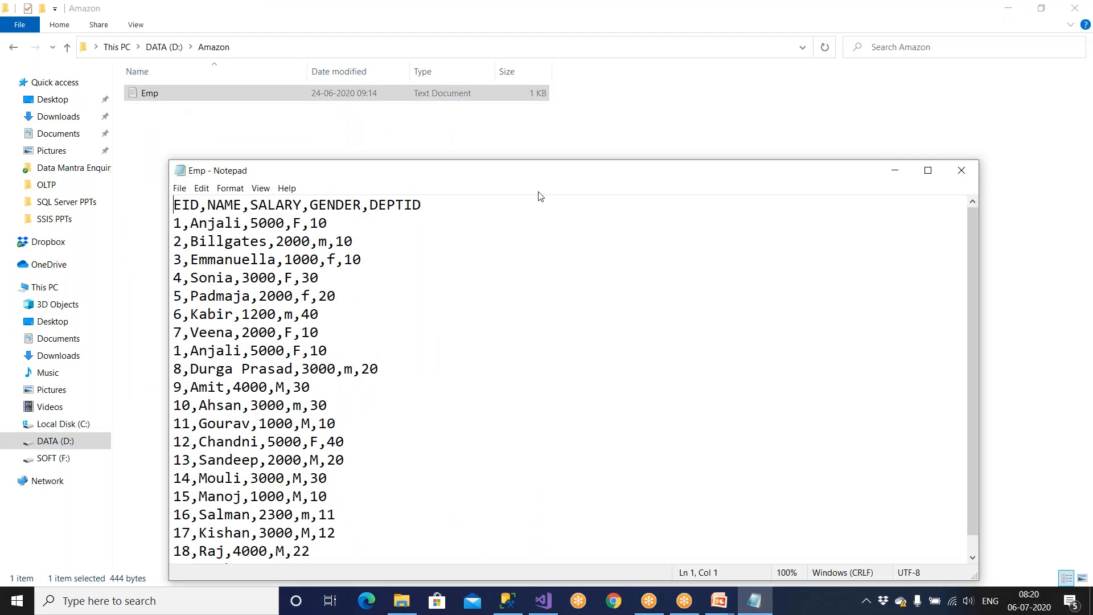
pyautogui.doubleClick(557, 176)
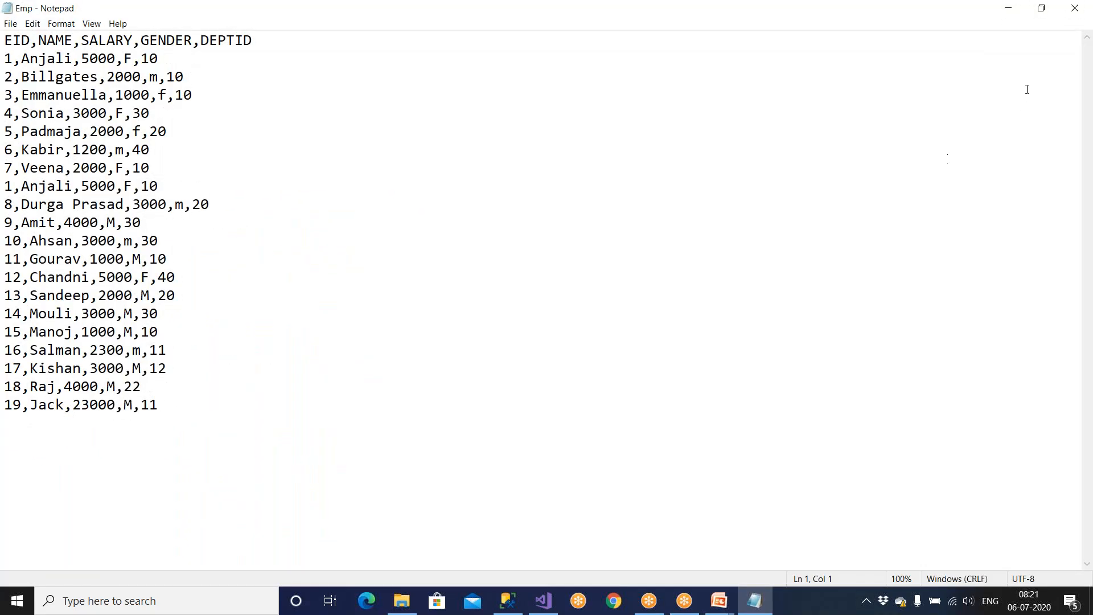
pyautogui.click(1074, 8)
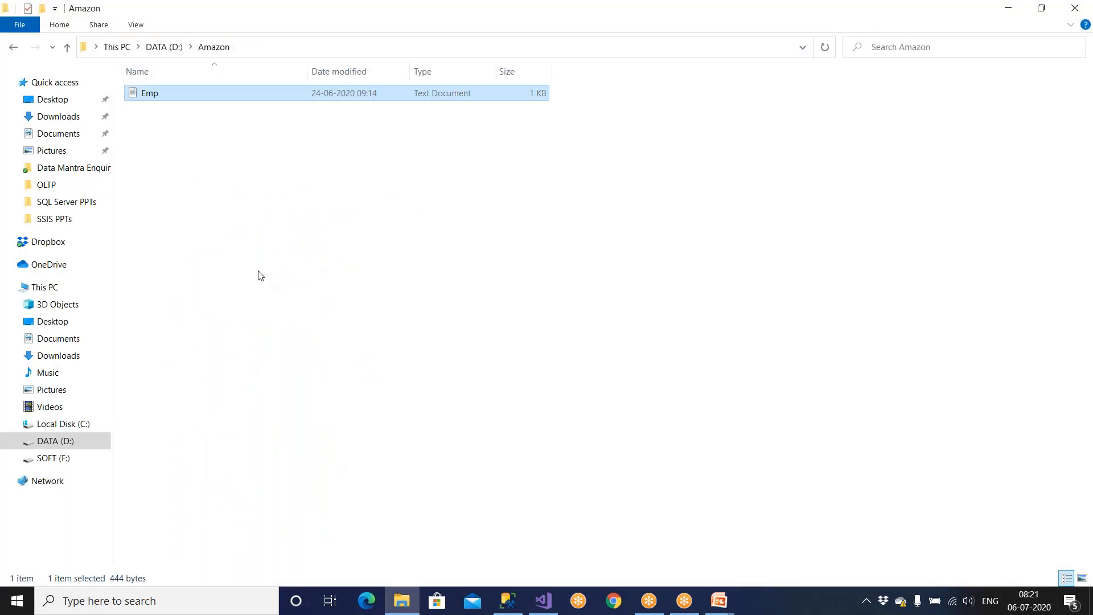
# Step: Cut the Emp file and go back up to the DATA (D:) drive
pyautogui.rightClick(165, 100)
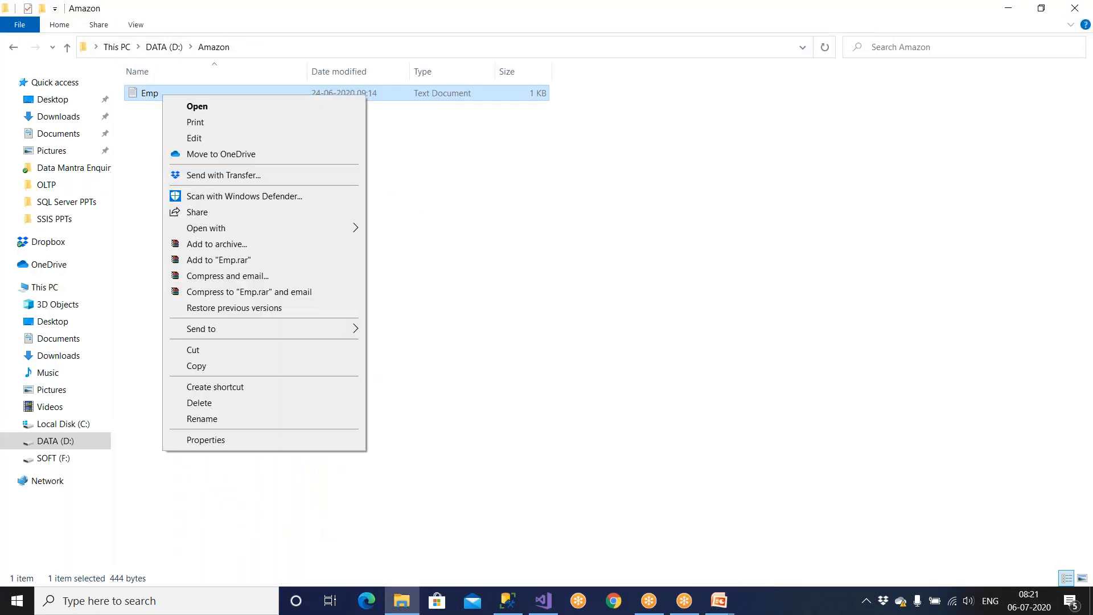
pyautogui.click(195, 353)
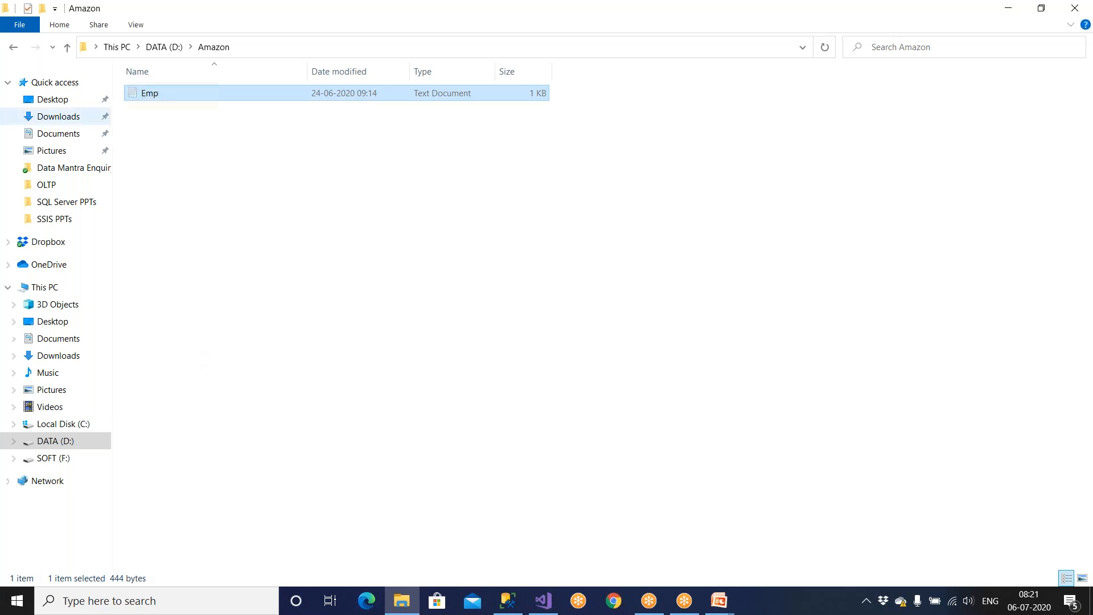
pyautogui.click(67, 47)
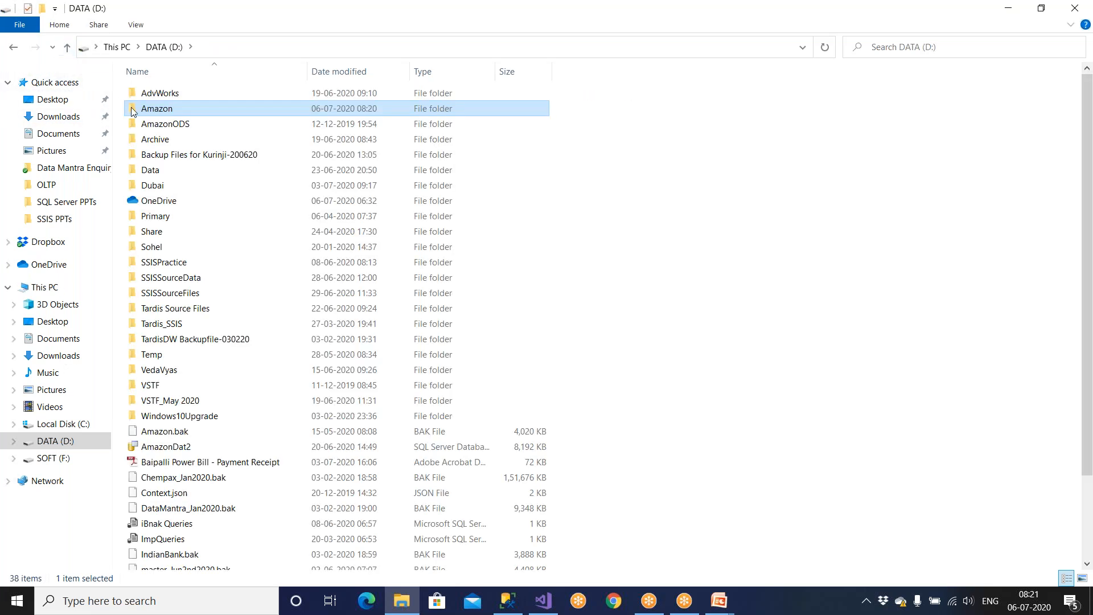
# Step: Paste Emp into the Archive folder and rename it Emp_07062020
pyautogui.doubleClick(174, 141)
pyautogui.rightClick(177, 180)
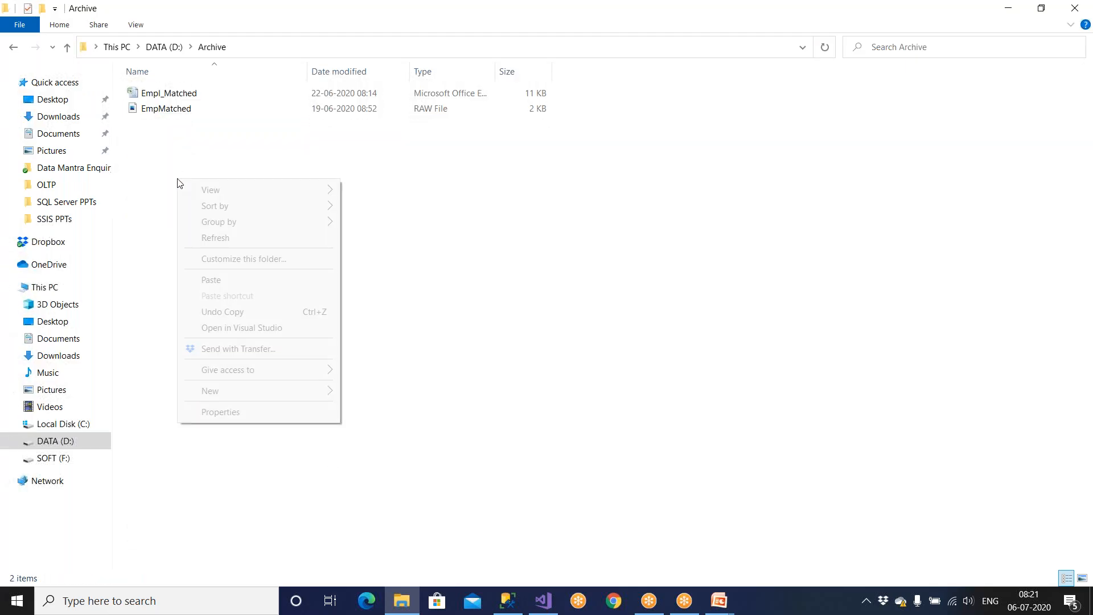
pyautogui.click(210, 280)
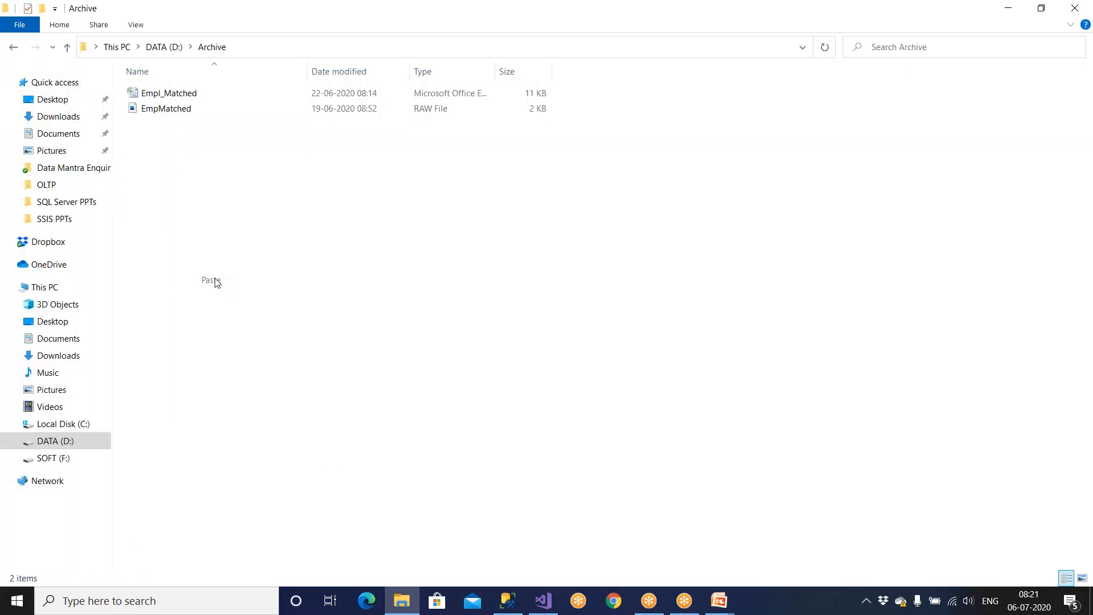
pyautogui.click(168, 126)
pyautogui.press('End')
pyautogui.write('_')
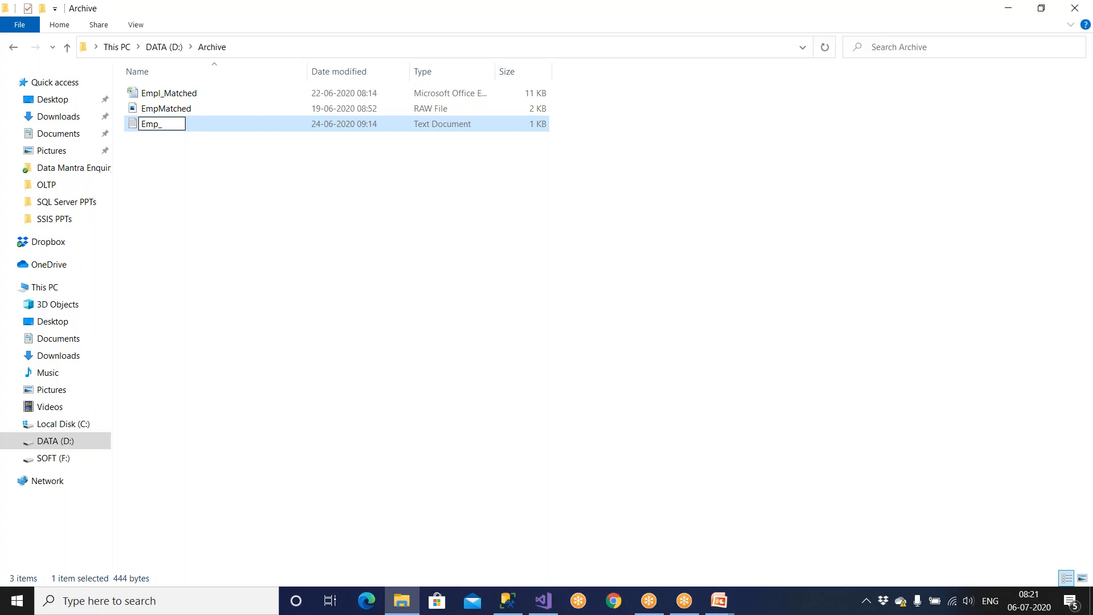
pyautogui.write('07062020')
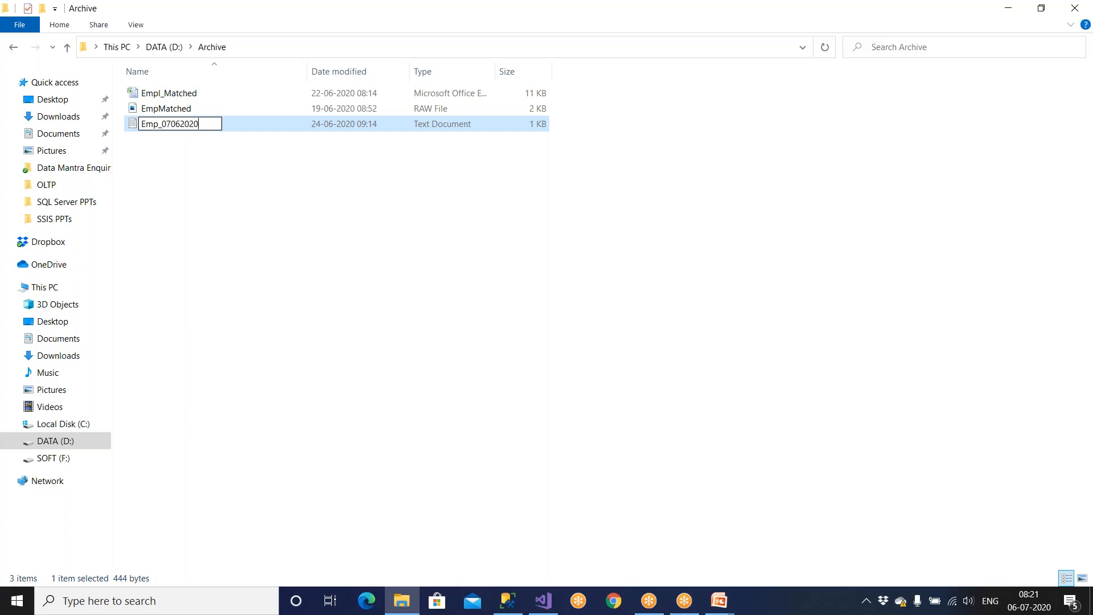
pyautogui.press('Return')
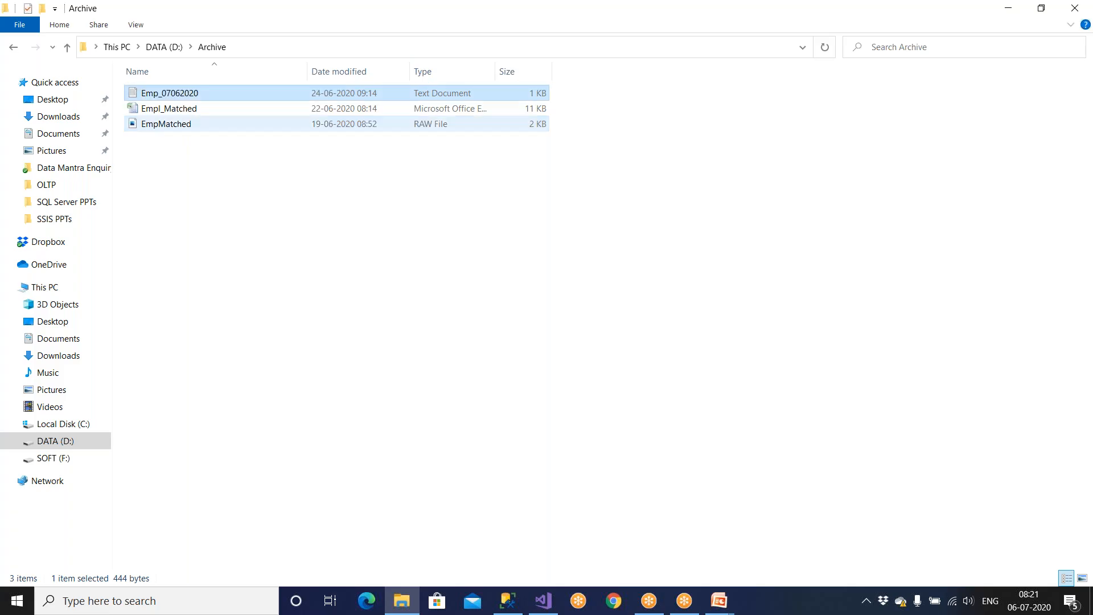
# Step: Delete Empl_Matched and EmpMatched from Archive, then open the Amazon folder
pyautogui.moveTo(190, 200); pyautogui.dragTo(176, 112)
pyautogui.press('Delete')
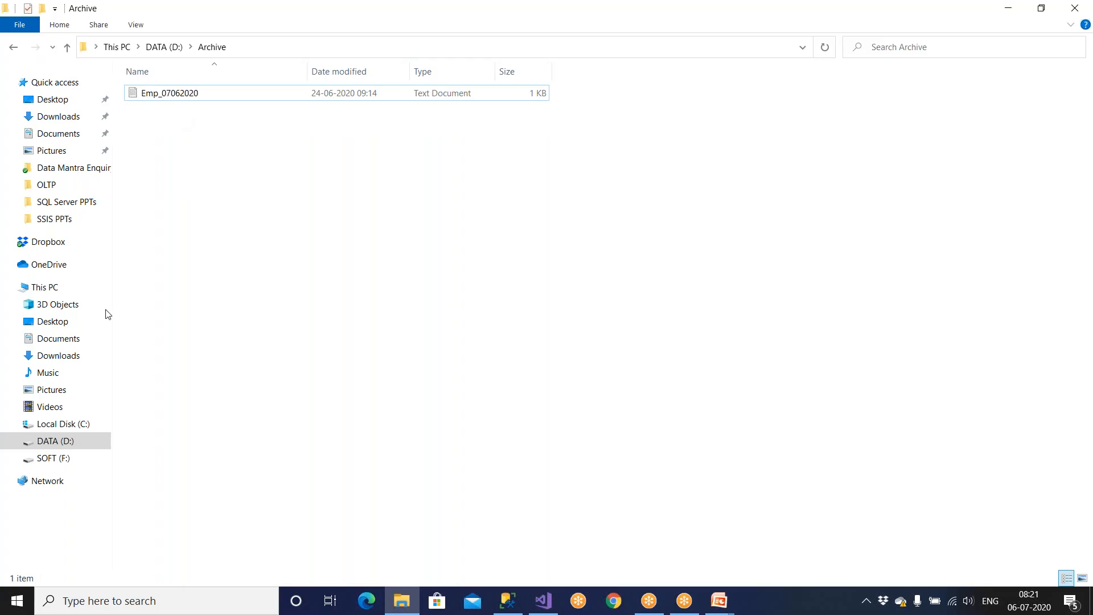
pyautogui.press('BackSpace')
pyautogui.doubleClick(169, 112)
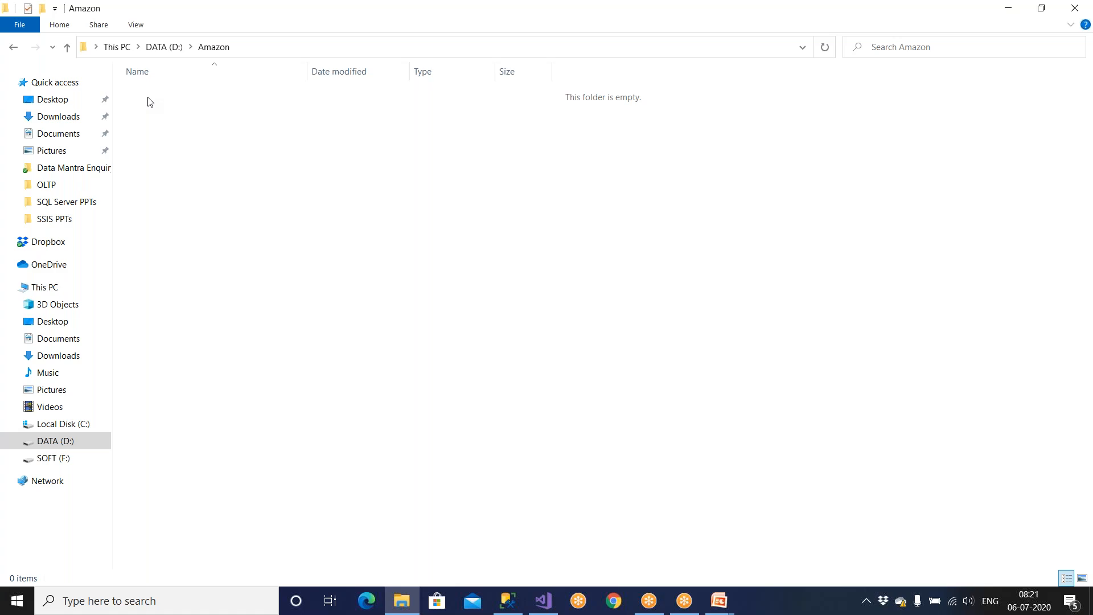
pyautogui.click(295, 47)
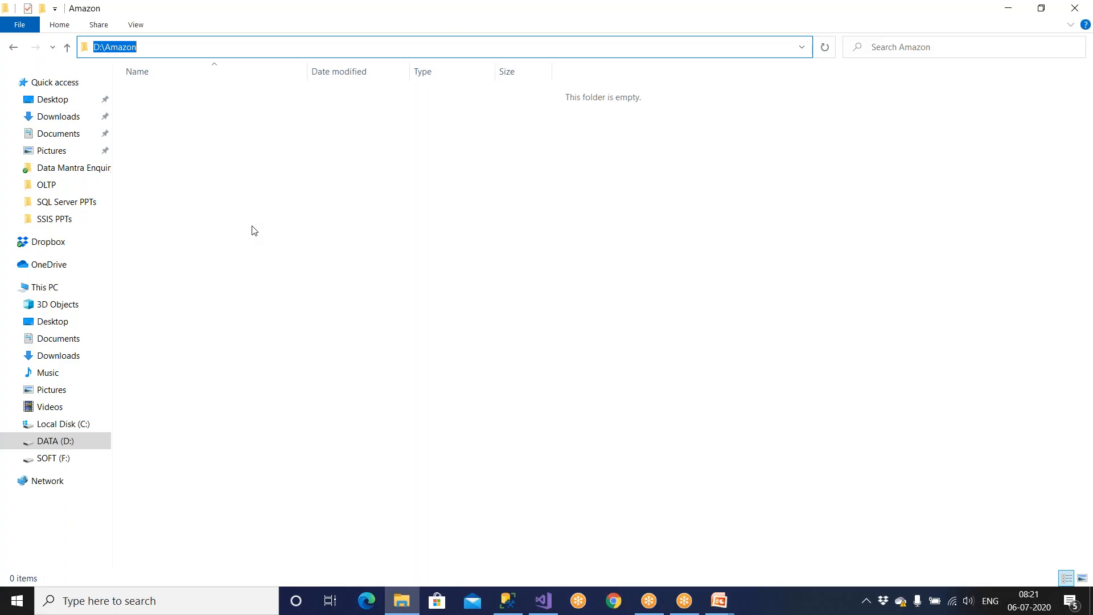
pyautogui.click(175, 103)
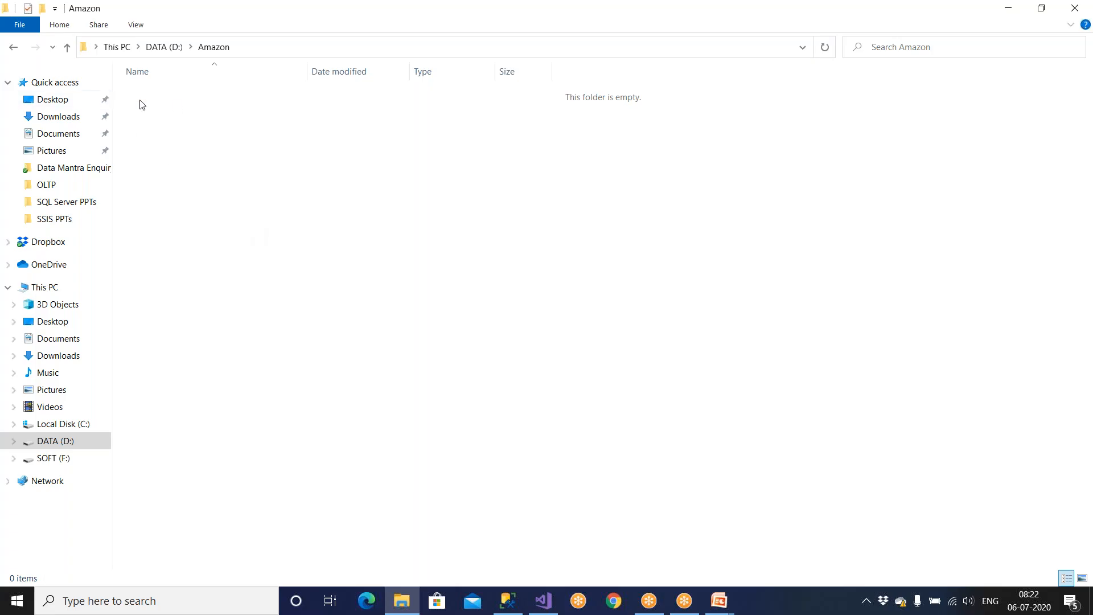
pyautogui.click(68, 47)
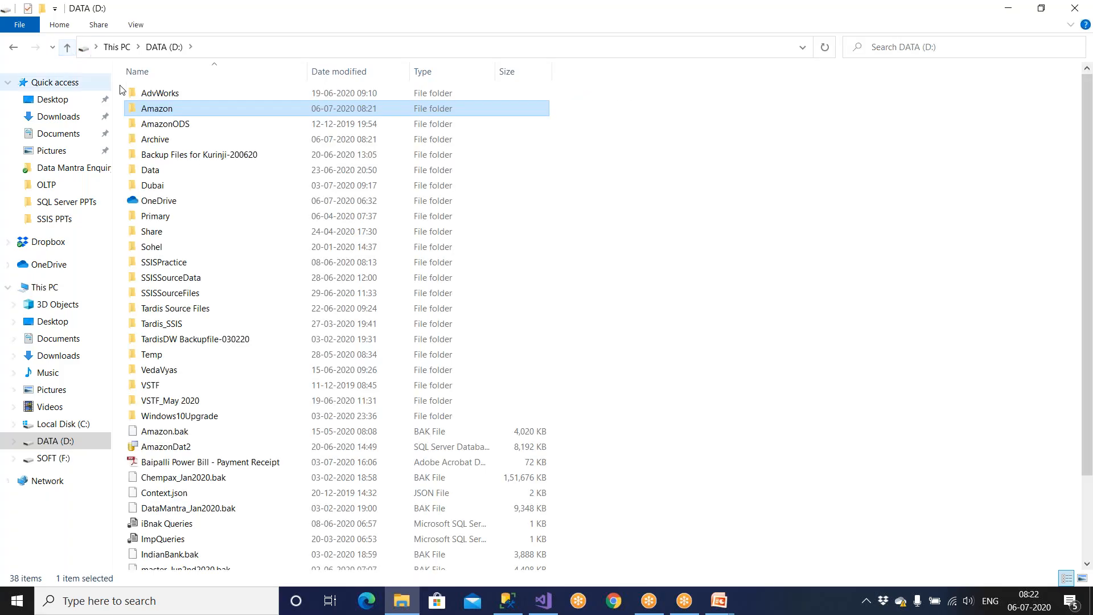
pyautogui.doubleClick(172, 139)
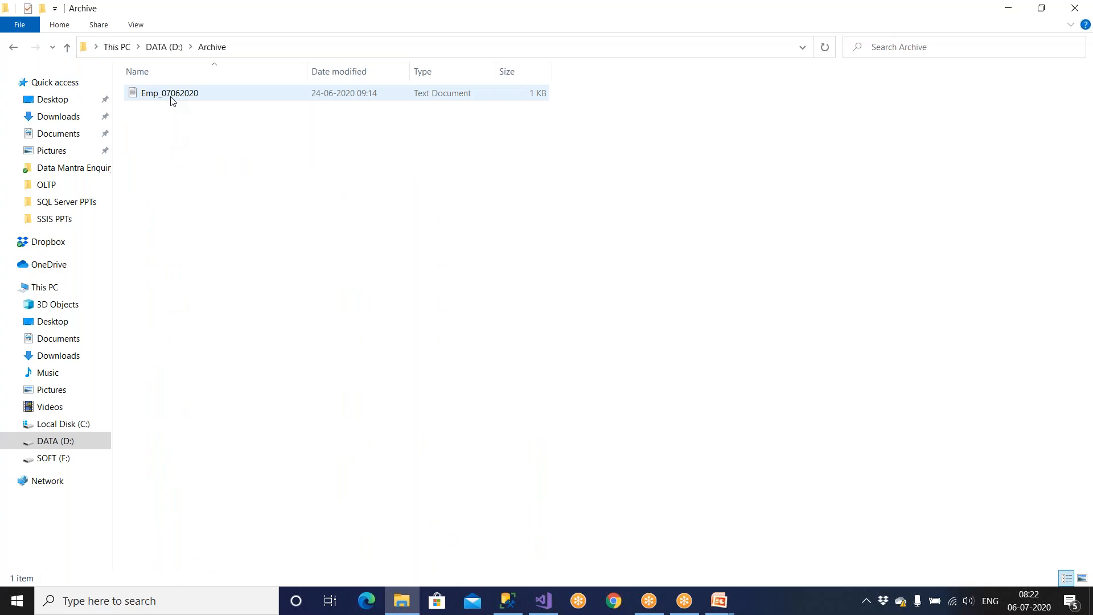
pyautogui.doubleClick(173, 101)
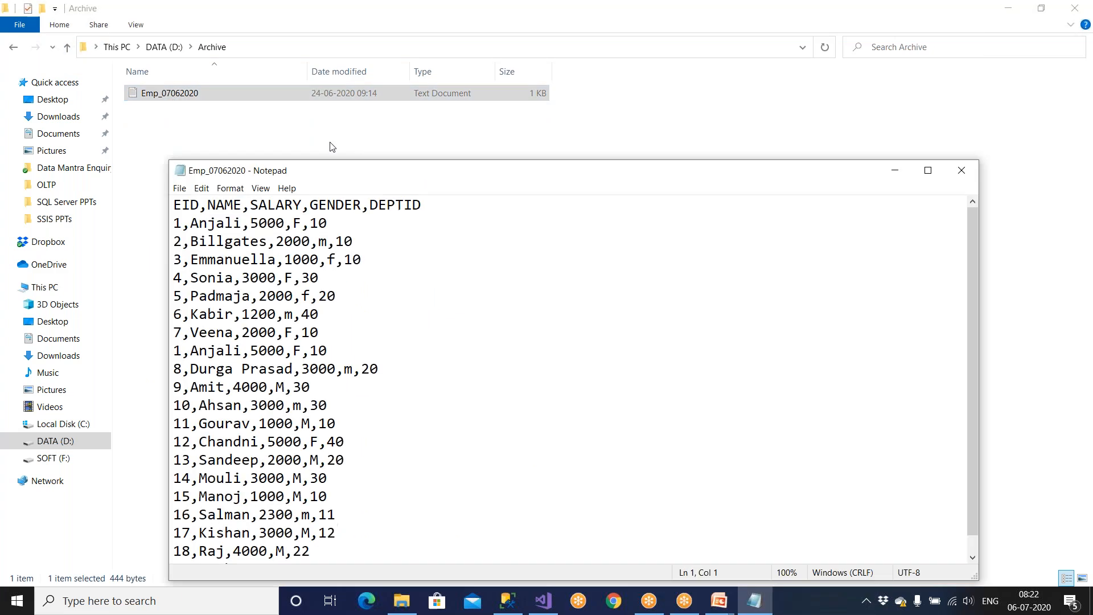
pyautogui.click(961, 170)
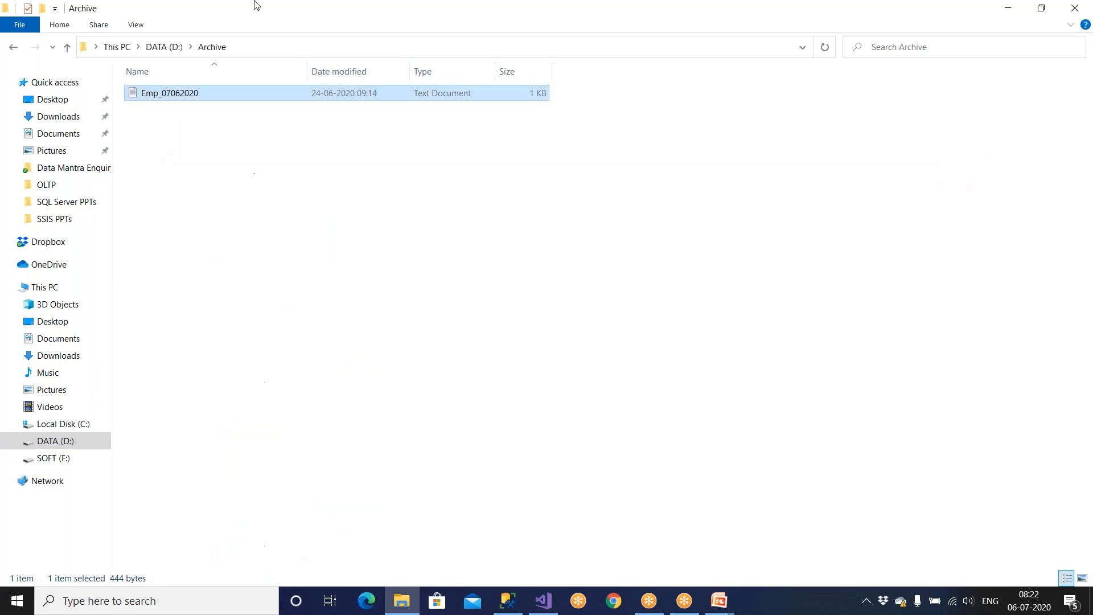
pyautogui.click(68, 47)
pyautogui.doubleClick(150, 108)
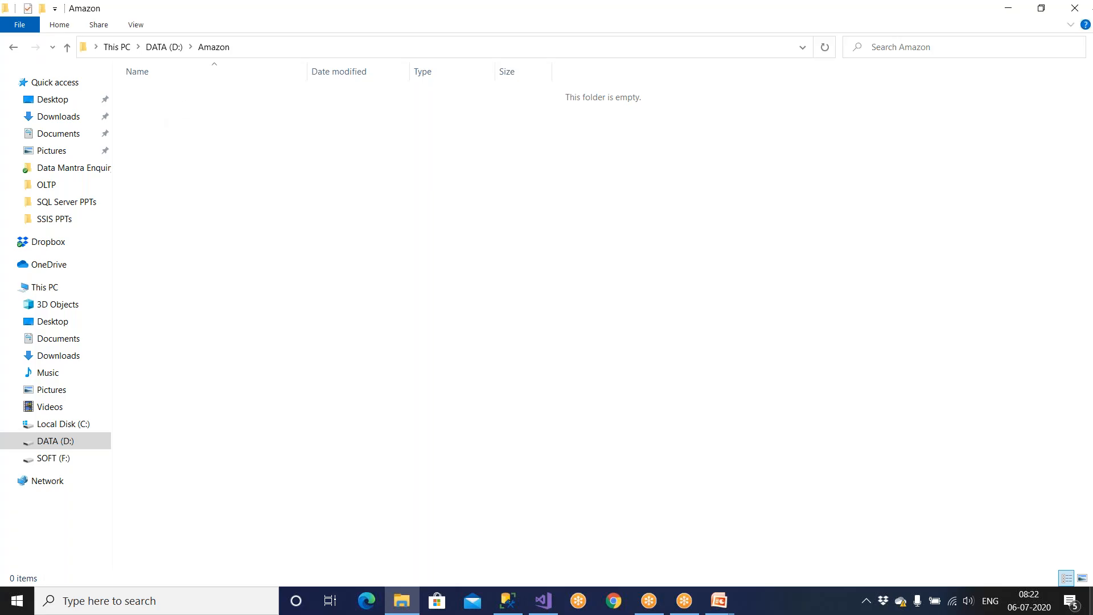
pyautogui.moveTo(715, 606)
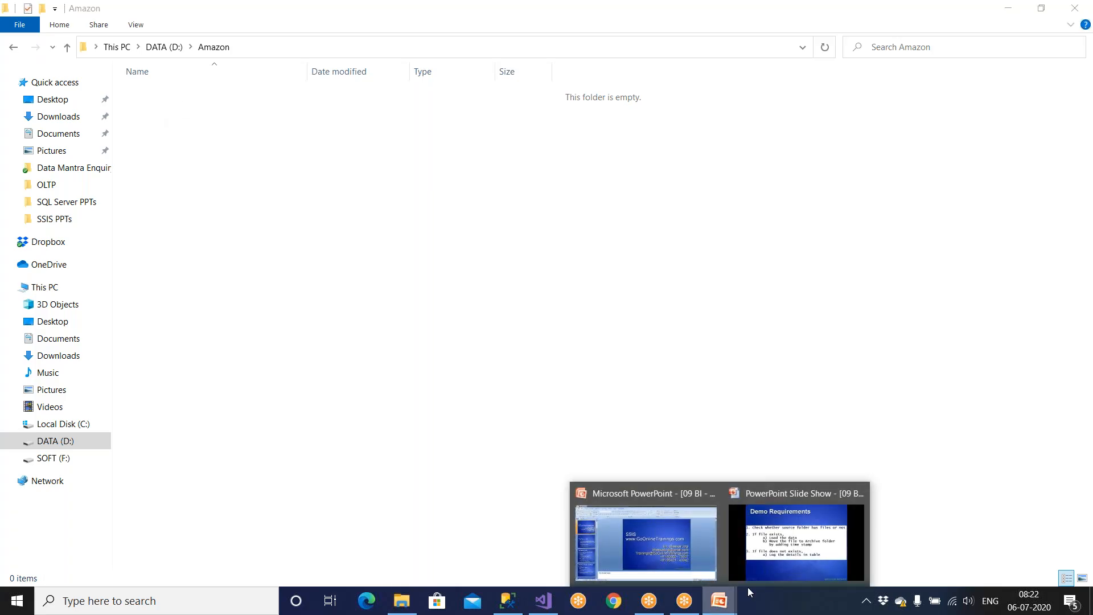
# Step: Bring the Demo Requirements slide show forward, then switch to SQL Server Management Studio
pyautogui.click(759, 568)
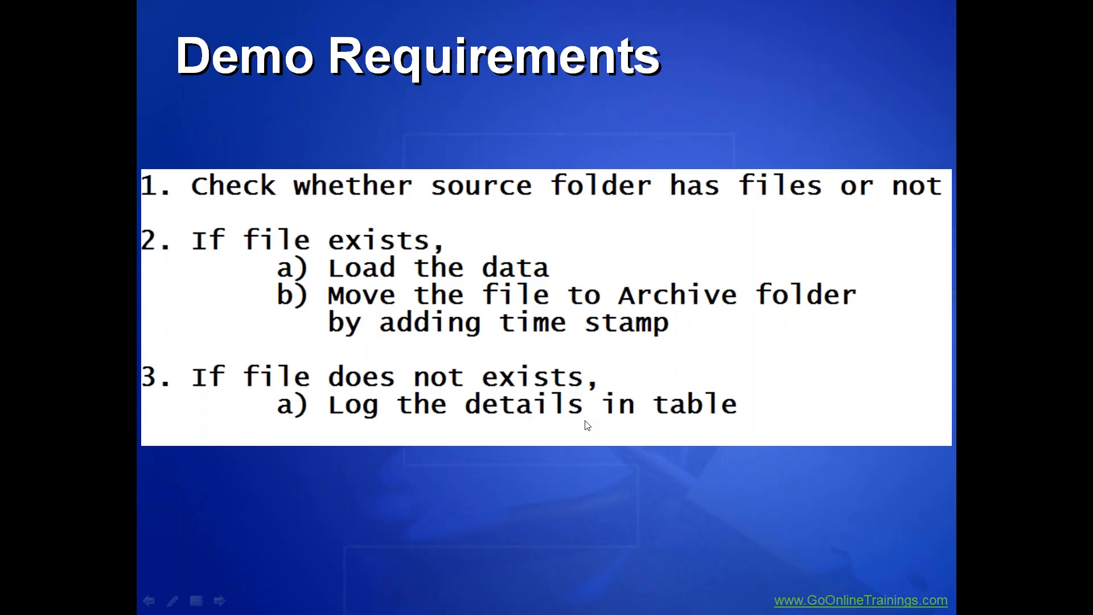
pyautogui.press('super')
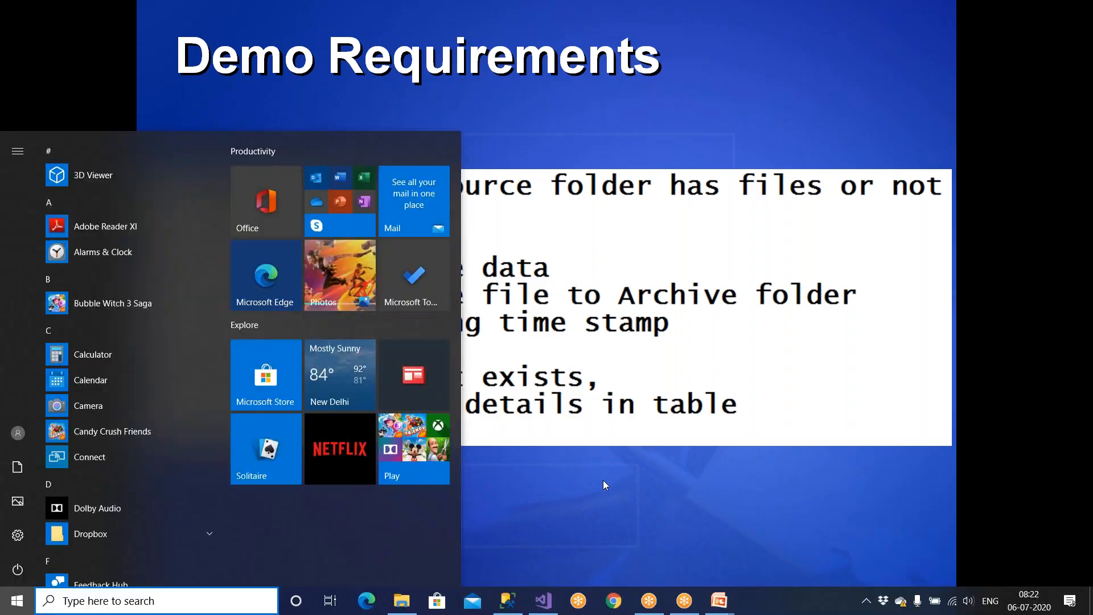
pyautogui.click(510, 604)
# Step: Write and run 'use Stage_Company' followed by go
pyautogui.click(398, 131)
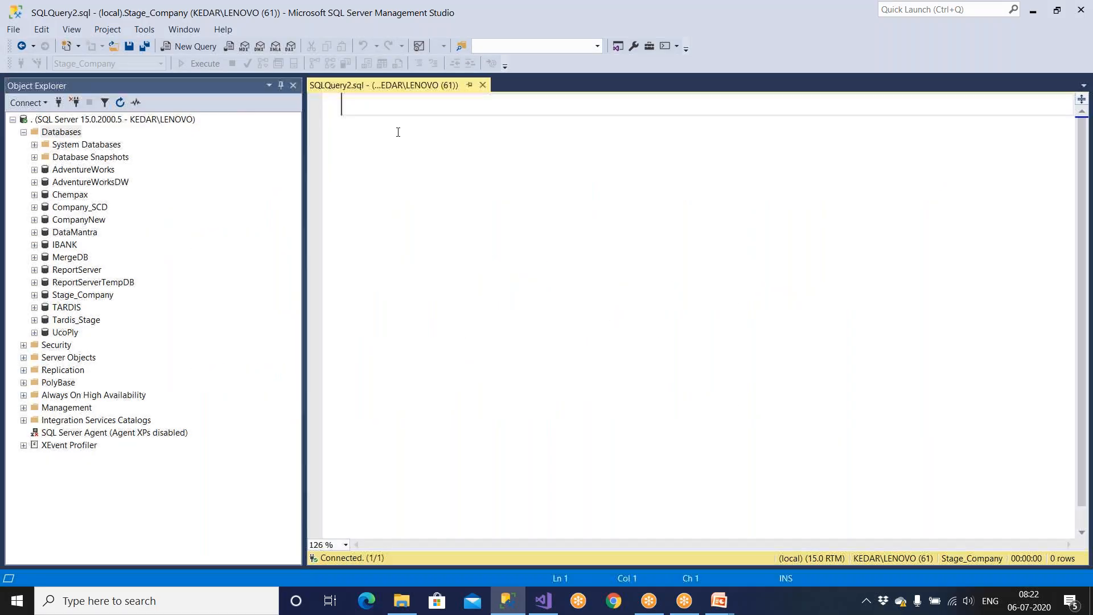
pyautogui.write('use')
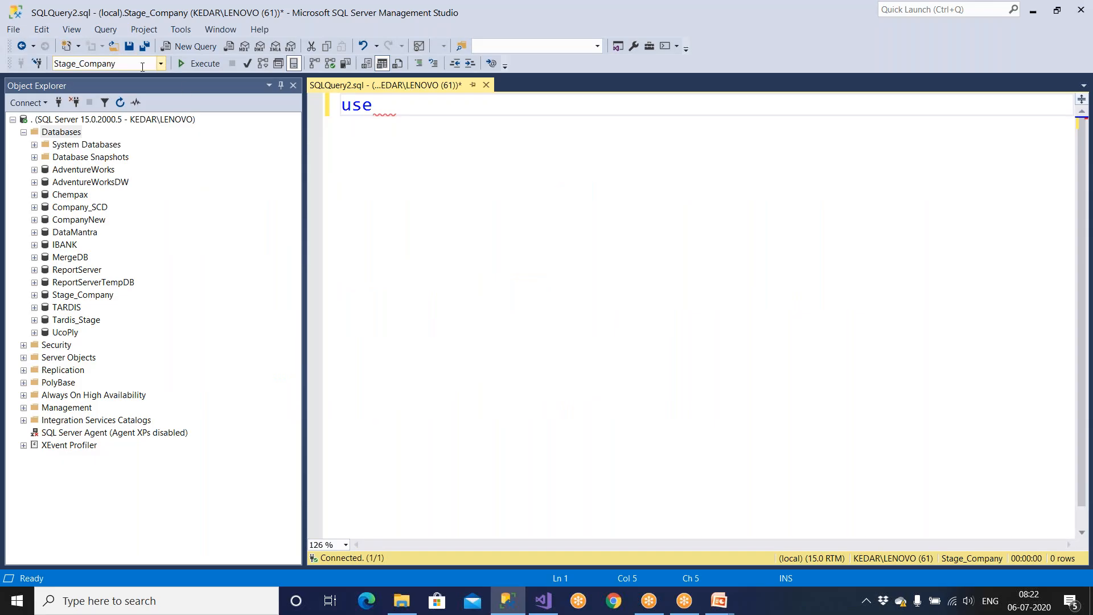
pyautogui.hotkey('ctrl', 'u')
pyautogui.click(424, 112)
pyautogui.hotkey('ctrl', 'v')
pyautogui.press('Return')
pyautogui.write('go')
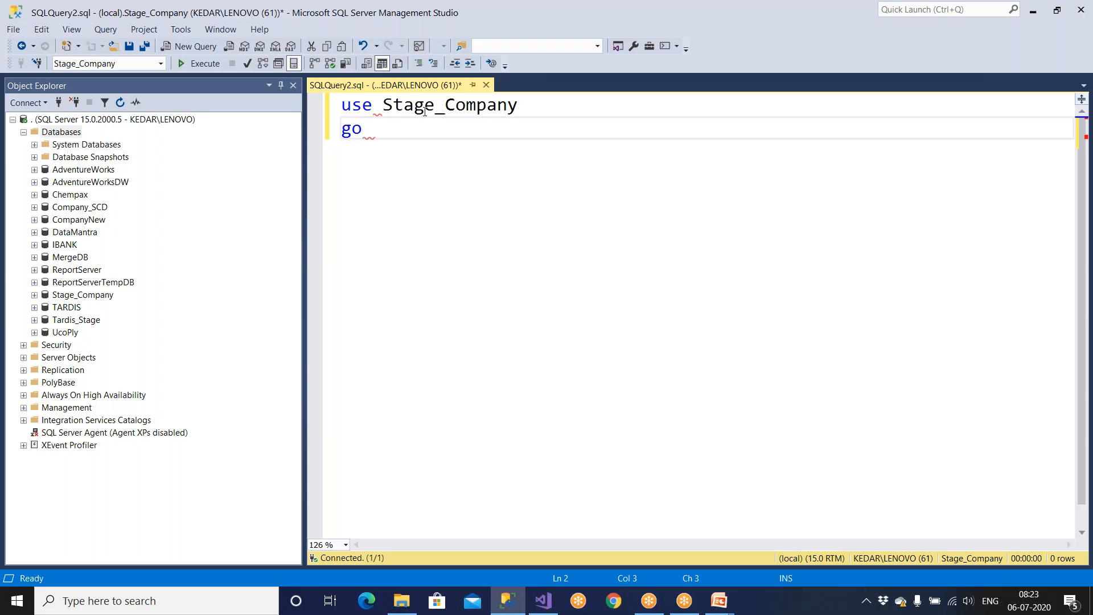
pyautogui.press('F5')
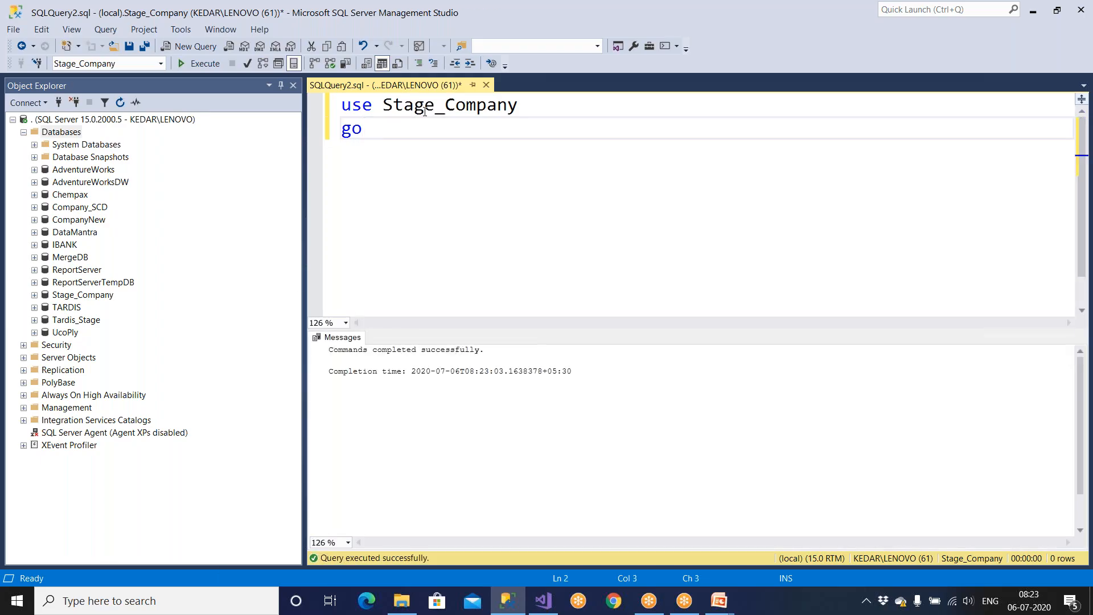
# Step: Add a 'create table SSIS_Logs' skeleton with empty parentheses and go, hiding the results pane
pyautogui.press('Return')
pyautogui.press('Return')
pyautogui.write('create')
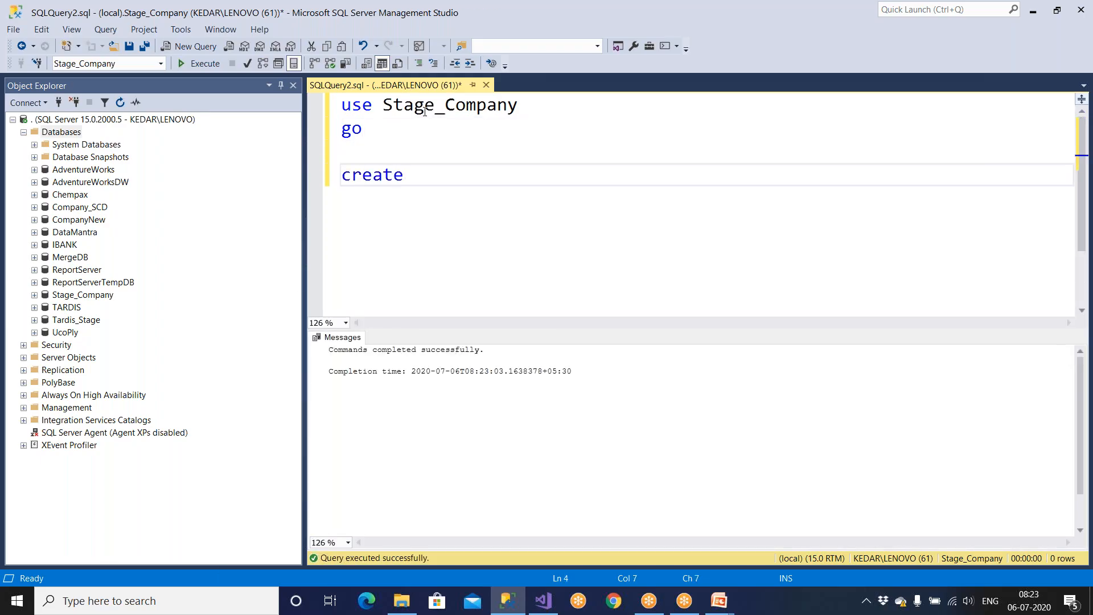
pyautogui.write(' table SSIS')
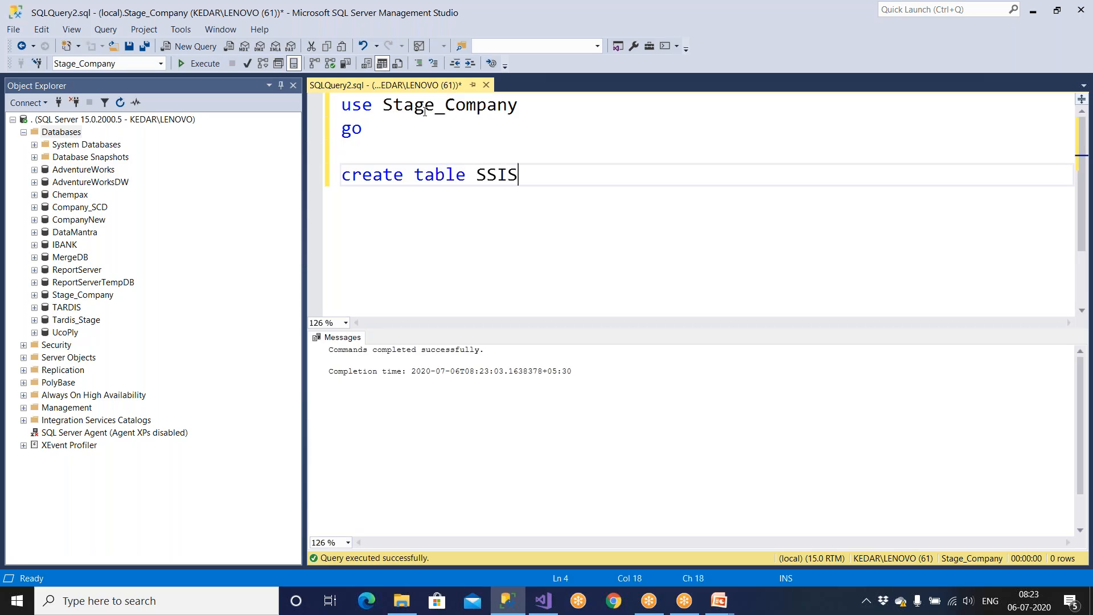
pyautogui.write('_Logs')
pyautogui.press('Return')
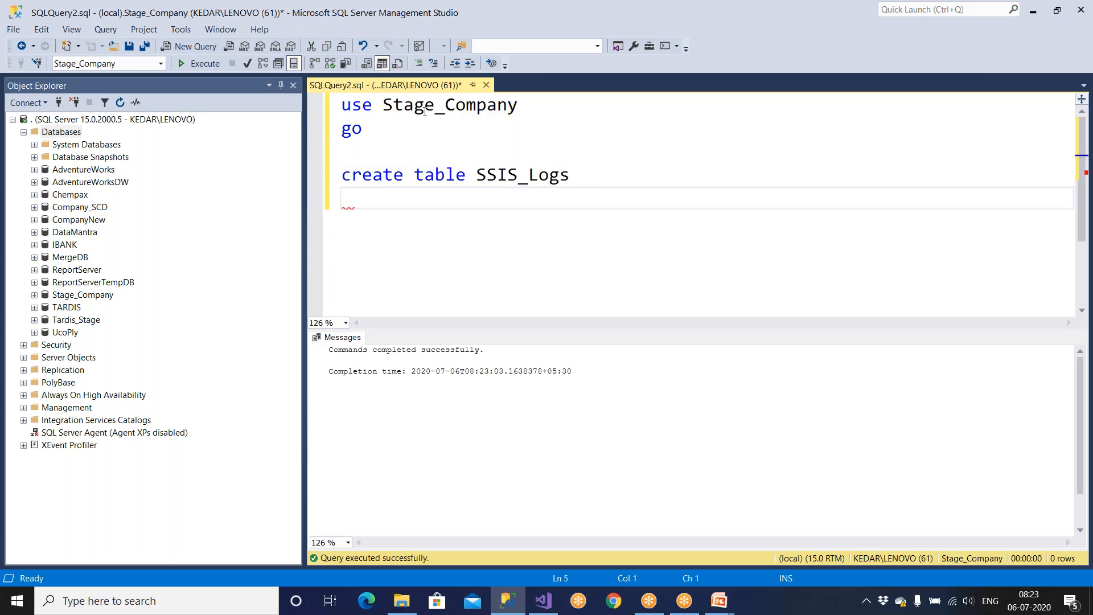
pyautogui.write('(')
pyautogui.press('Return')
pyautogui.press('Return')
pyautogui.press('Return')
pyautogui.write(')')
pyautogui.press('Return')
pyautogui.write('go')
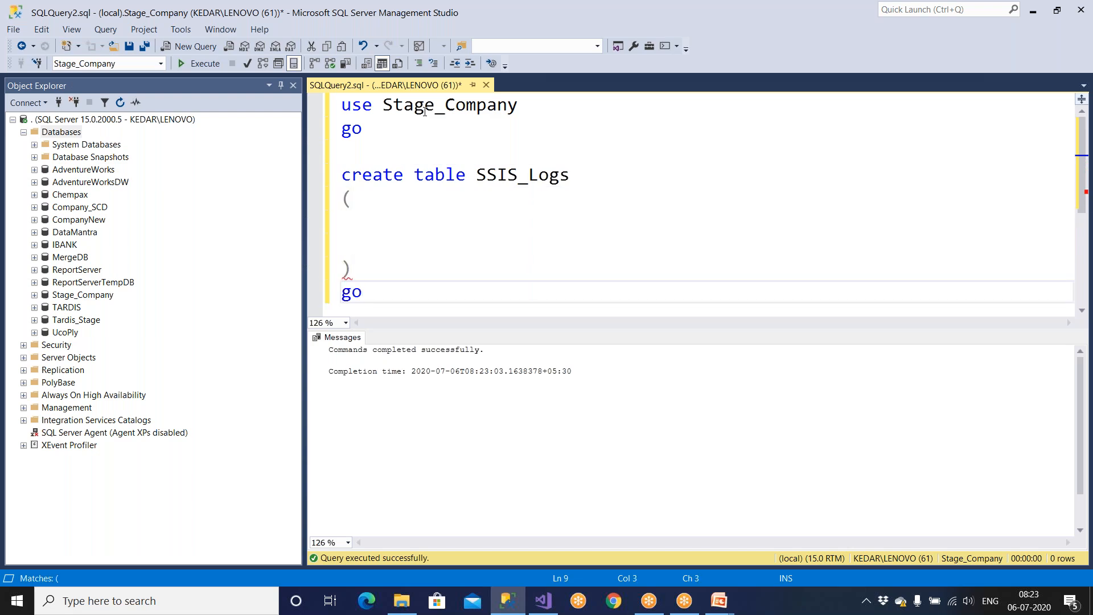
pyautogui.hotkey('ctrl', 'r')
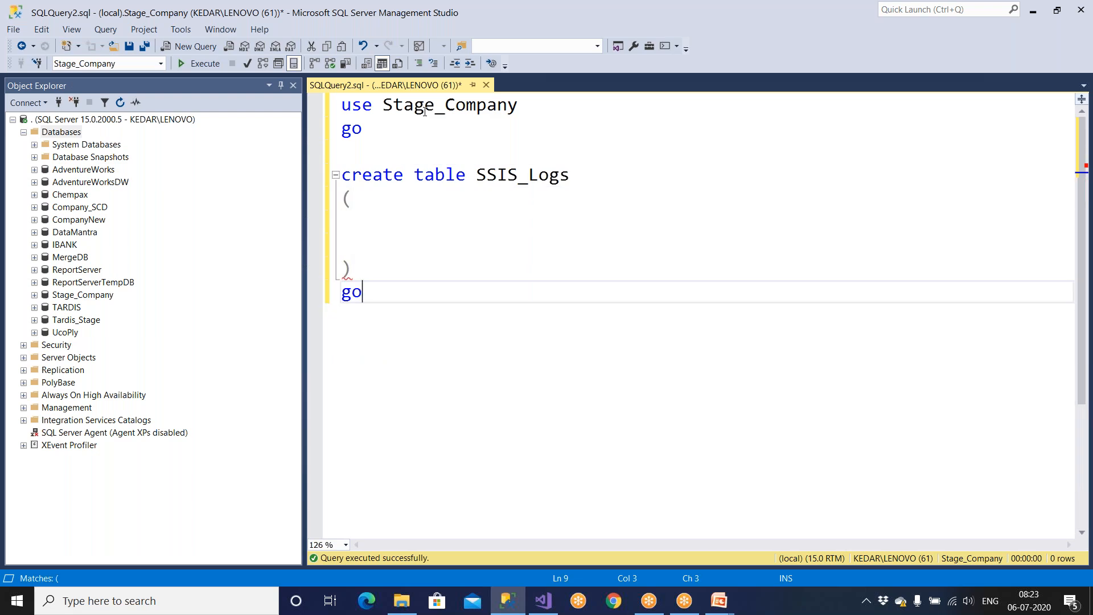
pyautogui.click(385, 223)
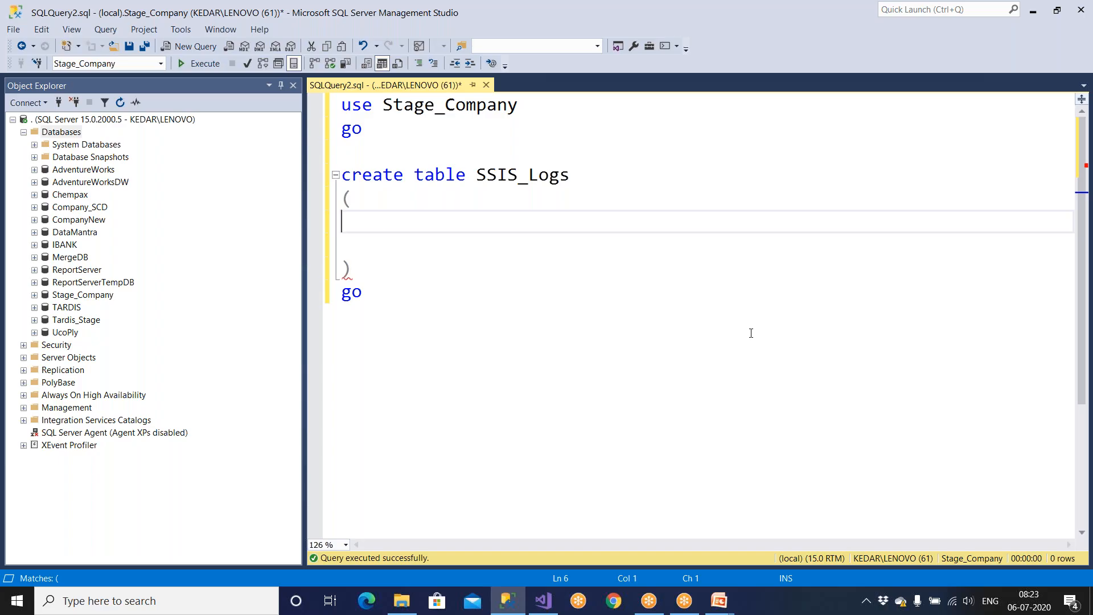
# Step: Add an indented 'ID int' column inside the SSIS_Logs parentheses, then search Windows for 'event'
pyautogui.press('Tab')
pyautogui.write('ID  int')
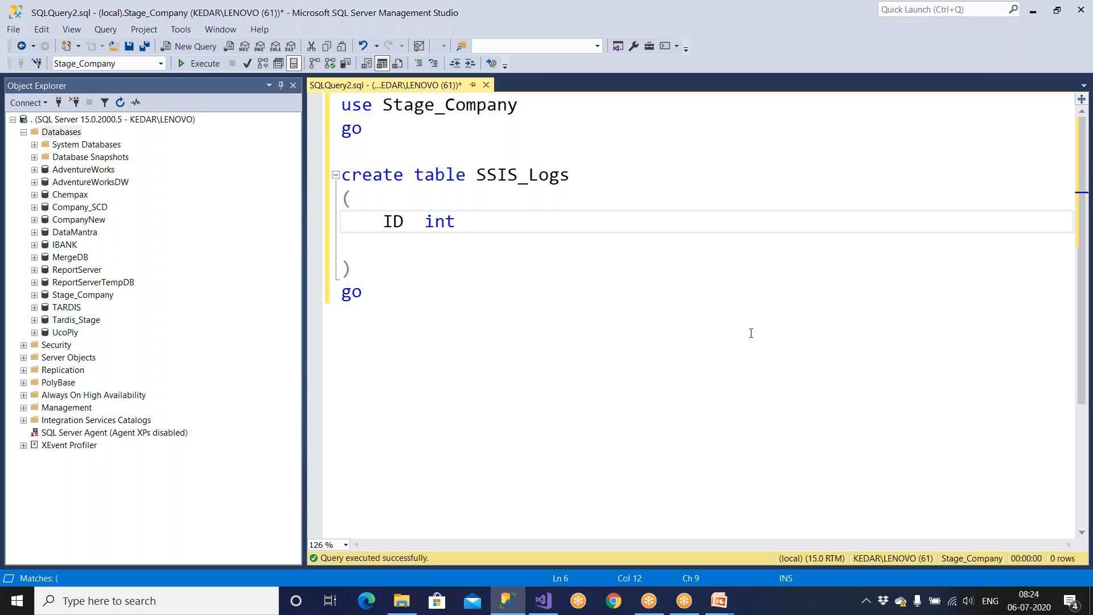
pyautogui.press('super')
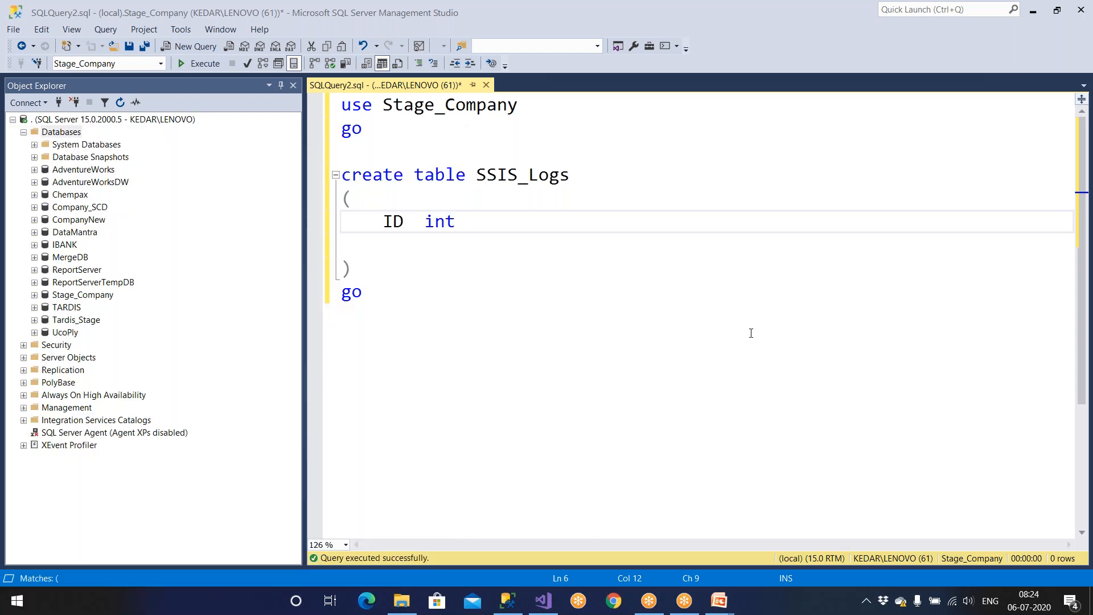
pyautogui.write('event')
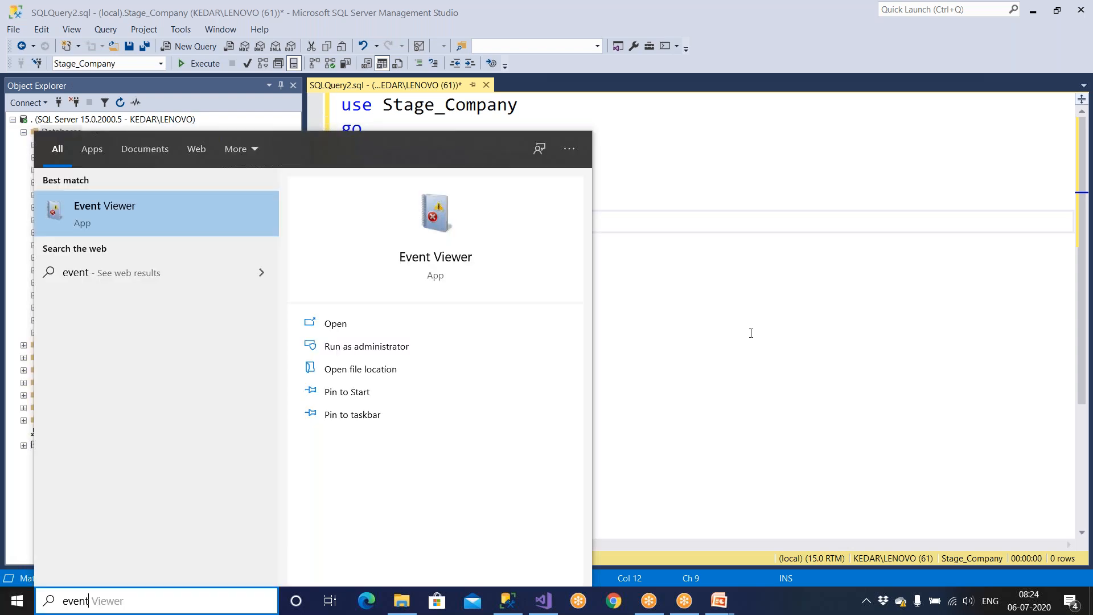
# Step: Launch Event Viewer and inspect the Application log's SQLISPackage140 error event 12291
pyautogui.click(148, 209)
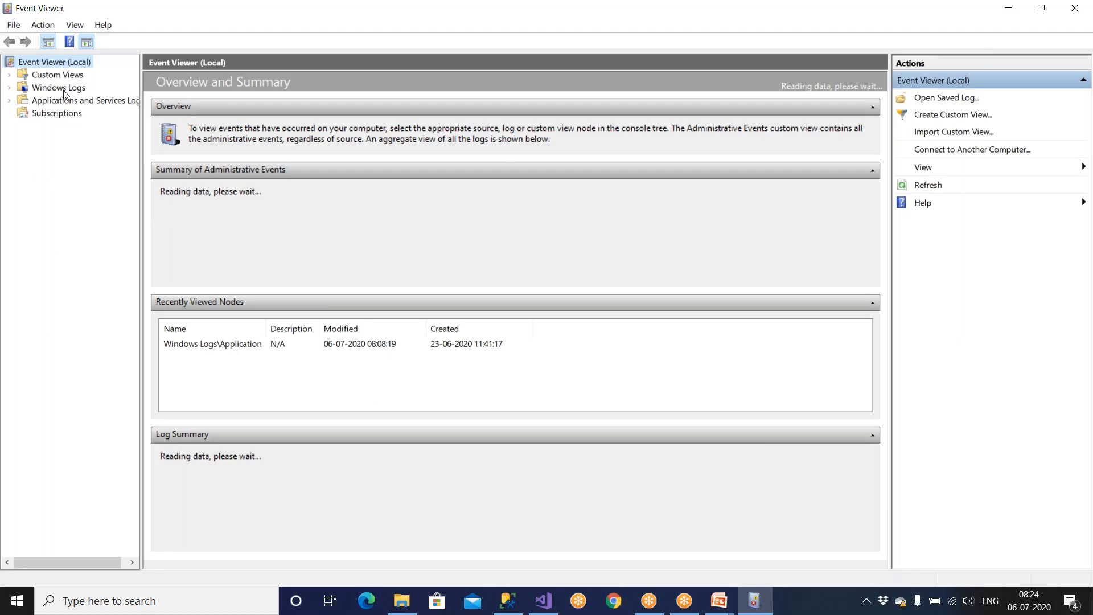
pyautogui.doubleClick(26, 88)
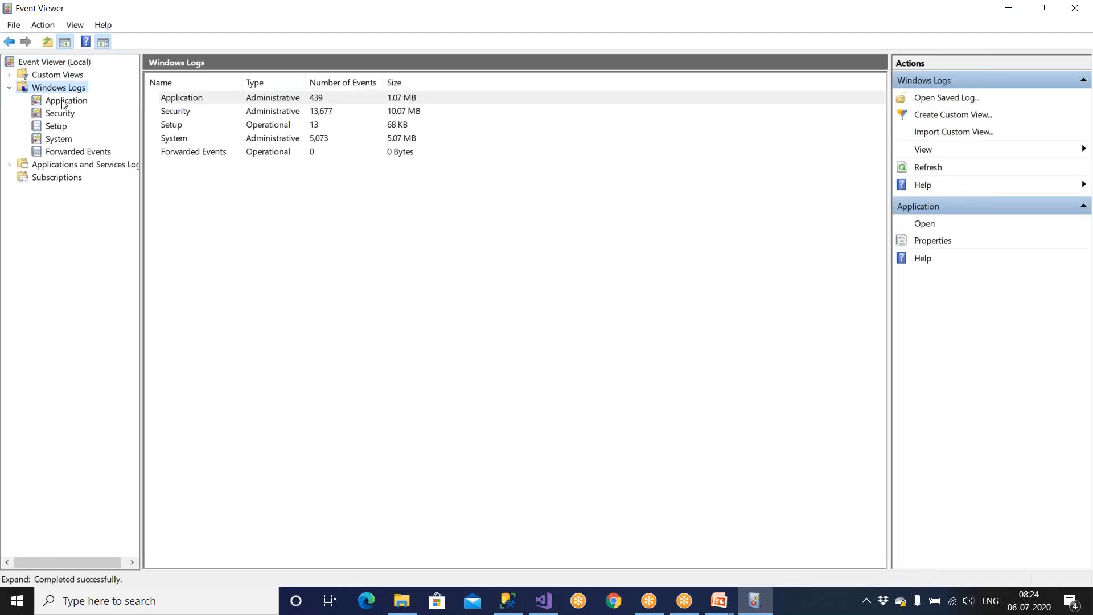
pyautogui.click(64, 102)
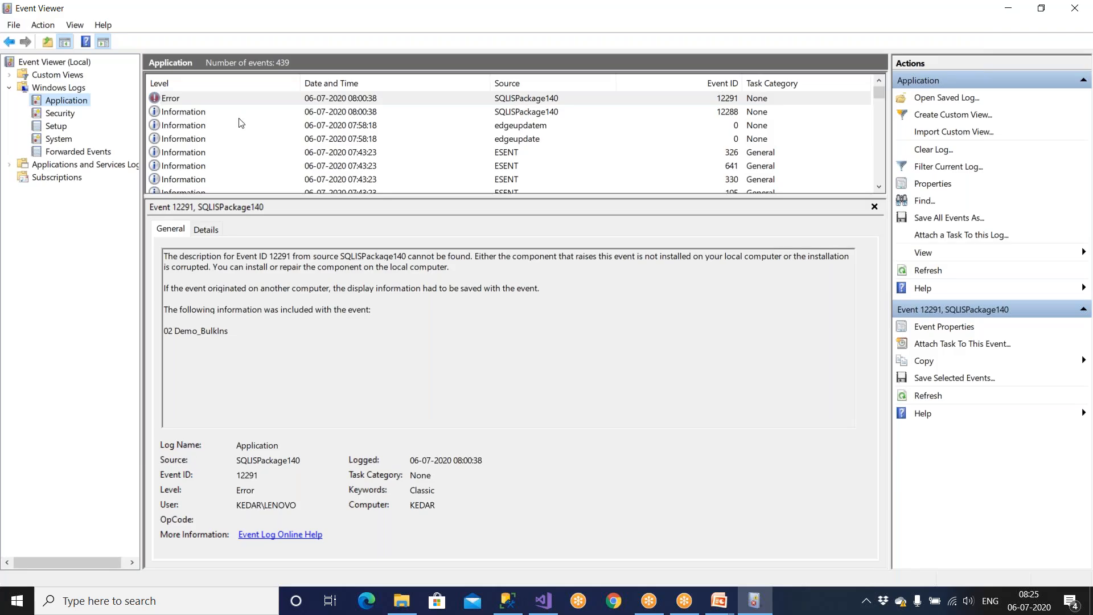
pyautogui.doubleClick(170, 102)
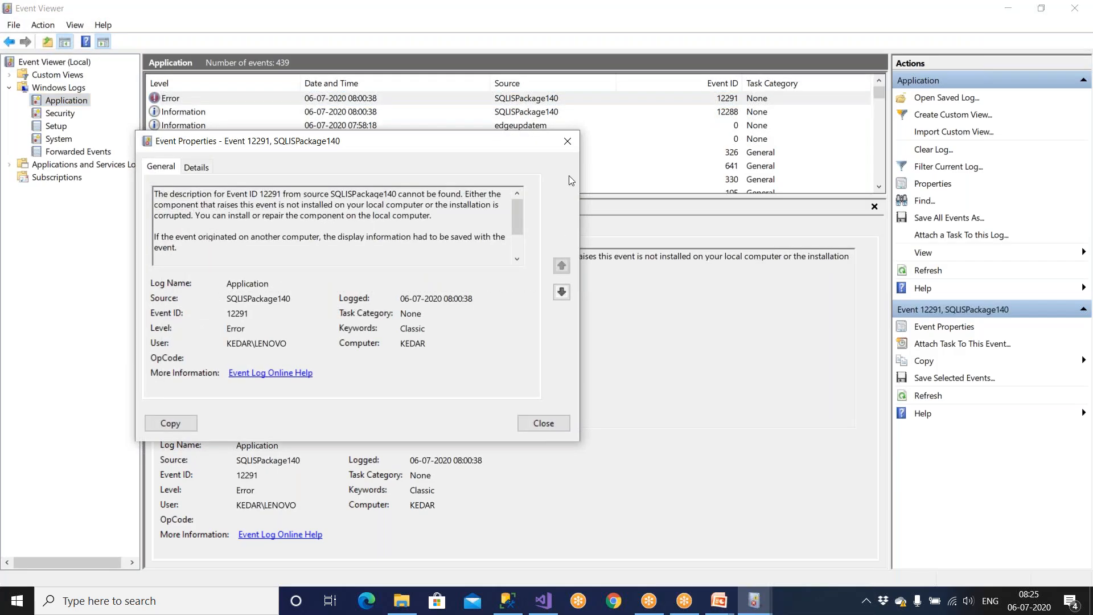
pyautogui.click(570, 144)
pyautogui.moveTo(300, 332); pyautogui.dragTo(163, 255)
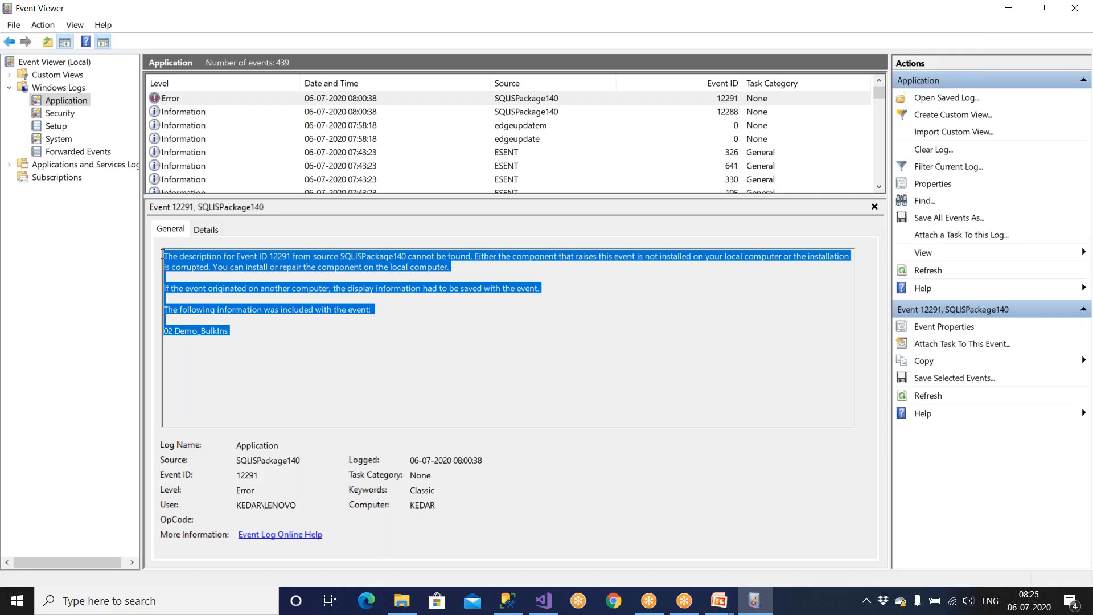
# Step: Browse the next Application events, including ESENT 326 and 641, then return to the Windows Logs summary
pyautogui.click(171, 113)
pyautogui.click(177, 139)
pyautogui.click(177, 157)
pyautogui.click(180, 170)
pyautogui.scroll(-12, 180, 170)
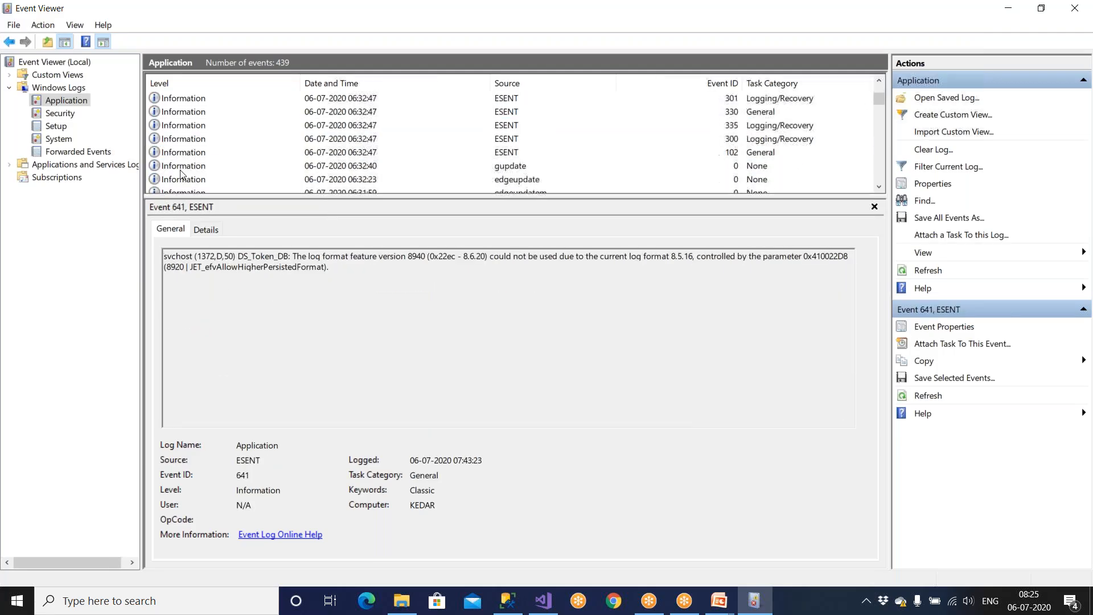
pyautogui.scroll(-15, 180, 174)
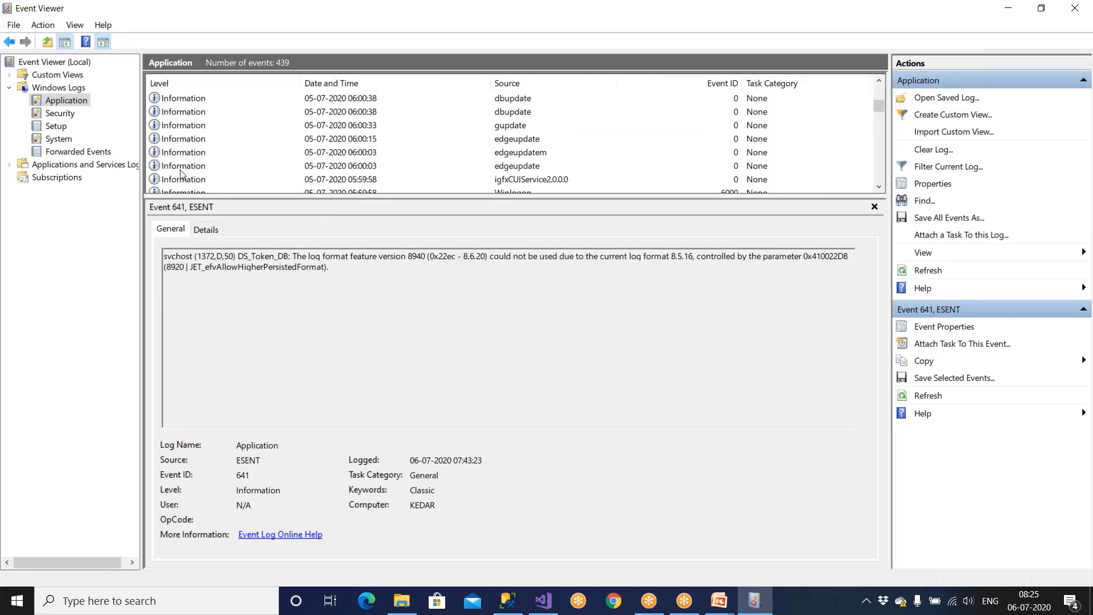
pyautogui.scroll(-5, 181, 174)
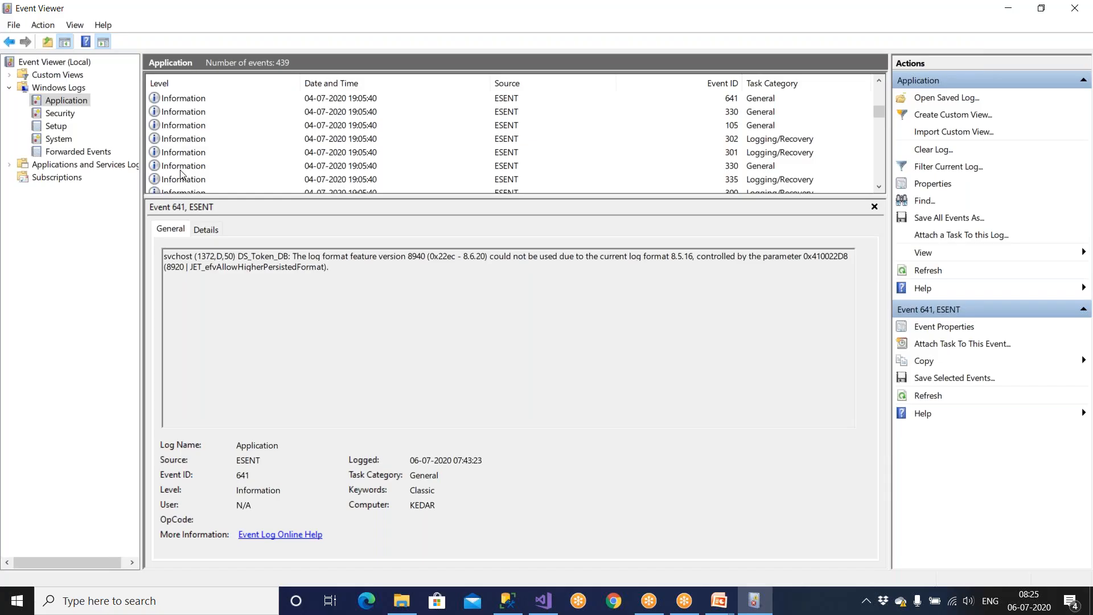
pyautogui.scroll(10, 181, 174)
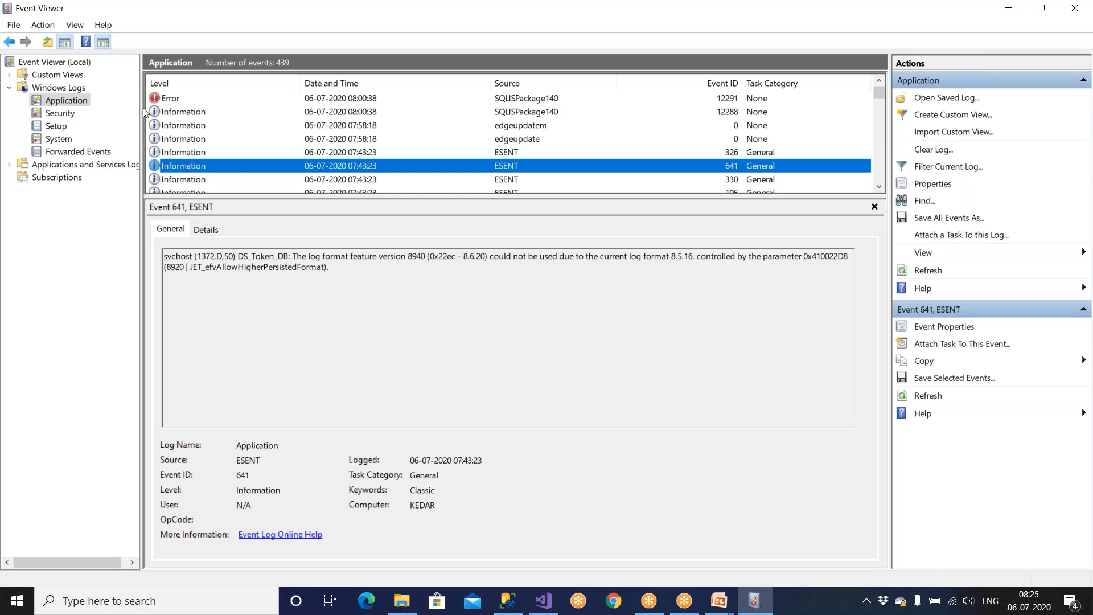
pyautogui.click(59, 89)
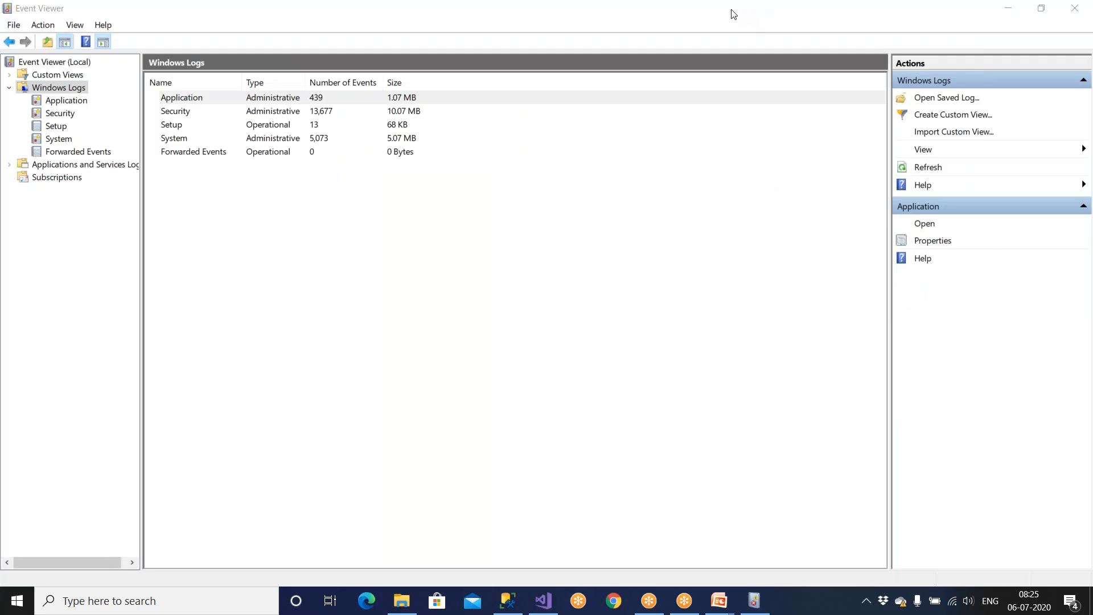
# Step: Close Event Viewer and search Windows for 'event' again
pyautogui.click(1078, 9)
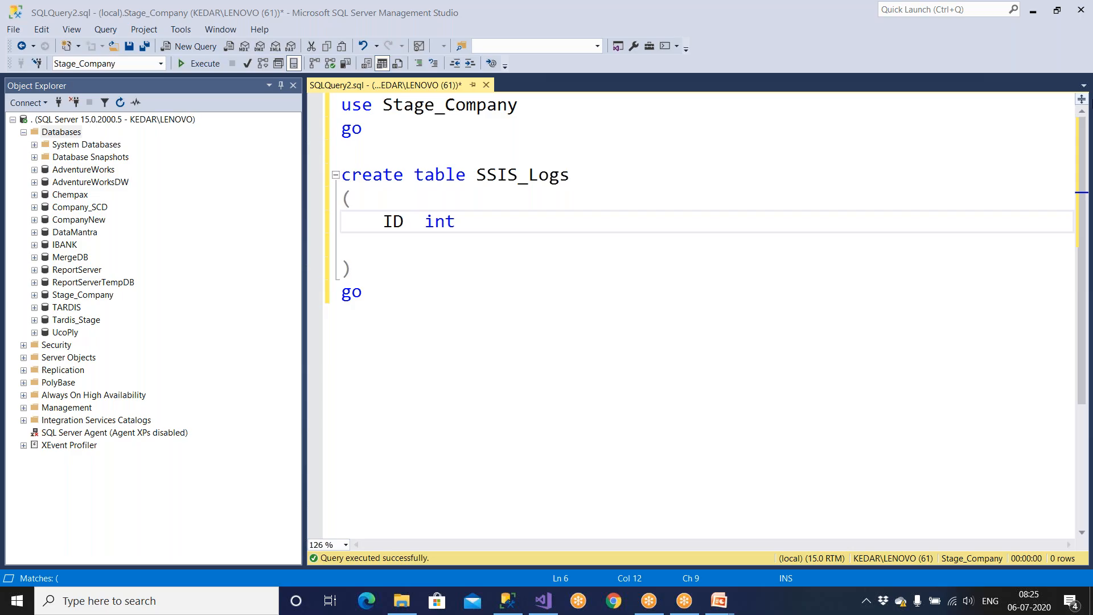
pyautogui.press('super')
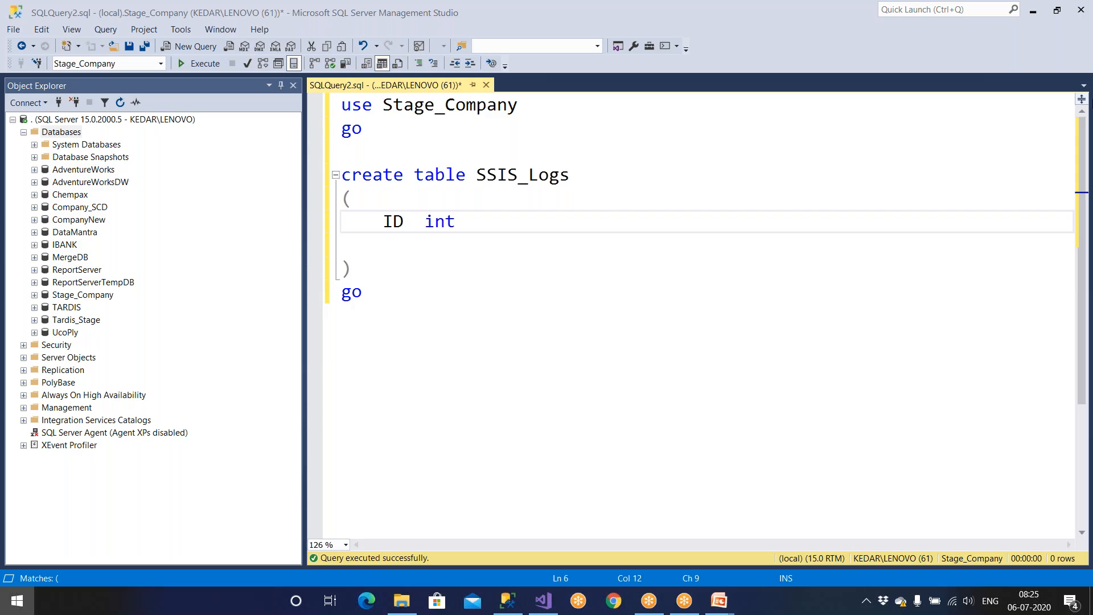
pyautogui.write('event')
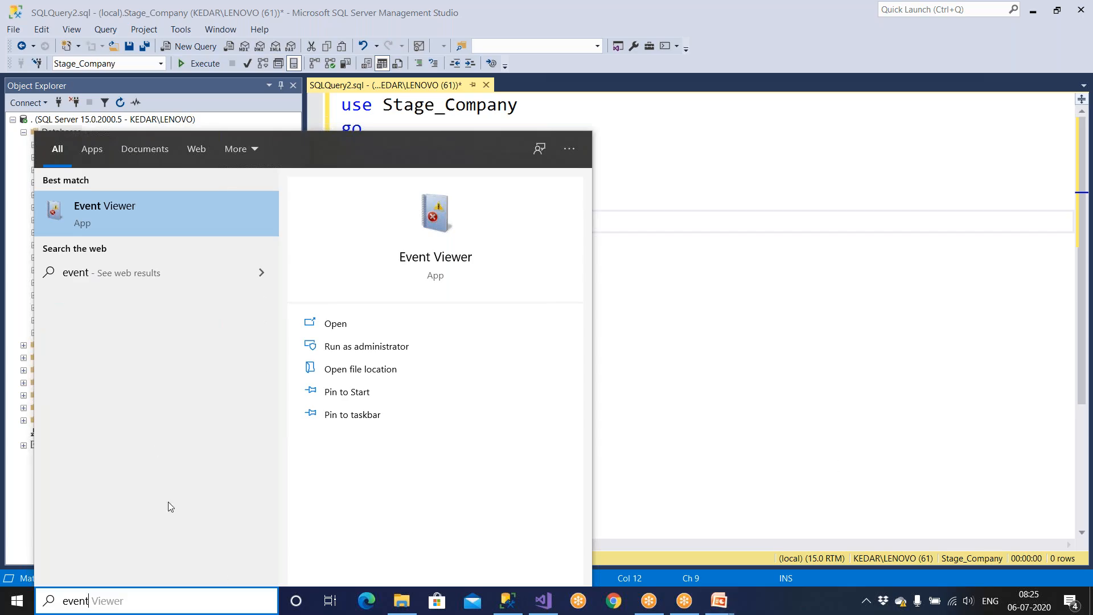
# Step: Launch Event Viewer and clear the Application log without saving, leaving 0 events
pyautogui.click(125, 217)
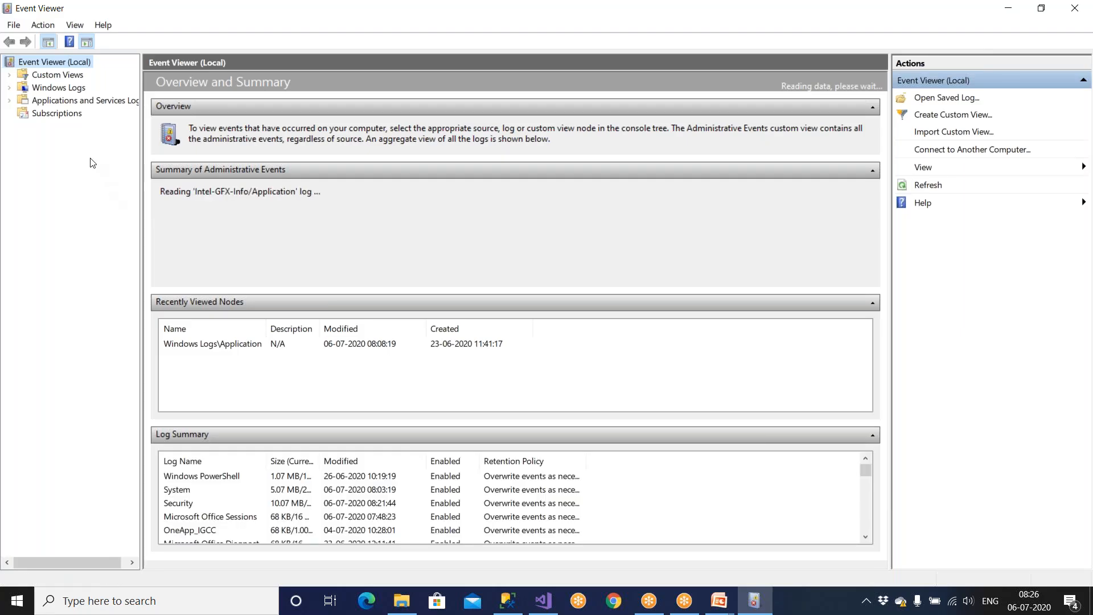
pyautogui.click(57, 89)
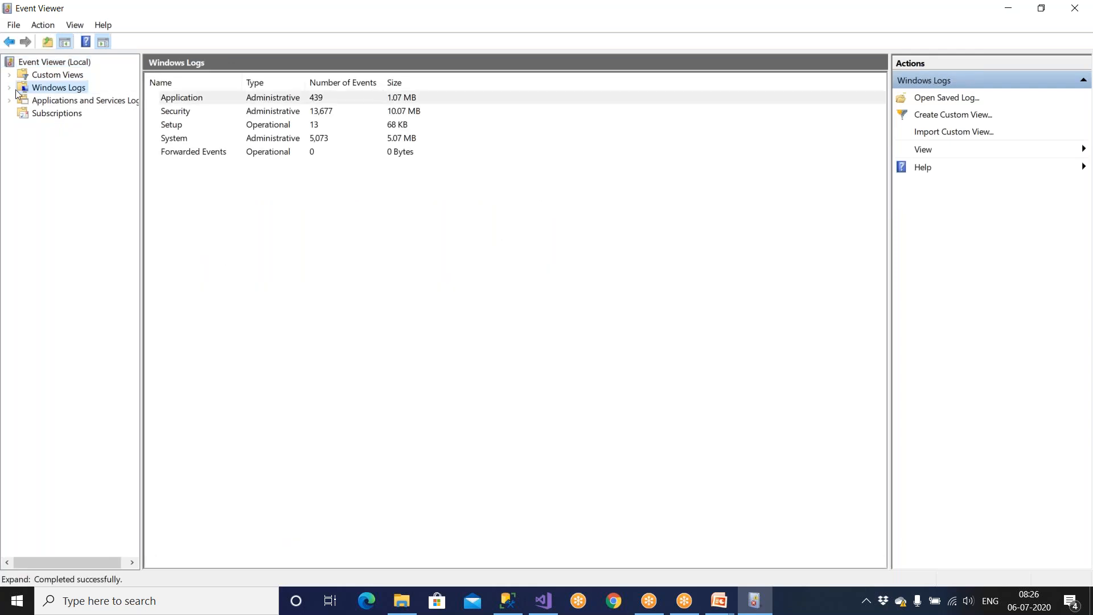
pyautogui.click(9, 88)
pyautogui.click(57, 103)
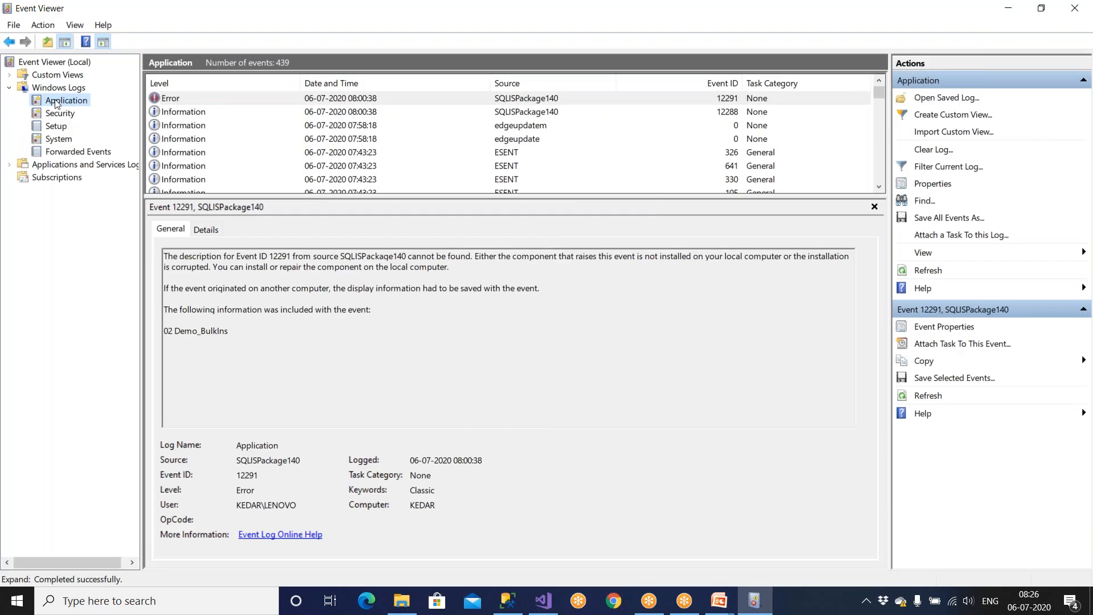
pyautogui.rightClick(56, 101)
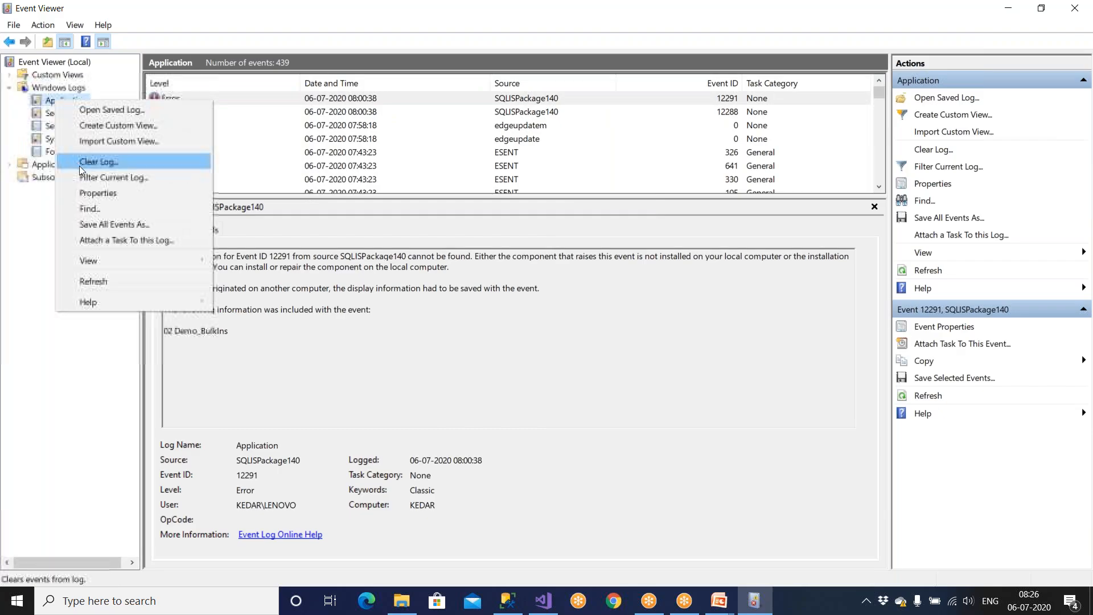
pyautogui.click(94, 164)
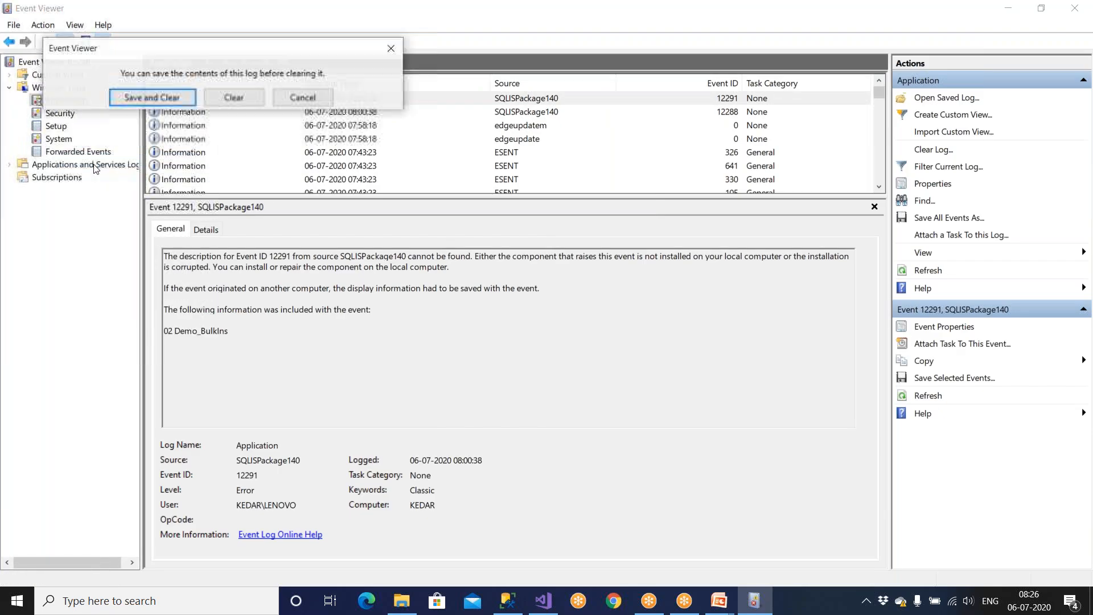
pyautogui.click(234, 97)
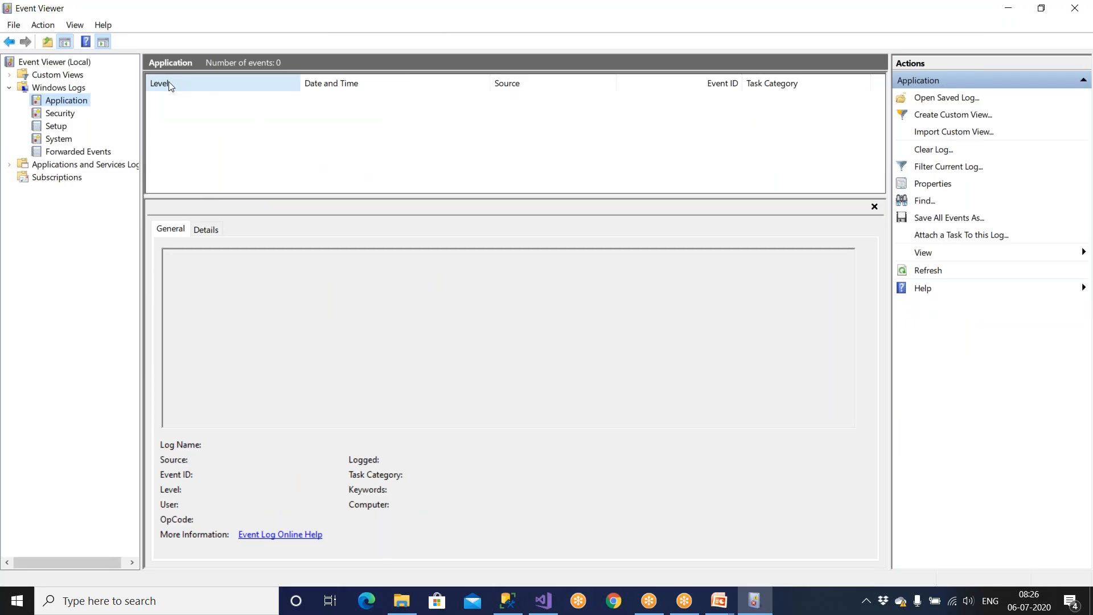
# Step: Check the Security and now-empty Application logs, then close Event Viewer
pyautogui.press('super')
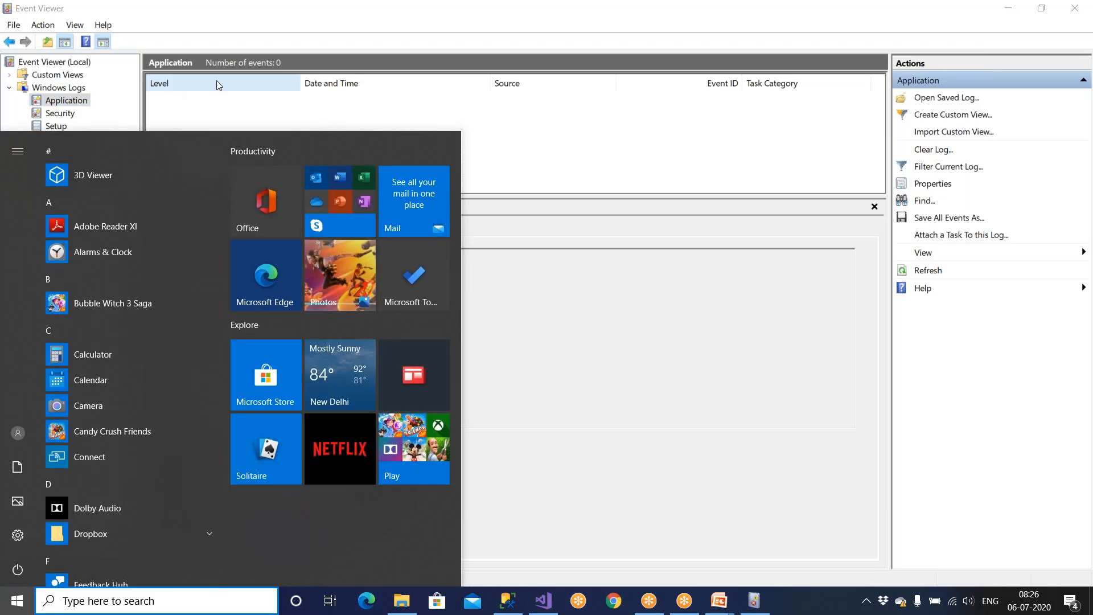
pyautogui.click(633, 171)
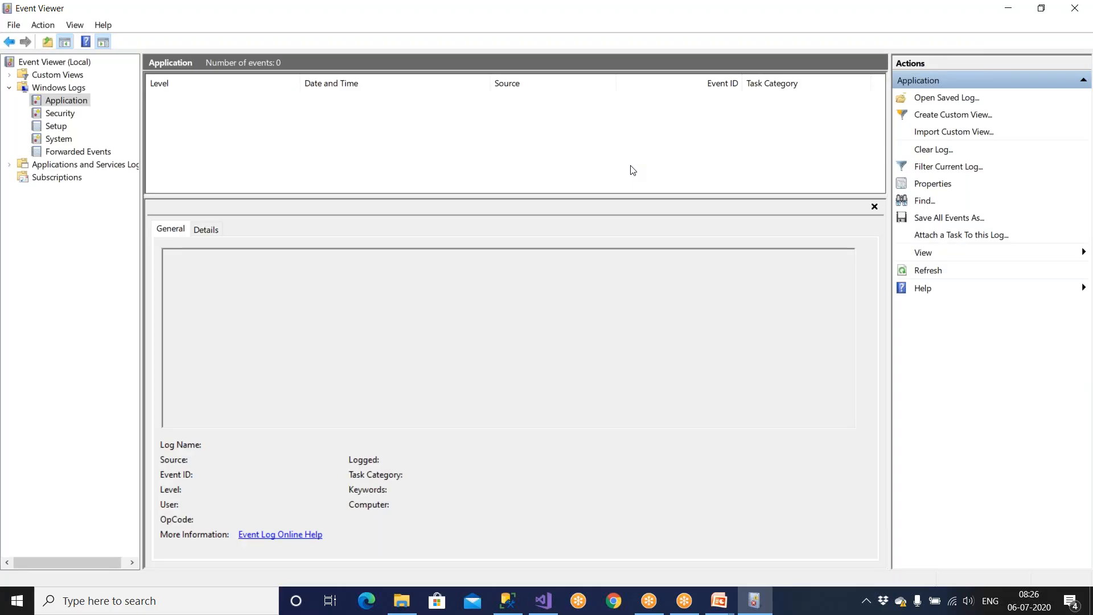
pyautogui.click(64, 115)
pyautogui.click(65, 102)
pyautogui.click(1076, 9)
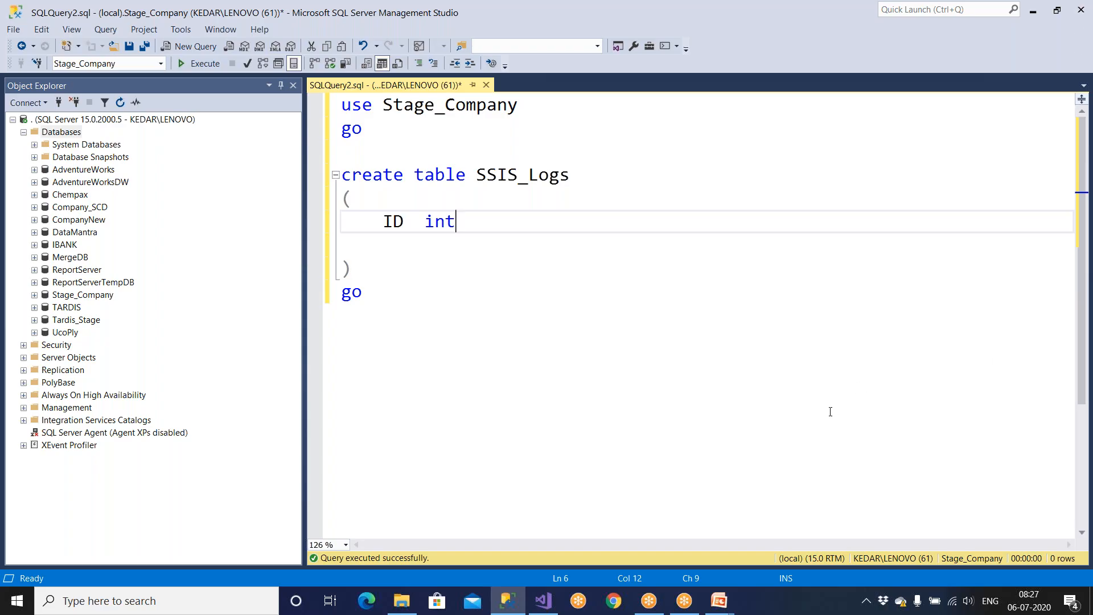
# Step: Make the ID int column a primary key identity(1,1)
pyautogui.write('event')
pyautogui.press('BackSpace')
pyautogui.press('BackSpace')
pyautogui.press('BackSpace')
pyautogui.press('BackSpace')
pyautogui.press('BackSpace')
pyautogui.moveTo(477, 174); pyautogui.dragTo(607, 175)
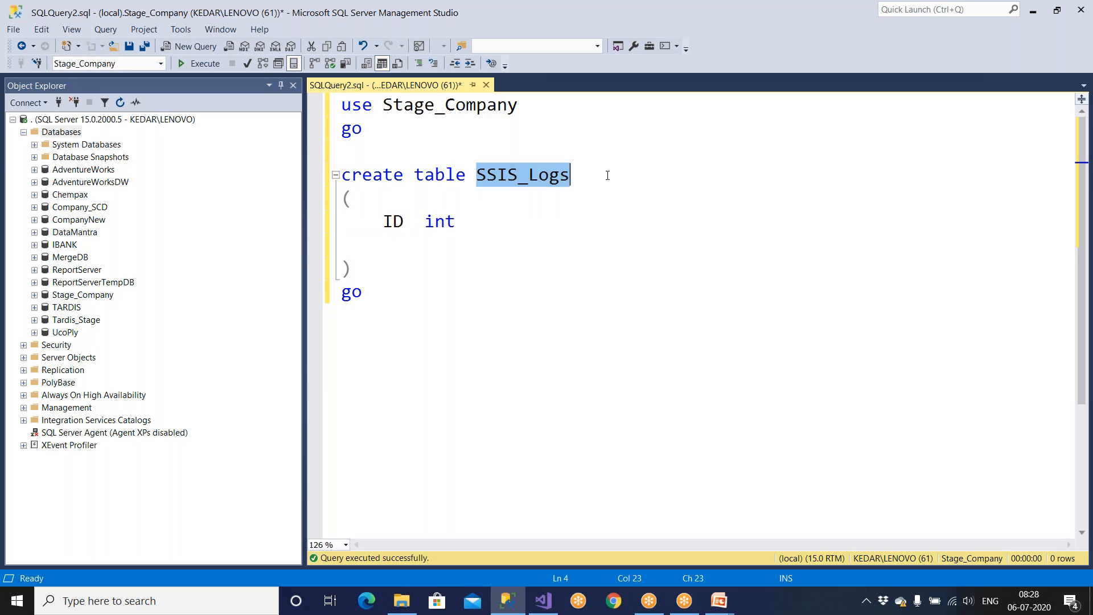
pyautogui.click(488, 222)
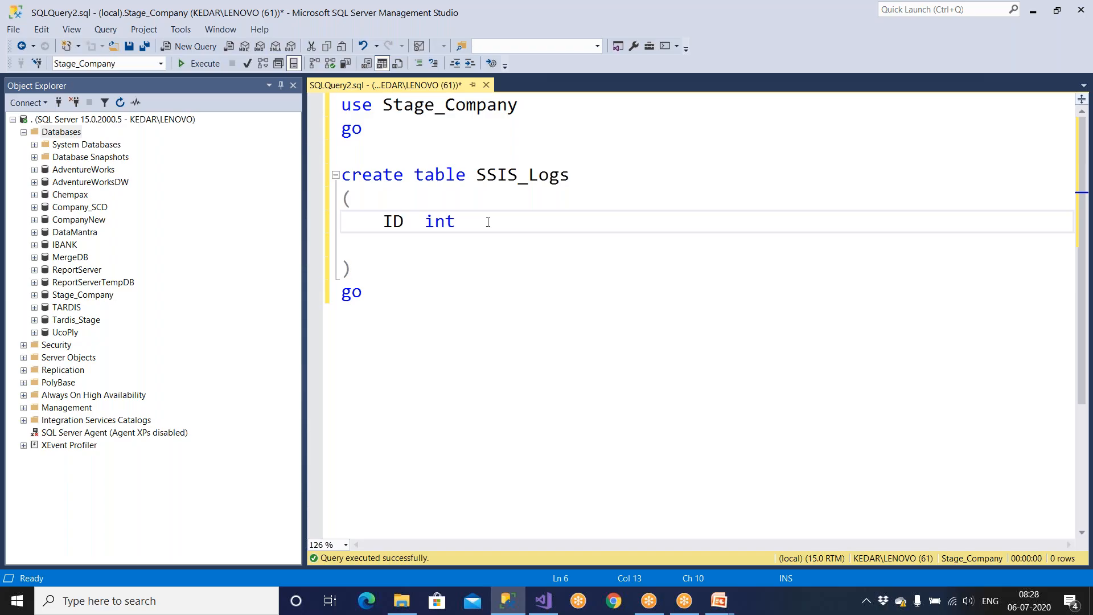
pyautogui.write('primary key ')
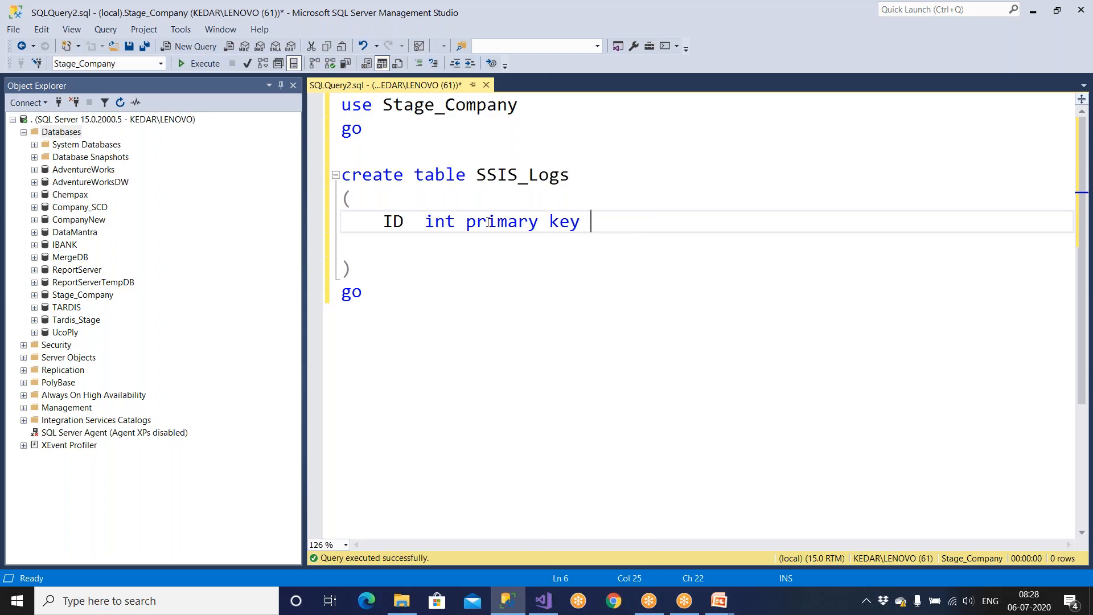
pyautogui.write('iden')
pyautogui.press('BackSpace')
pyautogui.write('entity')
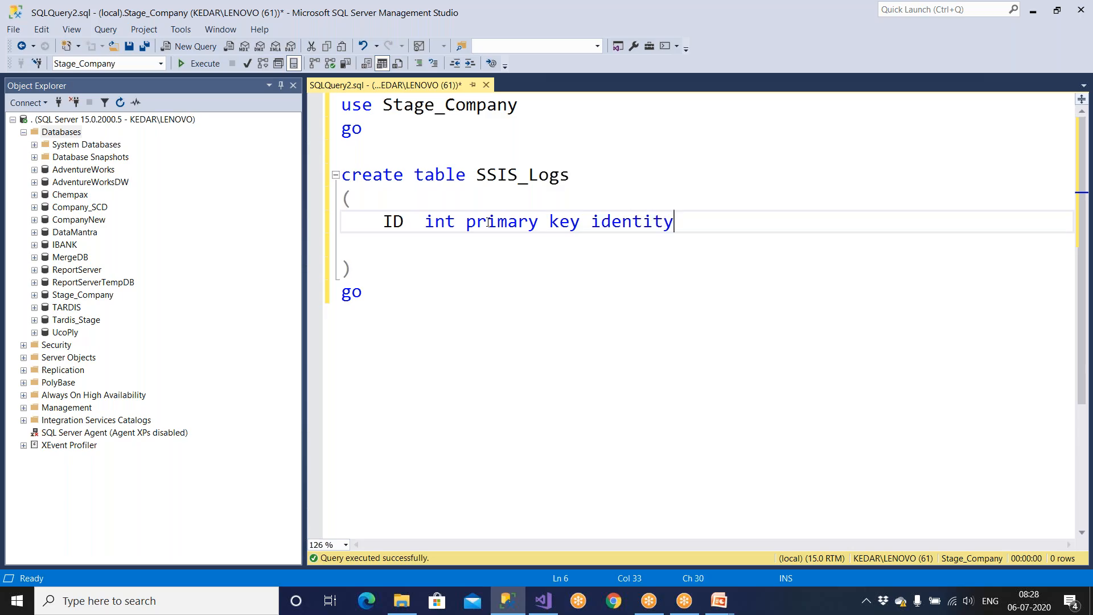
pyautogui.write('(1,1),')
pyautogui.press('Return')
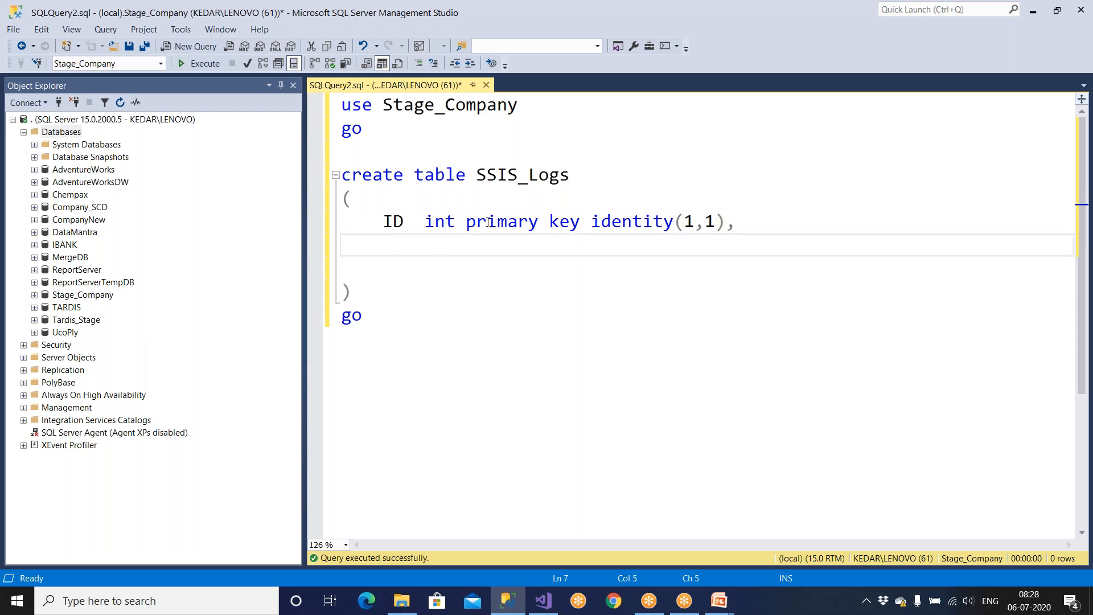
# Step: Add a PkgName varchar(100) column and tab-align the ID column's type and constraint
pyautogui.write('PkgName')
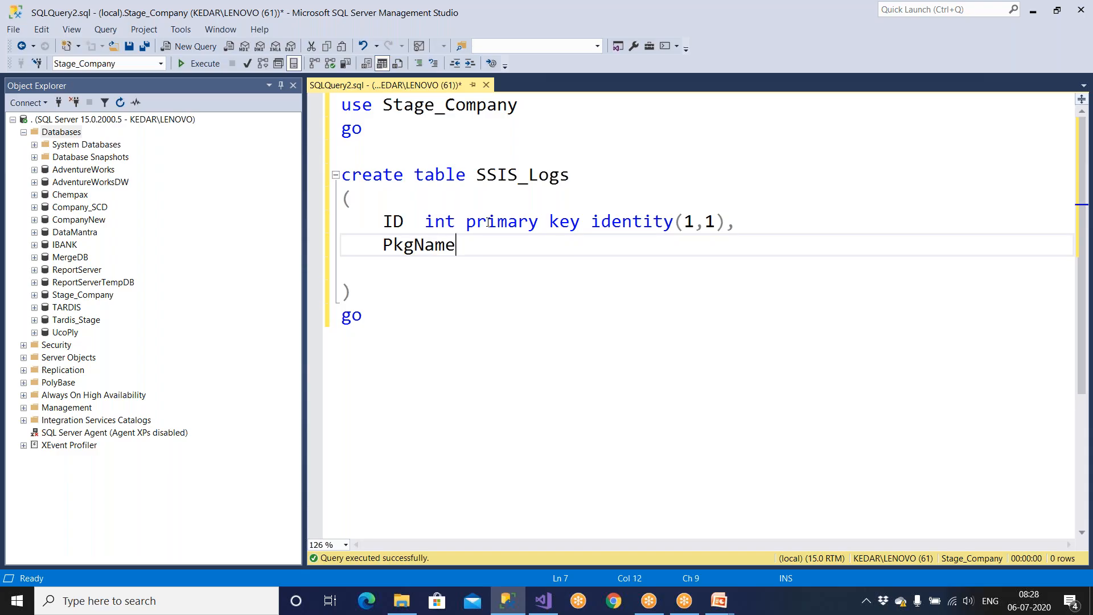
pyautogui.click(426, 222)
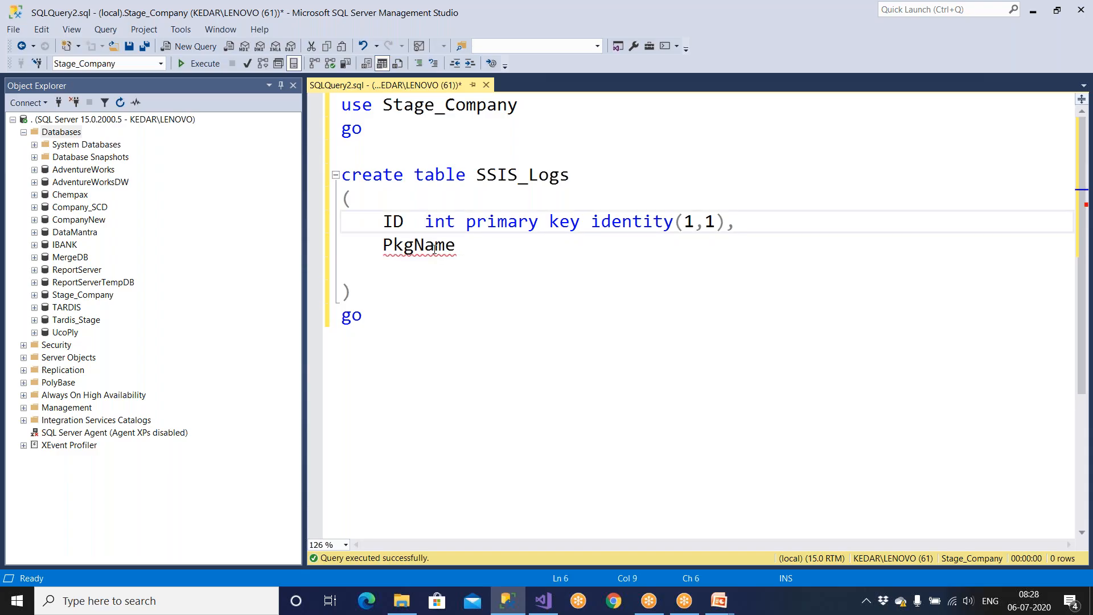
pyautogui.press('Tab')
pyautogui.click(546, 227)
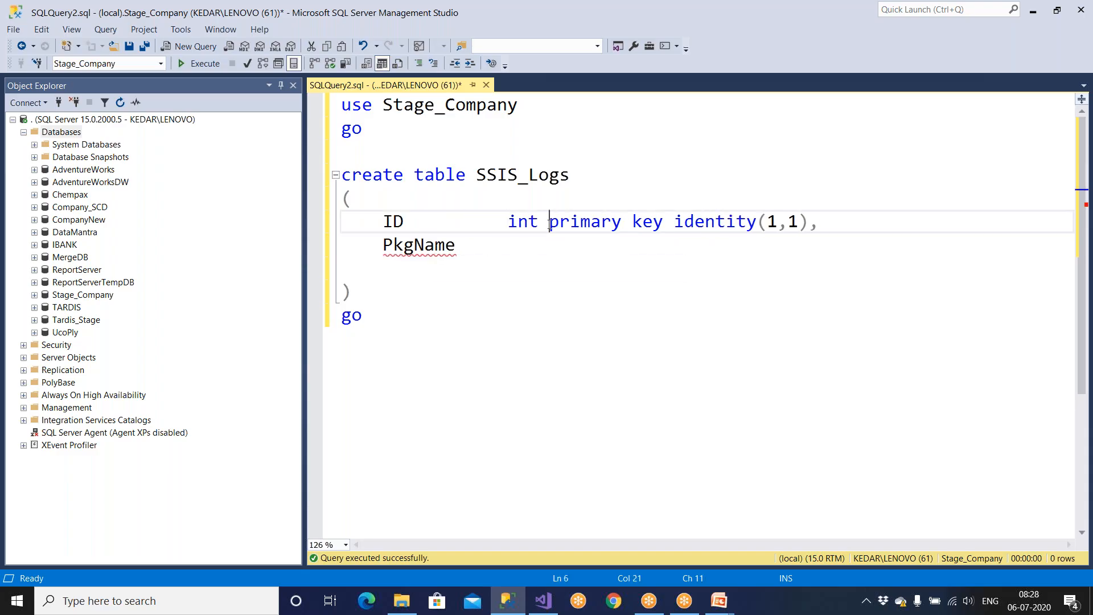
pyautogui.press('Tab')
pyautogui.click(506, 250)
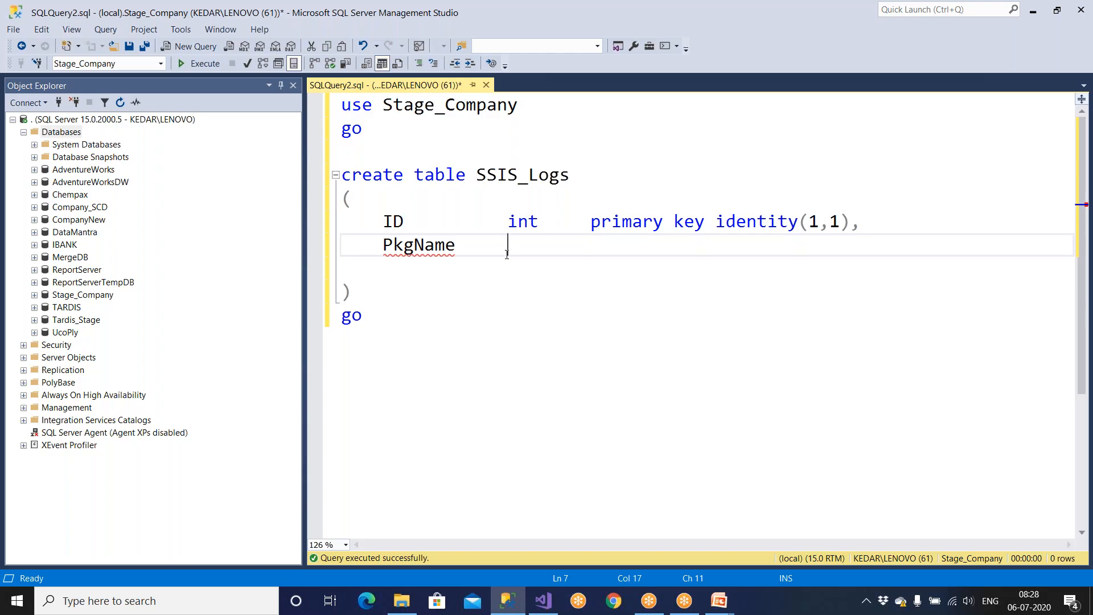
pyautogui.write('varchar(100z0')
pyautogui.press('BackSpace')
pyautogui.press('BackSpace')
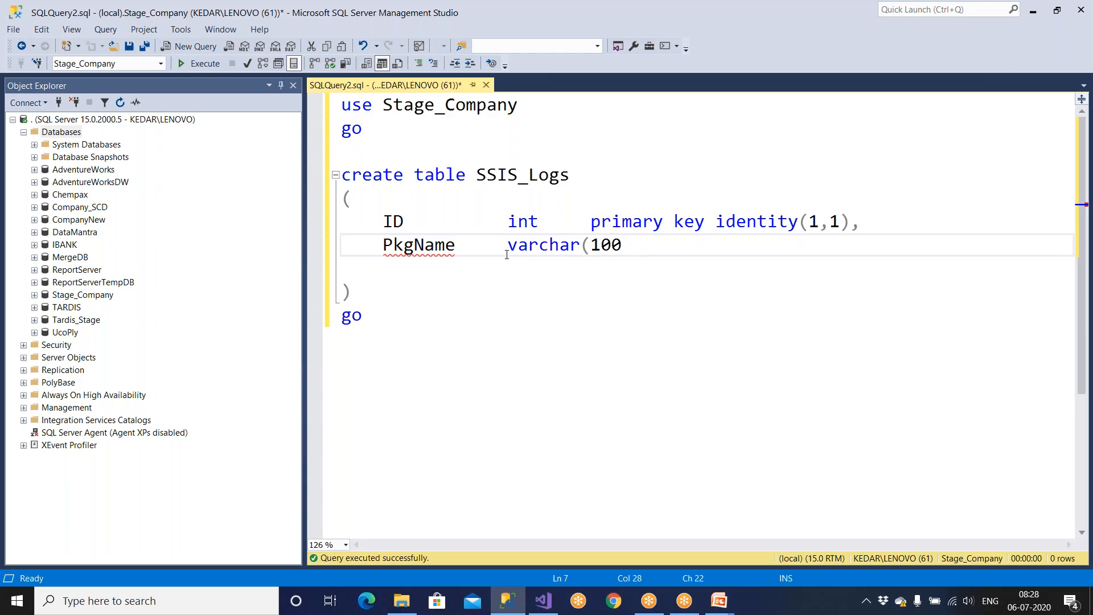
pyautogui.write(')')
pyautogui.press('Up')
pyautogui.press('Left')
pyautogui.press('Left')
pyautogui.press('Left')
pyautogui.press('Left')
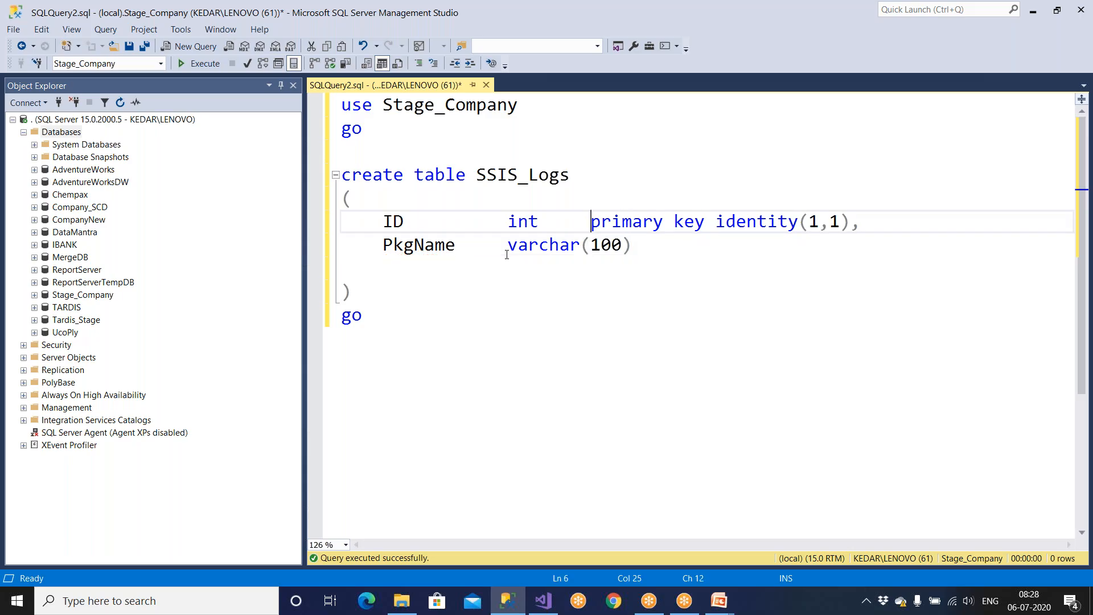
pyautogui.press('Tab')
pyautogui.press('Tab')
# Step: Mark PkgName as not null and begin a PkgExecTime column on the next line
pyautogui.moveTo(378, 221); pyautogui.dragTo(941, 222)
pyautogui.press('Down')
pyautogui.moveTo(800, 224); pyautogui.dragTo(934, 224)
pyautogui.click(910, 268)
pyautogui.click(665, 254)
pyautogui.press('Tab')
pyautogui.write('not null,')
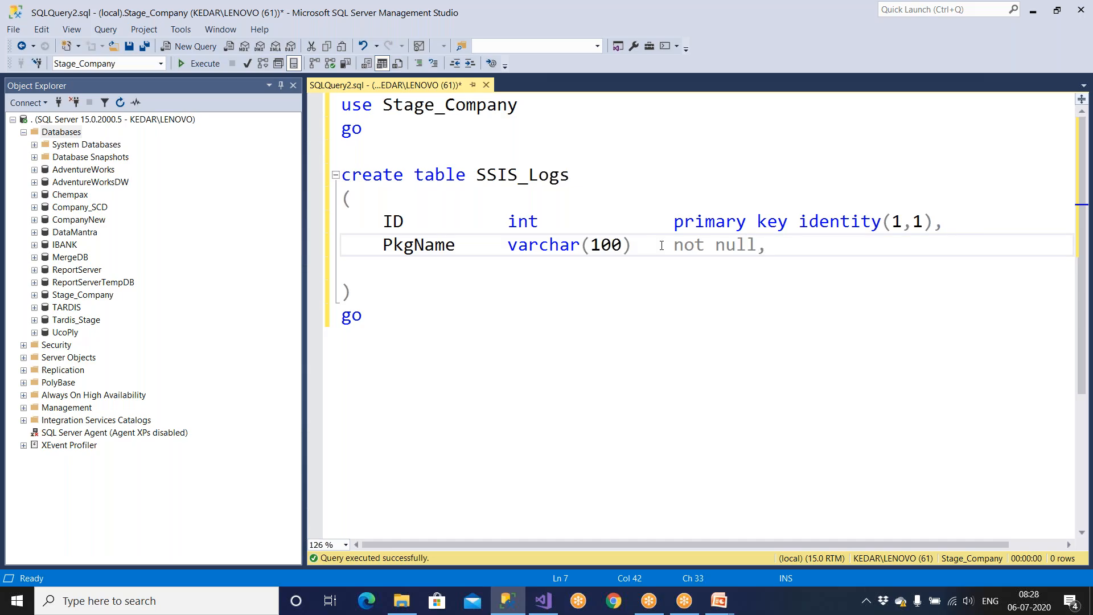
pyautogui.press('Return')
pyautogui.write('Pk')
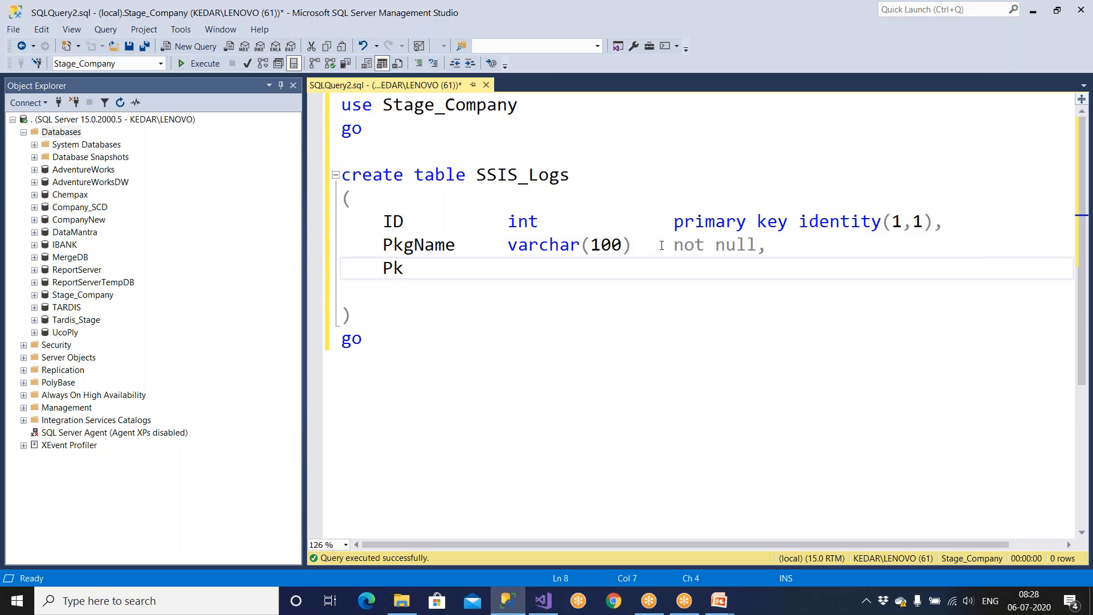
pyautogui.write('gExecTime dayet')
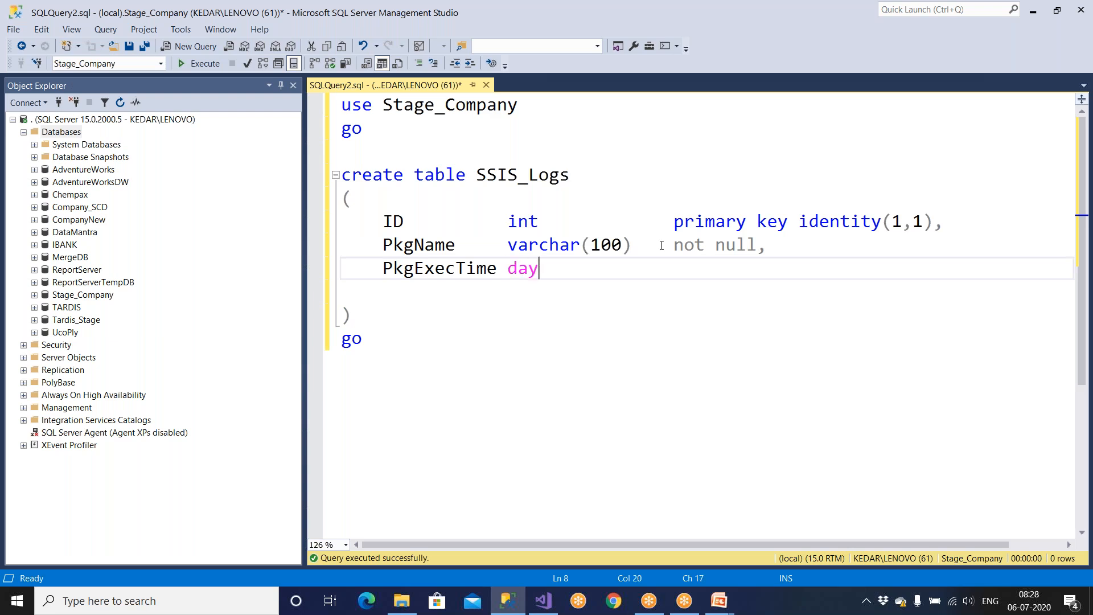
# Step: Finish PkgExecTime as datetime not null and add a Row_cnt column of type bigint
pyautogui.press('BackSpace')
pyautogui.press('BackSpace')
pyautogui.press('BackSpace')
pyautogui.write('tetime')
pyautogui.press('Tab')
pyautogui.write('not null')
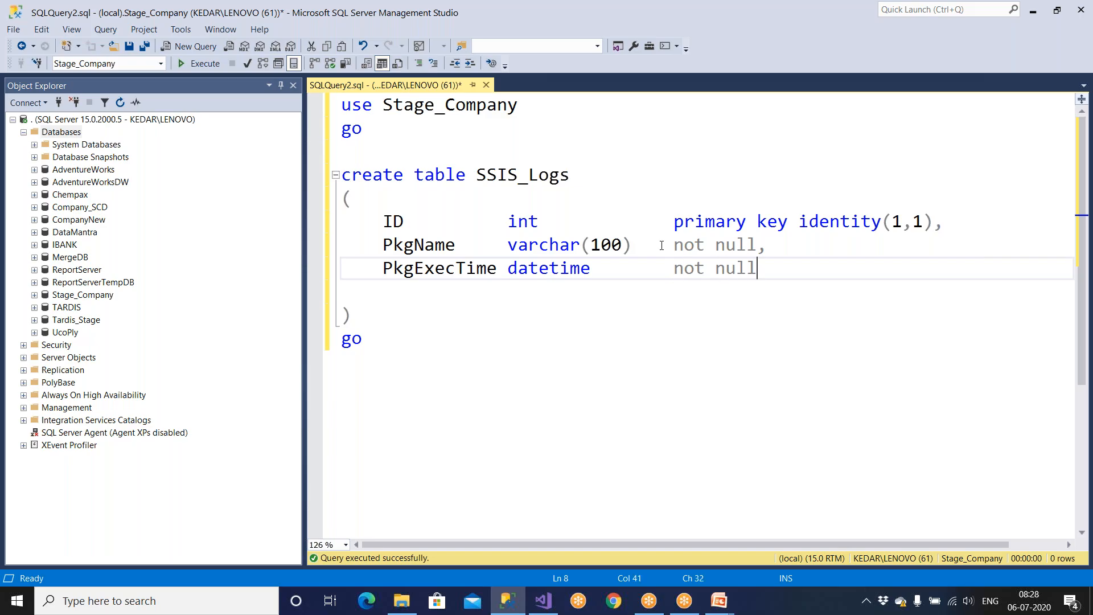
pyautogui.write(',')
pyautogui.press('Return')
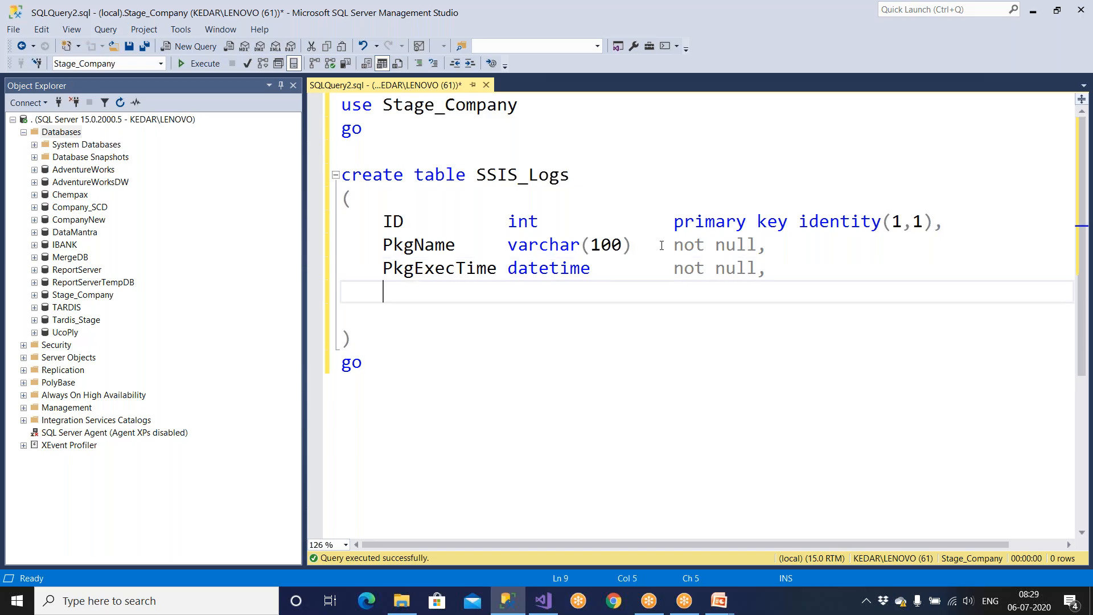
pyautogui.write('Row_cnt')
pyautogui.press('Tab')
pyautogui.write('int')
pyautogui.press('BackSpace')
pyautogui.press('BackSpace')
pyautogui.press('BackSpace')
pyautogui.press('BackSpace')
pyautogui.press('Tab')
pyautogui.write('bigint')
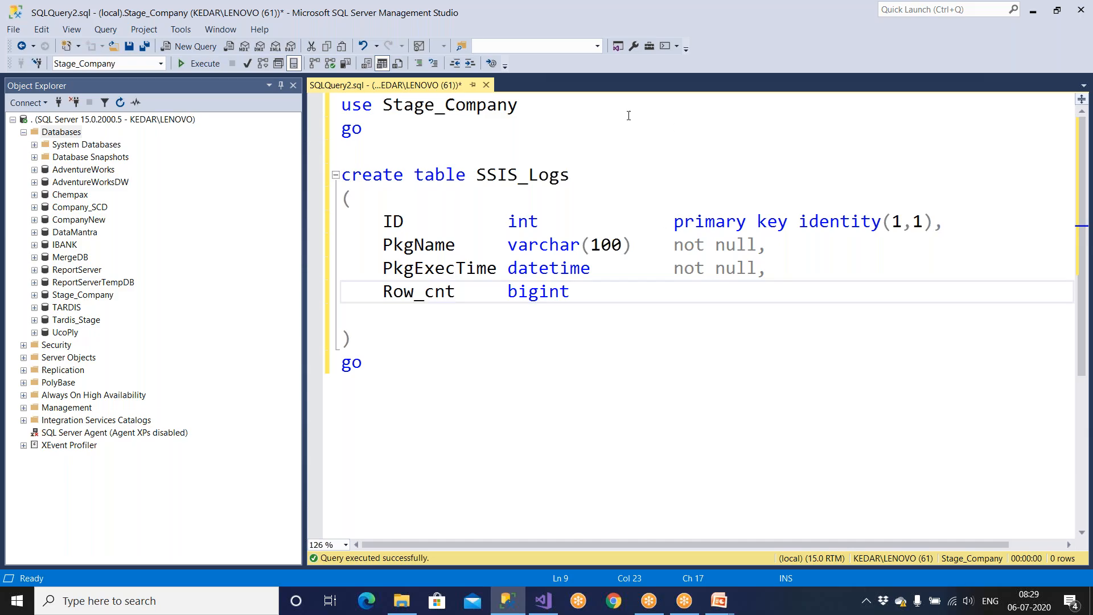
# Step: Make Row_cnt not null and start a new PkgExecStatus column line
pyautogui.moveTo(507, 221); pyautogui.dragTo(561, 221)
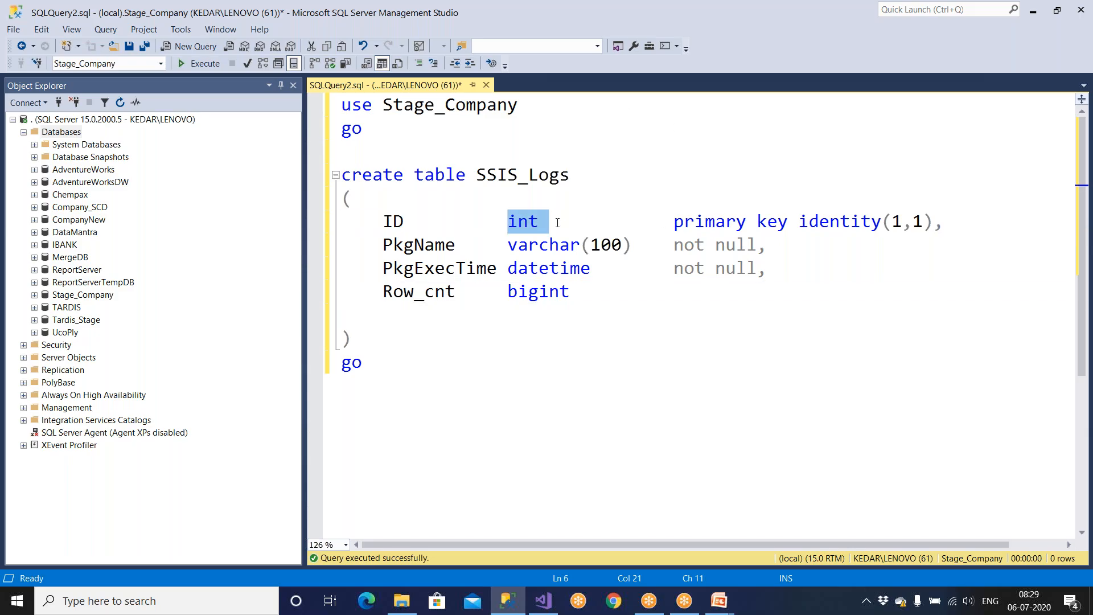
pyautogui.doubleClick(523, 287)
pyautogui.click(629, 290)
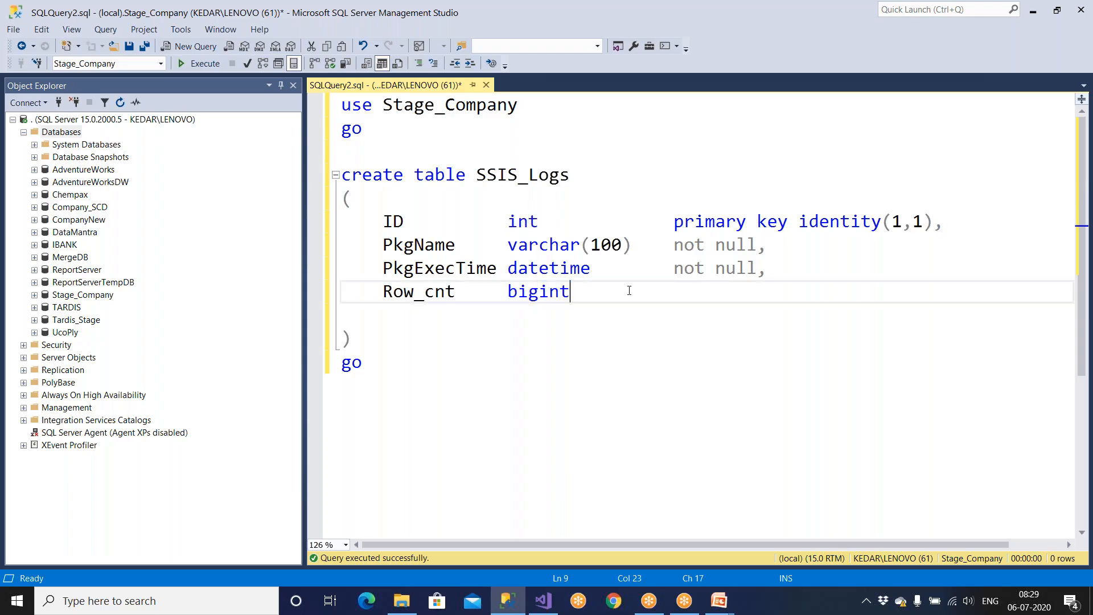
pyautogui.press('Tab')
pyautogui.write('not null,')
pyautogui.moveTo(372, 290); pyautogui.dragTo(812, 291)
pyautogui.click(525, 332)
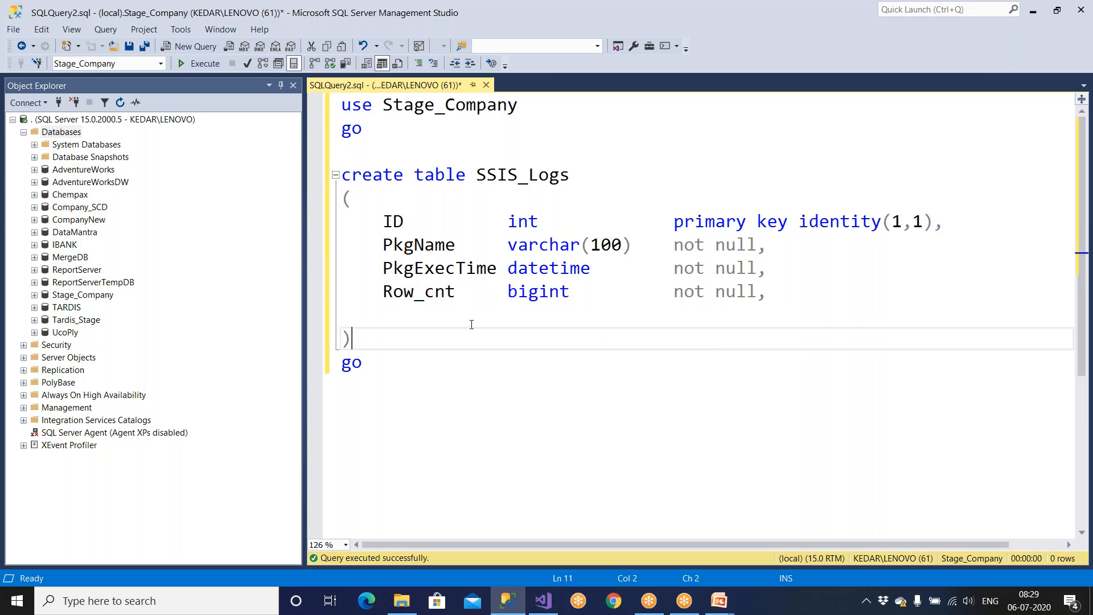
pyautogui.moveTo(399, 296); pyautogui.dragTo(477, 297)
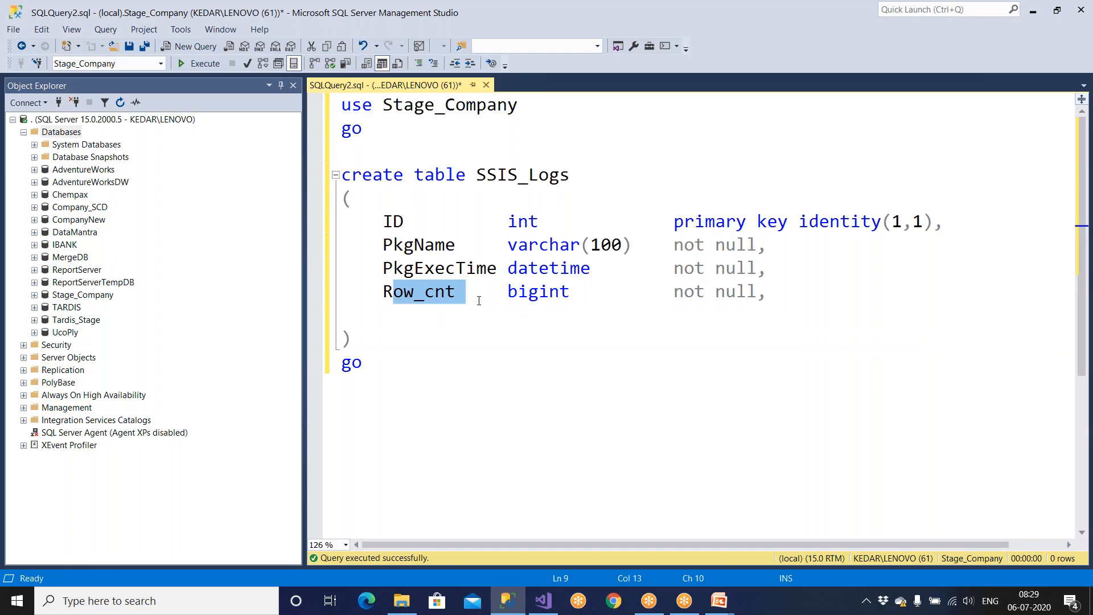
pyautogui.click(782, 297)
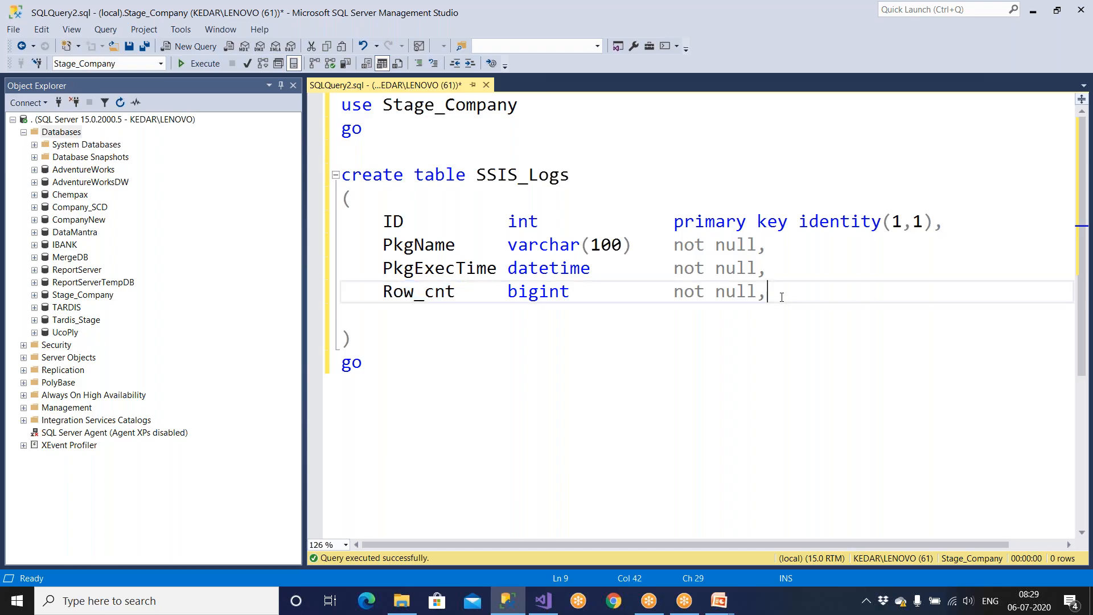
pyautogui.press('Return')
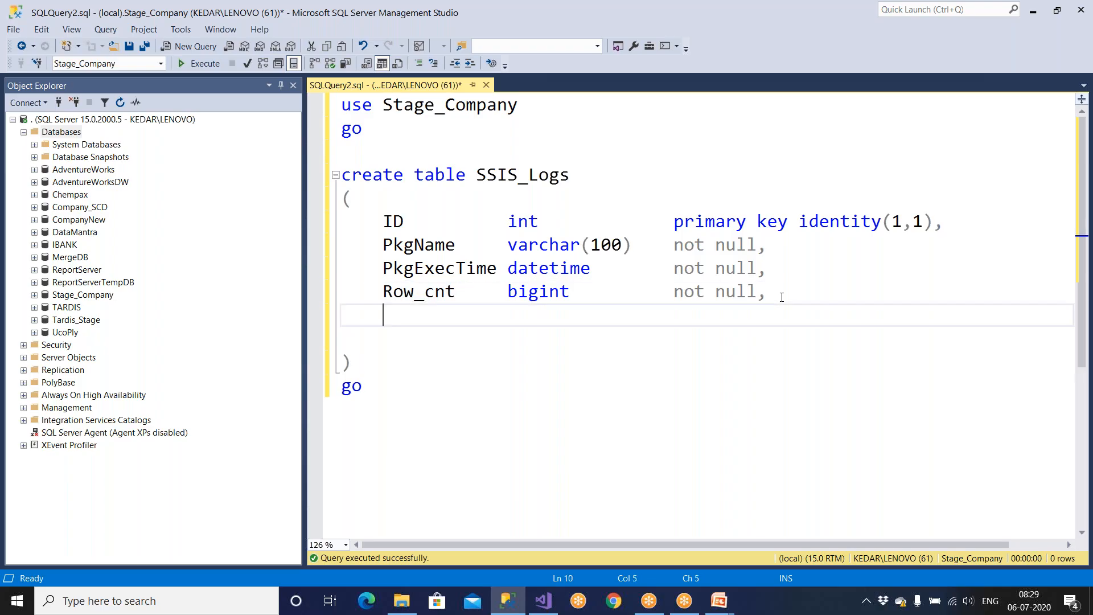
pyautogui.write('PkgExecStatus')
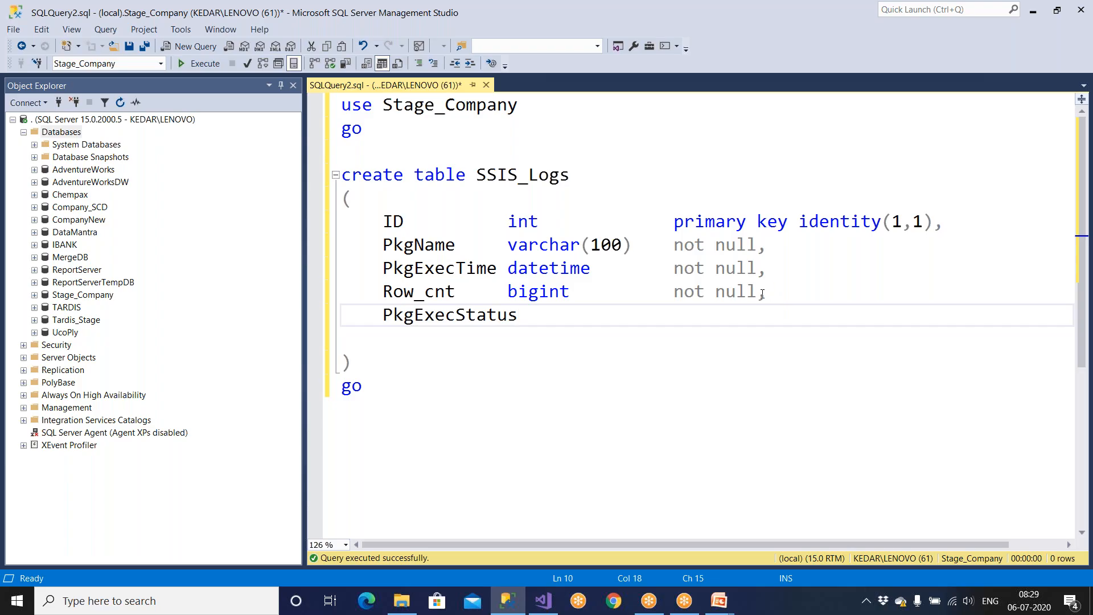
# Step: Align the data types of the ID, PkgName, PkgExecTime and Row_cnt columns
pyautogui.keyDown('ctrl'); pyautogui.scroll(-3, 748, 294); pyautogui.keyUp('ctrl')
pyautogui.click(458, 189)
pyautogui.press('Tab')
pyautogui.click(459, 207)
pyautogui.press('Tab')
pyautogui.click(459, 225)
pyautogui.press('Tab')
pyautogui.click(459, 242)
pyautogui.press('Tab')
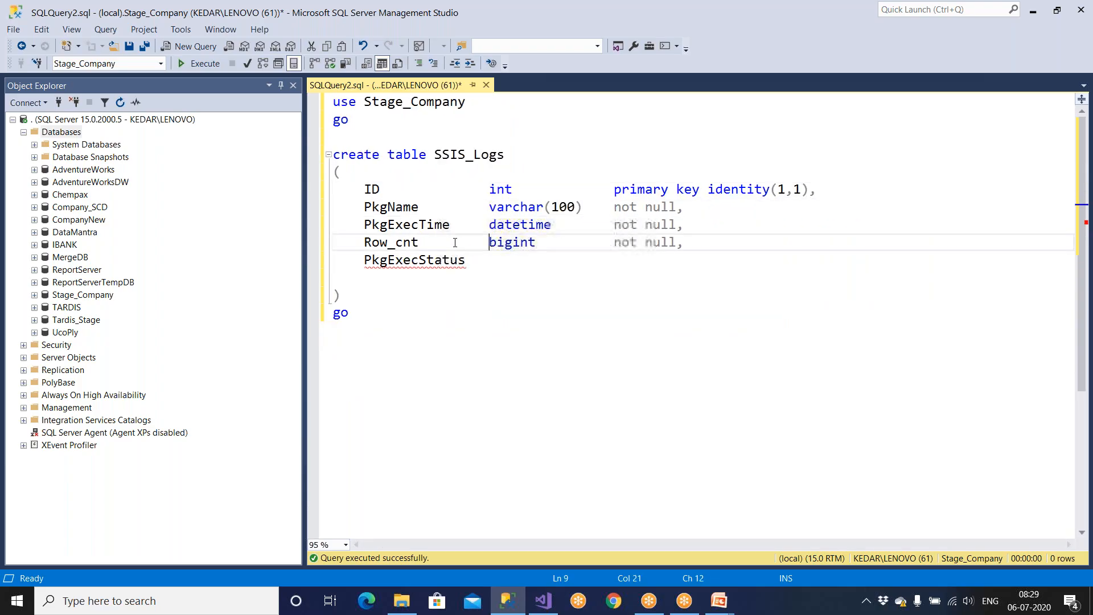
pyautogui.press('Down')
pyautogui.press('Tab')
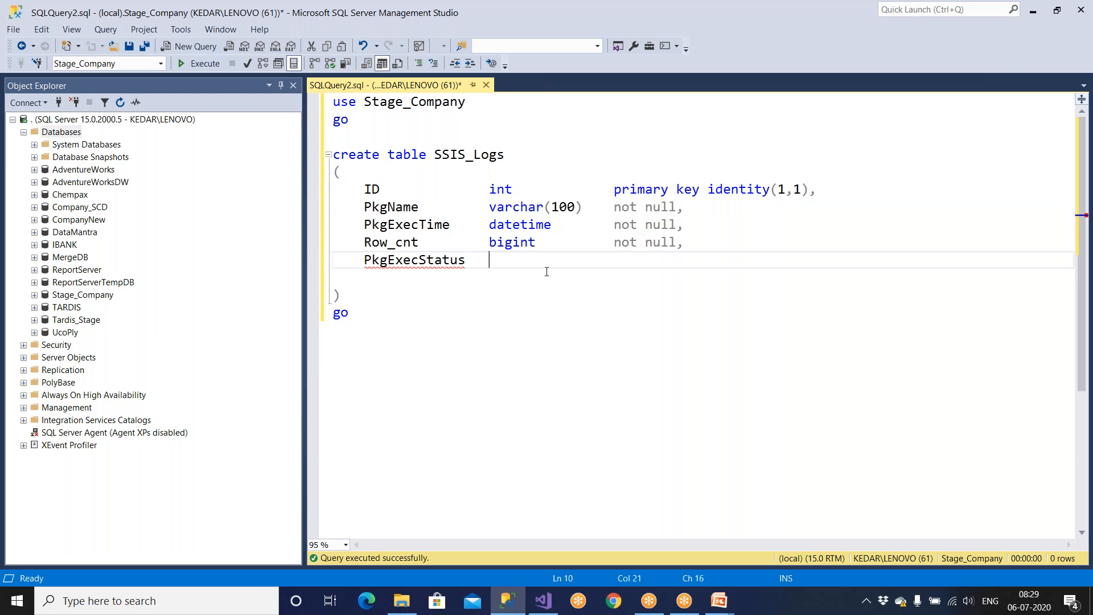
# Step: Give PkgExecStatus varchar(100) not null, then remove the trailing comma and empty line
pyautogui.moveTo(489, 207); pyautogui.dragTo(687, 211)
pyautogui.hotkey('ctrl', 'c')
pyautogui.click(490, 260)
pyautogui.hotkey('ctrl', 'v')
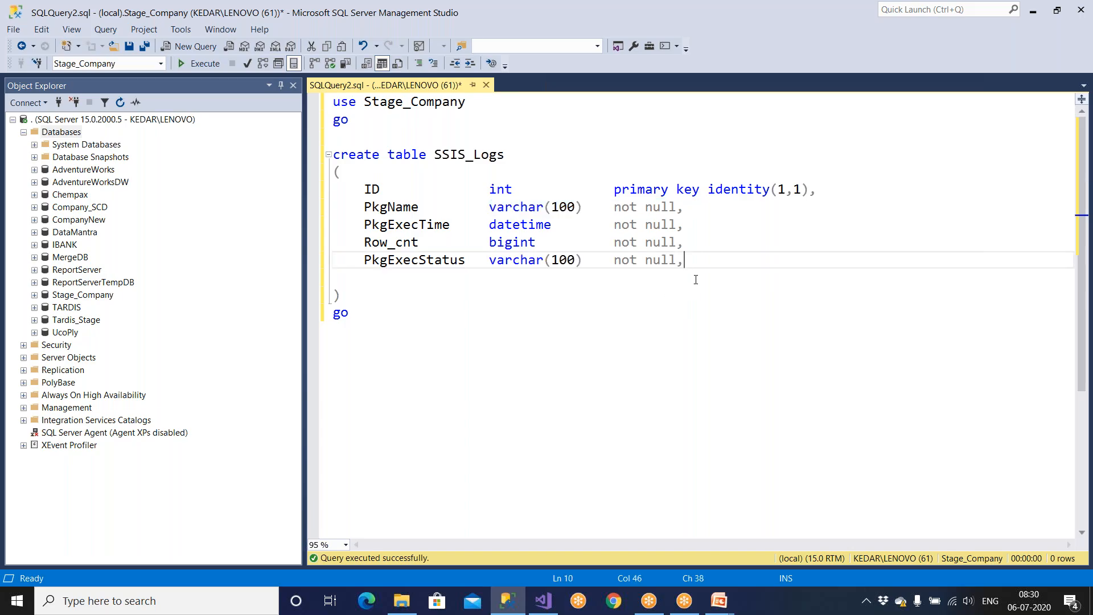
pyautogui.press('BackSpace')
pyautogui.press('Down')
pyautogui.press('Delete')
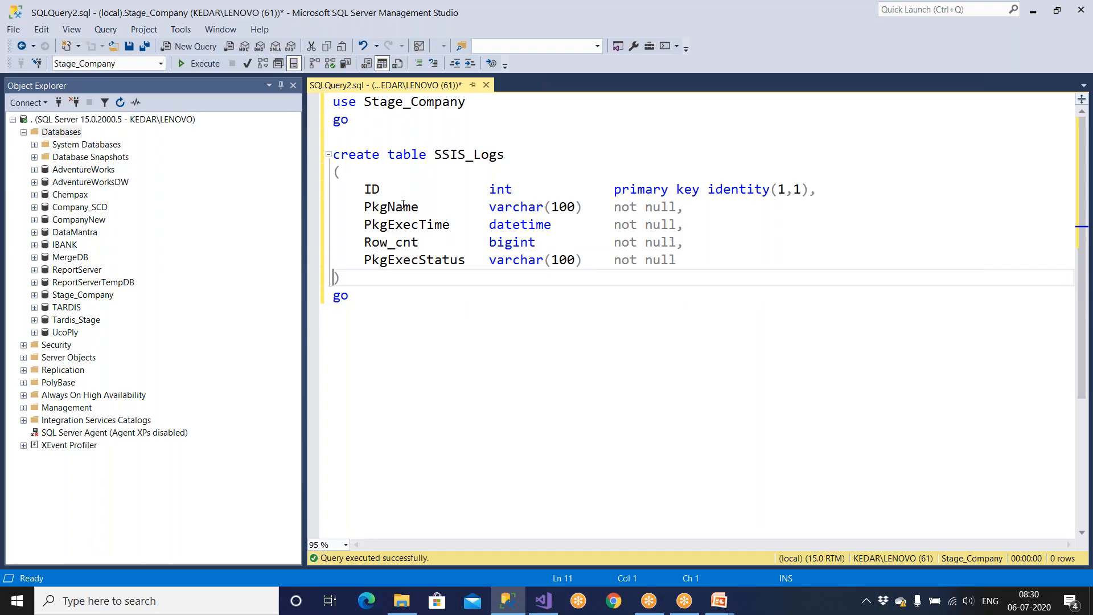
# Step: Start a comment line above the table script beginning '--Customized'
pyautogui.click(387, 140)
pyautogui.press('Return')
pyautogui.write('--')
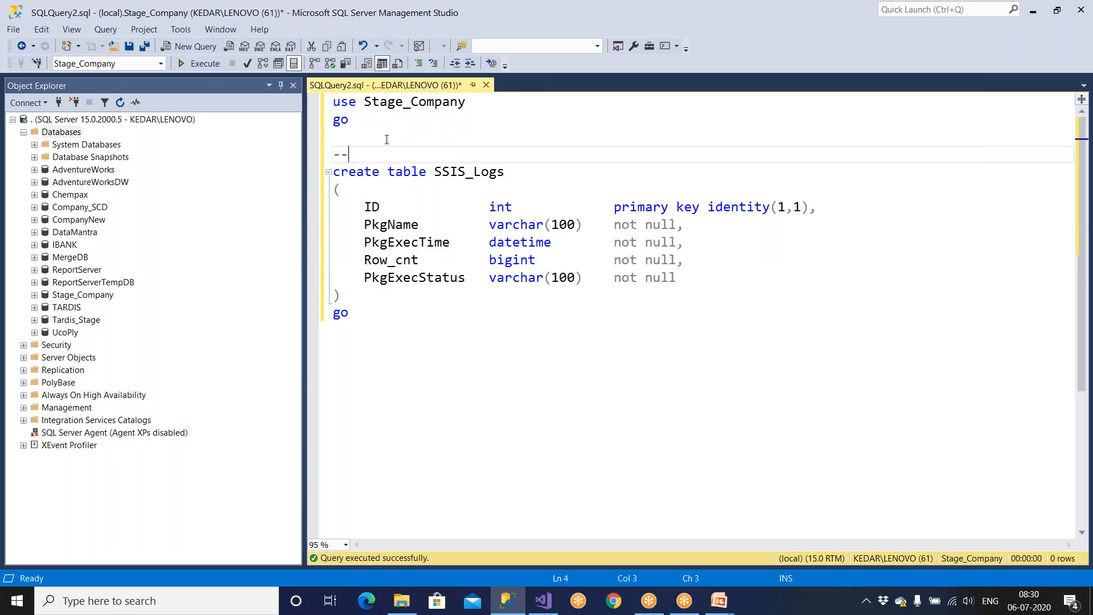
pyautogui.write('Customized Logging Table')
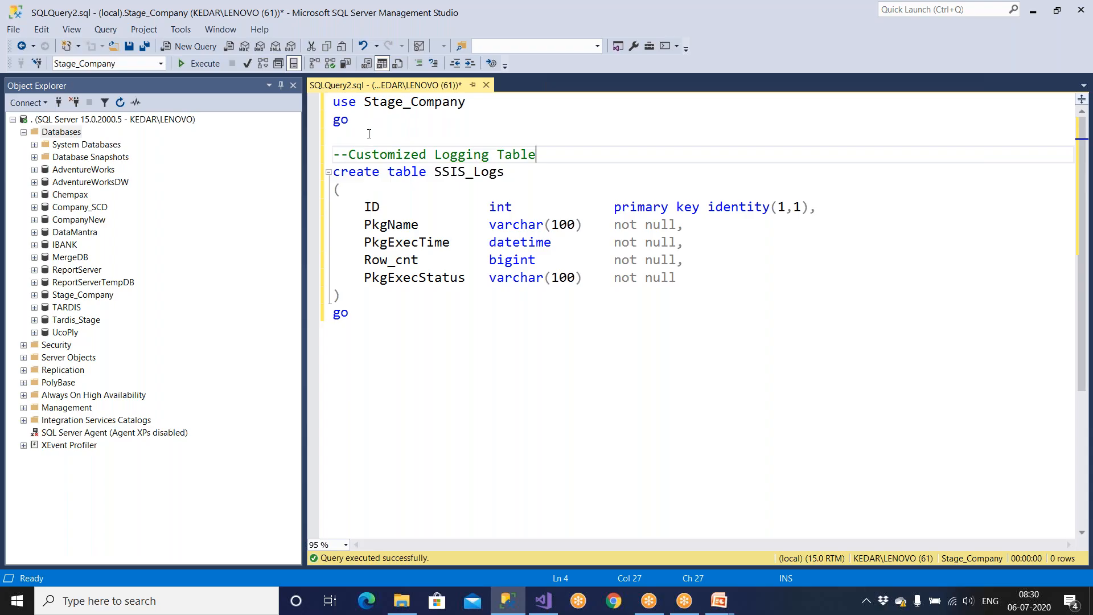
# Step: Complete the comment above CREATE TABLE as '--Customized Logging Table'
pyautogui.click(69, 136)
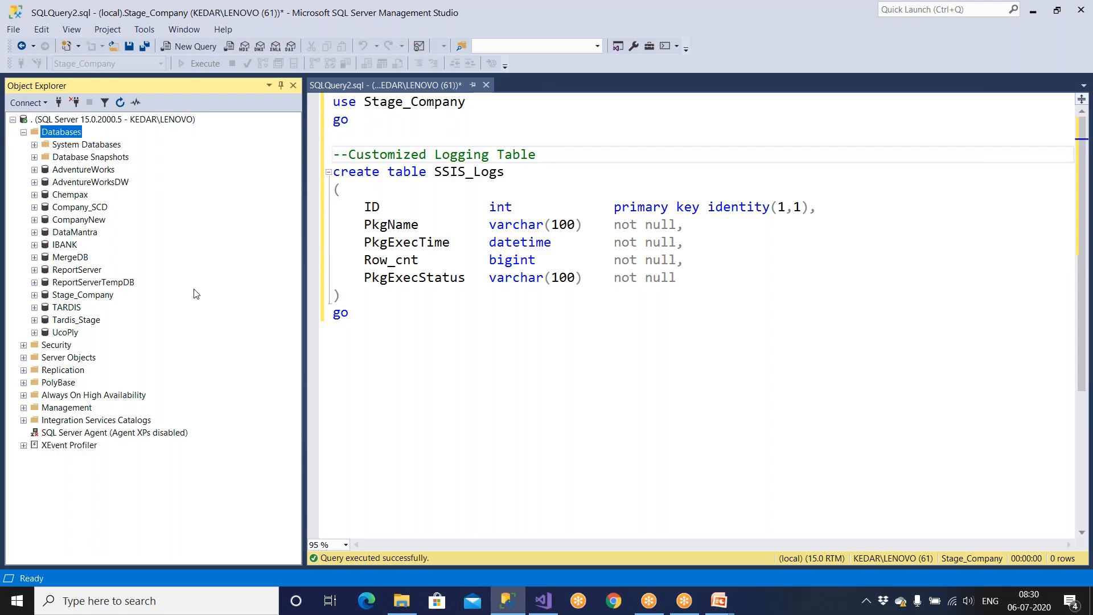
pyautogui.moveTo(350, 314); pyautogui.dragTo(333, 189)
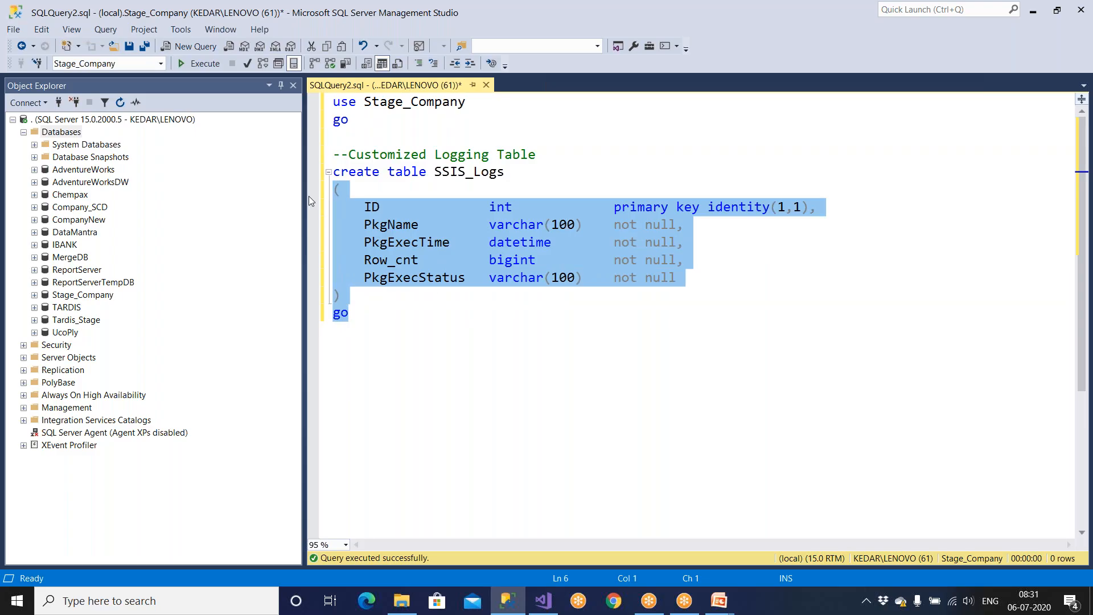
# Step: Select the create table SSIS_Logs statement through go and execute it against Stage_Company
pyautogui.click(464, 318)
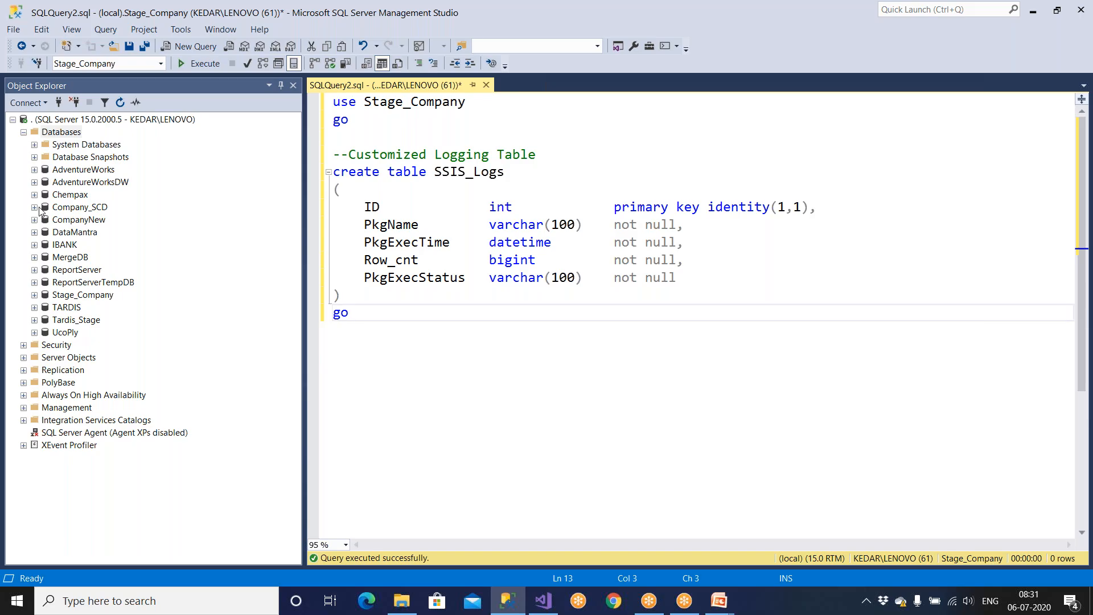
pyautogui.moveTo(365, 242); pyautogui.dragTo(692, 243)
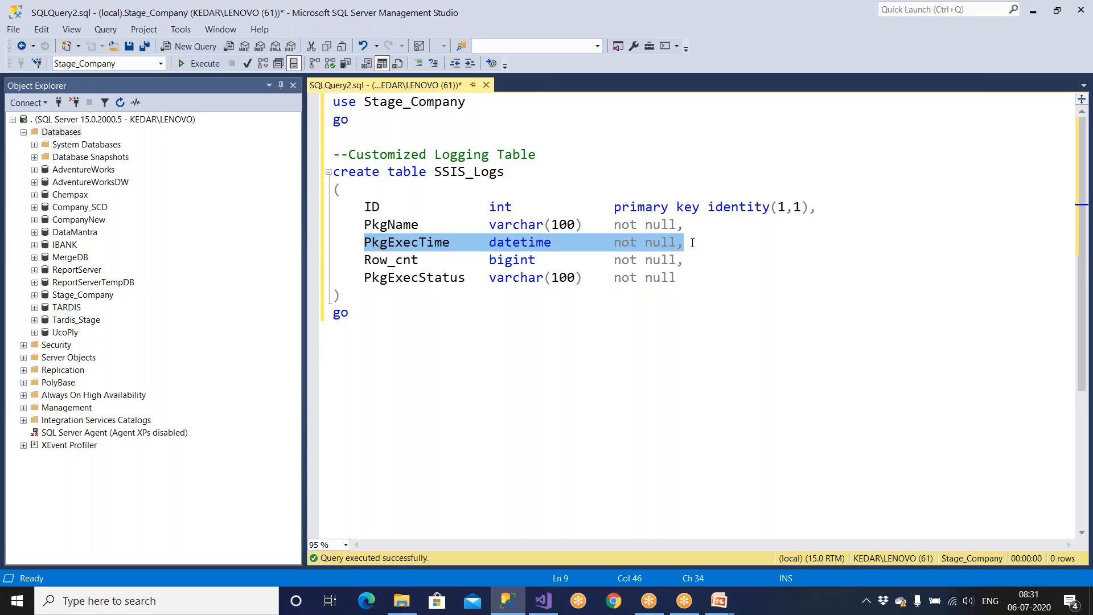
pyautogui.click(517, 319)
pyautogui.moveTo(364, 242); pyautogui.dragTo(713, 234)
pyautogui.moveTo(384, 339); pyautogui.dragTo(333, 171)
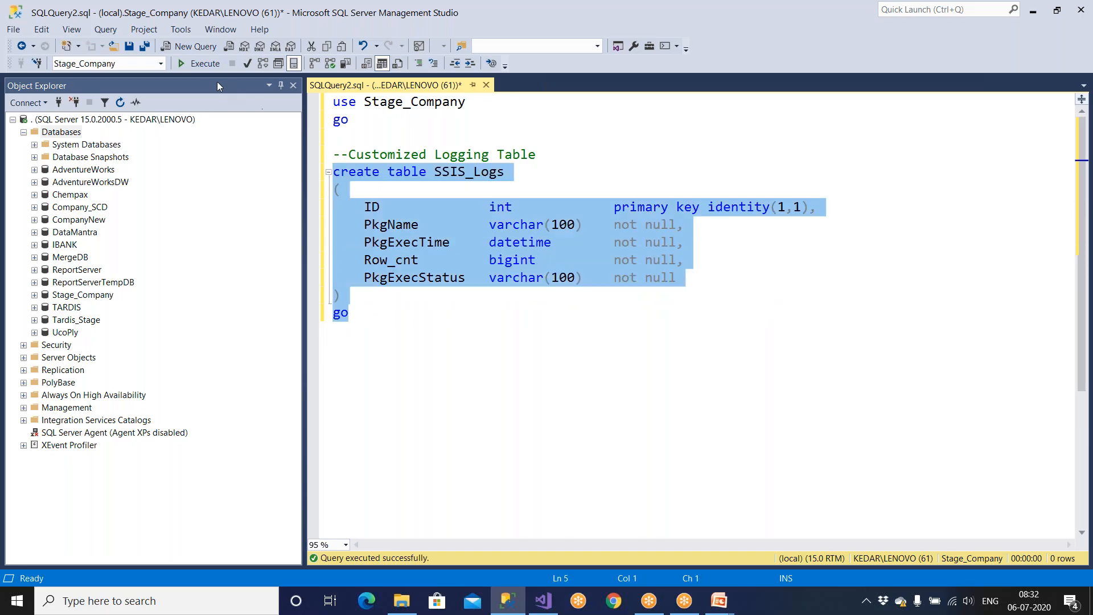
pyautogui.click(205, 66)
pyautogui.hotkey('ctrl', 'r')
pyautogui.click(388, 313)
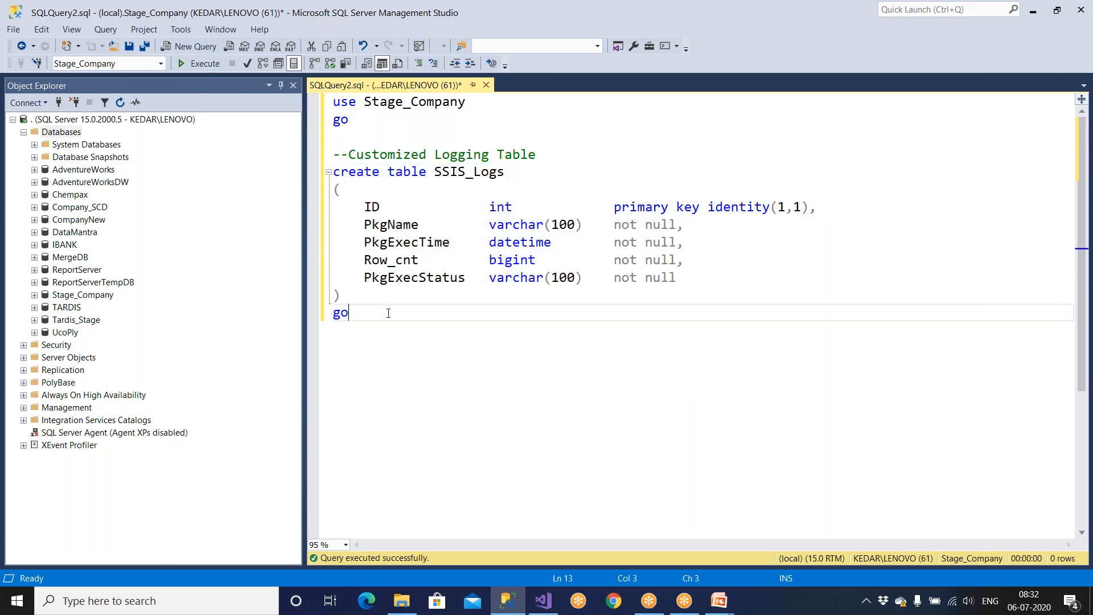
# Step: Write select * from SSIS_Logs where datediff(mm, PkgExecTime, getdate())=0 below the script
pyautogui.press('Return')
pyautogui.press('Return')
pyautogui.write('sel')
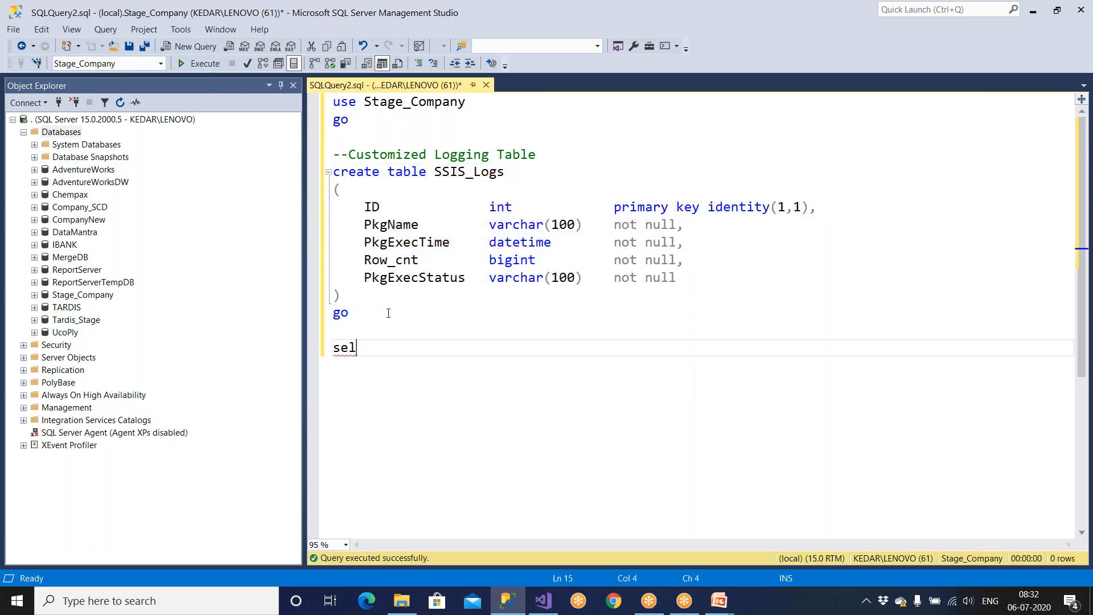
pyautogui.write('ect * from')
pyautogui.doubleClick(471, 171)
pyautogui.click(466, 367)
pyautogui.hotkey('ctrl', 'v')
pyautogui.write('where da')
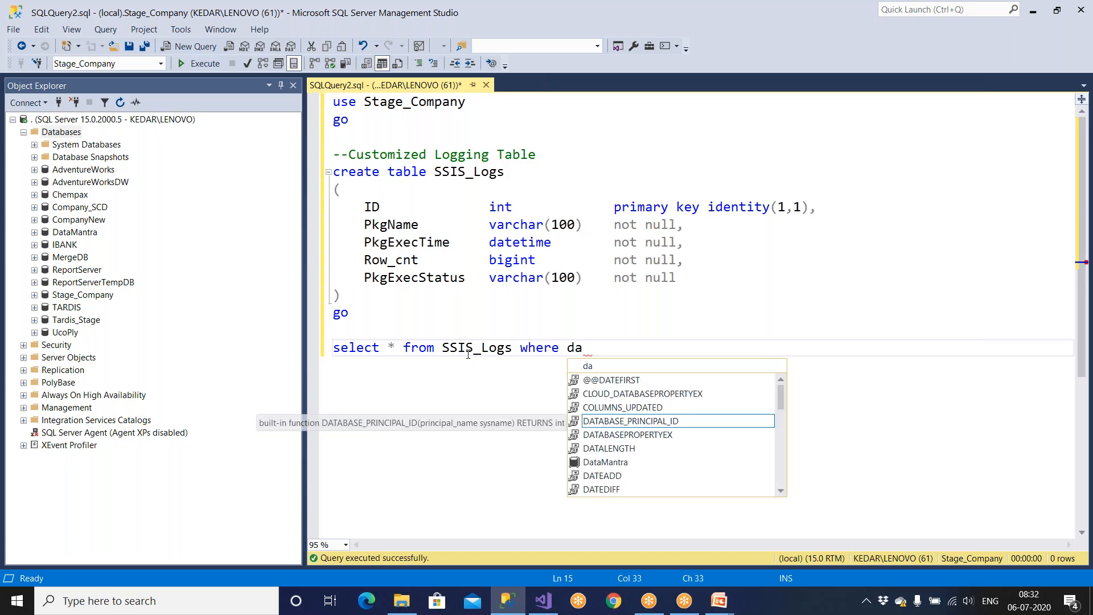
pyautogui.write('tediff(mm,')
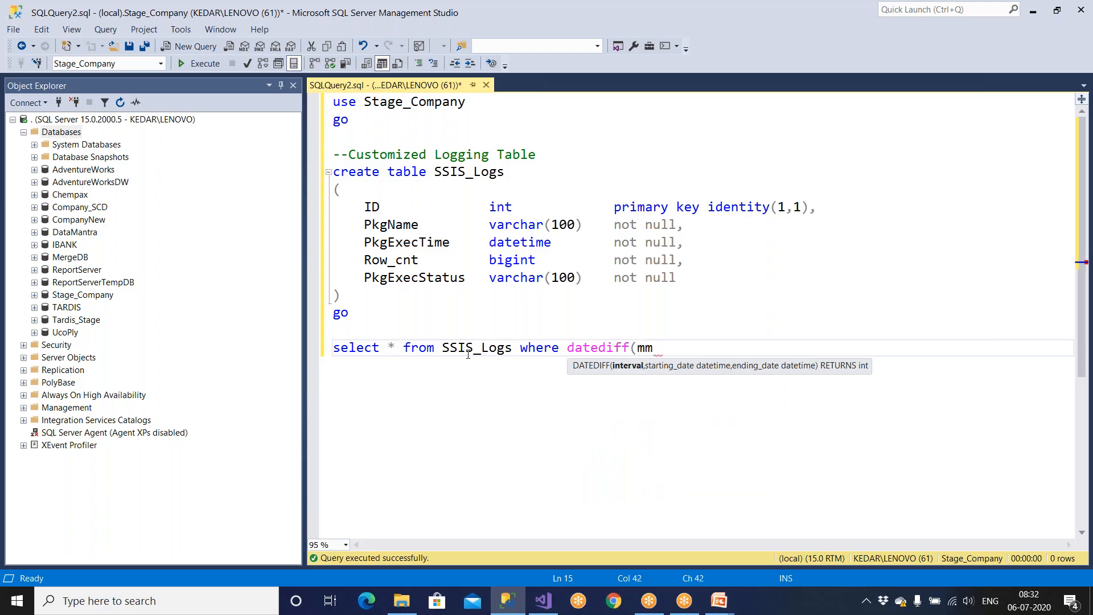
pyautogui.doubleClick(425, 243)
pyautogui.click(668, 351)
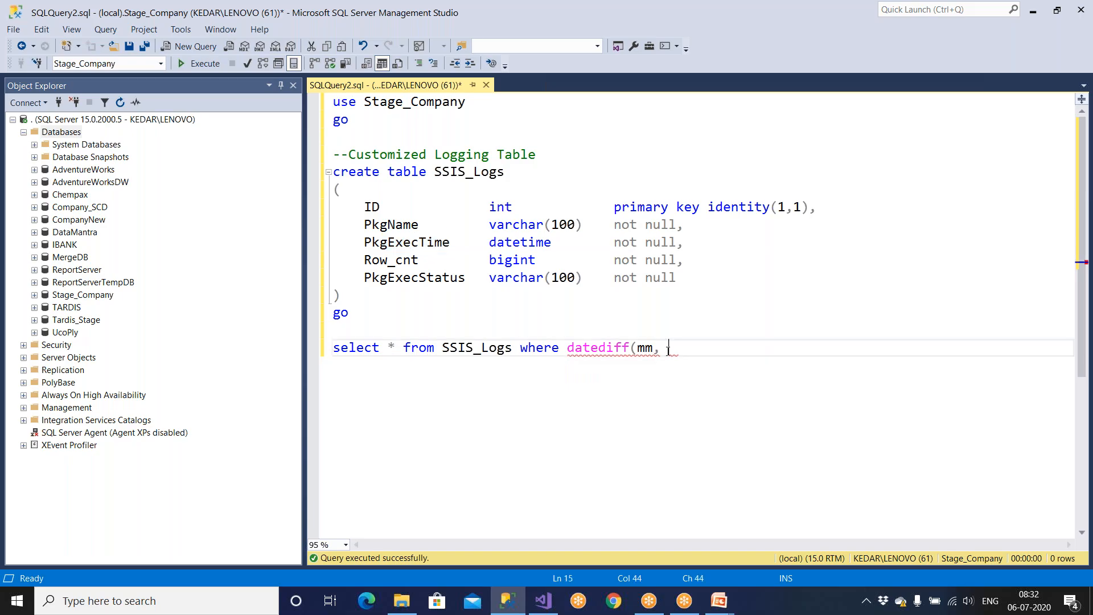
pyautogui.hotkey('ctrl', 'v')
pyautogui.write(', ge')
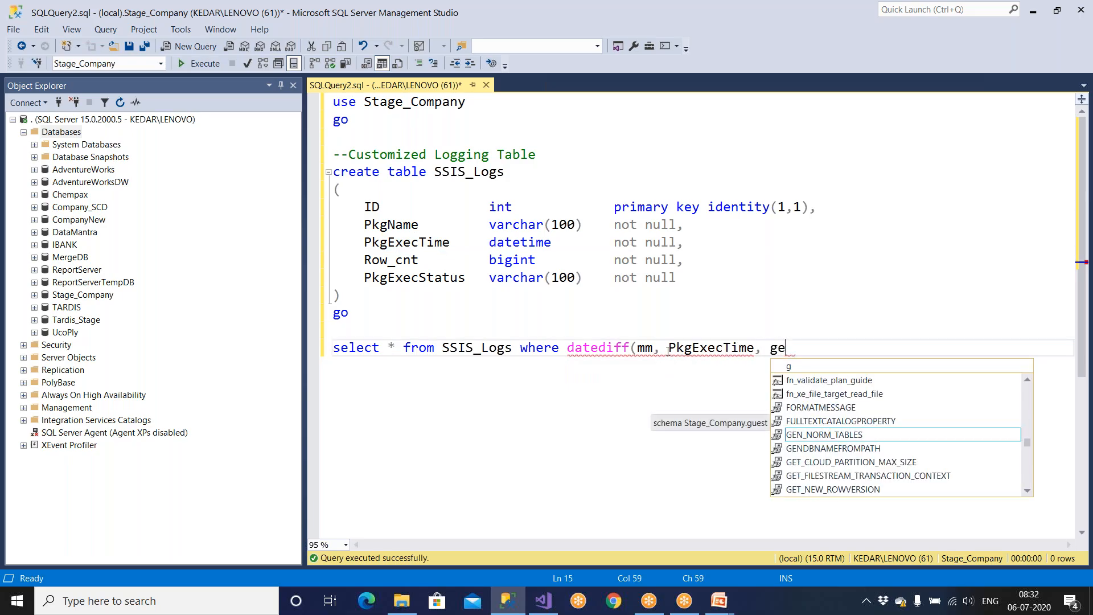
pyautogui.write('tdate())=0')
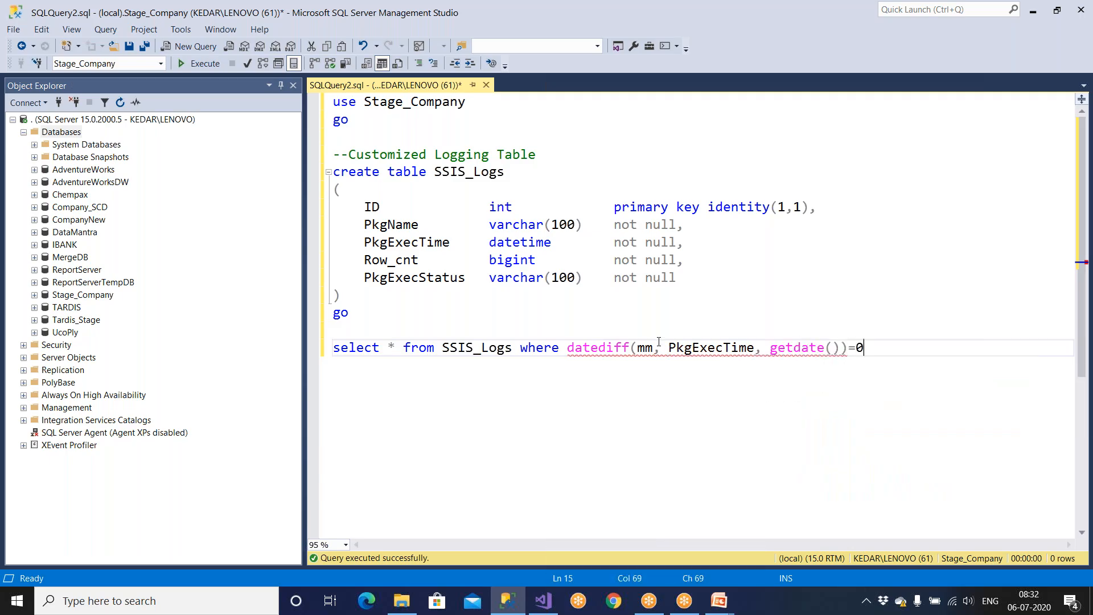
# Step: Change the compared value from 0 to 1 to match the previous month
pyautogui.moveTo(865, 351); pyautogui.dragTo(457, 349)
pyautogui.click(810, 381)
pyautogui.doubleClick(860, 348)
pyautogui.write('1')
pyautogui.moveTo(864, 347); pyautogui.dragTo(333, 349)
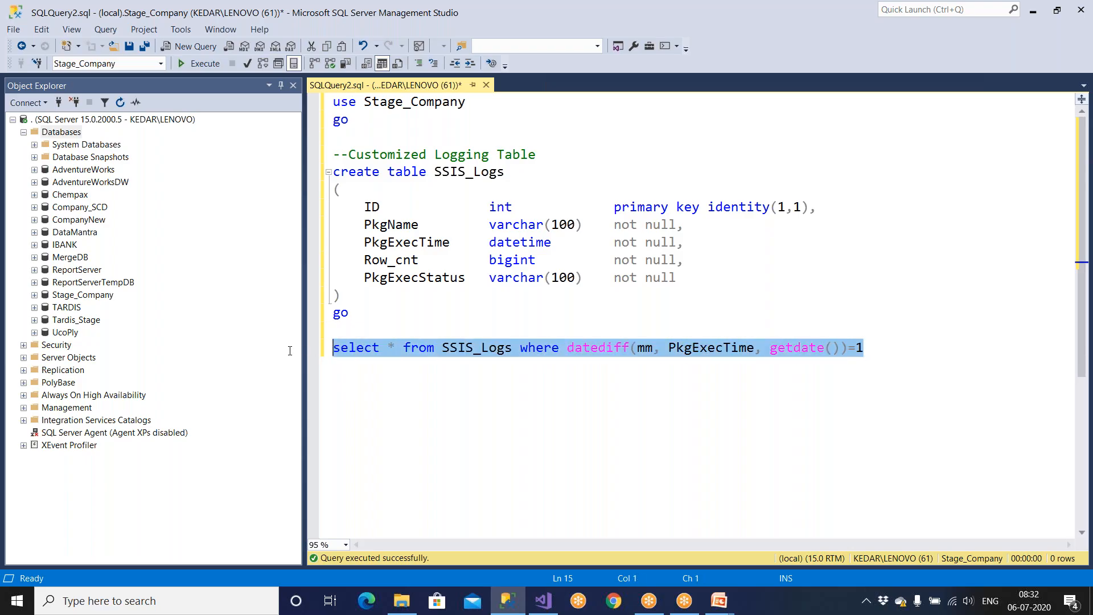
pyautogui.click(990, 407)
pyautogui.doubleClick(861, 347)
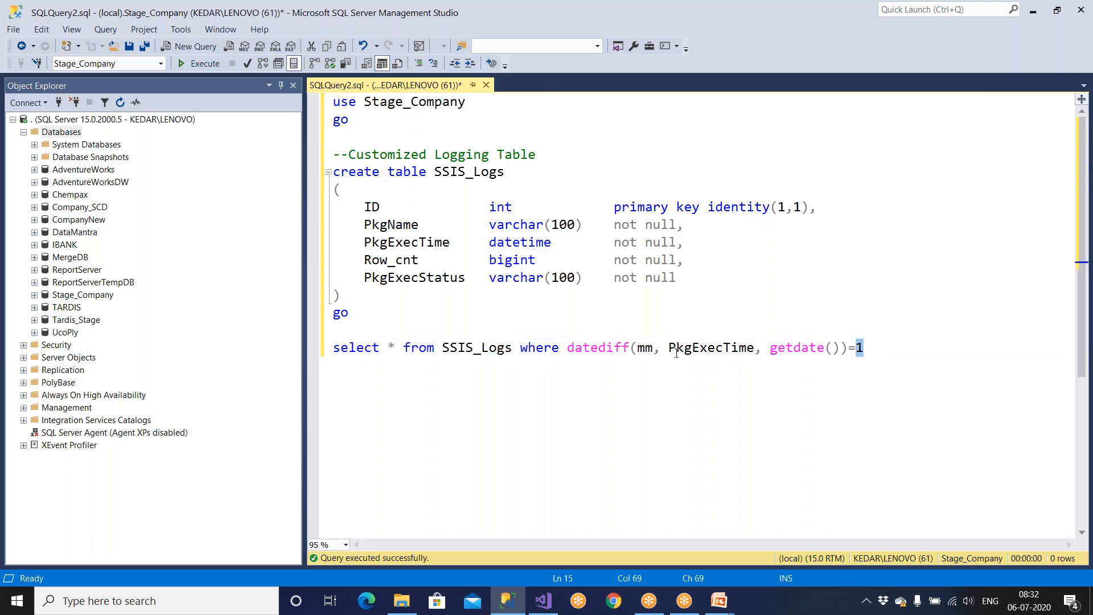
# Step: Try the dd interval with value 0, then ww with value 1, in the datediff filter
pyautogui.doubleClick(645, 347)
pyautogui.write('dd')
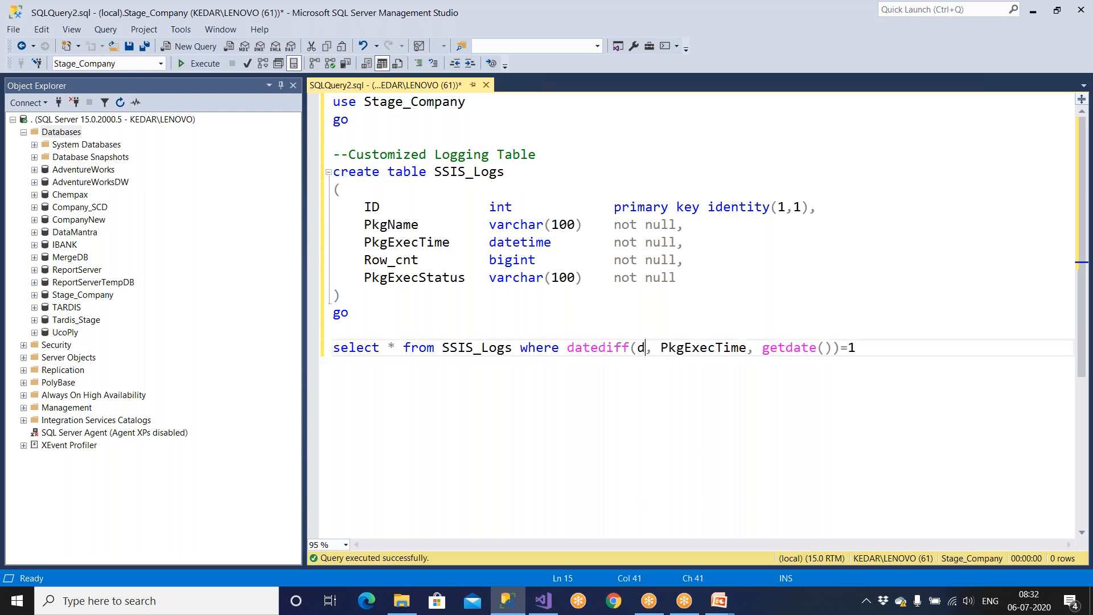
pyautogui.moveTo(875, 348); pyautogui.dragTo(213, 346)
pyautogui.click(819, 421)
pyautogui.doubleClick(861, 348)
pyautogui.write('0')
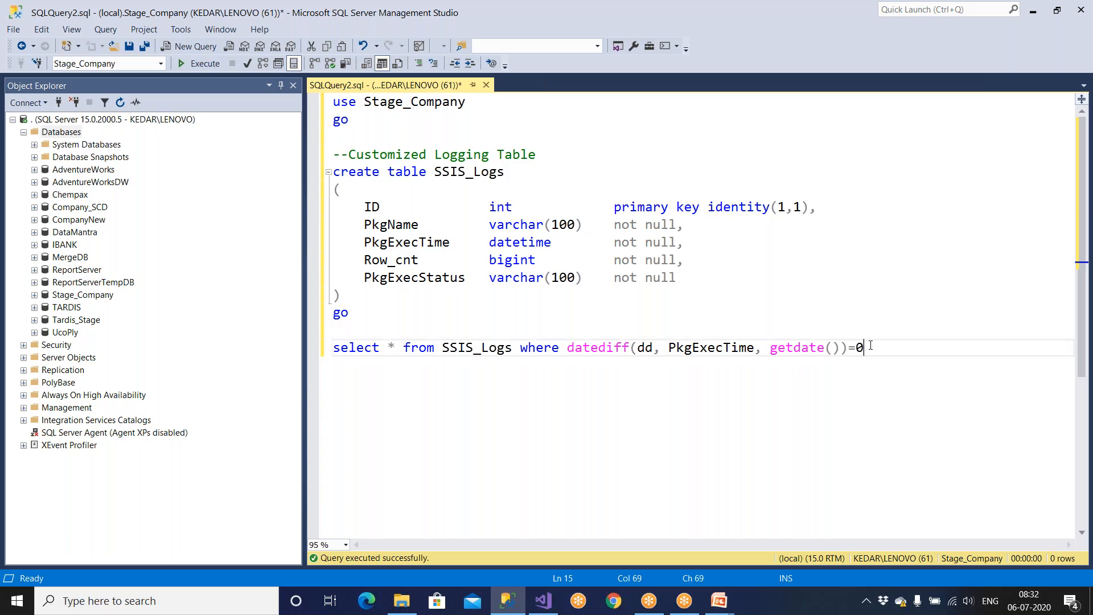
pyautogui.doubleClick(644, 348)
pyautogui.write('ww')
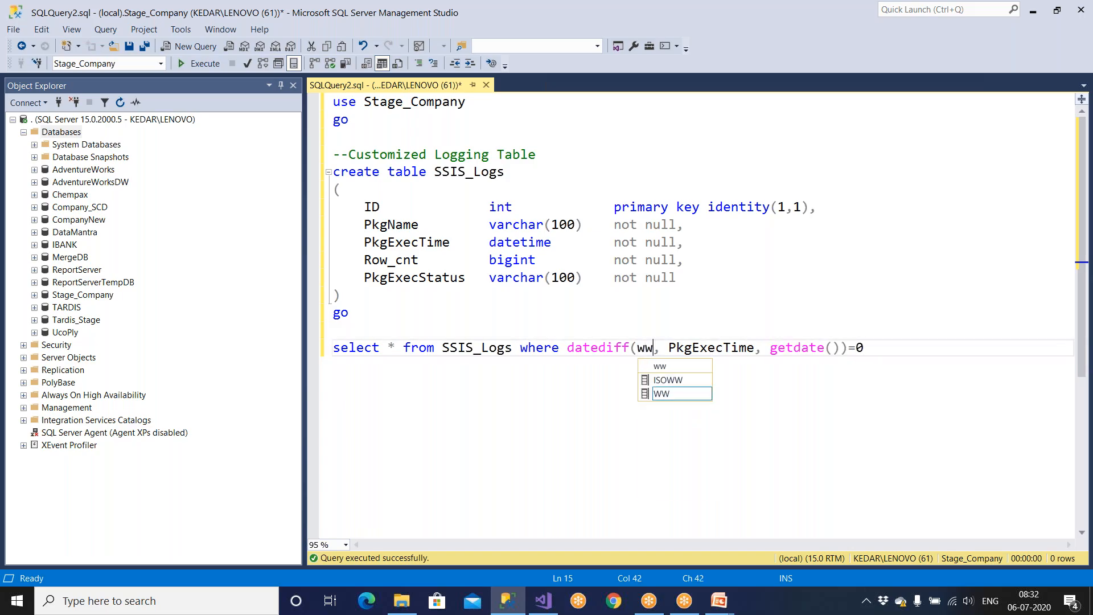
pyautogui.click(858, 348)
pyautogui.doubleClick(859, 348)
pyautogui.write('1')
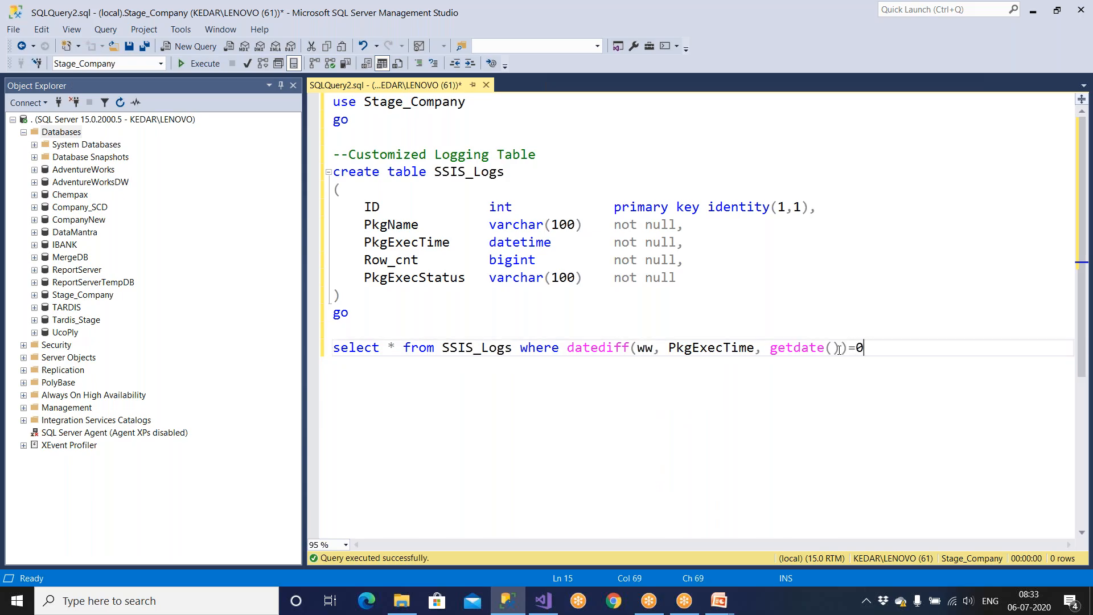
pyautogui.doubleClick(860, 348)
pyautogui.write('1')
# Step: Set the filter to datediff(QQ, PkgExecTime, getdate())=0
pyautogui.doubleClick(648, 348)
pyautogui.write('QQ')
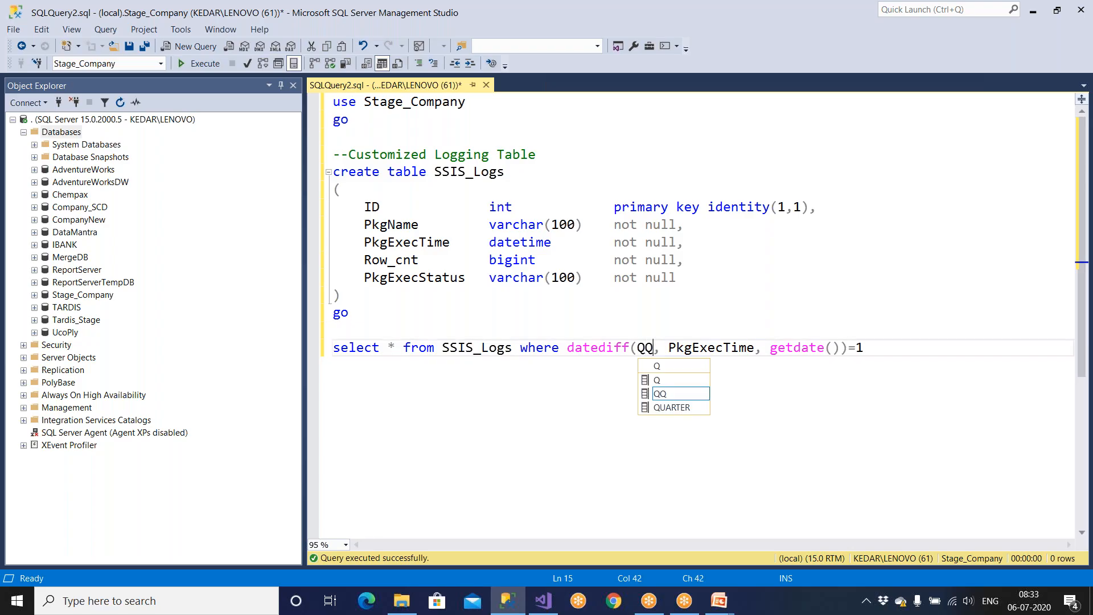
pyautogui.doubleClick(866, 347)
pyautogui.write('0')
pyautogui.moveTo(564, 348); pyautogui.dragTo(872, 350)
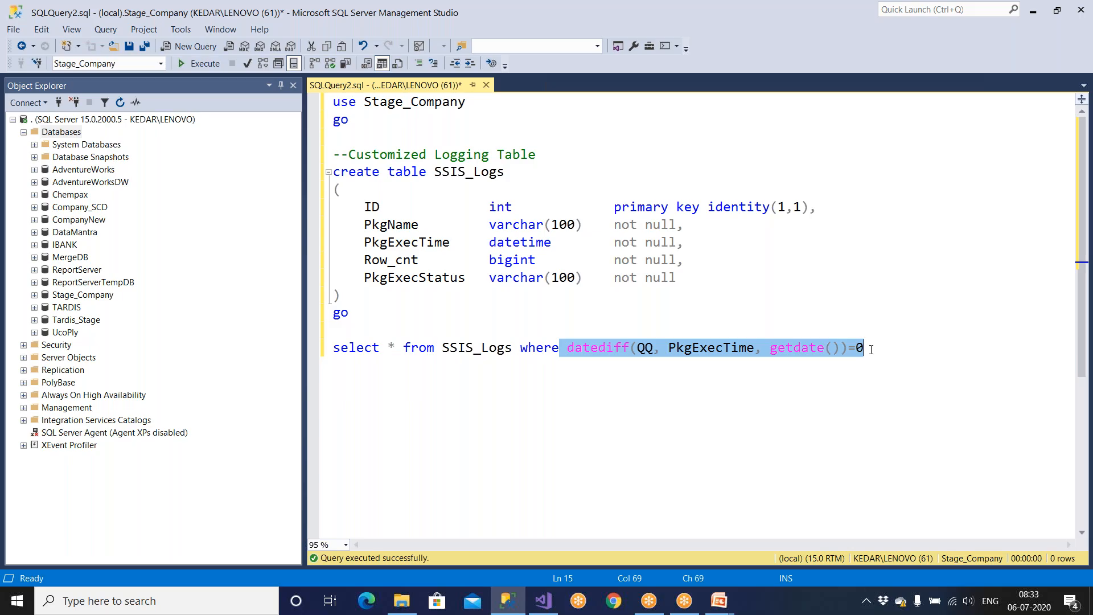
# Step: Switch the filter to datediff(yy, PkgExecTime, getdate()) = 1
pyautogui.click(699, 367)
pyautogui.doubleClick(645, 349)
pyautogui.write('yy')
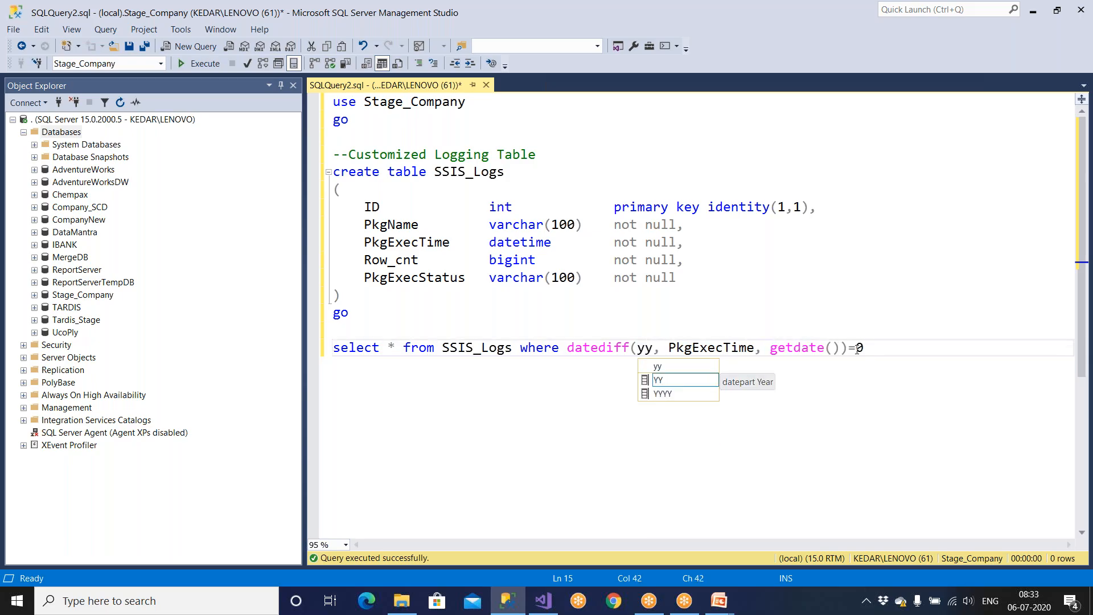
pyautogui.doubleClick(867, 349)
pyautogui.moveTo(877, 348); pyautogui.dragTo(348, 349)
pyautogui.click(765, 436)
pyautogui.doubleClick(860, 348)
pyautogui.write('1')
pyautogui.press('Right')
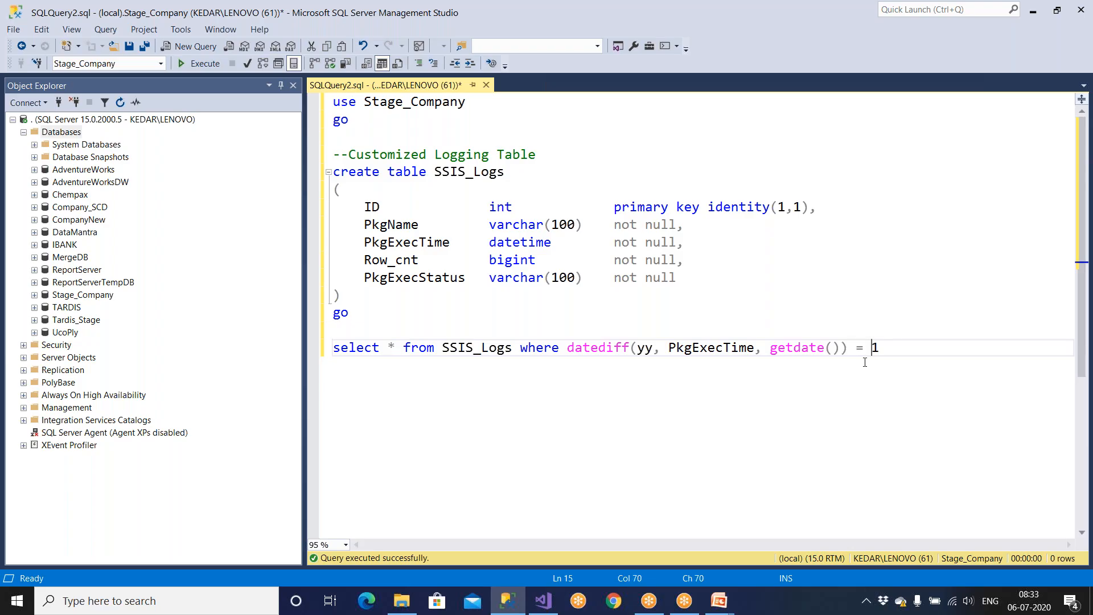
# Step: Review the datediff condition's yy interval, PkgExecTime argument and compared value 1
pyautogui.moveTo(568, 348); pyautogui.dragTo(887, 343)
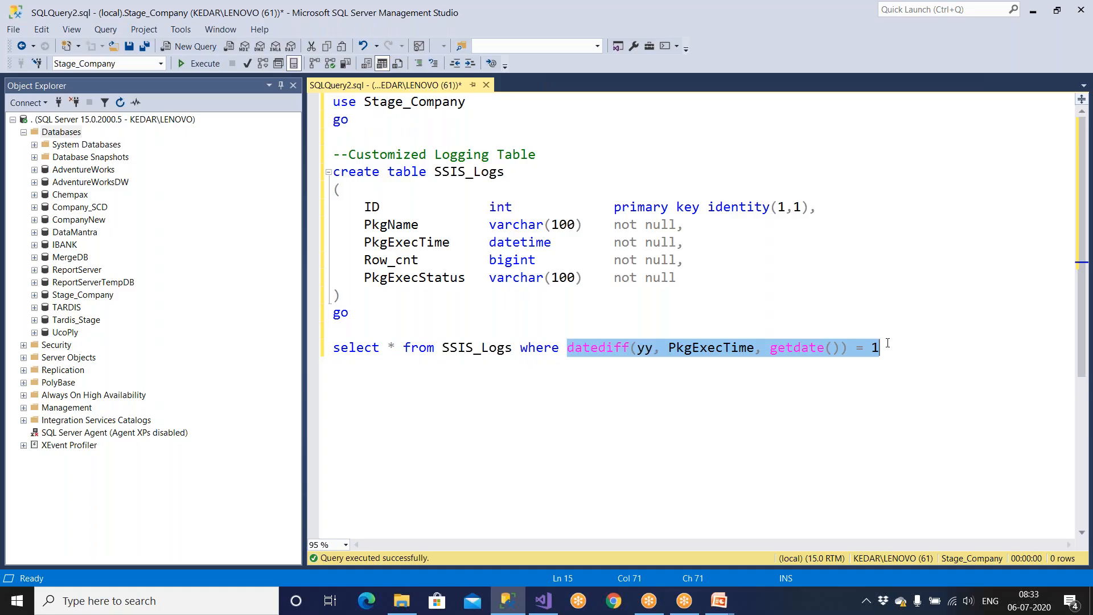
pyautogui.click(735, 428)
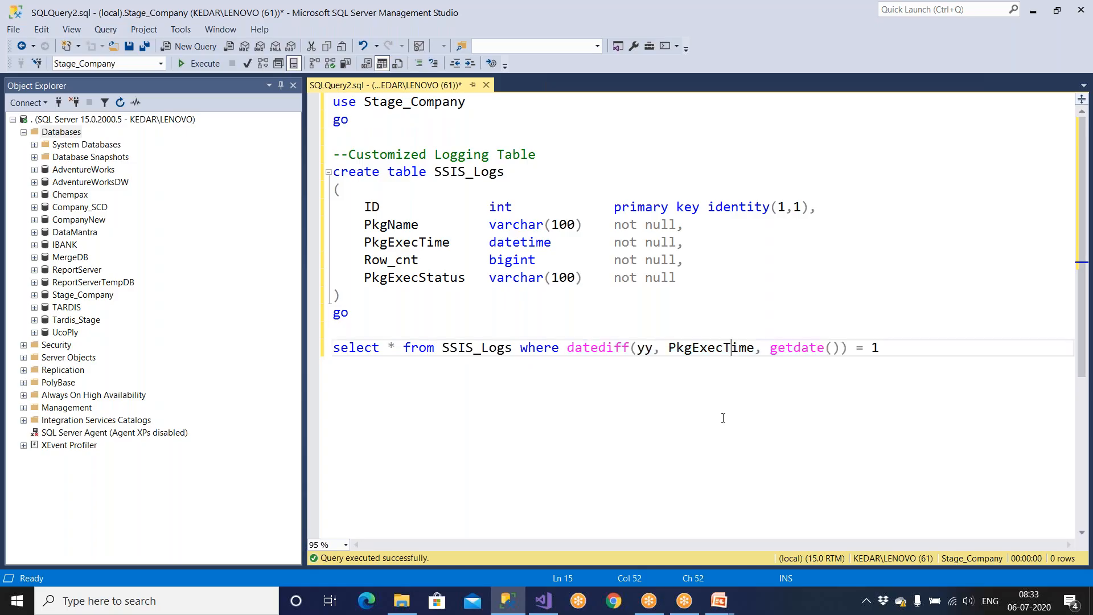
pyautogui.doubleClick(647, 350)
pyautogui.click(668, 348)
pyautogui.moveTo(668, 348); pyautogui.dragTo(794, 350)
pyautogui.moveTo(871, 348); pyautogui.dragTo(903, 346)
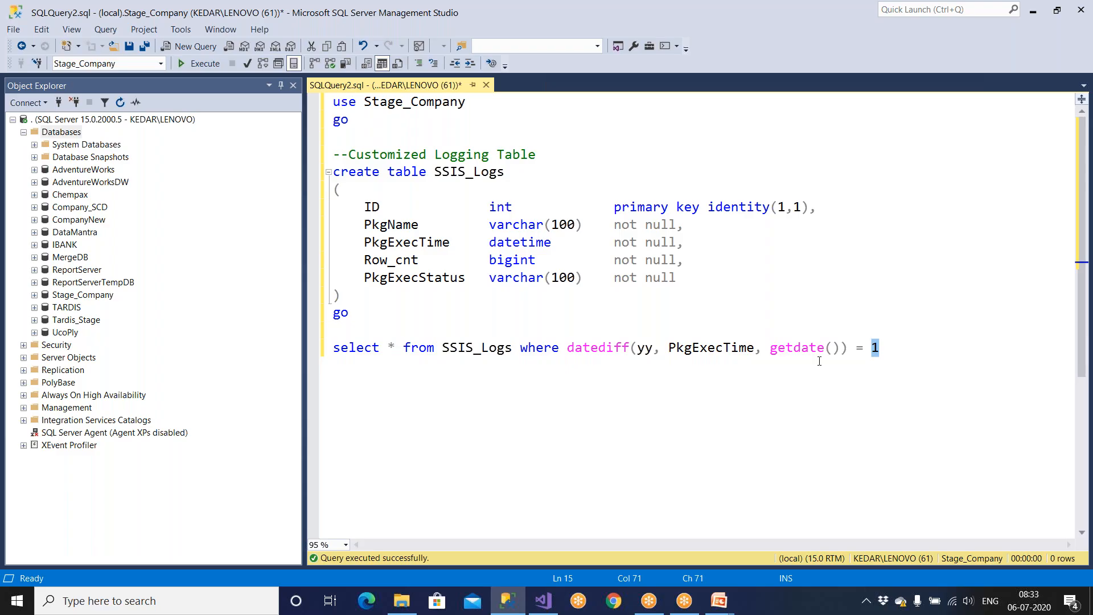
pyautogui.doubleClick(647, 347)
pyautogui.doubleClick(876, 348)
pyautogui.doubleClick(647, 348)
pyautogui.doubleClick(876, 348)
pyautogui.moveTo(568, 349); pyautogui.dragTo(899, 364)
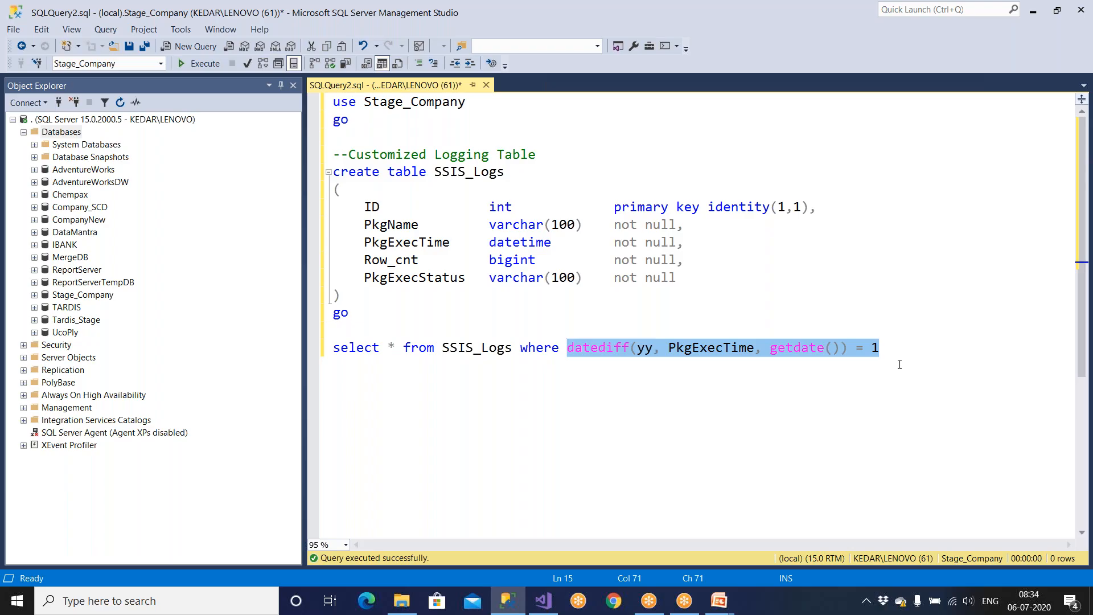
pyautogui.click(860, 386)
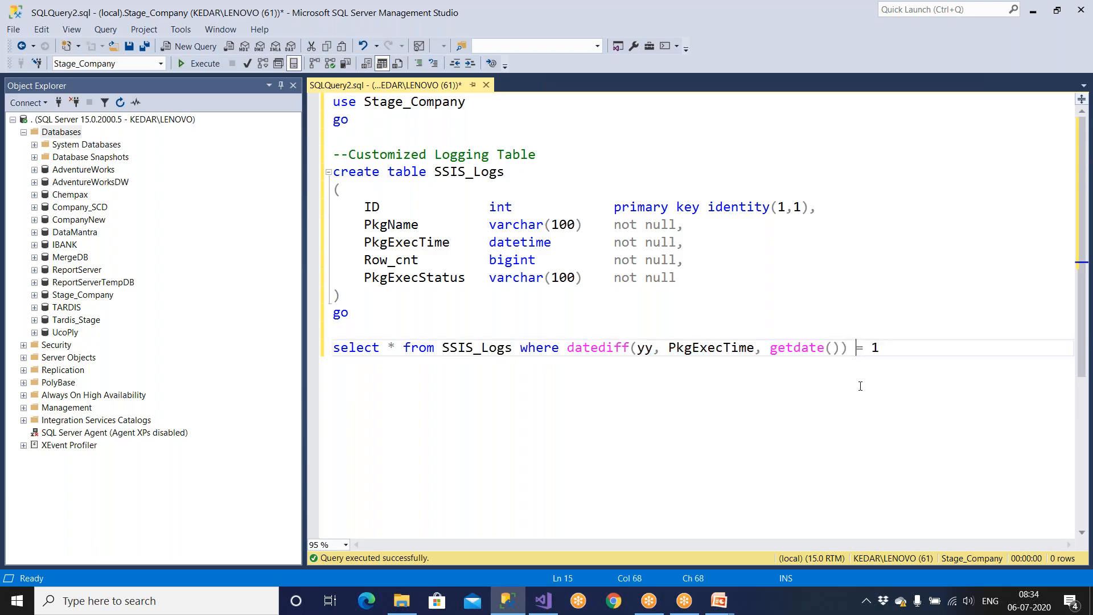
# Step: Change the datediff interval from yy to ww
pyautogui.doubleClick(639, 349)
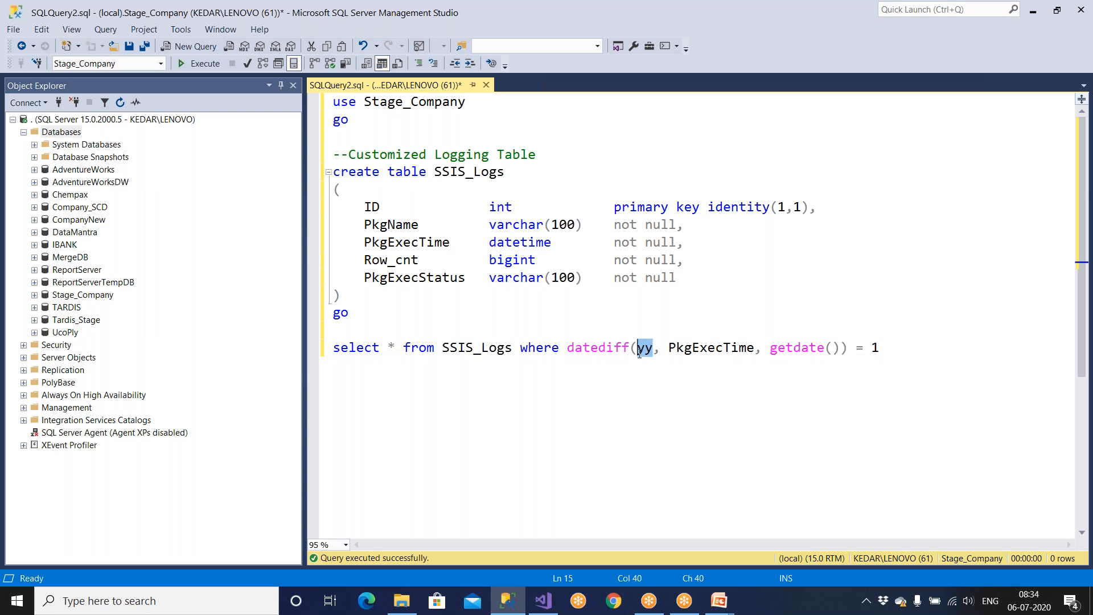
pyautogui.write('ww')
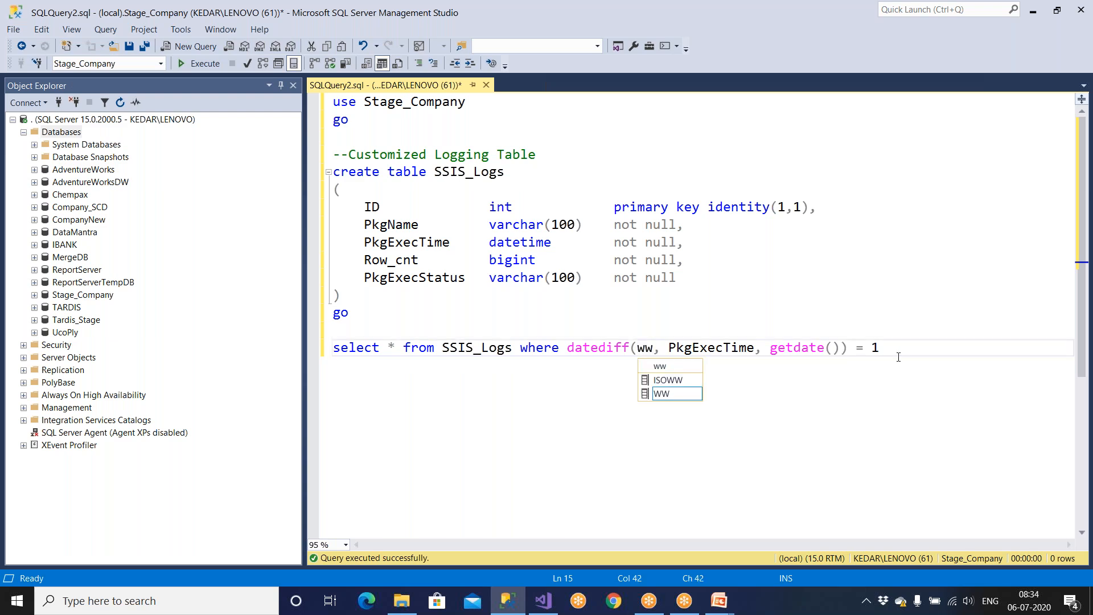
pyautogui.doubleClick(877, 347)
# Step: Set the week filter to = 0 and expand Stage_Company's Tables to show dbo.SSIS_Logs
pyautogui.write('0')
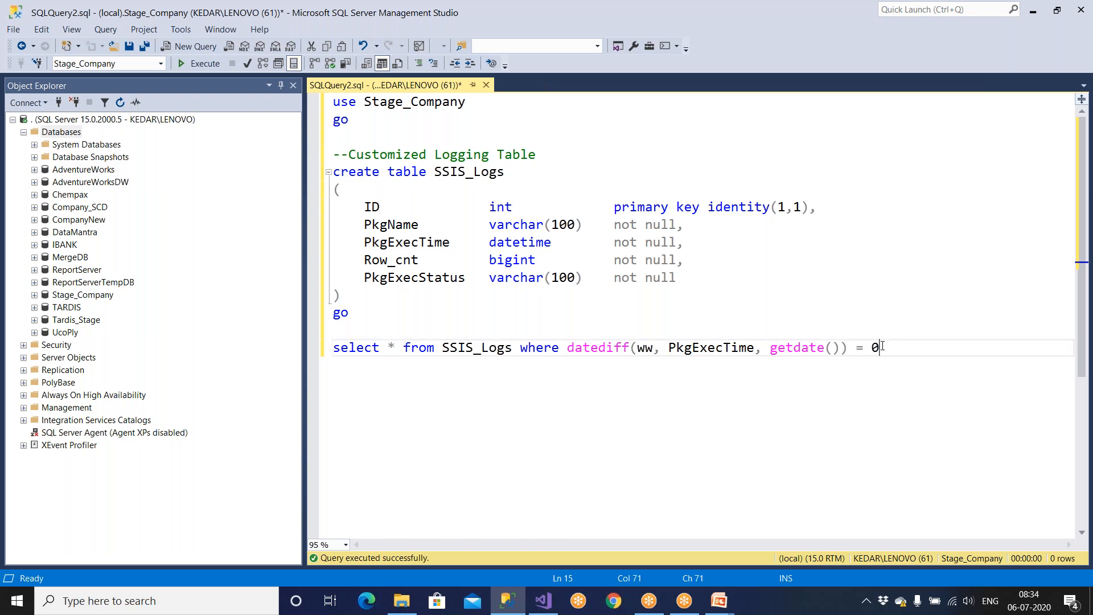
pyautogui.moveTo(349, 313); pyautogui.dragTo(275, 182)
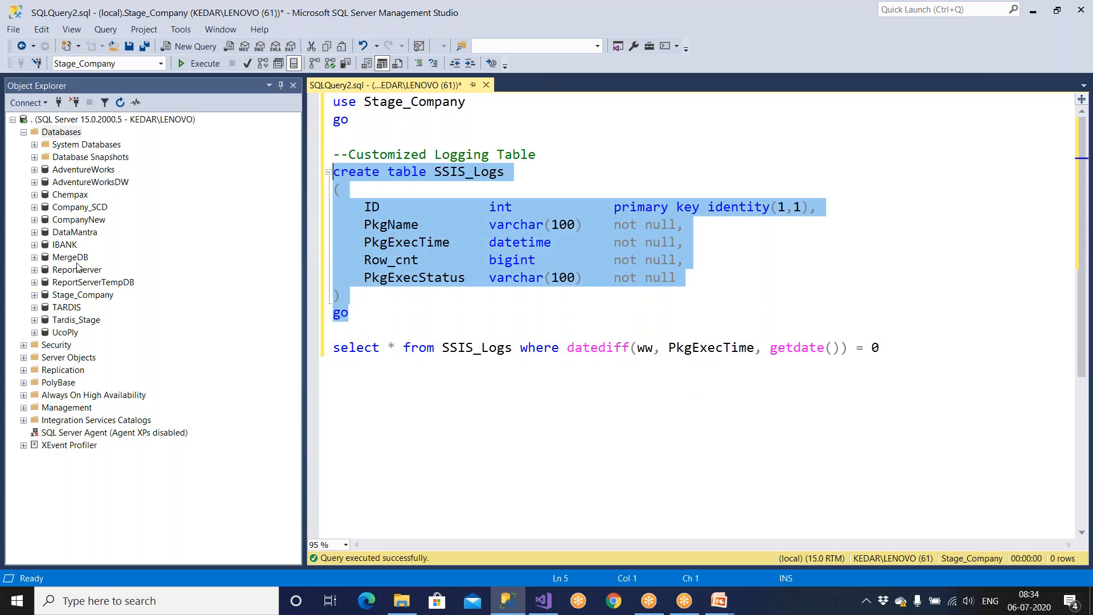
pyautogui.click(80, 295)
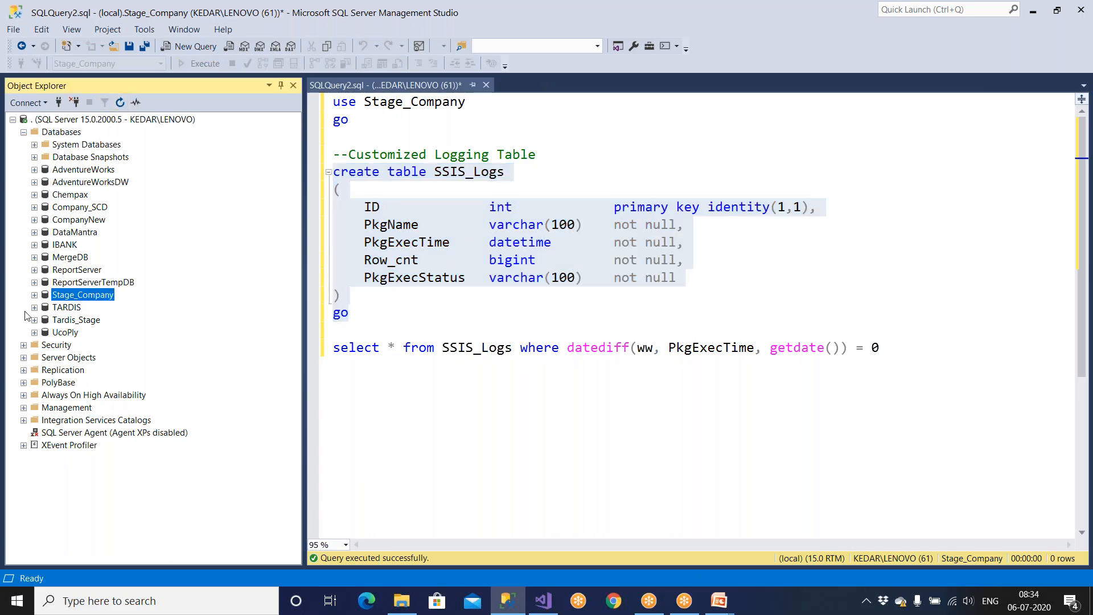
pyautogui.click(34, 295)
pyautogui.doubleClick(68, 320)
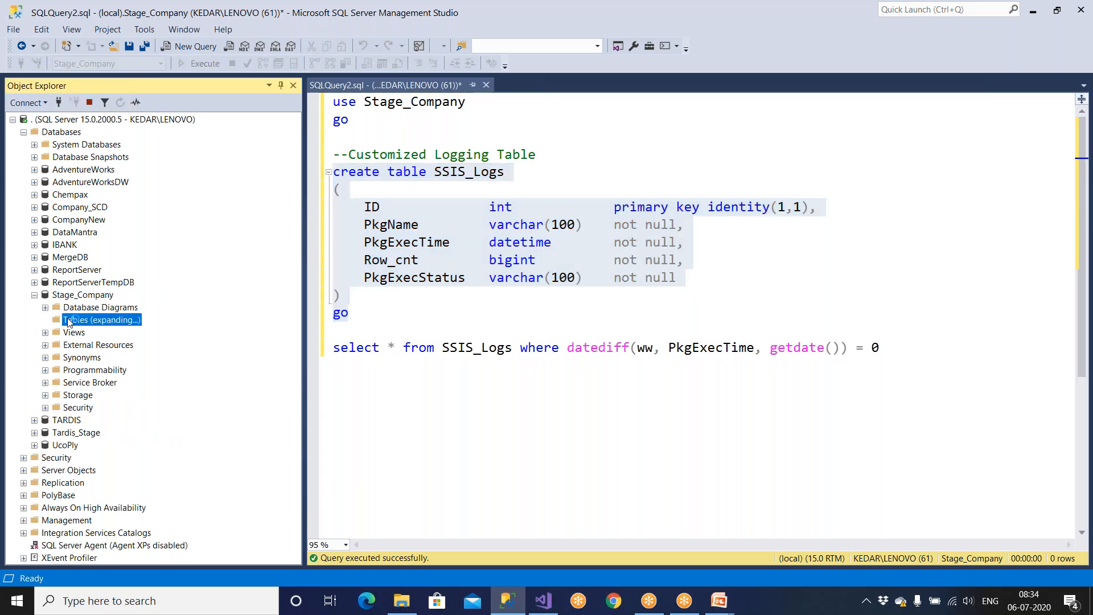
pyautogui.scroll(-2, 113, 392)
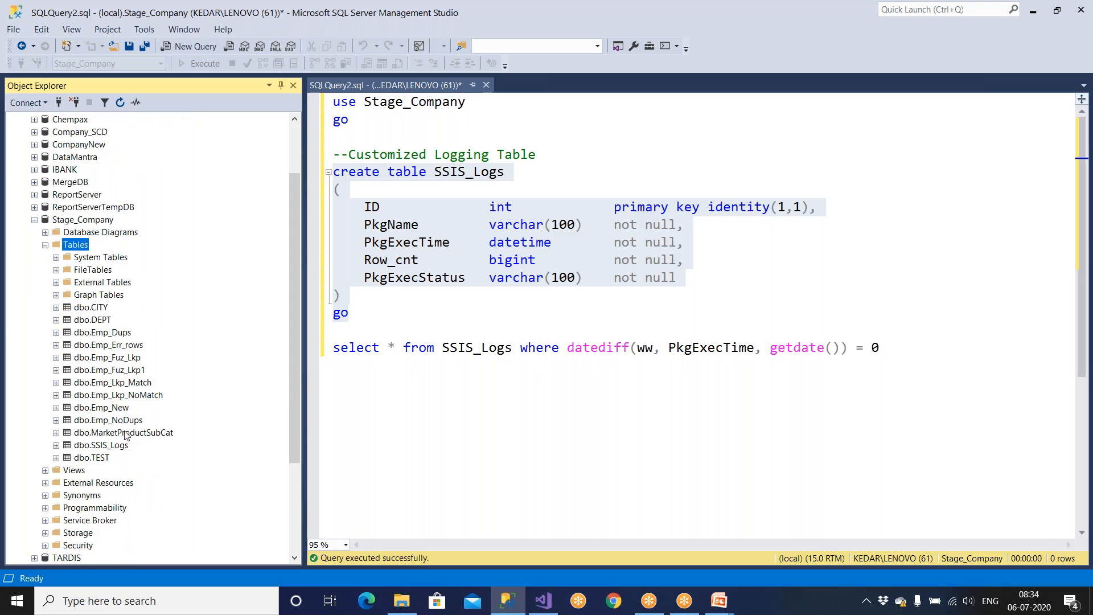
pyautogui.click(364, 320)
pyautogui.press('Return')
pyautogui.press('Return')
# Step: Type insert into SSIS_Logs values () below the script, then switch to Visual Studio
pyautogui.write('insert into ')
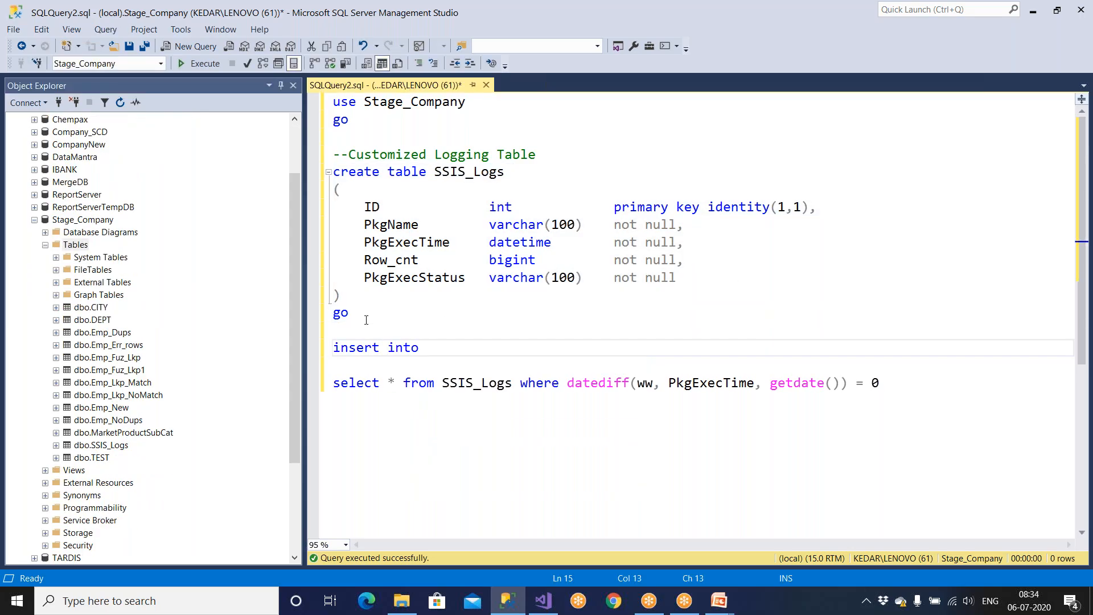
pyautogui.write('PkgExecTime')
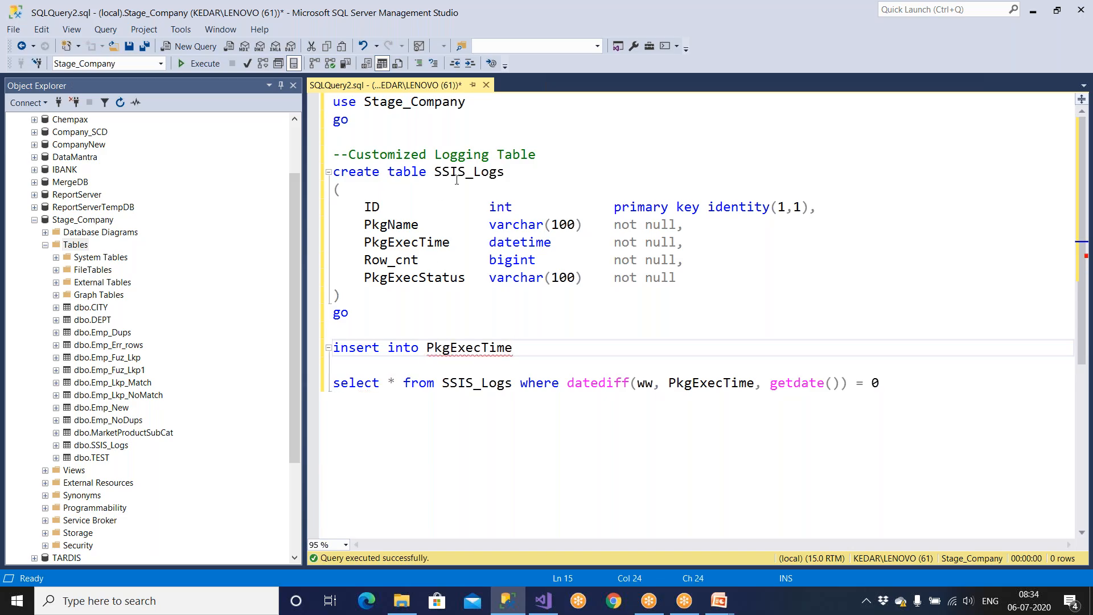
pyautogui.doubleClick(457, 180)
pyautogui.hotkey('ctrl', 'c')
pyautogui.doubleClick(468, 350)
pyautogui.hotkey('ctrl', 'v')
pyautogui.write('values ()')
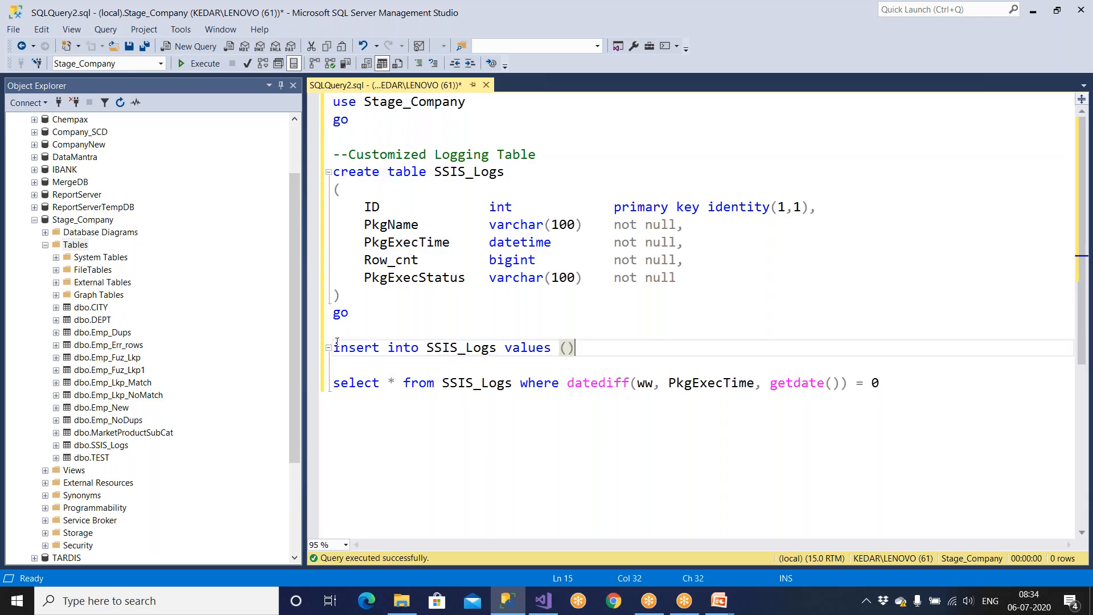
pyautogui.moveTo(364, 207); pyautogui.dragTo(820, 206)
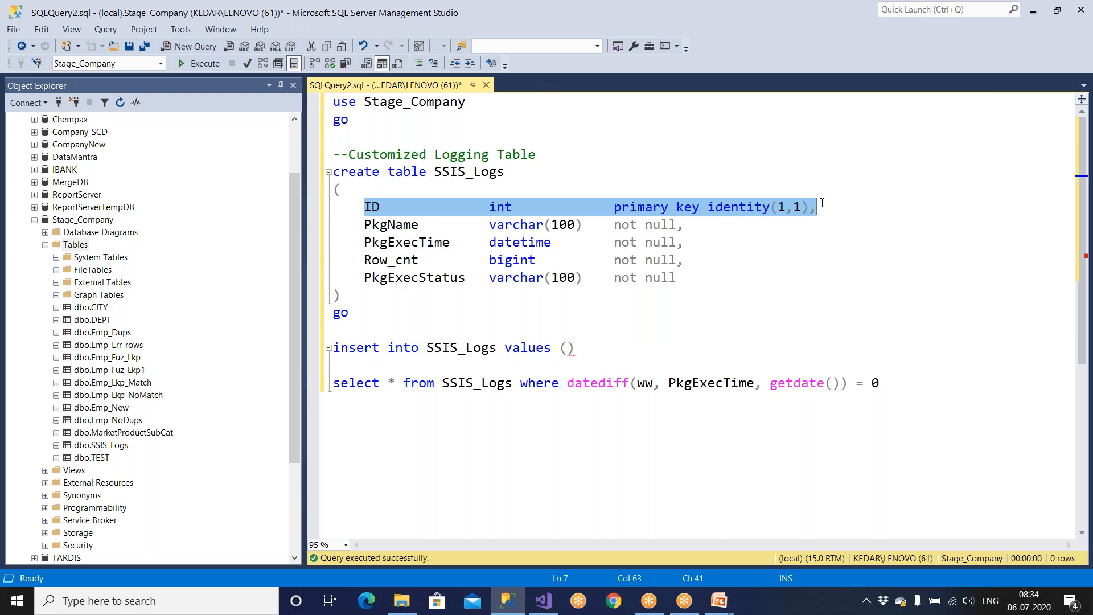
pyautogui.moveTo(360, 225); pyautogui.dragTo(699, 222)
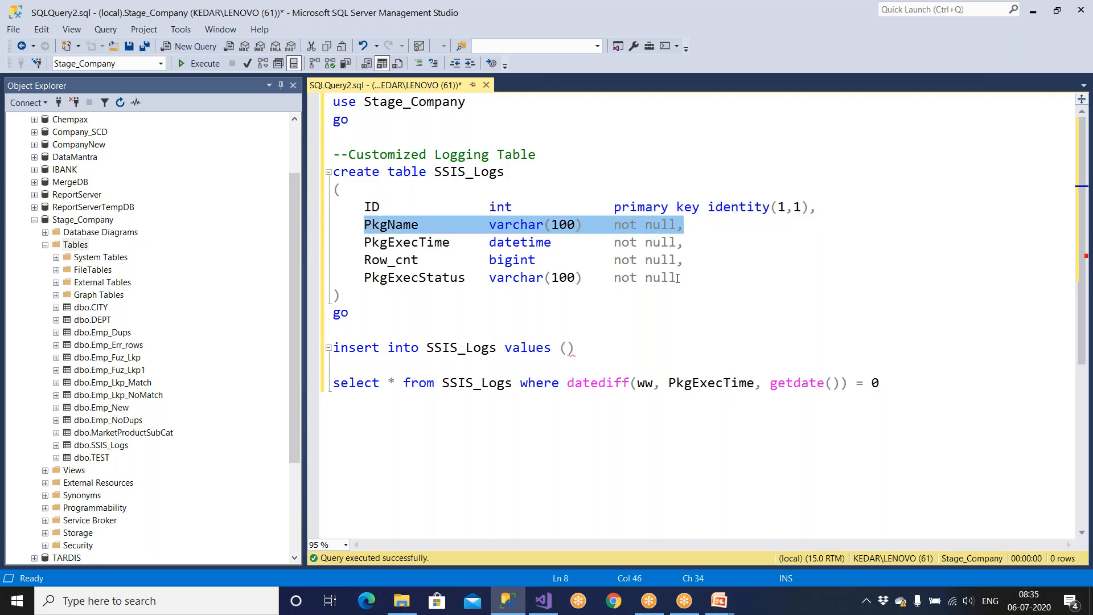
pyautogui.click(544, 603)
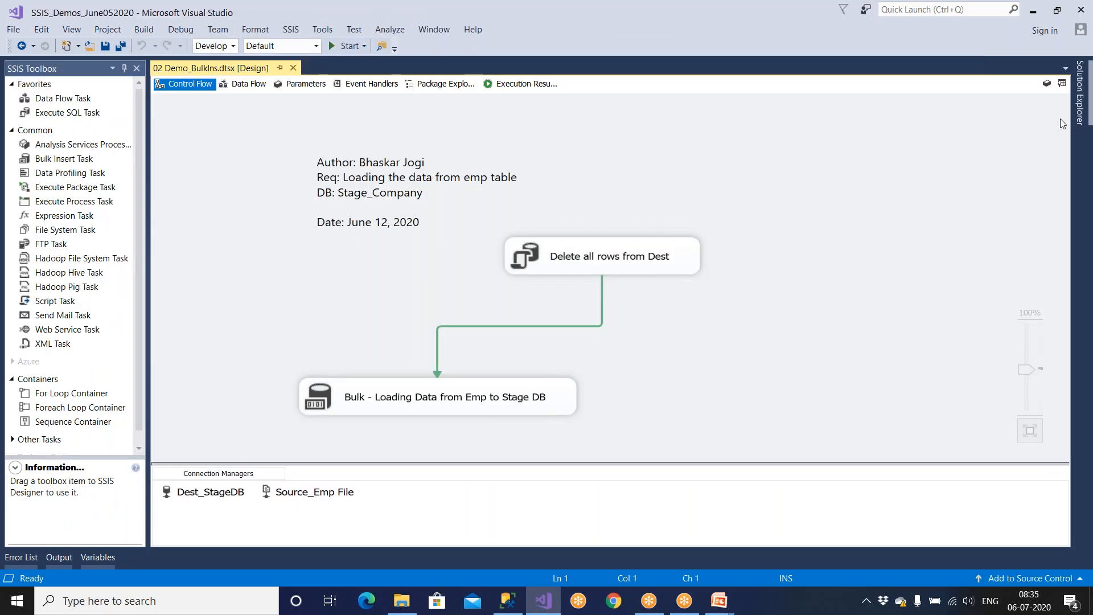
# Step: Select a package under SSIS Packages, then return to the SSIS_Logs script in SSMS
pyautogui.click(968, 278)
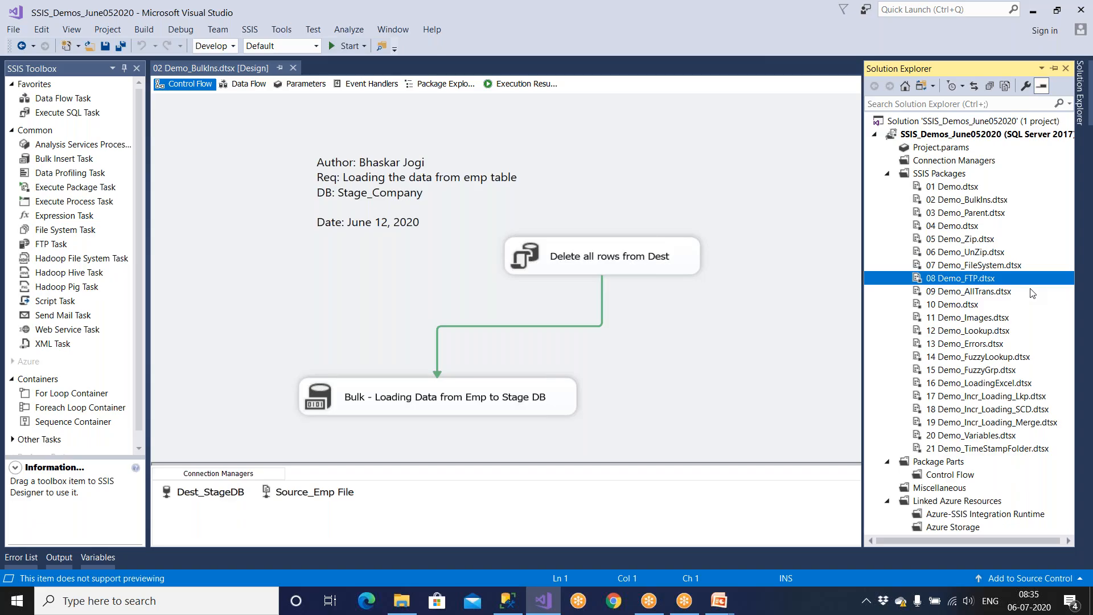
pyautogui.hotkey('alt', 'Tab')
pyautogui.click(613, 261)
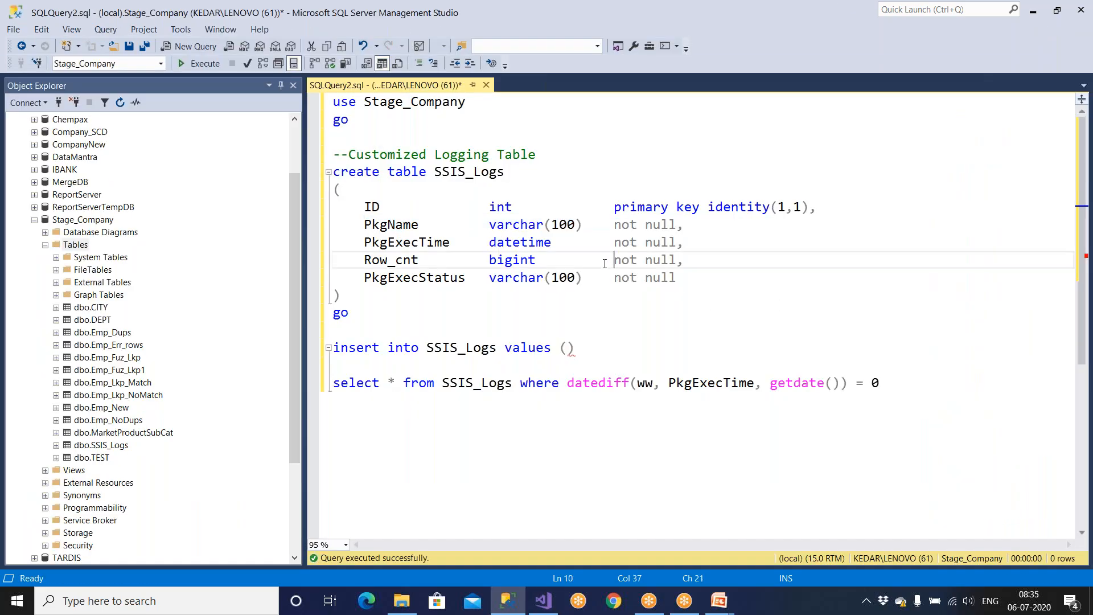
# Step: Fill the insert's values with a ? placeholder and getdate(), leaving room for the remaining columns
pyautogui.moveTo(364, 227); pyautogui.dragTo(685, 228)
pyautogui.click(570, 348)
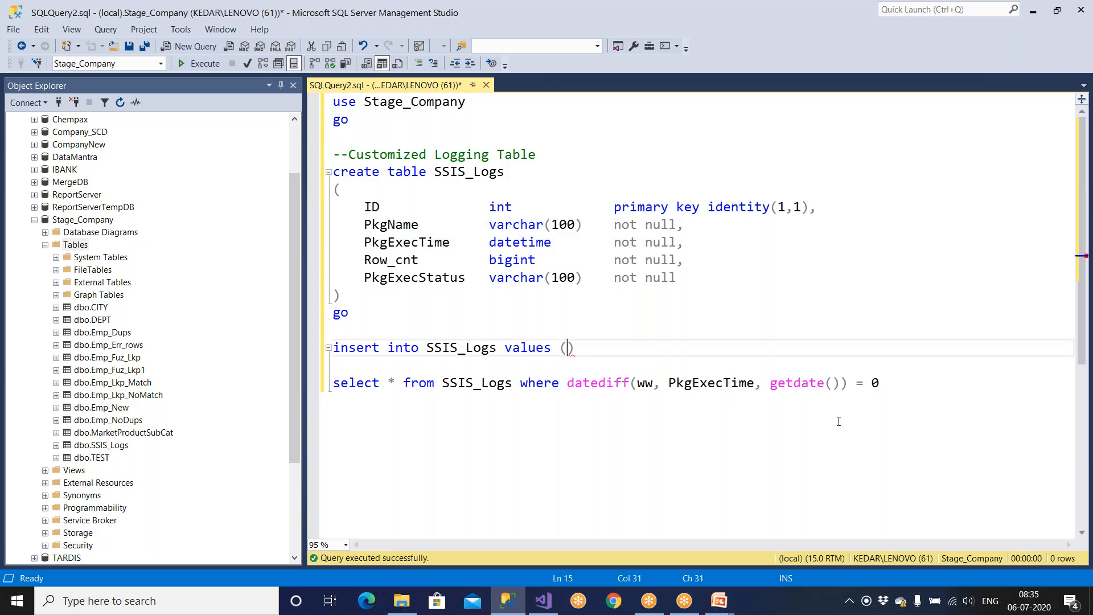
pyautogui.write('?,')
pyautogui.doubleClick(570, 349)
pyautogui.moveTo(364, 242); pyautogui.dragTo(457, 242)
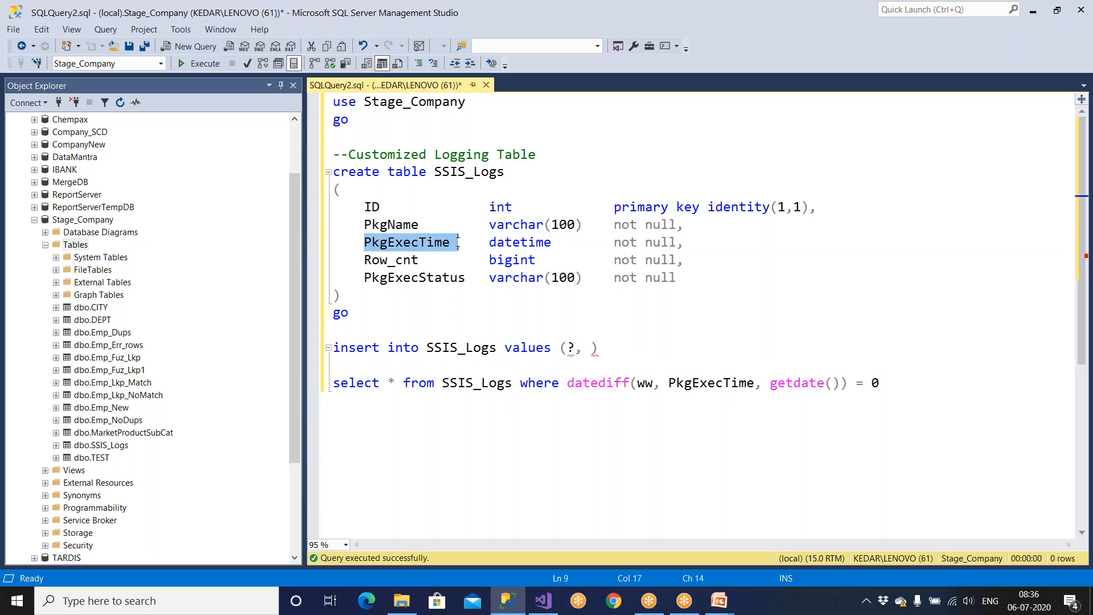
pyautogui.click(578, 348)
pyautogui.write(',')
pyautogui.write('getdate')
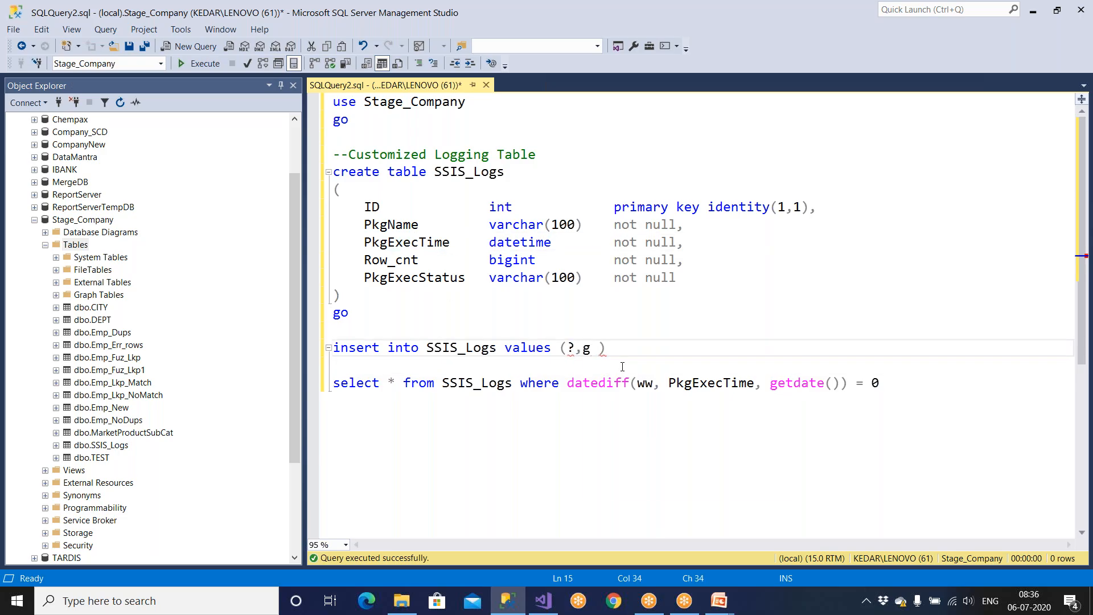
pyautogui.write('(),')
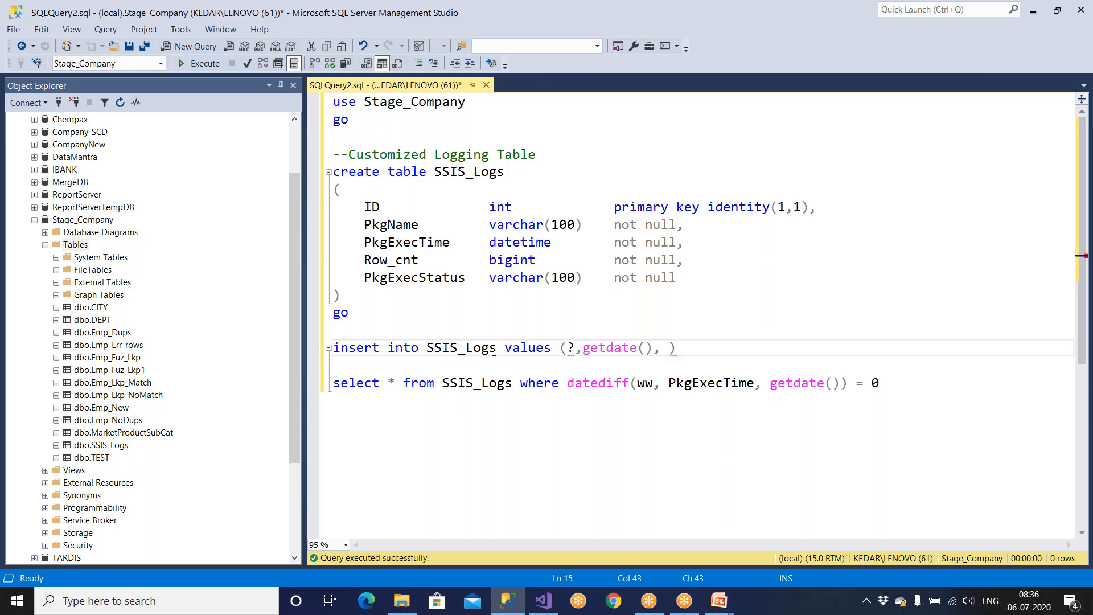
pyautogui.moveTo(365, 260); pyautogui.dragTo(718, 268)
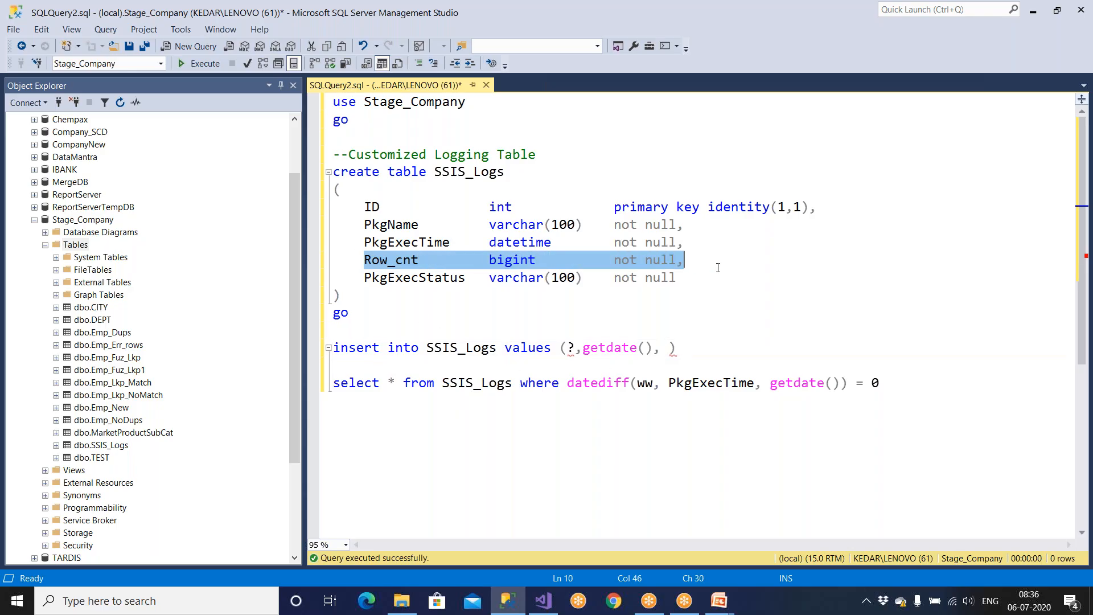
pyautogui.click(666, 348)
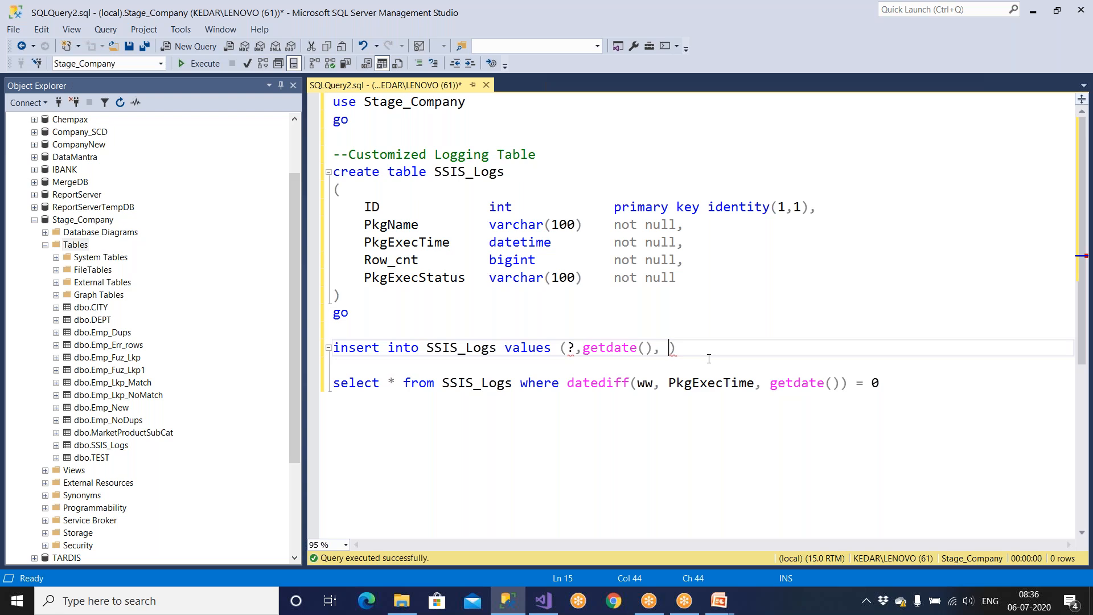
# Step: Finish the insert values with a ? row-count placeholder and 'Success, Package executed successfully.'
pyautogui.write('?,')
pyautogui.moveTo(372, 277); pyautogui.dragTo(442, 278)
pyautogui.click(691, 357)
pyautogui.write("''")
pyautogui.write('Success')
pyautogui.press('BackSpace')
pyautogui.press('BackSpace')
pyautogui.press('BackSpace')
pyautogui.press('BackSpace')
pyautogui.press('BackSpace')
pyautogui.press('BackSpace')
pyautogui.press('BackSpace')
pyautogui.press('BackSpace')
pyautogui.write('Success, Package ')
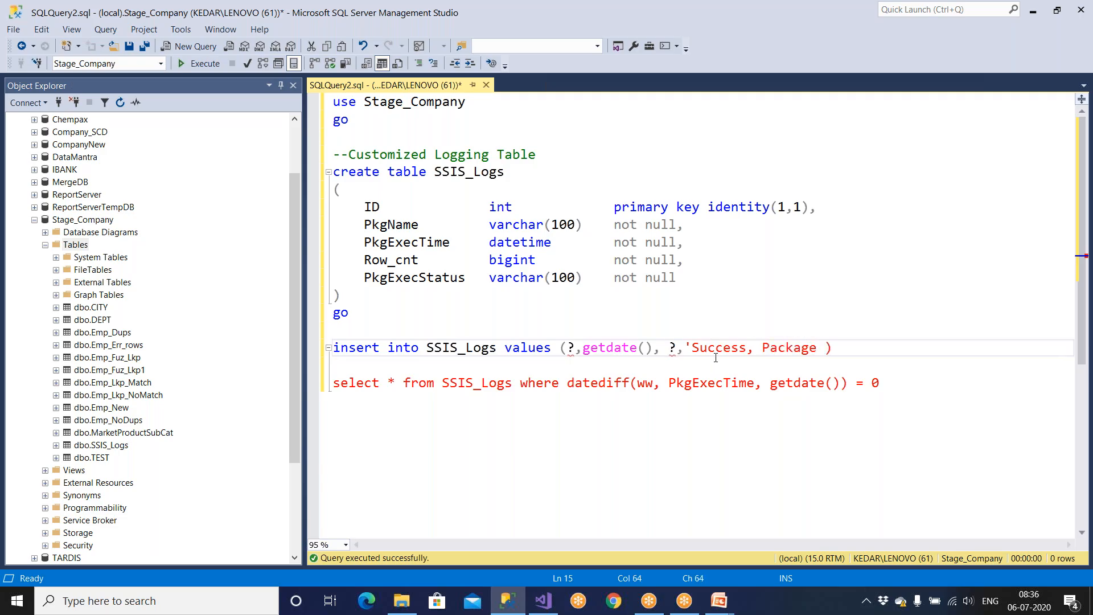
pyautogui.write('executed successfully.')
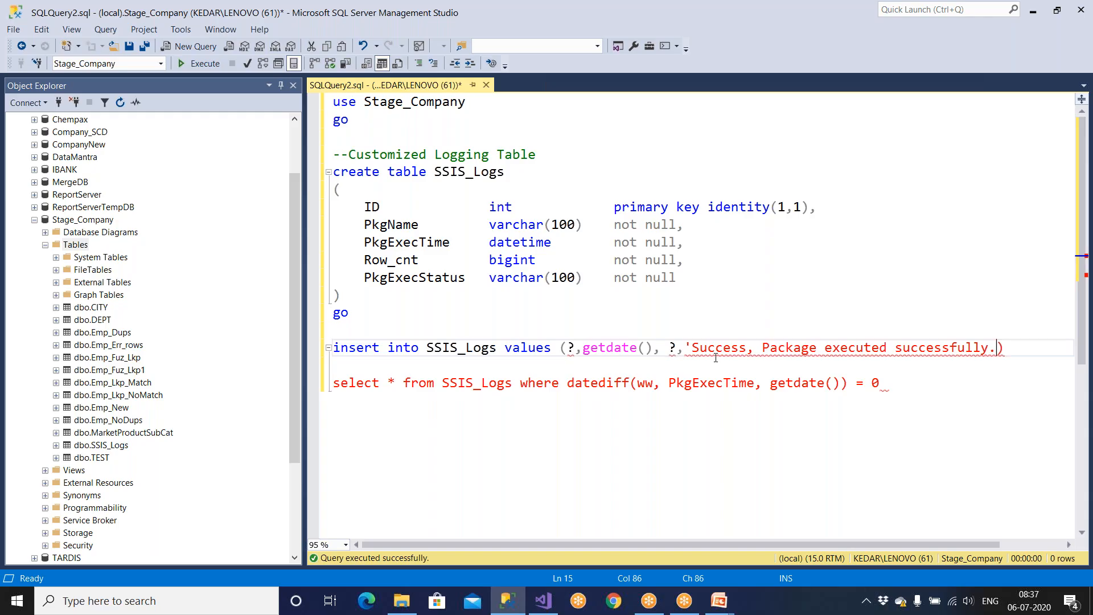
pyautogui.write("'")
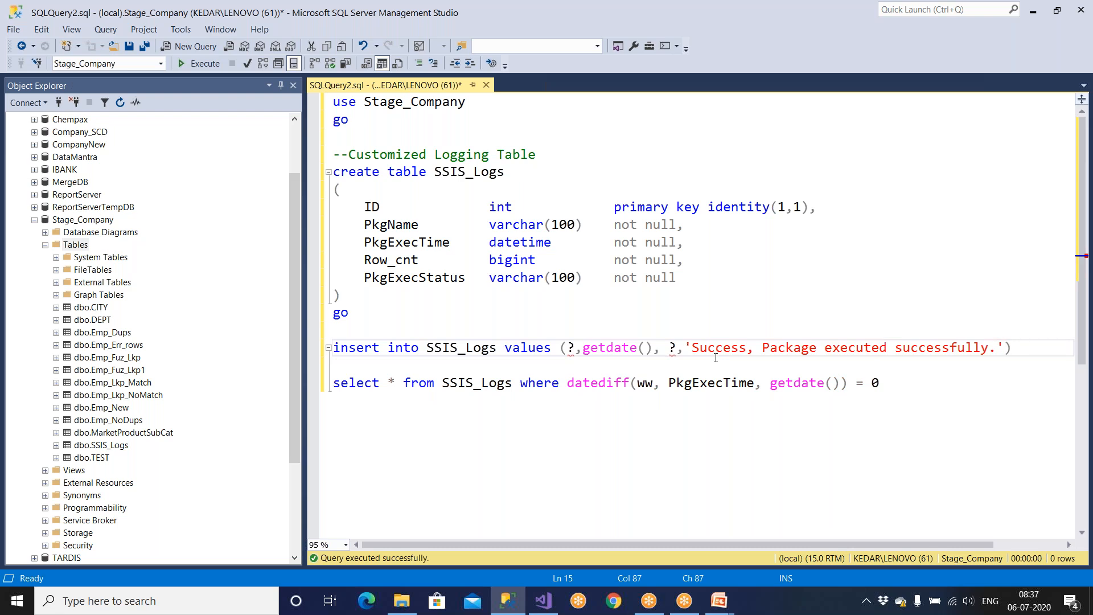
# Step: Review the insert statement, then select the CREATE TABLE SSIS_Logs block
pyautogui.moveTo(1013, 348); pyautogui.dragTo(276, 355)
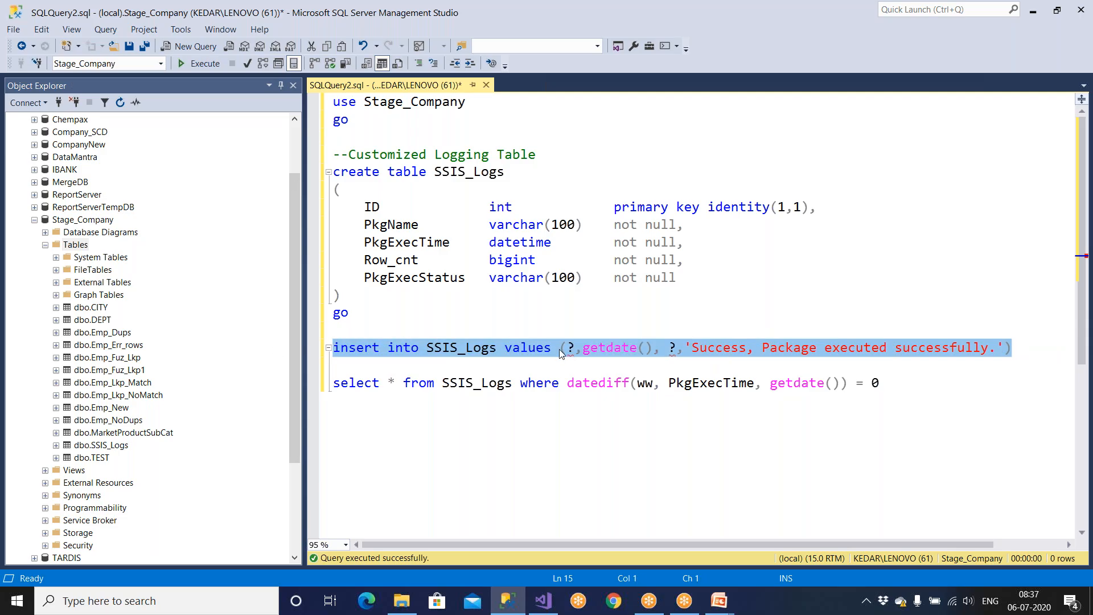
pyautogui.click(778, 361)
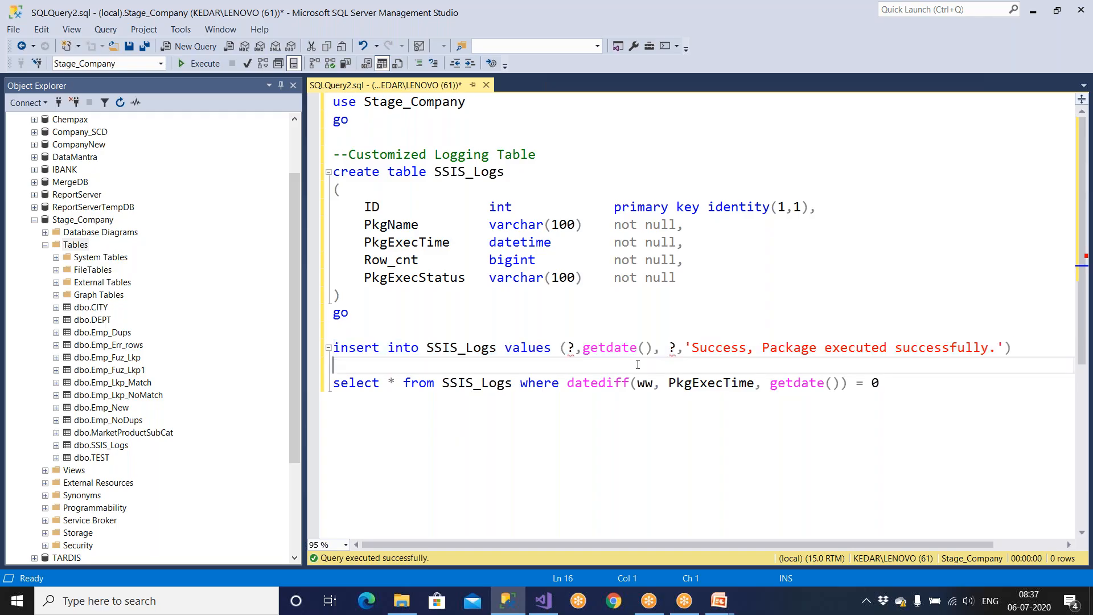
pyautogui.moveTo(564, 346); pyautogui.dragTo(575, 348)
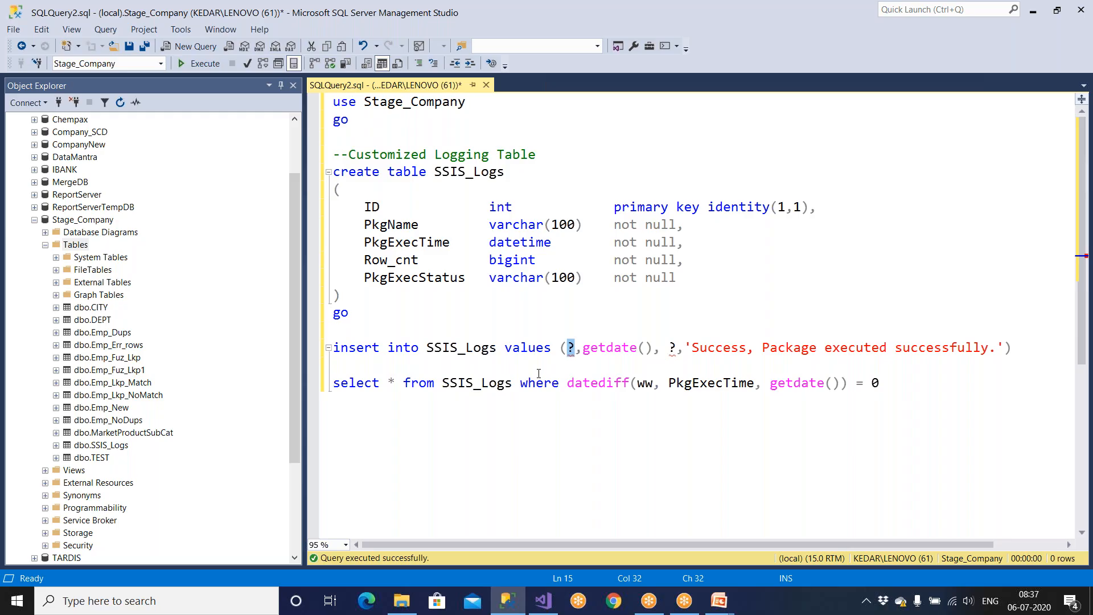
pyautogui.moveTo(396, 328); pyautogui.dragTo(319, 101)
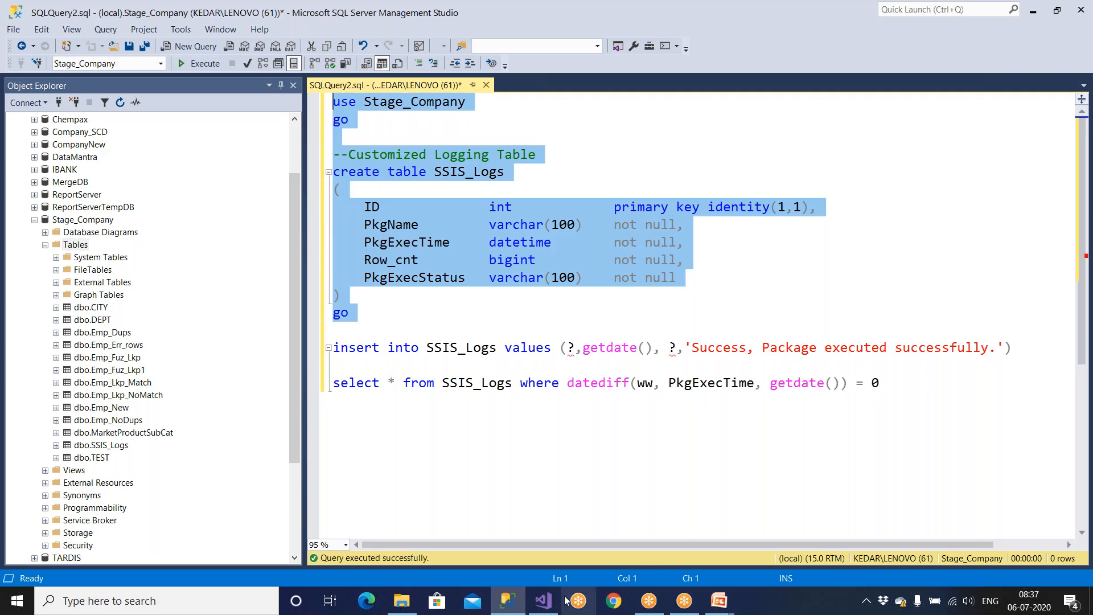
# Step: Open the 01 Demo and 02 Demo_BulkIns packages from the SSIS project
pyautogui.click(543, 600)
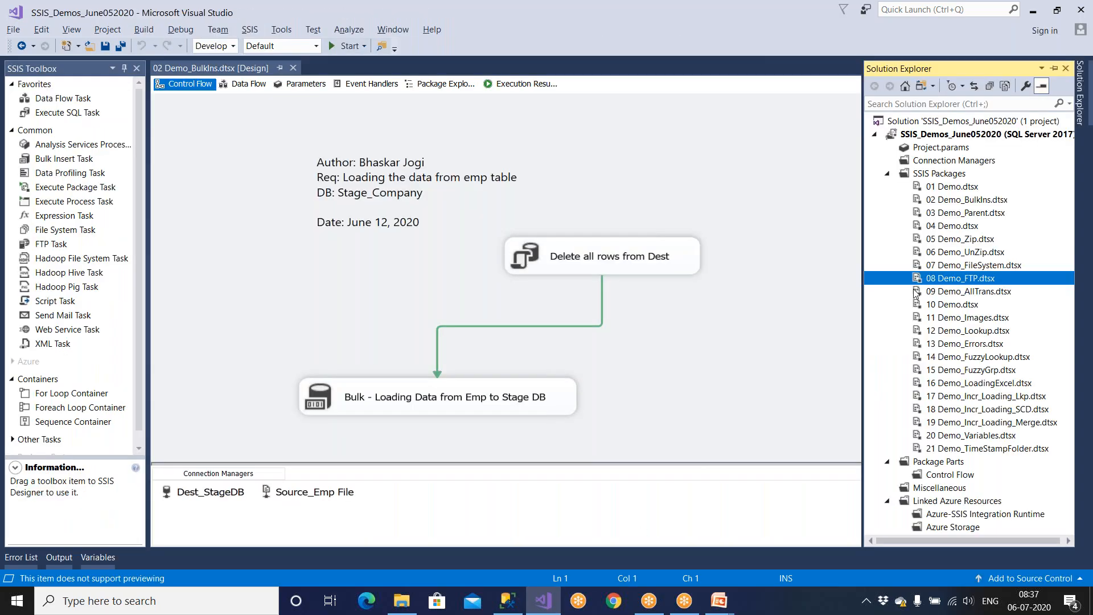
pyautogui.click(961, 188)
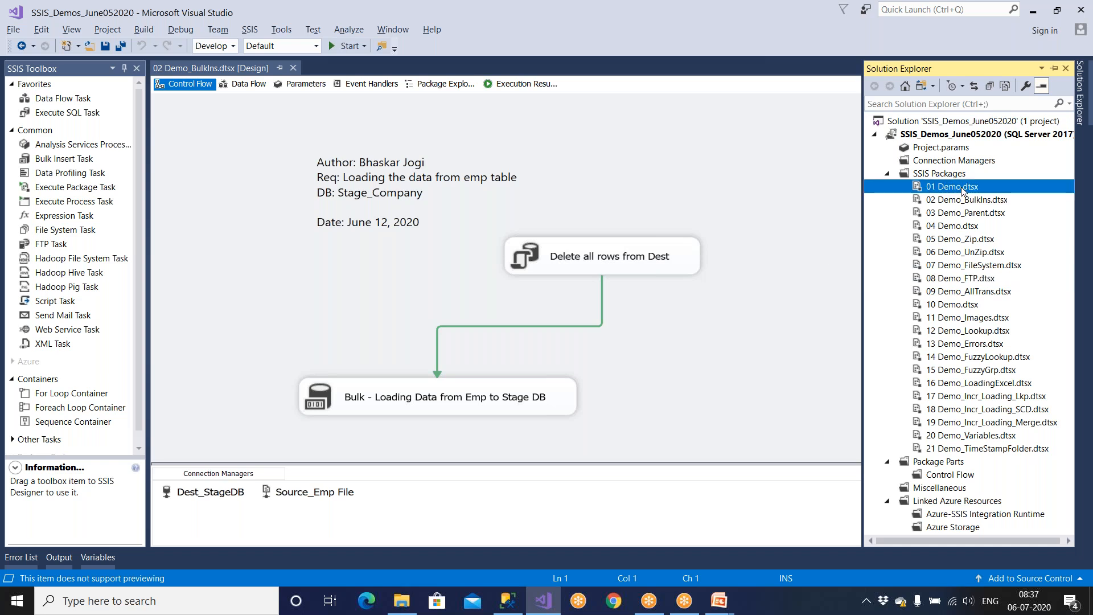
pyautogui.doubleClick(961, 187)
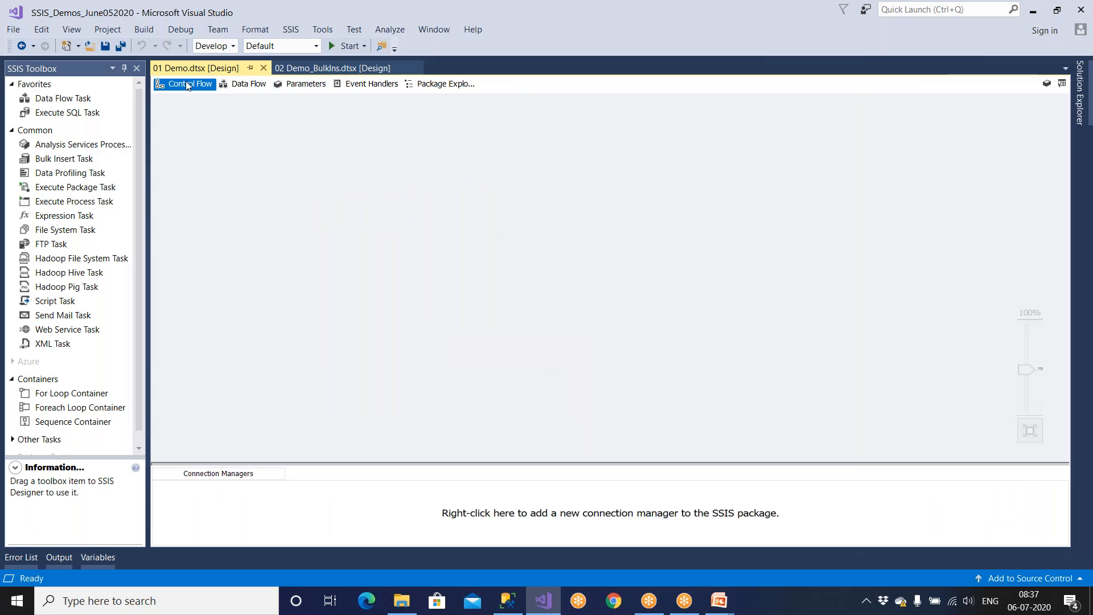
pyautogui.click(1080, 91)
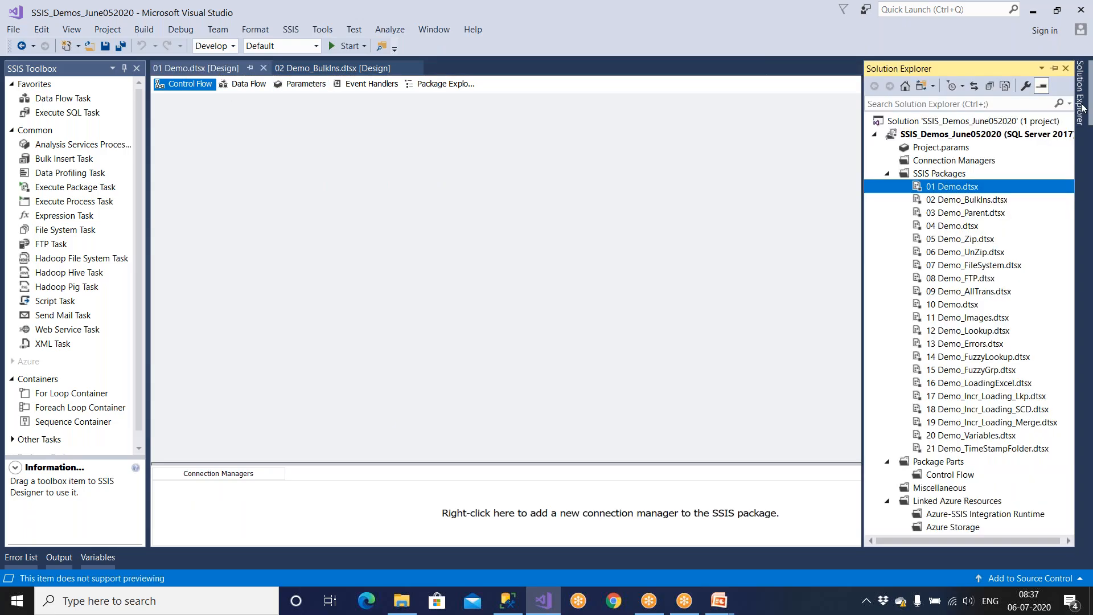
pyautogui.doubleClick(972, 199)
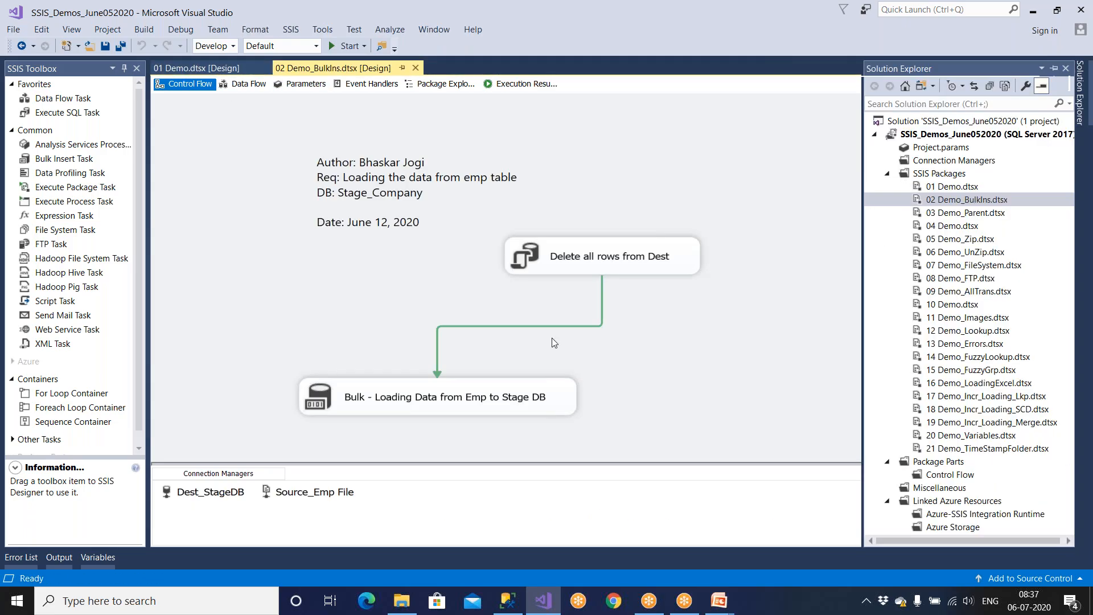
# Step: Reposition the Bulk loading and Delete all rows tasks on the 02 Demo_BulkIns canvas
pyautogui.moveTo(510, 405); pyautogui.dragTo(488, 370)
pyautogui.moveTo(584, 264); pyautogui.dragTo(626, 254)
pyautogui.moveTo(511, 379); pyautogui.dragTo(506, 365)
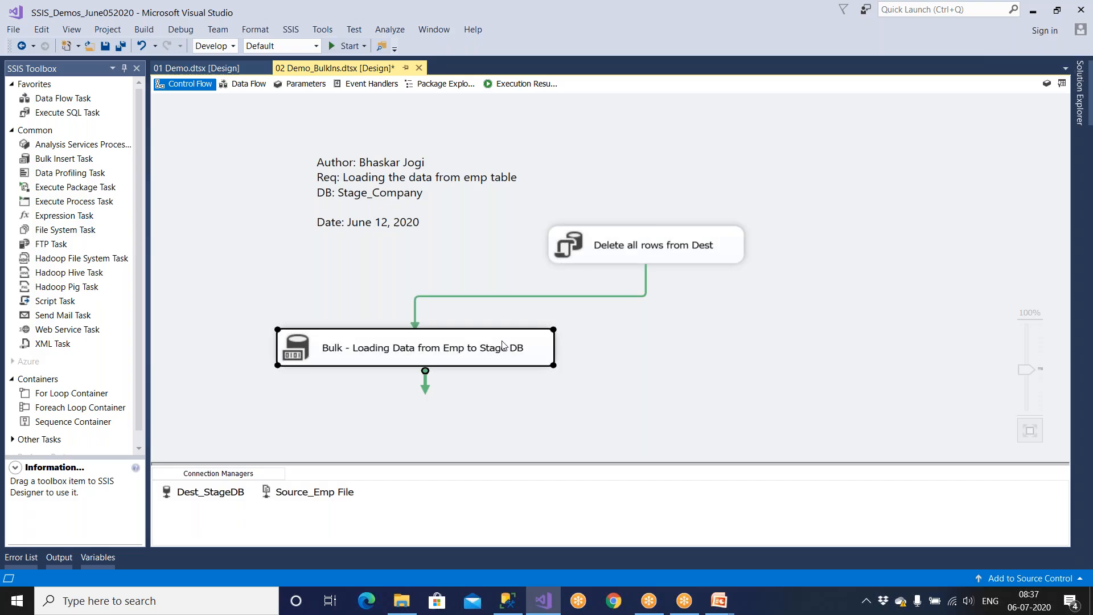
pyautogui.click(492, 410)
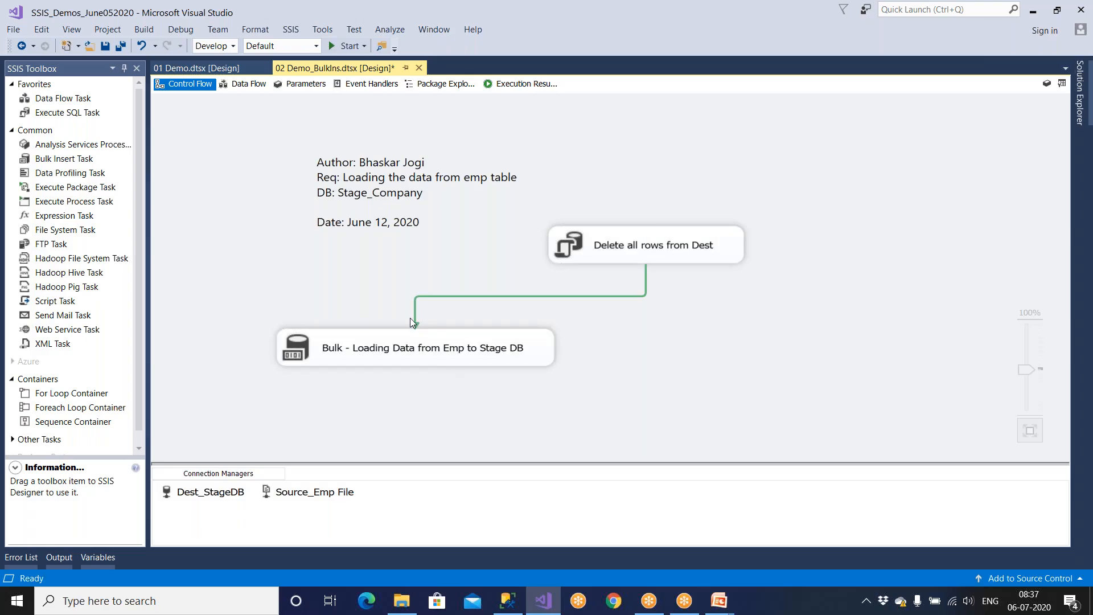
# Step: Open the 03 Demo_Parent package from the project's package list
pyautogui.click(1077, 98)
pyautogui.click(980, 200)
pyautogui.click(984, 214)
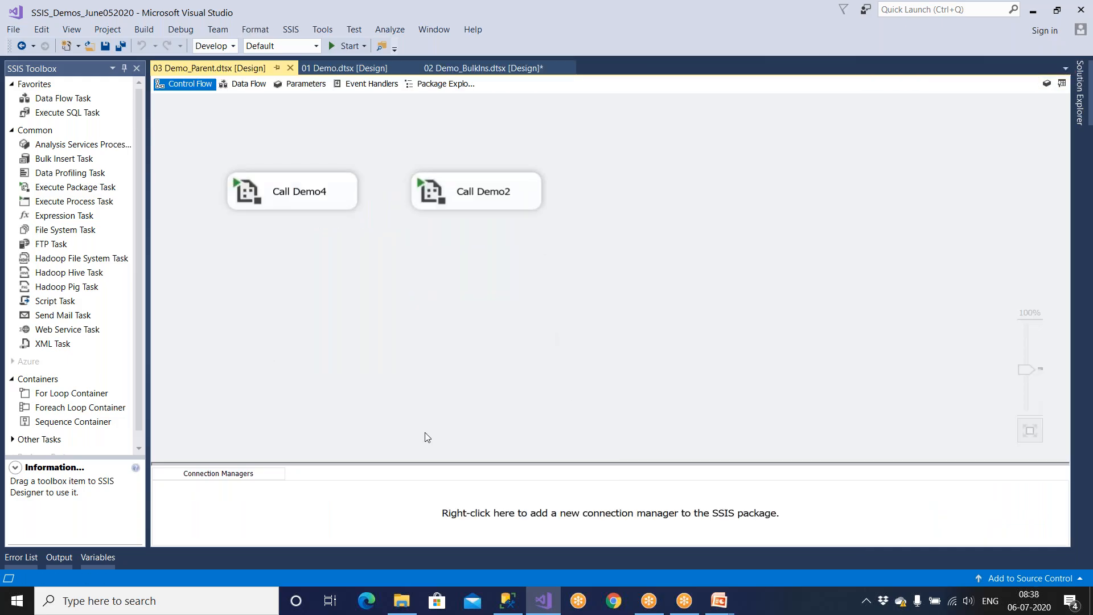
pyautogui.click(1080, 111)
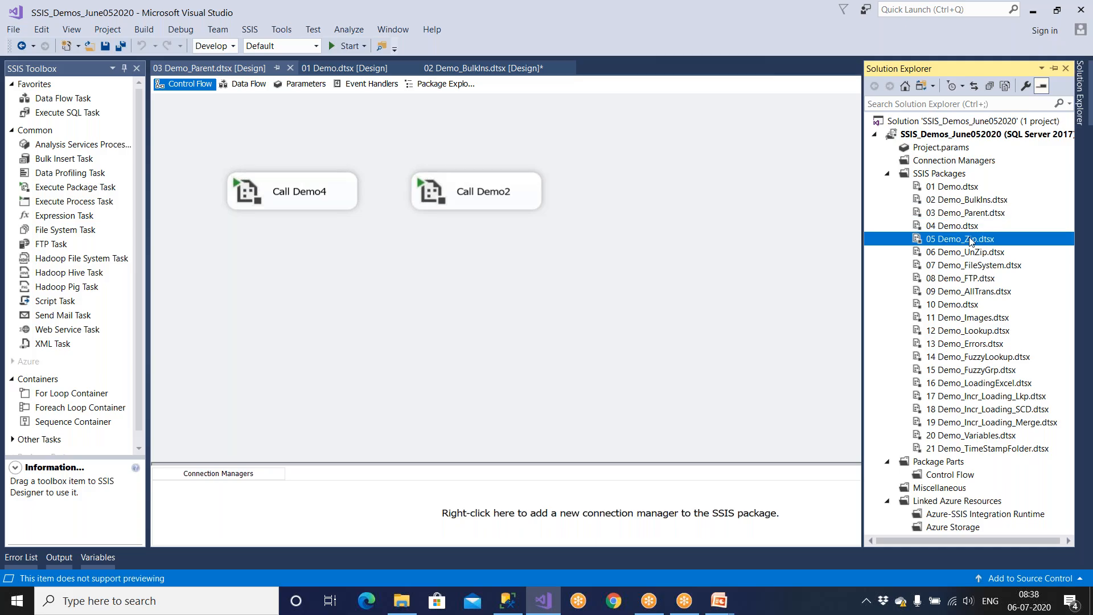
# Step: Open the 05 Demo_Zip and 09 Demo_AllTrans packages
pyautogui.click(970, 239)
pyautogui.press('Return')
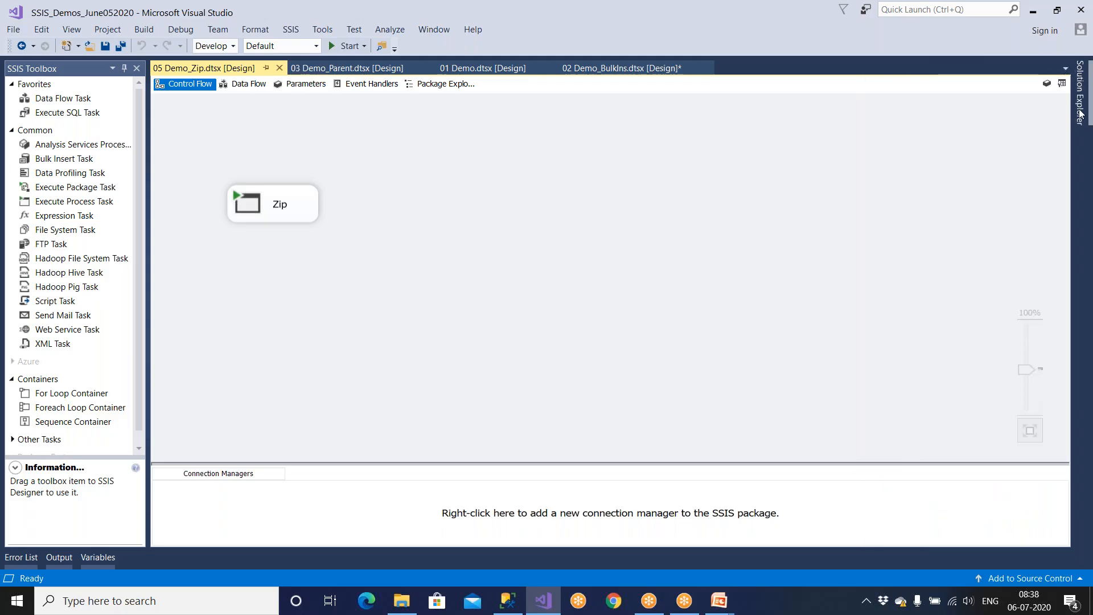
pyautogui.moveTo(1080, 111)
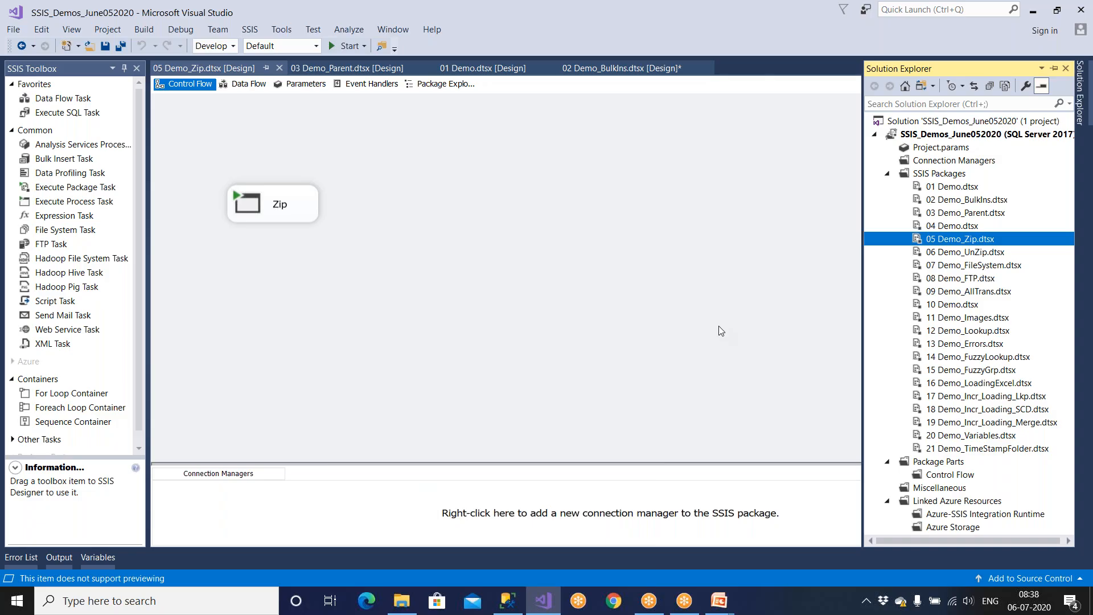
pyautogui.click(966, 296)
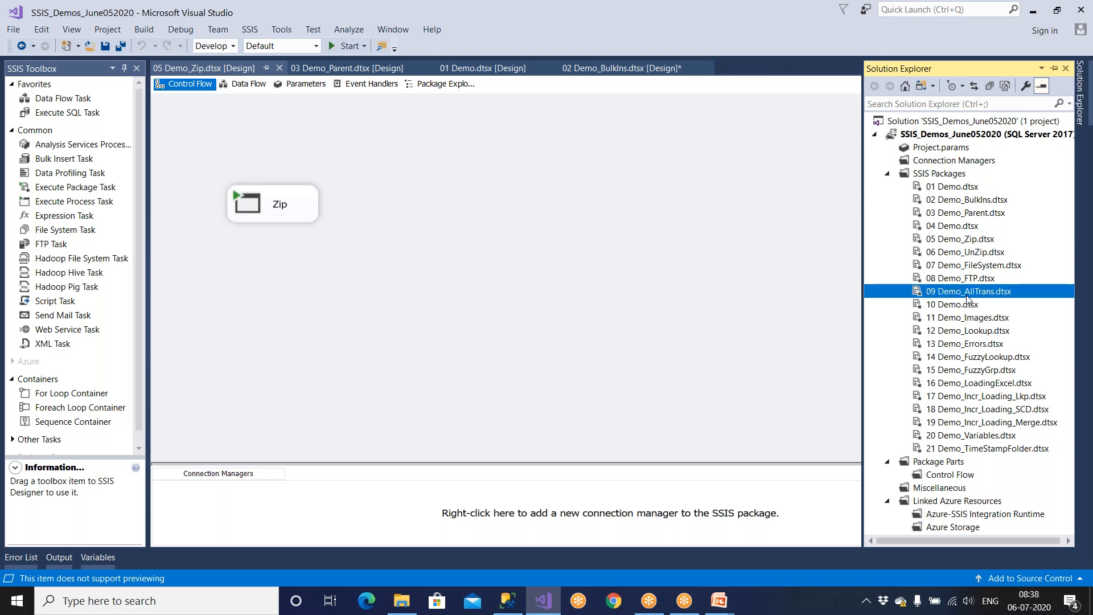
pyautogui.doubleClick(966, 296)
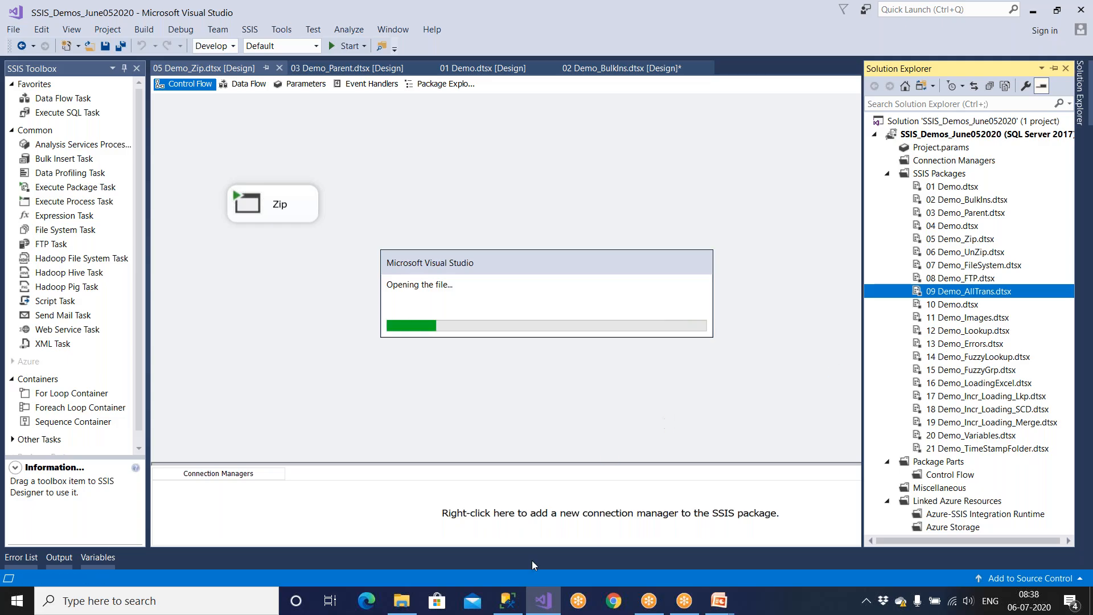
# Step: After checking the logging table script in SSMS, open the 20 Demo_Variables package
pyautogui.click(509, 602)
pyautogui.moveTo(349, 313); pyautogui.dragTo(325, 103)
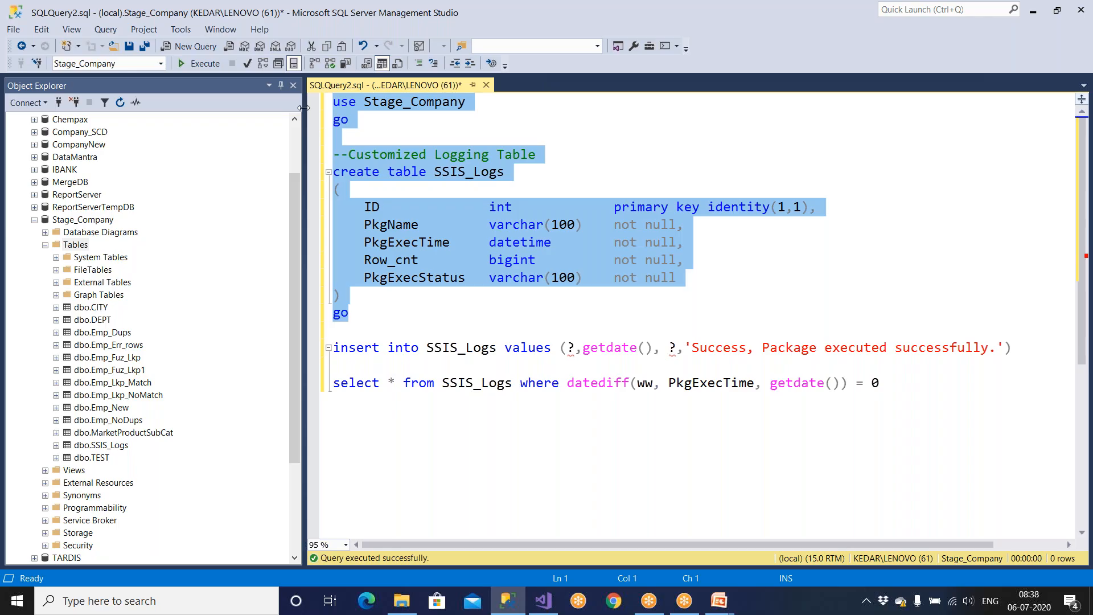
pyautogui.click(551, 595)
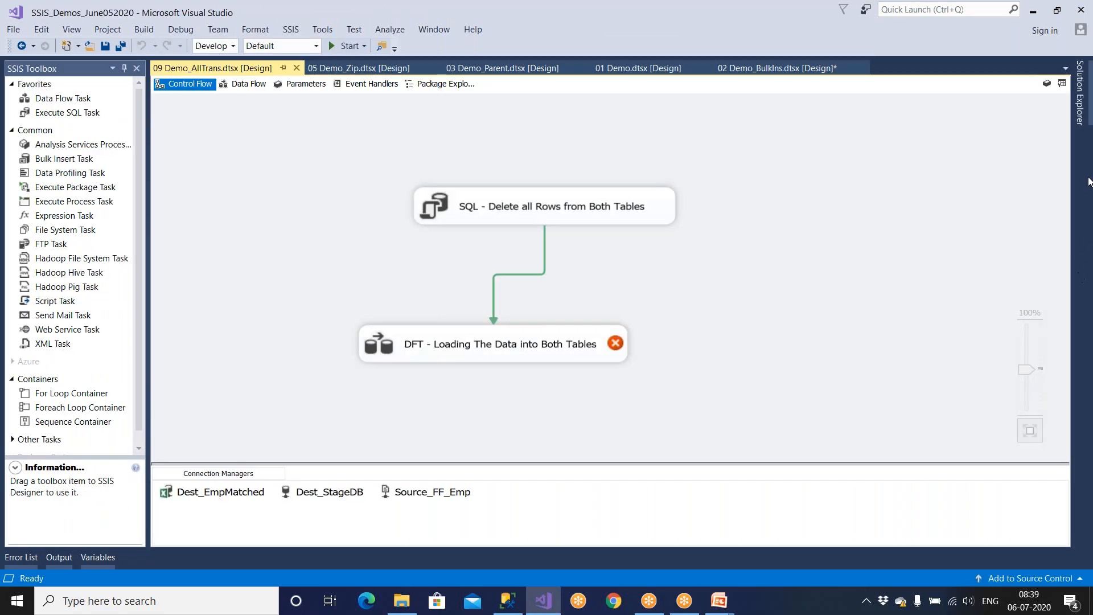
pyautogui.click(1083, 117)
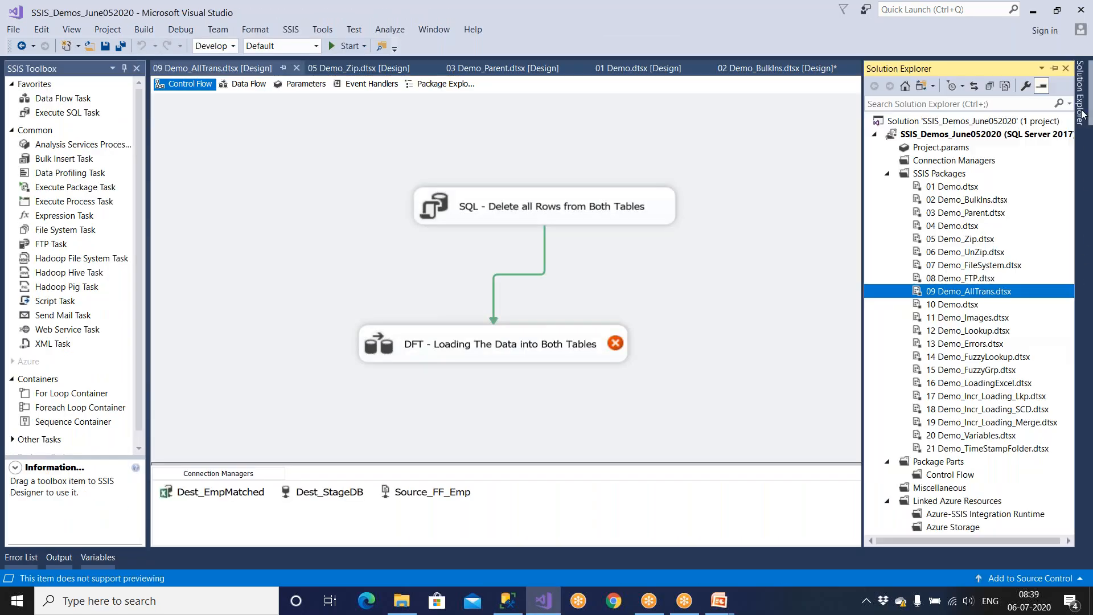
pyautogui.doubleClick(993, 435)
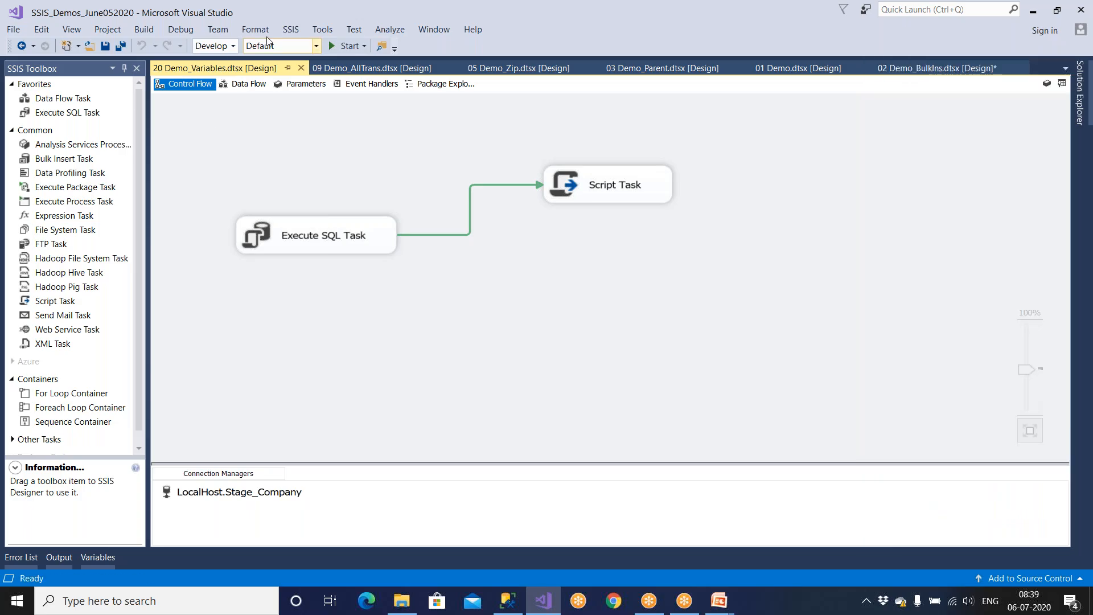
pyautogui.click(290, 34)
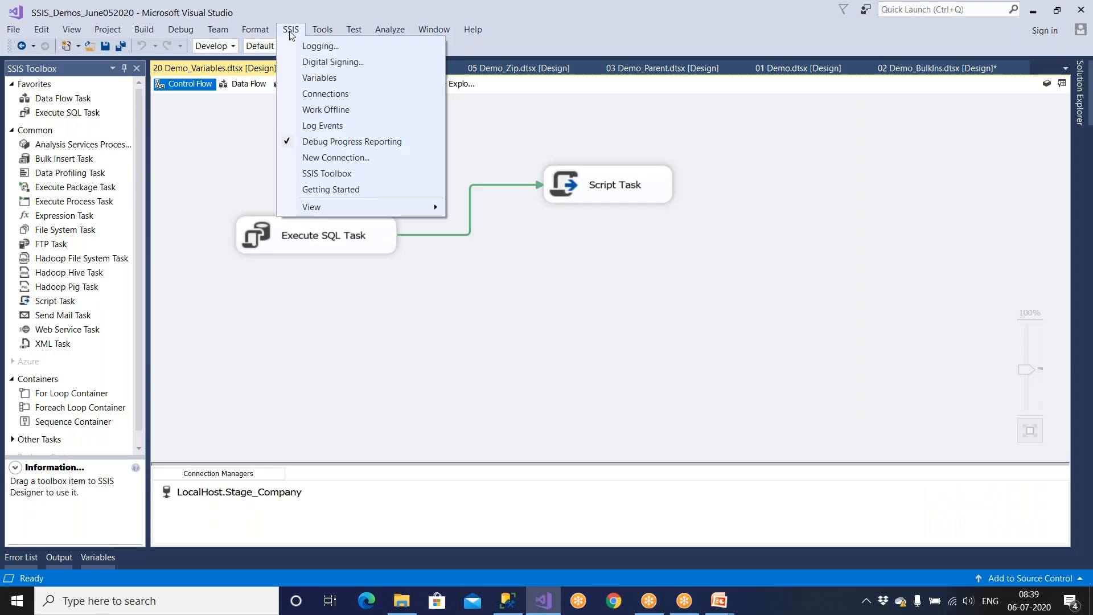
# Step: Open SSIS Logging, enable the 20 Demo_Variables container, and list the provider types
pyautogui.click(337, 50)
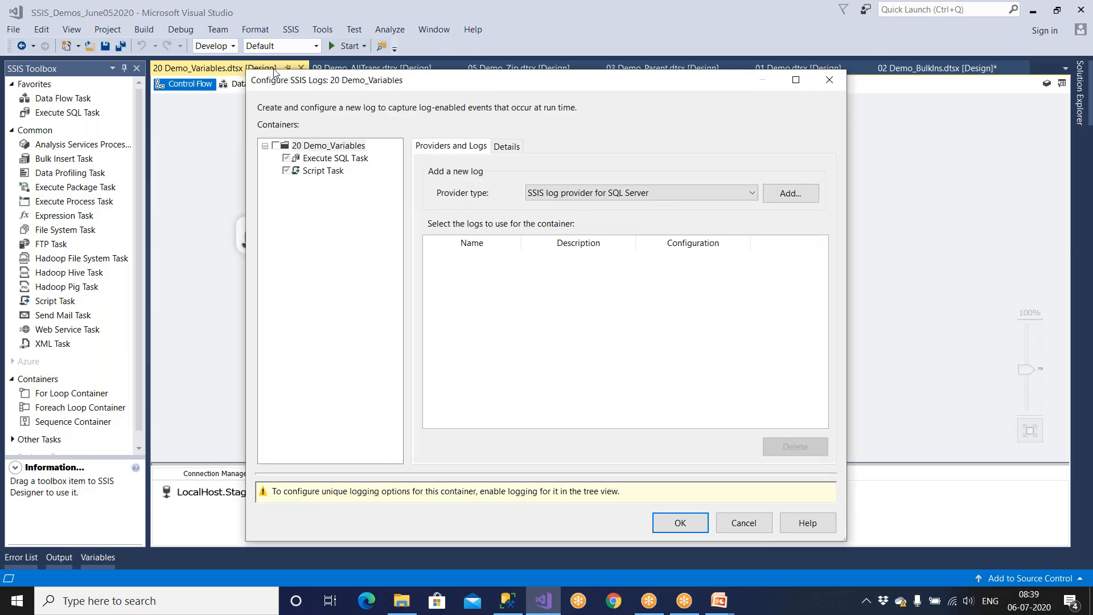
pyautogui.click(276, 146)
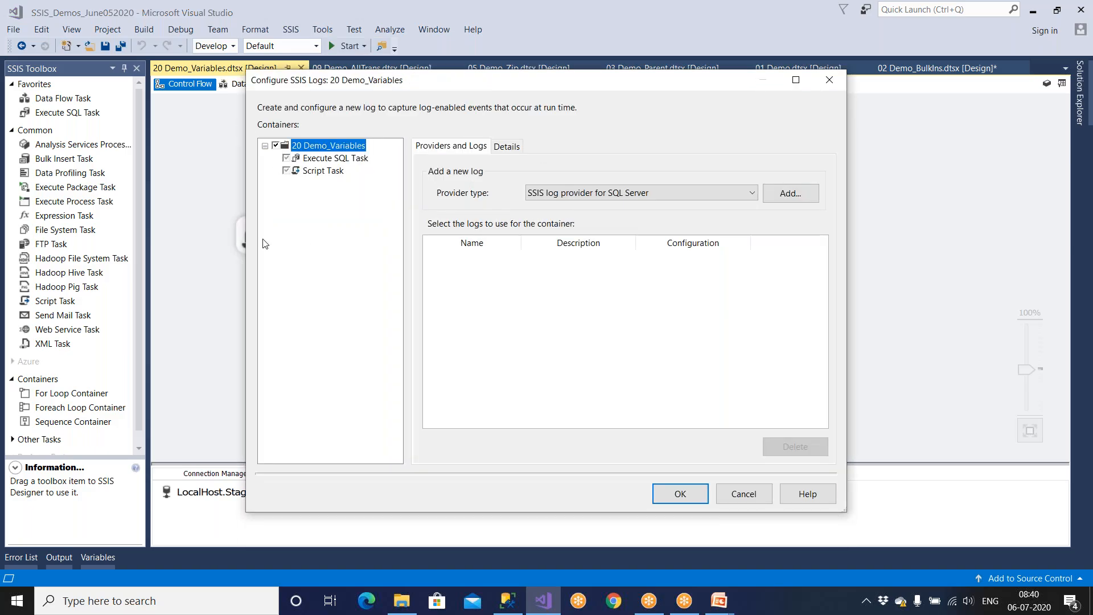
pyautogui.click(754, 195)
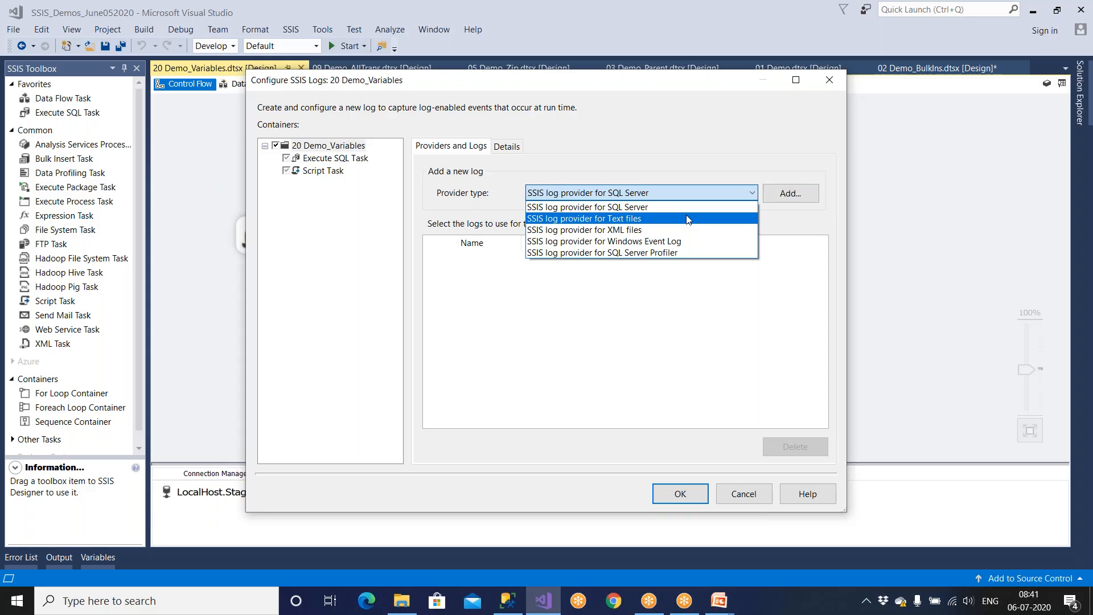
# Step: Add and enable the SSIS log provider for Windows Event Log, then enlarge the dialog and Name column
pyautogui.click(688, 241)
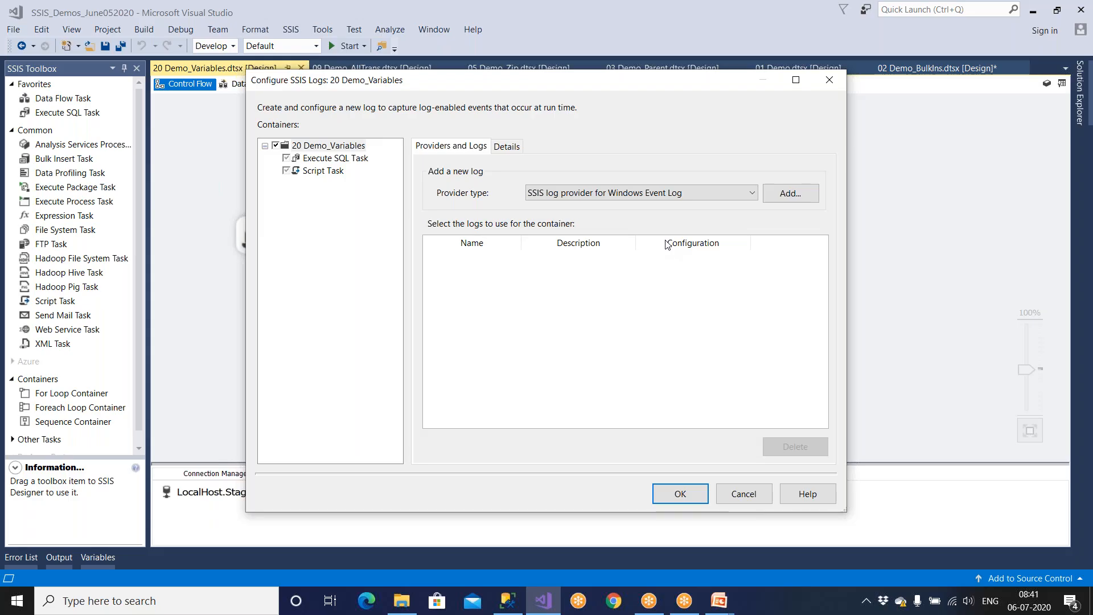
pyautogui.click(787, 195)
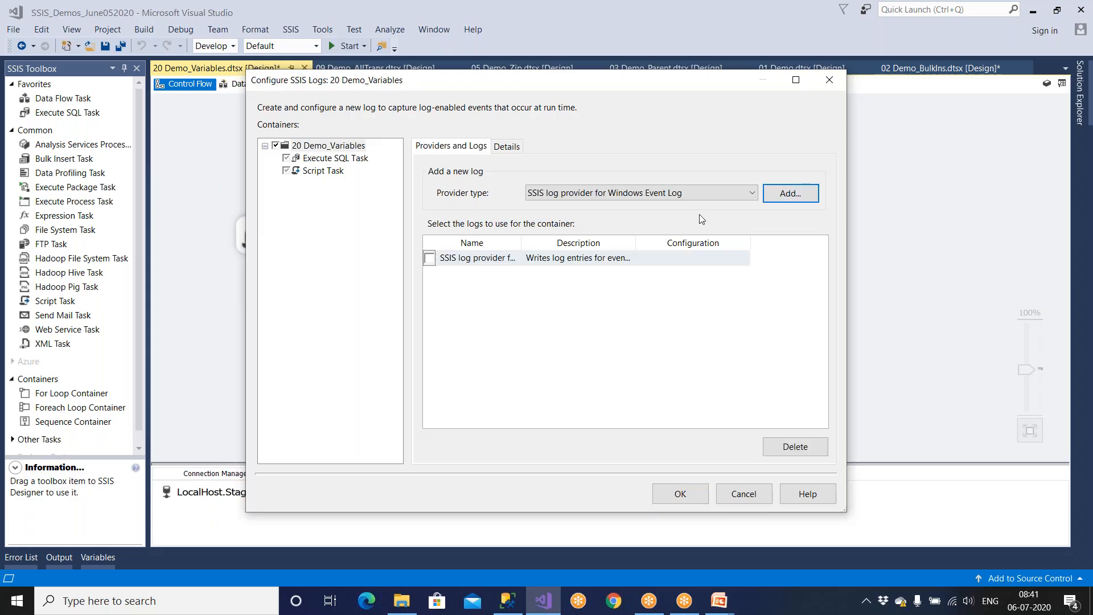
pyautogui.click(429, 259)
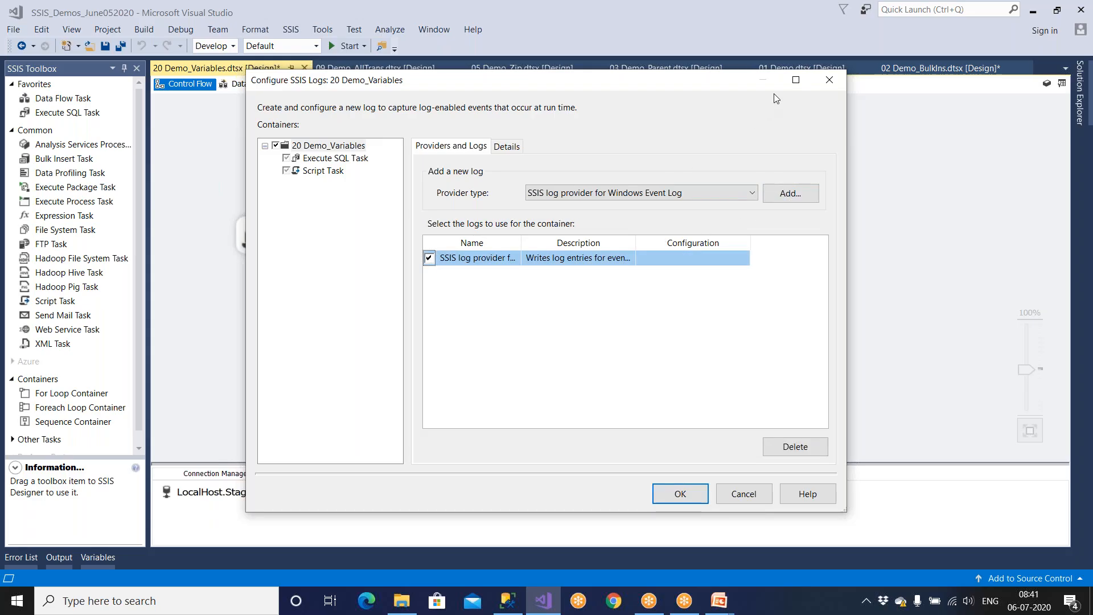
pyautogui.click(796, 83)
pyautogui.moveTo(275, 168); pyautogui.dragTo(379, 175)
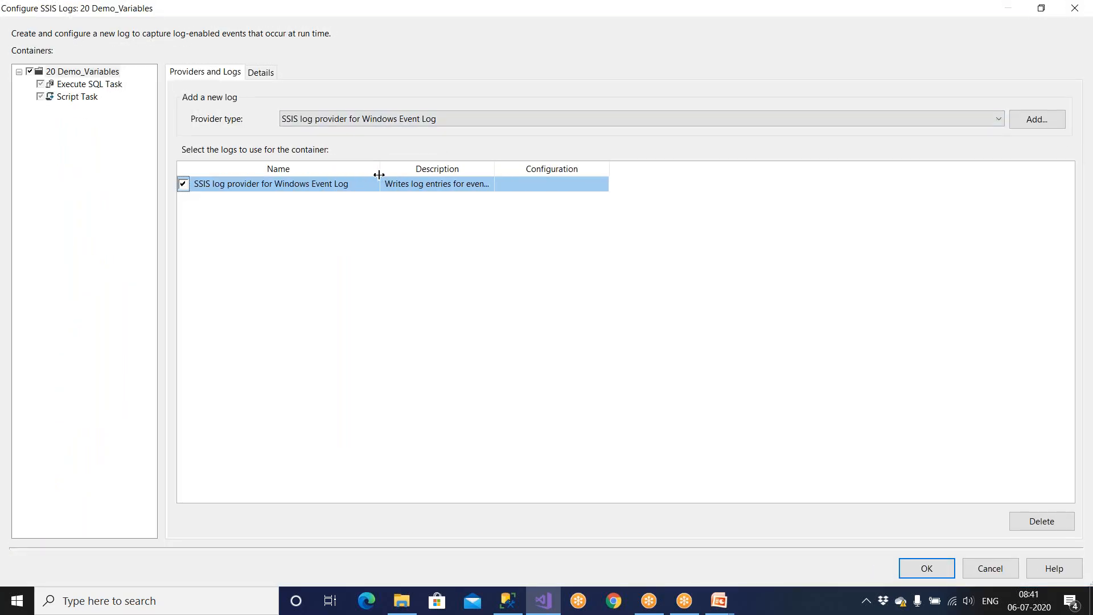
# Step: Launch Event Viewer by searching 'event' and open Windows Logs > Application
pyautogui.click(76, 601)
pyautogui.write('event')
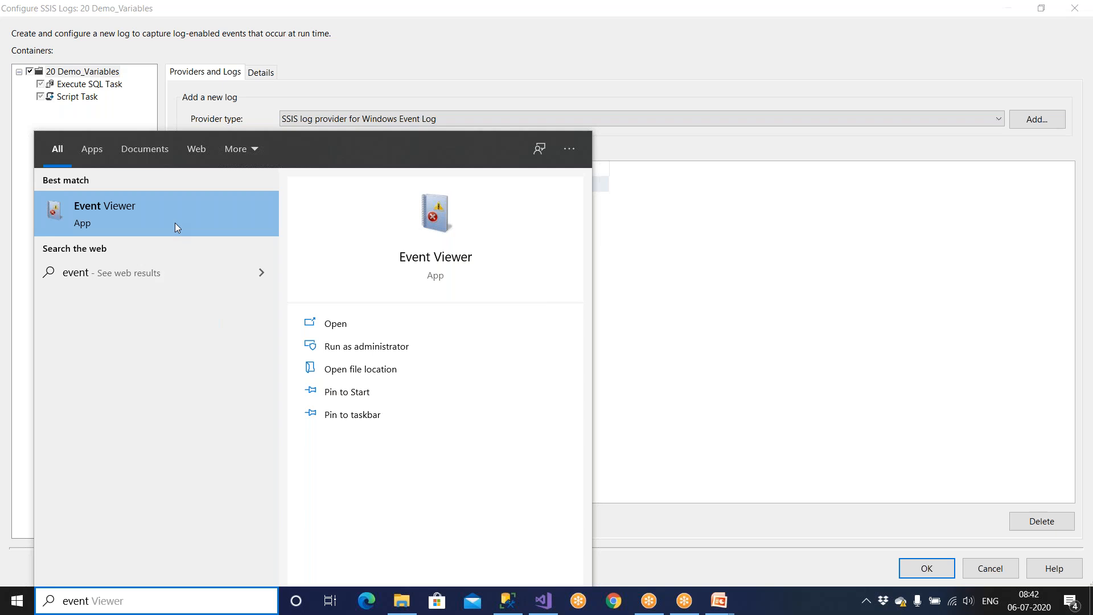
pyautogui.click(170, 221)
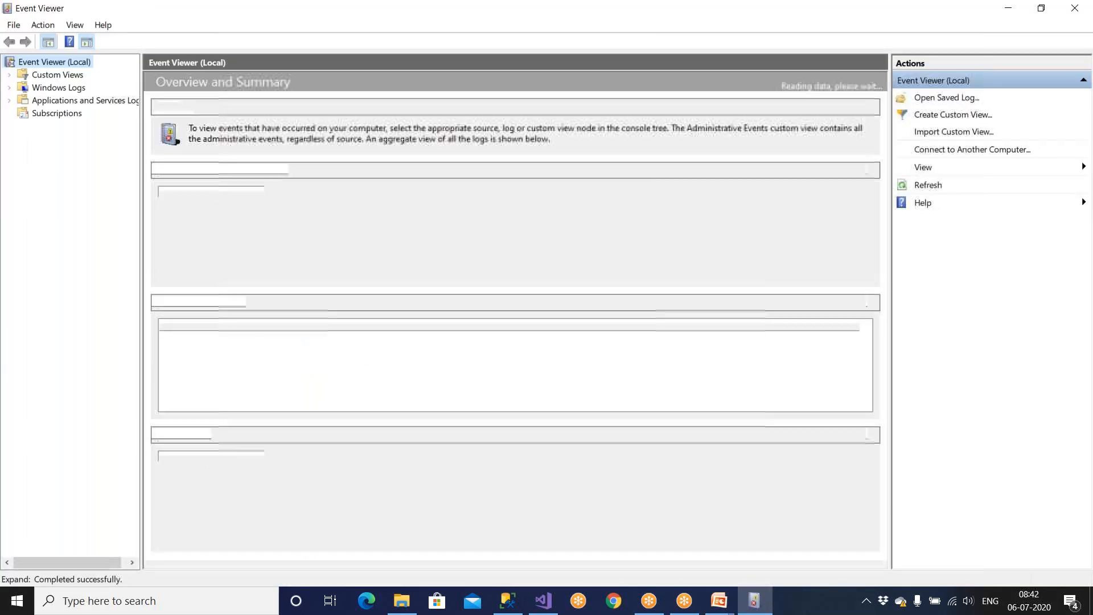
pyautogui.doubleClick(71, 90)
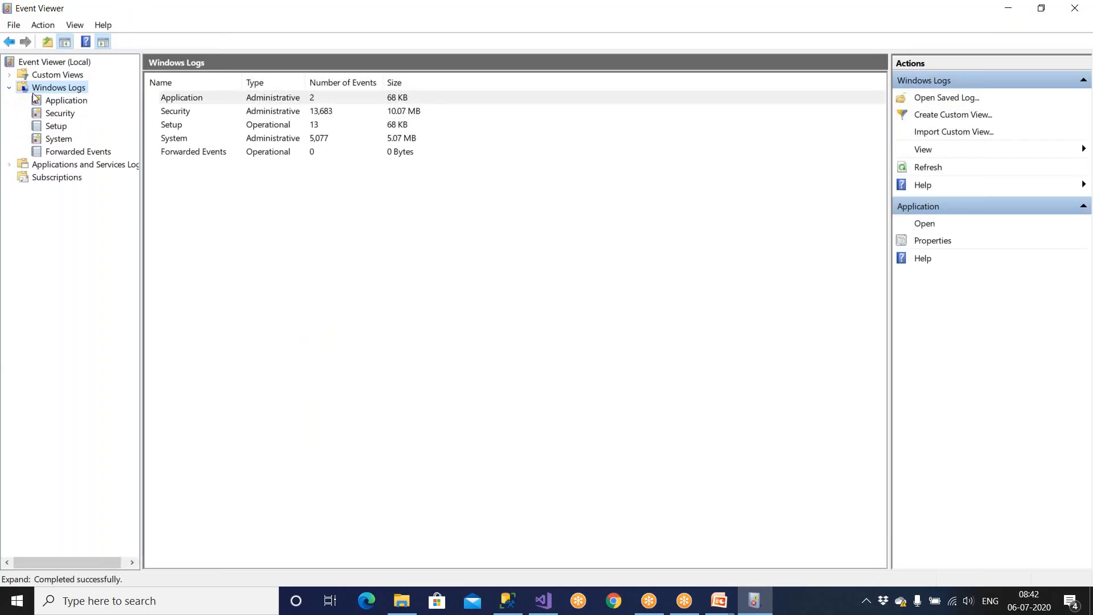
pyautogui.click(52, 102)
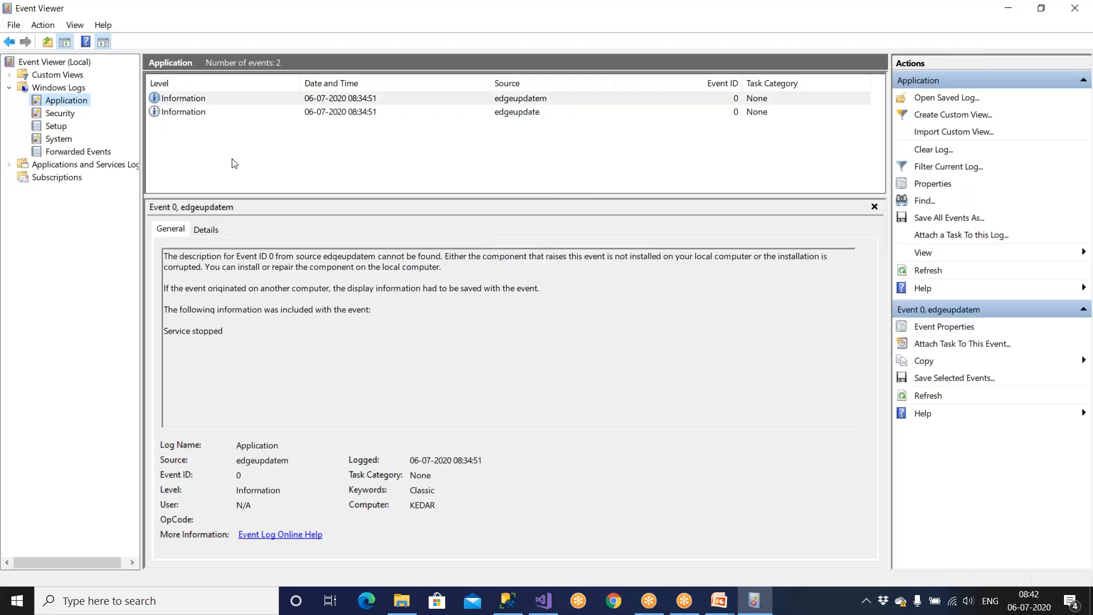
# Step: Compare the details of the two edgeupdate events, then close Event Viewer
pyautogui.click(192, 113)
pyautogui.click(192, 102)
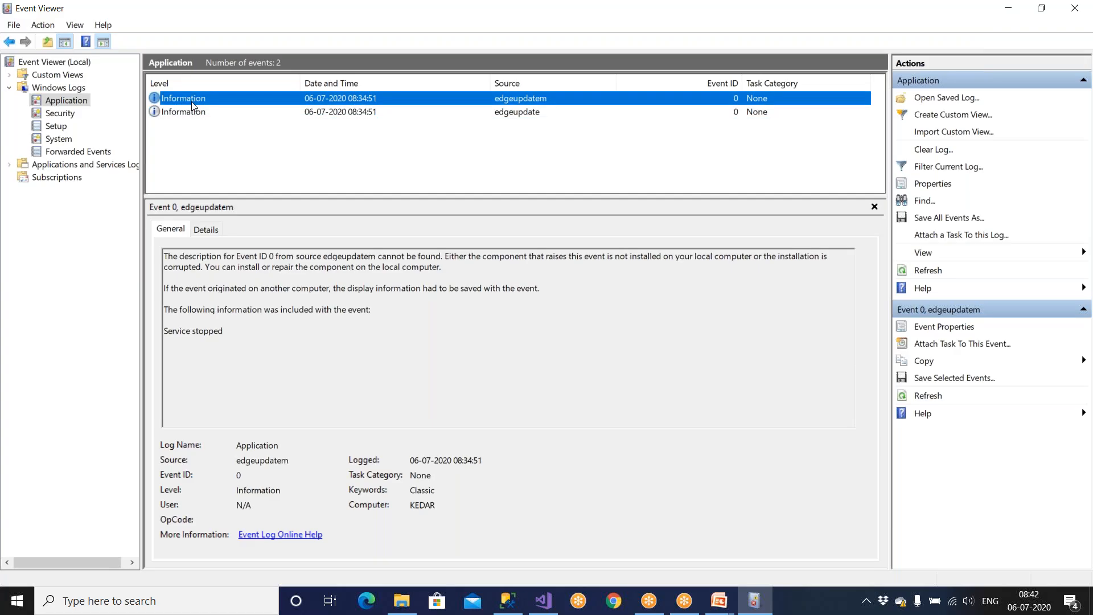
pyautogui.click(196, 113)
pyautogui.click(202, 98)
pyautogui.click(203, 111)
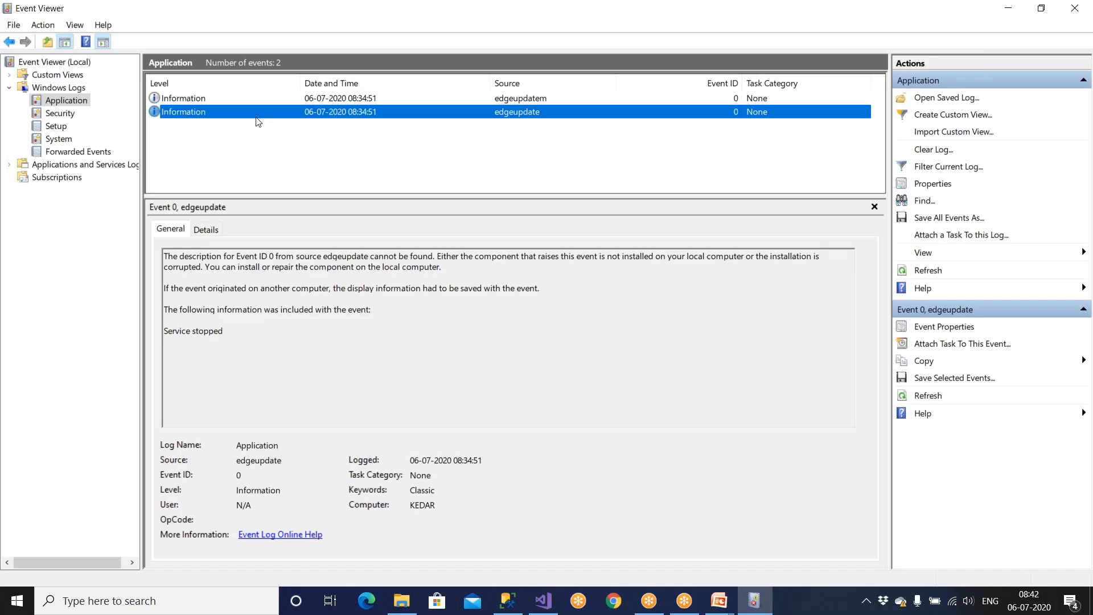
pyautogui.click(1075, 8)
pyautogui.click(525, 184)
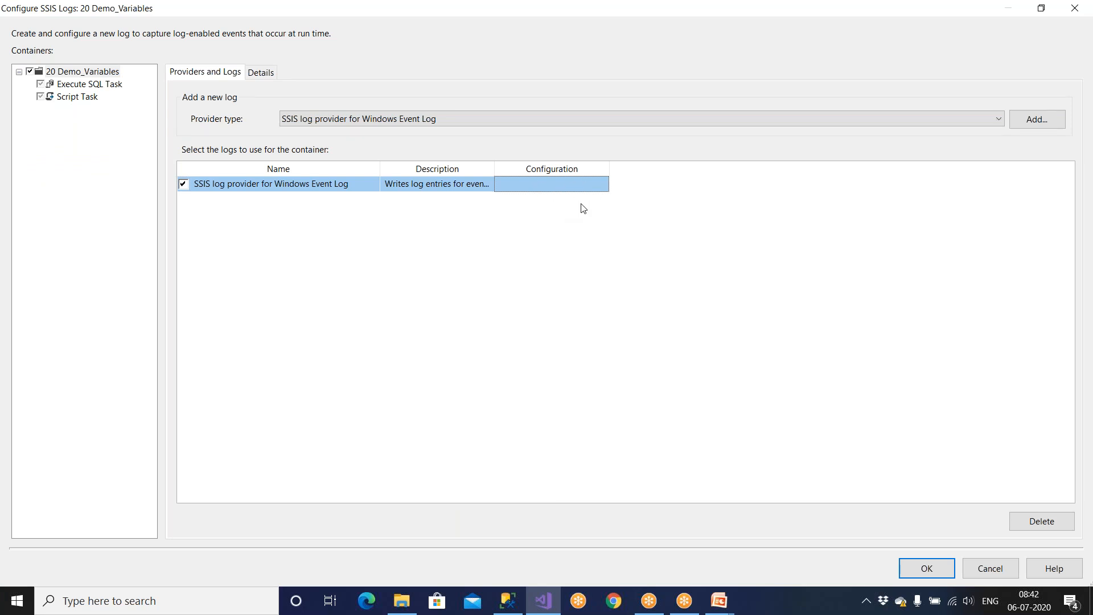
# Step: Add and enable an SSIS log provider for SQL Server alongside the Windows Event Log one
pyautogui.click(426, 119)
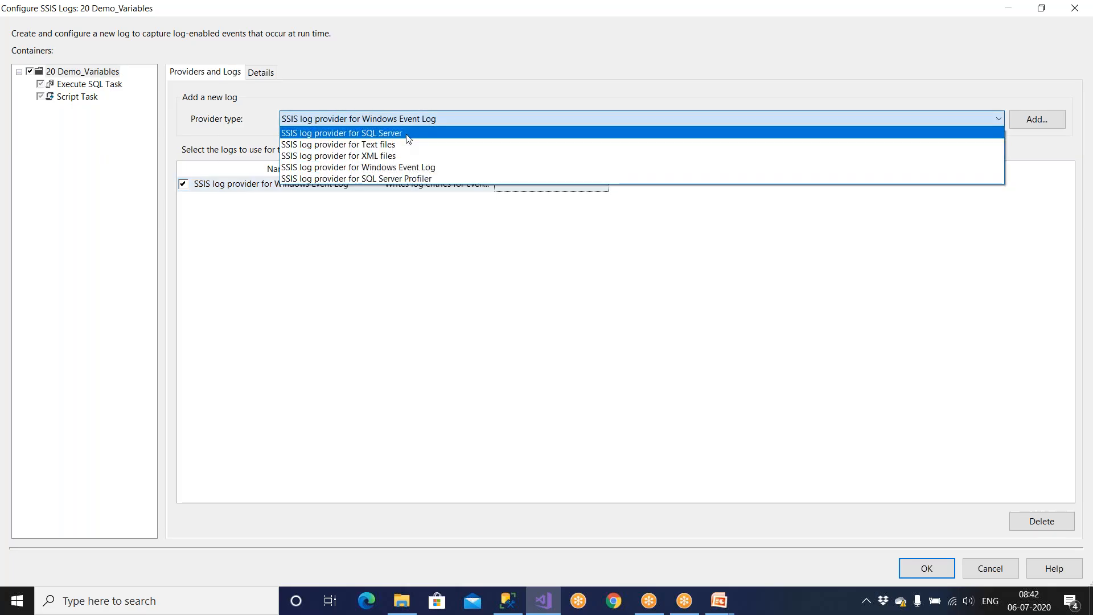
pyautogui.click(406, 133)
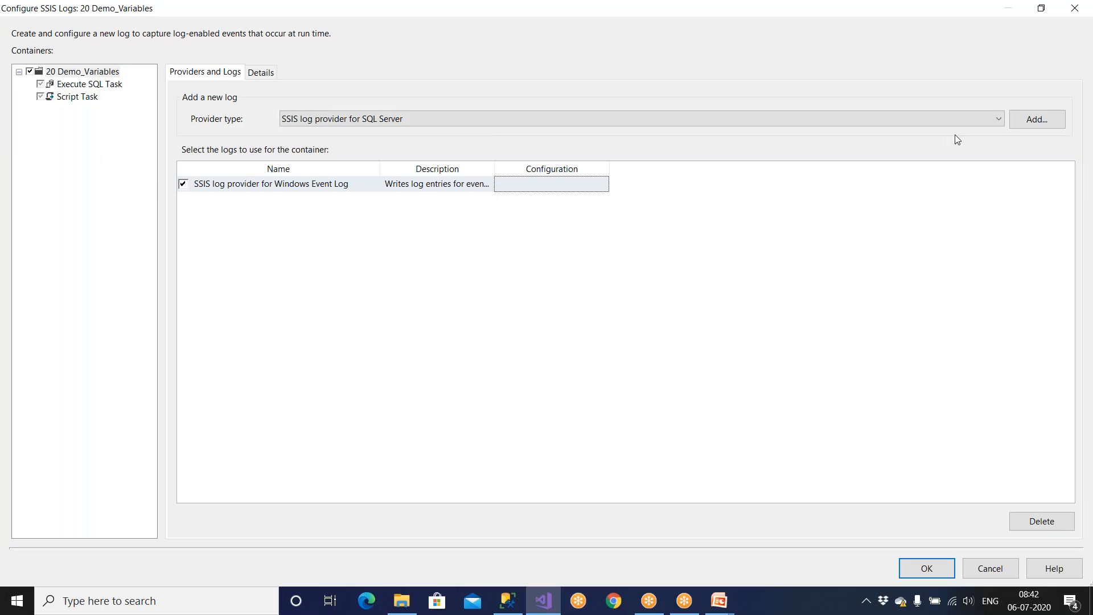
pyautogui.click(1023, 119)
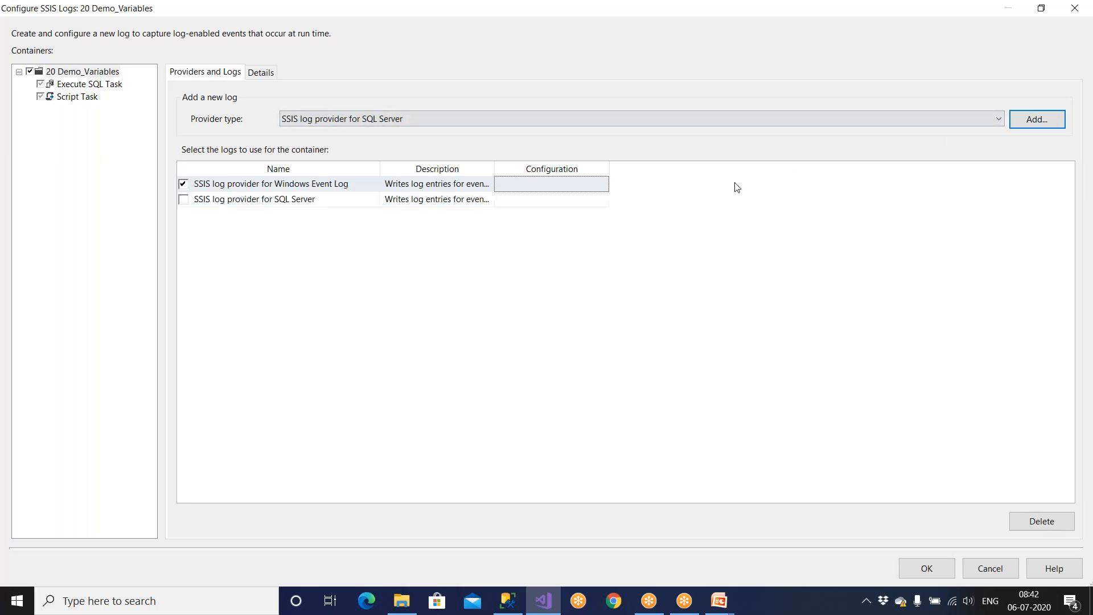
pyautogui.click(183, 199)
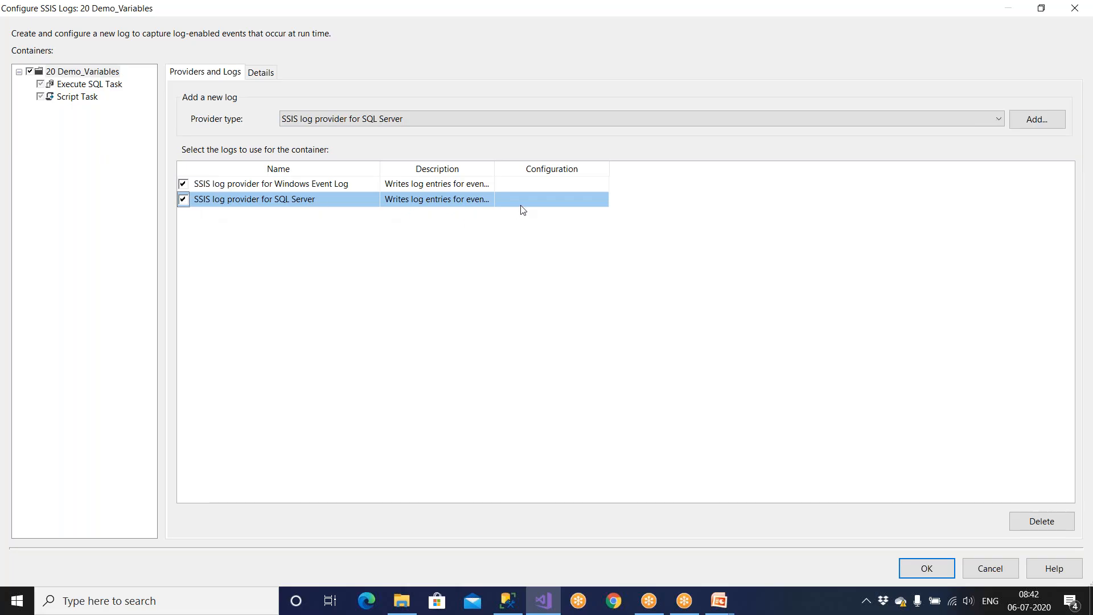
pyautogui.click(300, 188)
pyautogui.moveTo(277, 185); pyautogui.dragTo(366, 185)
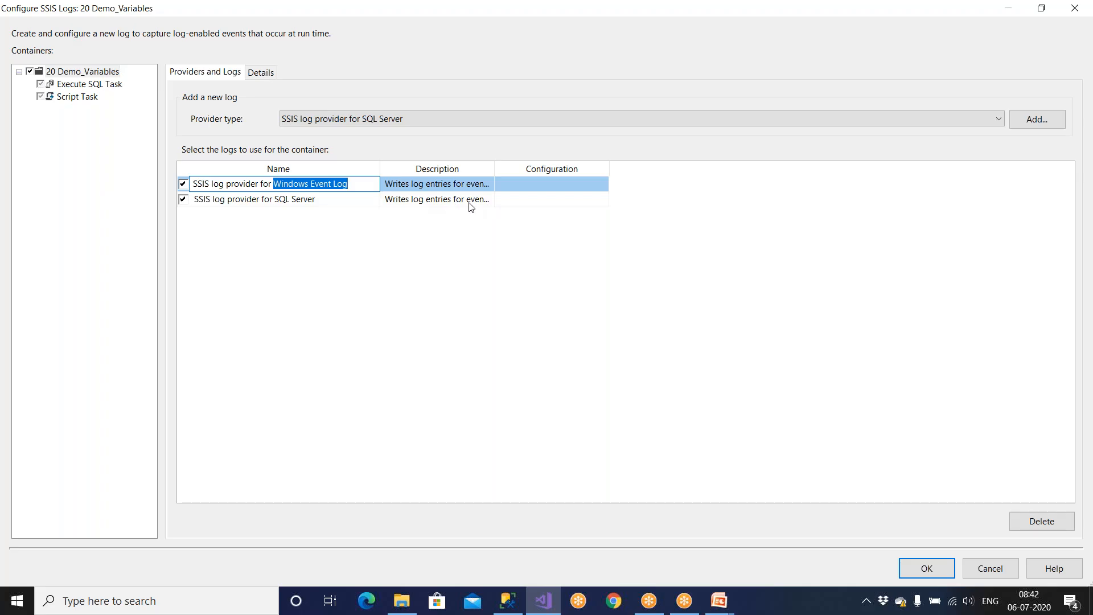
# Step: Set the SQL Server log's configuration to the LocalHost.Stage_Company connection
pyautogui.click(484, 201)
pyautogui.click(548, 200)
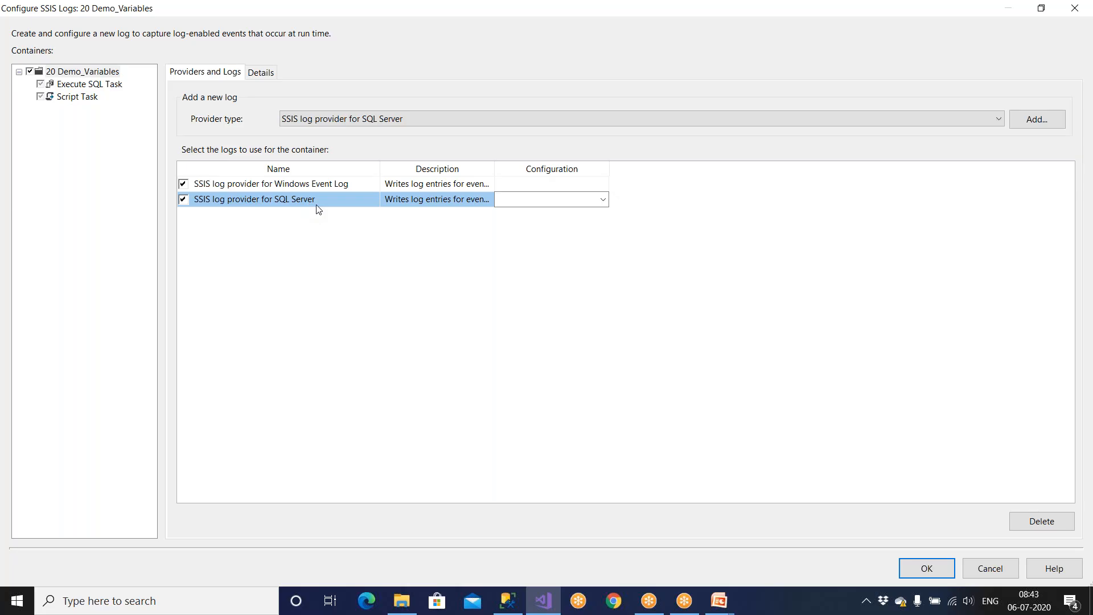
pyautogui.click(603, 200)
pyautogui.click(592, 228)
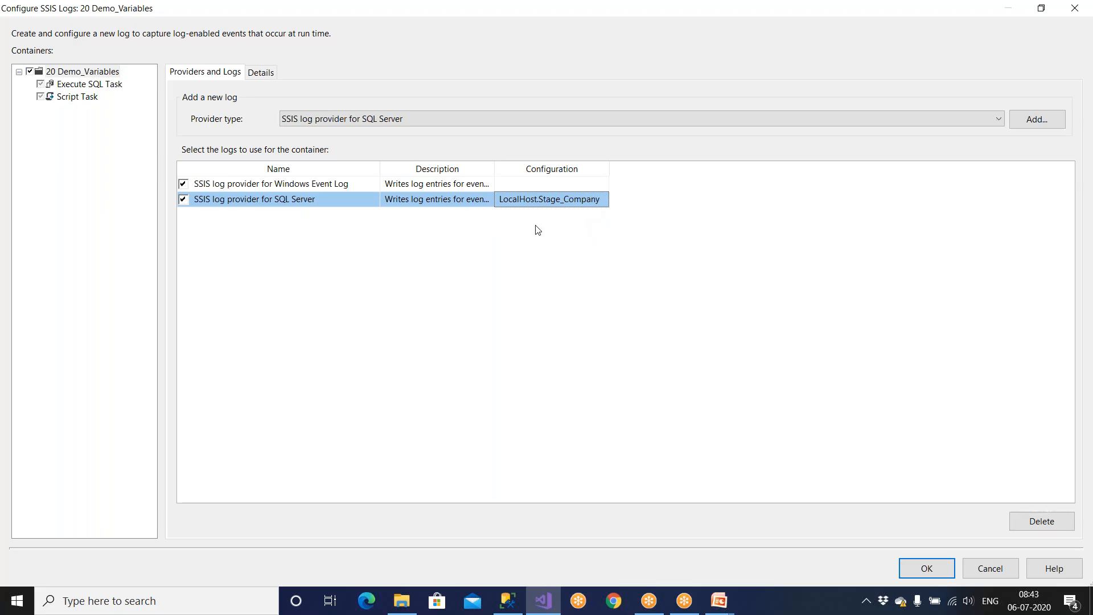
pyautogui.click(521, 612)
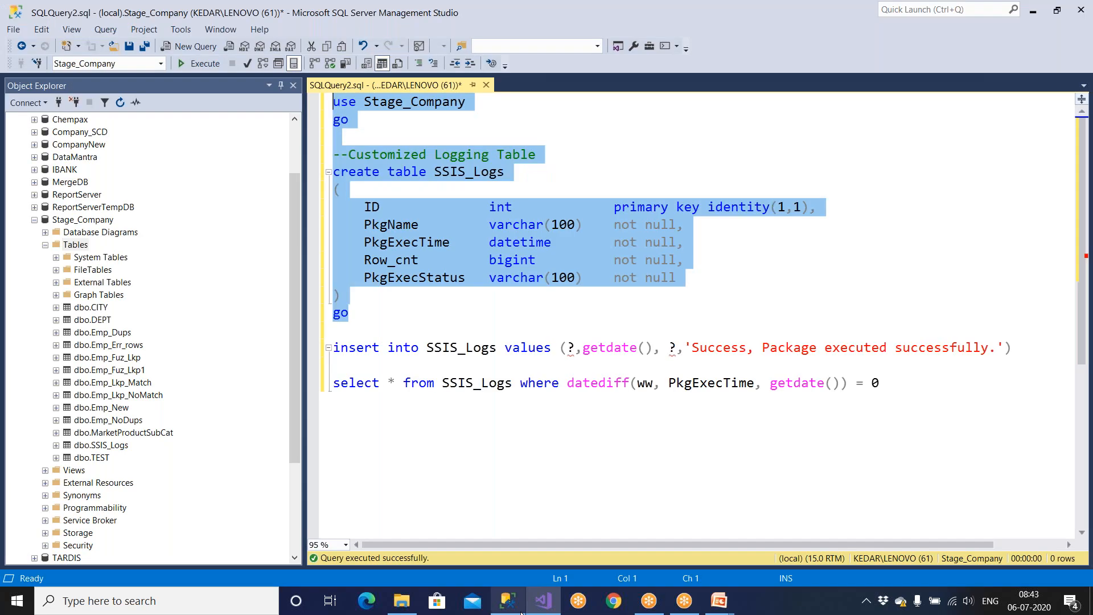
pyautogui.moveTo(350, 313); pyautogui.dragTo(330, 120)
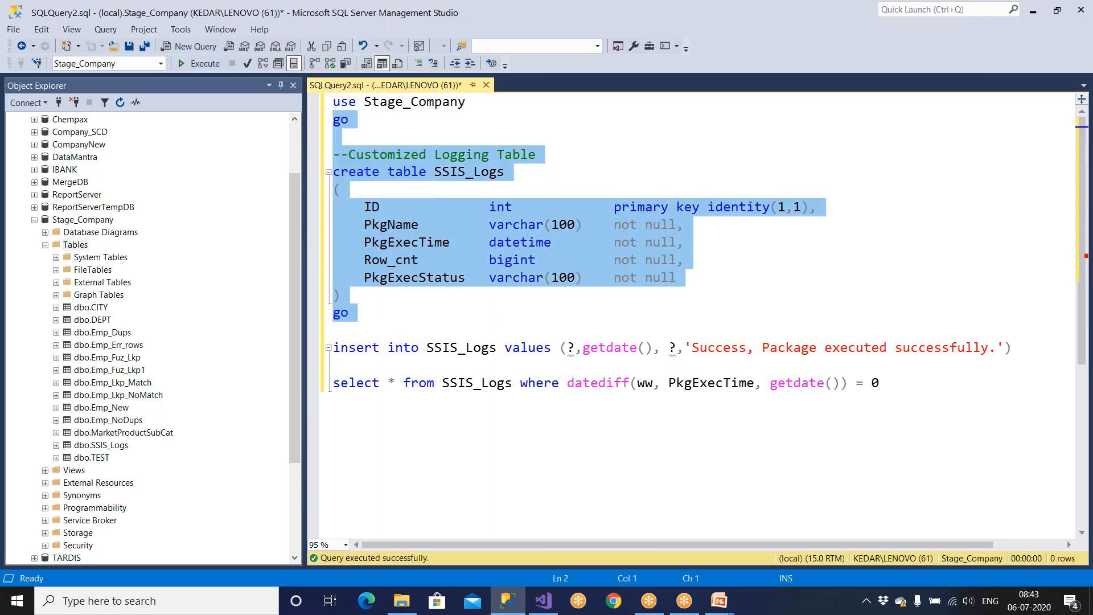
pyautogui.click(425, 123)
pyautogui.moveTo(424, 123); pyautogui.dragTo(319, 102)
pyautogui.moveTo(368, 317); pyautogui.dragTo(308, 154)
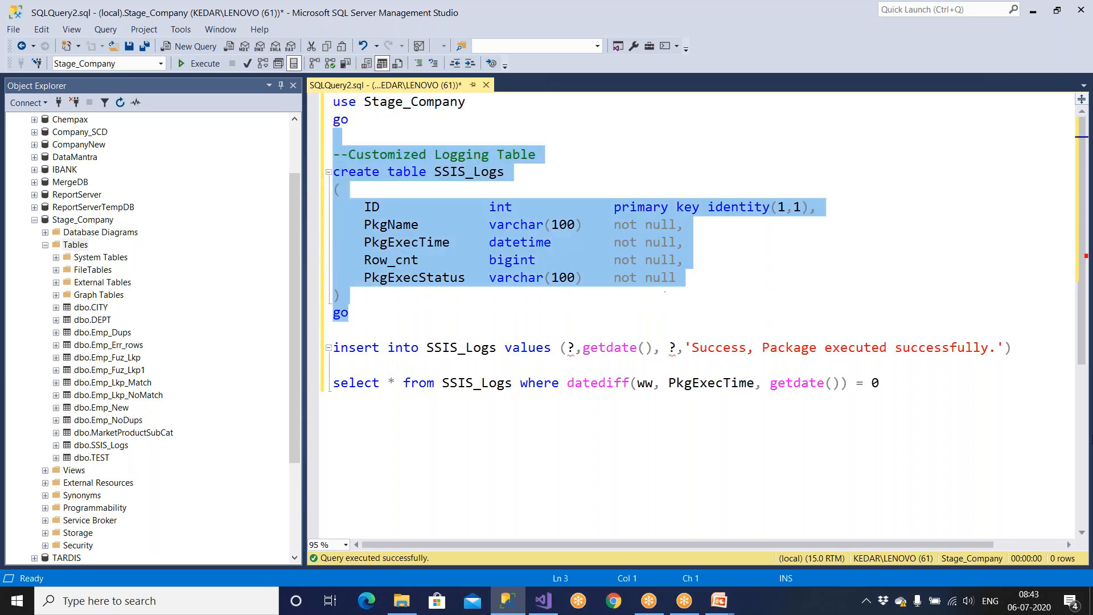
pyautogui.moveTo(1012, 349); pyautogui.dragTo(306, 159)
pyautogui.hotkey('alt', 'Tab')
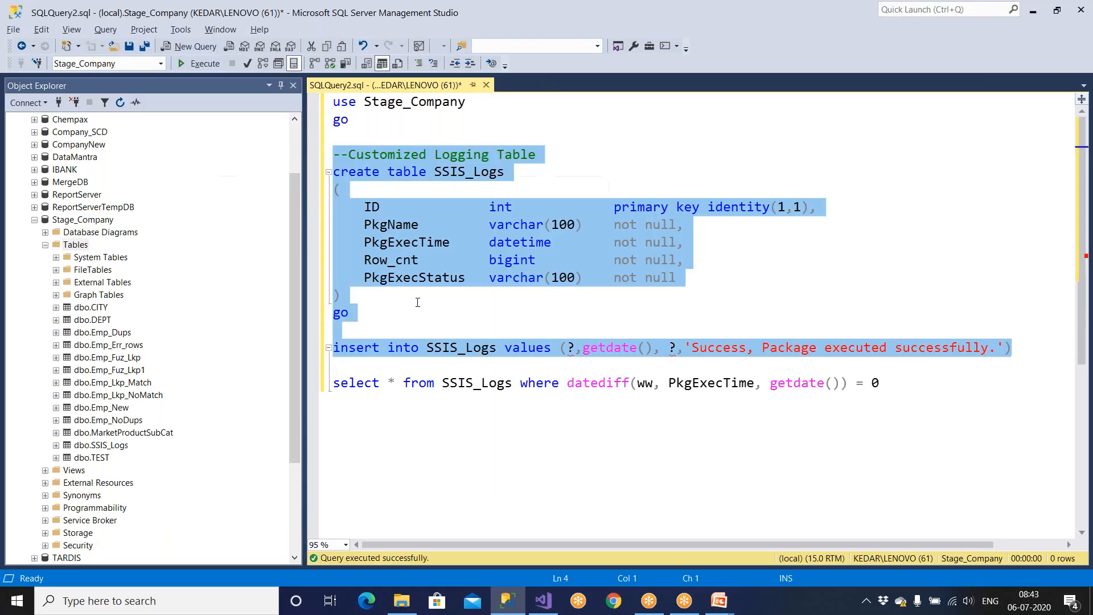
pyautogui.moveTo(336, 330); pyautogui.dragTo(279, 101)
pyautogui.moveTo(426, 349); pyautogui.dragTo(1034, 353)
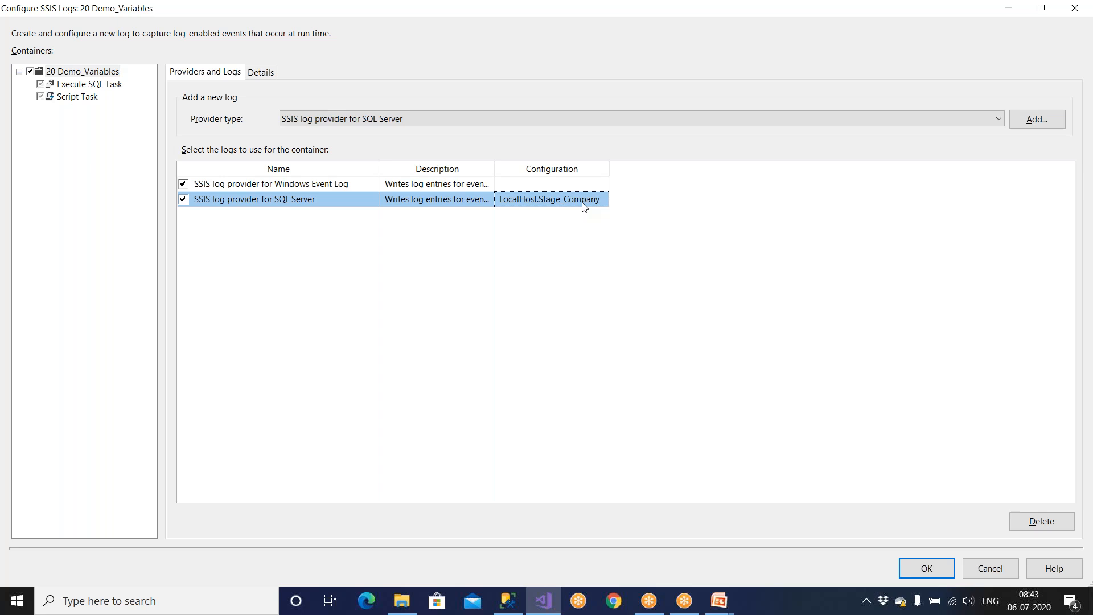
pyautogui.click(584, 207)
pyautogui.click(585, 207)
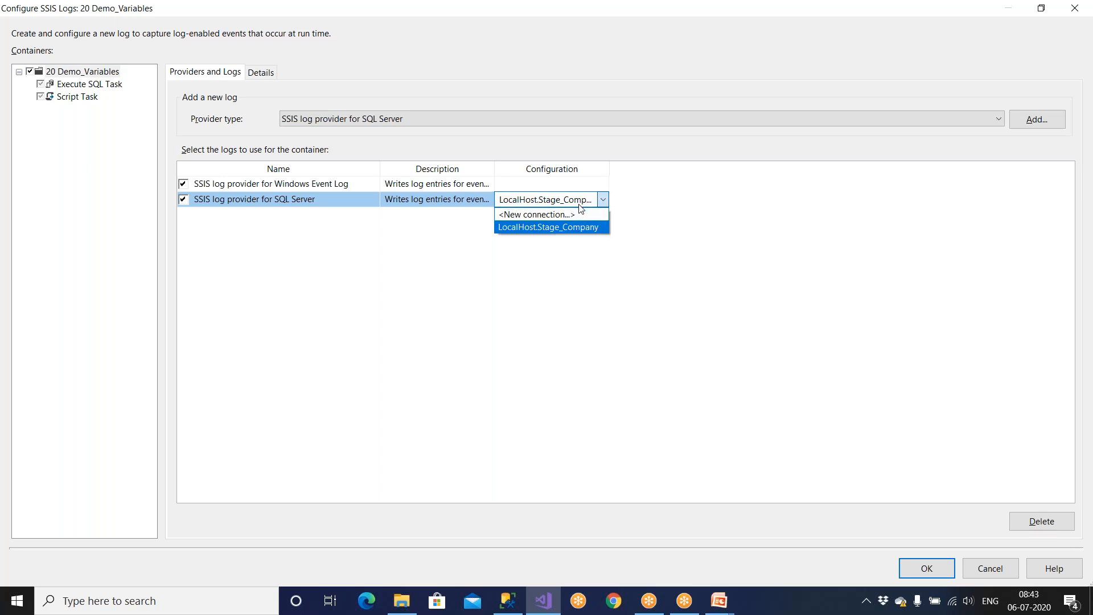
pyautogui.click(575, 229)
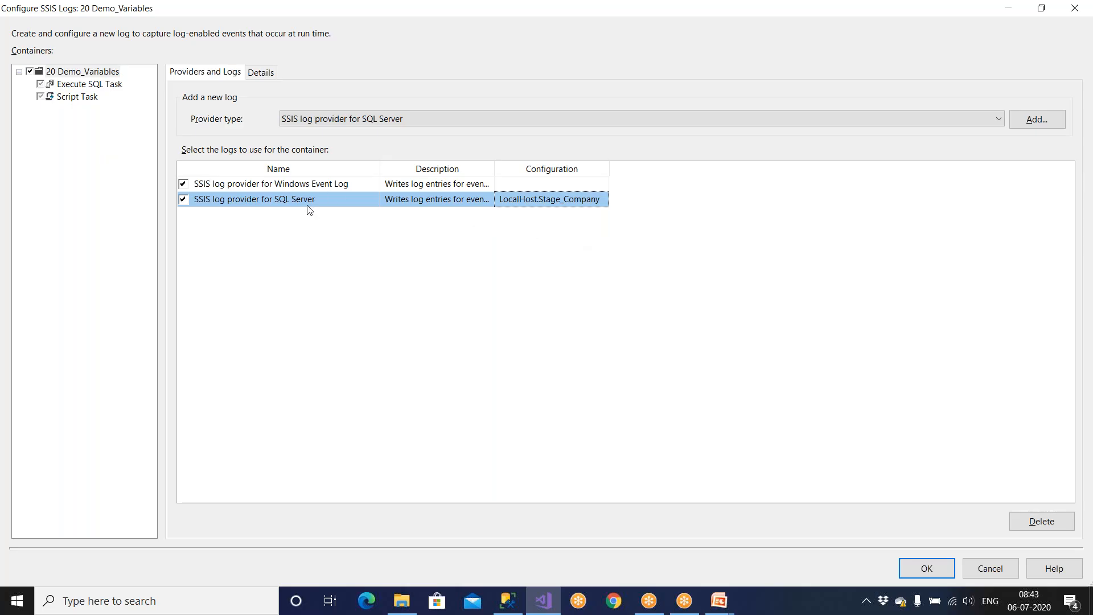
pyautogui.click(543, 206)
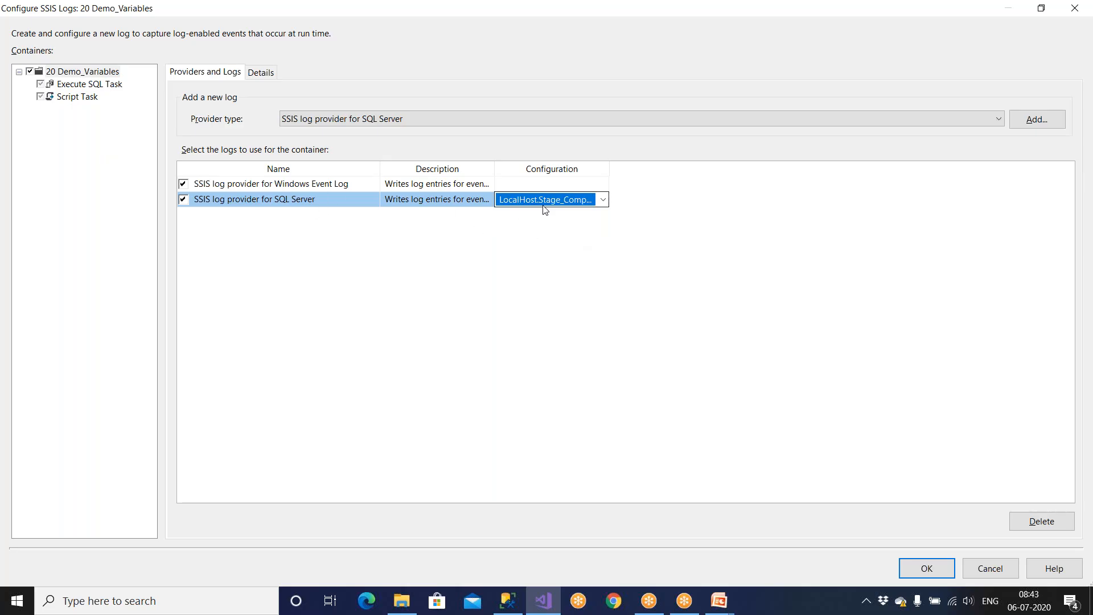
pyautogui.click(602, 200)
pyautogui.click(582, 214)
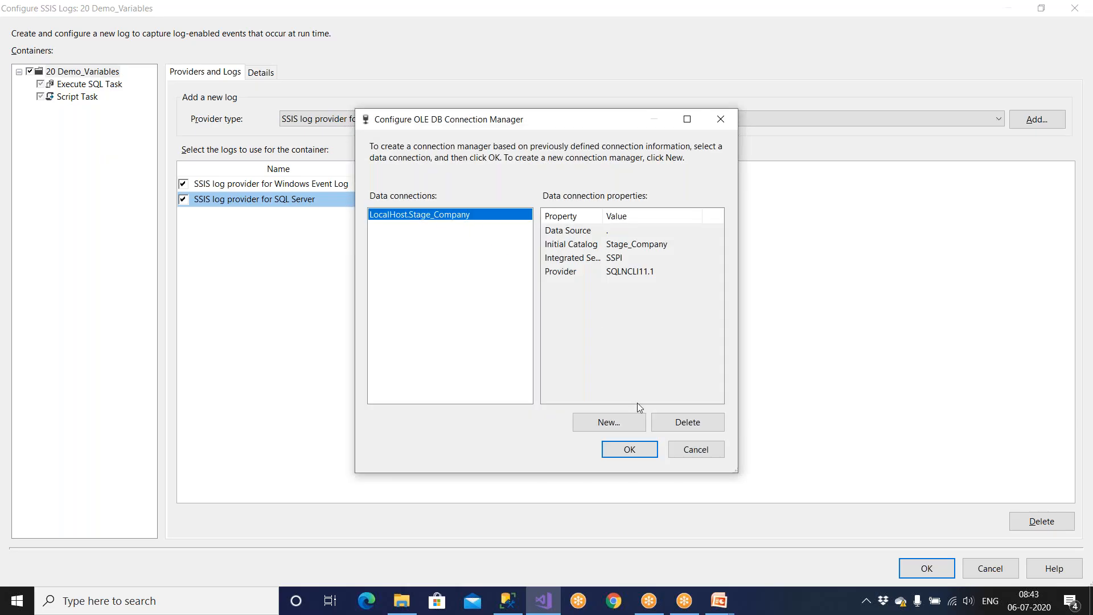
pyautogui.click(696, 450)
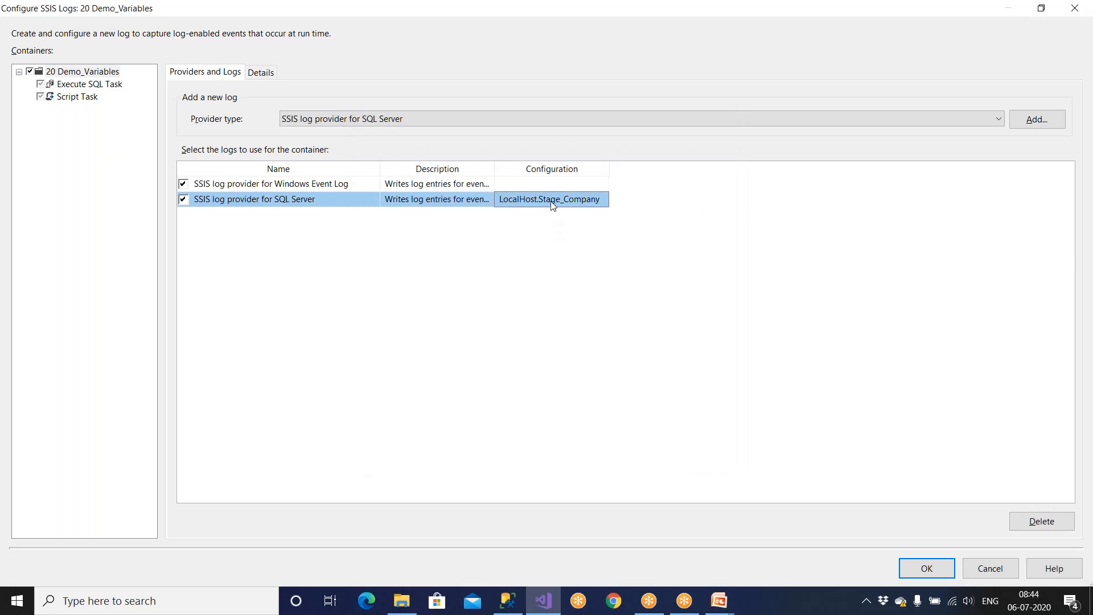
pyautogui.click(552, 204)
pyautogui.click(553, 204)
pyautogui.click(552, 229)
# Step: On the Details tab, check the OnError, OnTaskFailed and OnProgress events
pyautogui.click(263, 74)
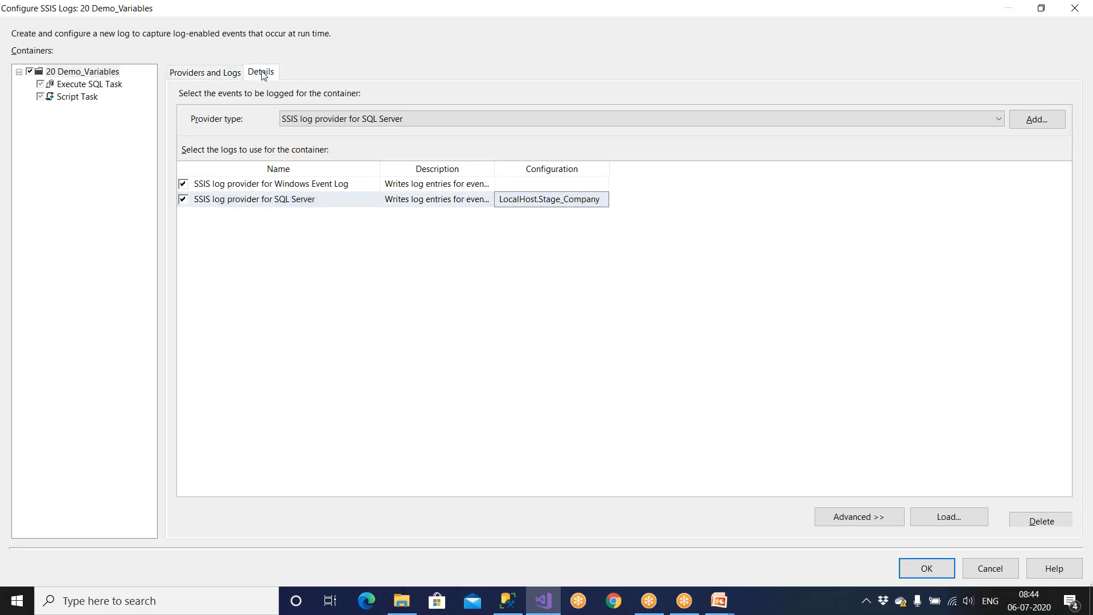
pyautogui.click(181, 128)
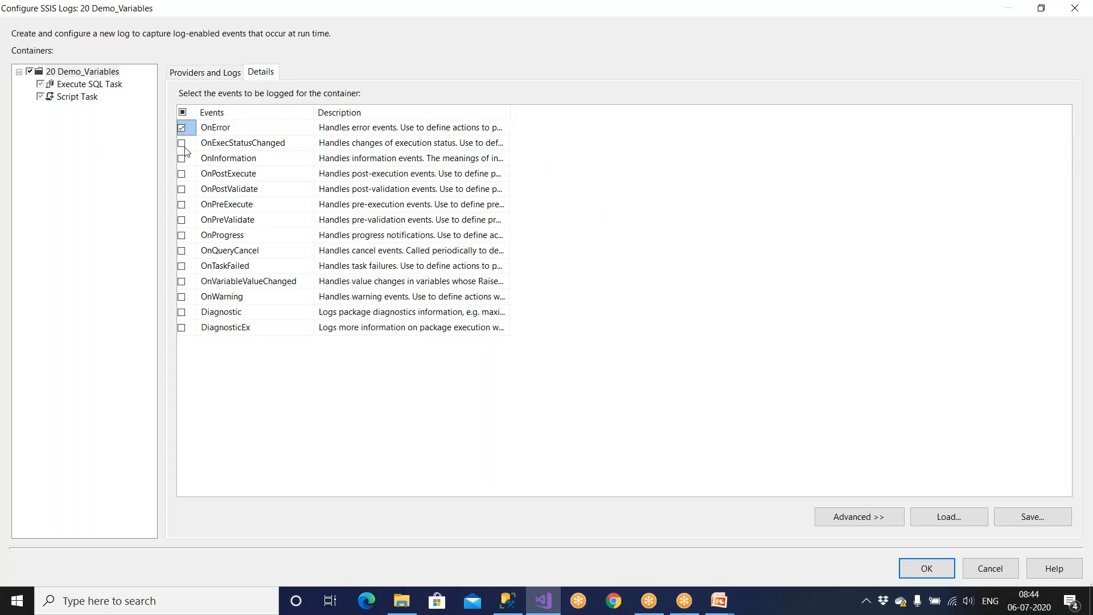
pyautogui.click(182, 266)
pyautogui.click(182, 235)
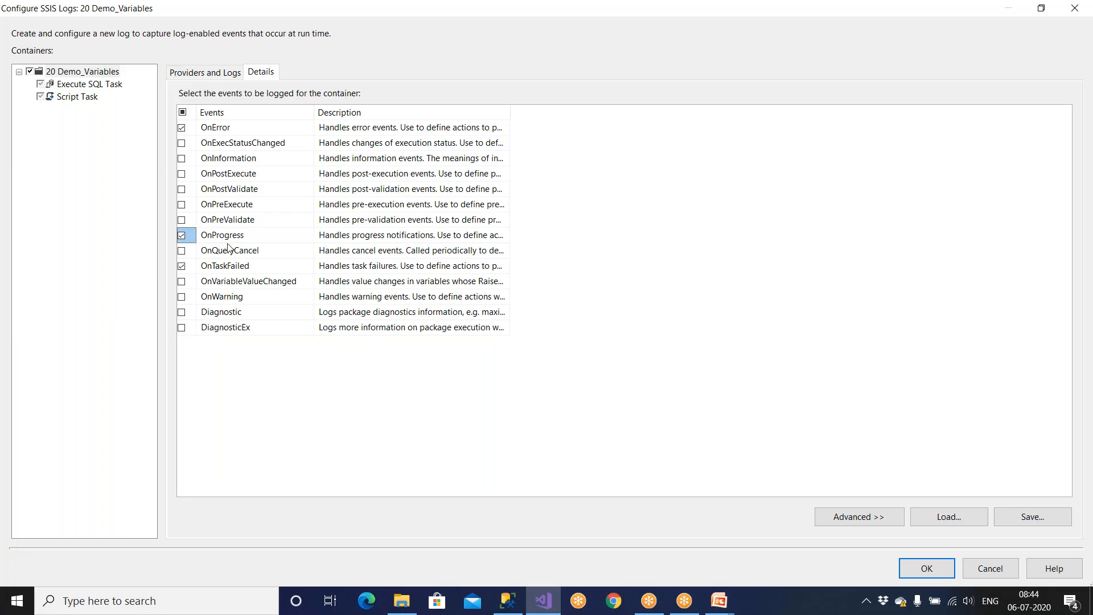
# Step: Log only OnError, OnPostExecute and OnTaskFailed events, dropping OnProgress
pyautogui.click(182, 236)
pyautogui.click(183, 190)
pyautogui.click(182, 174)
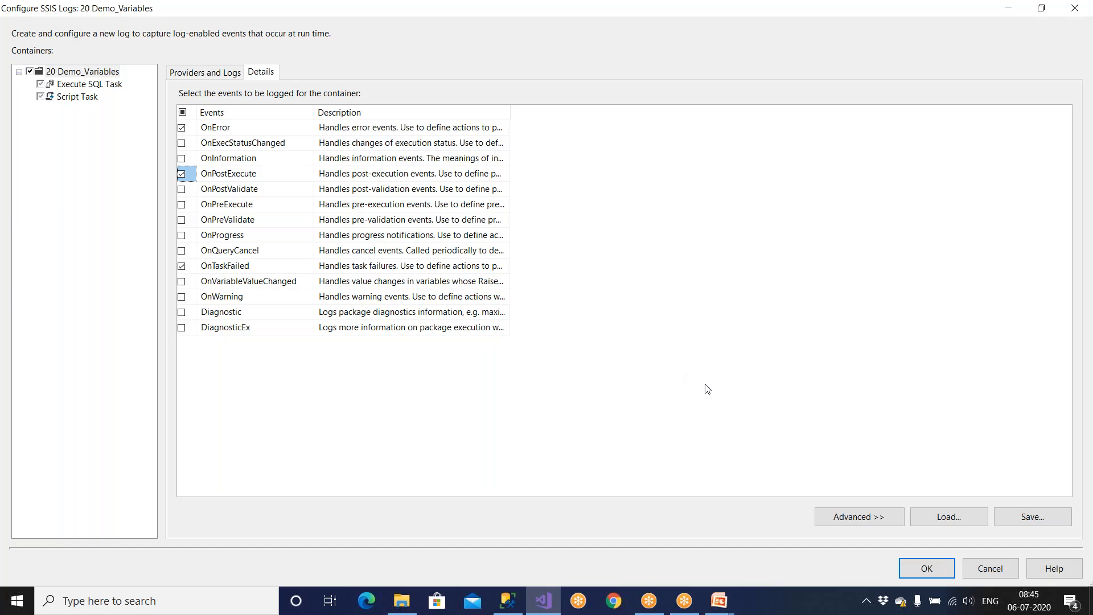
pyautogui.click(182, 128)
pyautogui.click(181, 266)
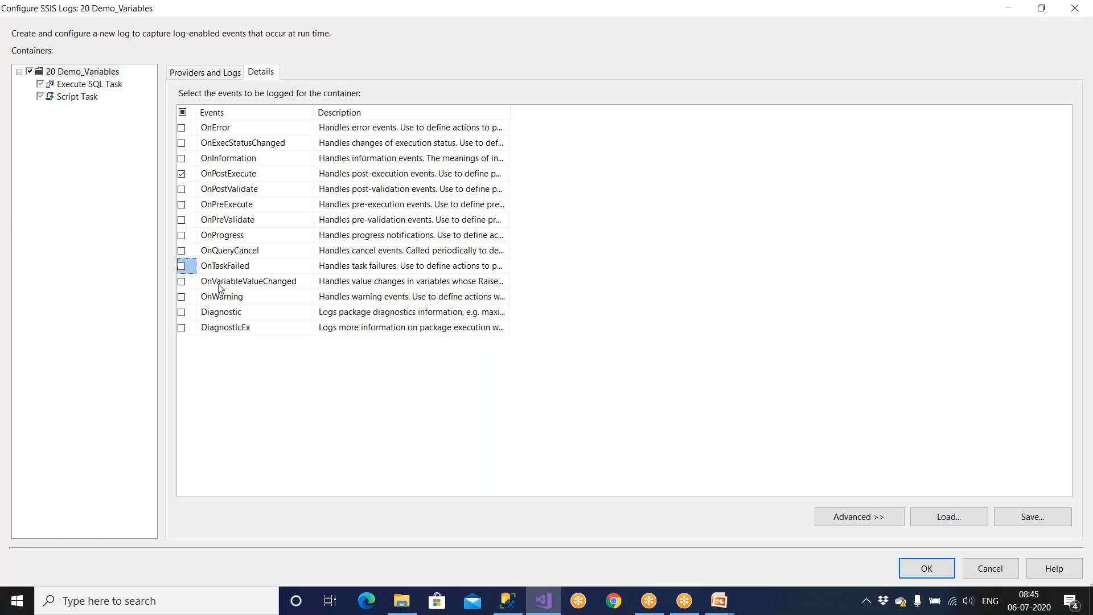
pyautogui.click(185, 127)
pyautogui.click(181, 266)
pyautogui.click(258, 174)
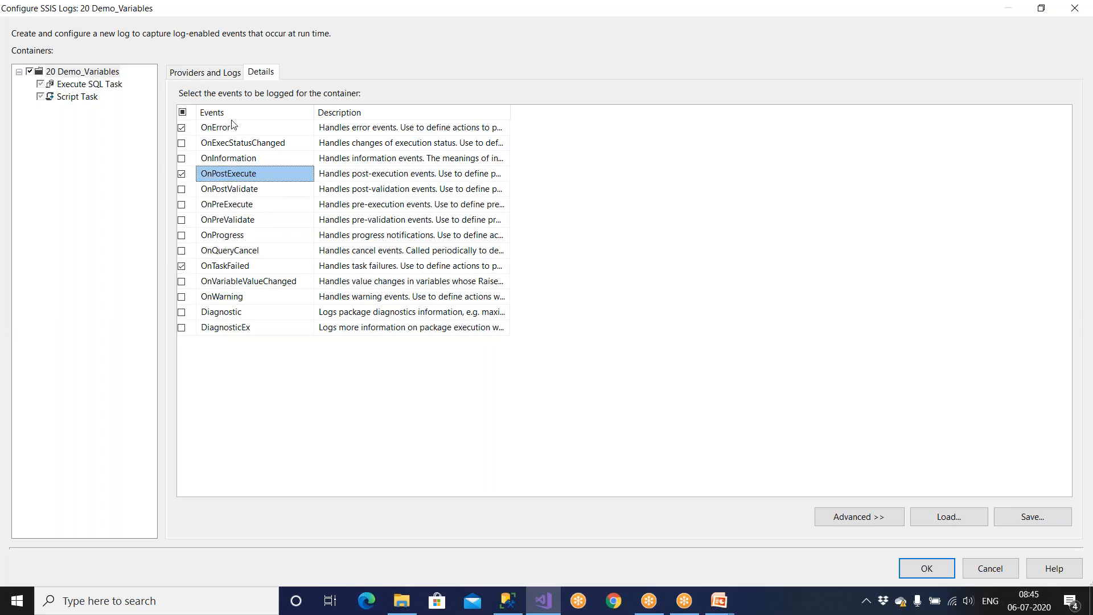
# Step: Review the Windows Event Log and SQL Server providers, then apply the logging settings
pyautogui.click(217, 75)
pyautogui.click(307, 185)
pyautogui.click(308, 199)
pyautogui.click(311, 185)
pyautogui.click(312, 199)
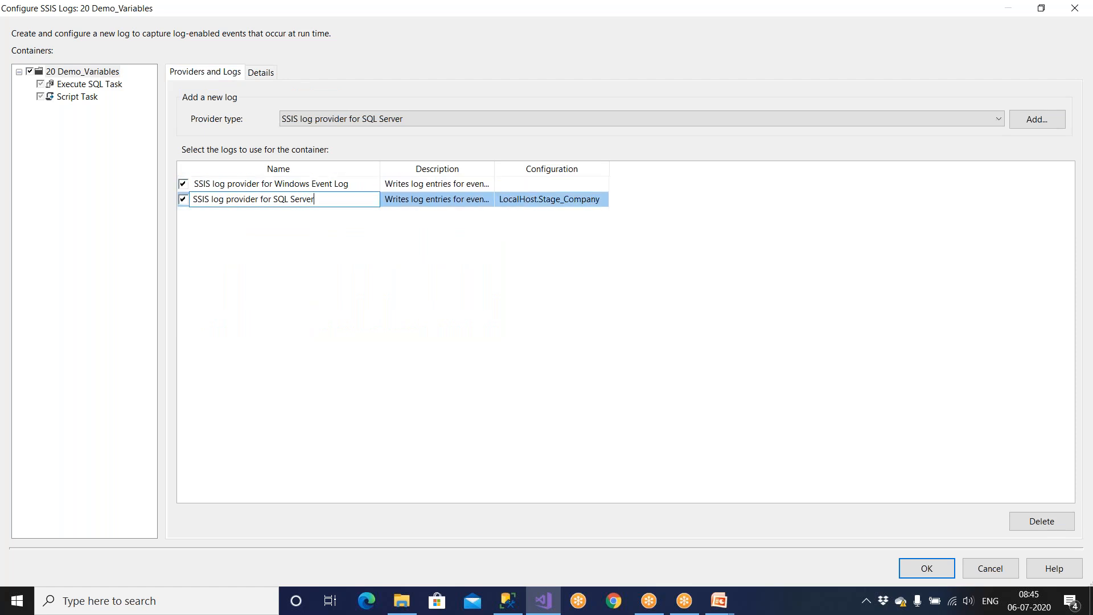
pyautogui.click(262, 73)
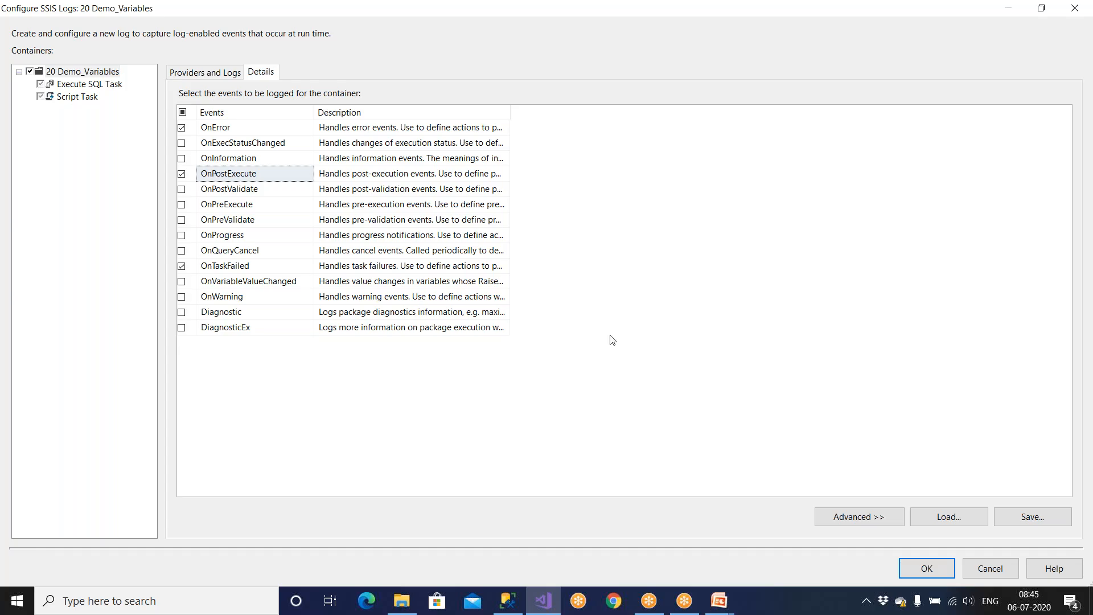
pyautogui.click(917, 572)
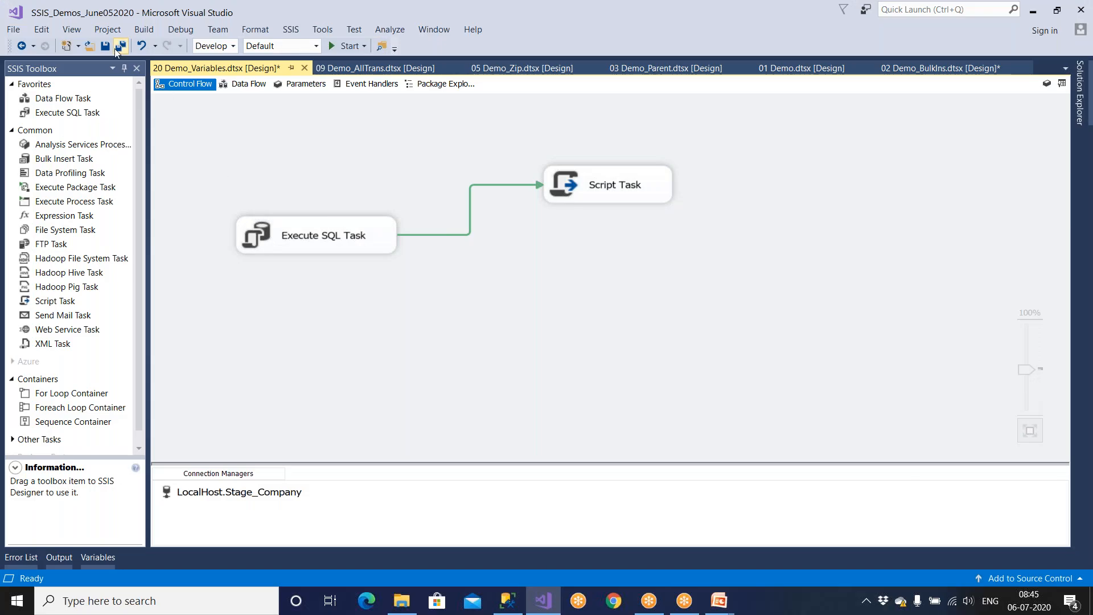
# Step: Save 20 Demo_Variables and open the 19 Demo_Incr_Loading_Merge package
pyautogui.click(106, 47)
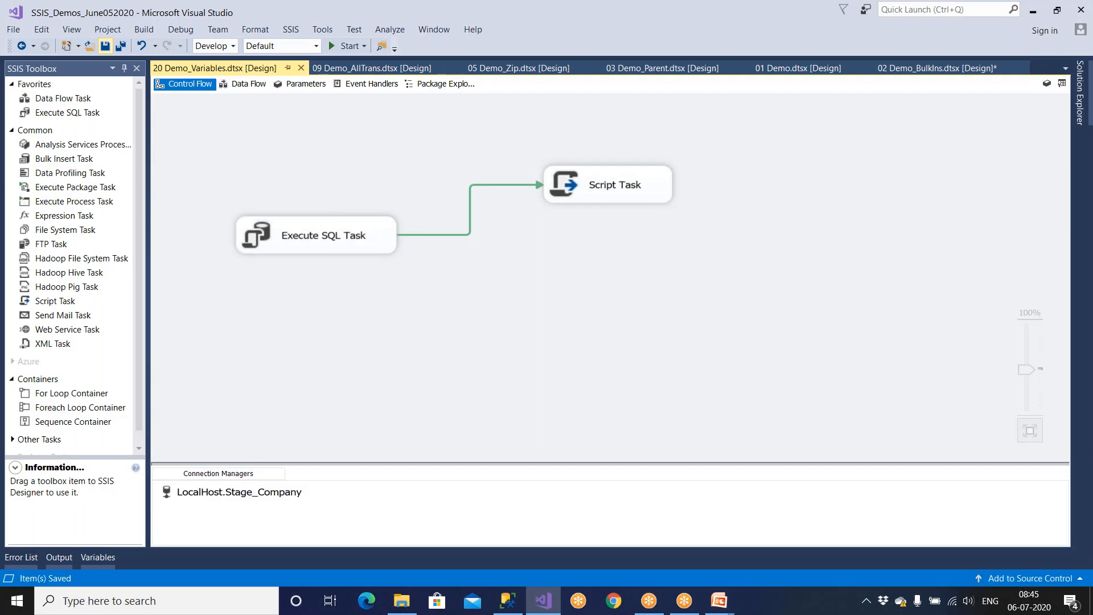
pyautogui.click(1080, 97)
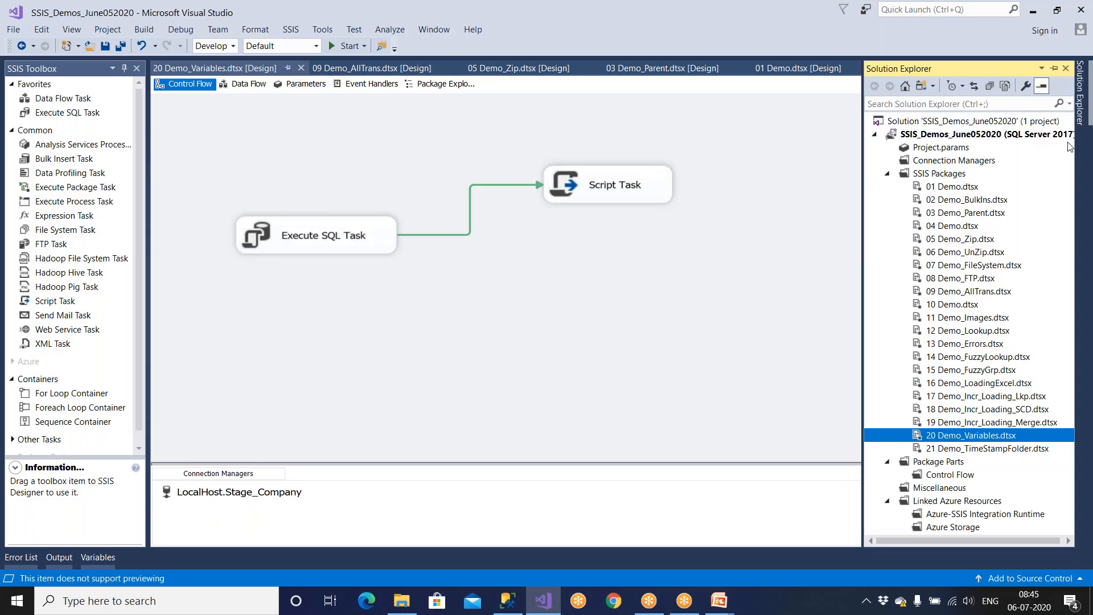
pyautogui.click(997, 421)
pyautogui.doubleClick(997, 423)
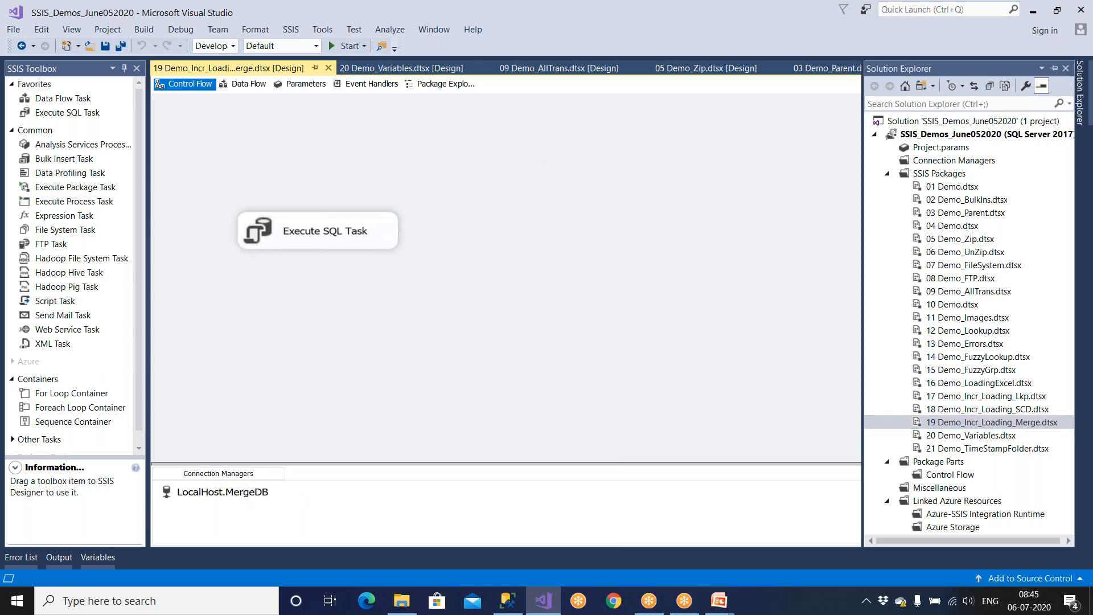
# Step: Shift the Execute SQL Task slightly to the right on the canvas
pyautogui.moveTo(378, 239); pyautogui.dragTo(426, 244)
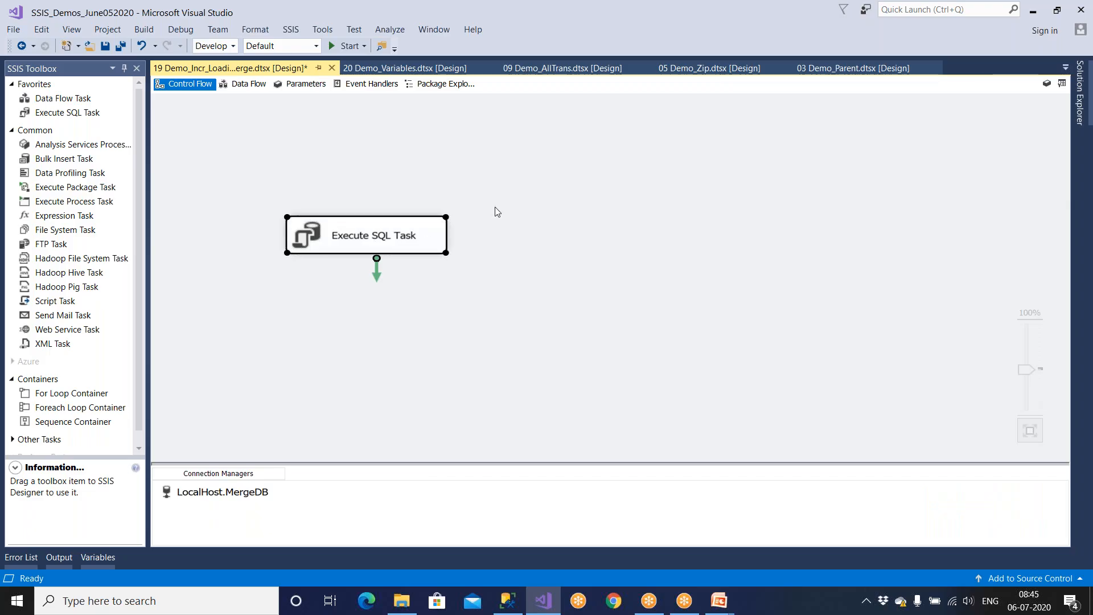
pyautogui.click(518, 198)
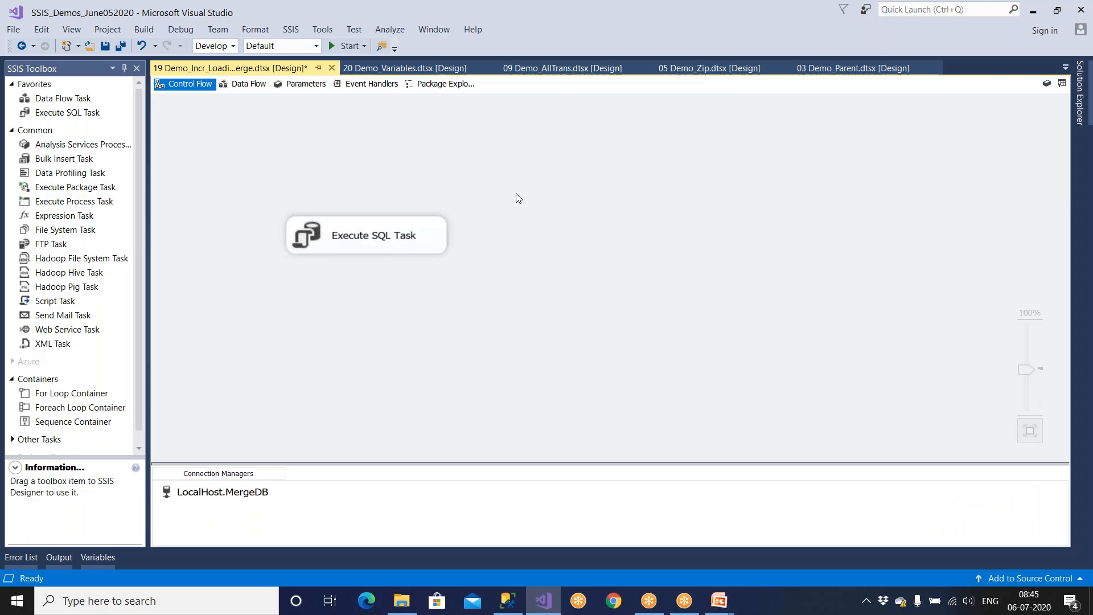
pyautogui.click(291, 29)
# Step: Add and enable a SQL Server log using the LocalHost.Stage_Company connection
pyautogui.click(303, 47)
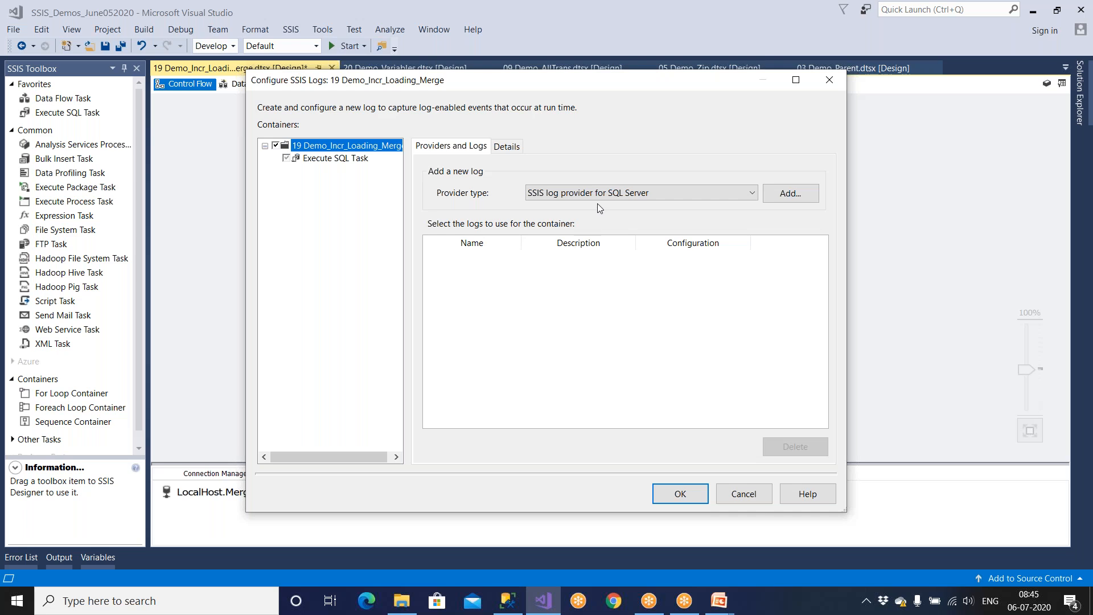
pyautogui.click(784, 199)
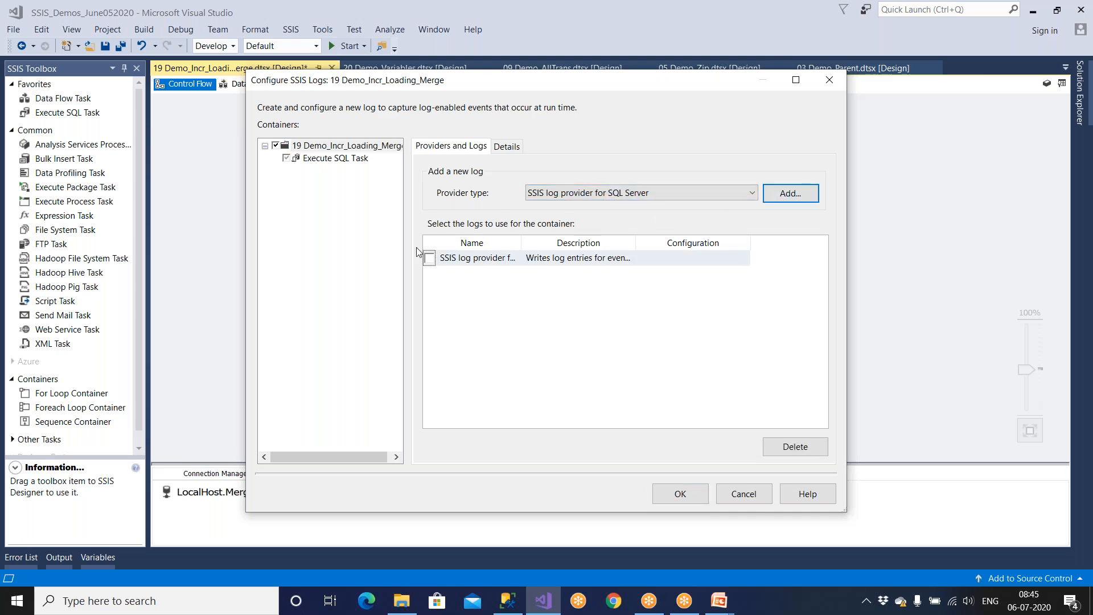
pyautogui.click(430, 259)
pyautogui.click(671, 261)
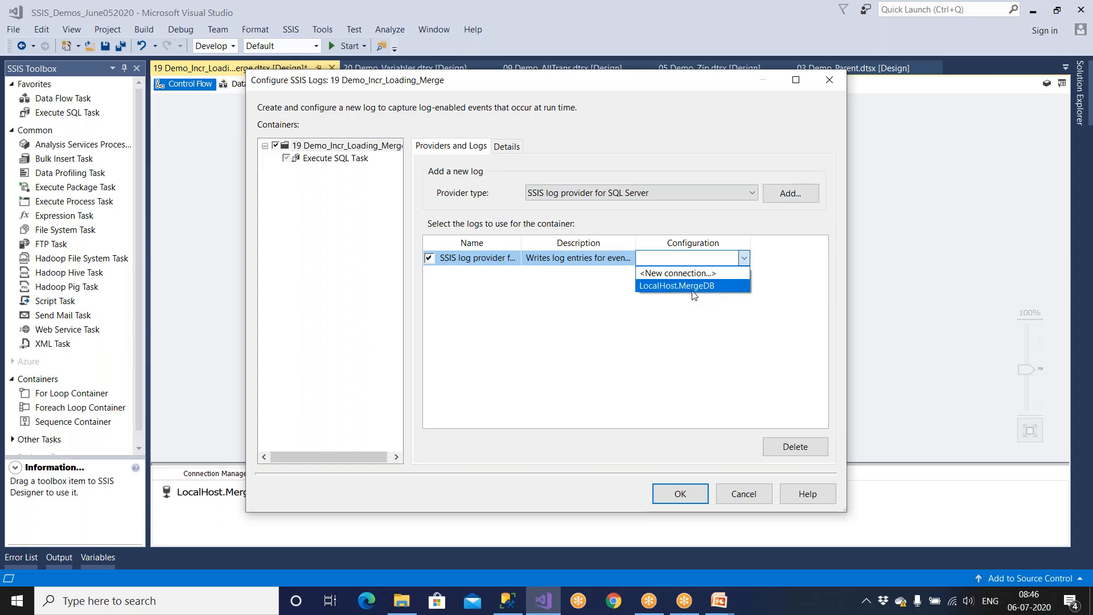
pyautogui.click(709, 275)
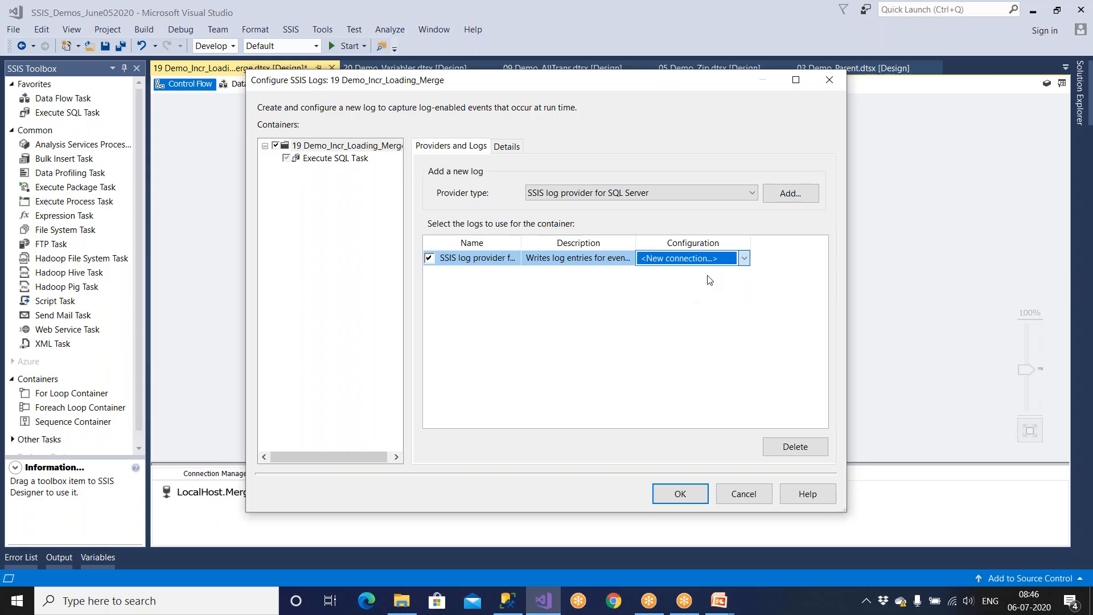
pyautogui.click(623, 450)
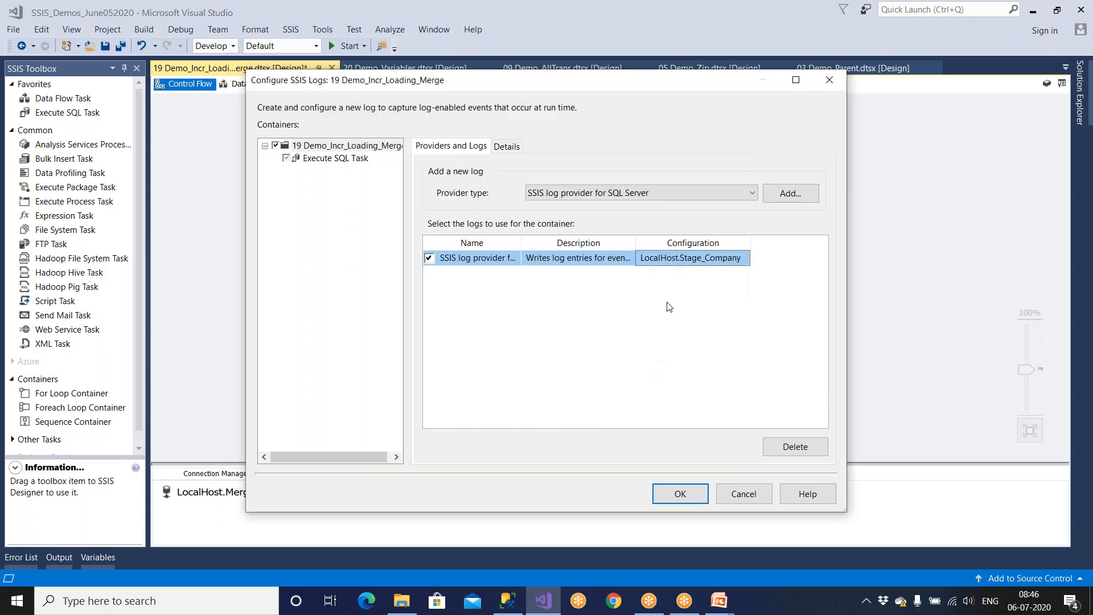
# Step: Add and enable a Windows Event Log log, checking both logs' full names
pyautogui.click(605, 195)
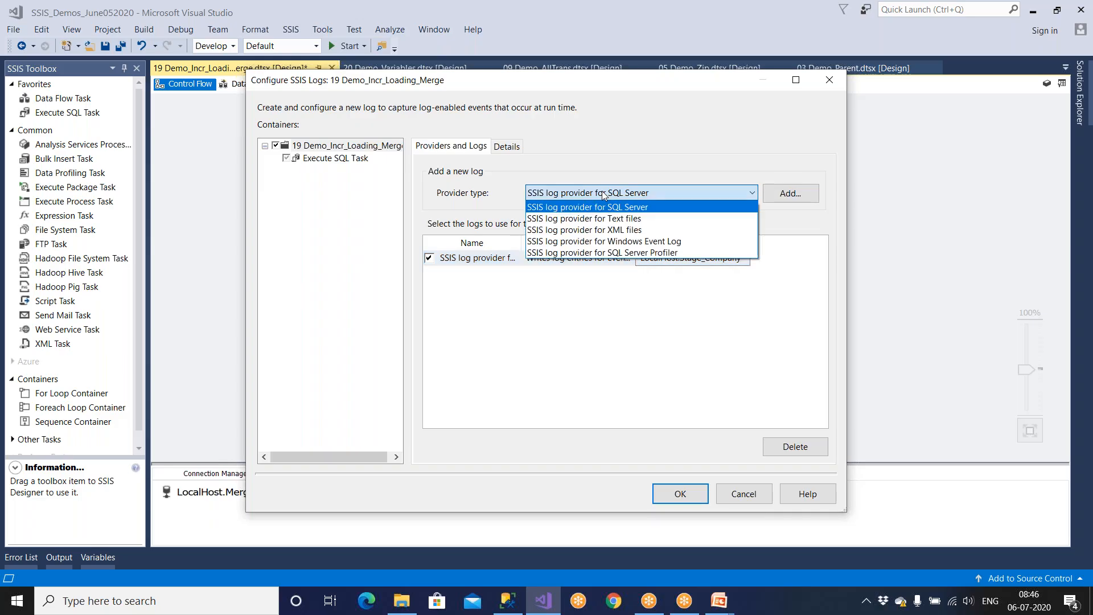
pyautogui.click(615, 241)
pyautogui.click(791, 197)
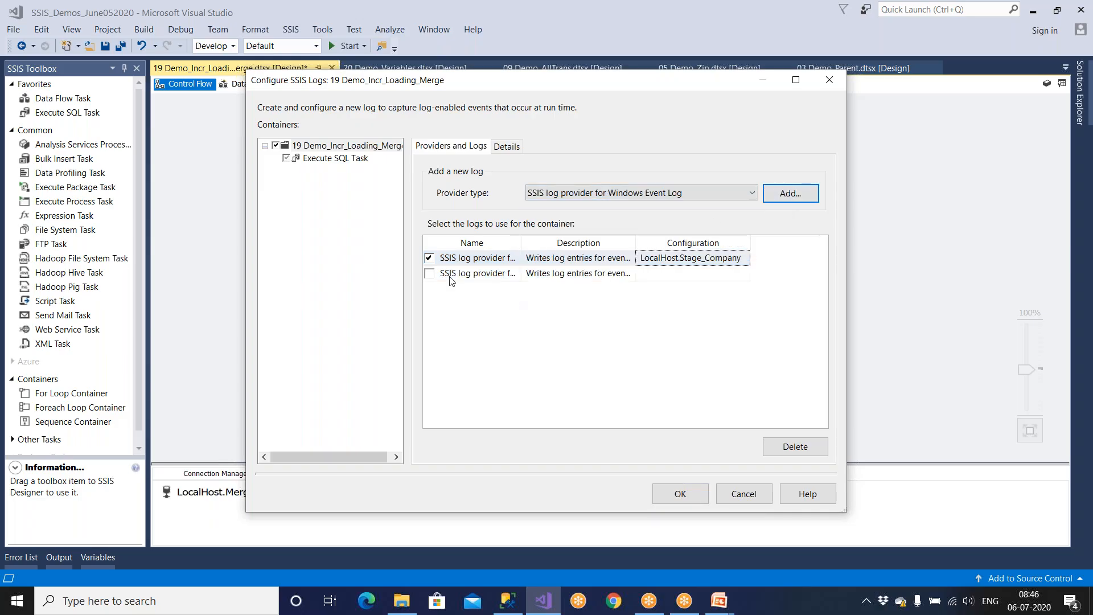
pyautogui.click(430, 274)
pyautogui.click(672, 279)
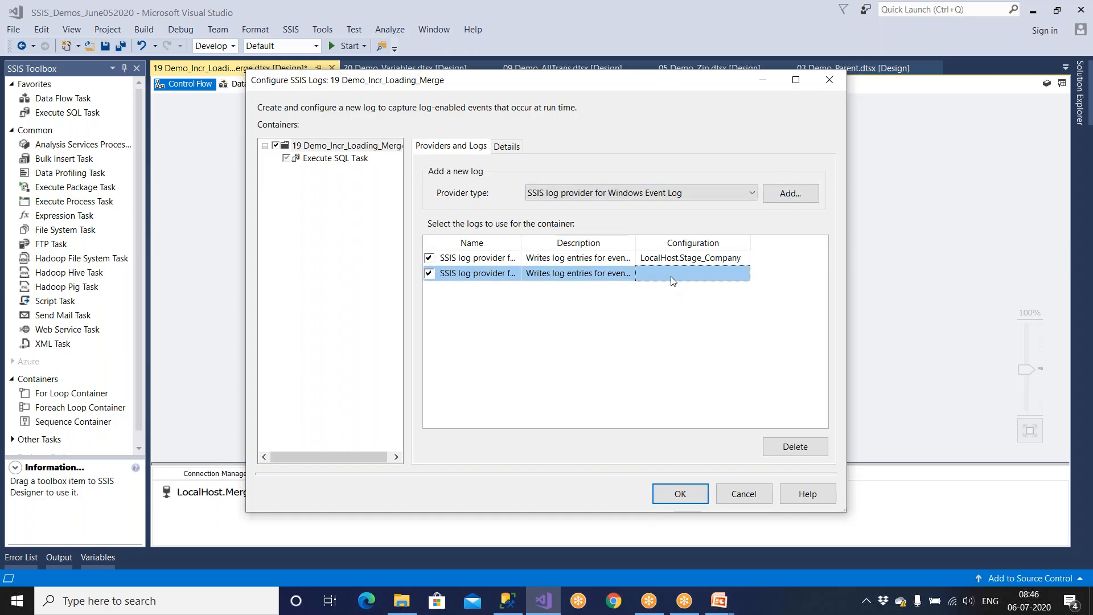
pyautogui.moveTo(521, 245); pyautogui.dragTo(621, 247)
pyautogui.click(565, 259)
pyautogui.click(571, 273)
# Step: Log OnError, OnPostExecute and OnTaskFailed events and apply the settings
pyautogui.click(514, 148)
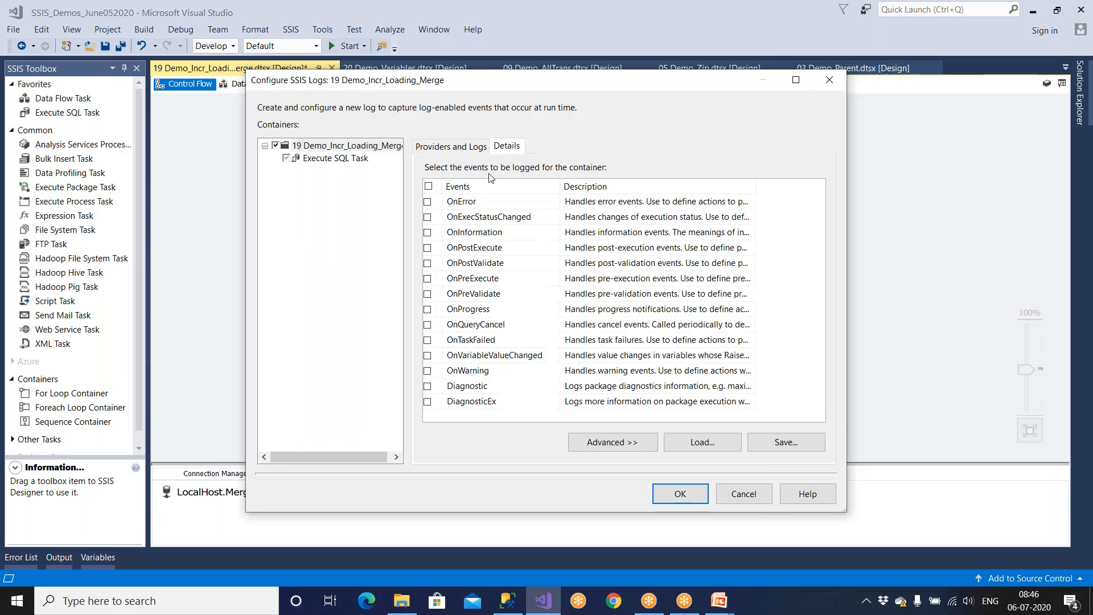
pyautogui.click(428, 202)
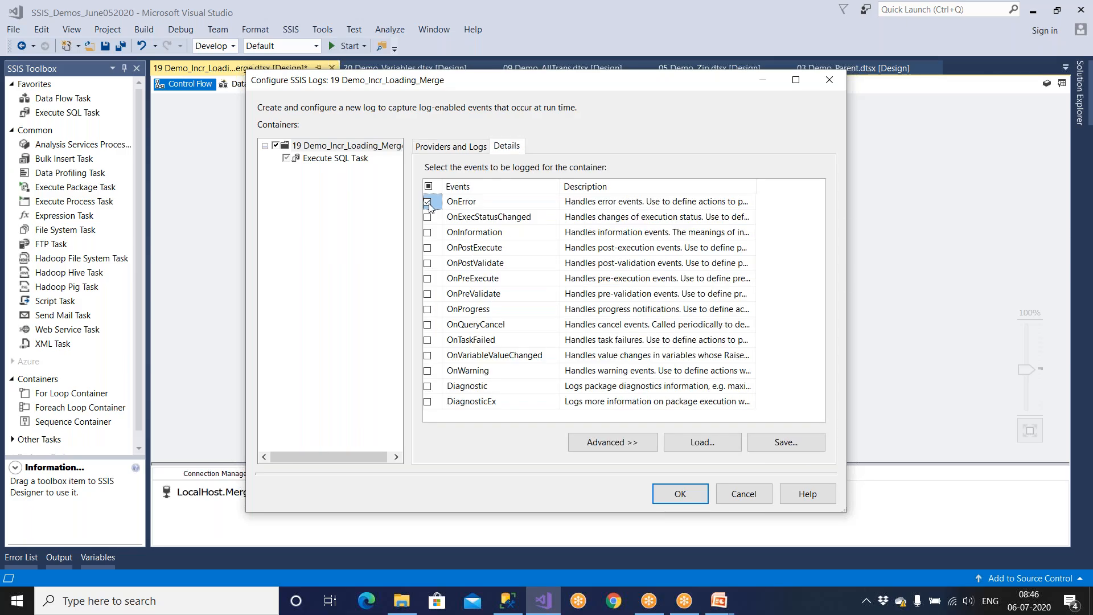
pyautogui.click(428, 249)
pyautogui.click(427, 341)
pyautogui.click(680, 495)
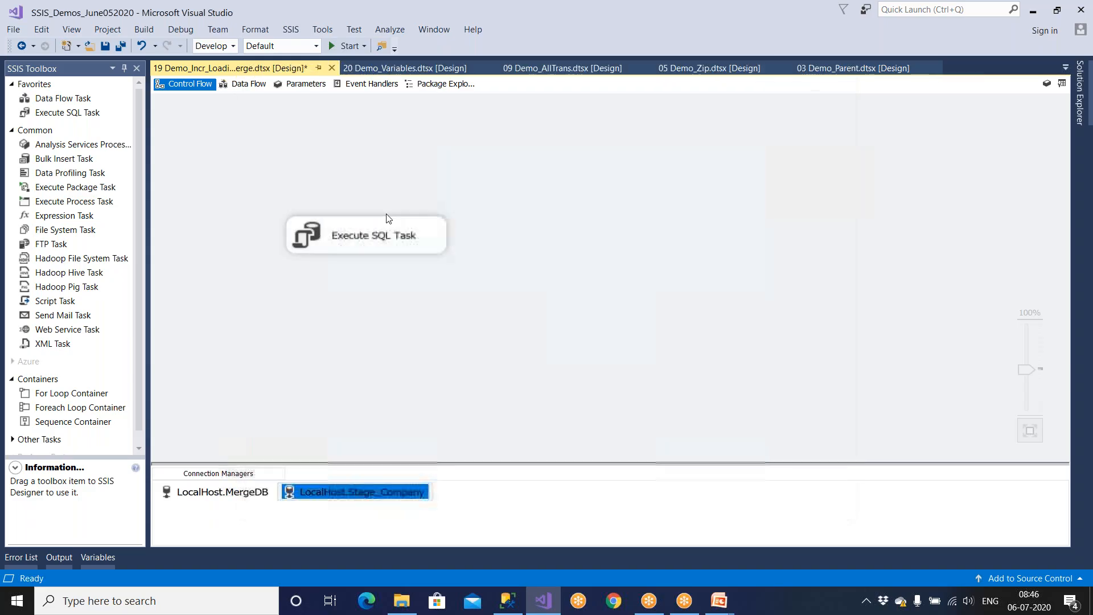
# Step: Save 19 Demo_Incr_Loading_Merge and open the 18 Demo_Incr_Loading_SCD package
pyautogui.click(106, 45)
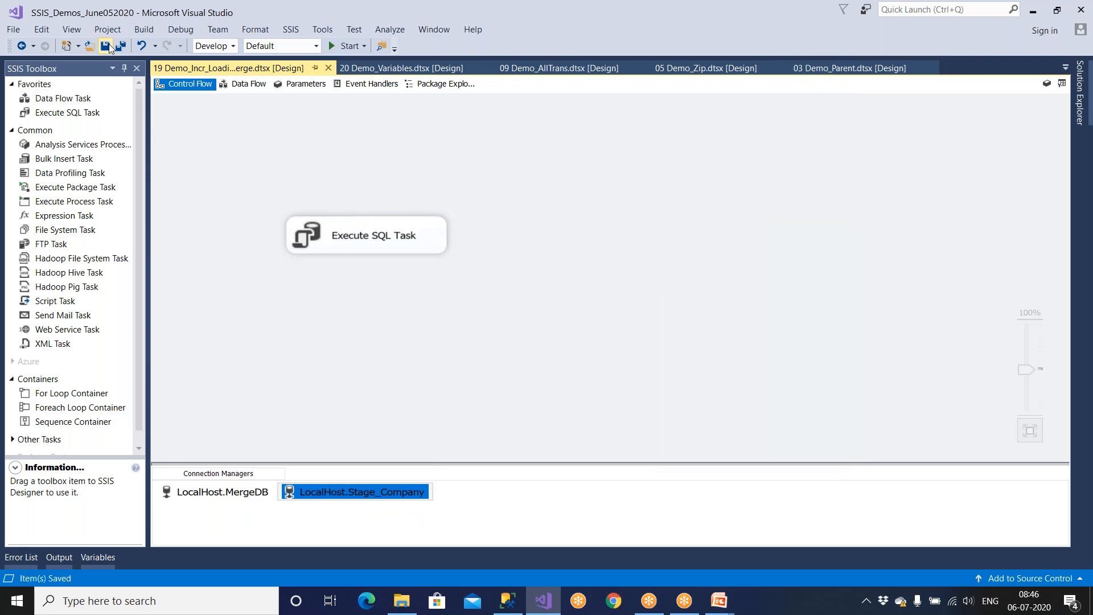
pyautogui.click(1079, 94)
pyautogui.click(994, 410)
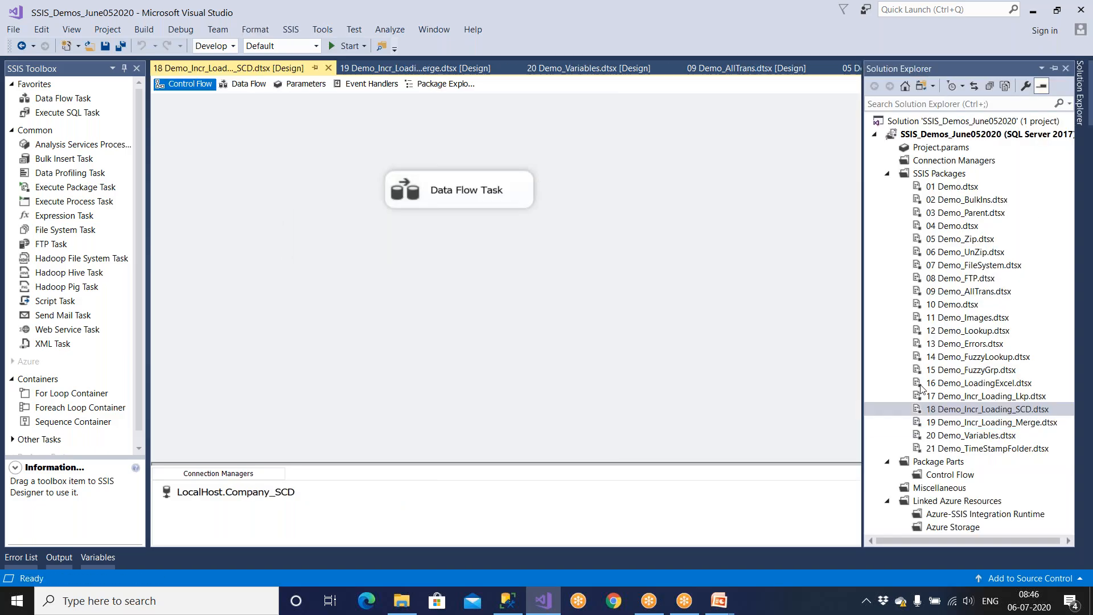
# Step: Save 18 Demo_Incr_Loading_SCD and enable its package container in SSIS Logging
pyautogui.click(111, 47)
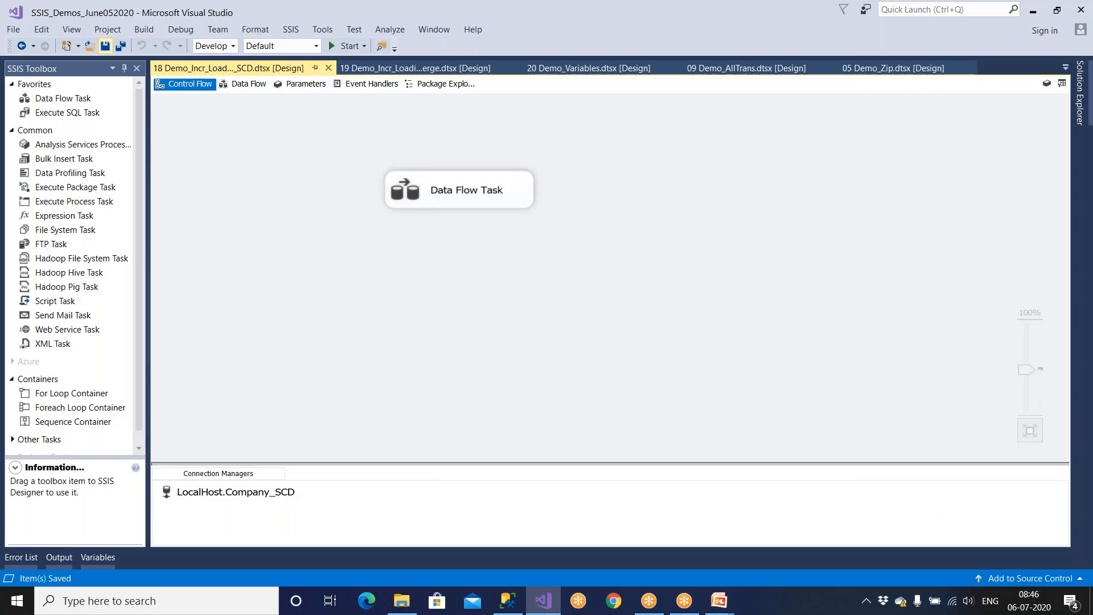
pyautogui.click(290, 33)
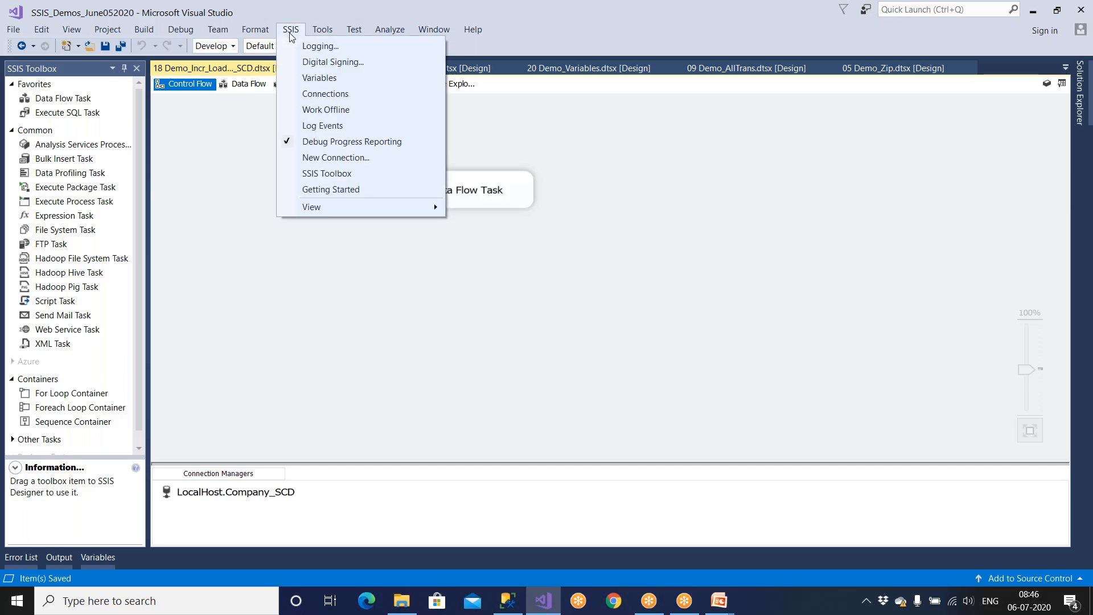
pyautogui.click(302, 47)
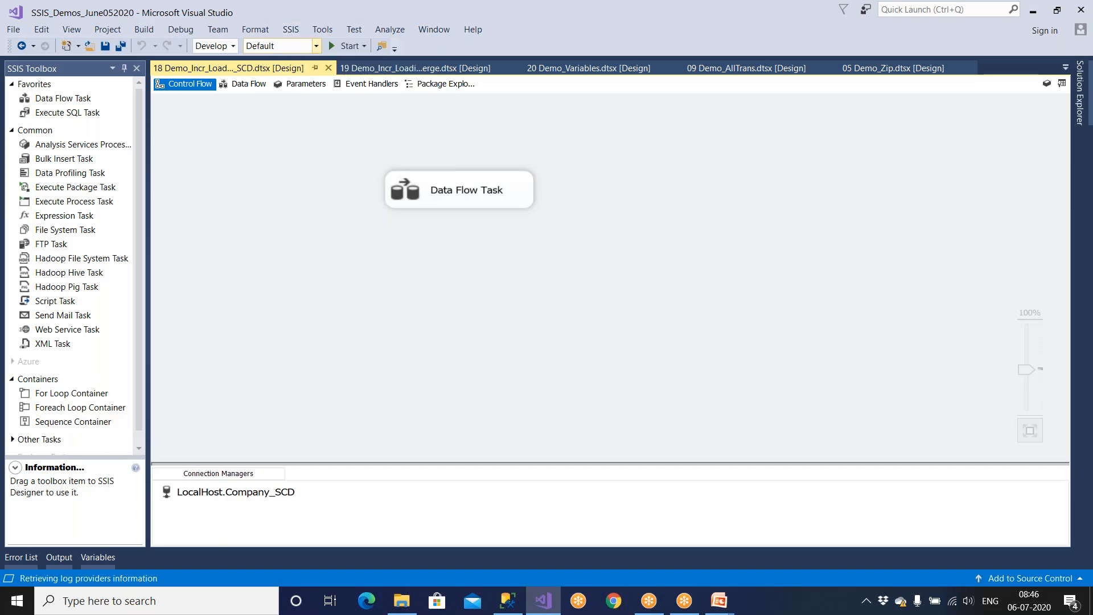
pyautogui.click(276, 146)
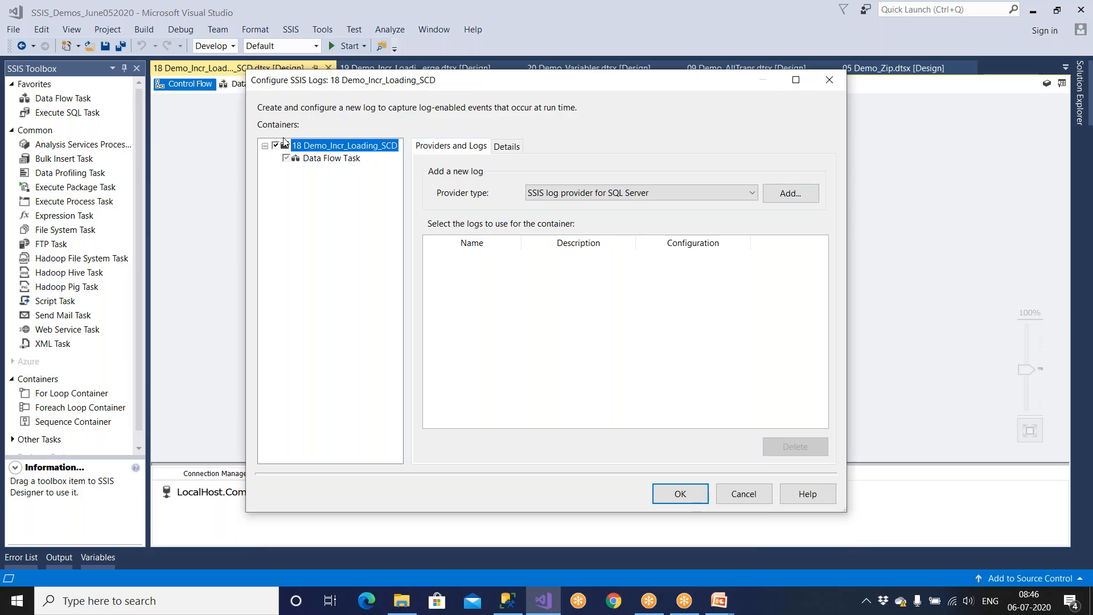
# Step: Add and enable a SQL Server log provider in a maximized logging dialog
pyautogui.click(800, 199)
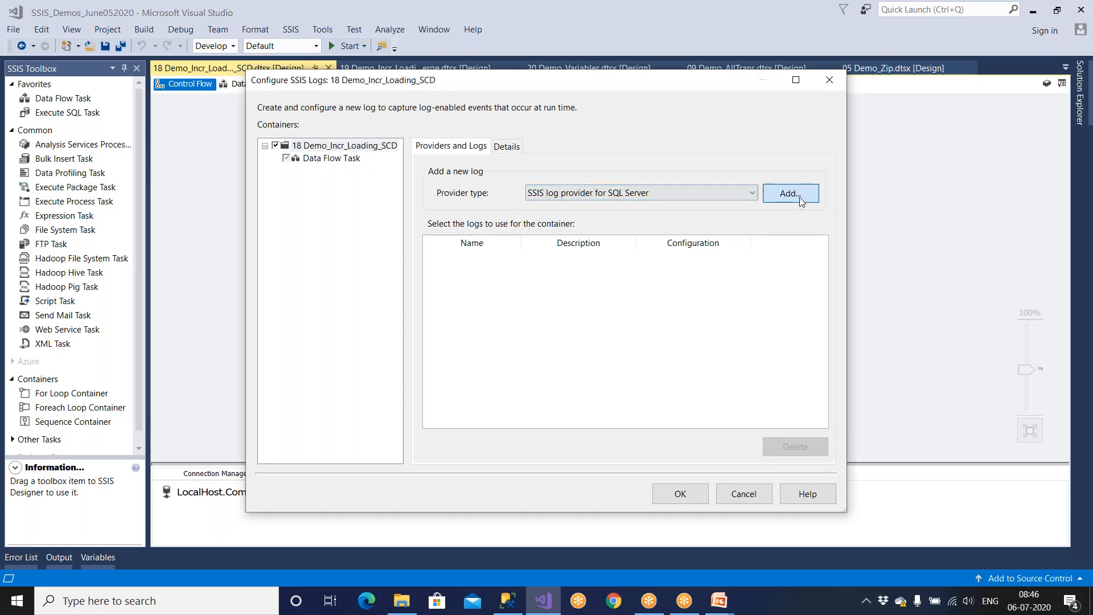
pyautogui.click(429, 258)
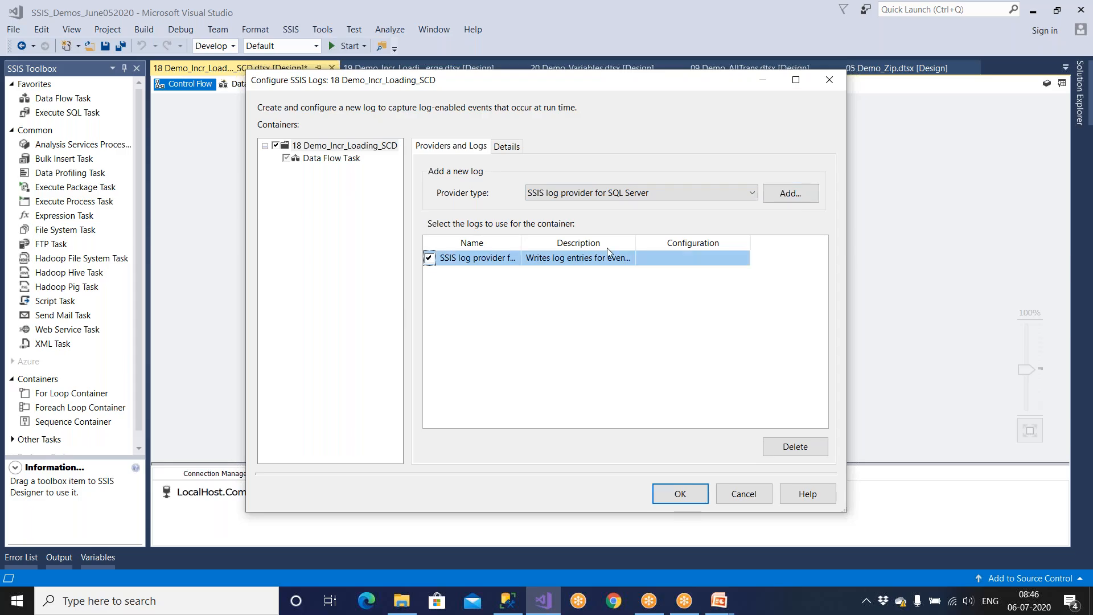
pyautogui.moveTo(635, 249); pyautogui.dragTo(679, 249)
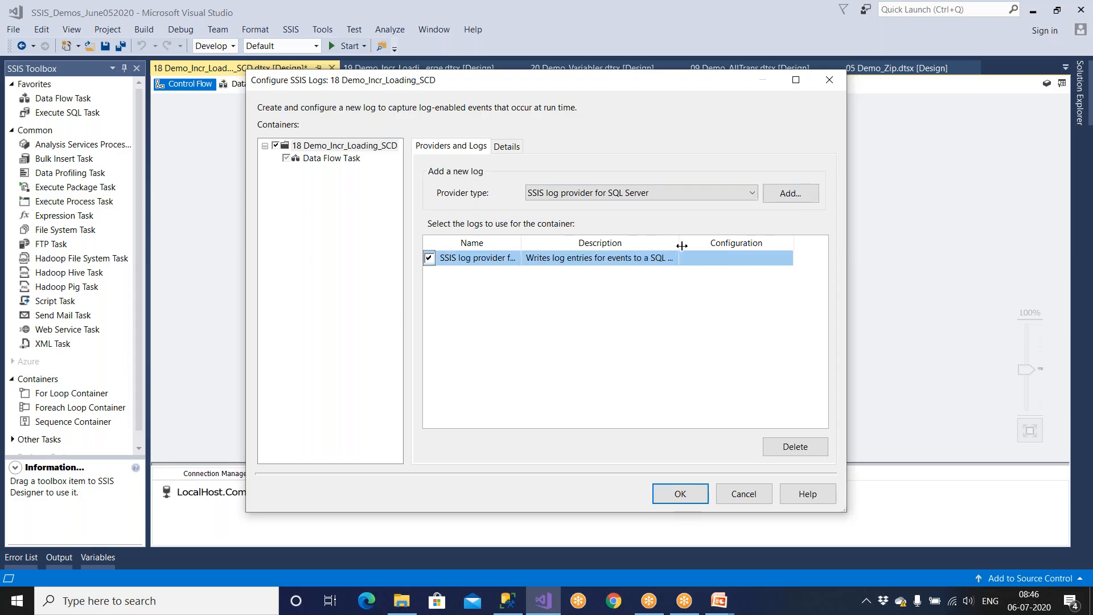
pyautogui.click(796, 80)
# Step: Create a new LocalHost.Stage_Company connection and assign it to the SQL Server log
pyautogui.click(555, 190)
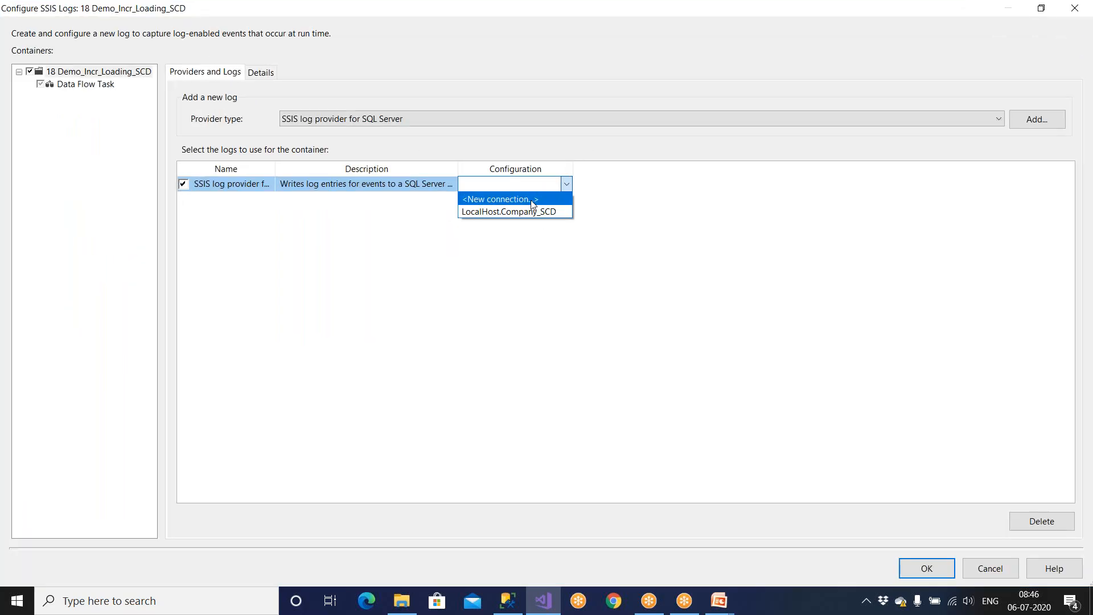
pyautogui.click(533, 202)
pyautogui.click(603, 421)
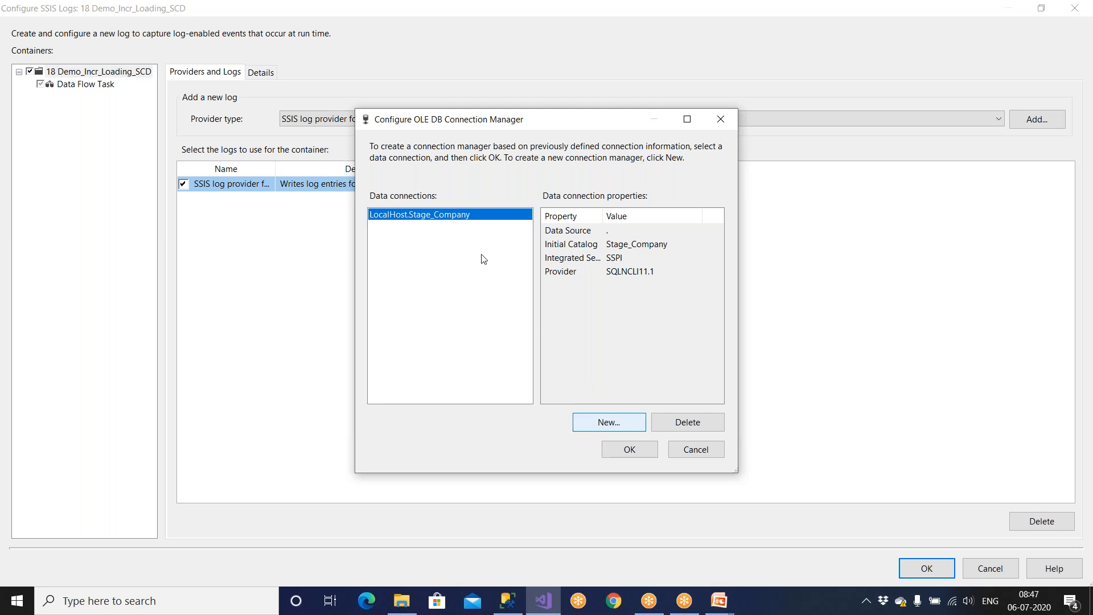
pyautogui.click(741, 338)
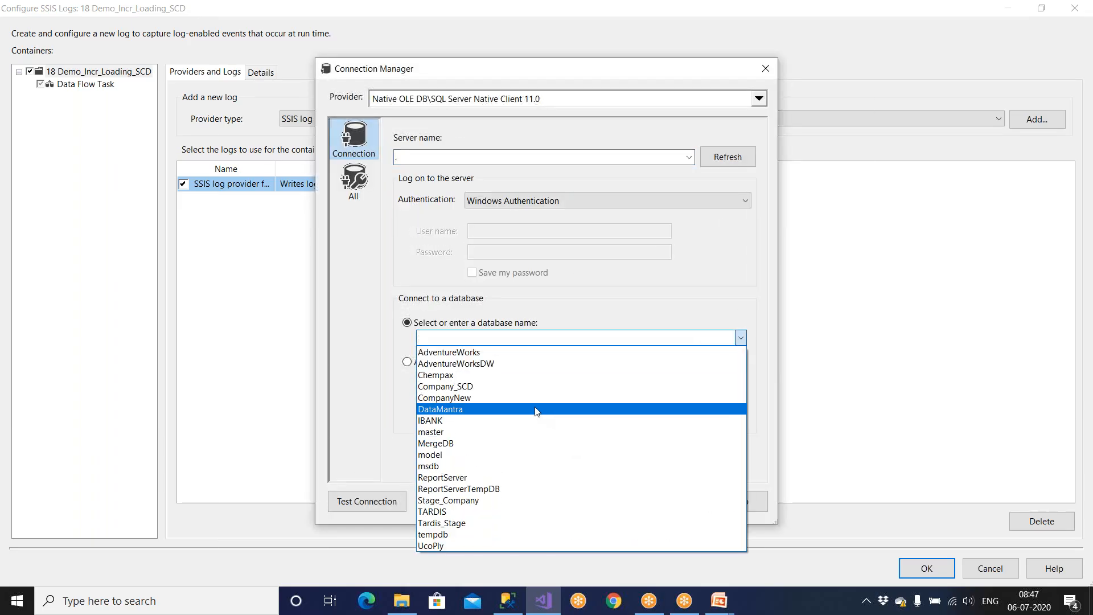
pyautogui.click(490, 499)
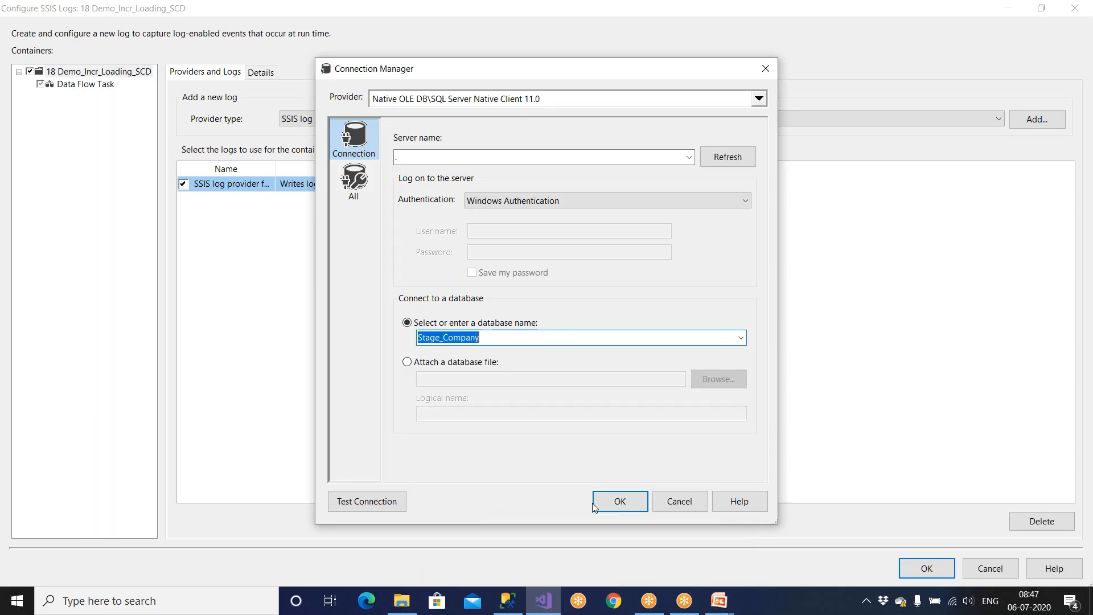
pyautogui.click(618, 504)
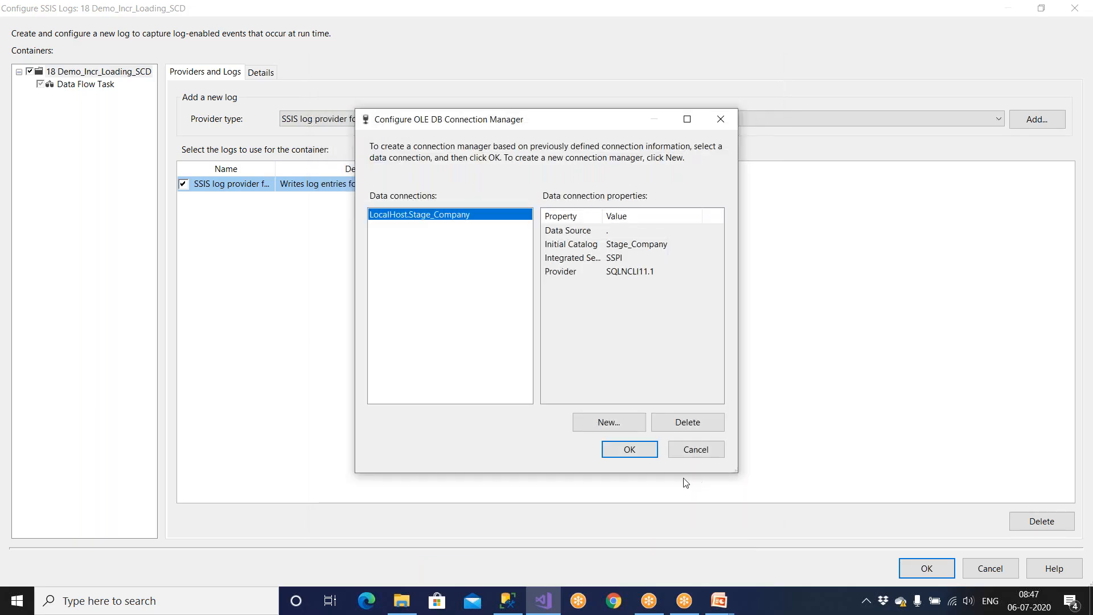
pyautogui.click(642, 453)
pyautogui.click(366, 120)
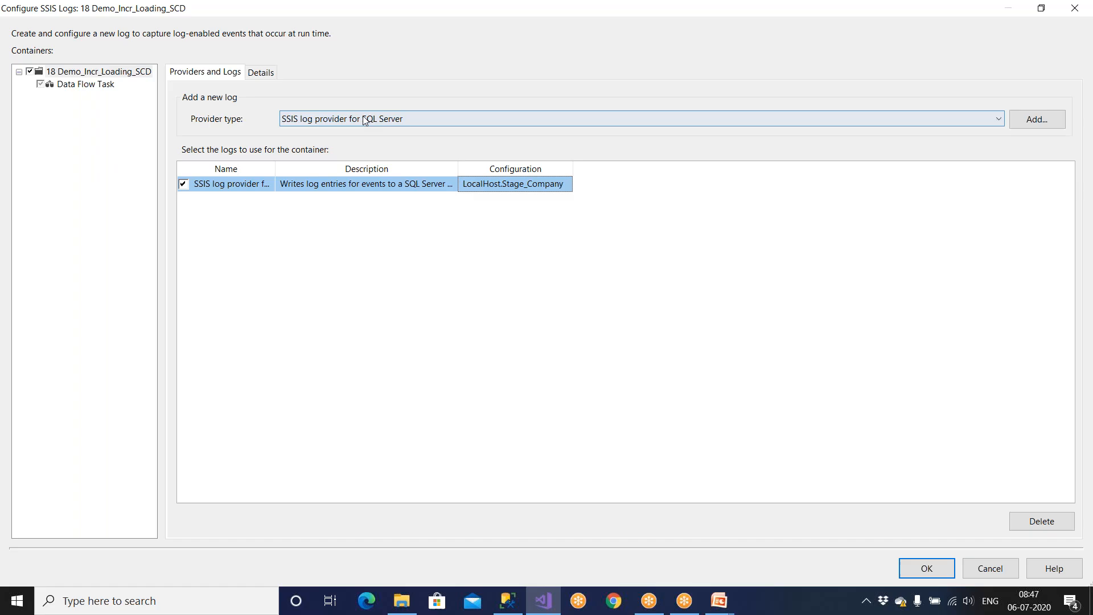
# Step: Add a Windows Event Log provider and enable it alongside the SQL Server log
pyautogui.click(367, 167)
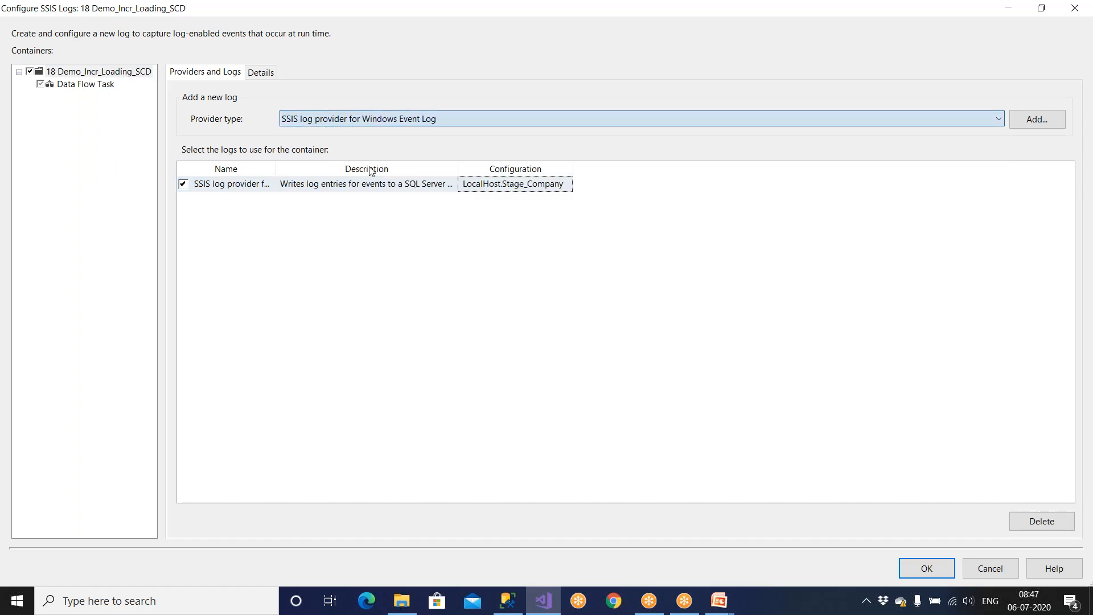
pyautogui.click(1030, 119)
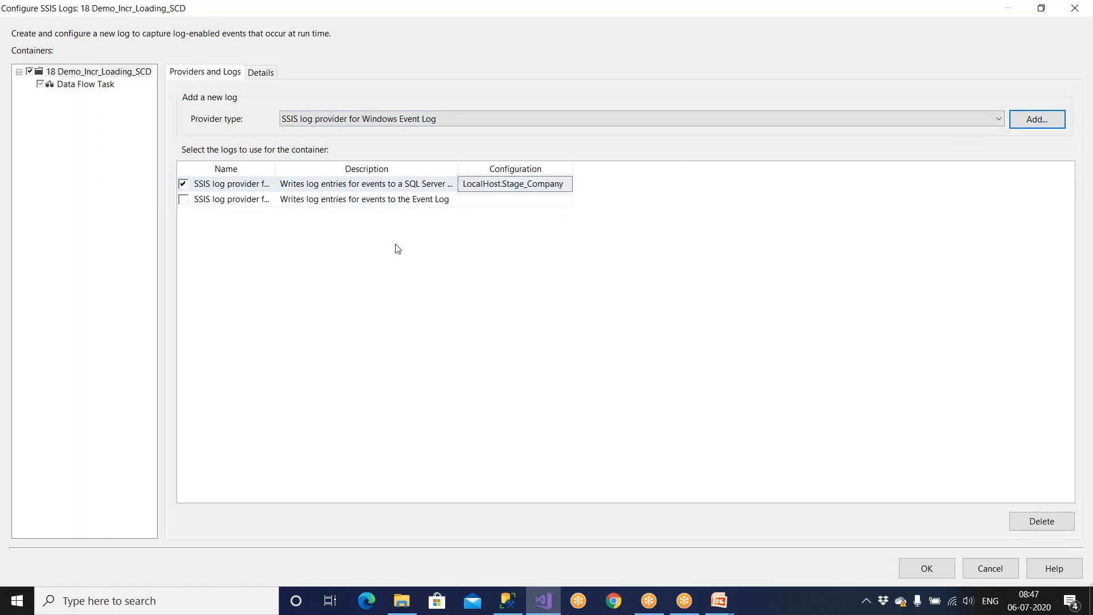
pyautogui.click(182, 200)
pyautogui.click(183, 183)
pyautogui.click(183, 199)
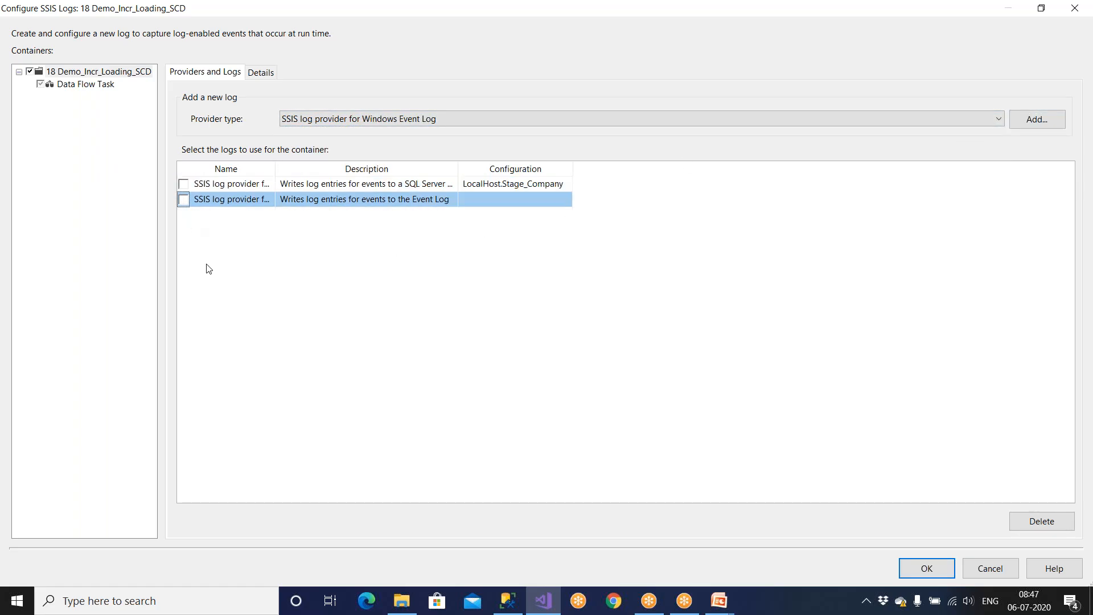
pyautogui.click(183, 184)
pyautogui.click(183, 199)
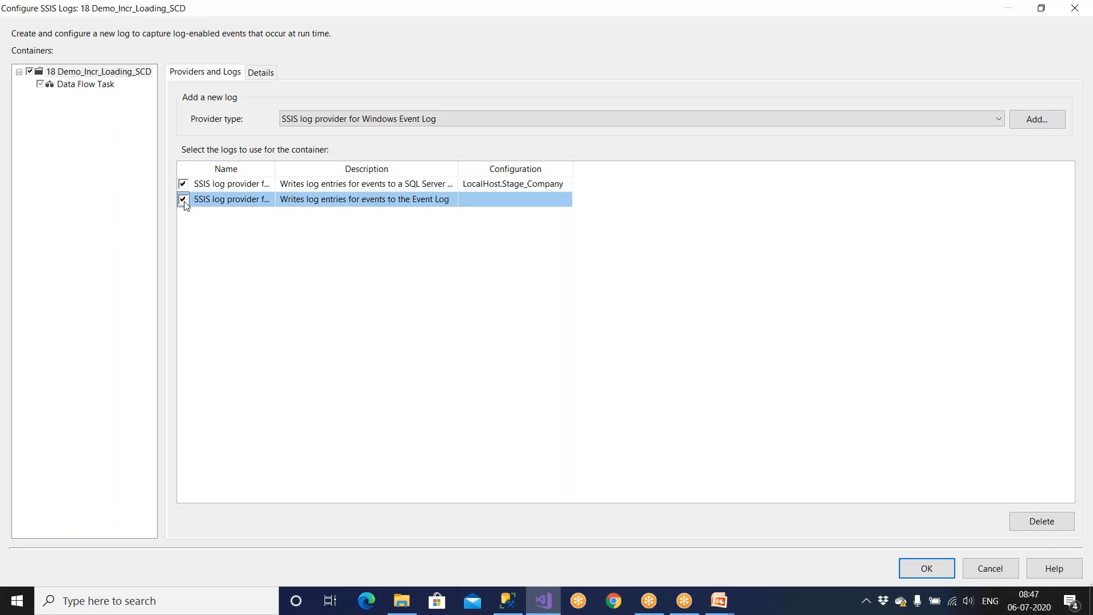
# Step: Check OnError and OnTaskFailed on the Details tab, widening the Events column
pyautogui.click(262, 76)
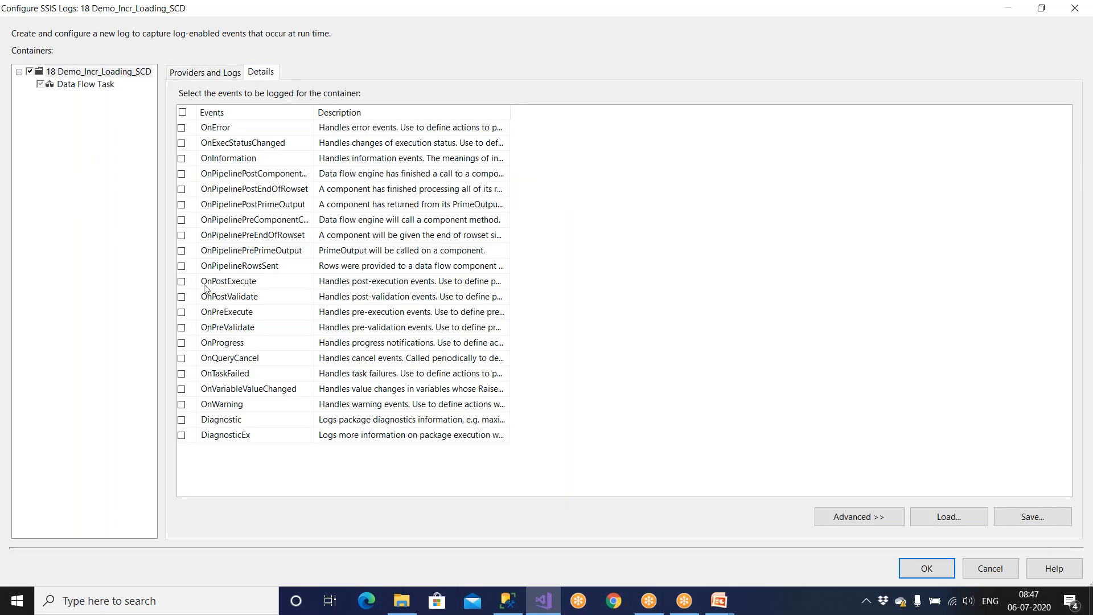
pyautogui.click(182, 127)
pyautogui.click(184, 374)
pyautogui.moveTo(323, 112); pyautogui.dragTo(415, 112)
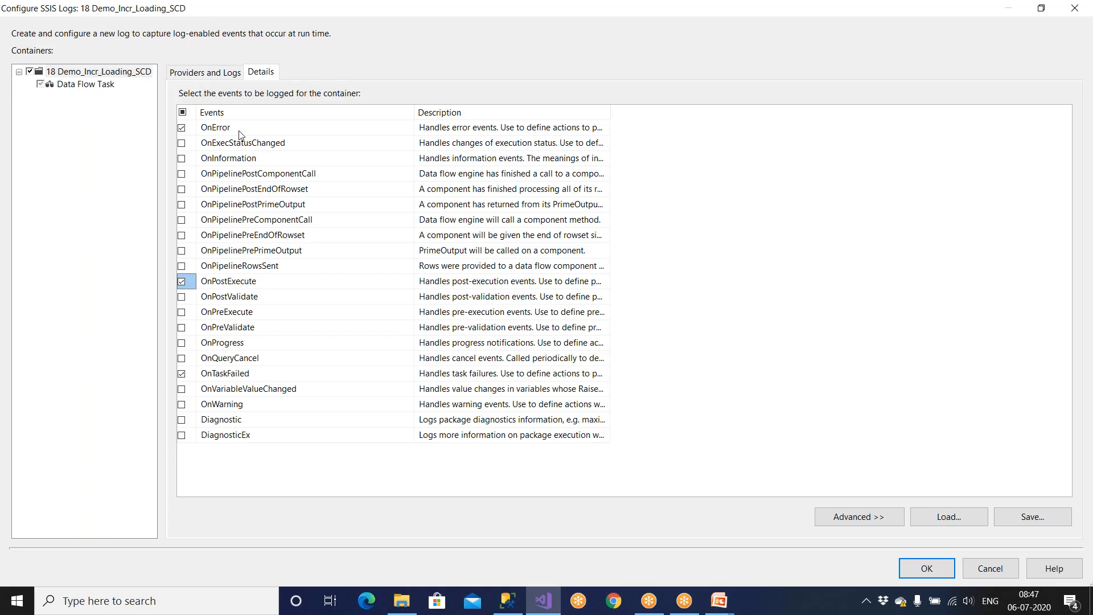
# Step: Widen the provider Name column, apply the logging setup, and save 18 Demo_Incr_Loading_SCD
pyautogui.click(199, 73)
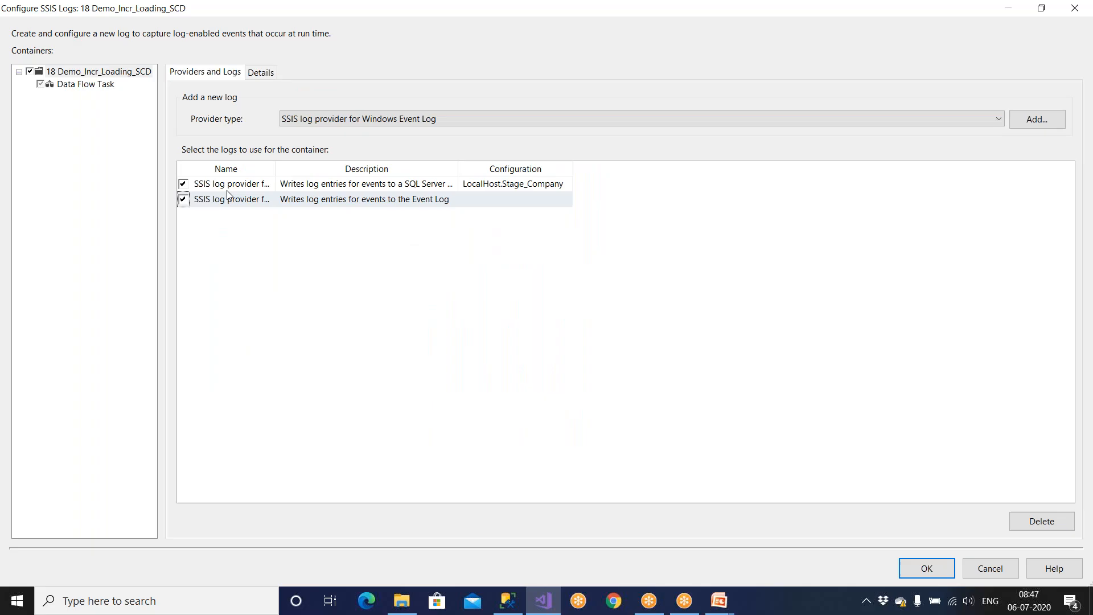
pyautogui.click(274, 168)
pyautogui.moveTo(276, 170); pyautogui.dragTo(508, 168)
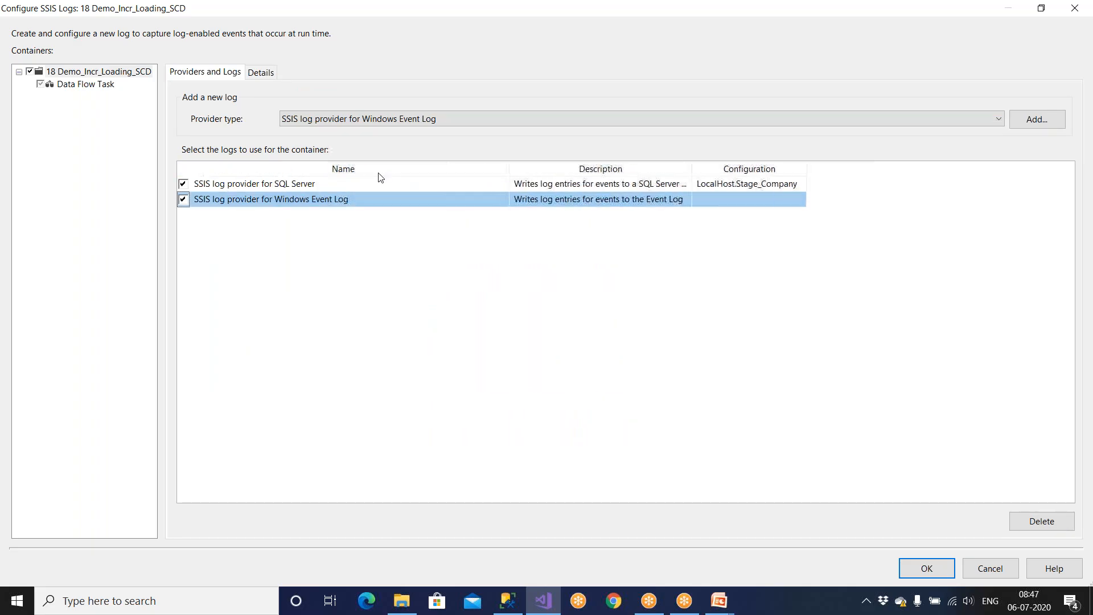
pyautogui.click(317, 184)
pyautogui.click(340, 200)
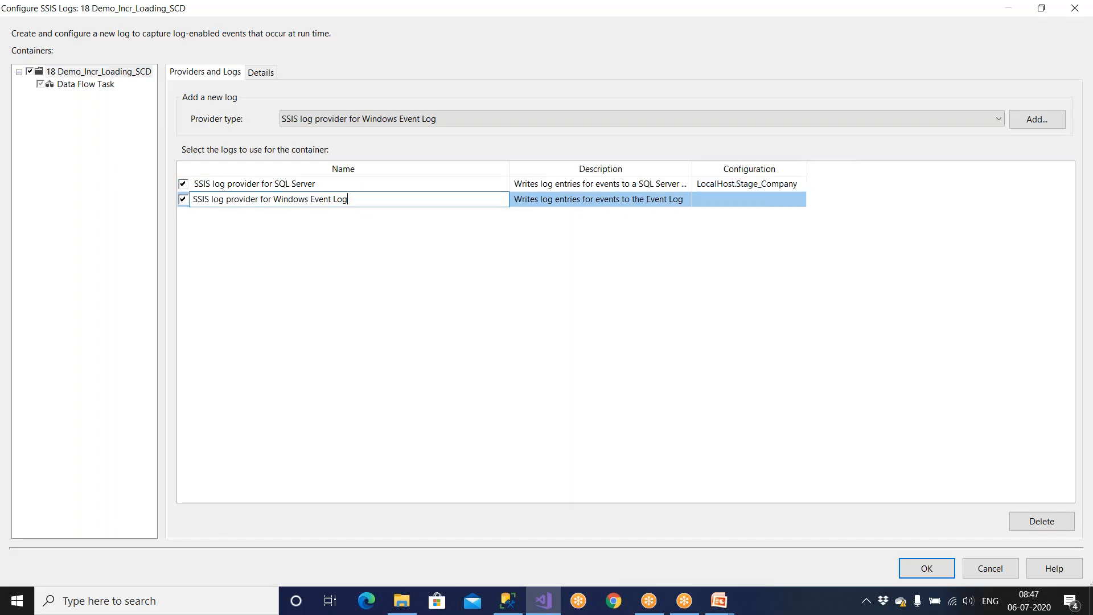
pyautogui.click(935, 575)
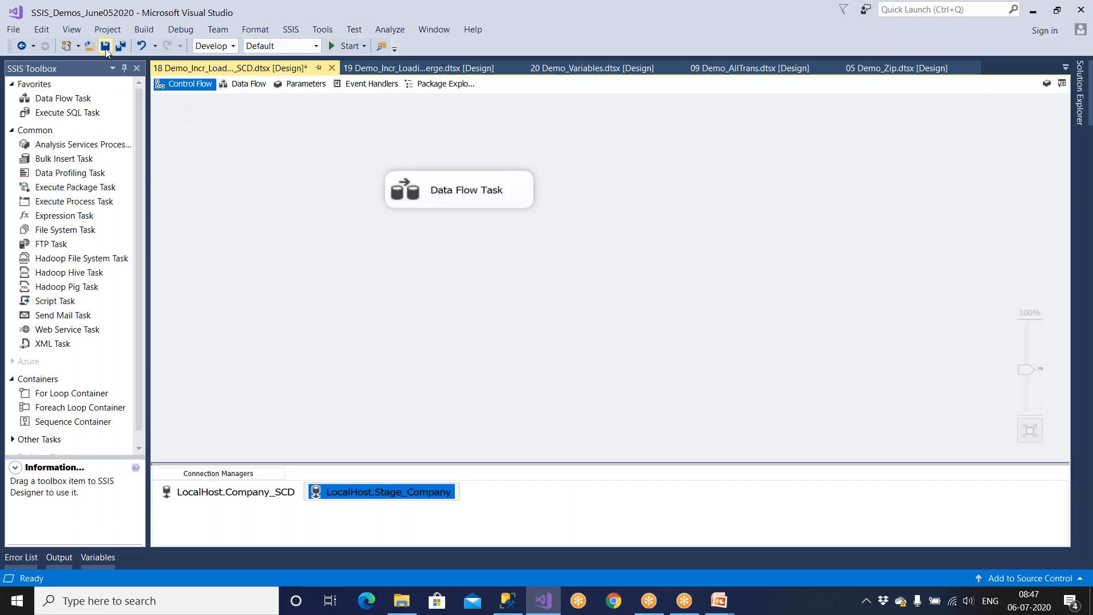
pyautogui.click(105, 47)
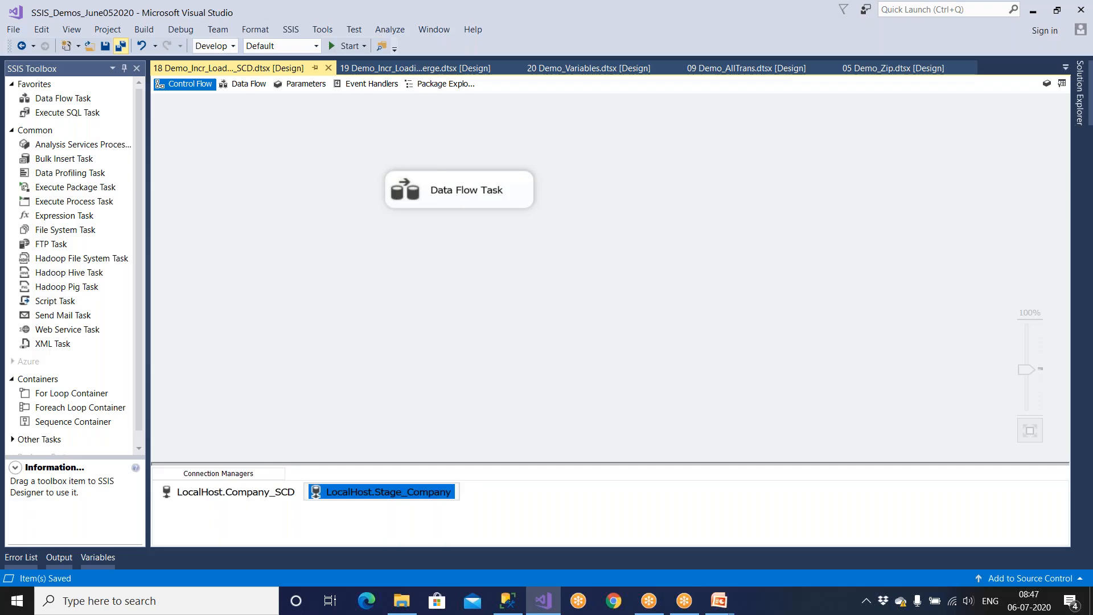
# Step: Open 17 Demo_Incr_Loading_Lkp, save, and enable logging for its package container
pyautogui.click(1085, 108)
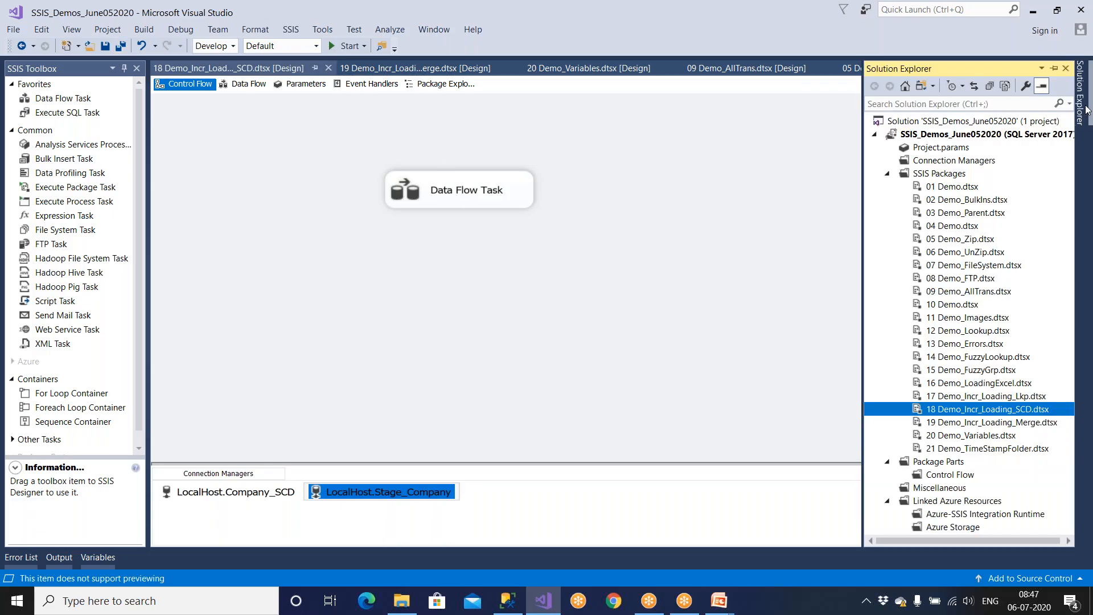
pyautogui.doubleClick(1007, 397)
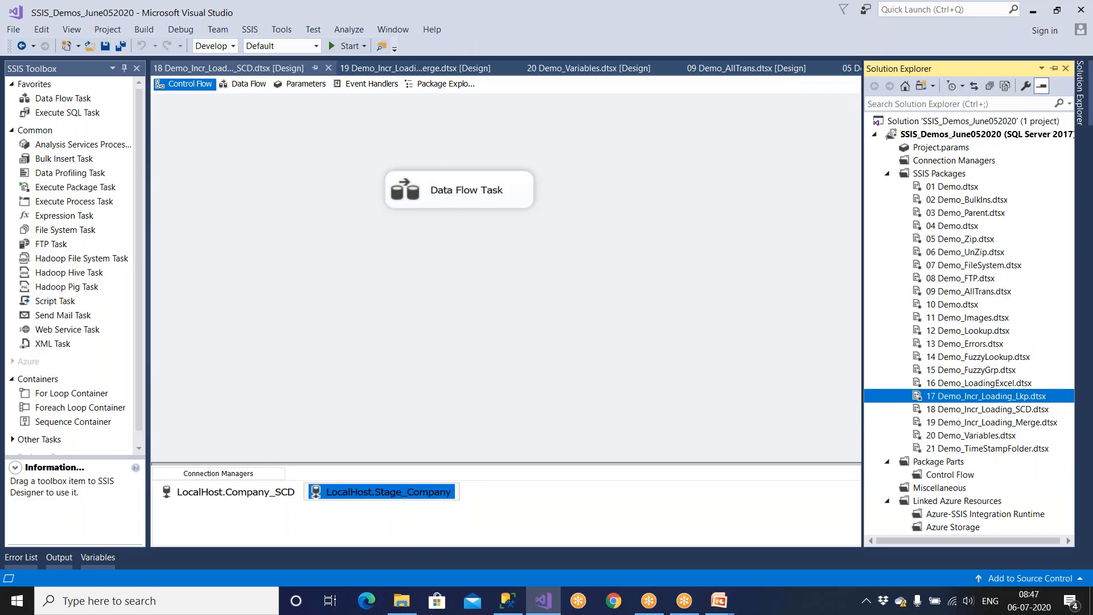
pyautogui.click(107, 46)
pyautogui.click(290, 29)
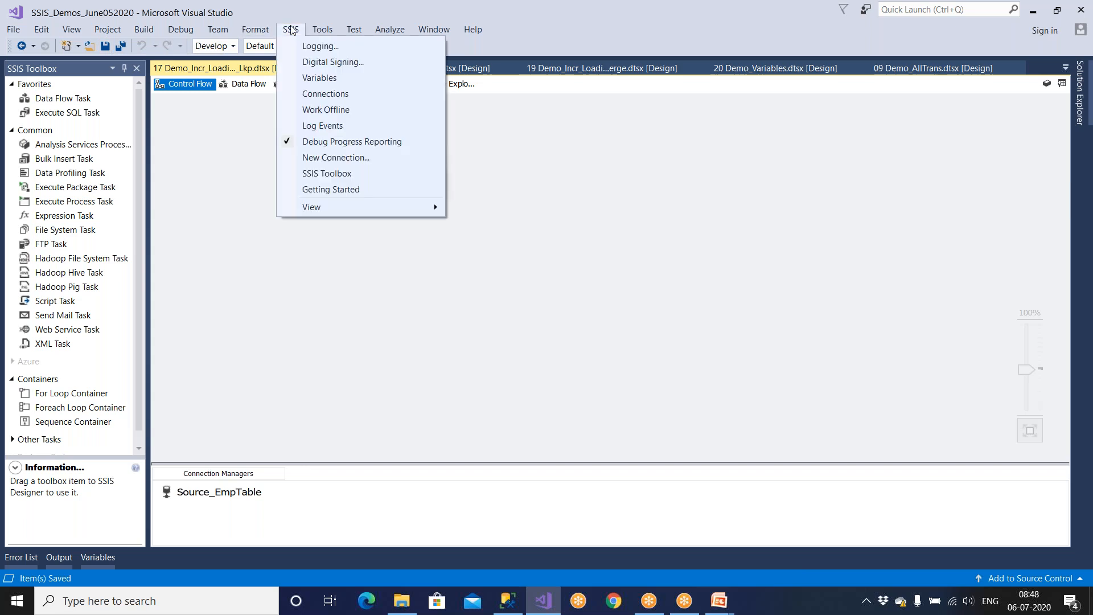
pyautogui.click(304, 45)
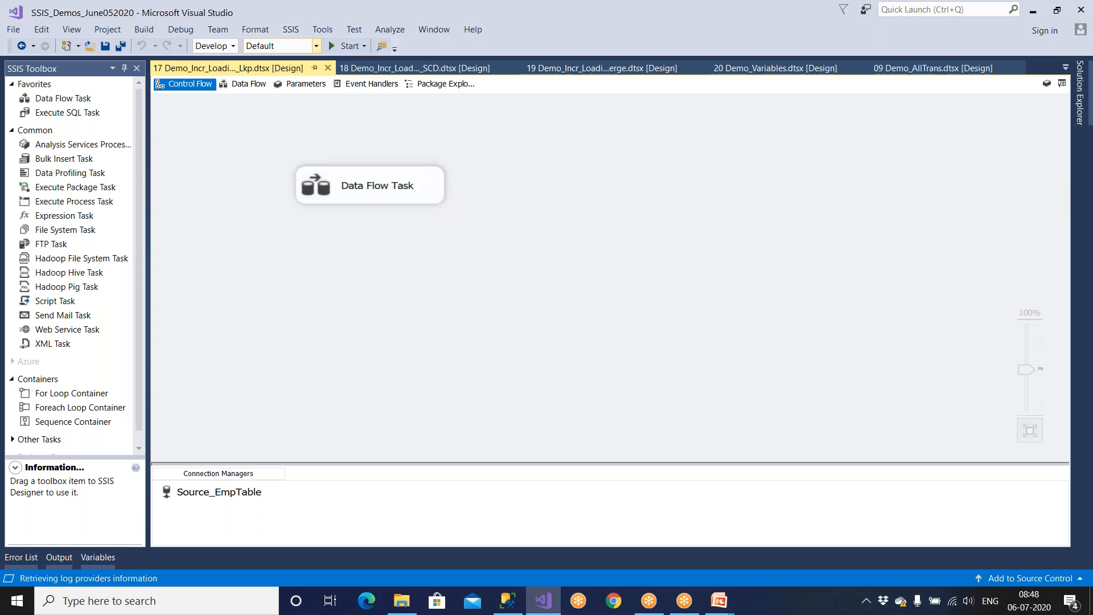
pyautogui.click(274, 146)
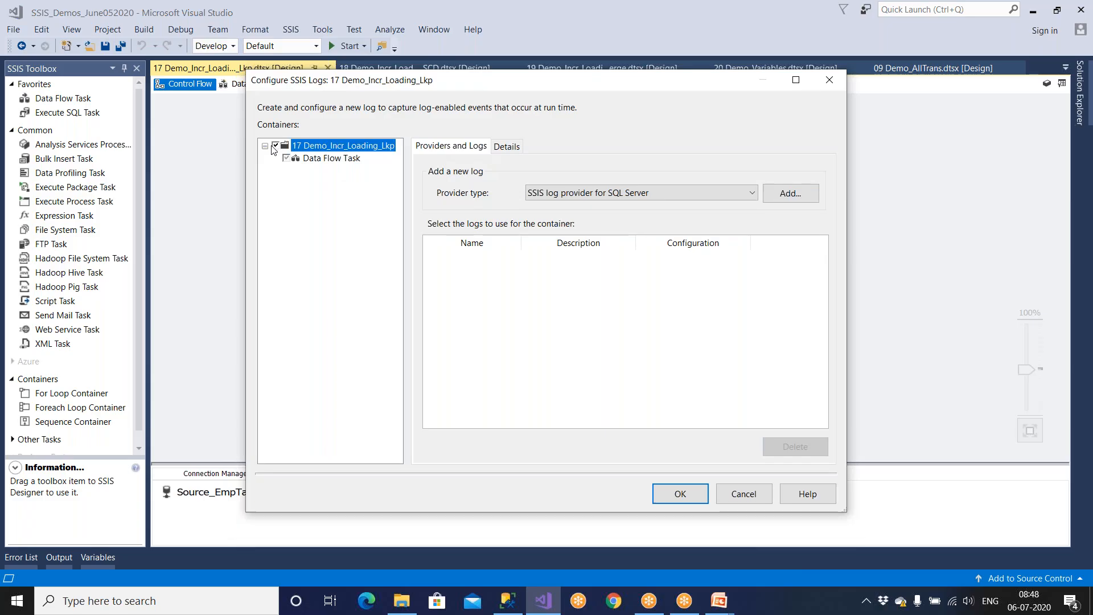
# Step: Add and enable a SQL Server log using the LocalHost.Stage_Company connection
pyautogui.click(589, 192)
pyautogui.click(597, 208)
pyautogui.click(789, 193)
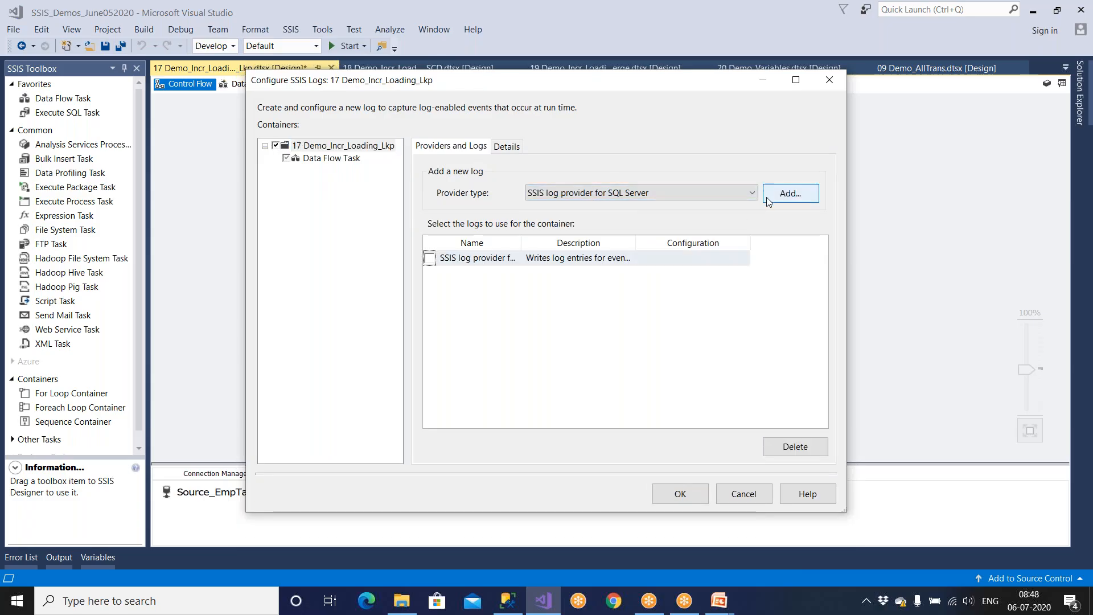
pyautogui.click(429, 259)
pyautogui.moveTo(635, 242); pyautogui.dragTo(669, 242)
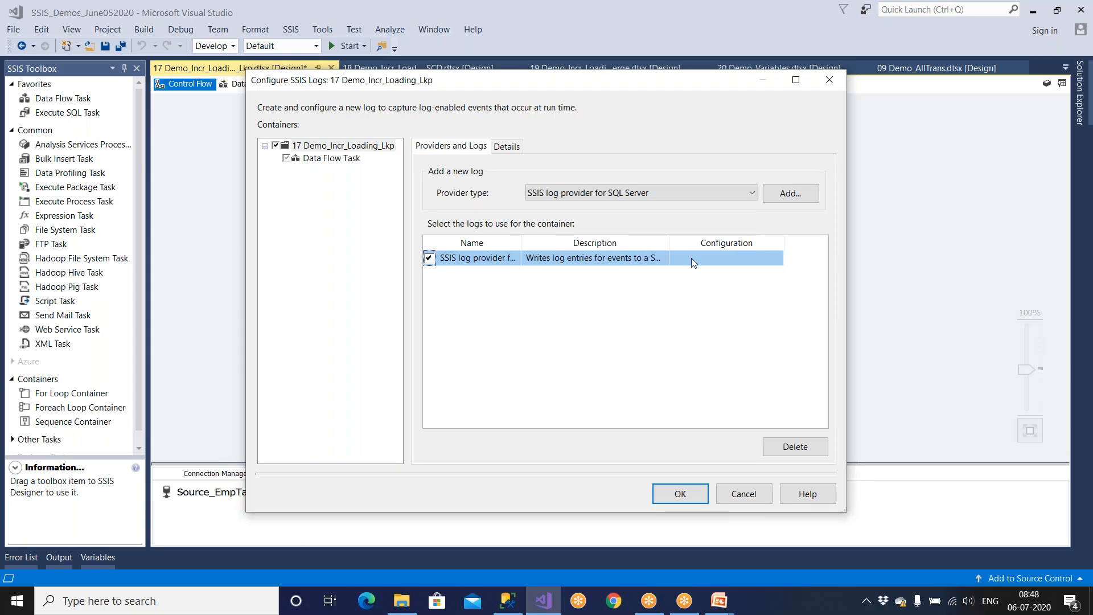
pyautogui.click(691, 258)
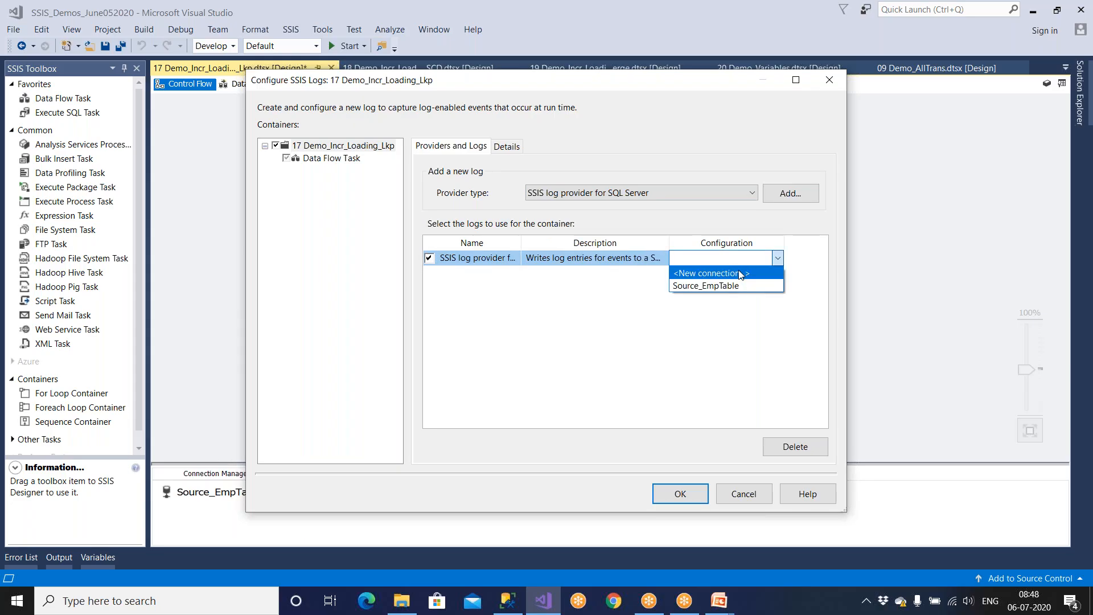
pyautogui.click(777, 259)
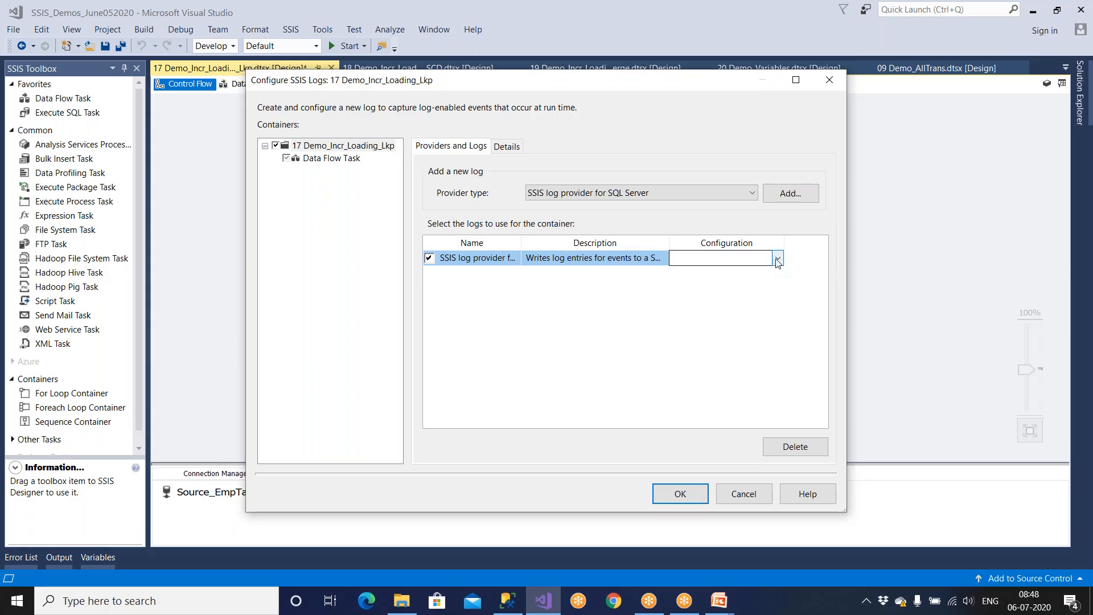
pyautogui.click(777, 259)
pyautogui.click(749, 276)
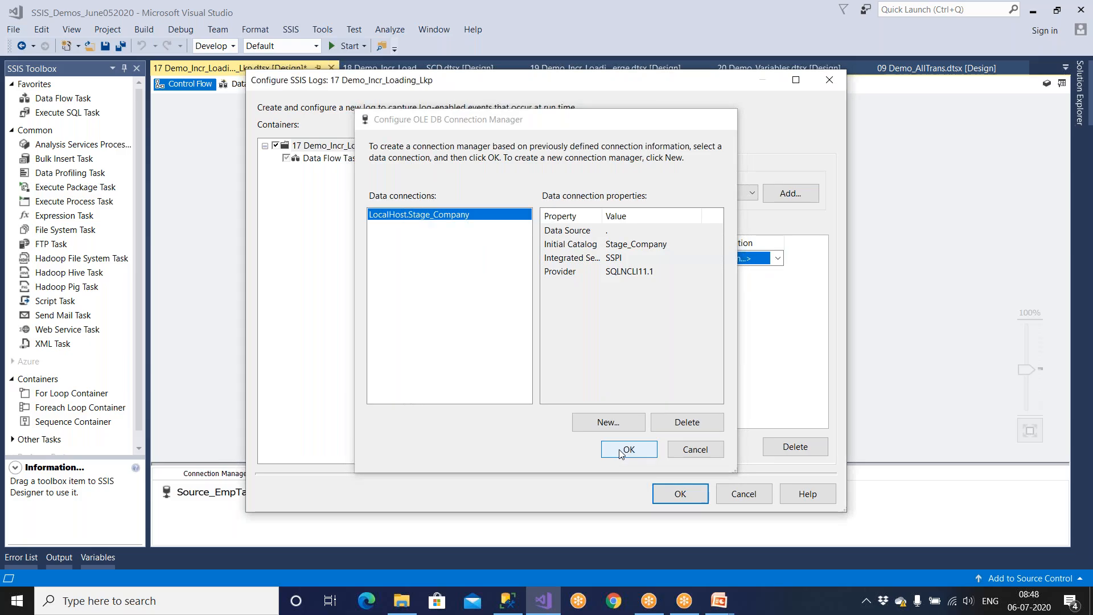
pyautogui.click(623, 449)
# Step: Add and enable a Windows Event Log provider
pyautogui.click(594, 196)
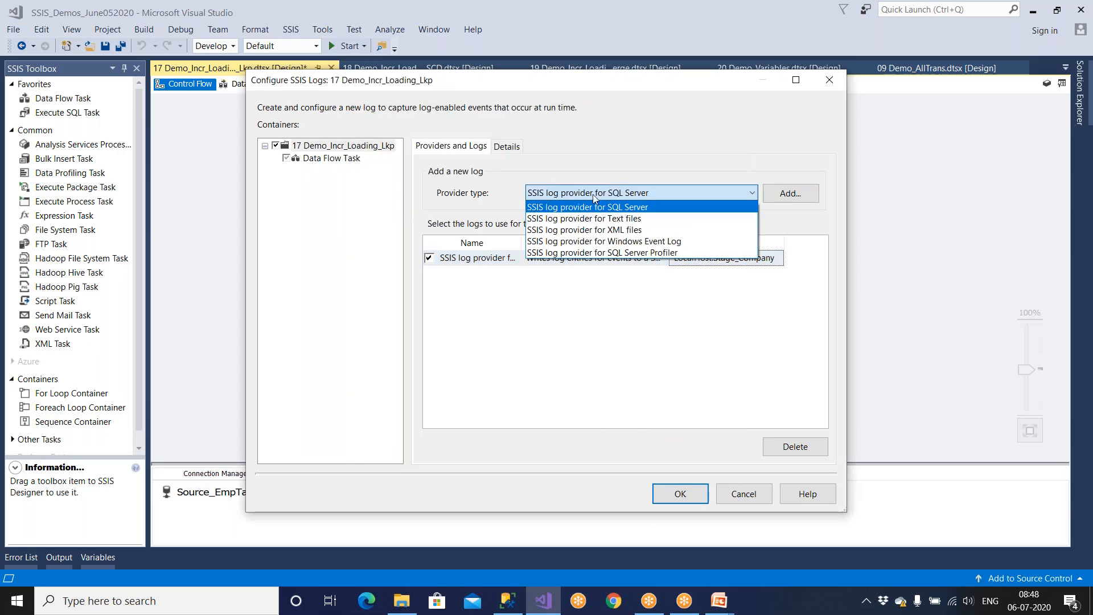
pyautogui.click(606, 241)
pyautogui.click(786, 195)
pyautogui.click(429, 273)
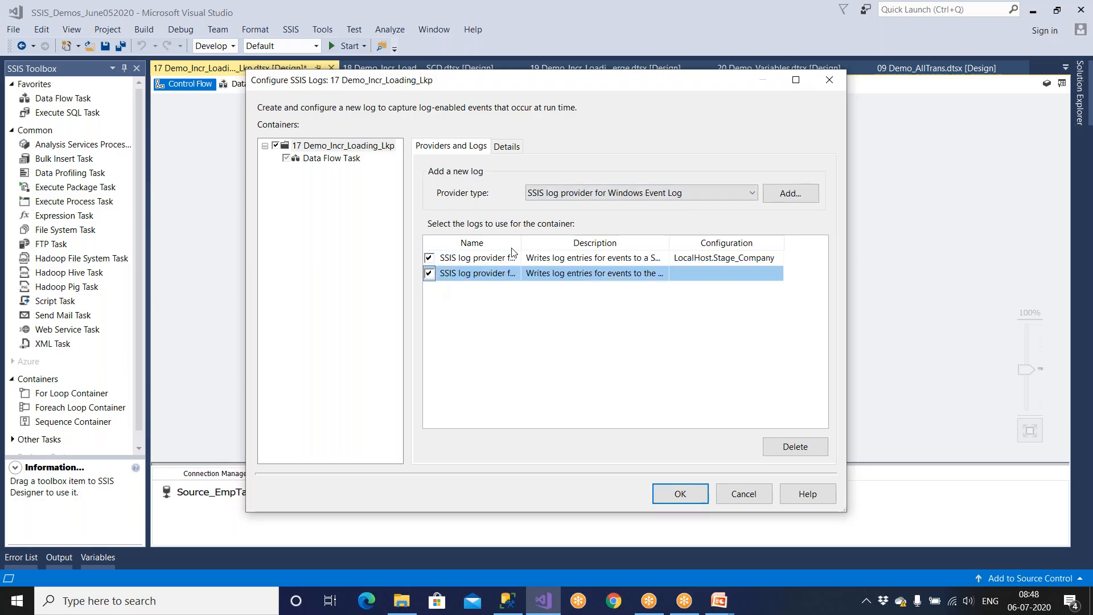
pyautogui.moveTo(521, 243); pyautogui.dragTo(612, 243)
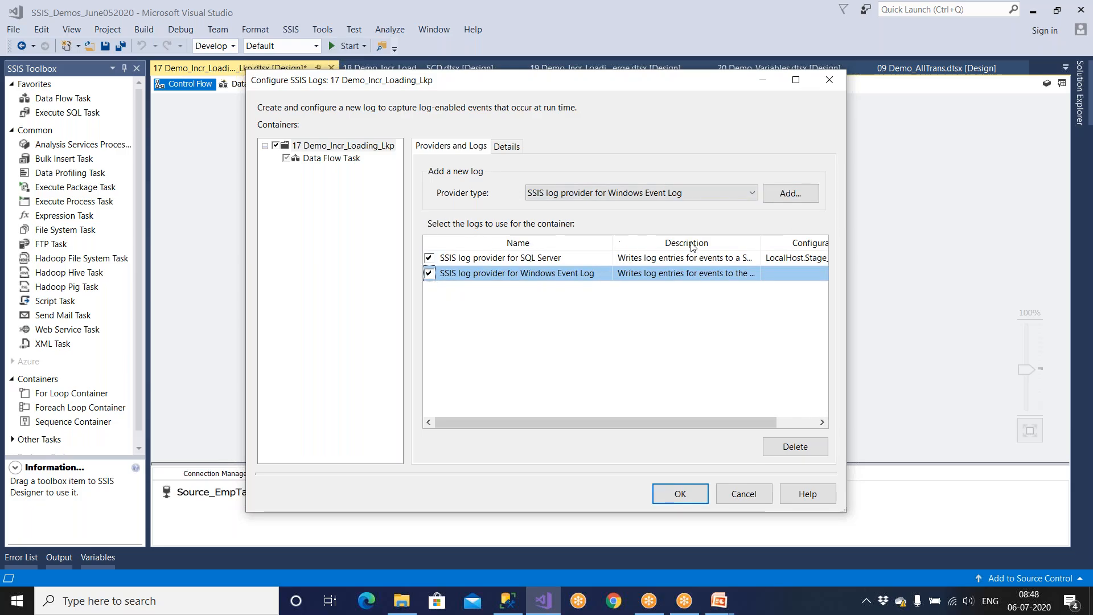
# Step: Maximize the dialog and widen the Description column to read both providers fully
pyautogui.click(797, 80)
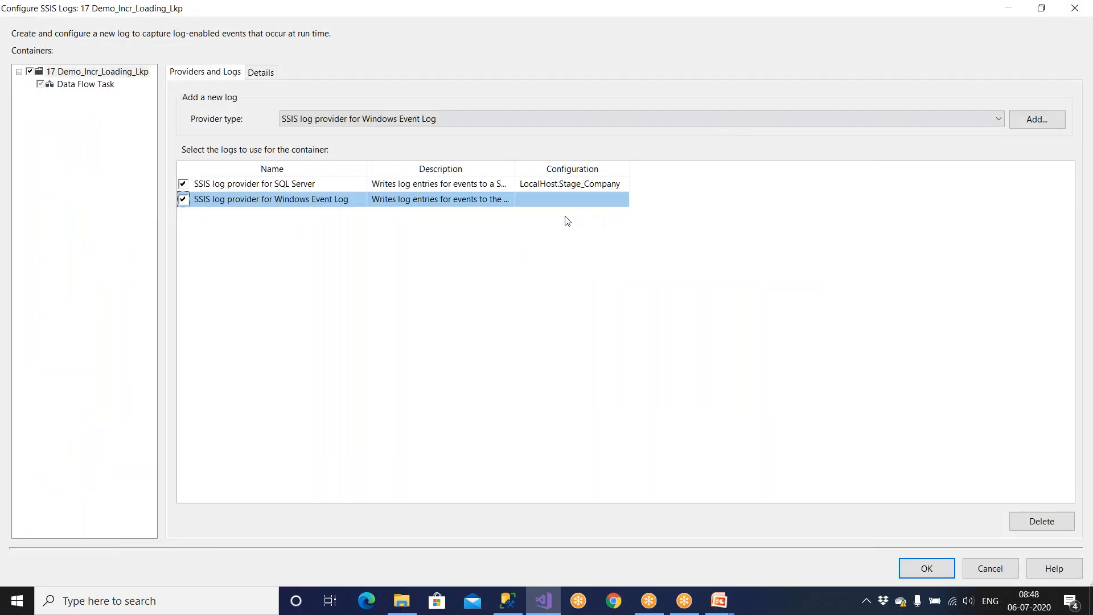
pyautogui.moveTo(515, 169); pyautogui.dragTo(648, 169)
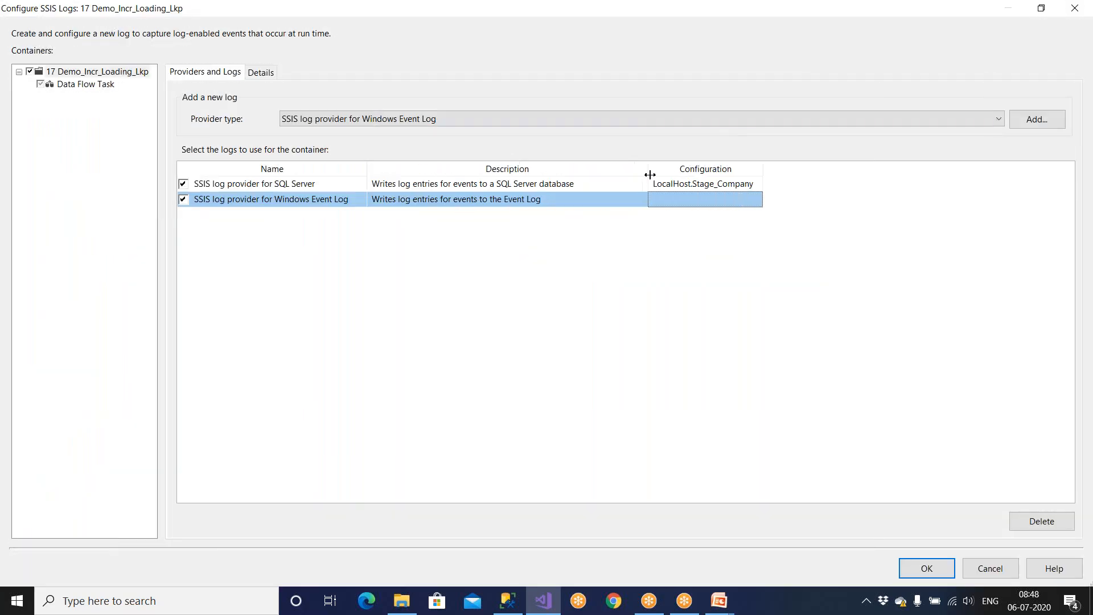
pyautogui.click(550, 187)
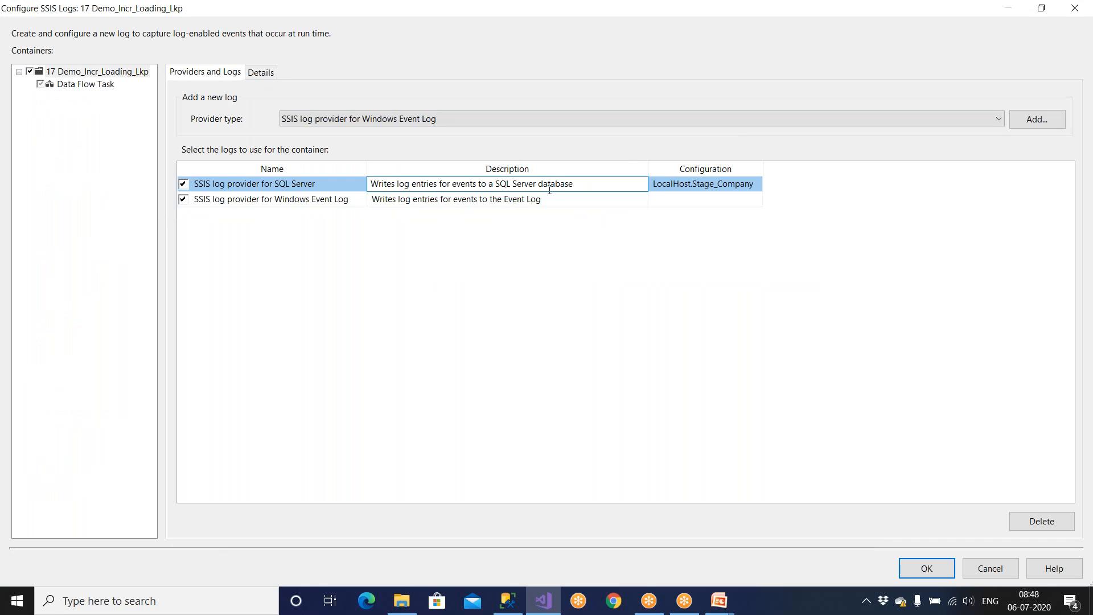
pyautogui.click(546, 202)
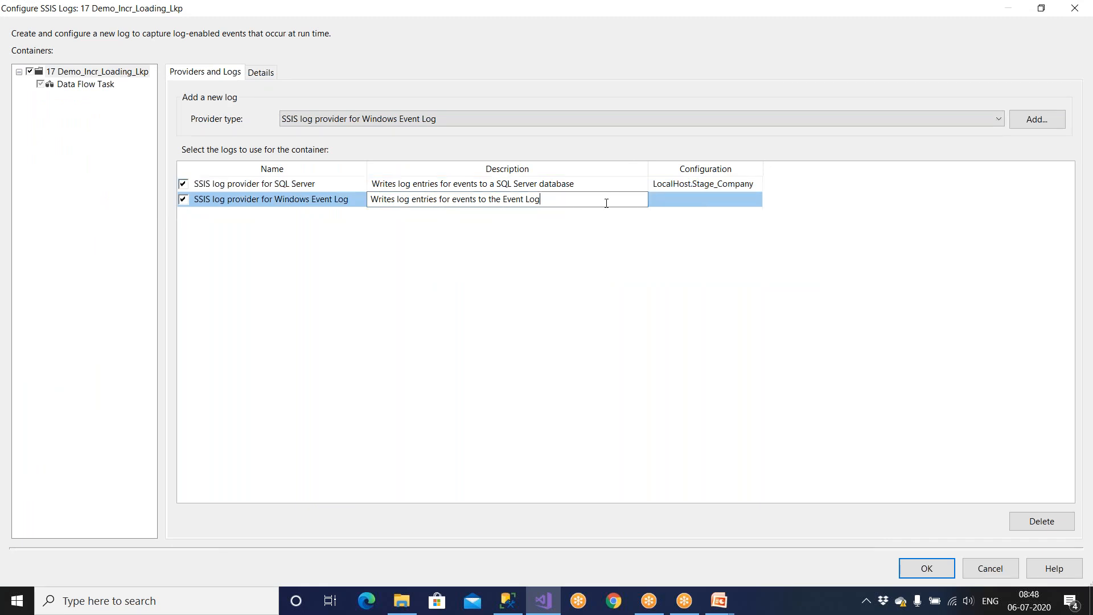
pyautogui.click(266, 76)
# Step: Check OnError, OnTaskFailed and OnPostExecute events for logging
pyautogui.click(182, 128)
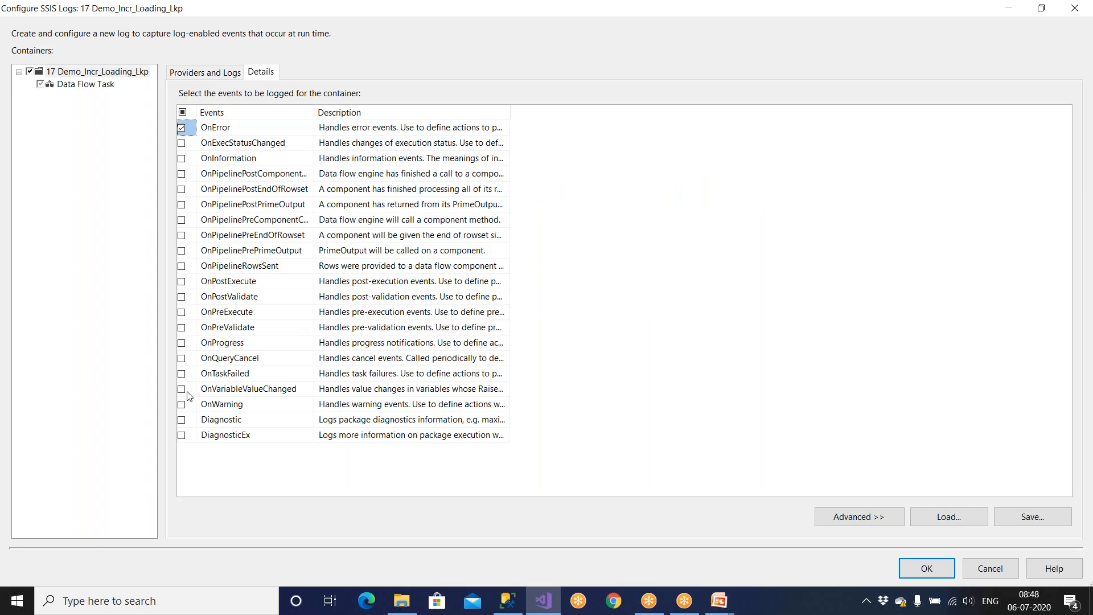
pyautogui.click(182, 374)
pyautogui.click(184, 282)
# Step: Review the provider type list without changes and confirm the logging configuration
pyautogui.click(223, 74)
pyautogui.click(456, 118)
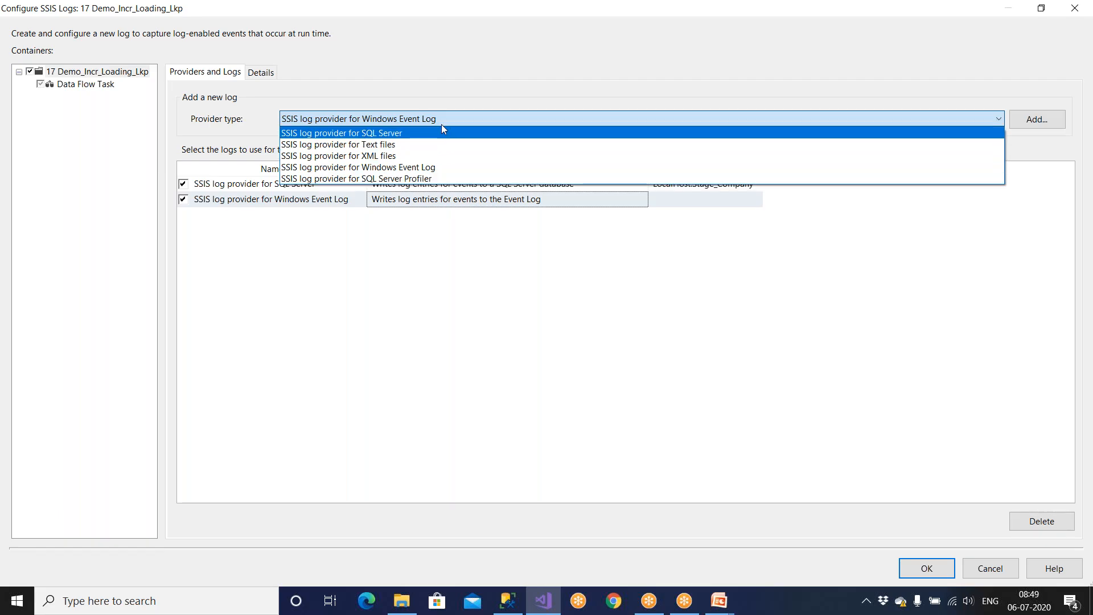
pyautogui.click(273, 74)
pyautogui.click(251, 79)
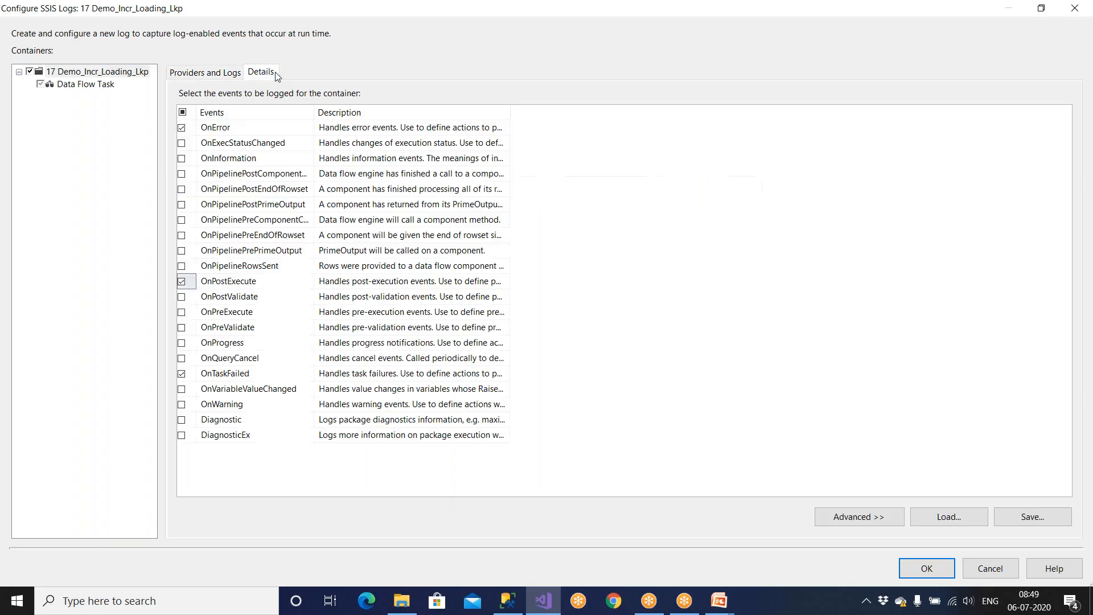
pyautogui.click(206, 75)
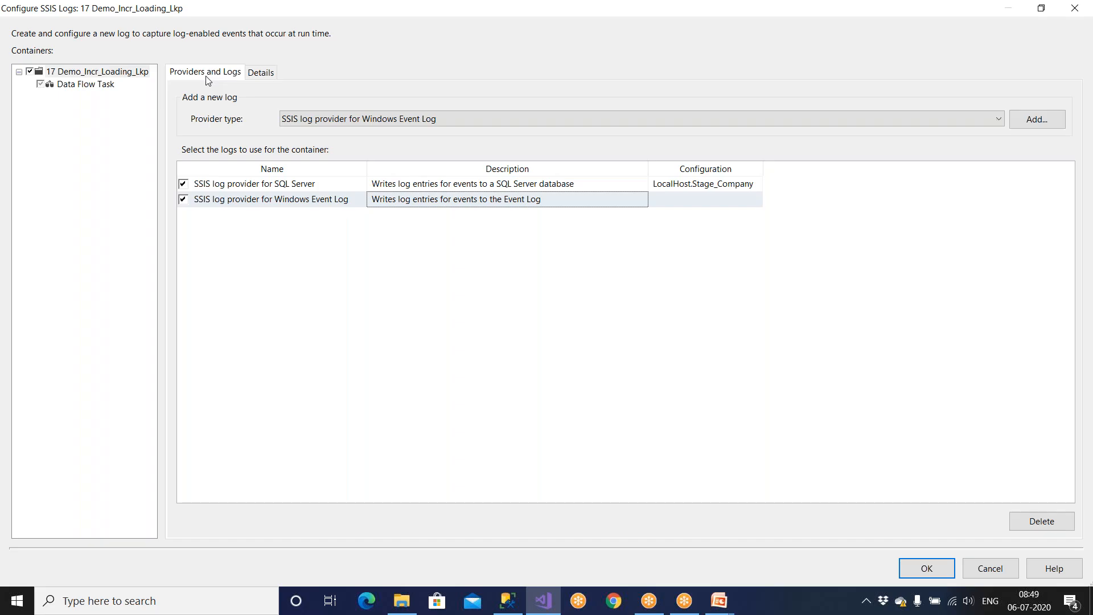
pyautogui.click(318, 119)
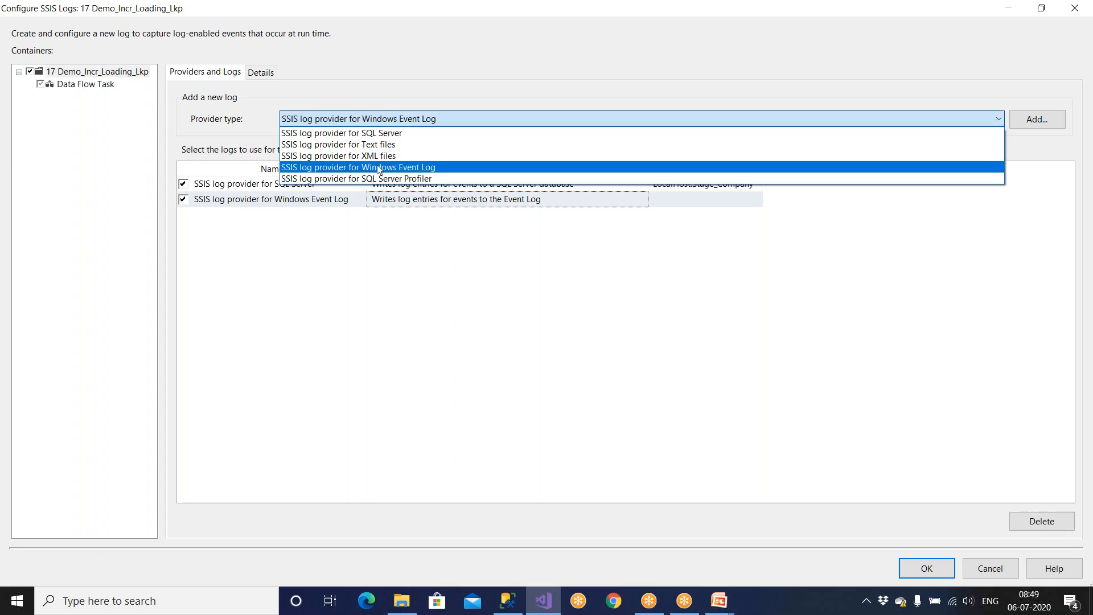
pyautogui.click(384, 117)
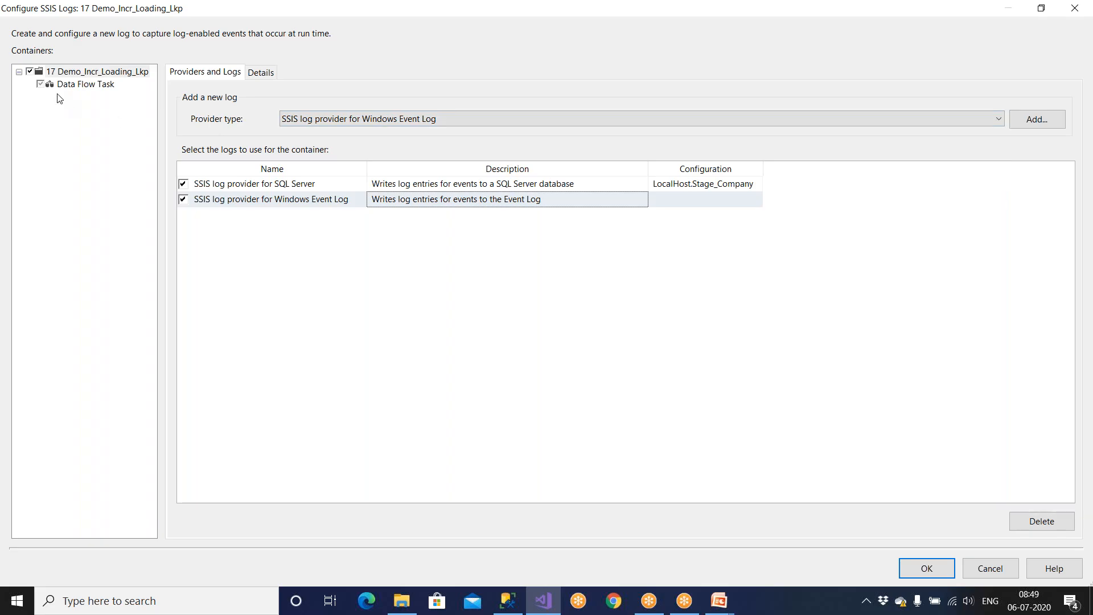
pyautogui.click(263, 74)
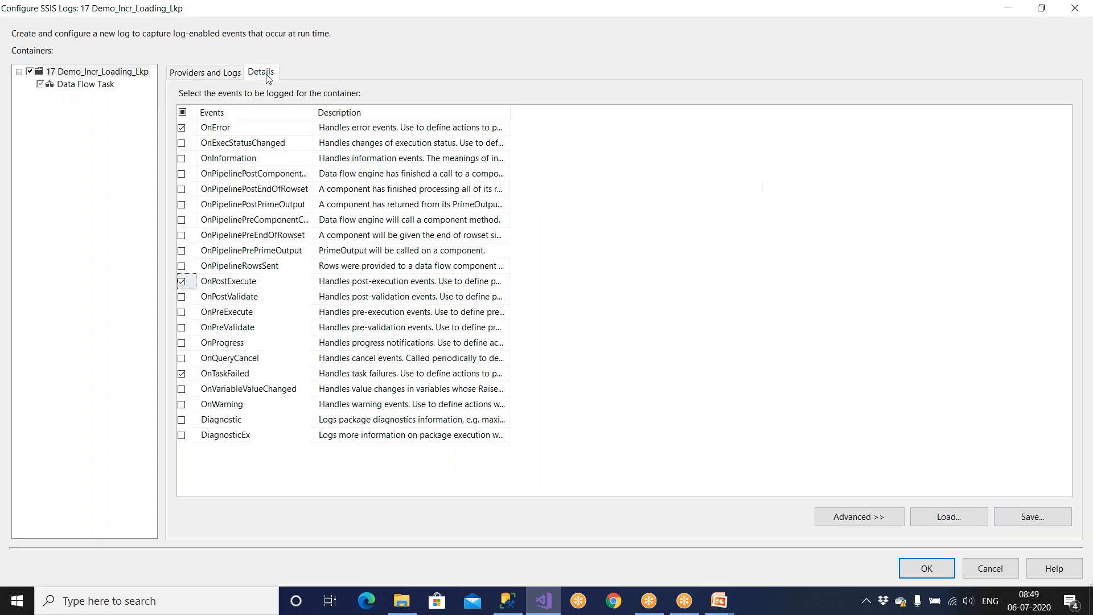
pyautogui.click(919, 568)
# Step: Save 17 Demo_Incr_Loading_Lkp, view its Event Handlers, and reopen SSIS Logging
pyautogui.click(103, 48)
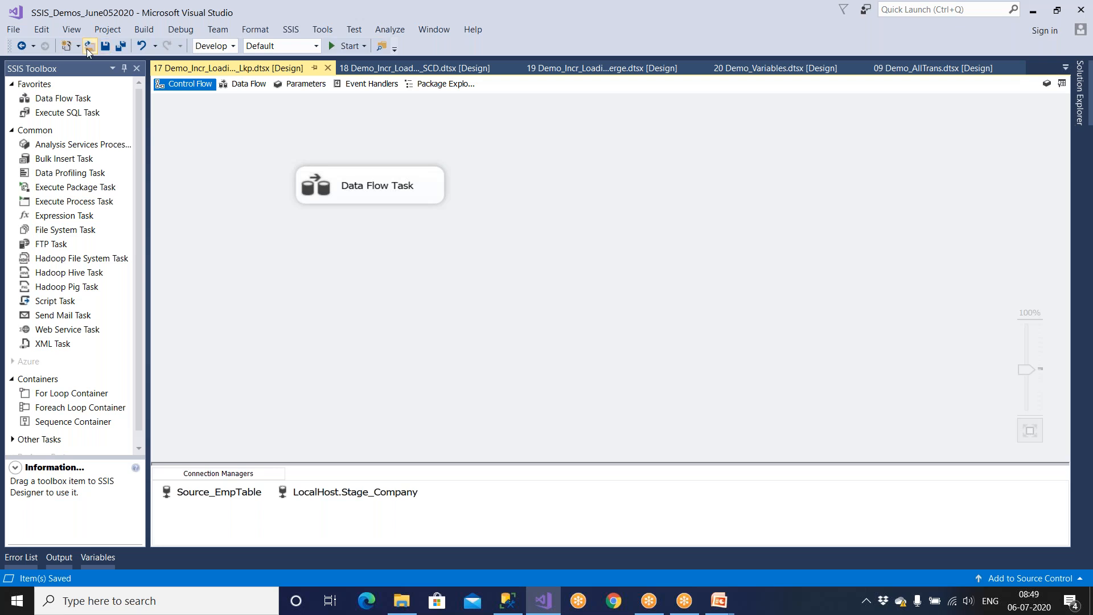
pyautogui.click(377, 83)
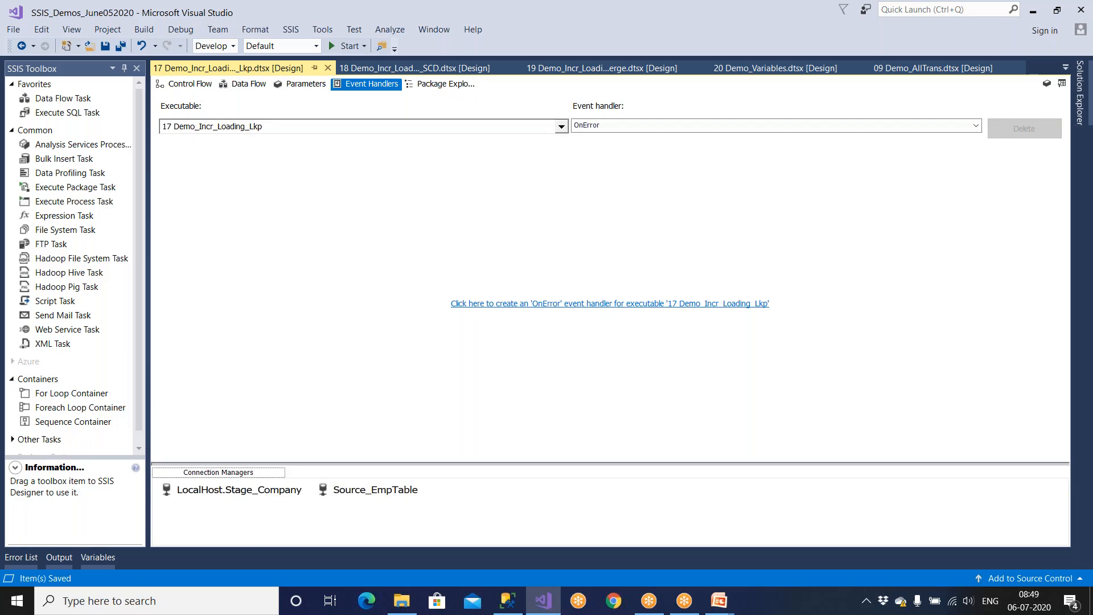
pyautogui.click(291, 31)
pyautogui.click(320, 46)
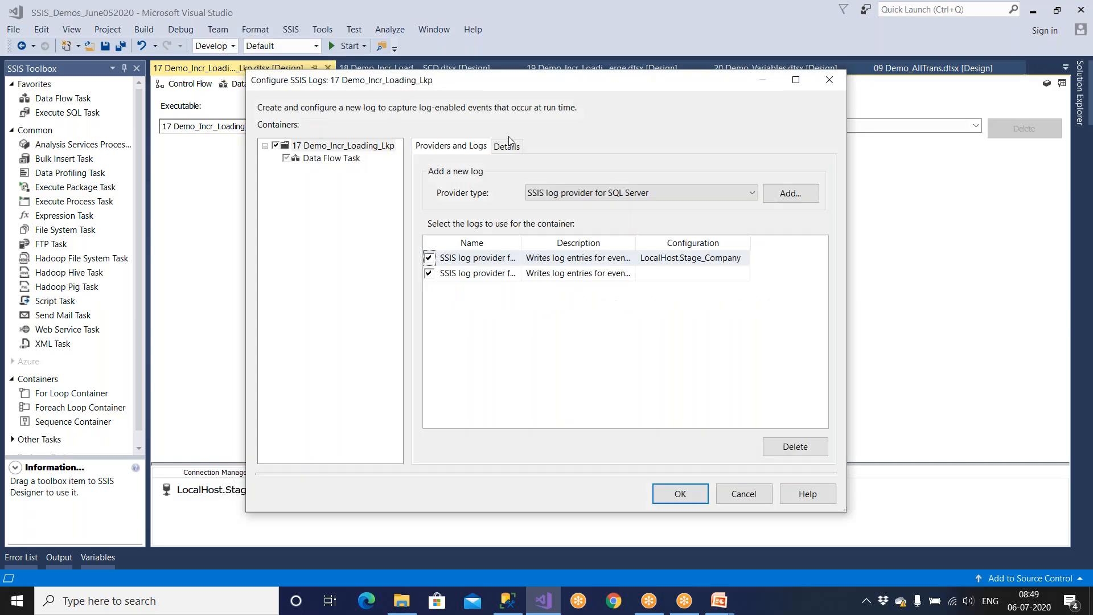
# Step: Review the selected events and log providers, cancelling the logging dialog twice unchanged
pyautogui.click(506, 146)
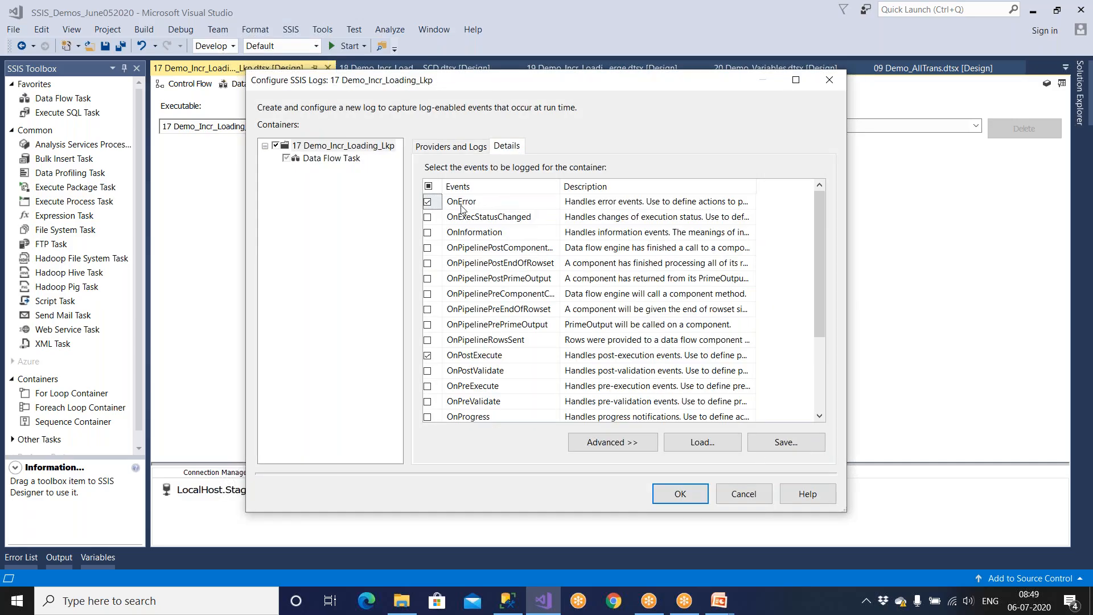
pyautogui.click(726, 490)
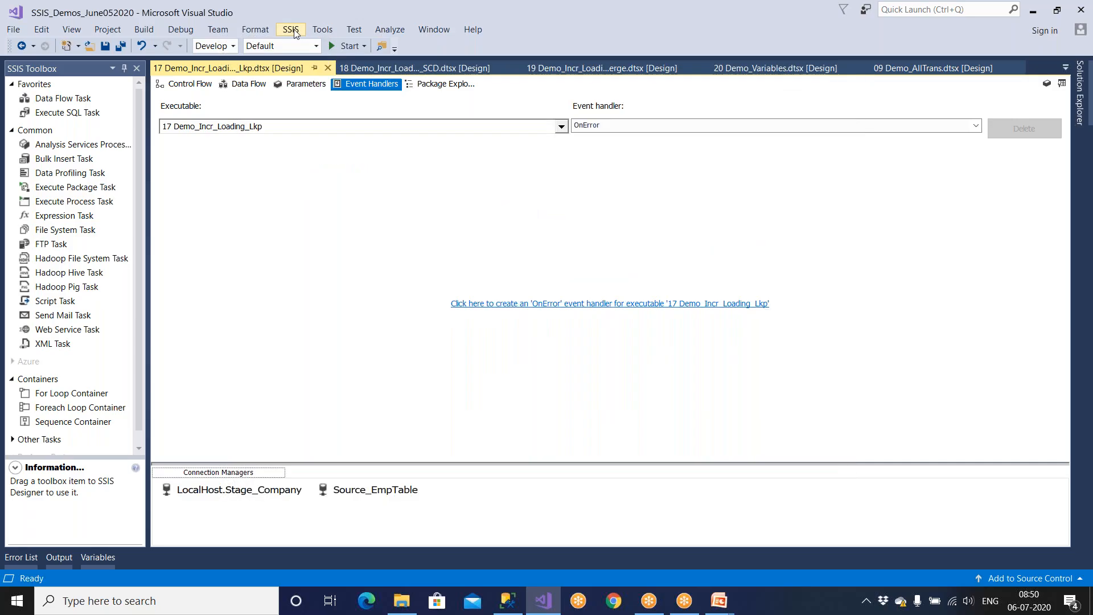
pyautogui.click(291, 29)
pyautogui.click(310, 44)
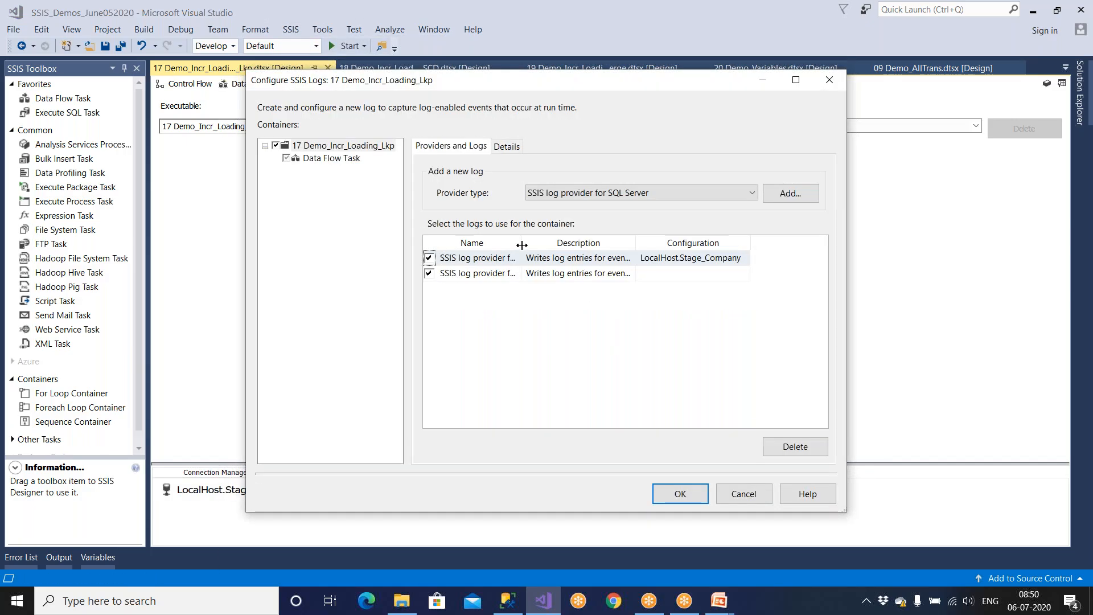
pyautogui.doubleClick(522, 244)
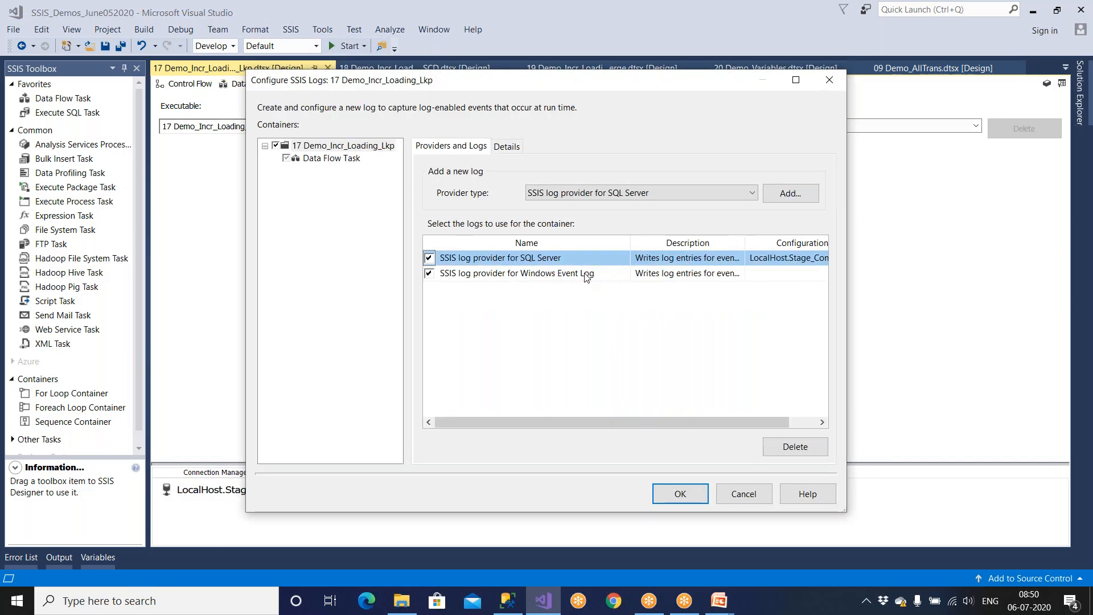
pyautogui.click(508, 147)
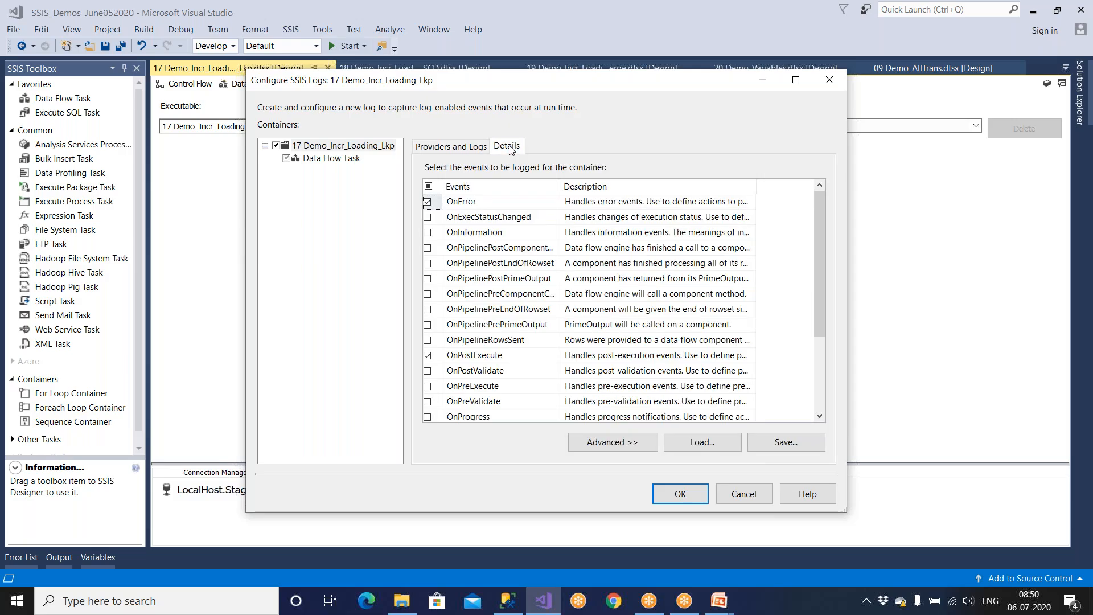
pyautogui.click(454, 147)
pyautogui.click(529, 274)
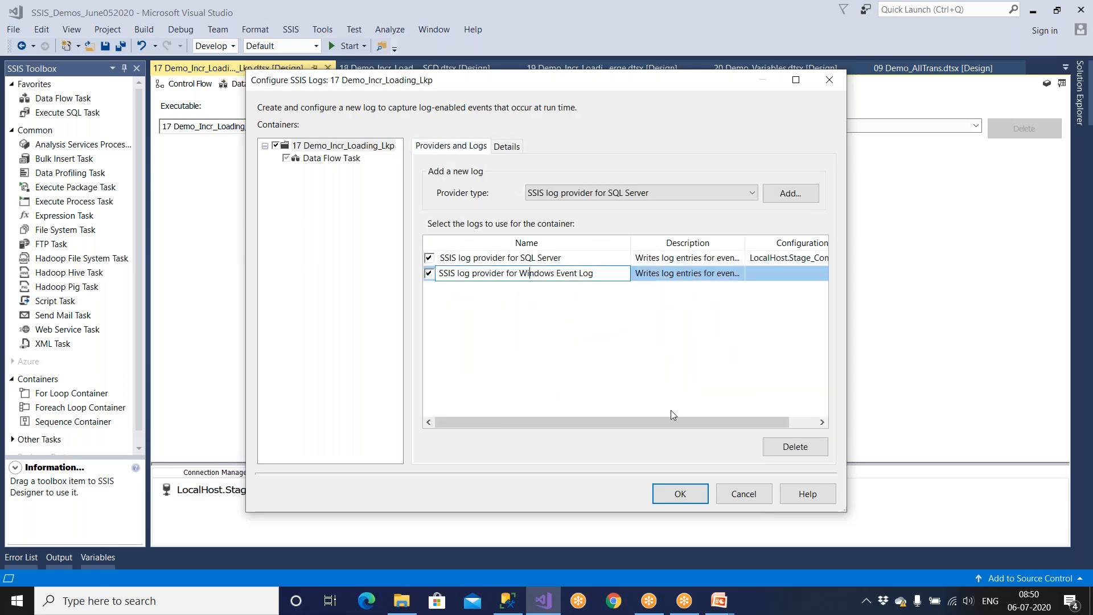
pyautogui.click(744, 495)
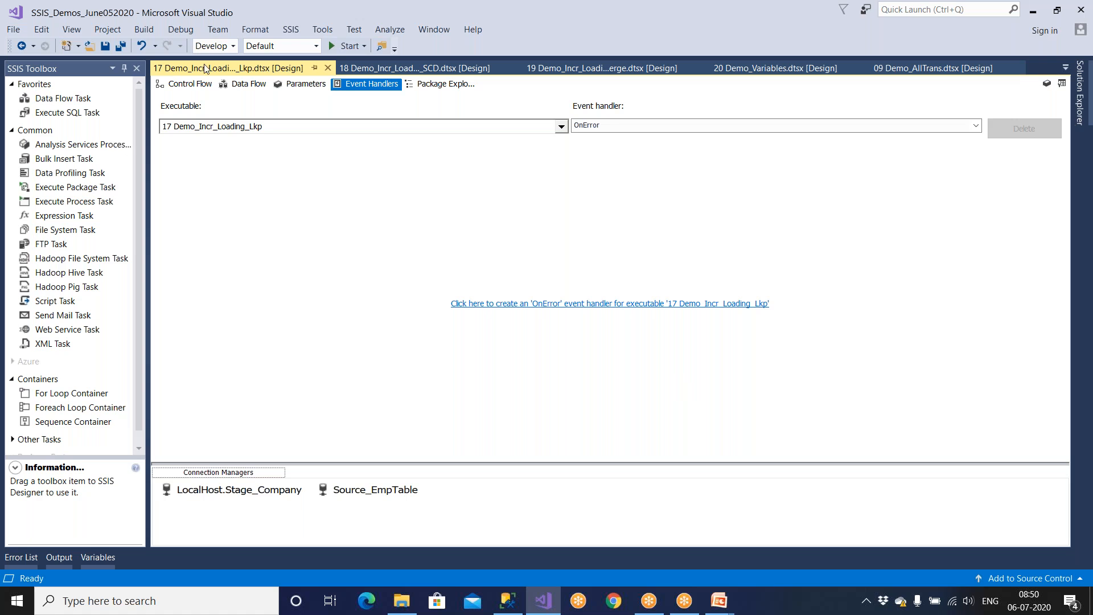
# Step: Reopen and dismiss SSIS Logging, then return to the Control Flow with its Data Flow Task
pyautogui.click(288, 31)
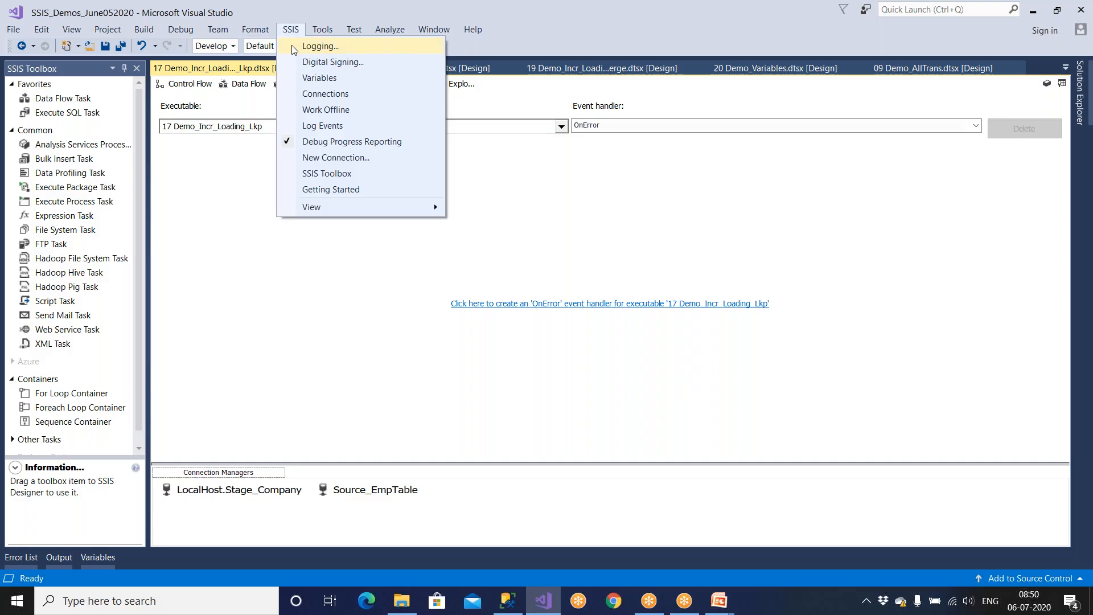
pyautogui.click(293, 47)
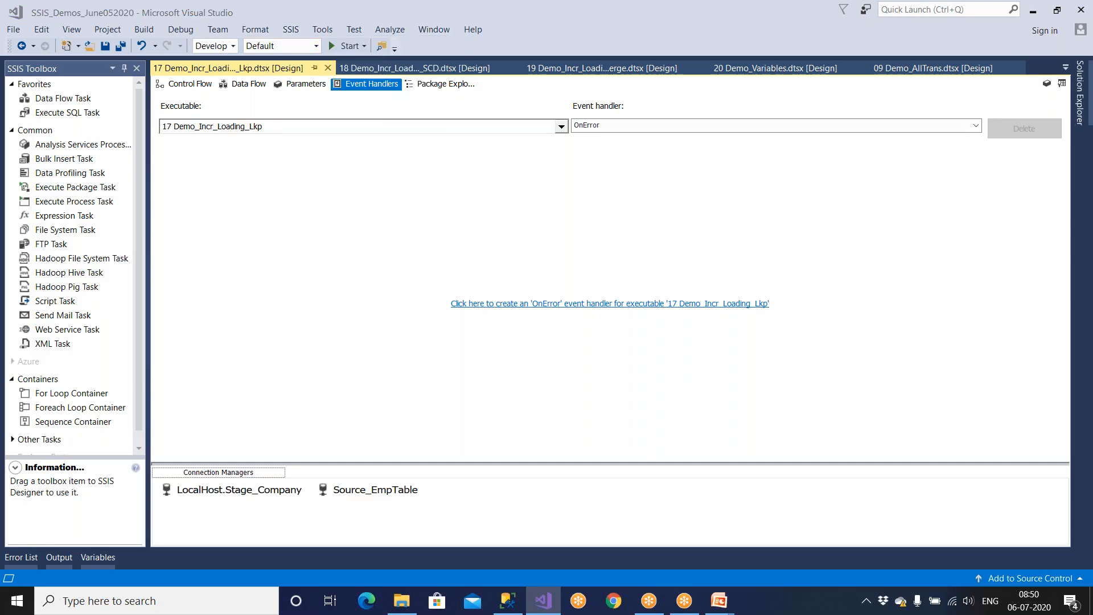
pyautogui.click(739, 496)
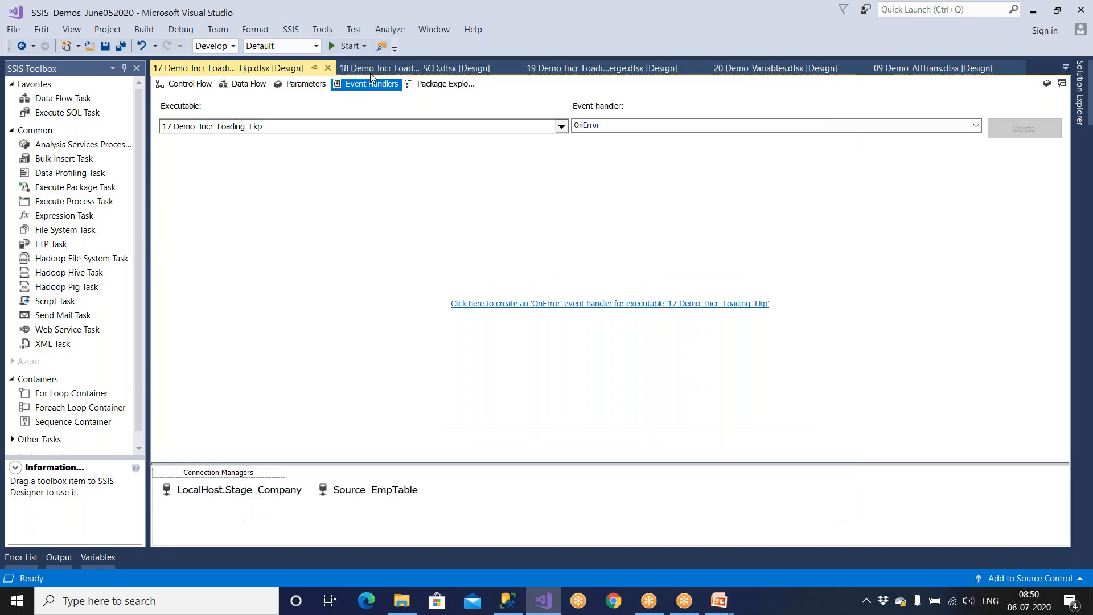
pyautogui.click(198, 86)
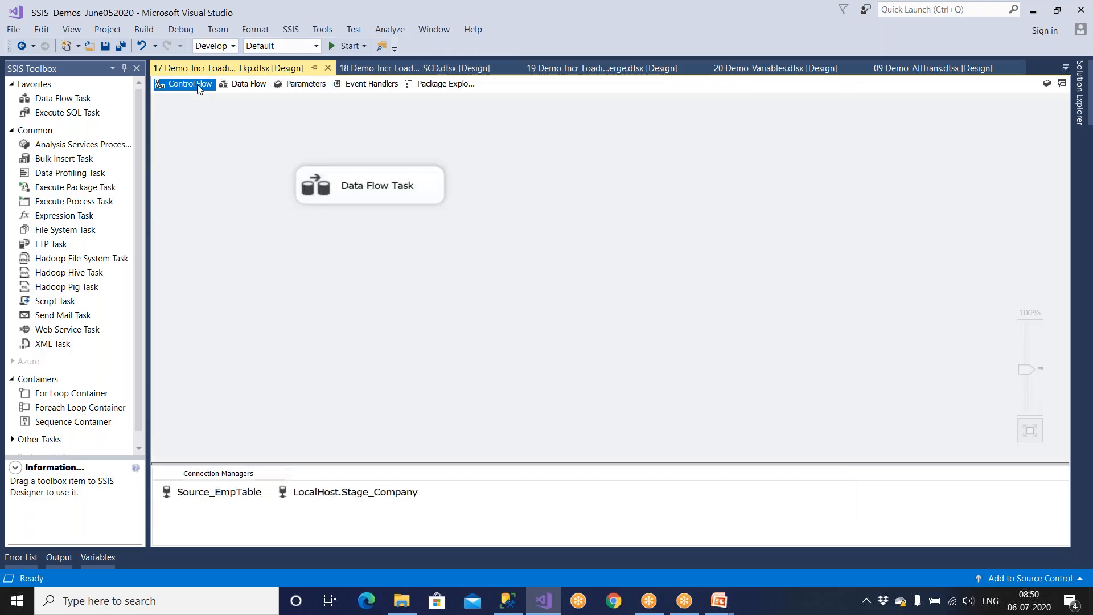
# Step: Review which events the package logging configuration captures, then close it without changes
pyautogui.click(1077, 103)
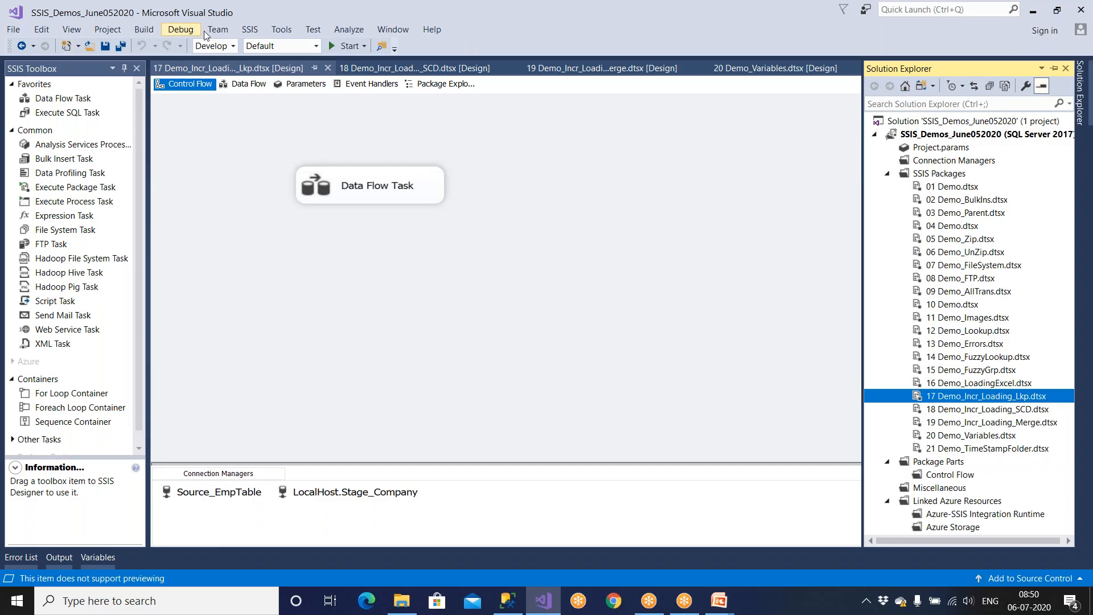
pyautogui.click(248, 31)
pyautogui.click(293, 139)
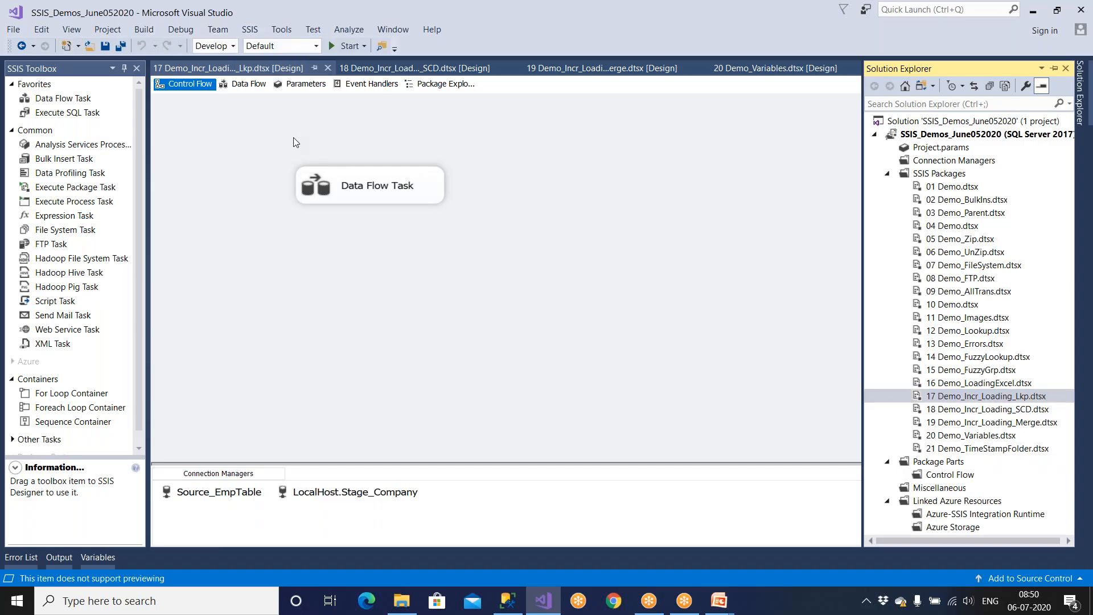
pyautogui.click(258, 31)
pyautogui.click(353, 202)
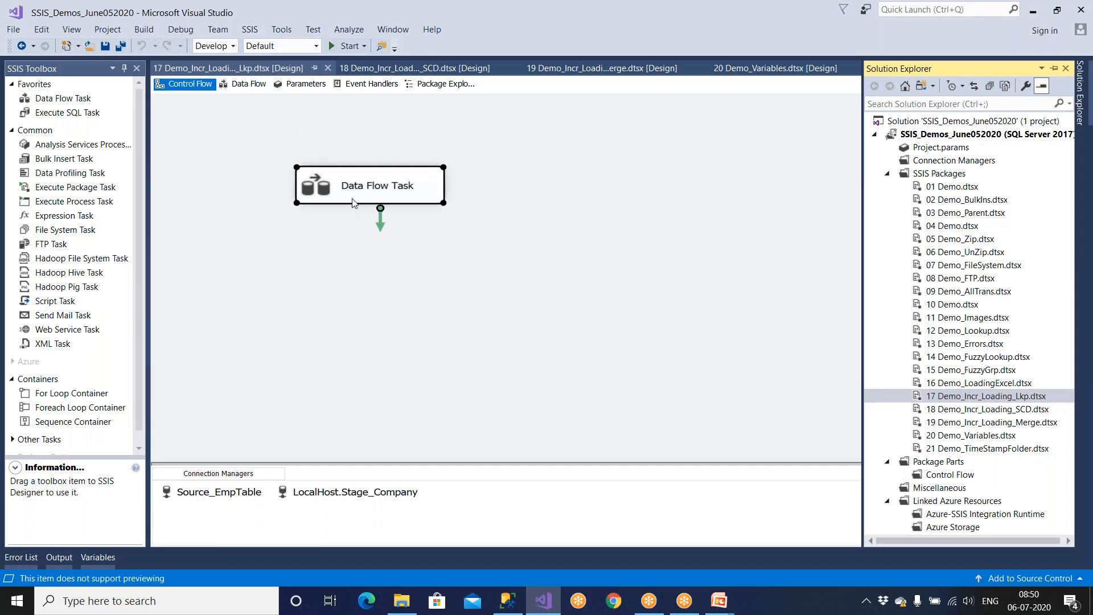
pyautogui.click(235, 163)
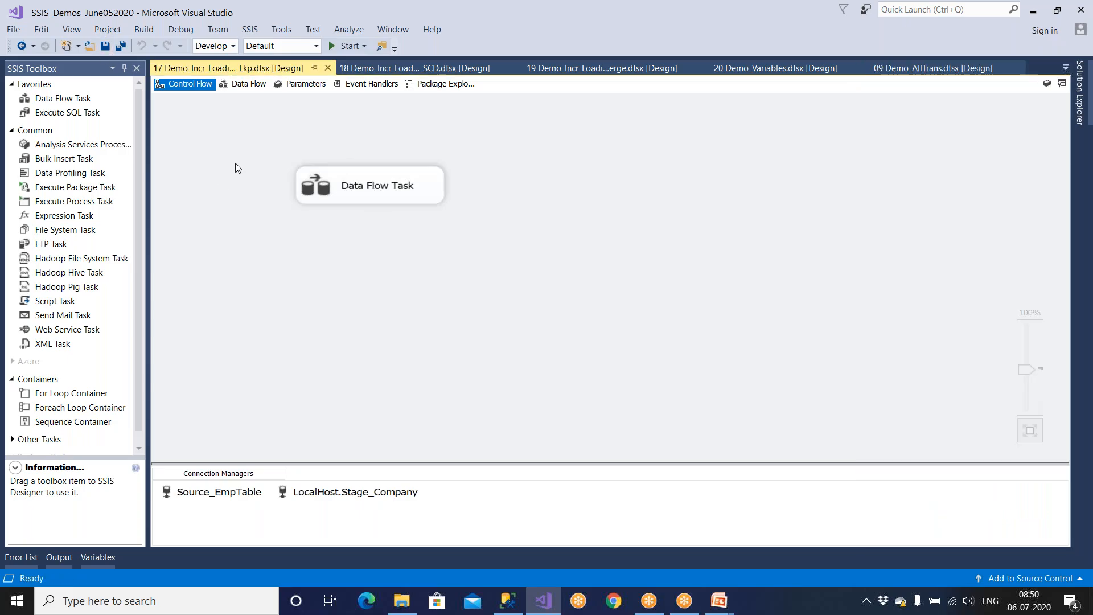
pyautogui.click(295, 34)
pyautogui.click(312, 41)
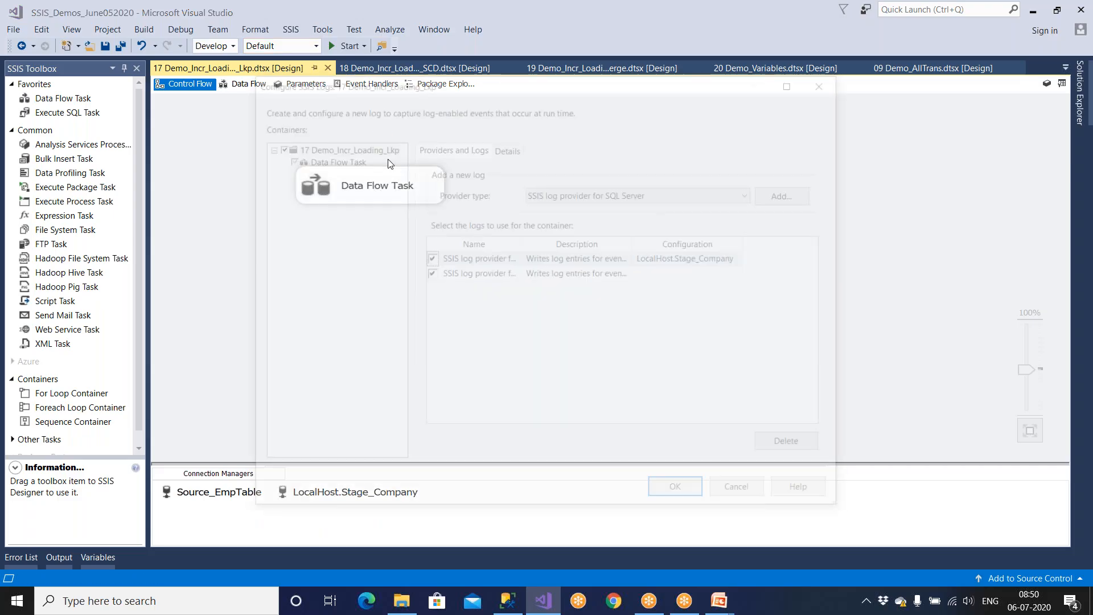
pyautogui.click(508, 149)
pyautogui.click(735, 495)
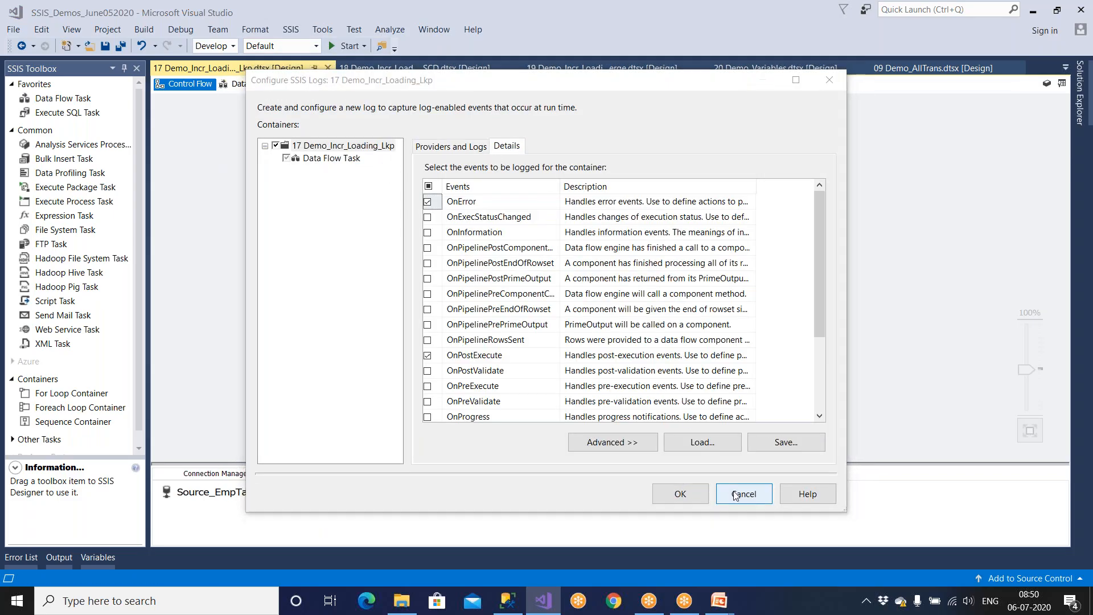
# Step: Create a package-level OnError event handler and place a Send Mail Task in it
pyautogui.click(355, 89)
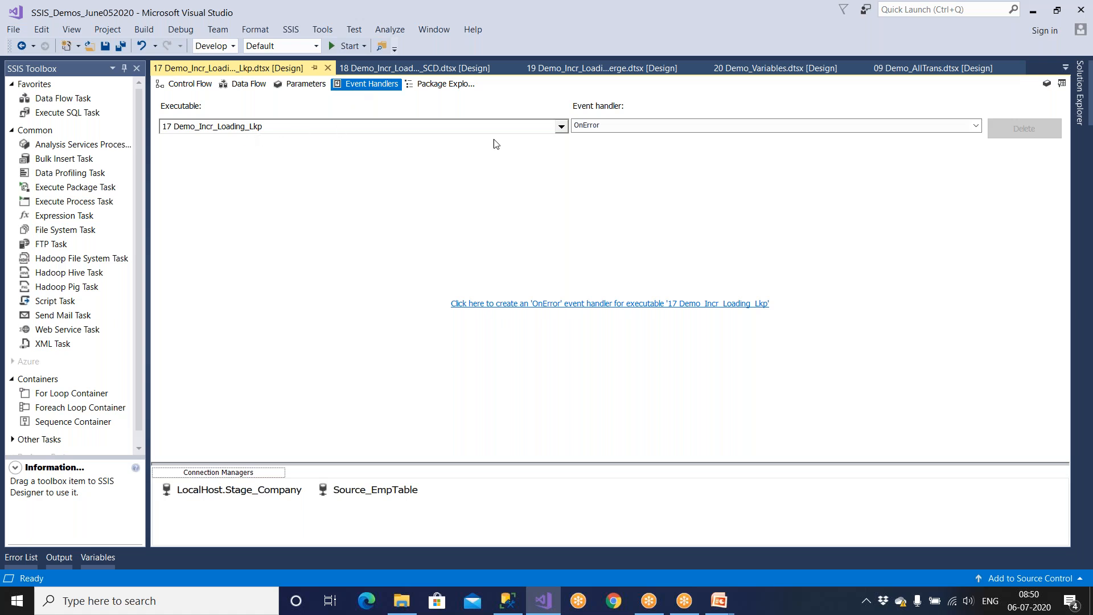
pyautogui.click(601, 126)
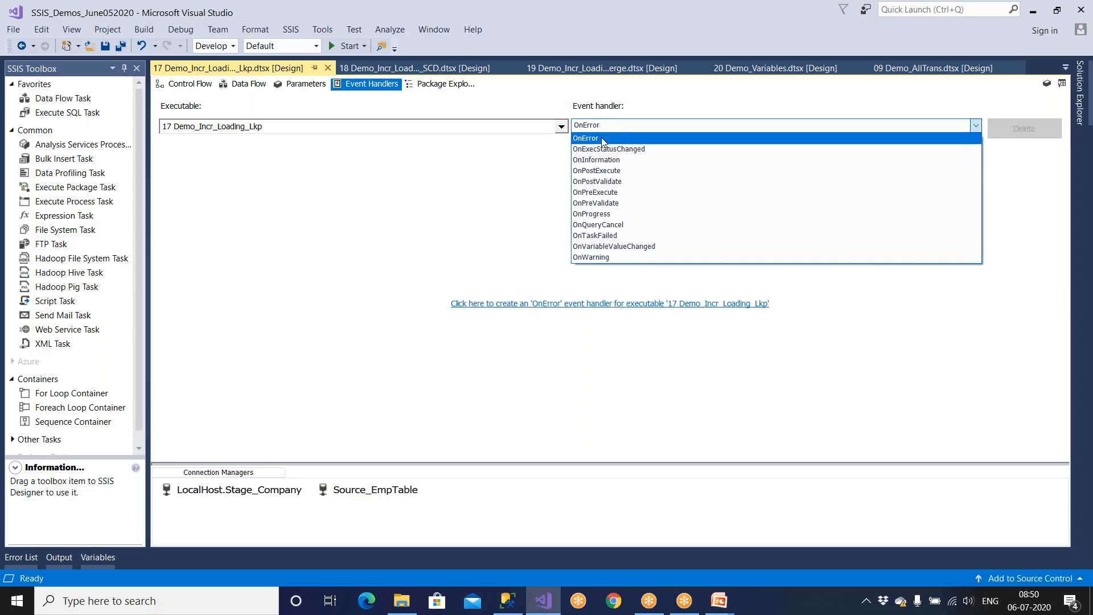
pyautogui.click(603, 138)
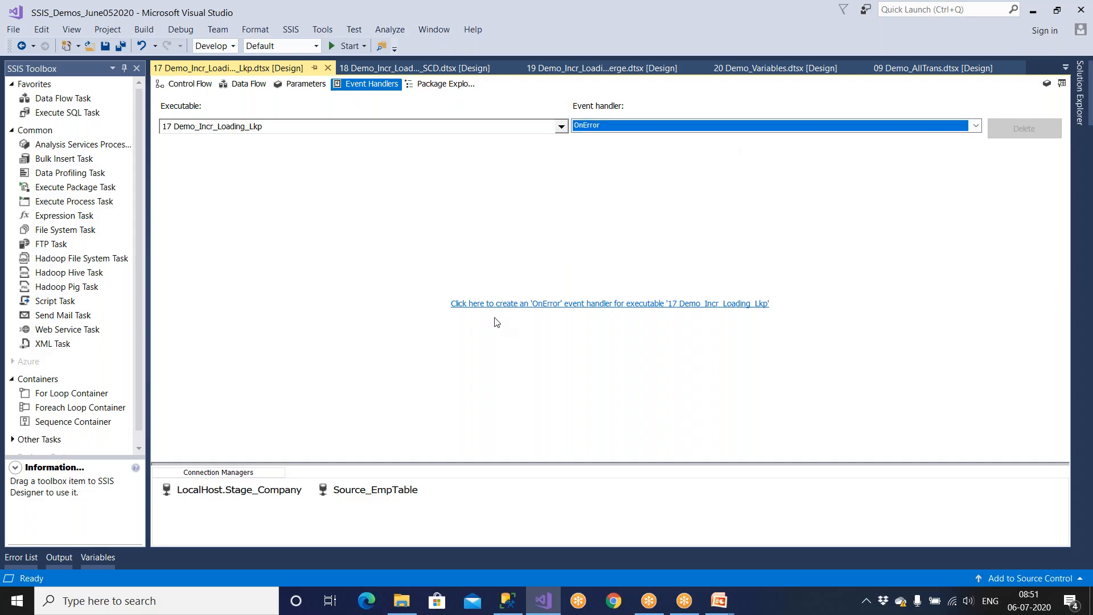
pyautogui.click(636, 306)
pyautogui.click(625, 128)
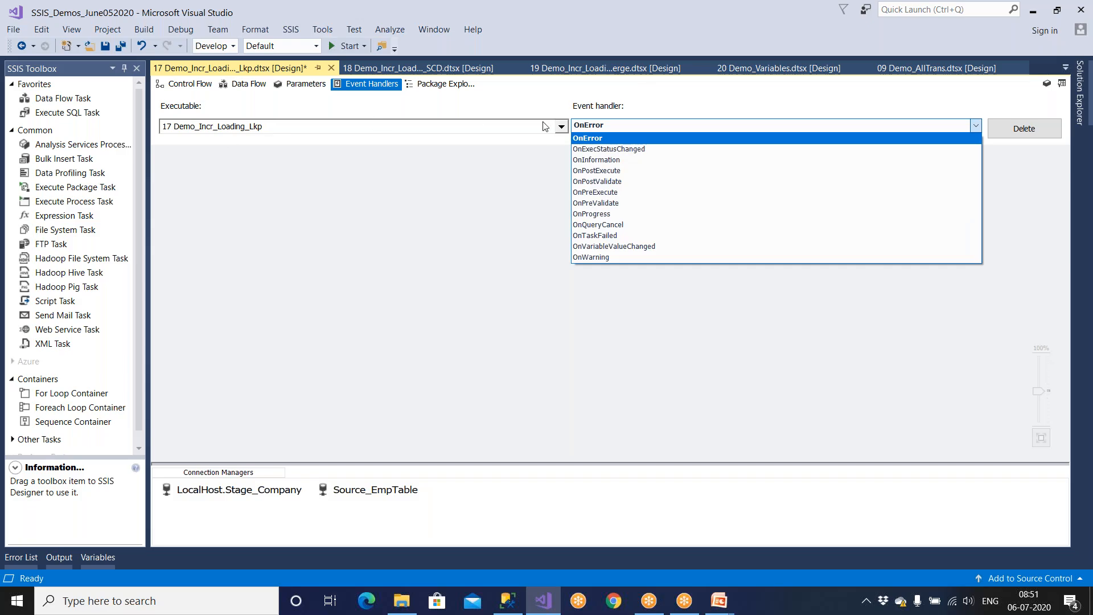
pyautogui.click(597, 128)
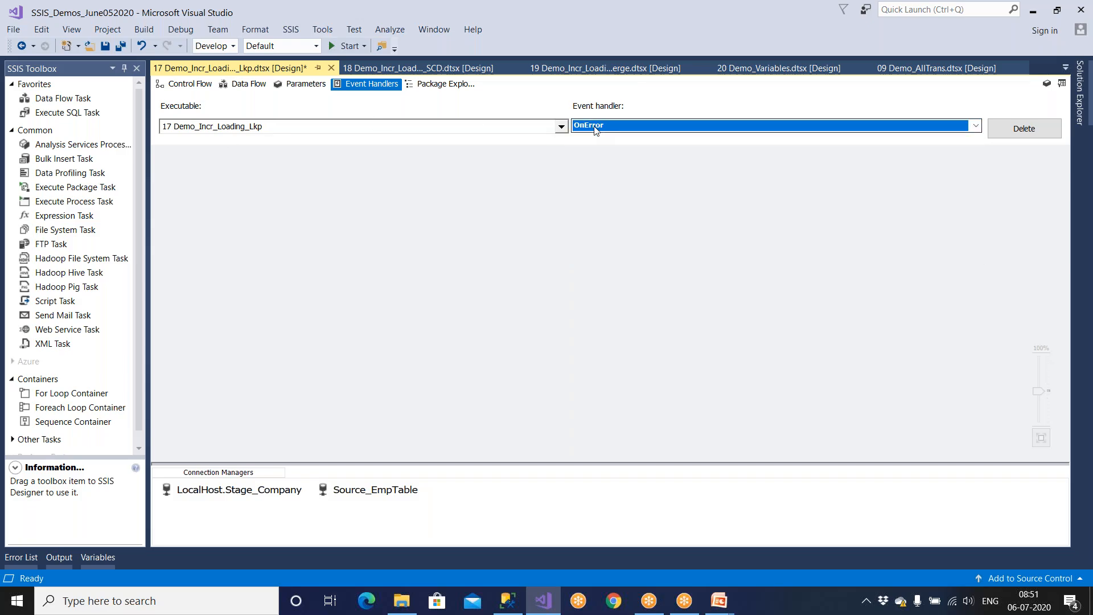
pyautogui.click(85, 317)
pyautogui.moveTo(63, 315); pyautogui.dragTo(398, 293)
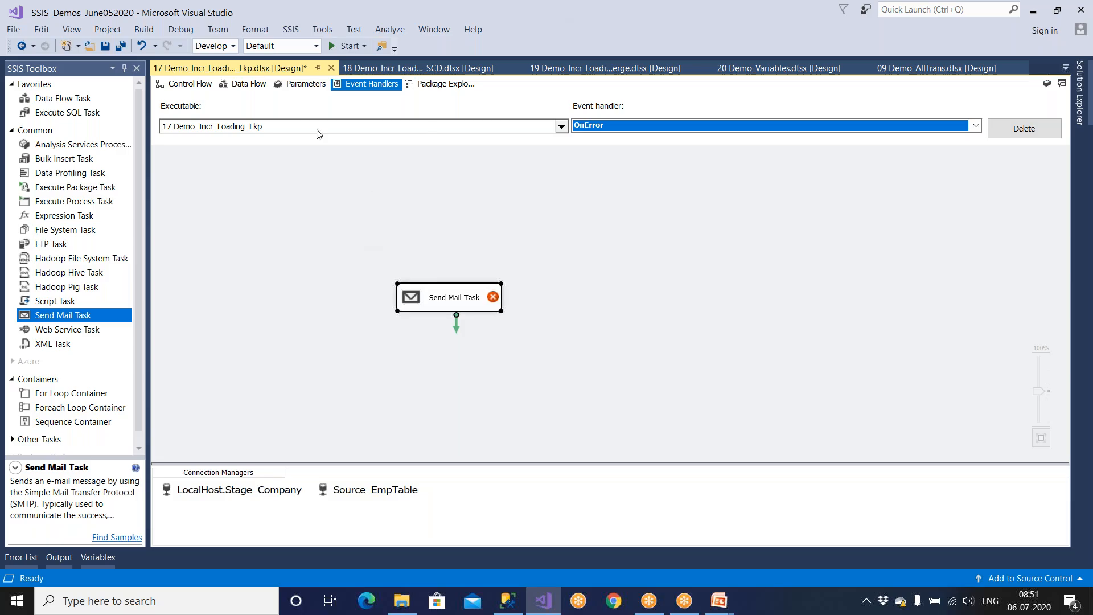
# Step: Check the SQL Server log provider in logging settings, cancel, then delete the OnError Send Mail Task
pyautogui.click(292, 31)
pyautogui.click(308, 47)
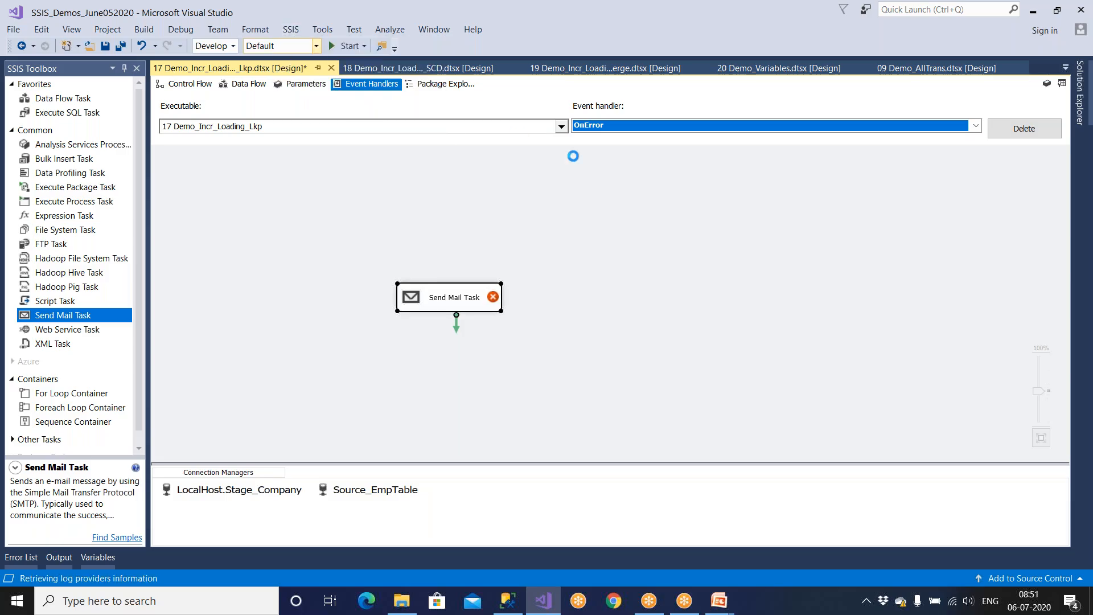
pyautogui.click(646, 194)
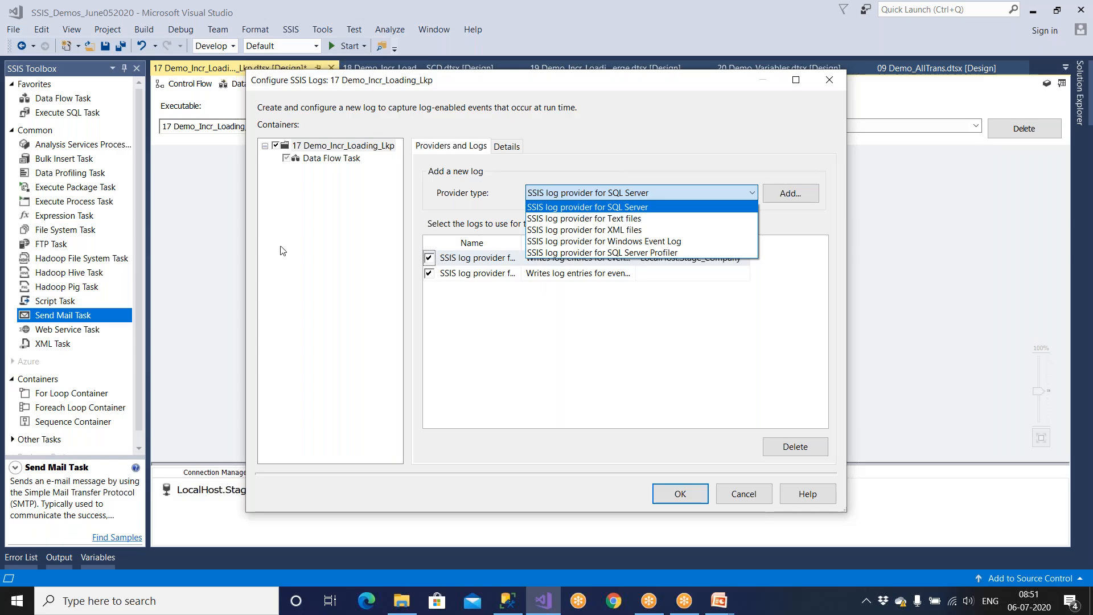
pyautogui.click(748, 496)
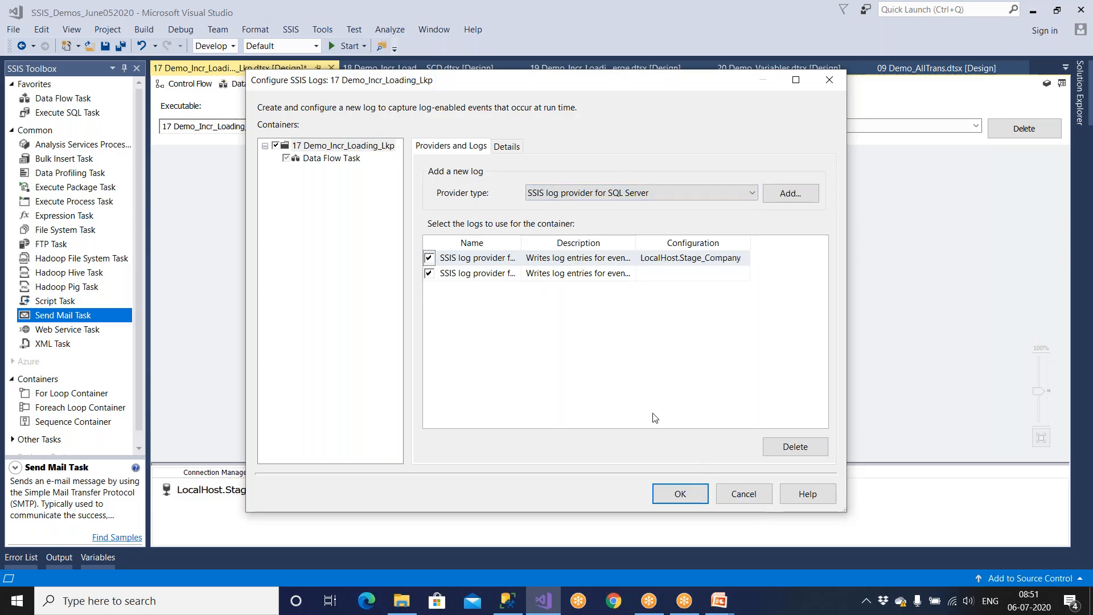
pyautogui.click(745, 496)
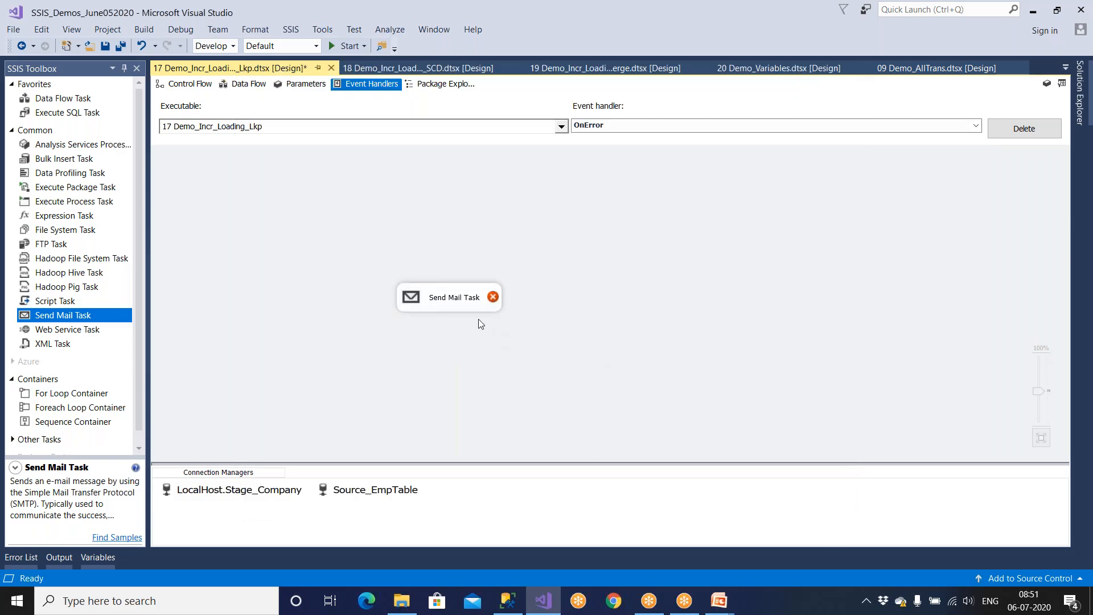
pyautogui.click(466, 300)
pyautogui.press('Delete')
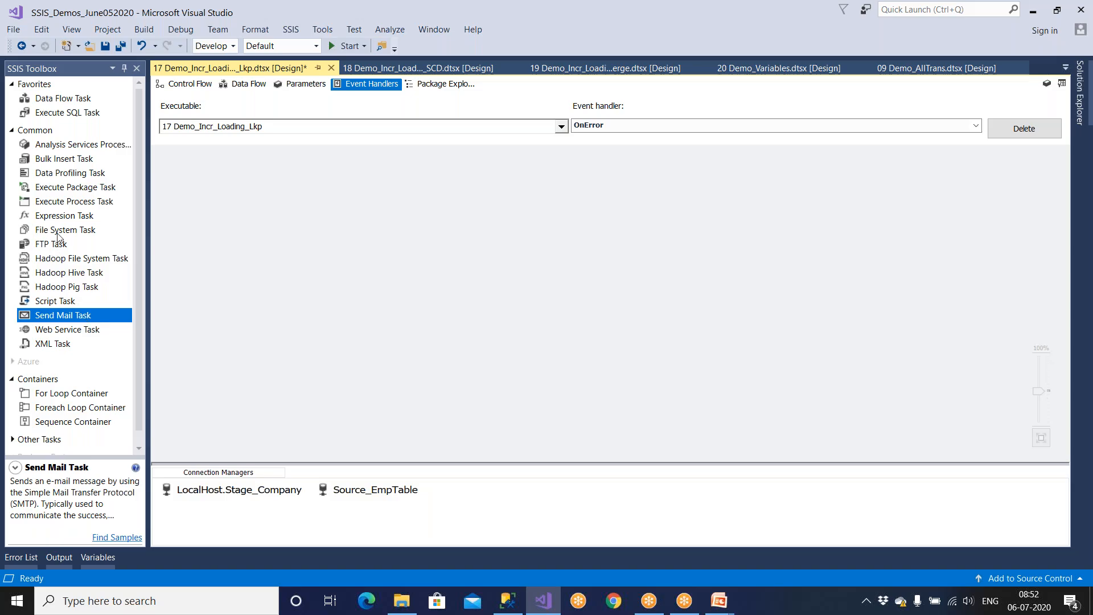
pyautogui.moveTo(80, 206); pyautogui.dragTo(296, 248)
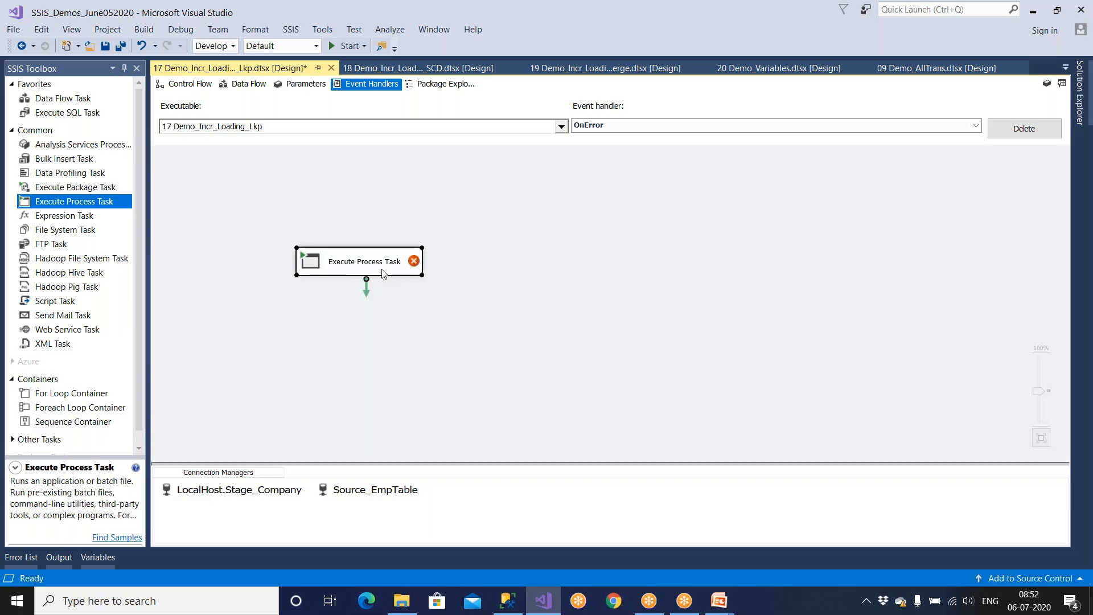
pyautogui.doubleClick(382, 273)
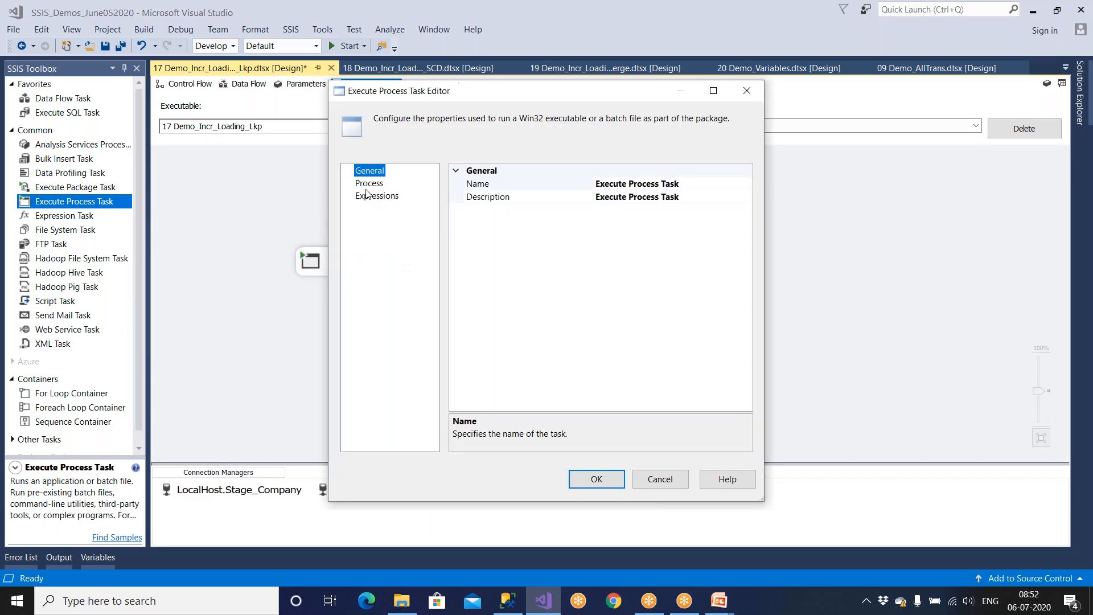
pyautogui.click(368, 183)
pyautogui.click(628, 198)
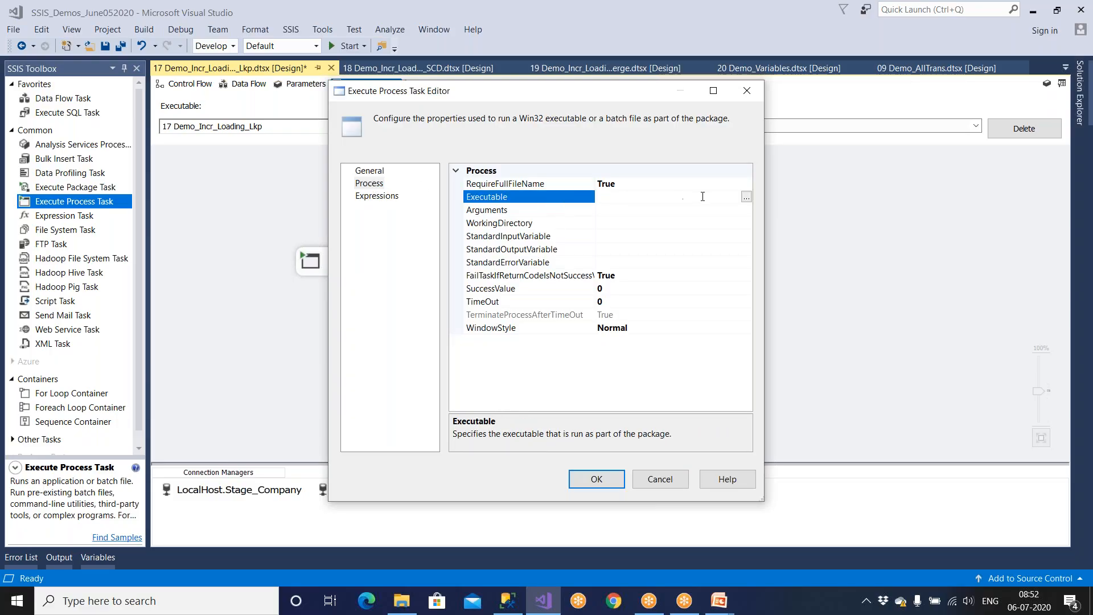
pyautogui.click(644, 480)
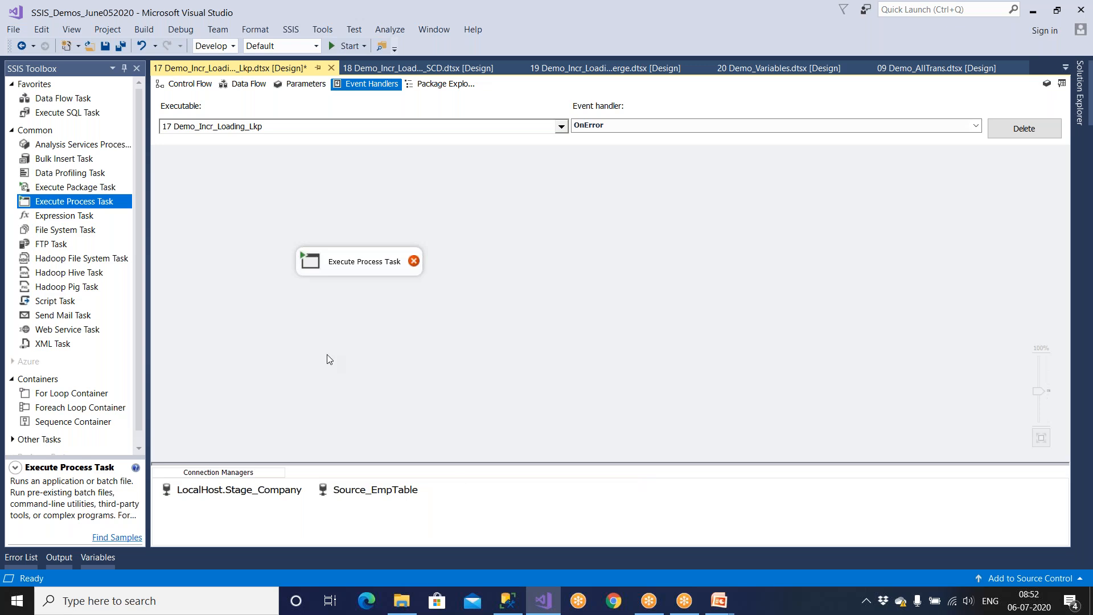
pyautogui.click(367, 267)
pyautogui.press('Delete')
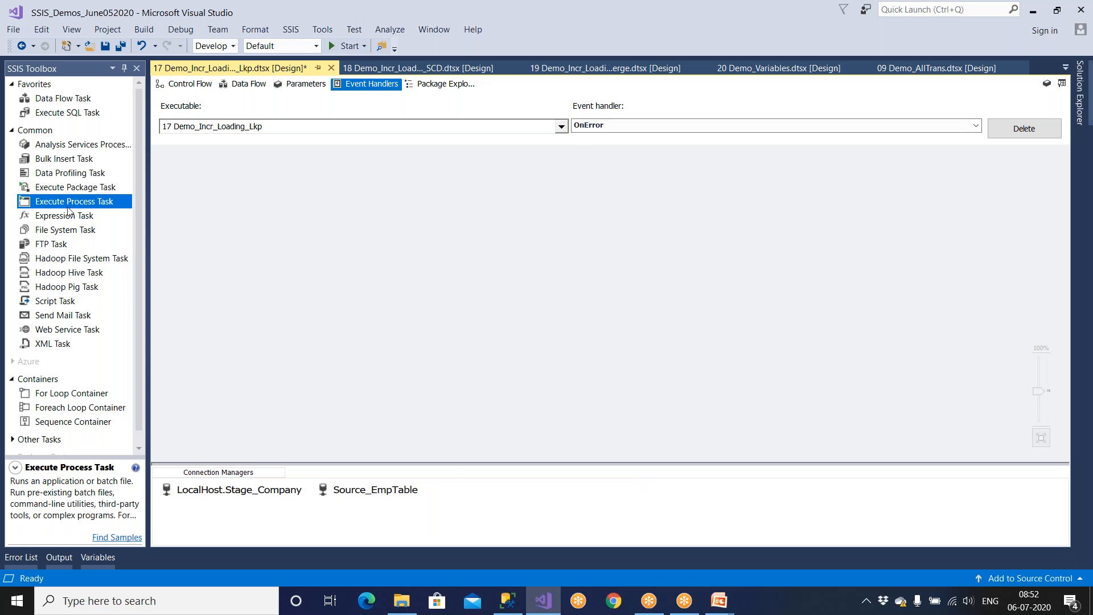
# Step: Add a Send Mail Task to the OnError handler and open its Mail settings
pyautogui.click(71, 317)
pyautogui.moveTo(70, 320); pyautogui.dragTo(420, 265)
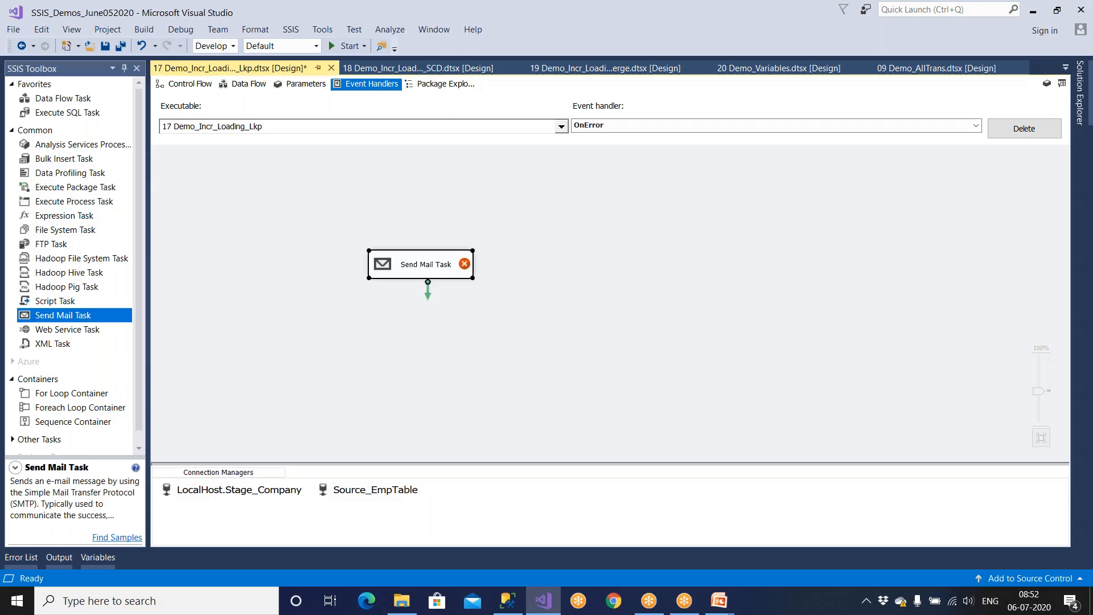
pyautogui.doubleClick(419, 265)
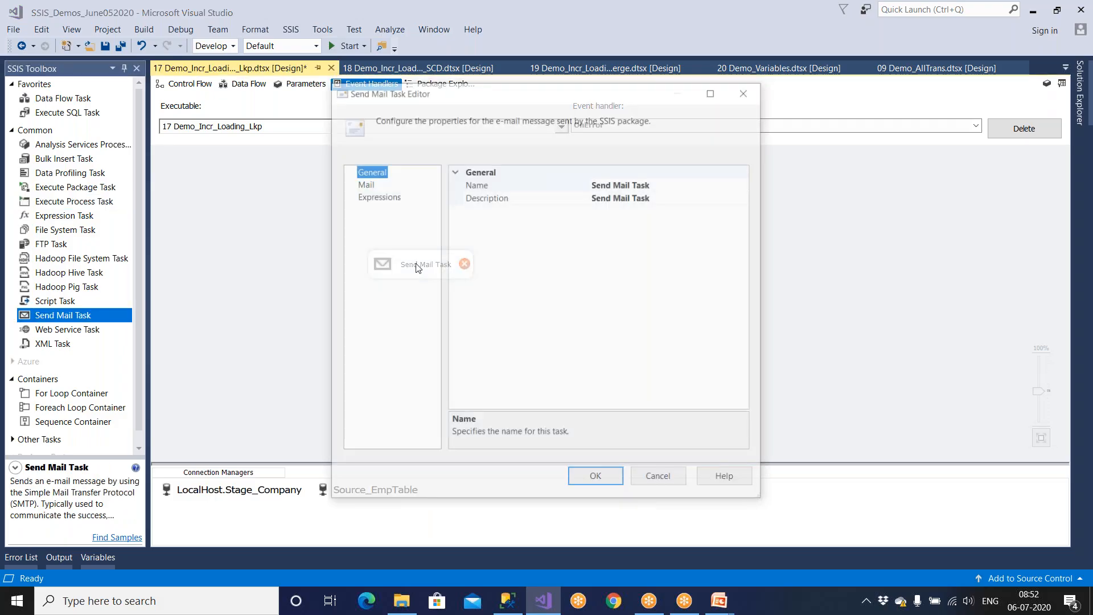
pyautogui.click(363, 182)
# Step: Give the task a new SMTP connection with server address 192.0.0.1
pyautogui.click(534, 184)
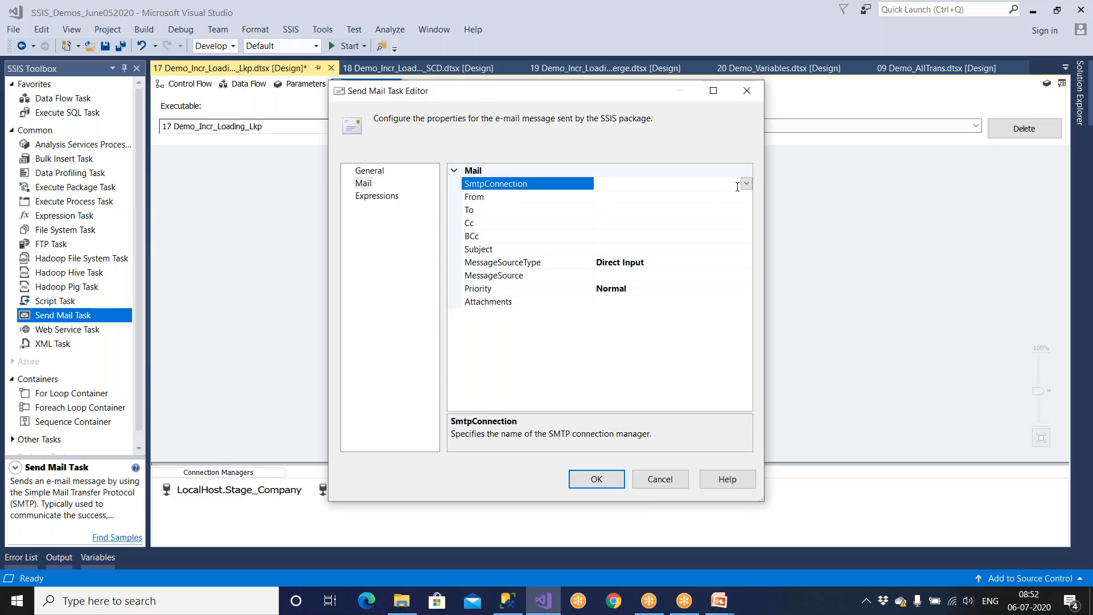
pyautogui.click(747, 183)
pyautogui.click(632, 198)
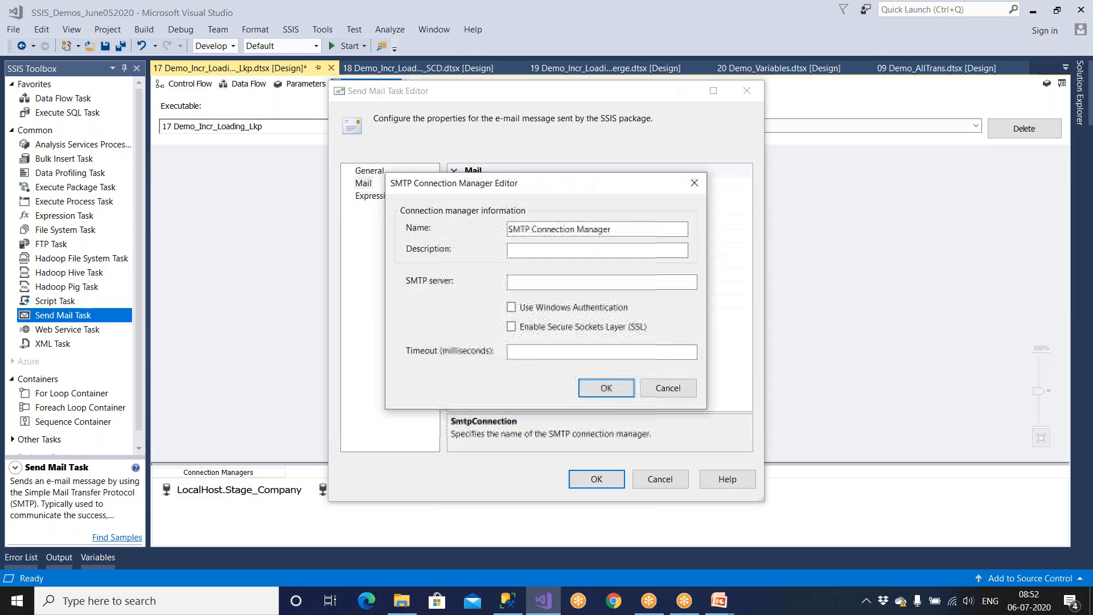
pyautogui.click(515, 284)
pyautogui.write('192.')
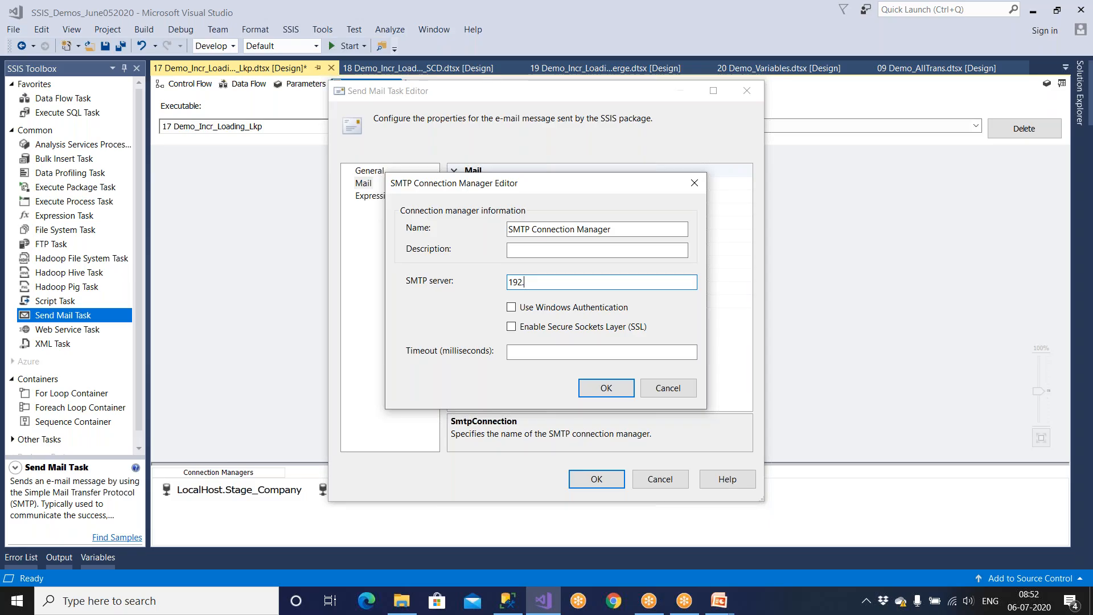
pyautogui.write('0.01')
pyautogui.write('.1')
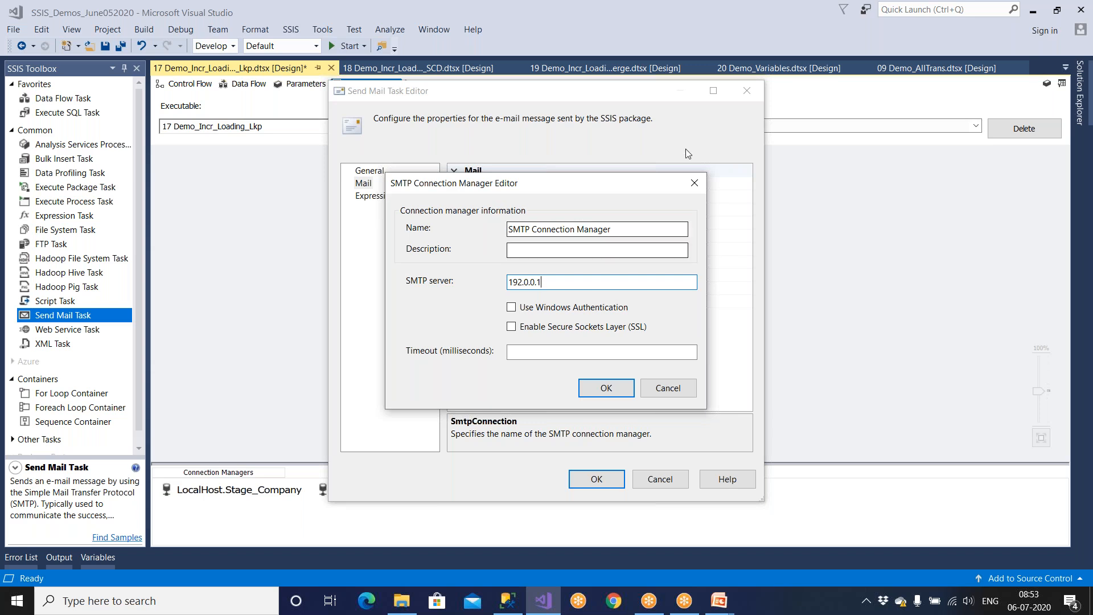
pyautogui.click(627, 394)
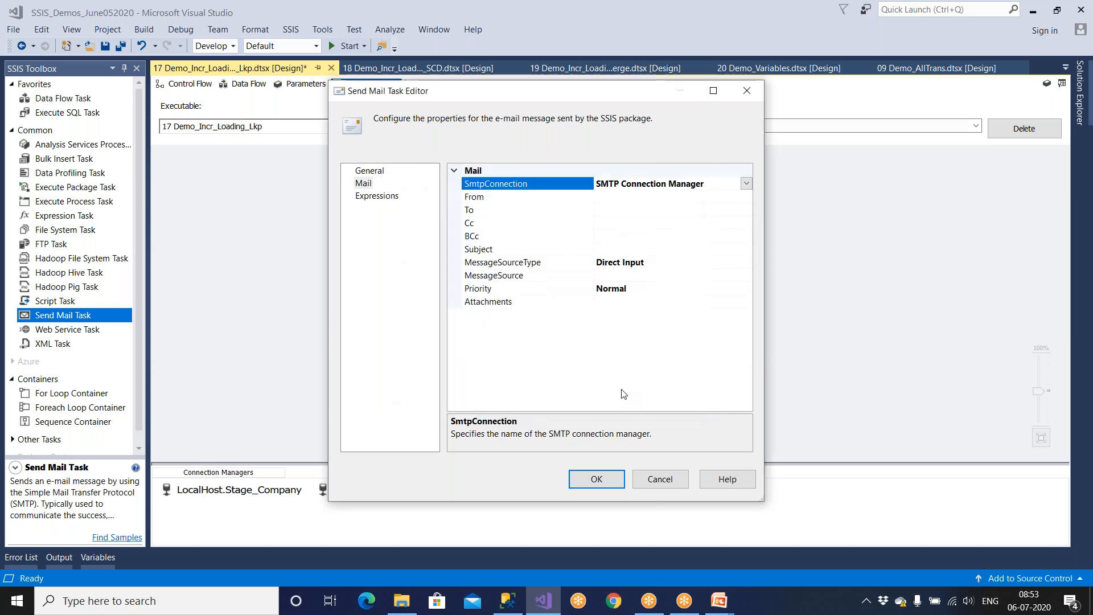
# Step: Enter the no-reply SSIS sender e-mail address in the From field
pyautogui.click(507, 199)
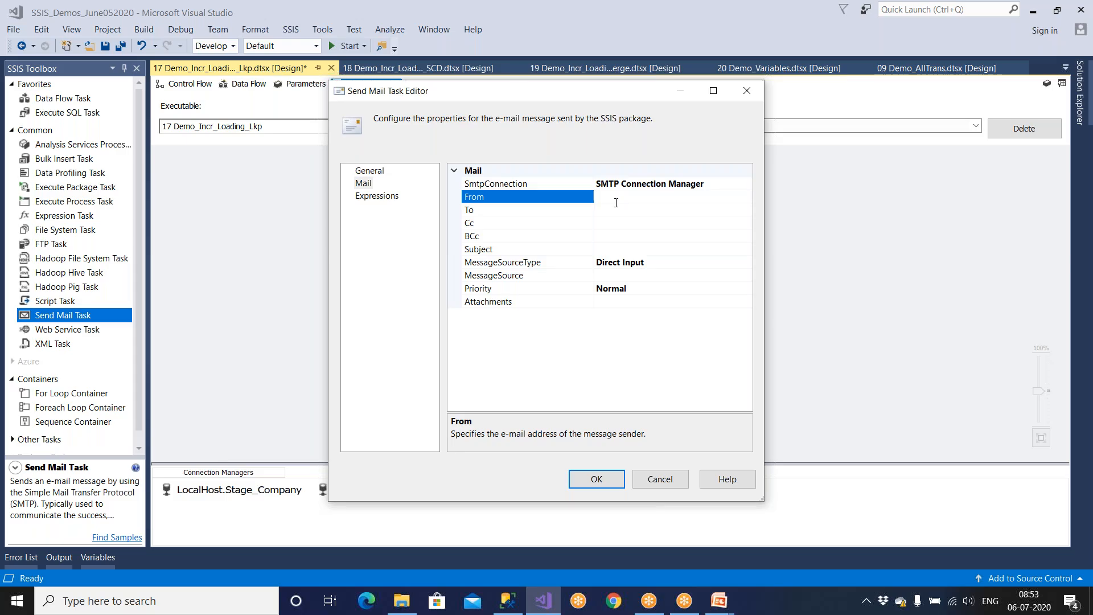
# Step: Enter the two recipient e-mail addresses, set subject 'Demo 12 Failed', and close the editor
pyautogui.click(615, 224)
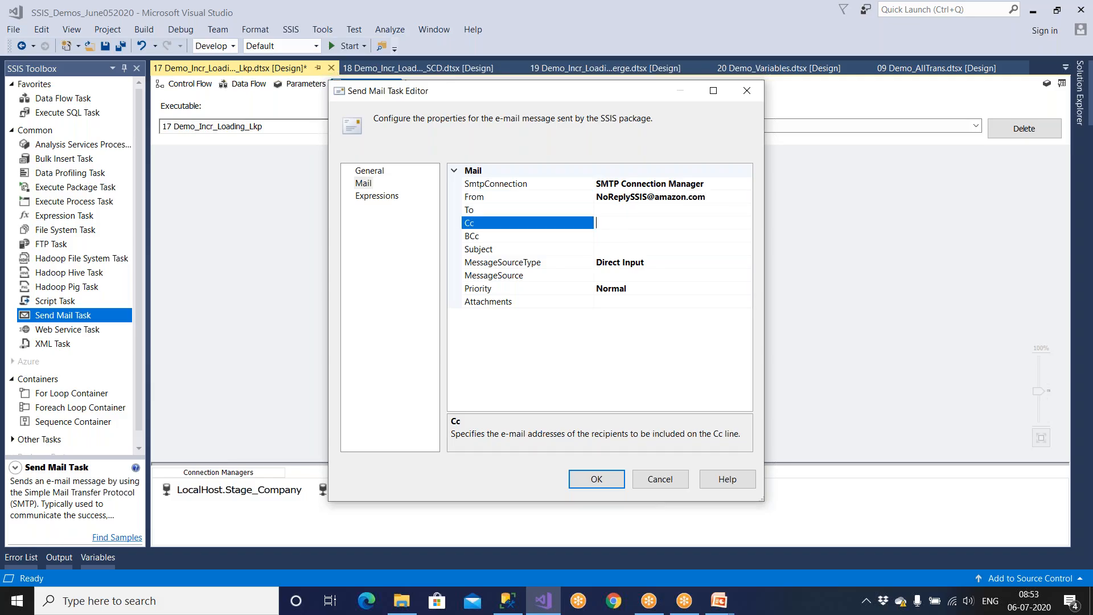
pyautogui.click(615, 212)
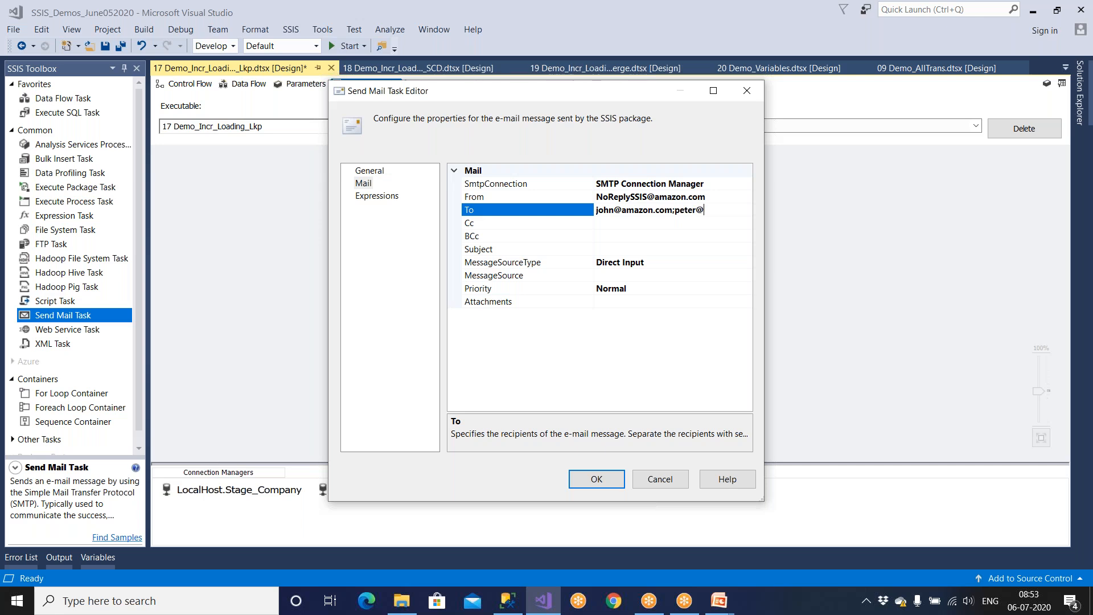
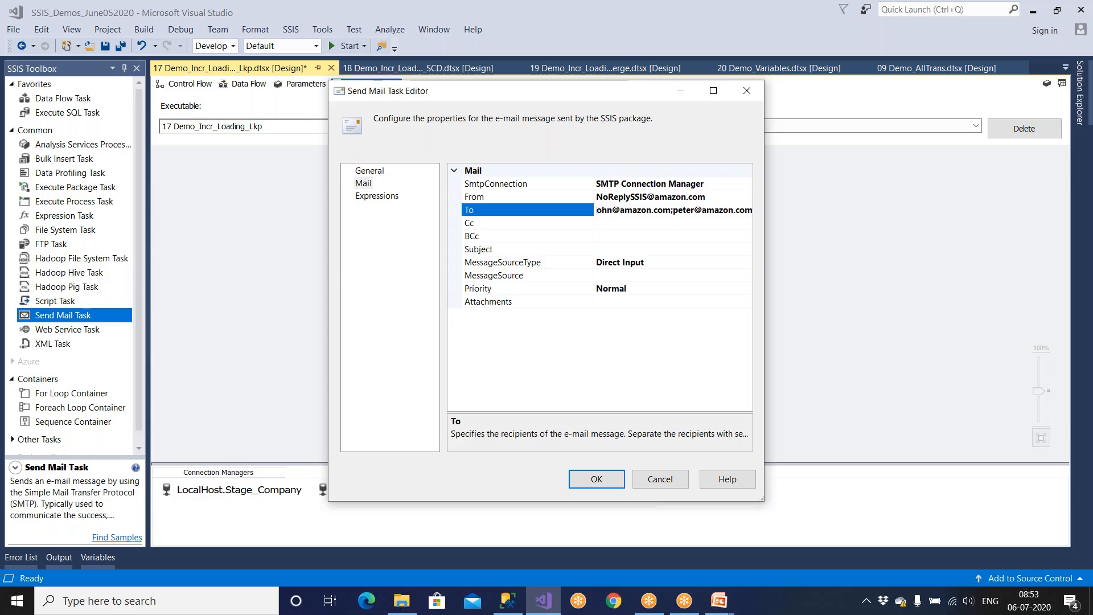
pyautogui.click(500, 253)
pyautogui.write('Demo 12')
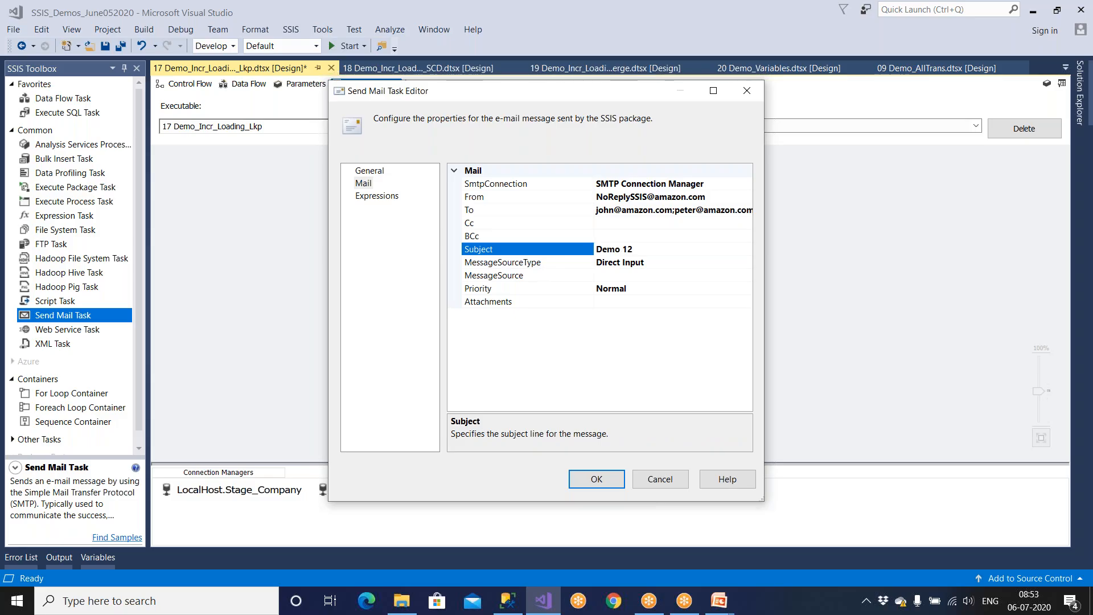
pyautogui.write(' gailed')
pyautogui.press('BackSpace')
pyautogui.press('BackSpace')
pyautogui.press('BackSpace')
pyautogui.press('BackSpace')
pyautogui.press('BackSpace')
pyautogui.press('BackSpace')
pyautogui.write('Failed')
pyautogui.moveTo(621, 251); pyautogui.dragTo(669, 250)
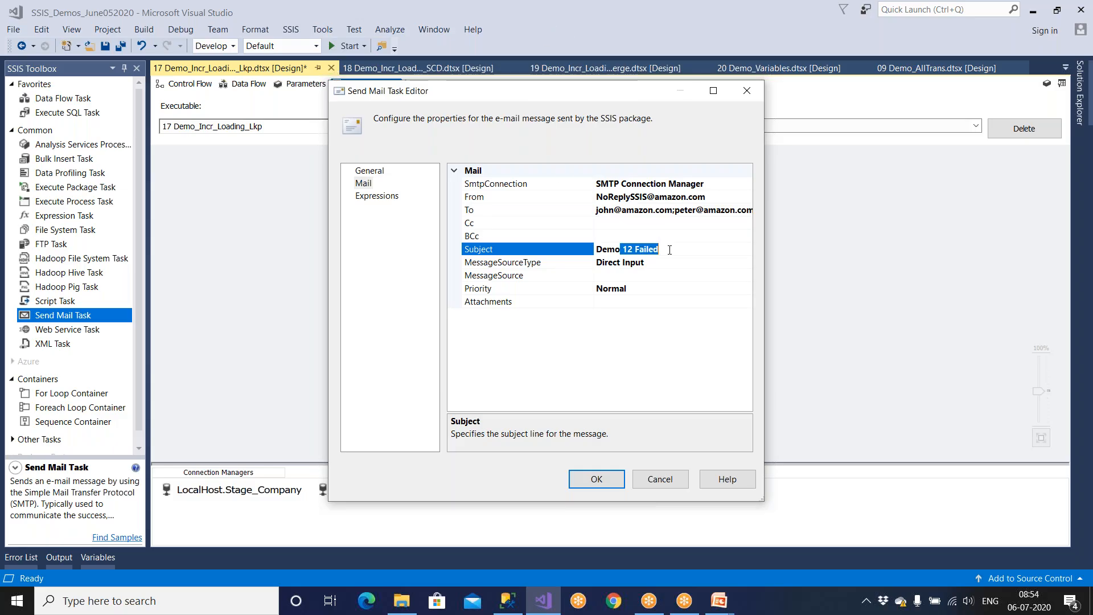
pyautogui.click(596, 479)
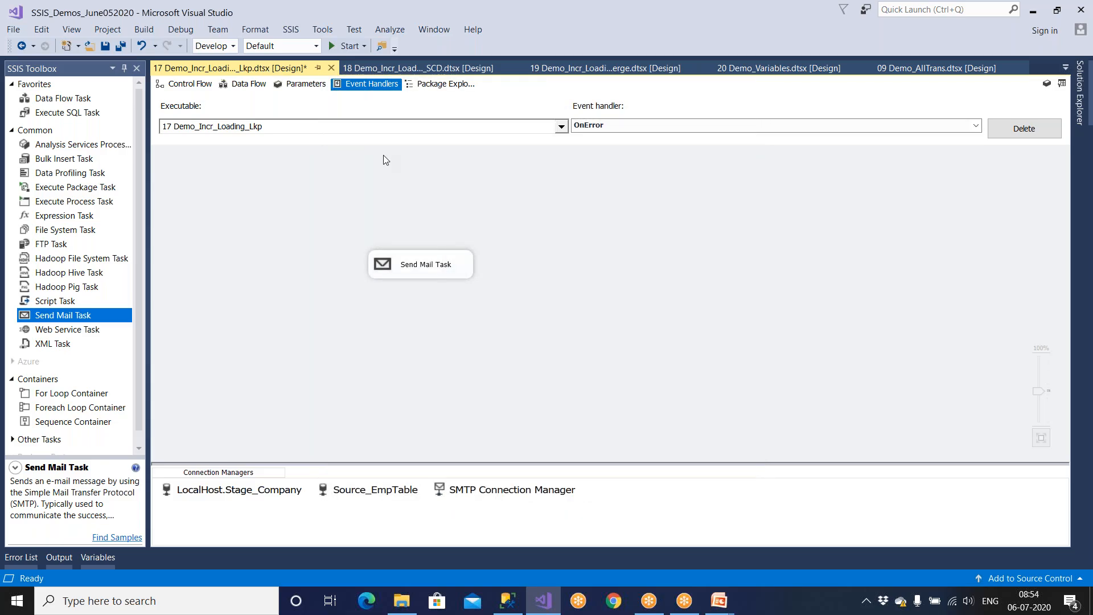
# Step: Save the 17 Demo_Incr_Loading_Lkp package
pyautogui.click(291, 31)
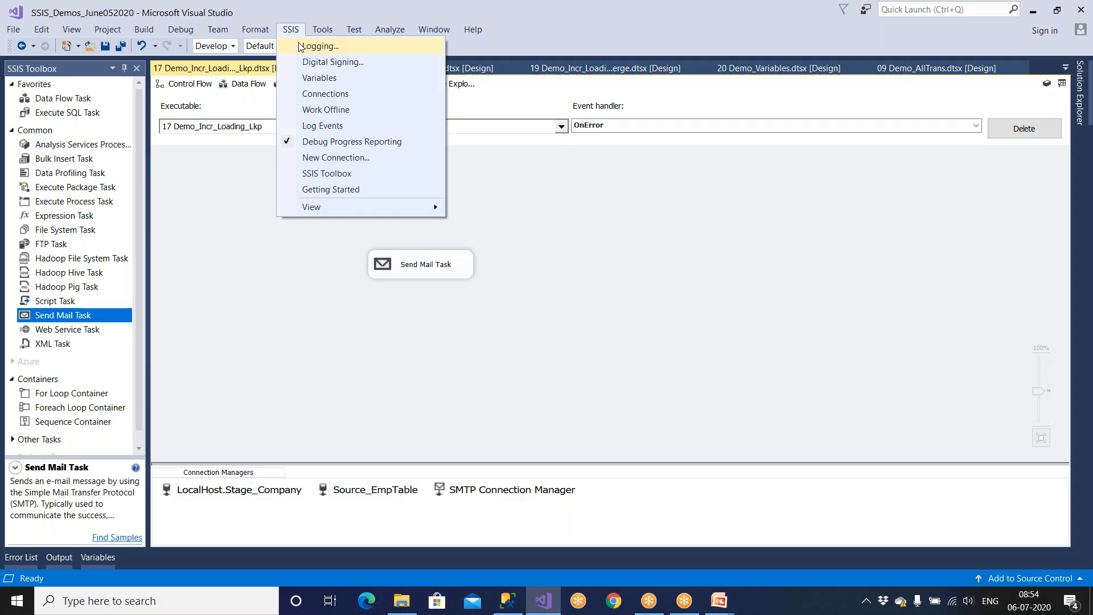
pyautogui.click(575, 276)
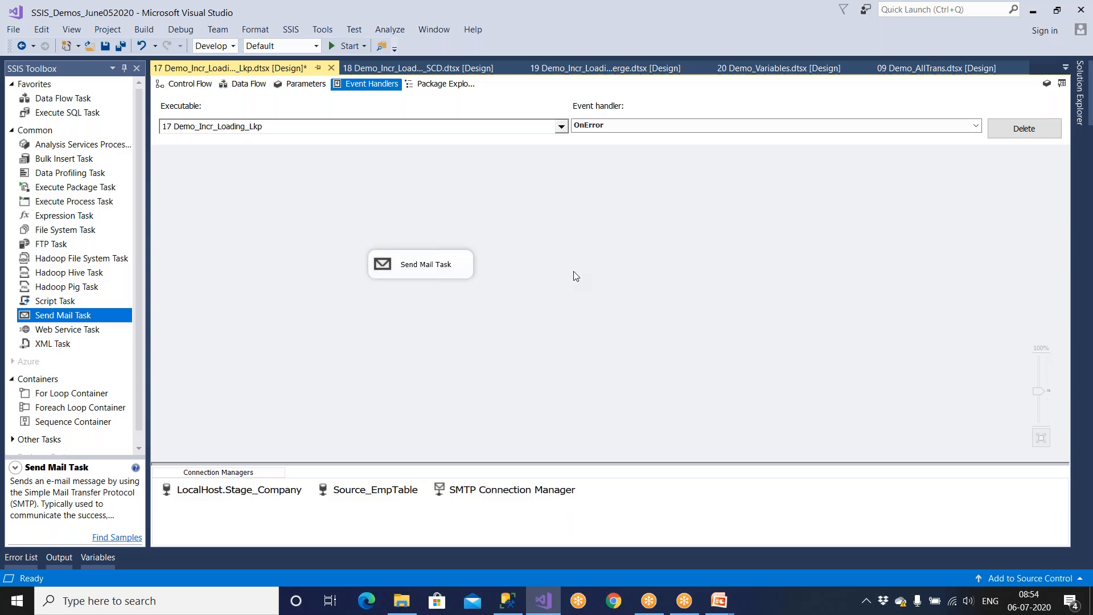
pyautogui.click(106, 47)
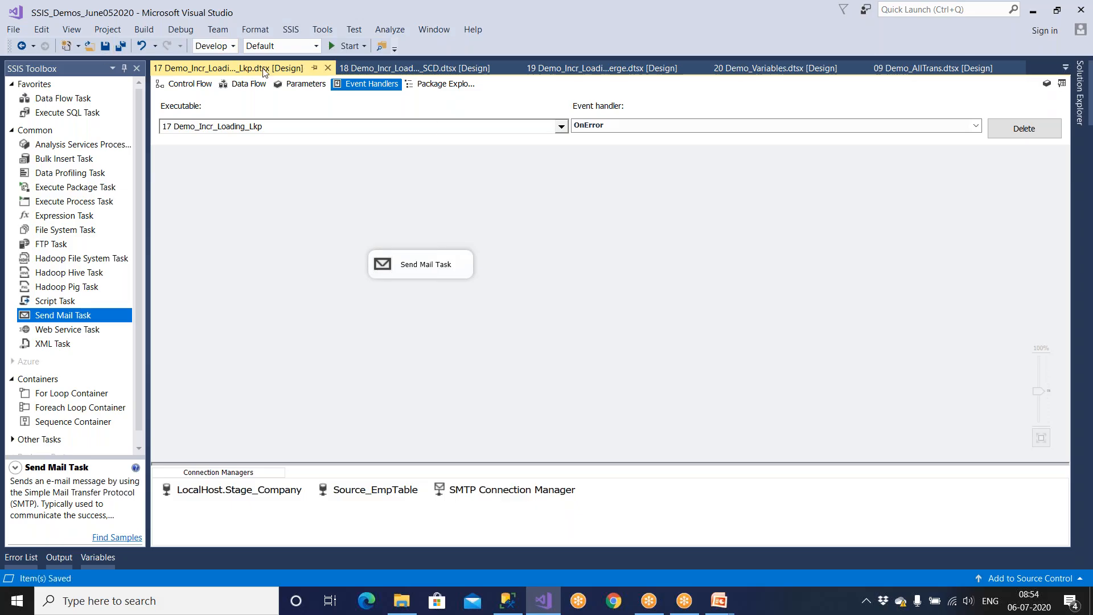
# Step: Create a package-level OnPostExecute handler holding a Send Mail Task, comparing it with OnError
pyautogui.click(668, 130)
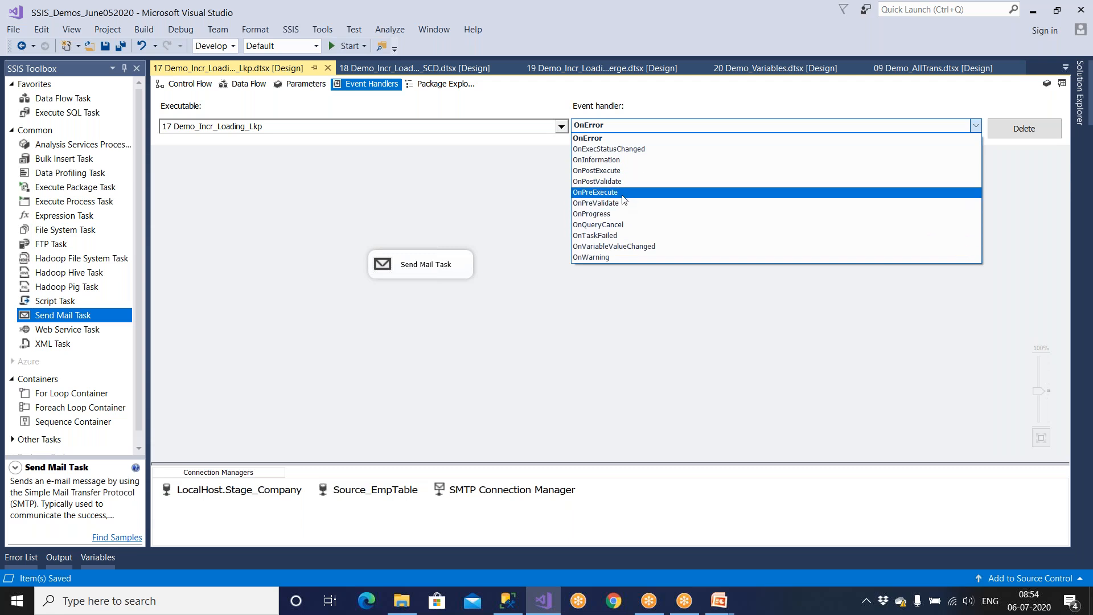
pyautogui.click(624, 176)
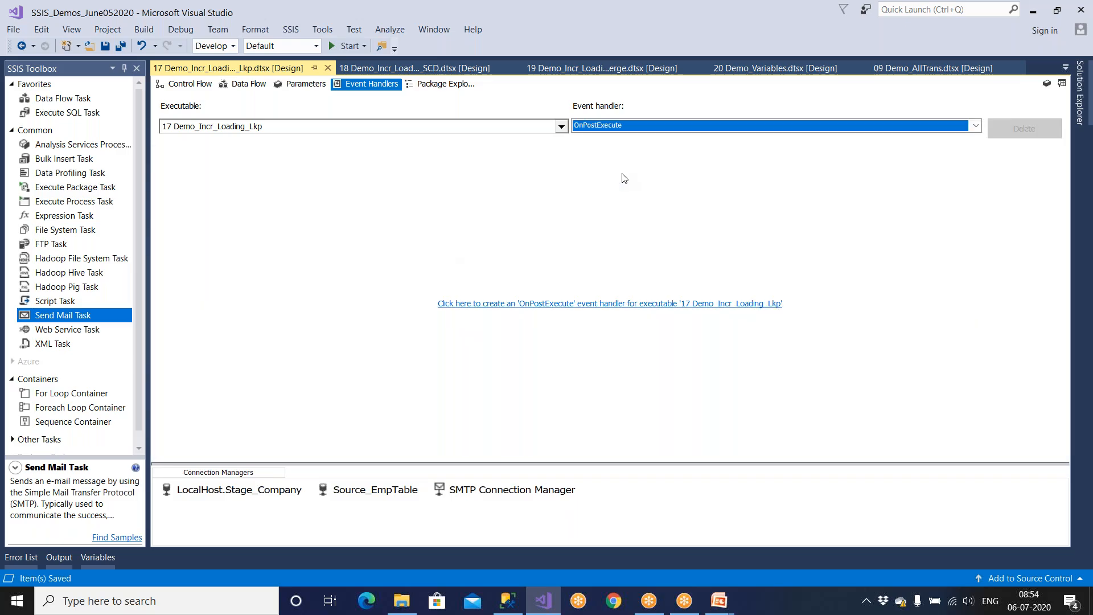
pyautogui.click(649, 304)
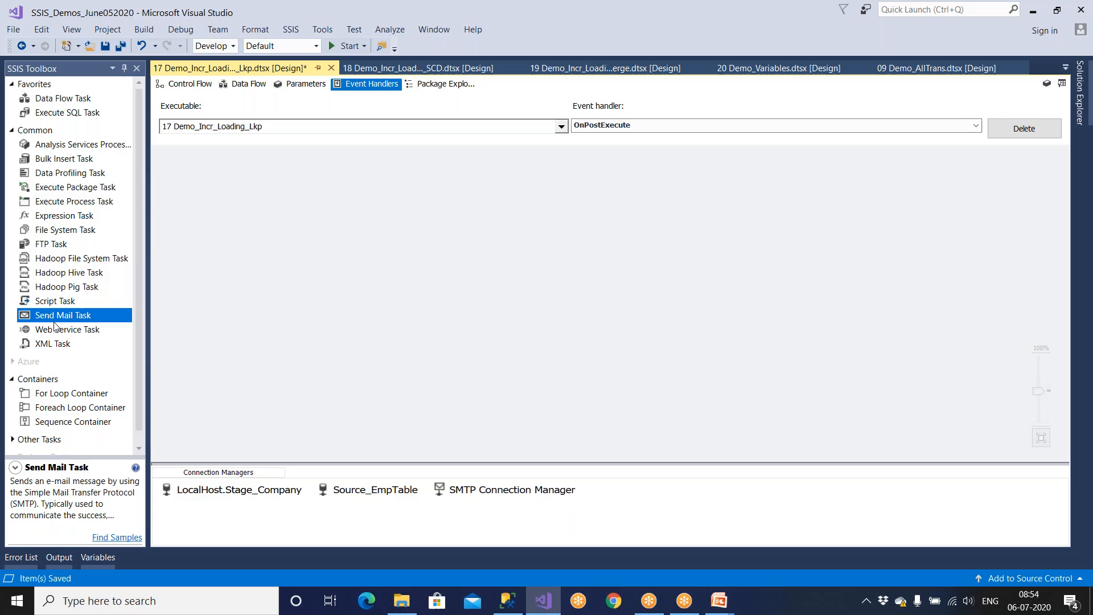
pyautogui.moveTo(60, 321); pyautogui.dragTo(373, 307)
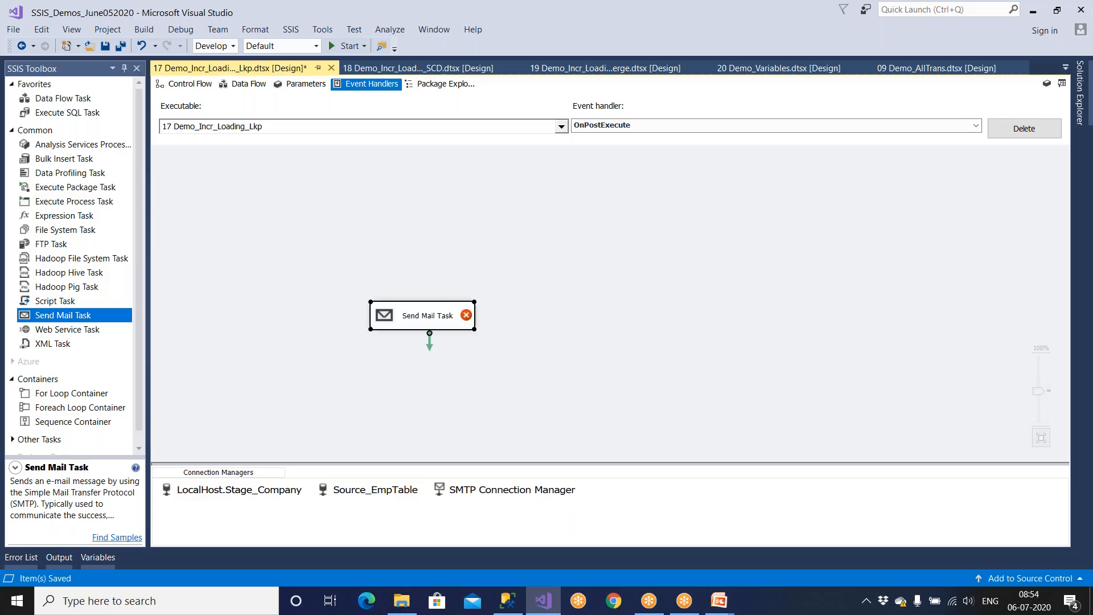
pyautogui.click(604, 125)
pyautogui.scroll(1, 608, 171)
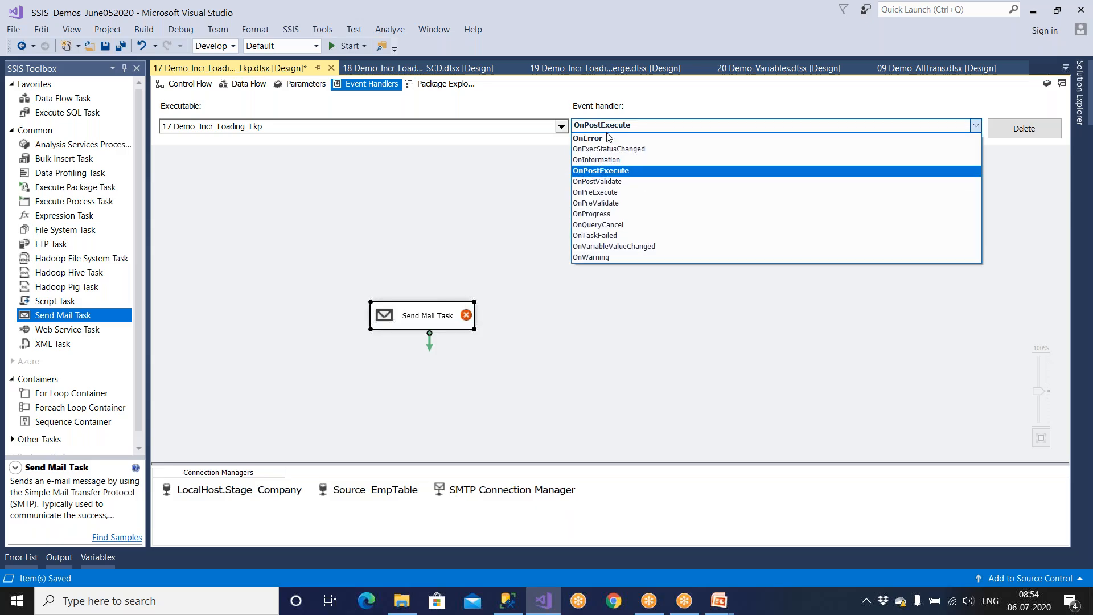
pyautogui.click(609, 141)
pyautogui.click(612, 127)
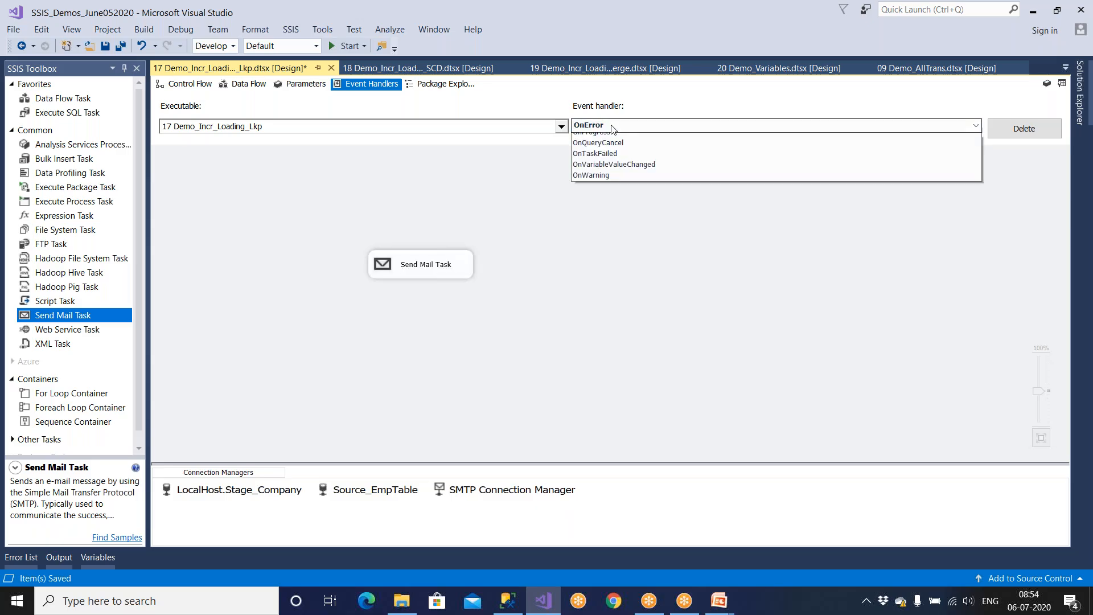
pyautogui.click(615, 172)
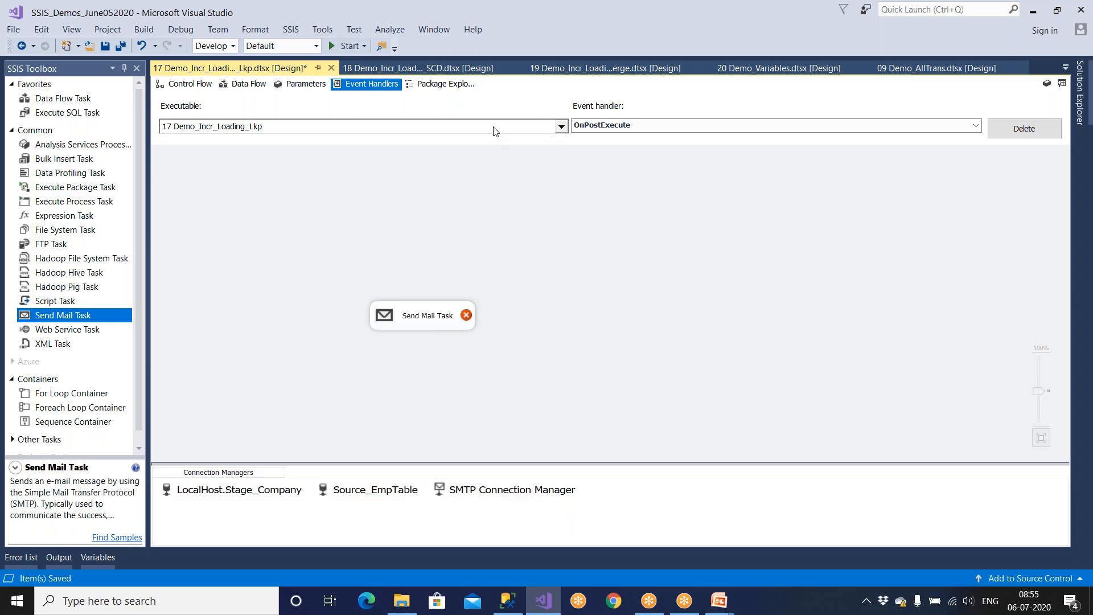
# Step: Browse the Executable tree to Data Flow Task and back to the package level
pyautogui.click(476, 126)
pyautogui.click(188, 163)
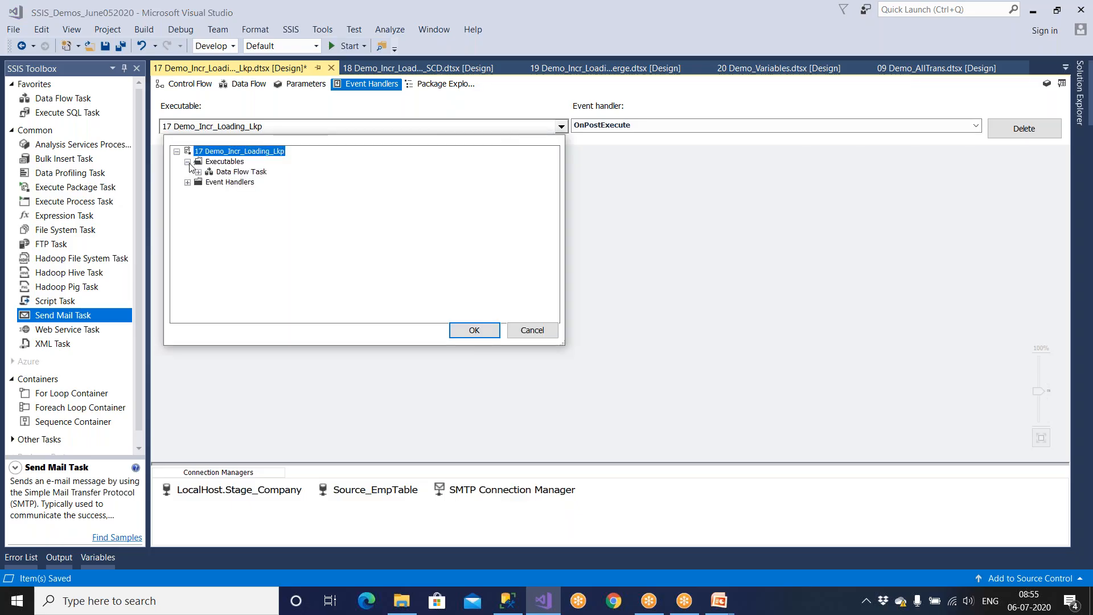
pyautogui.click(239, 171)
pyautogui.click(198, 172)
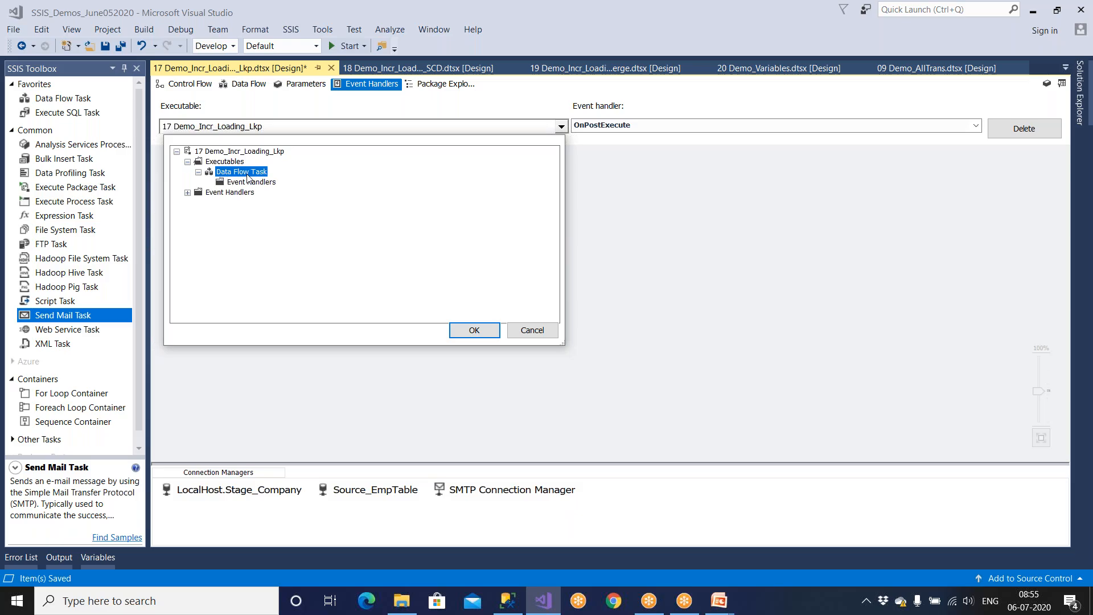
pyautogui.click(484, 332)
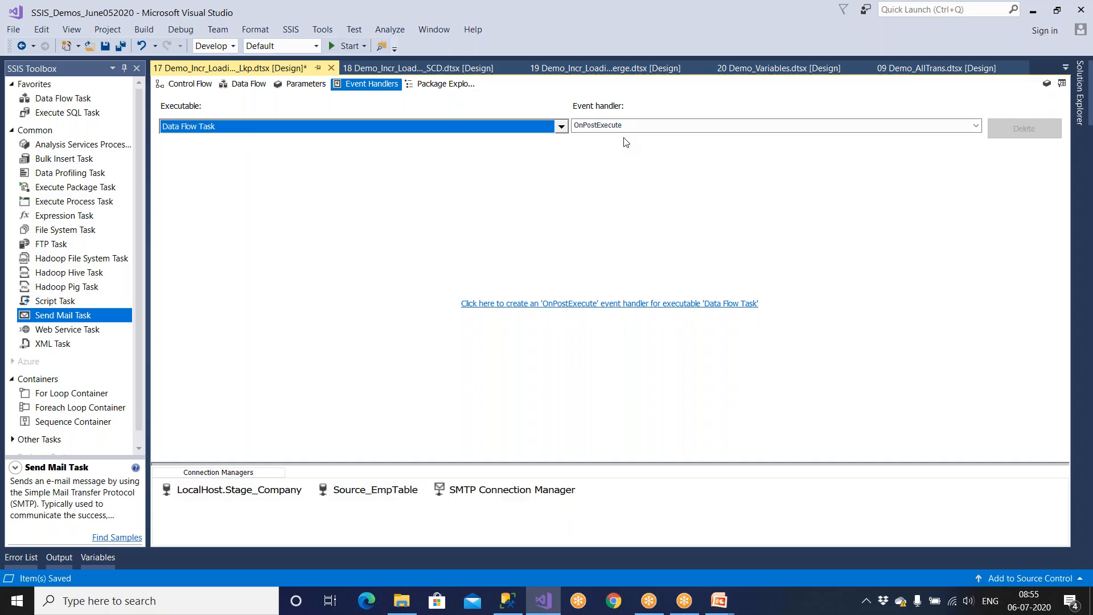
pyautogui.click(226, 130)
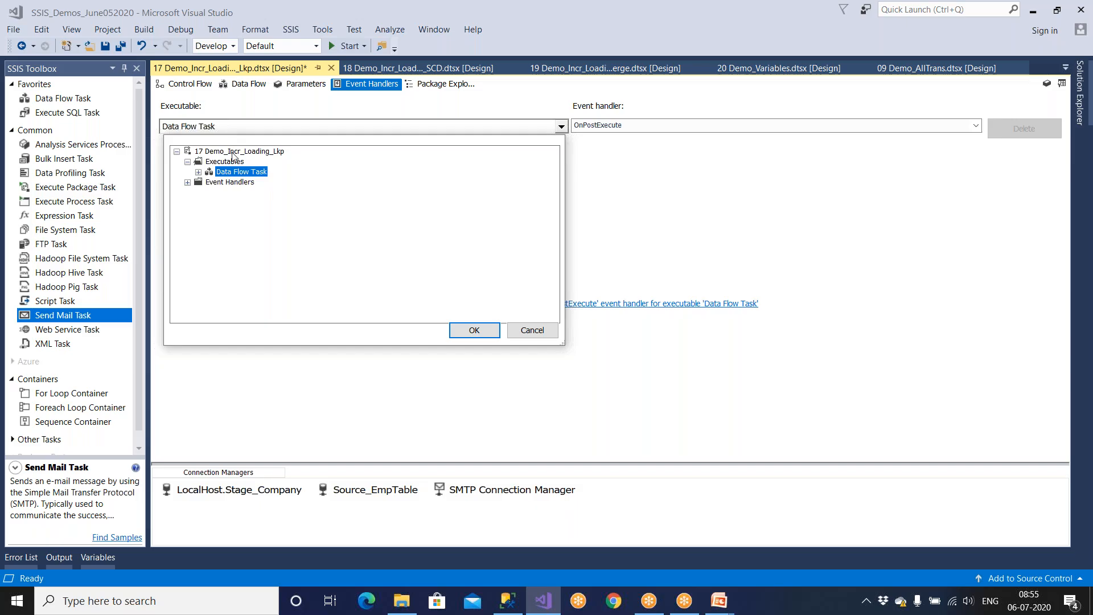
pyautogui.click(232, 152)
pyautogui.click(472, 332)
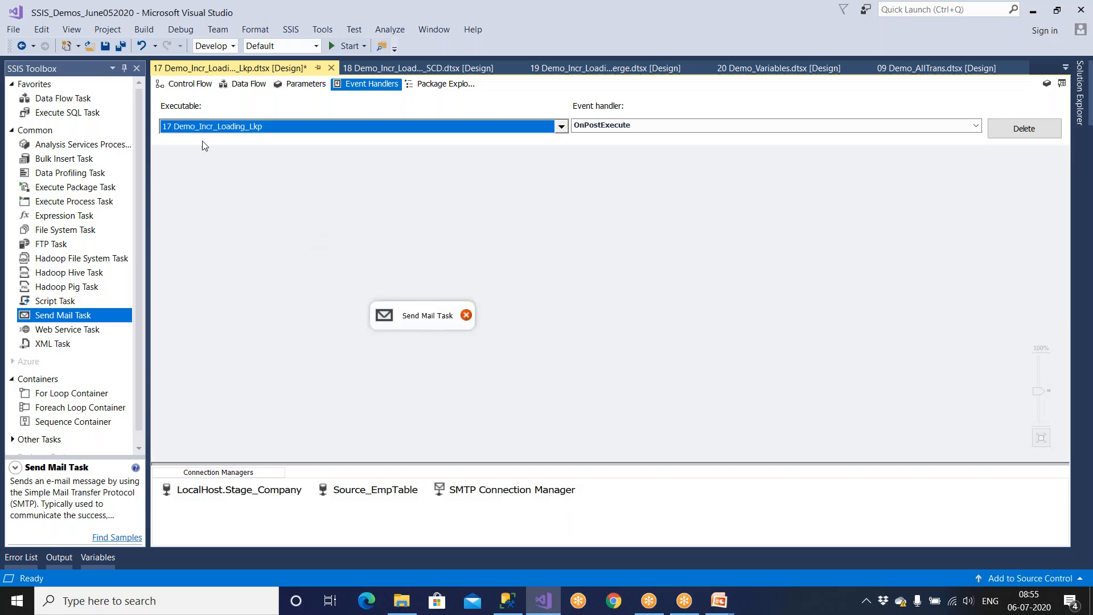
pyautogui.click(232, 129)
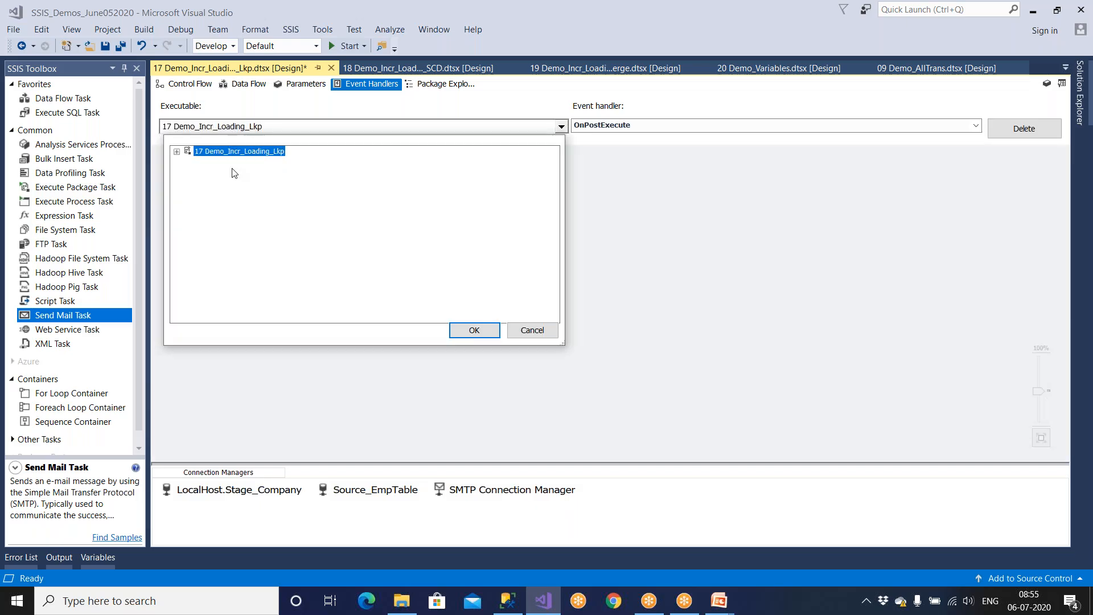
pyautogui.click(532, 330)
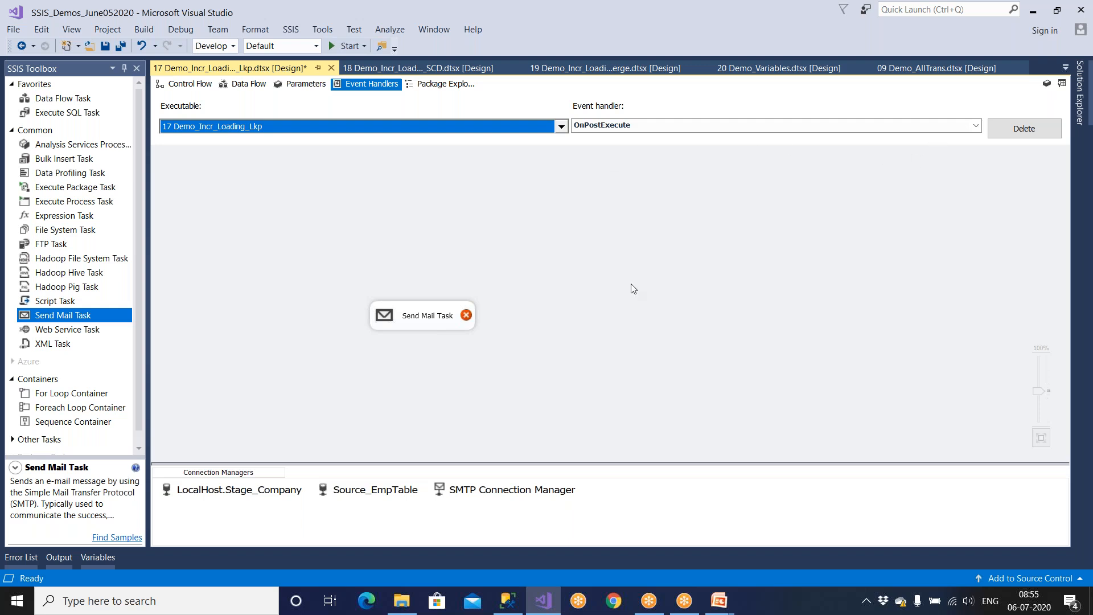
# Step: Delete the OnPostExecute handler and its mail task, then return to the Control Flow
pyautogui.click(1025, 129)
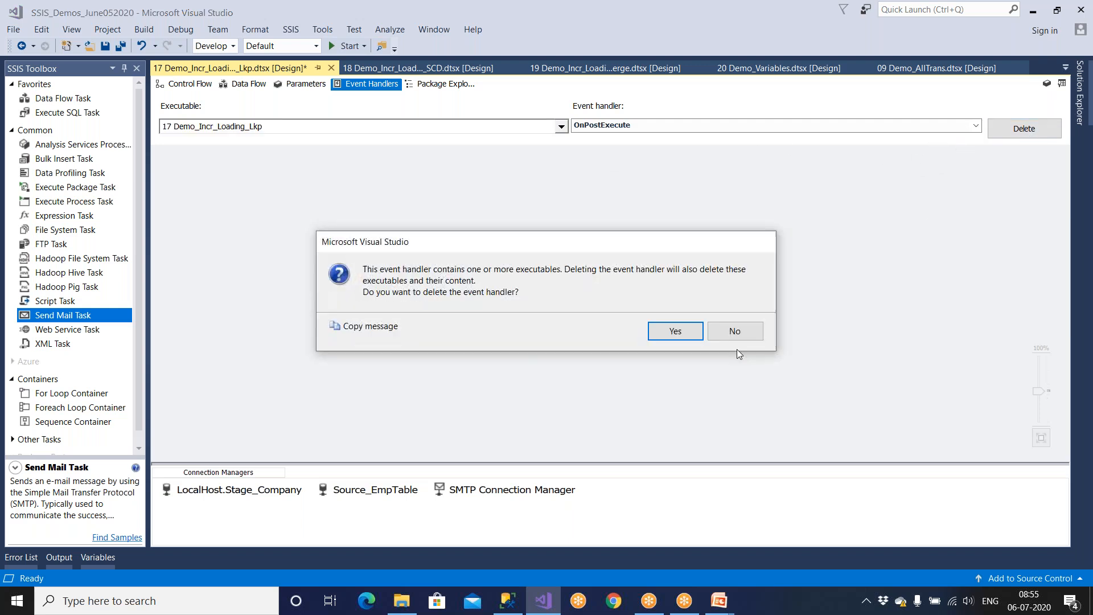
pyautogui.click(678, 330)
pyautogui.click(660, 126)
pyautogui.click(624, 148)
pyautogui.click(626, 126)
pyautogui.click(666, 138)
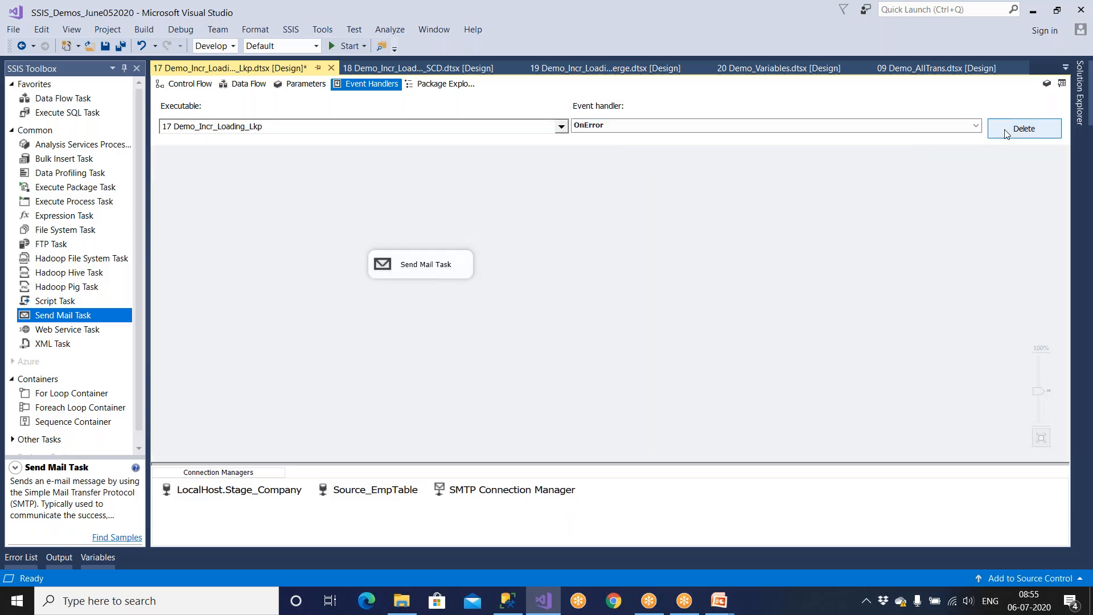
pyautogui.click(611, 126)
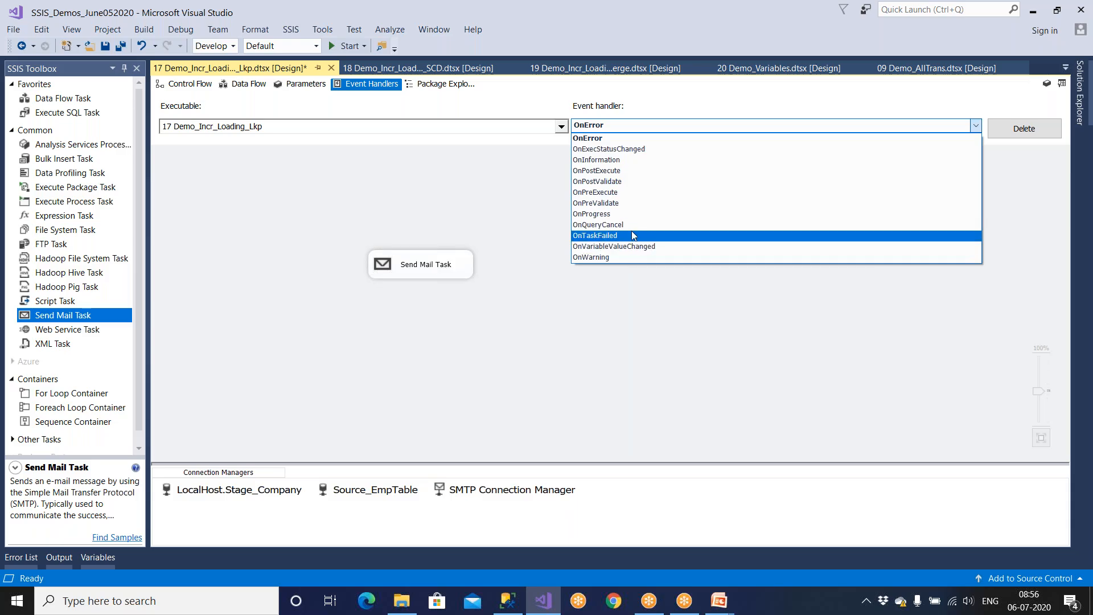
pyautogui.click(647, 300)
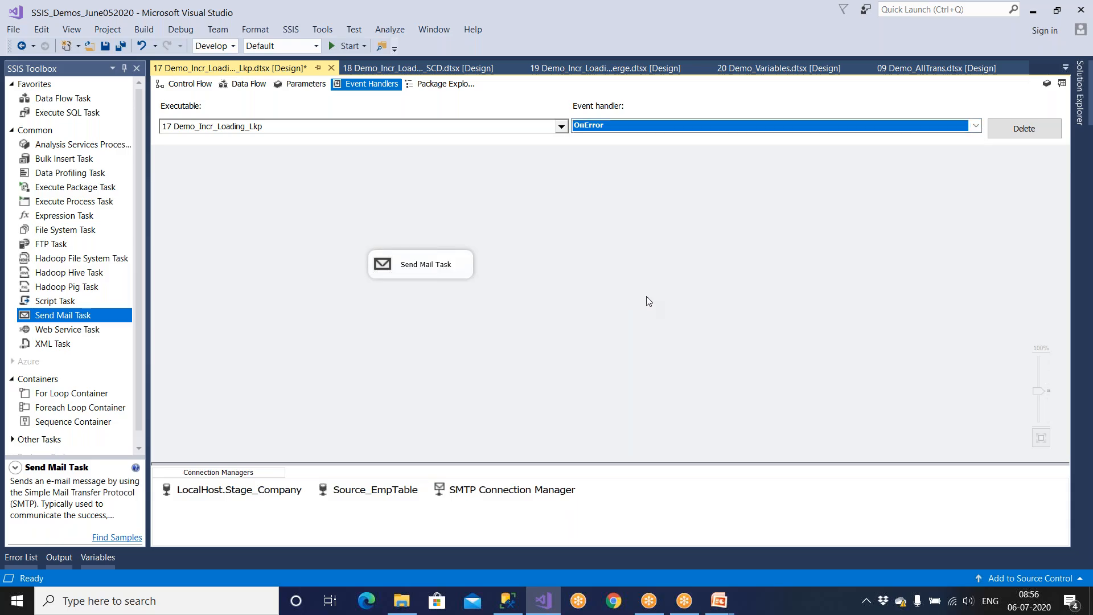
pyautogui.click(197, 85)
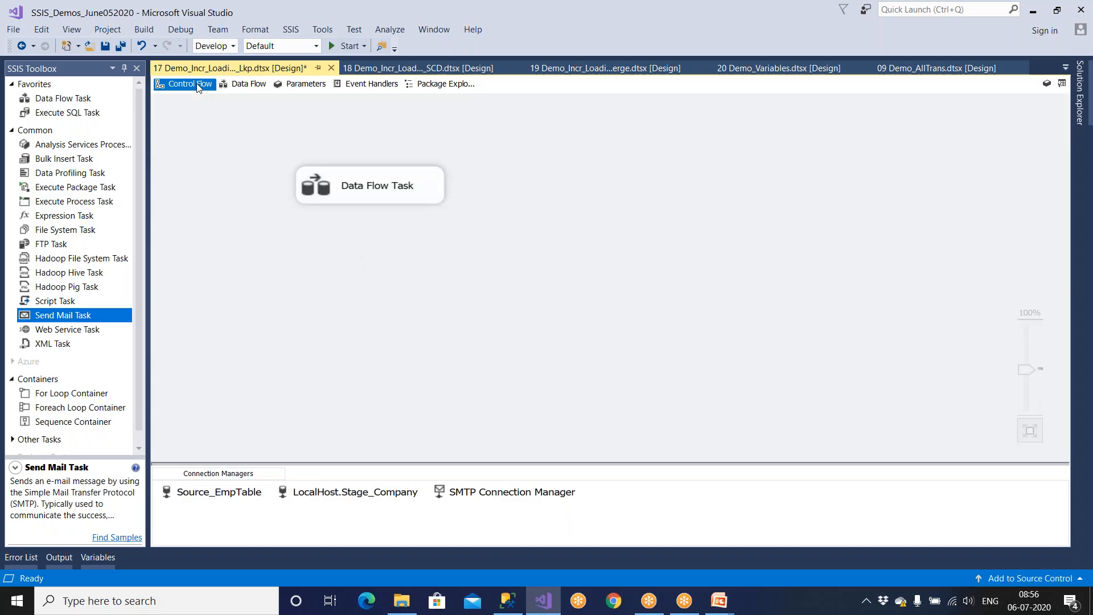
# Step: Inspect the SQL Server and Windows Event Log entries in Configure SSIS Logs, cancel, and view Event Handlers
pyautogui.click(291, 29)
pyautogui.click(309, 43)
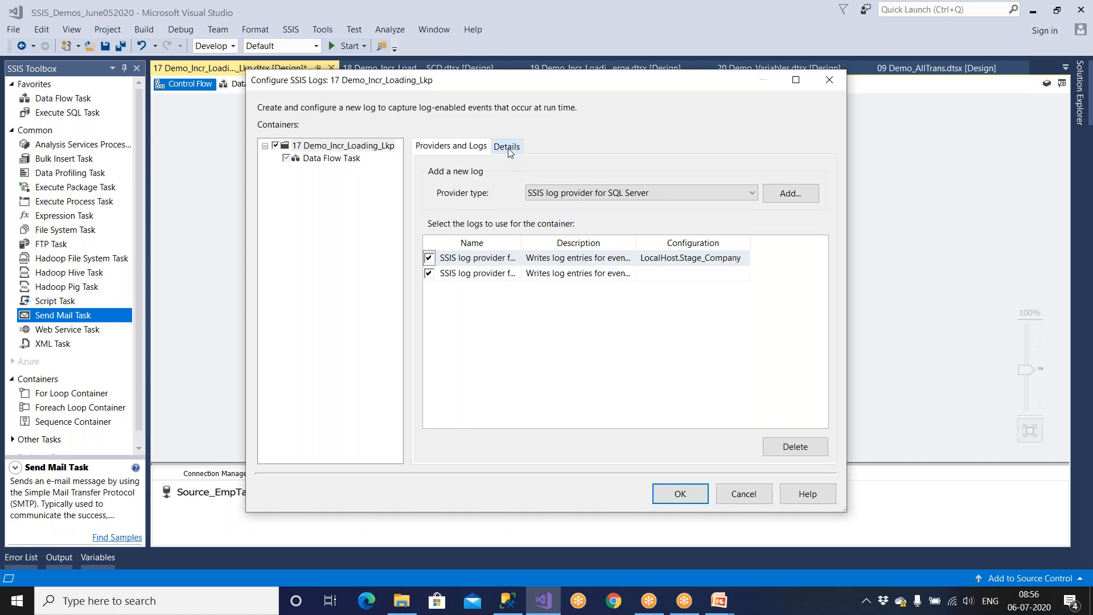
pyautogui.click(472, 260)
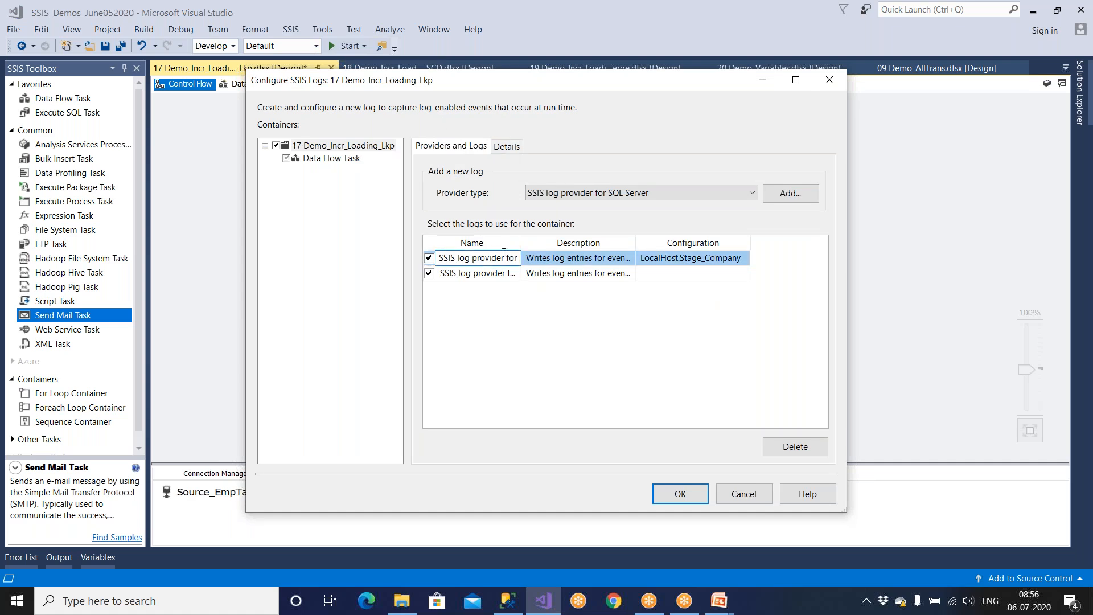
pyautogui.moveTo(521, 245); pyautogui.dragTo(625, 245)
pyautogui.click(598, 273)
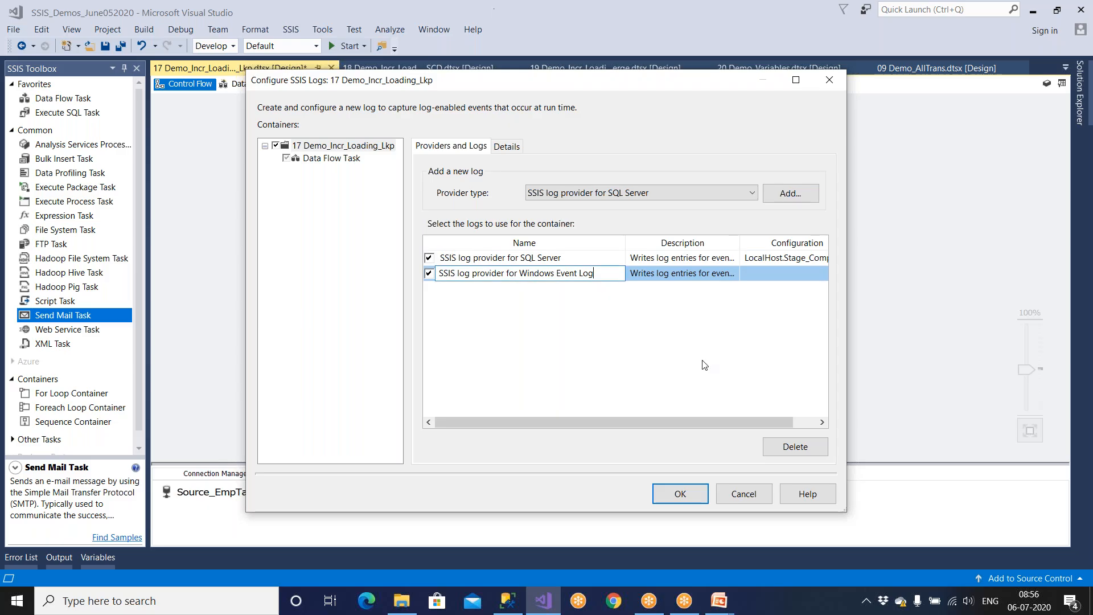
pyautogui.click(747, 493)
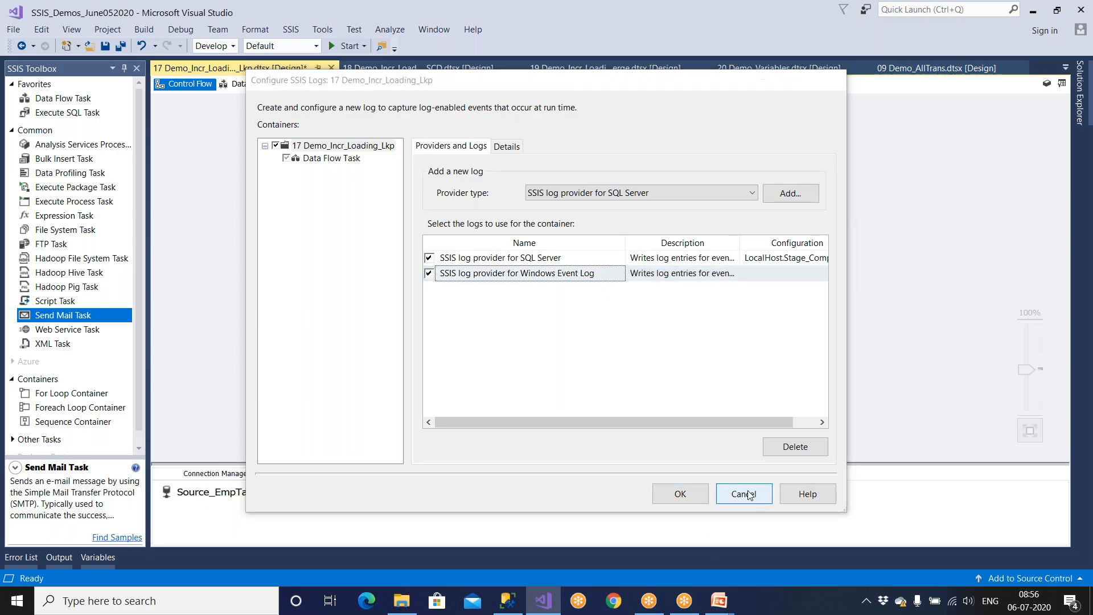
pyautogui.click(363, 85)
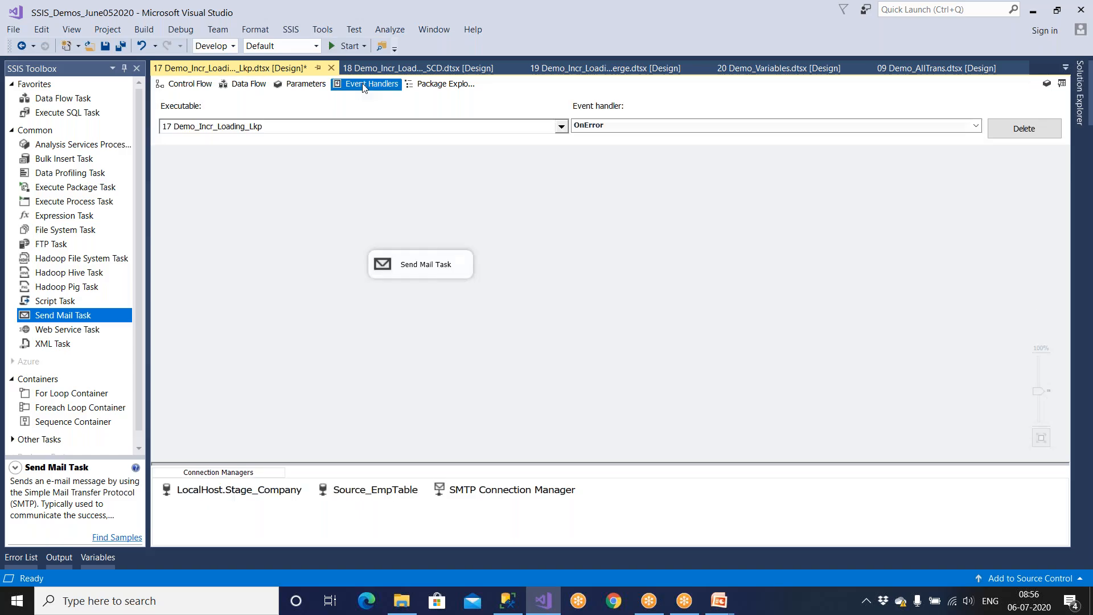
# Step: Verify OnError is the selected event and request deletion of its handler
pyautogui.click(601, 127)
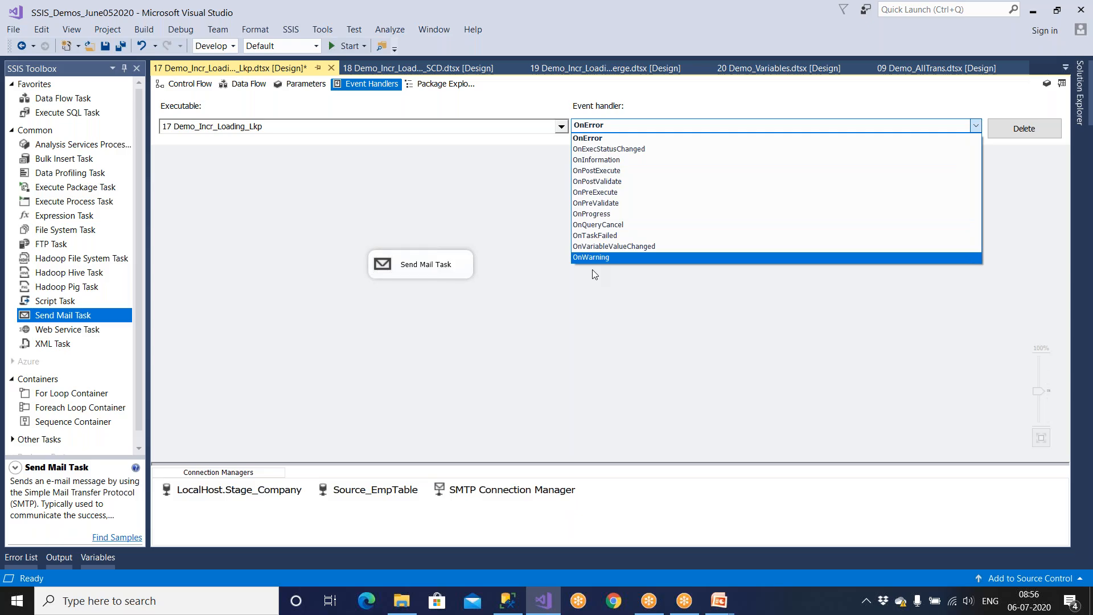
pyautogui.click(290, 33)
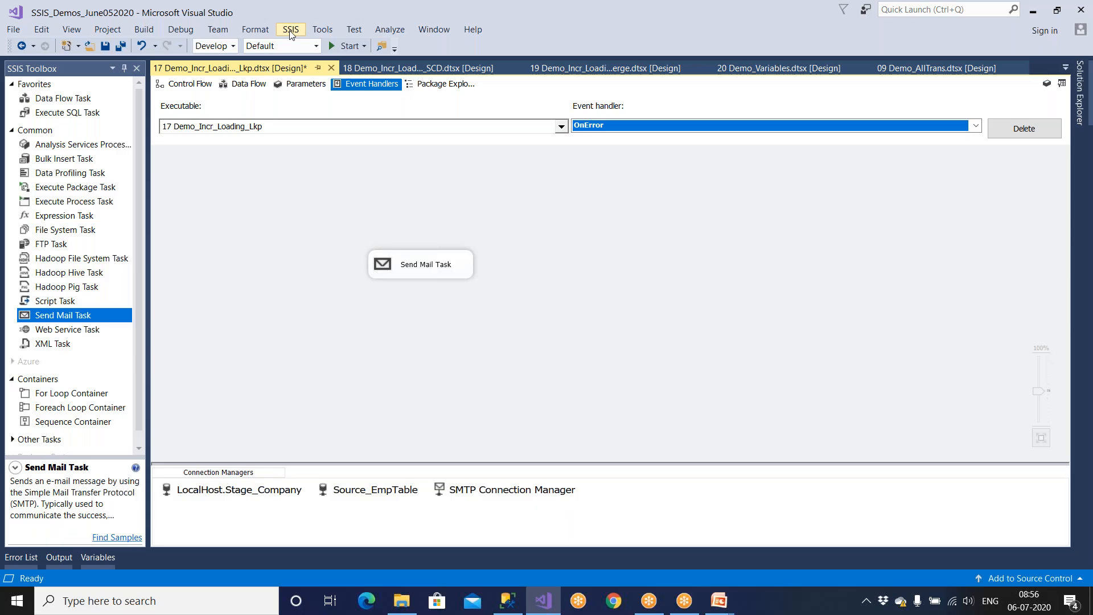
pyautogui.click(1022, 130)
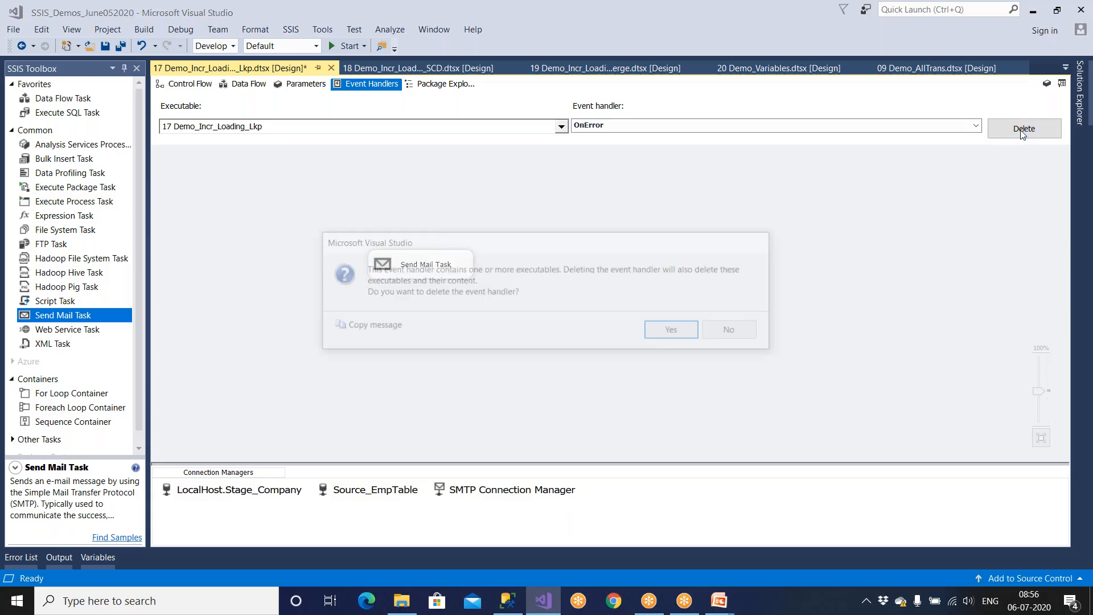
# Step: Confirm removing the OnError handler with its Send Mail Task and go back to Control Flow
pyautogui.click(685, 333)
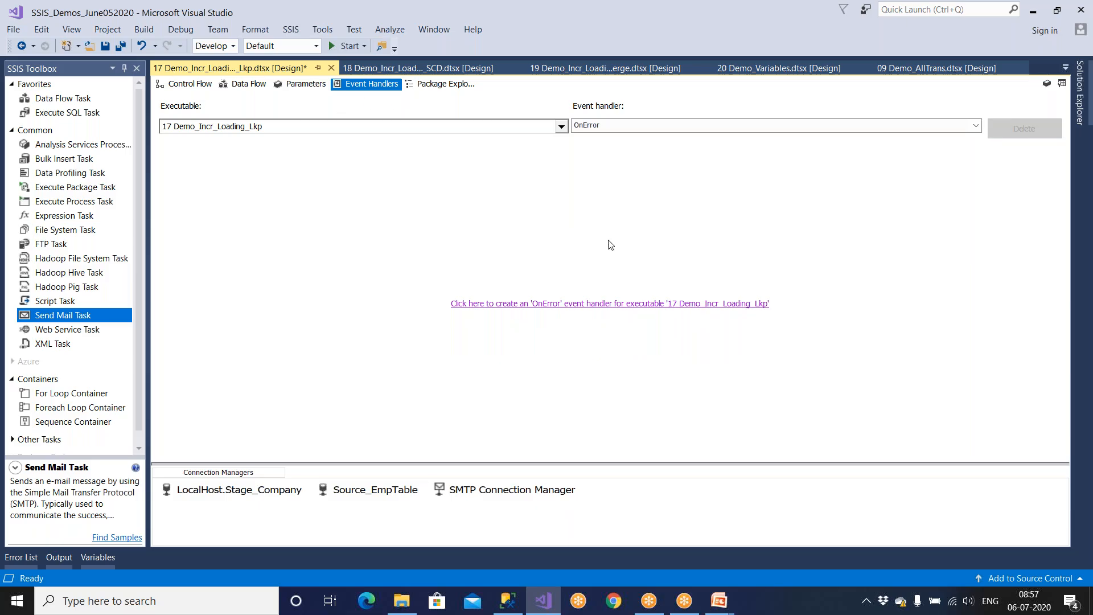
pyautogui.click(607, 126)
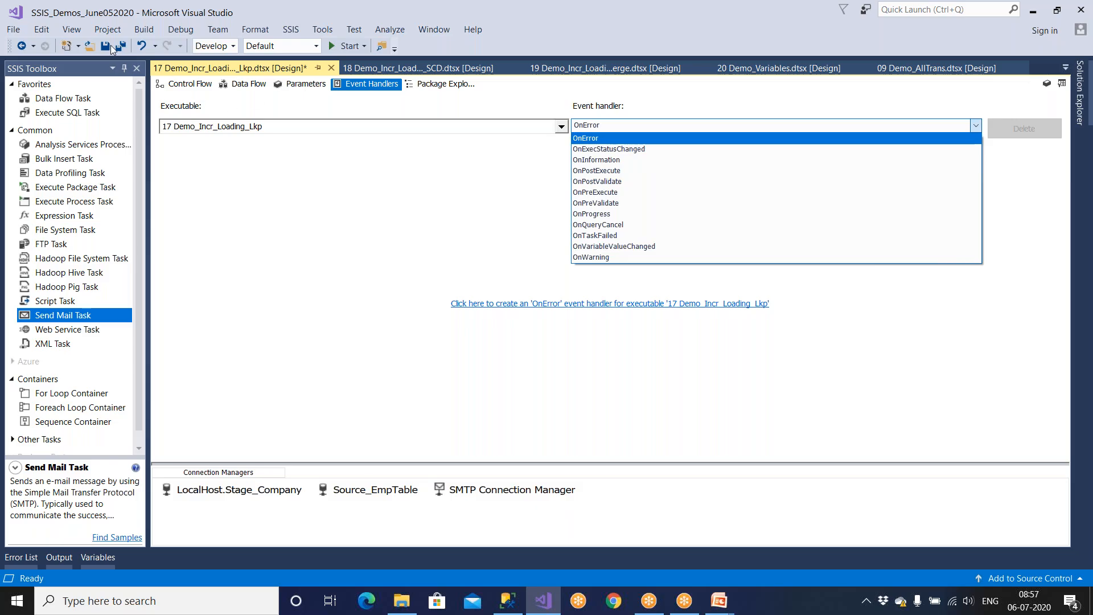
pyautogui.click(189, 86)
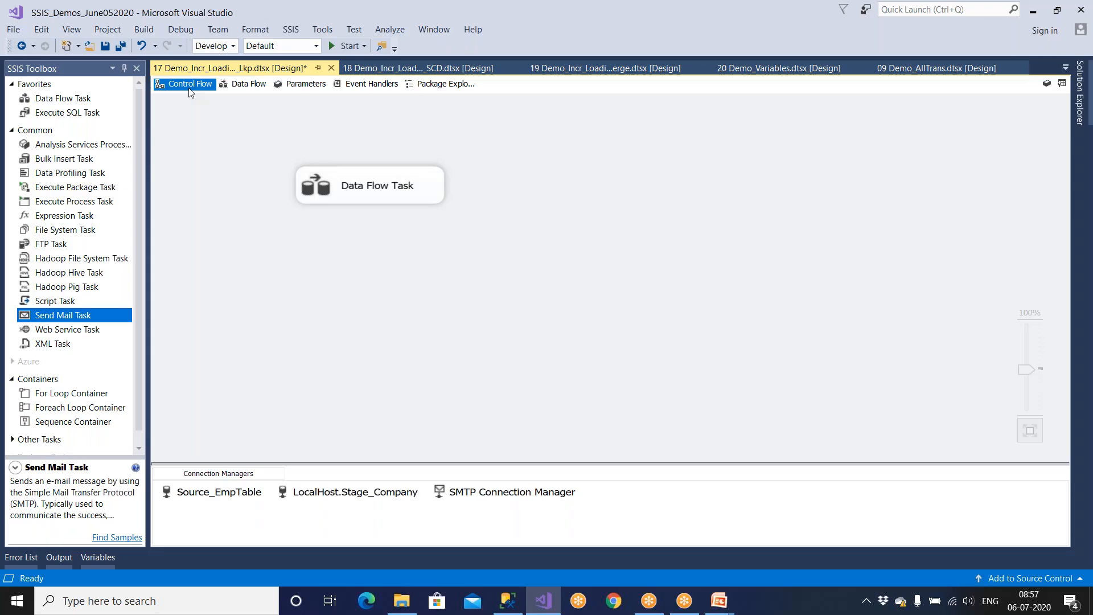
# Step: Browse the SSIS_Demos_June052020 packages in Solution Explorer and save 17 Demo_Incr_Loading_Lkp
pyautogui.click(1083, 106)
pyautogui.click(950, 200)
pyautogui.click(951, 214)
pyautogui.click(953, 191)
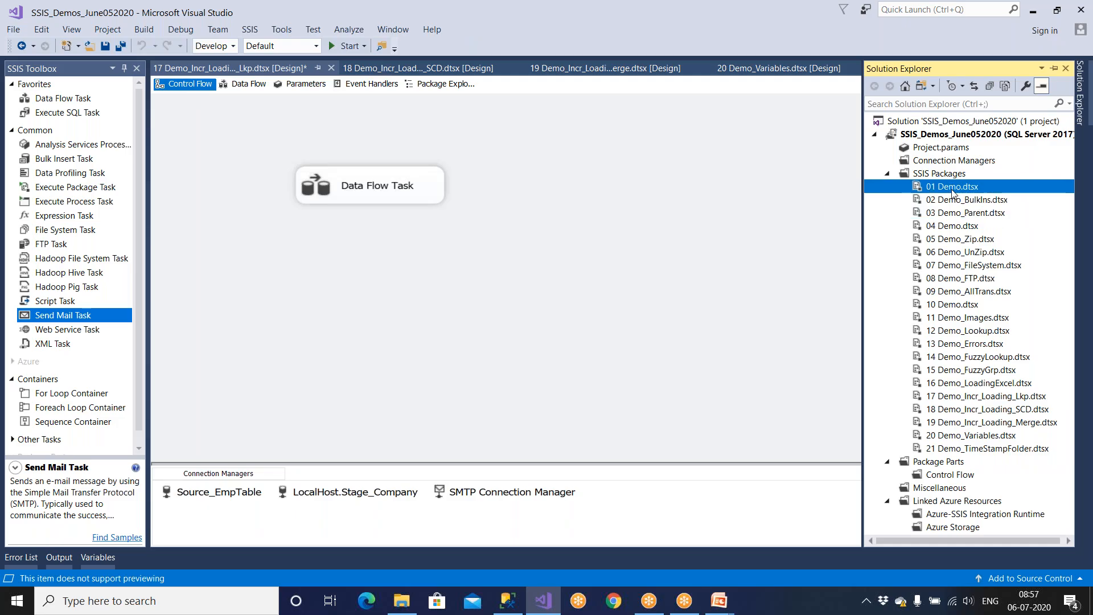
pyautogui.click(957, 201)
pyautogui.click(960, 213)
pyautogui.click(961, 227)
pyautogui.click(963, 239)
pyautogui.click(962, 253)
pyautogui.click(962, 265)
pyautogui.click(964, 279)
pyautogui.click(971, 330)
pyautogui.click(968, 356)
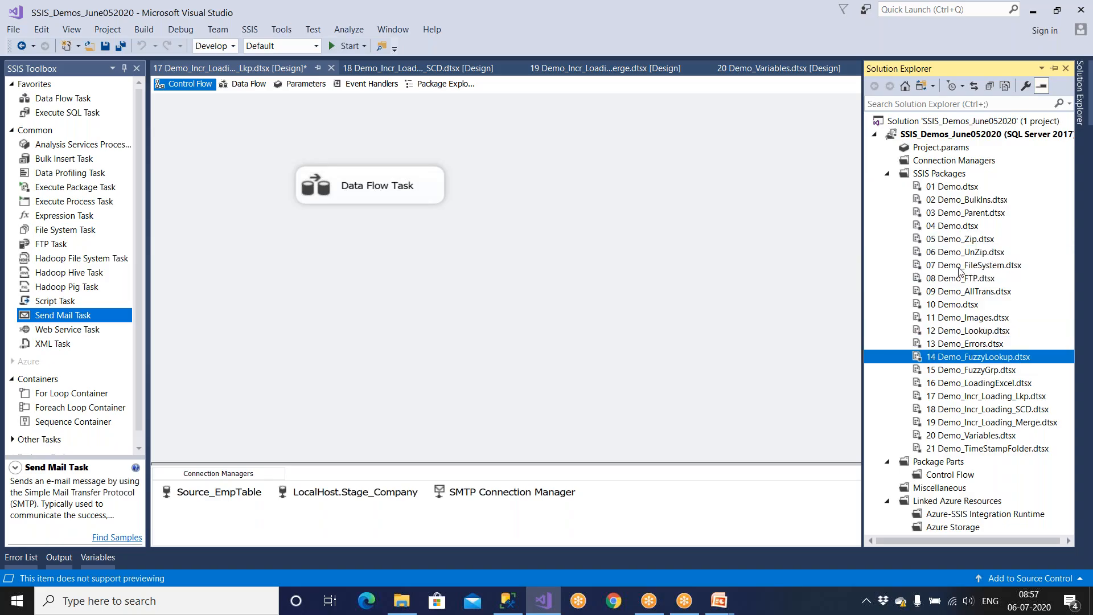
pyautogui.click(960, 140)
pyautogui.click(966, 280)
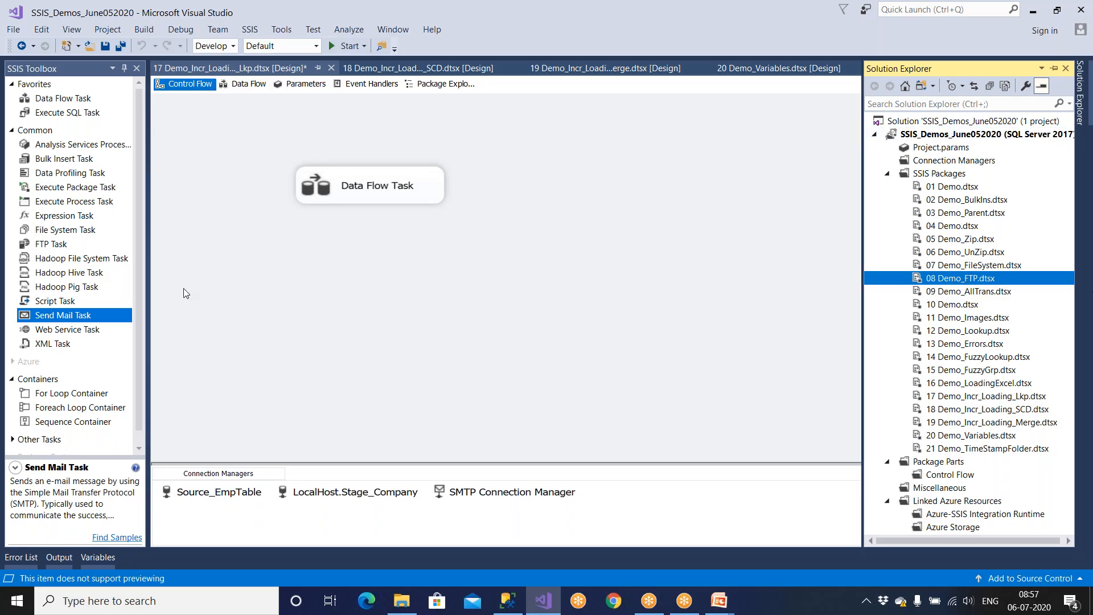
pyautogui.click(106, 46)
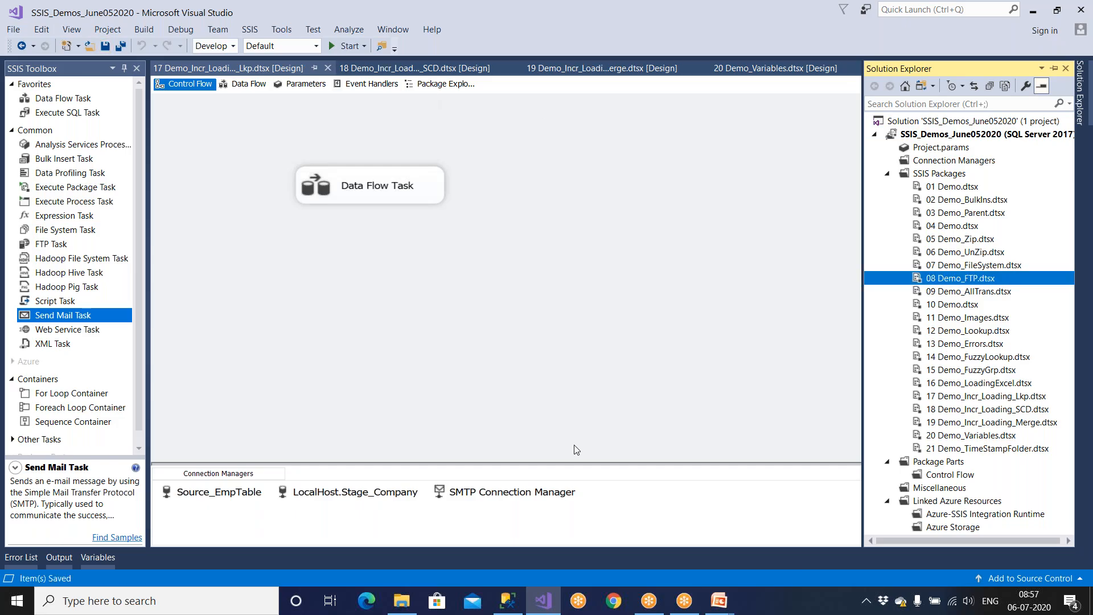
pyautogui.click(722, 605)
pyautogui.moveTo(99, 322); pyautogui.dragTo(341, 327)
pyautogui.click(381, 202)
pyautogui.moveTo(383, 223); pyautogui.dragTo(380, 324)
pyautogui.click(399, 195)
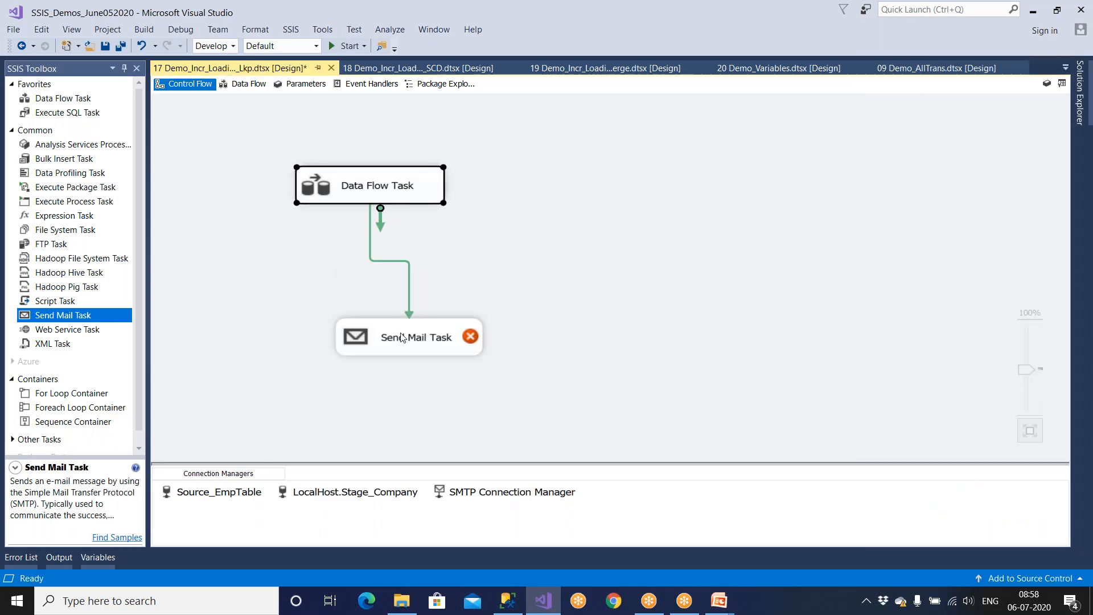
pyautogui.click(401, 337)
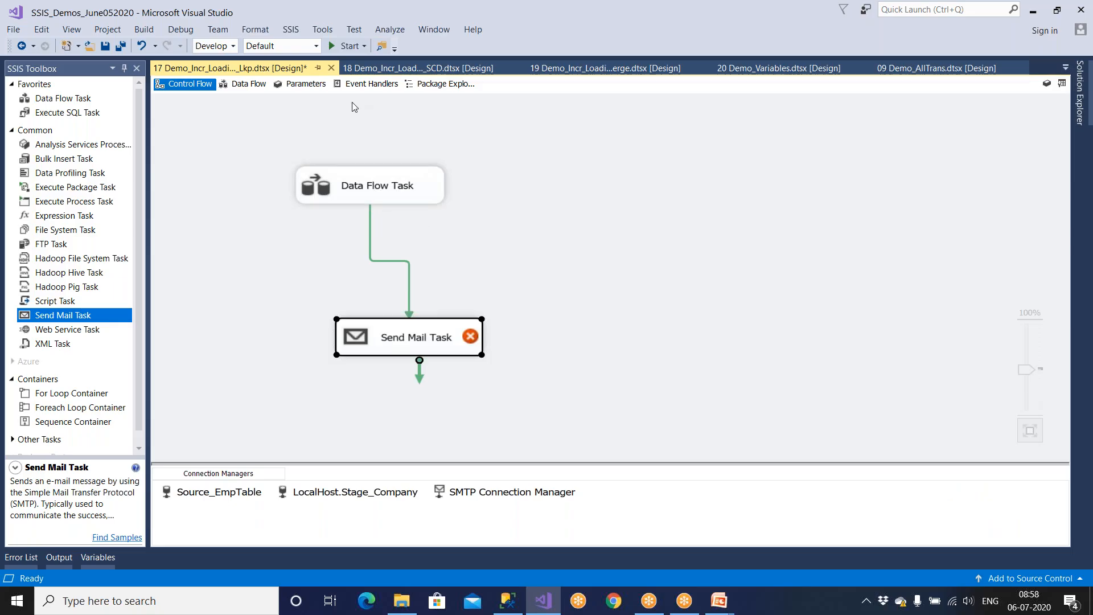
pyautogui.click(464, 246)
pyautogui.click(409, 297)
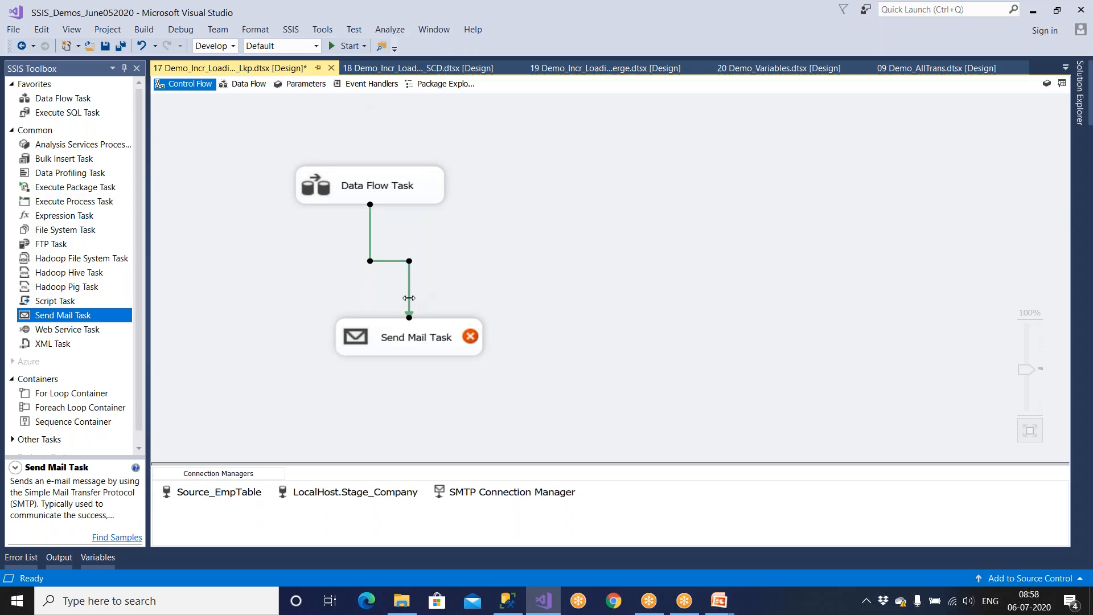
pyautogui.click(373, 193)
pyautogui.click(389, 328)
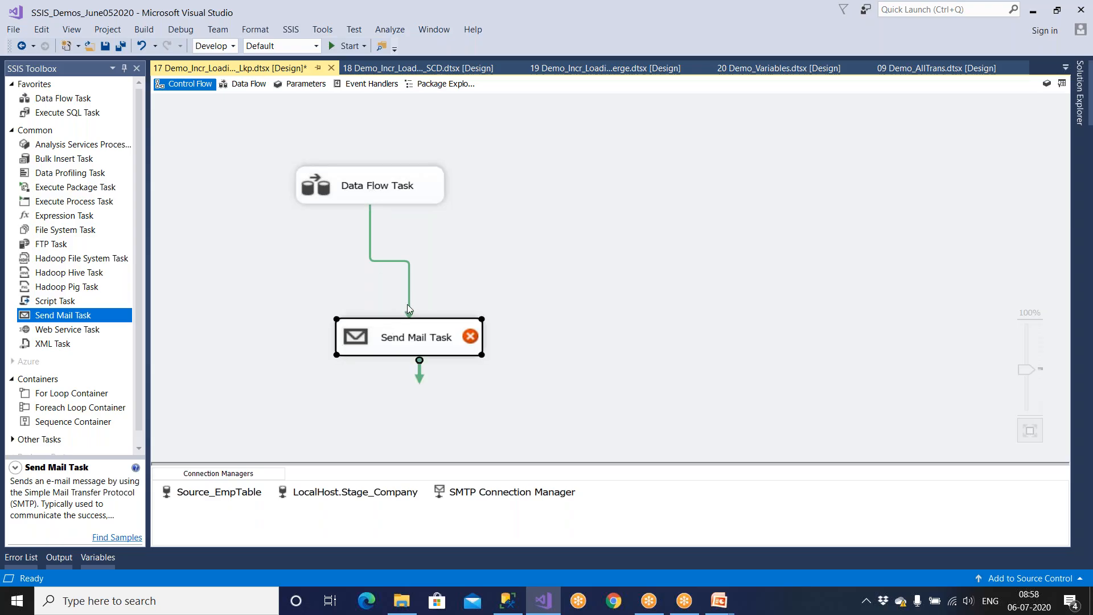
pyautogui.click(409, 304)
pyautogui.press('Delete')
pyautogui.click(414, 340)
pyautogui.press('Delete')
pyautogui.click(371, 84)
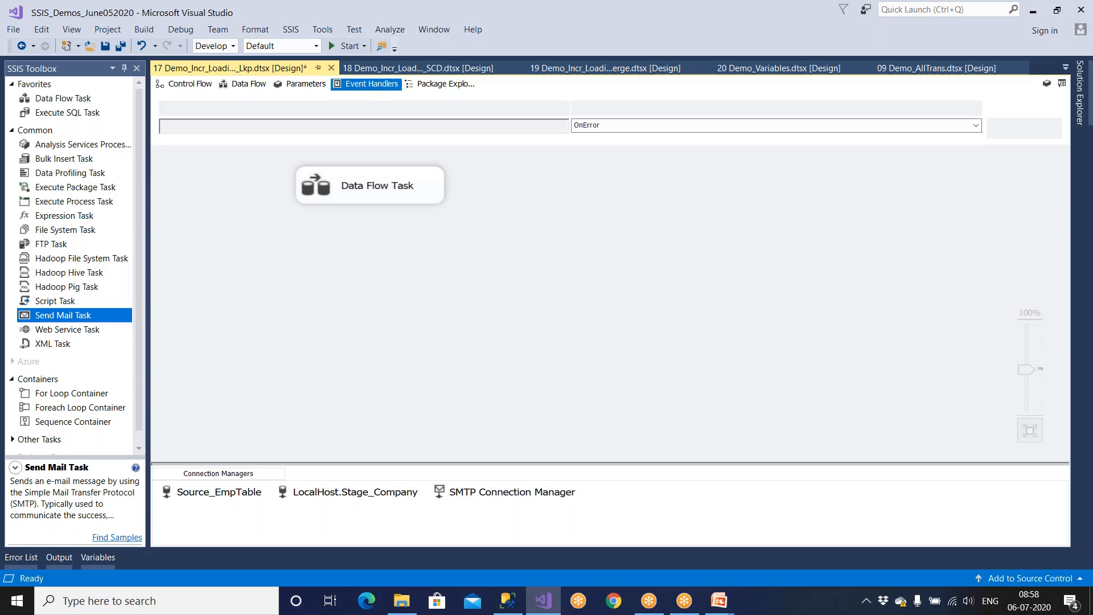
pyautogui.click(611, 128)
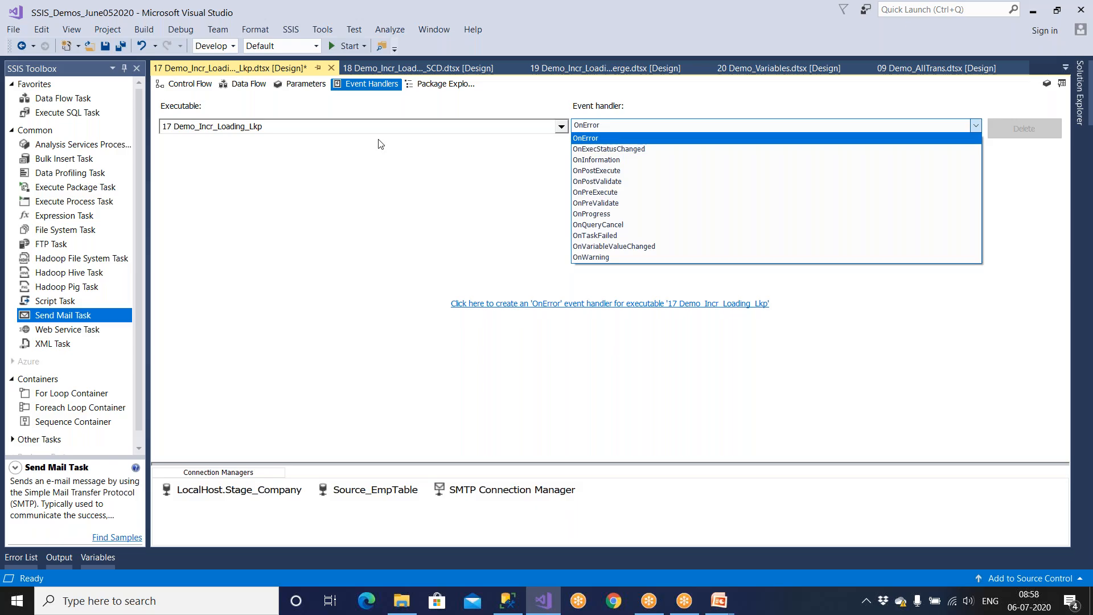
pyautogui.click(196, 88)
pyautogui.click(196, 88)
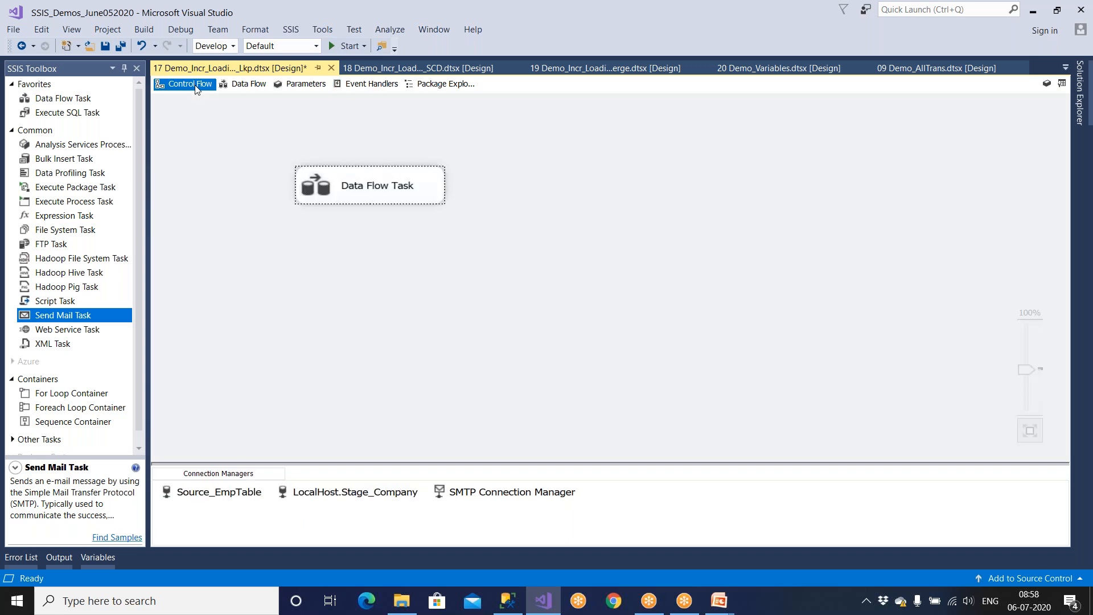
# Step: Add a Send Mail Task below the Data Flow Task and connect them
pyautogui.click(311, 197)
pyautogui.moveTo(87, 319); pyautogui.dragTo(308, 335)
pyautogui.click(367, 194)
pyautogui.moveTo(377, 223); pyautogui.dragTo(381, 341)
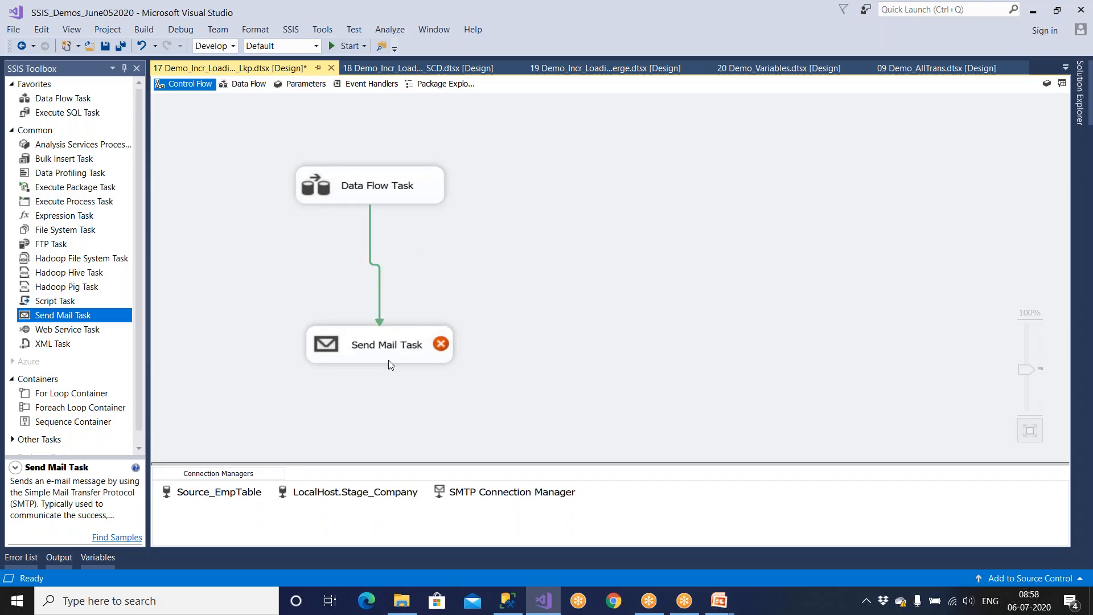
# Step: Select the Data Flow and Send Mail tasks to inspect the Send Mail Task's error
pyautogui.click(389, 186)
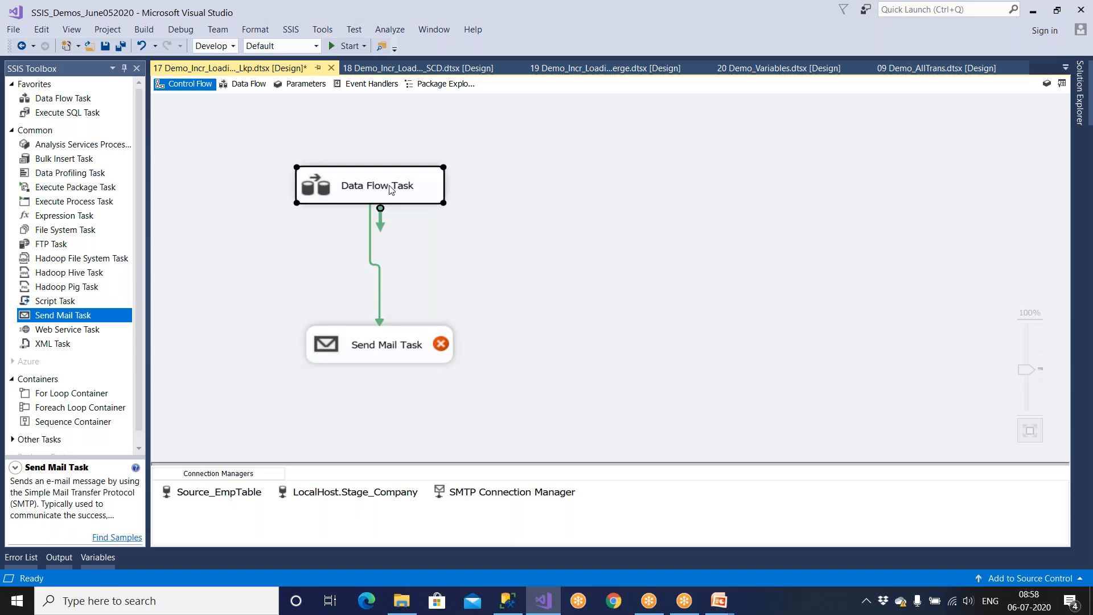
pyautogui.click(391, 347)
pyautogui.click(503, 296)
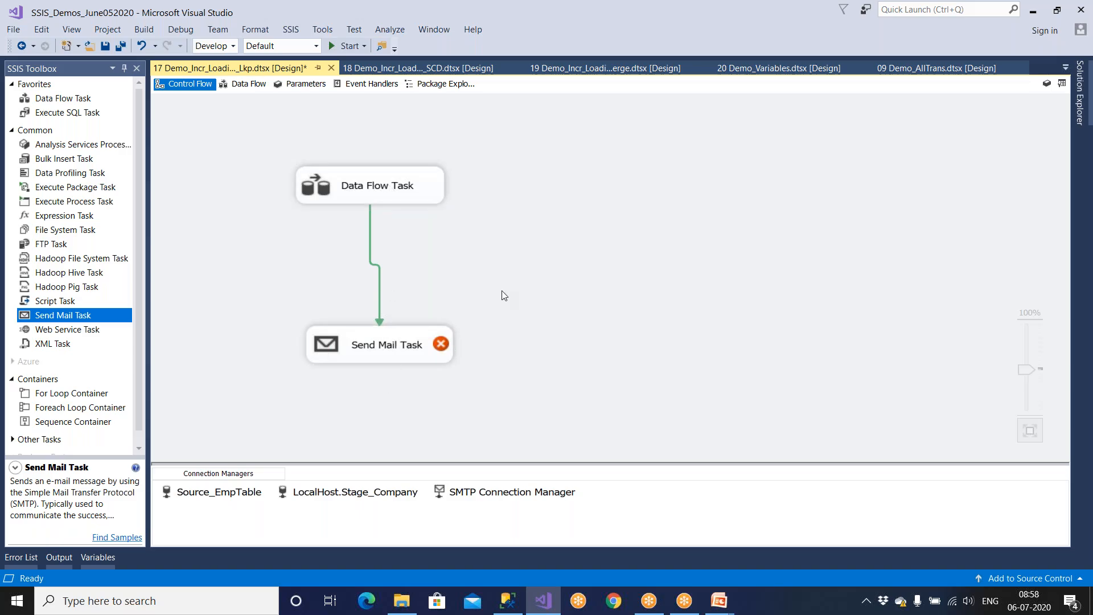
pyautogui.click(441, 351)
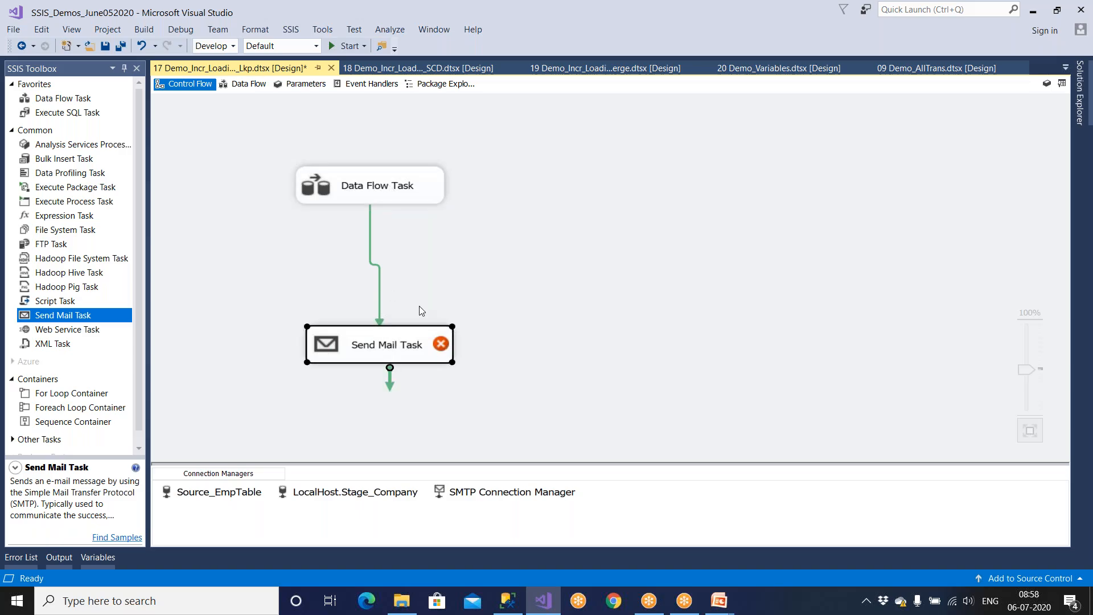
pyautogui.click(397, 204)
pyautogui.click(397, 349)
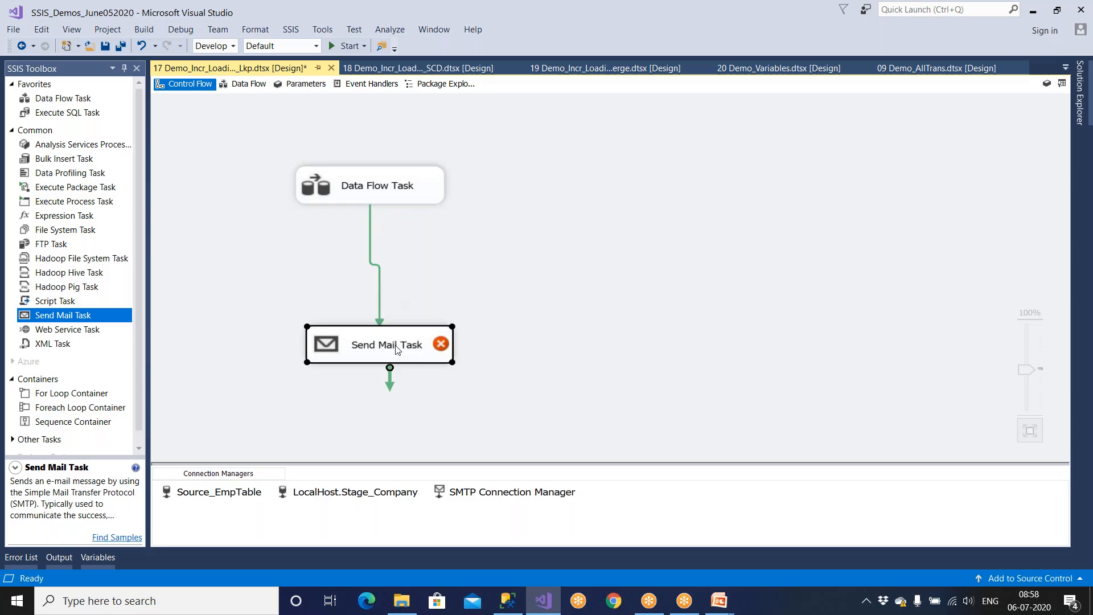
# Step: Switch the precedence constraint to Failure, then change it to Completion
pyautogui.click(380, 297)
pyautogui.rightClick(380, 297)
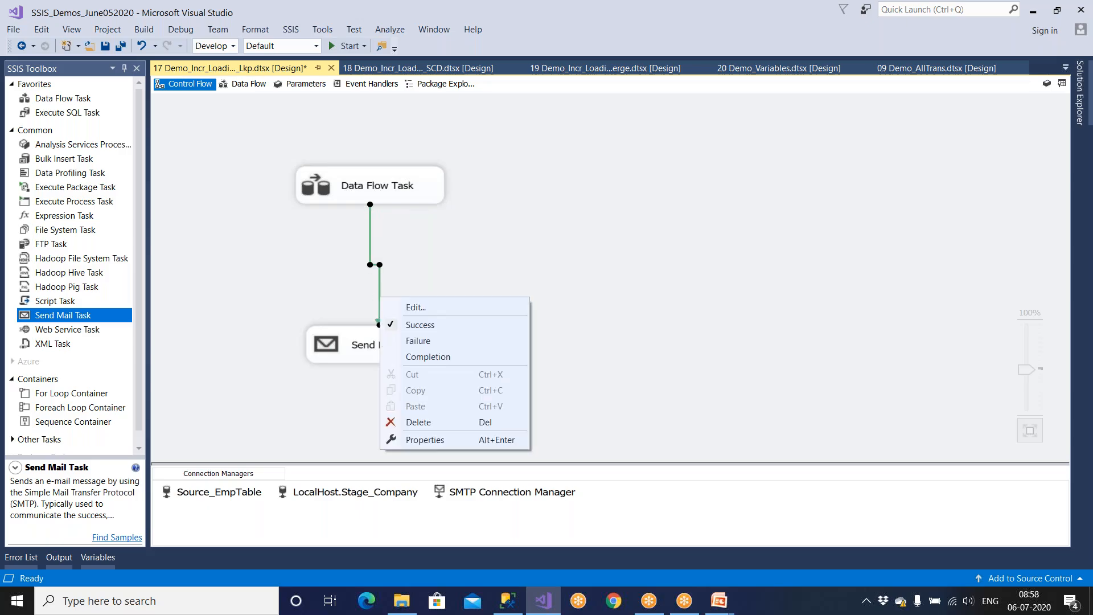
pyautogui.click(408, 340)
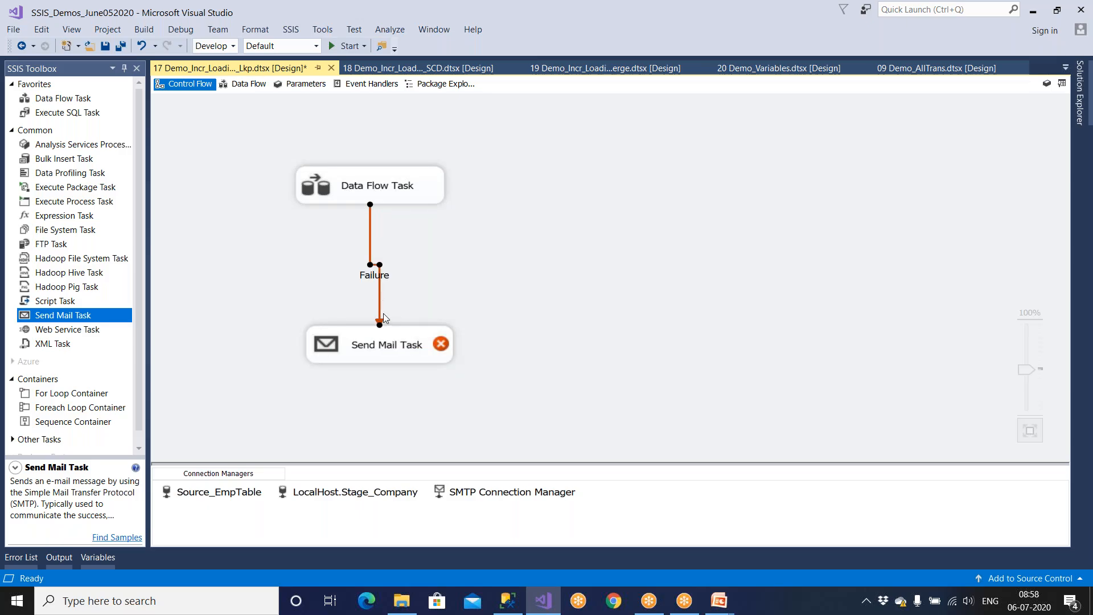
pyautogui.click(402, 350)
pyautogui.click(380, 304)
pyautogui.rightClick(380, 302)
pyautogui.click(414, 362)
# Step: Reselect both tasks and review the Completion constraint's options without changing them
pyautogui.click(398, 197)
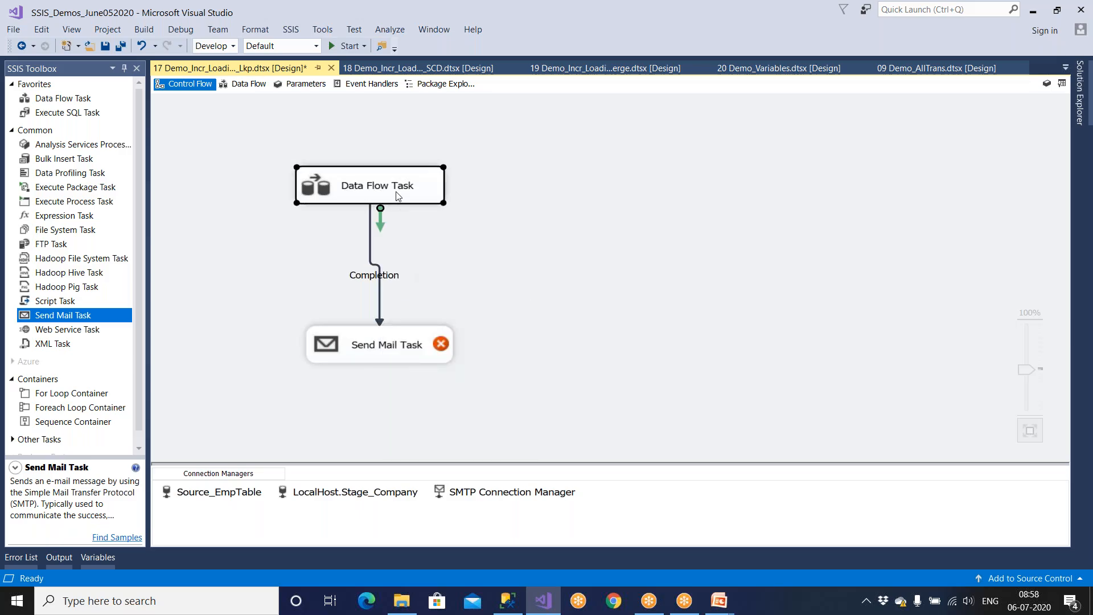
pyautogui.click(403, 342)
pyautogui.click(401, 199)
pyautogui.click(393, 300)
pyautogui.click(381, 303)
pyautogui.rightClick(380, 303)
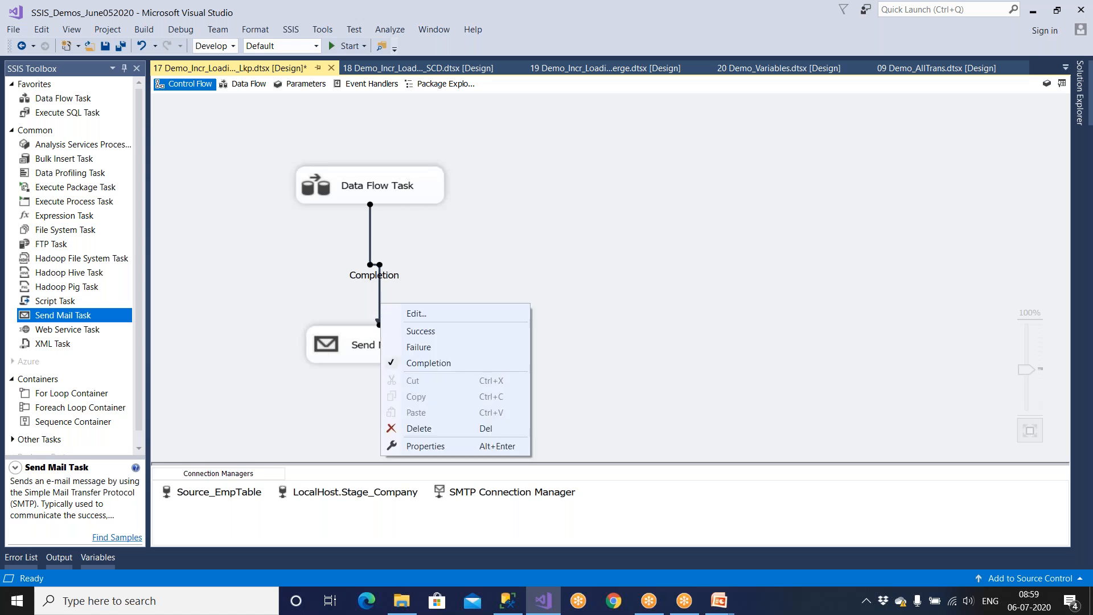
pyautogui.click(433, 250)
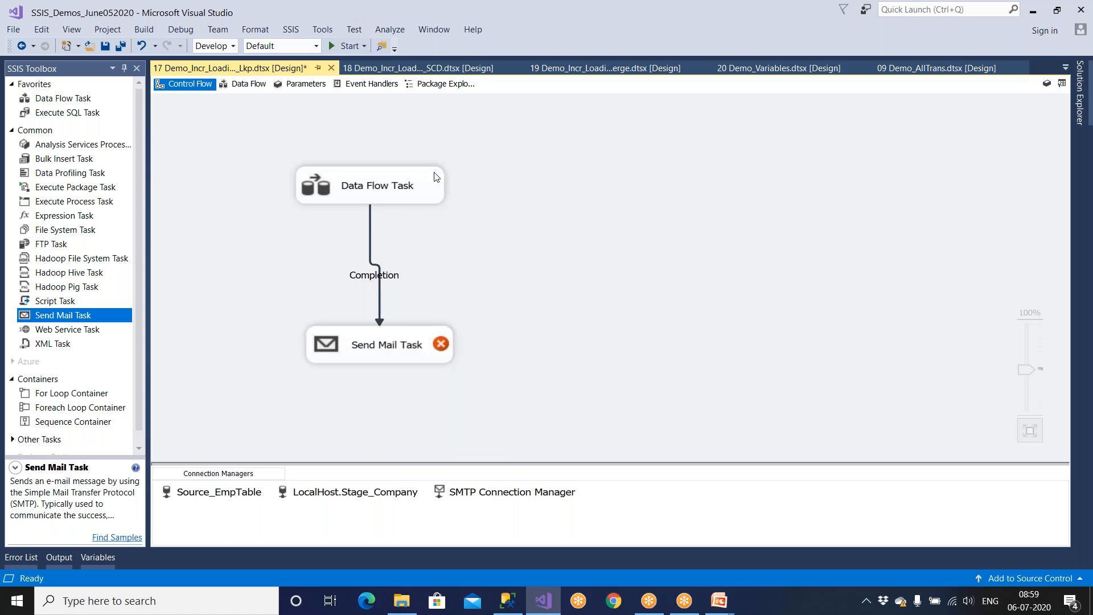
# Step: Check the Event Handlers event types, then delete the Send Mail Task and its link
pyautogui.click(361, 85)
pyautogui.click(592, 126)
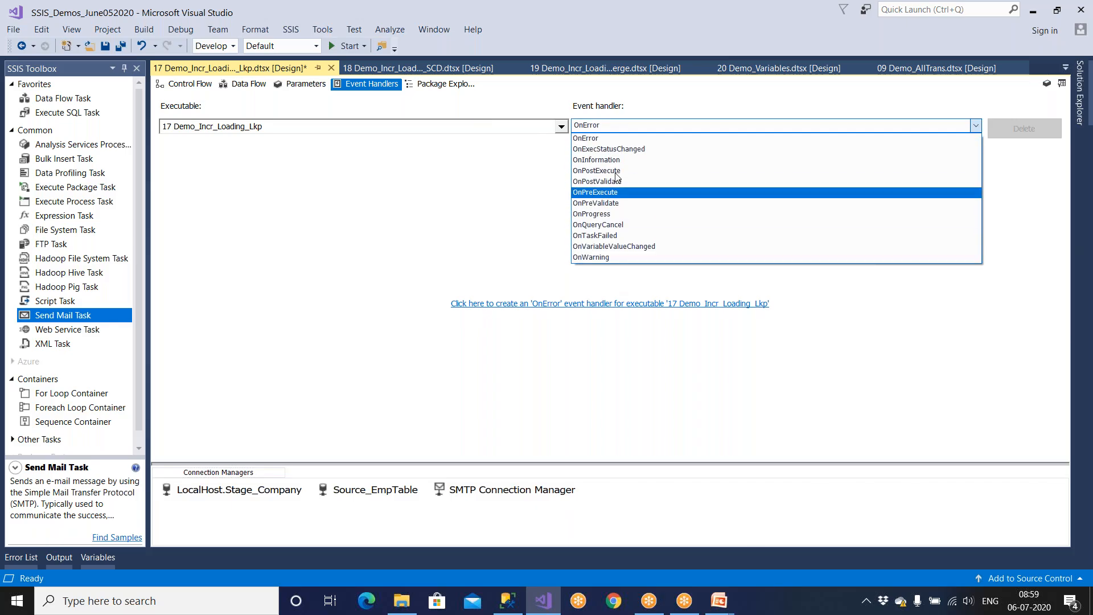
pyautogui.click(190, 86)
pyautogui.click(190, 85)
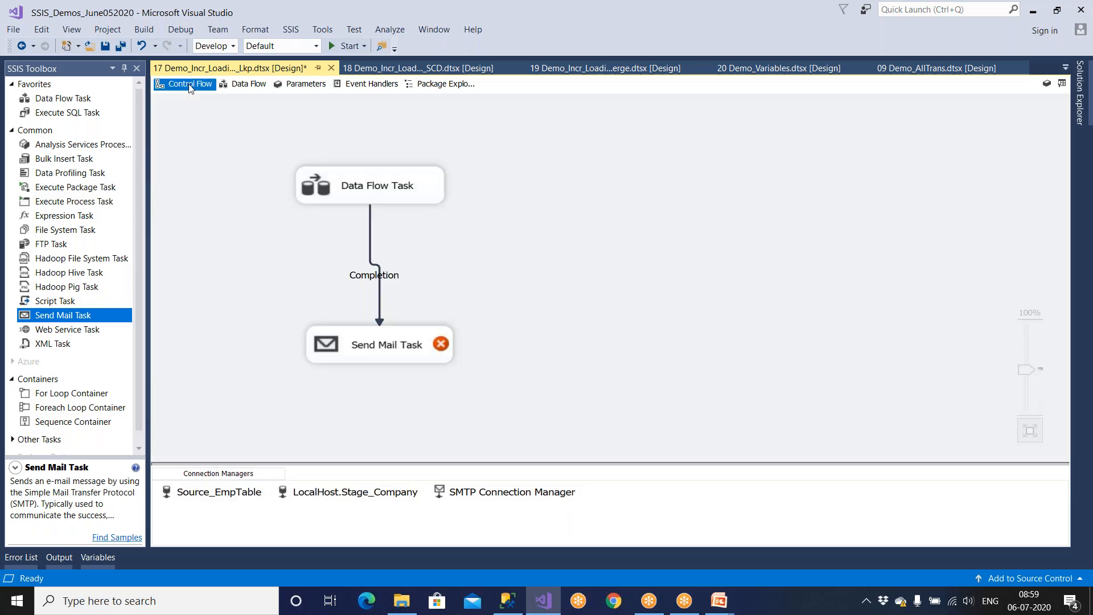
pyautogui.click(385, 344)
pyautogui.press('Delete')
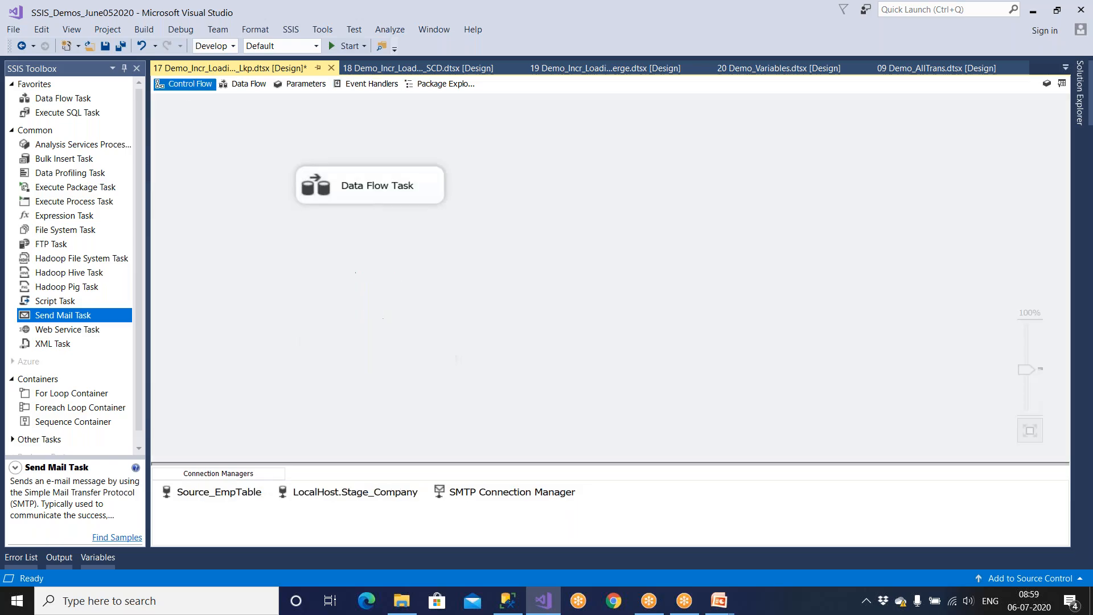
# Step: Save the package, browse the SSIS menu for Logging, then open the Data Flow Task's data flow
pyautogui.click(105, 45)
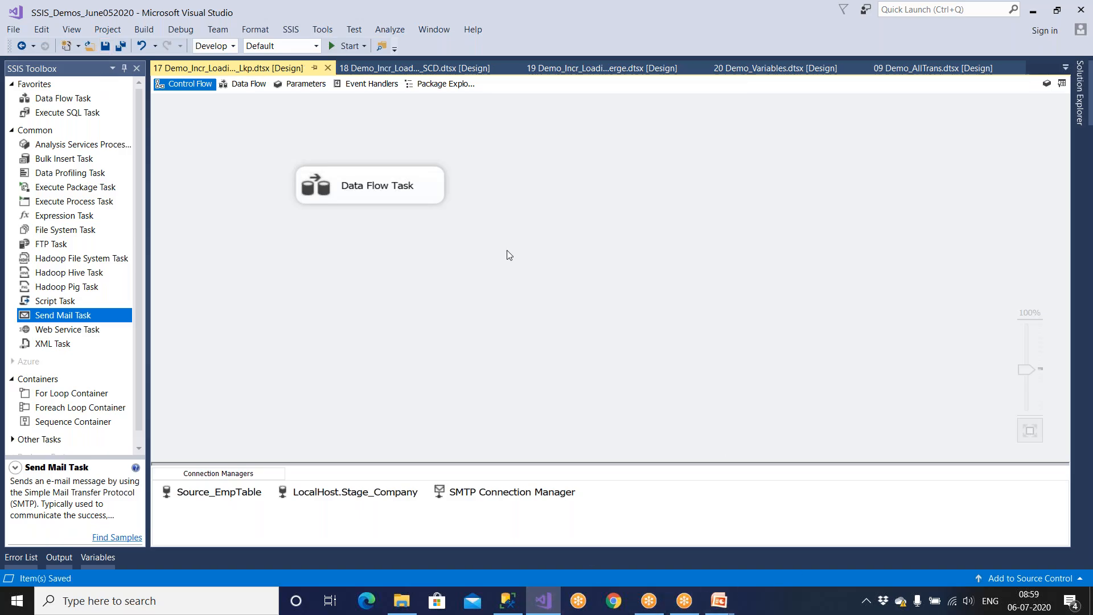
pyautogui.click(291, 31)
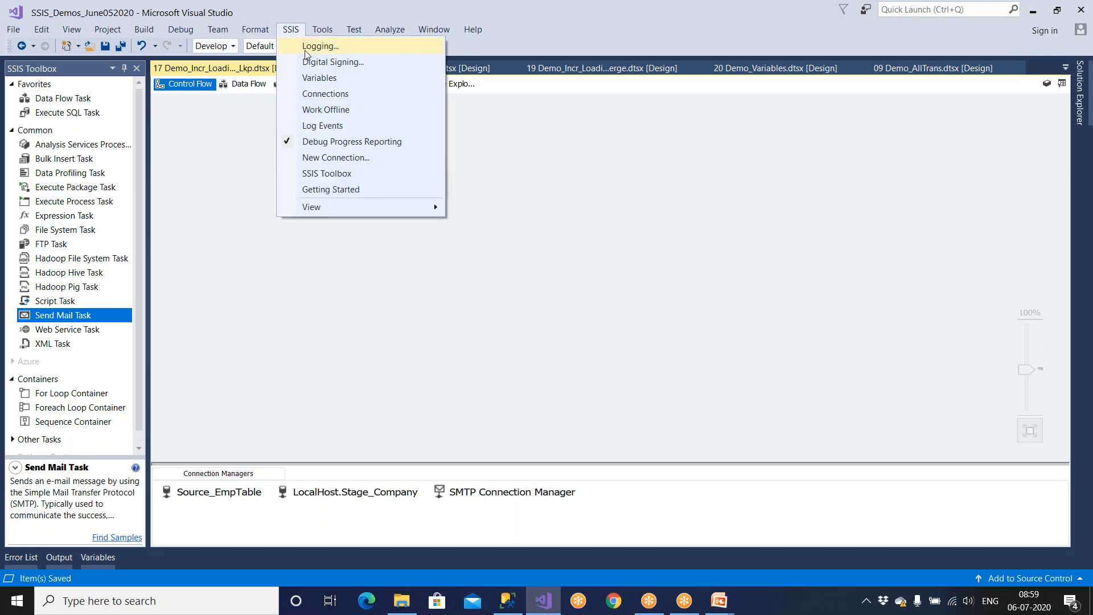
pyautogui.click(618, 228)
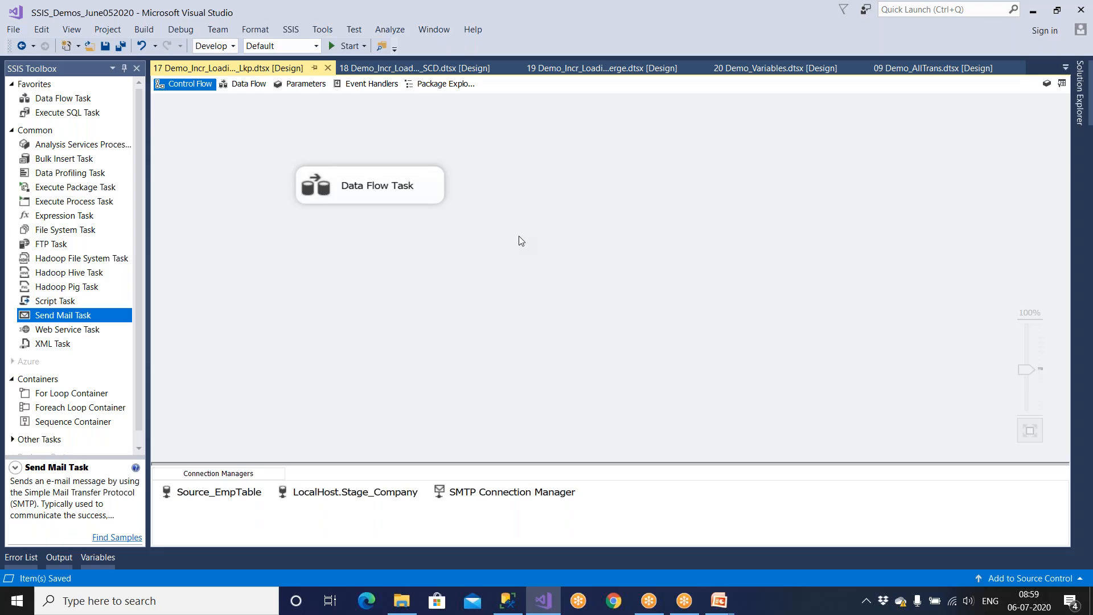
pyautogui.doubleClick(371, 186)
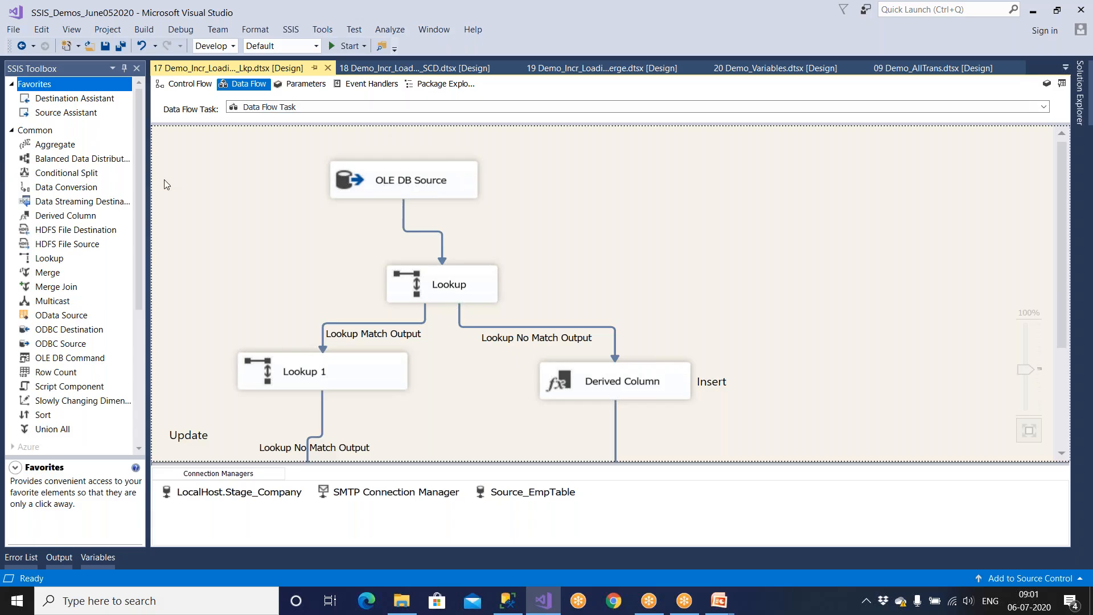
# Step: Add a Send Mail Task below the Data Flow Task with a success link
pyautogui.click(200, 86)
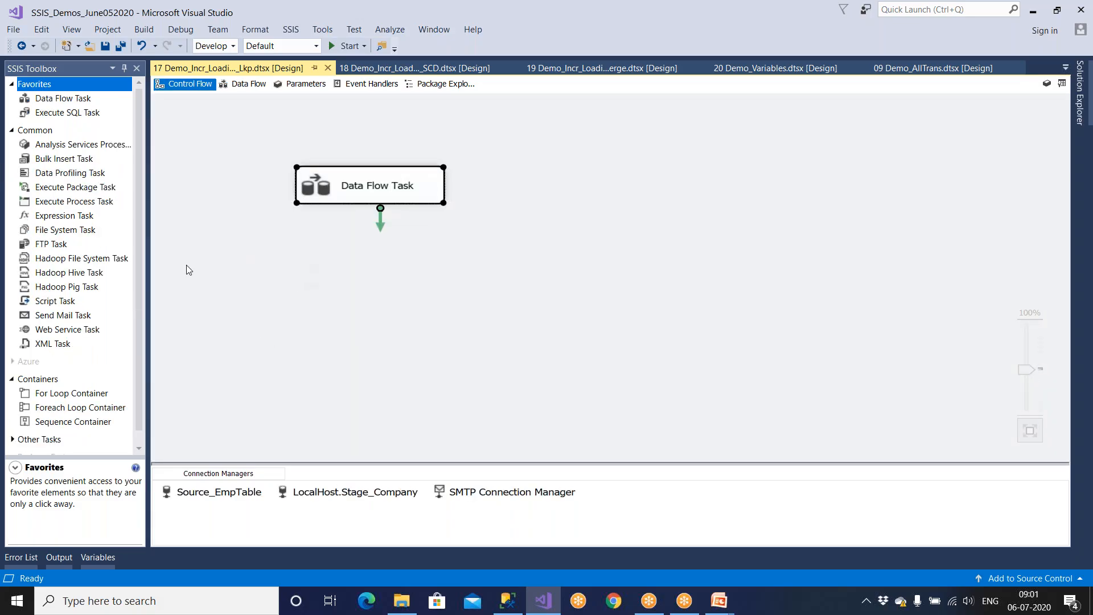
pyautogui.moveTo(58, 322); pyautogui.dragTo(349, 322)
pyautogui.click(370, 190)
pyautogui.moveTo(382, 230); pyautogui.dragTo(400, 338)
# Step: Glance at Event Handlers and the SSIS menu, then select the SSIS_Logs script in SSMS
pyautogui.click(368, 84)
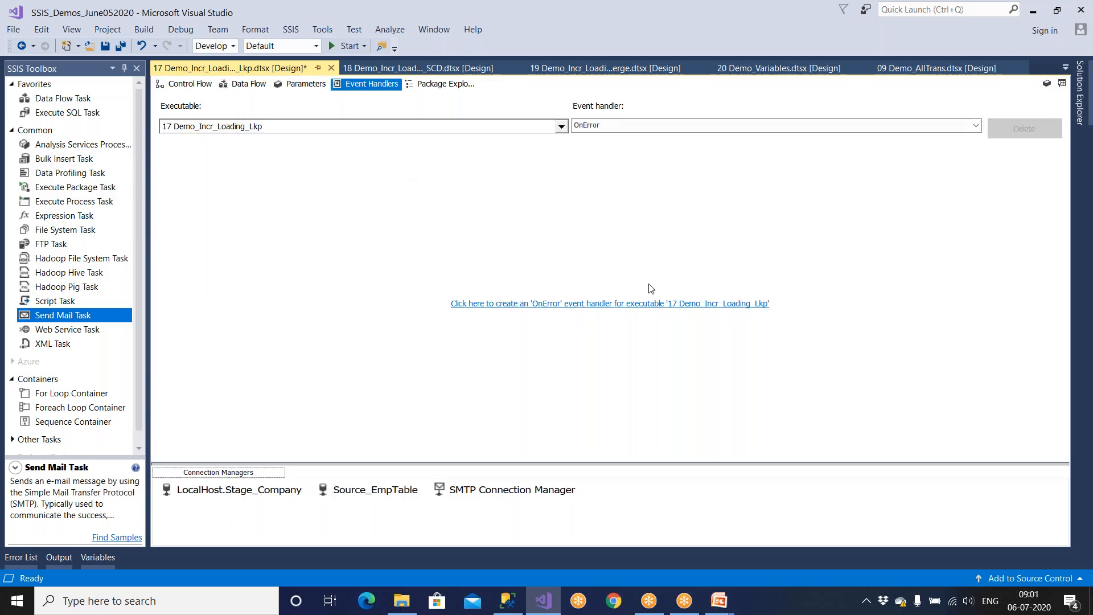
pyautogui.click(301, 34)
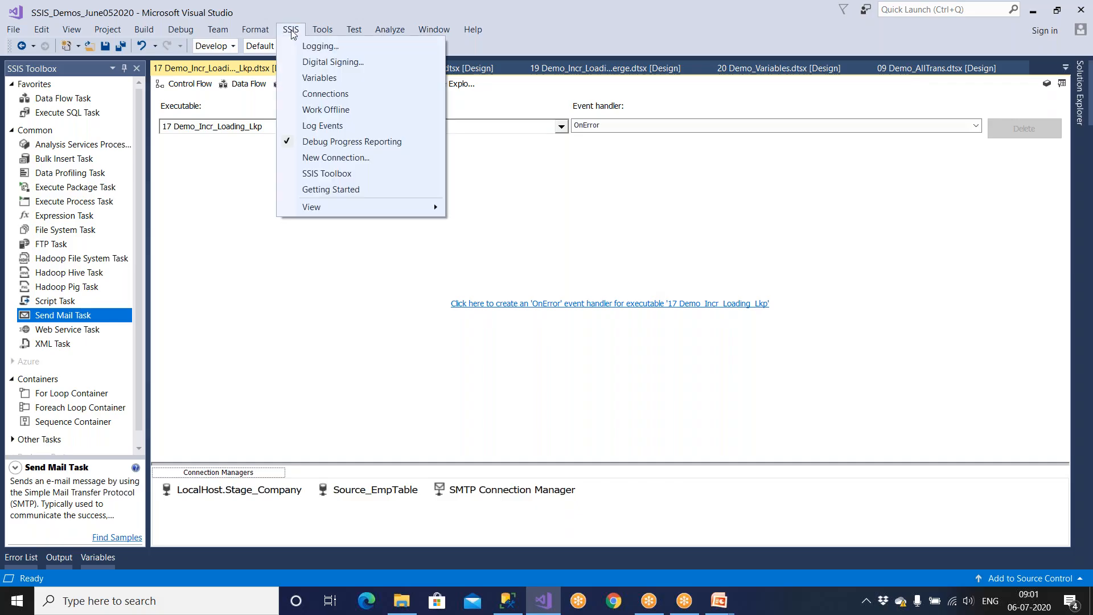
pyautogui.click(508, 602)
pyautogui.moveTo(881, 382); pyautogui.dragTo(339, 140)
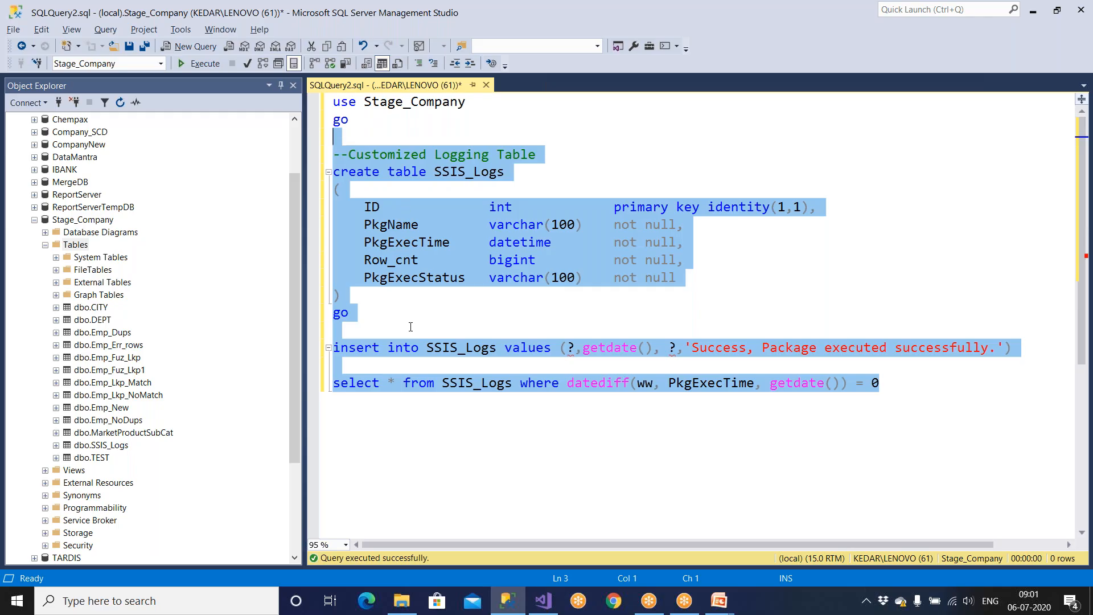
# Step: View the Demo Requirements slide show, then return to SQL Server Management Studio
pyautogui.click(719, 600)
pyautogui.click(763, 547)
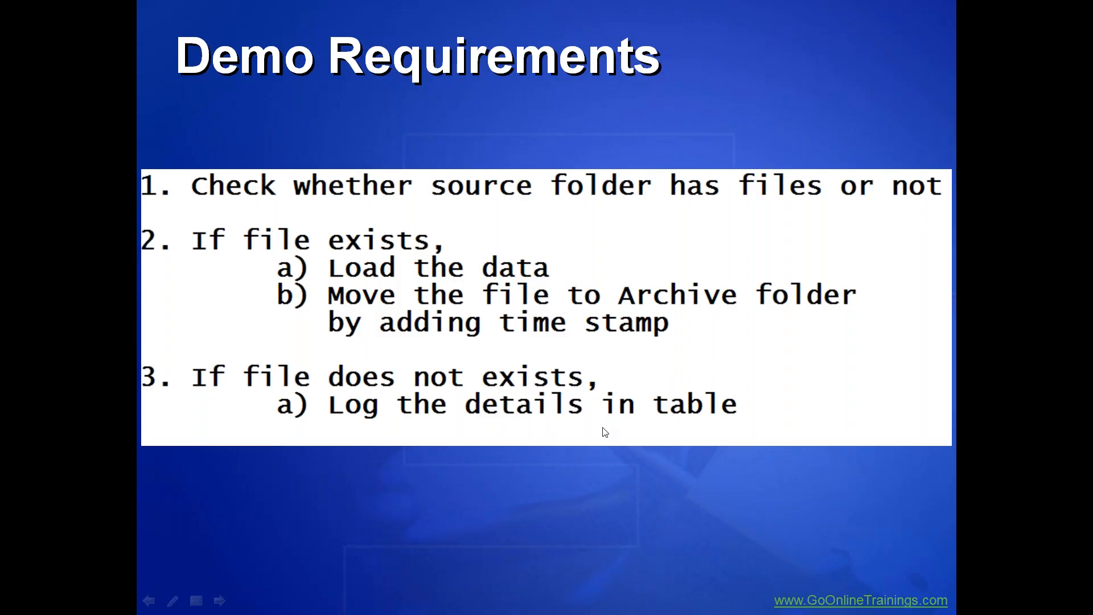
pyautogui.press('super')
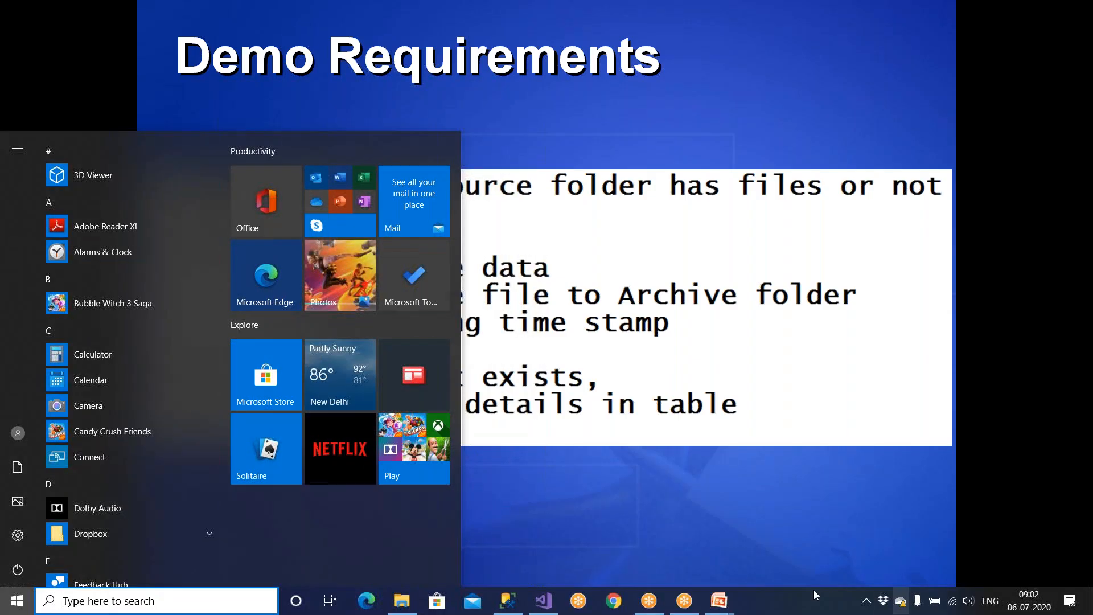
pyautogui.click(514, 605)
# Step: Write and run 'select * from SSIS_Logs' followed by go
pyautogui.click(524, 328)
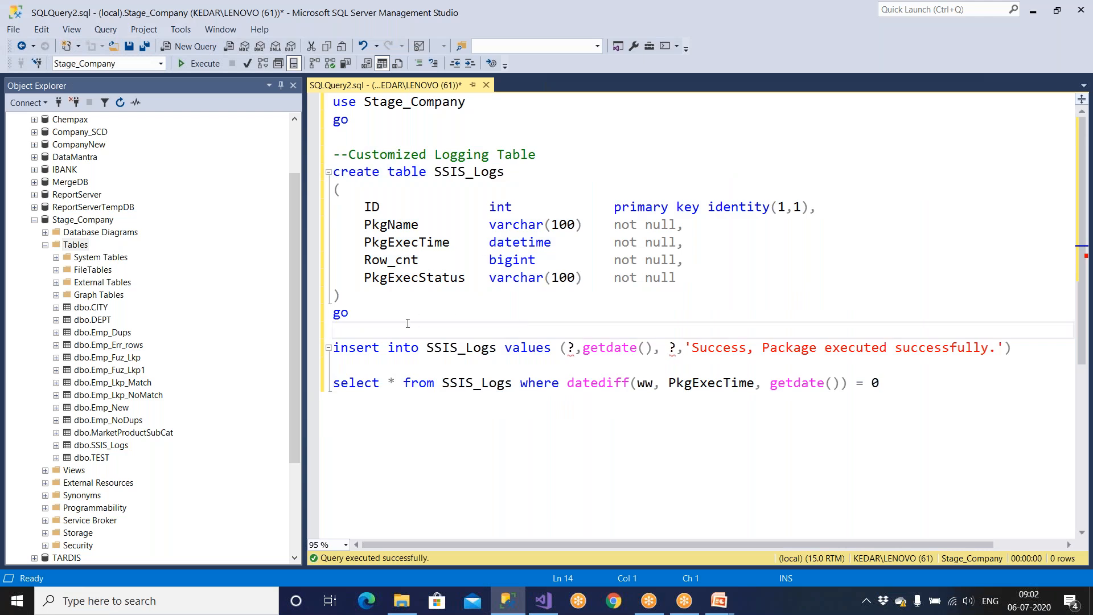
pyautogui.press('Return')
pyautogui.press('Return')
pyautogui.press('Up')
pyautogui.write('select * from')
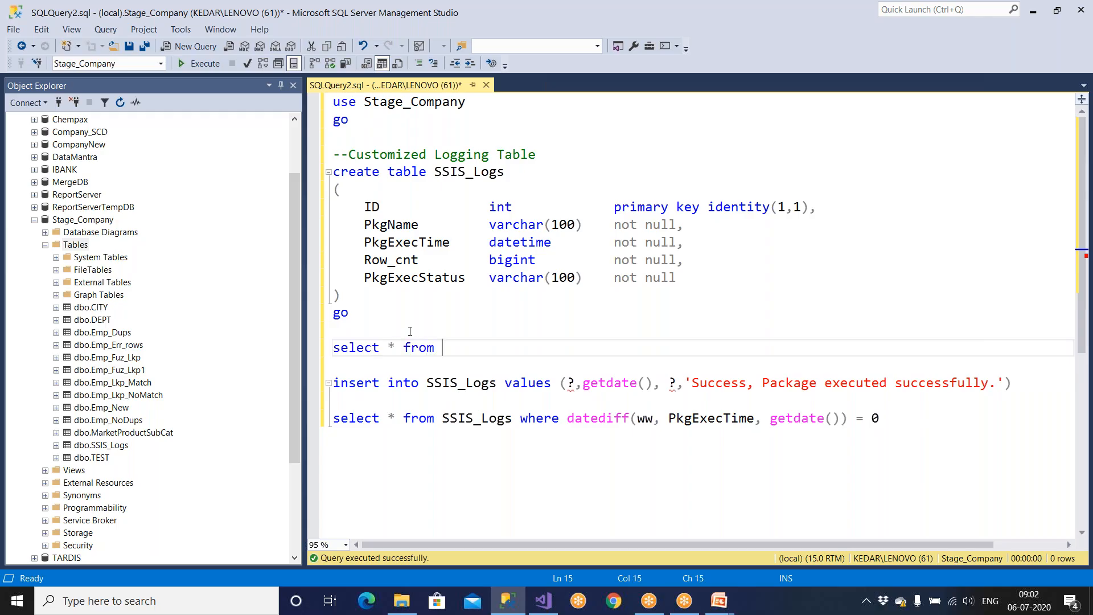
pyautogui.doubleClick(469, 171)
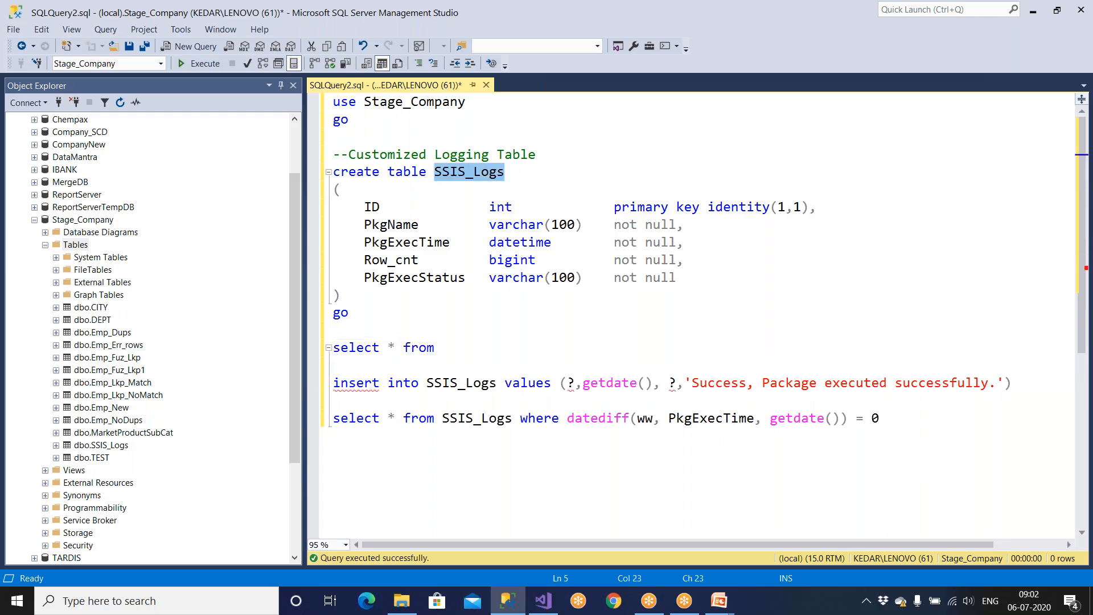
pyautogui.hotkey('ctrl', 'c')
pyautogui.click(442, 339)
pyautogui.hotkey('ctrl', 'v')
pyautogui.press('Return')
pyautogui.write('go')
pyautogui.hotkey('shift', 'Up')
pyautogui.hotkey('shift', 'Up')
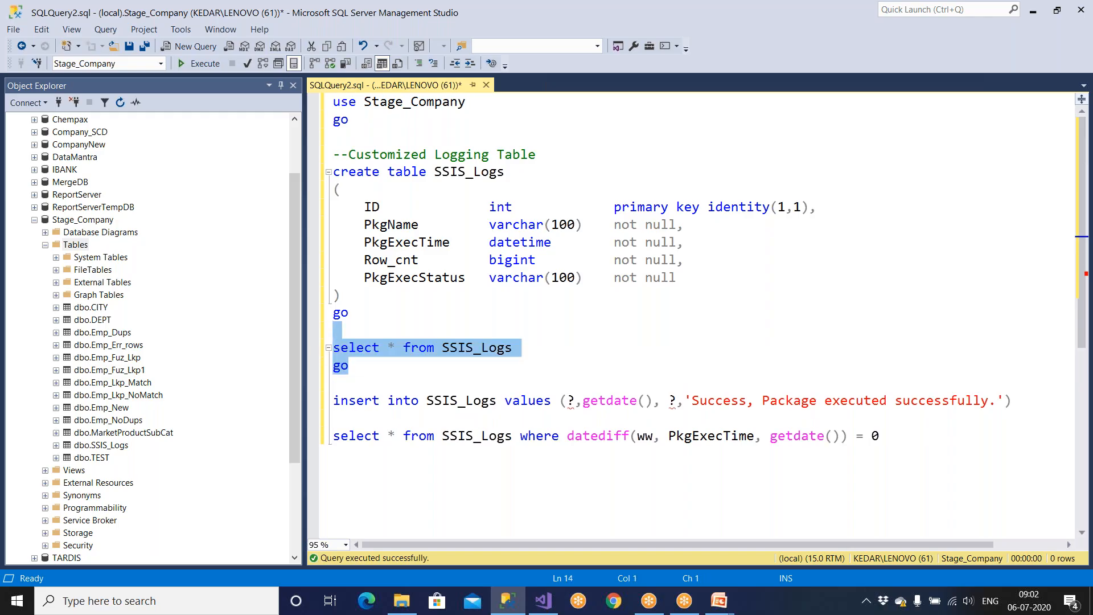
pyautogui.press('F5')
# Step: Hide the empty results pane and return to Visual Studio's control flow
pyautogui.hotkey('ctrl', 'r')
pyautogui.click(543, 600)
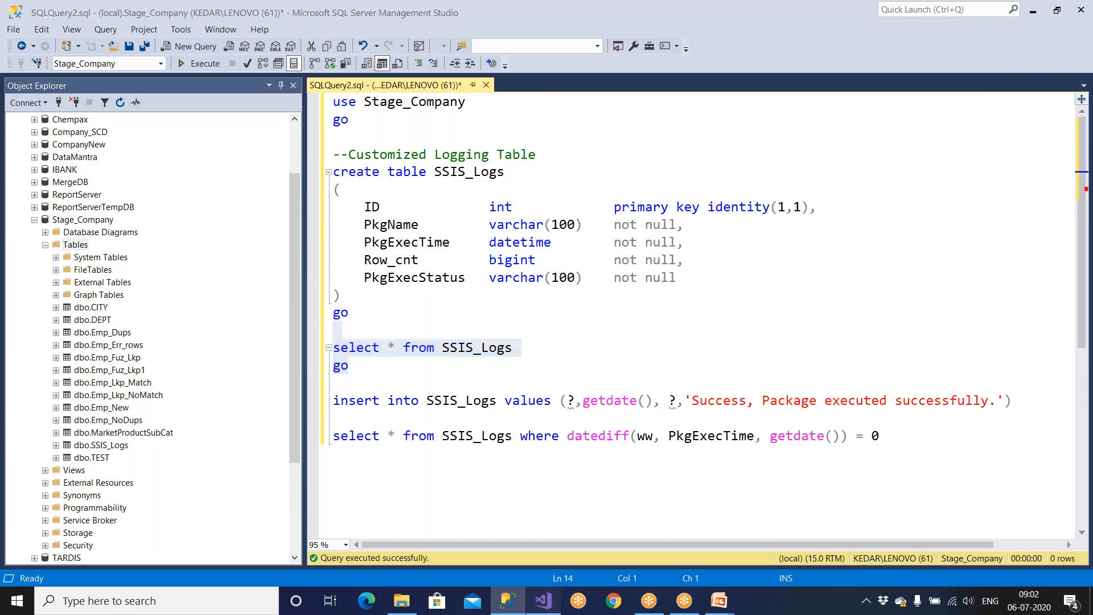
pyautogui.click(190, 85)
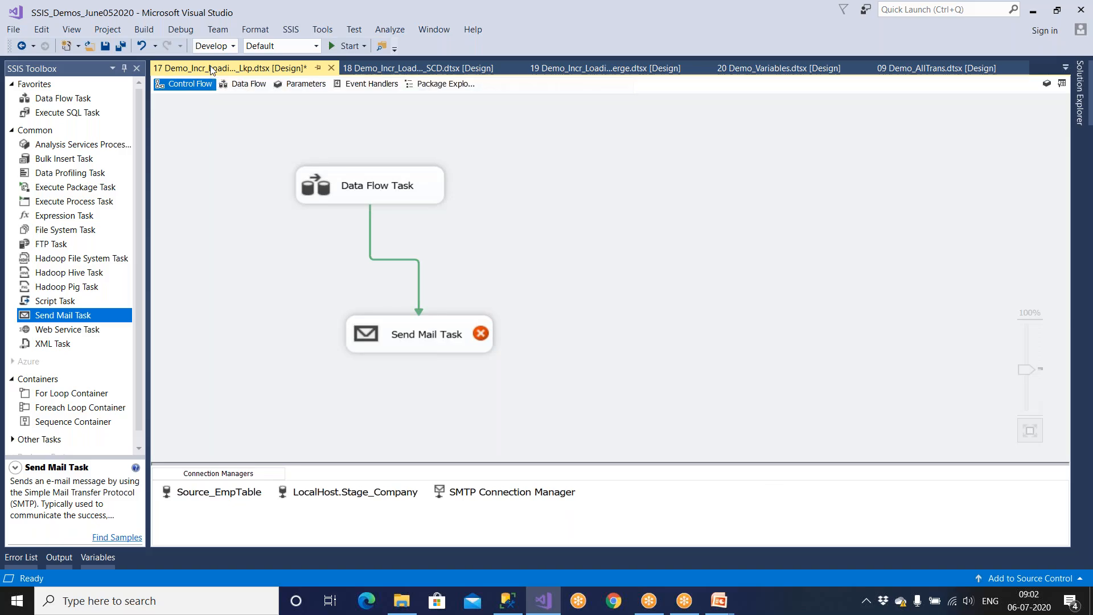
# Step: Close the other package tabs, save all, and add a new SSIS package to SSIS Packages
pyautogui.rightClick(210, 67)
pyautogui.press('Escape')
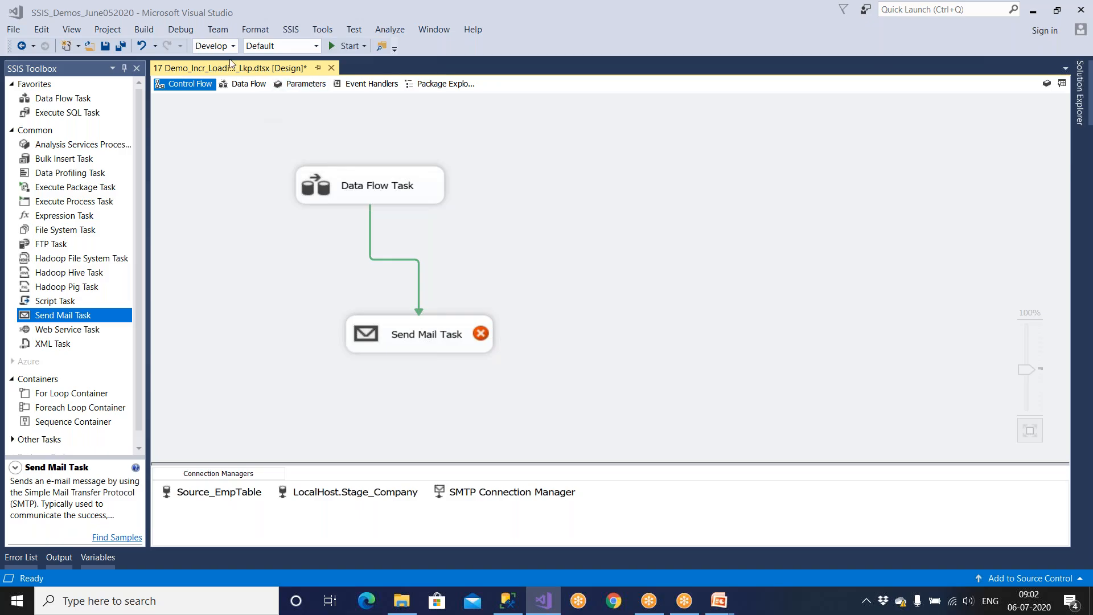
pyautogui.click(121, 47)
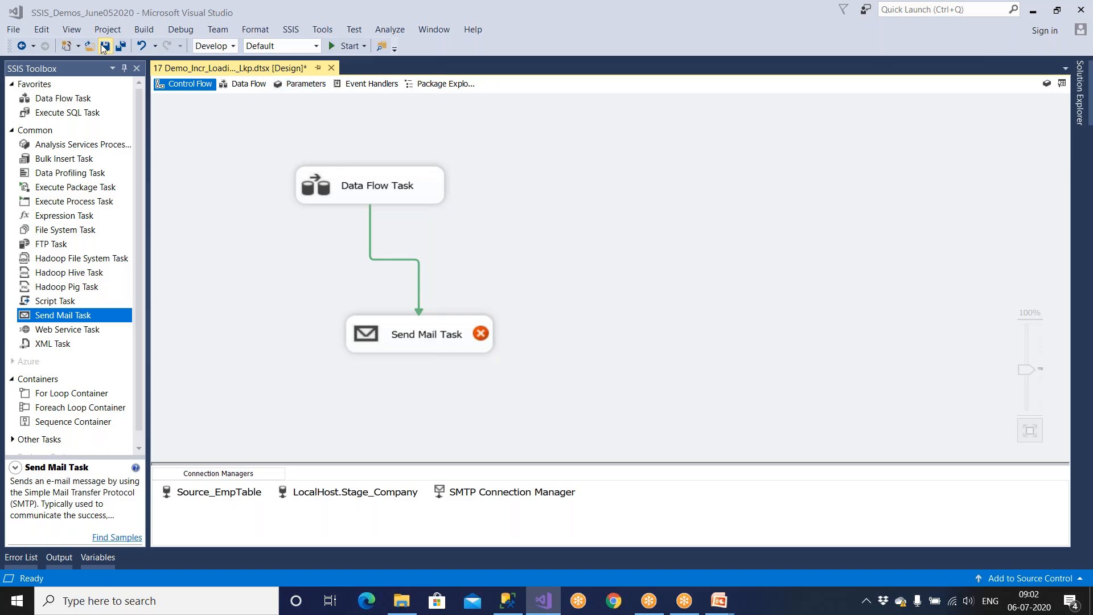
pyautogui.click(1084, 110)
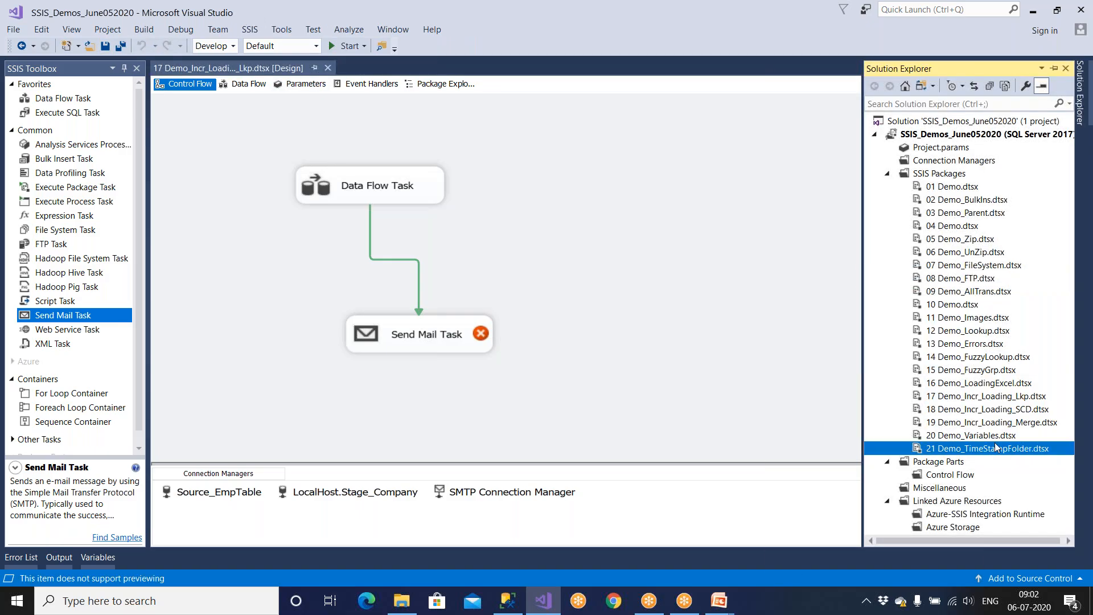
pyautogui.click(941, 174)
pyautogui.rightClick(940, 174)
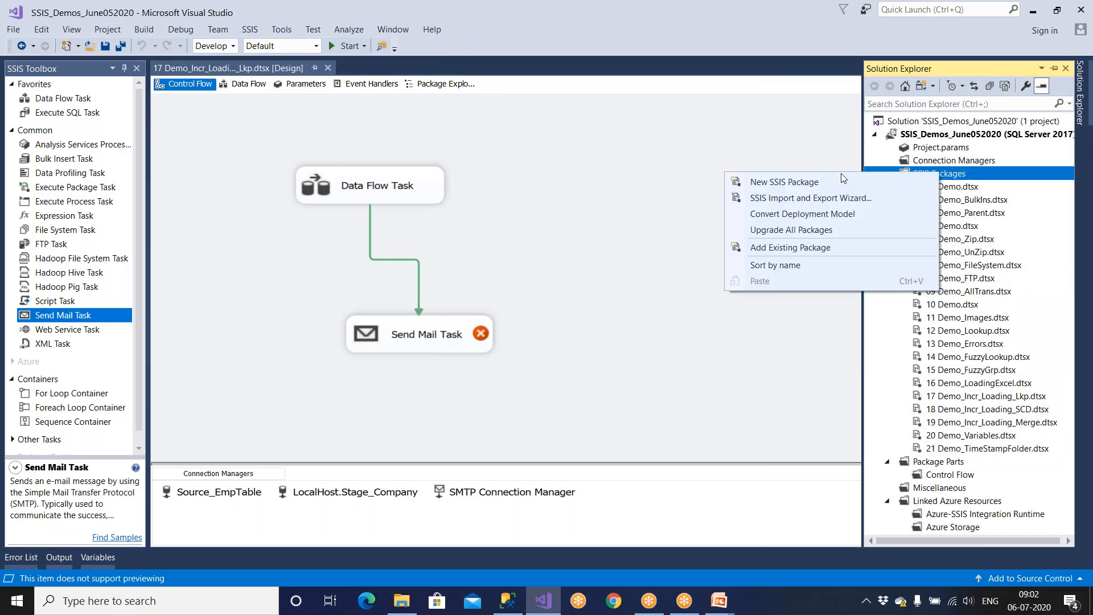
pyautogui.click(821, 181)
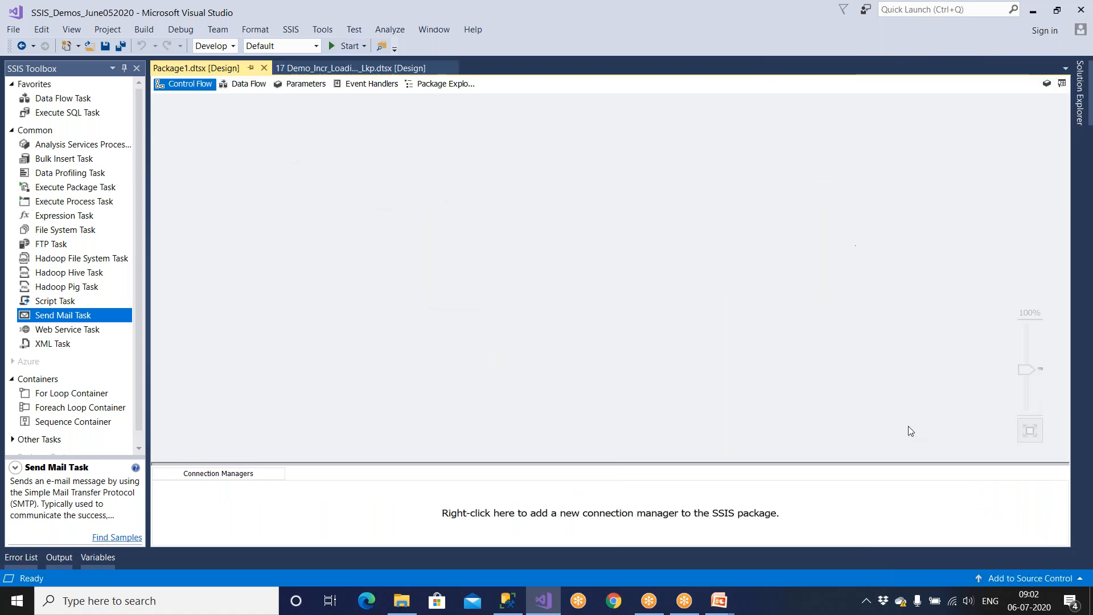
# Step: Rename Package1.dtsx to '22 Demo_Logging'
pyautogui.click(1078, 94)
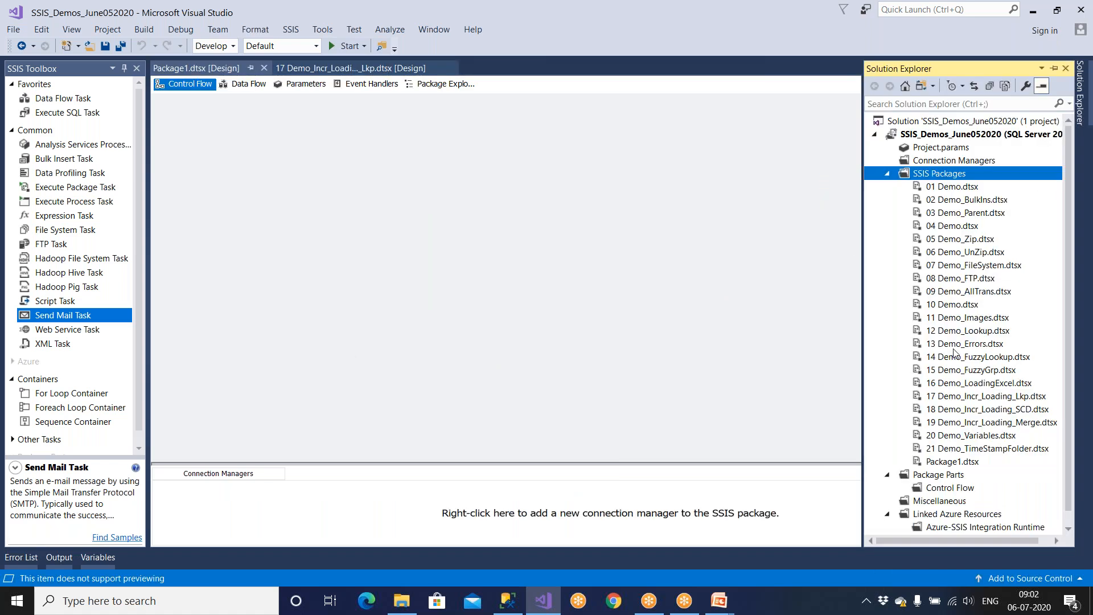
pyautogui.click(948, 463)
pyautogui.rightClick(948, 464)
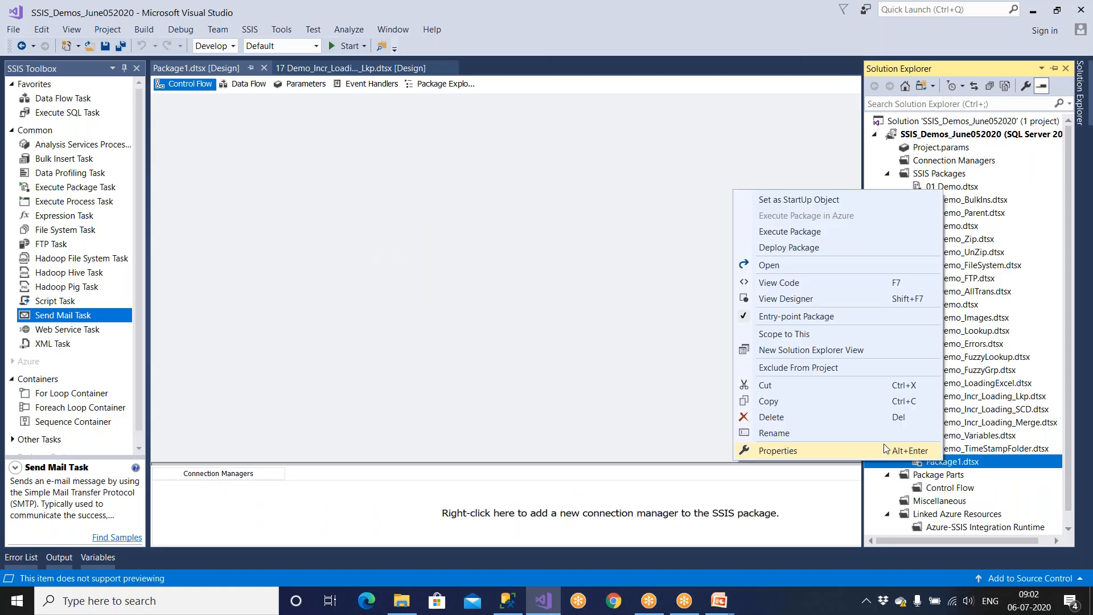
pyautogui.click(820, 435)
pyautogui.write('22 D')
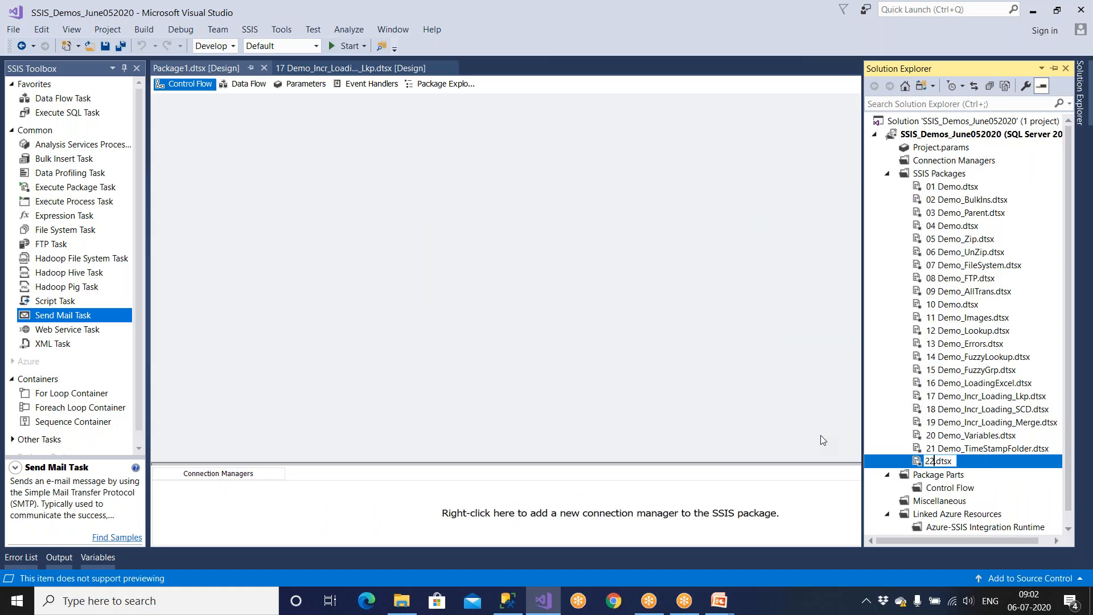
pyautogui.write('emo_')
pyautogui.write('Loggin')
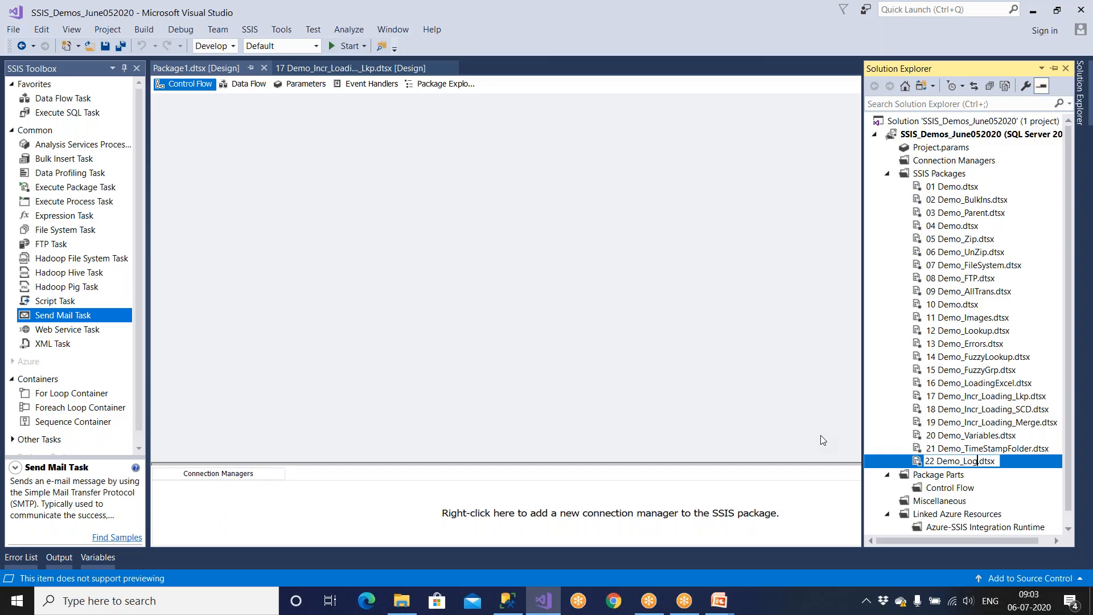
pyautogui.write('f')
pyautogui.press('BackSpace')
pyautogui.write('gin')
pyautogui.press('Return')
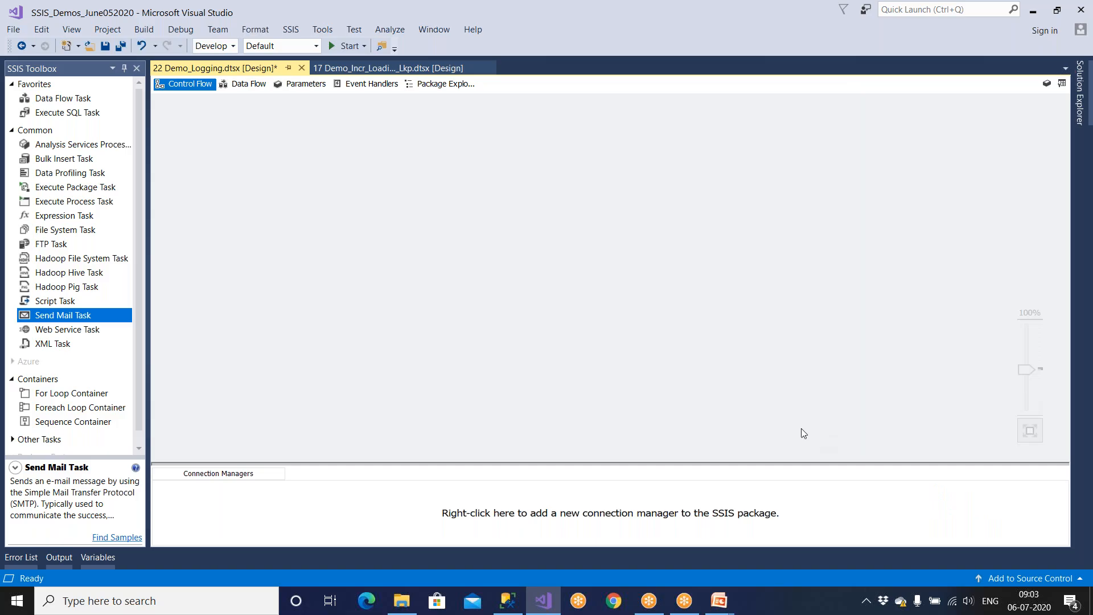
# Step: Place a Data Flow Task on the control flow and open its design surface
pyautogui.click(67, 114)
pyautogui.moveTo(63, 97); pyautogui.dragTo(234, 171)
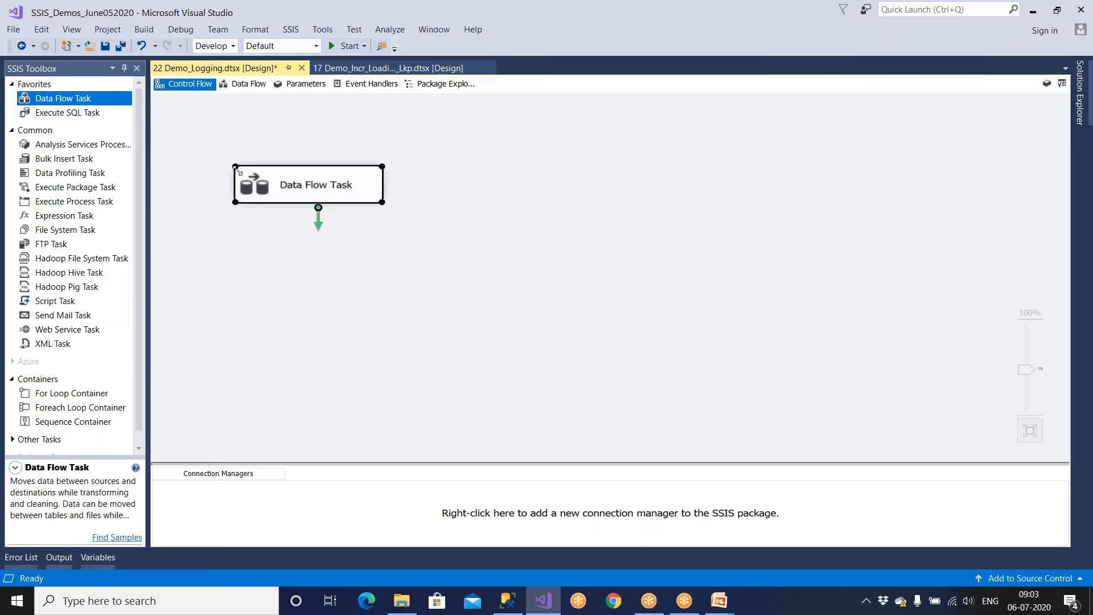
pyautogui.doubleClick(299, 199)
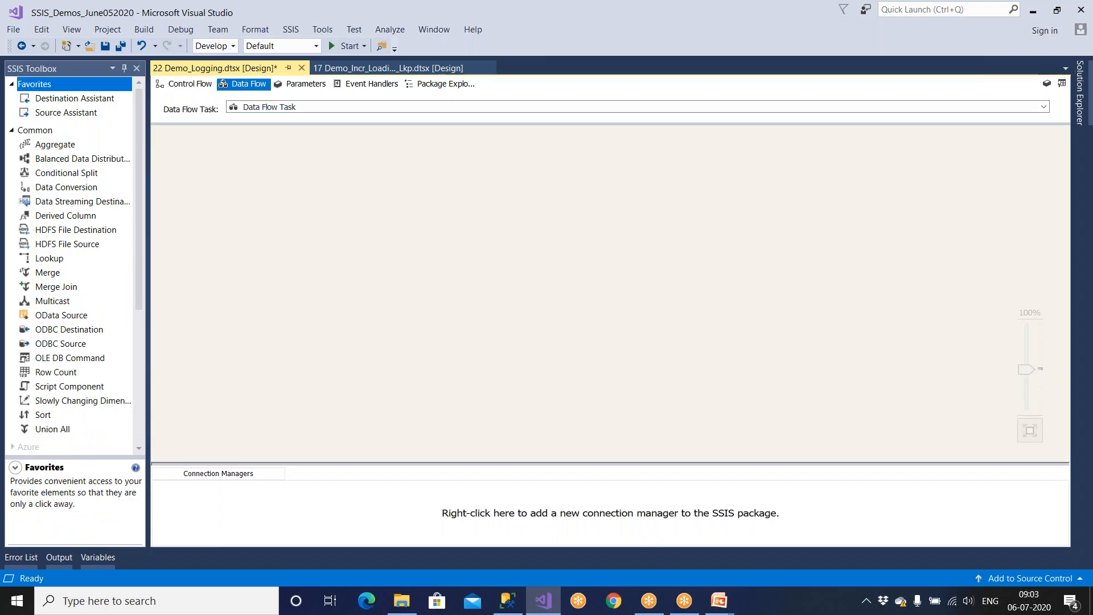
# Step: Add a Flat File Source from Other Sources and start a new flat file connection
pyautogui.click(13, 130)
pyautogui.click(12, 201)
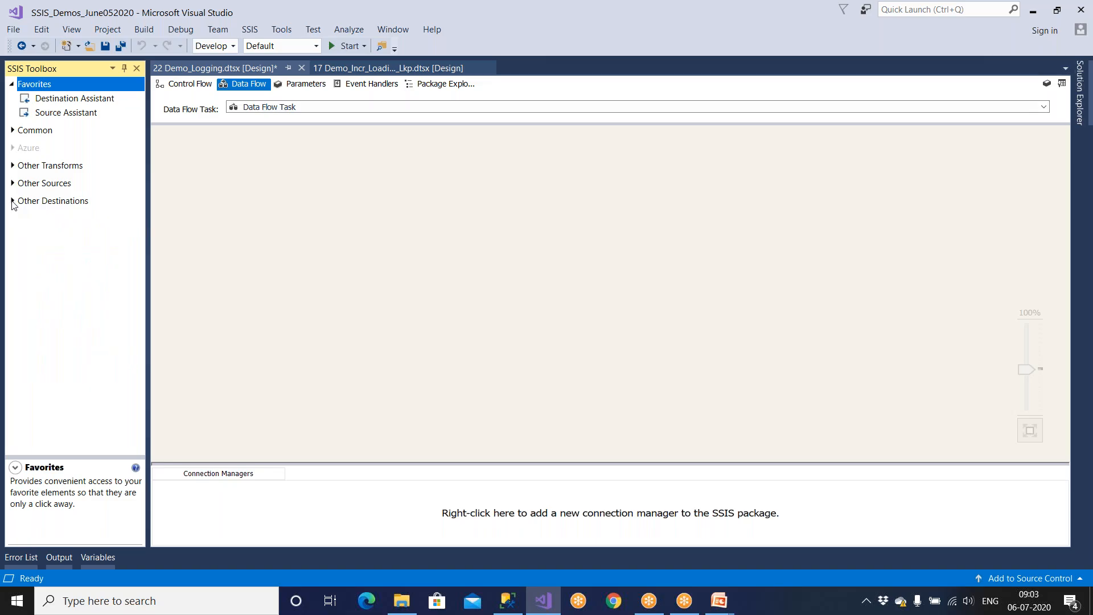
pyautogui.click(12, 184)
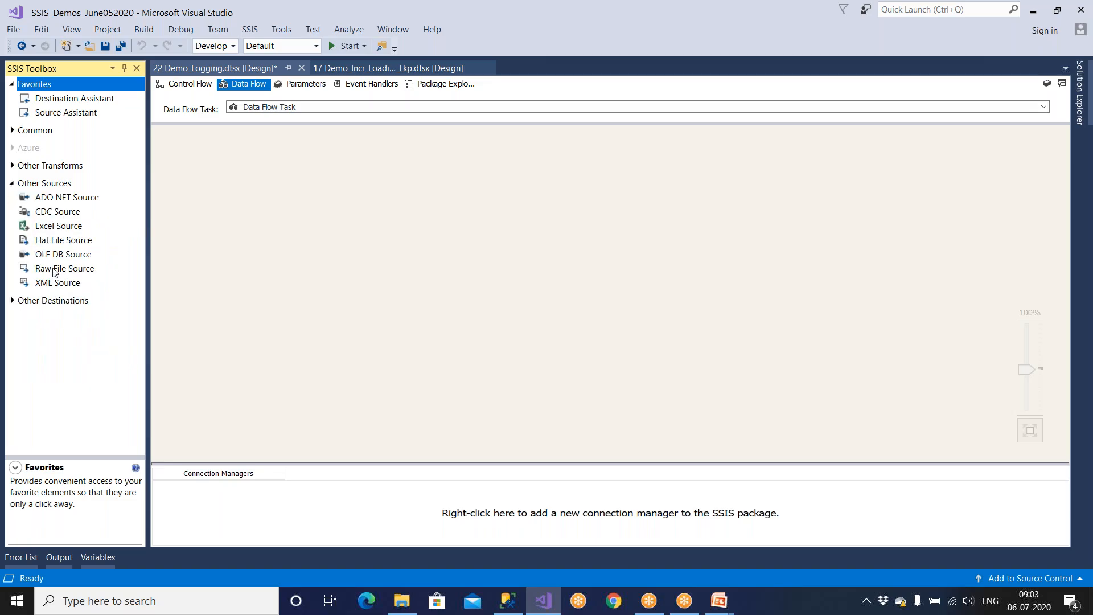
pyautogui.moveTo(65, 242); pyautogui.dragTo(275, 211)
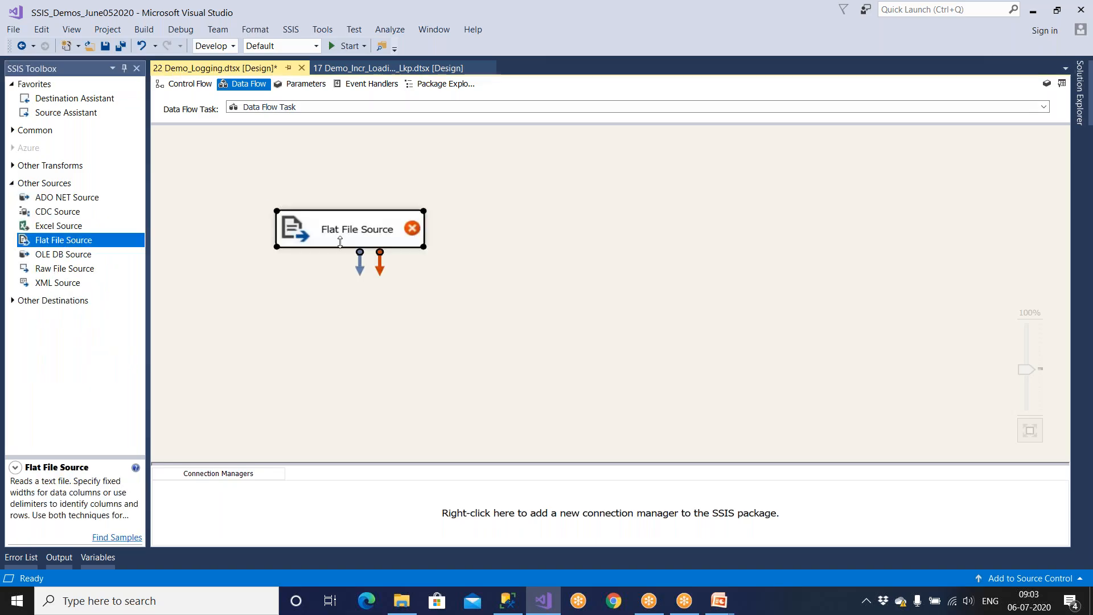
pyautogui.doubleClick(354, 242)
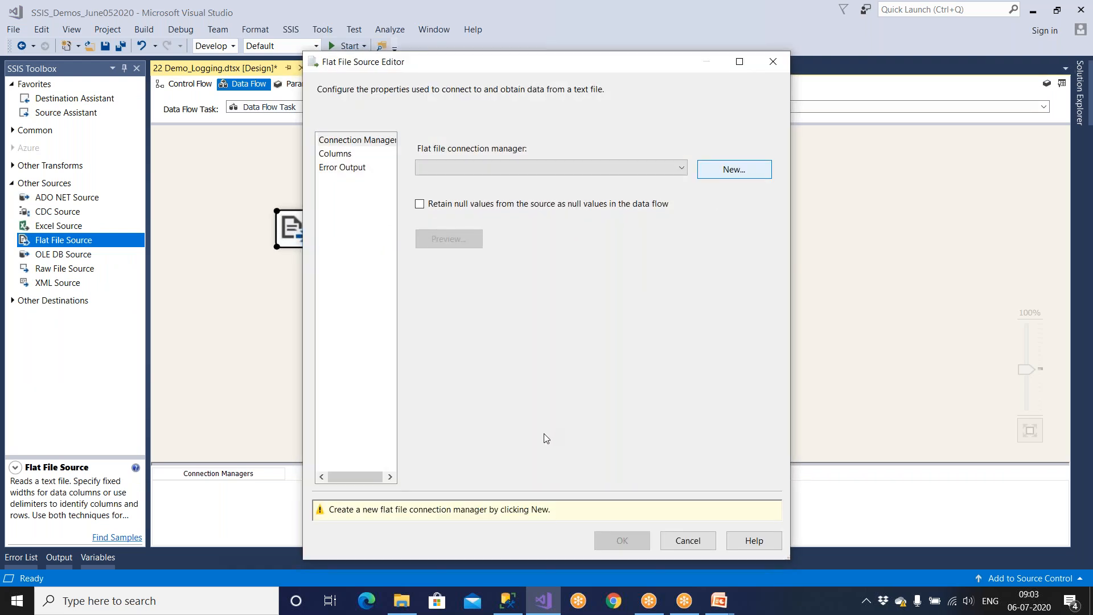
pyautogui.click(734, 169)
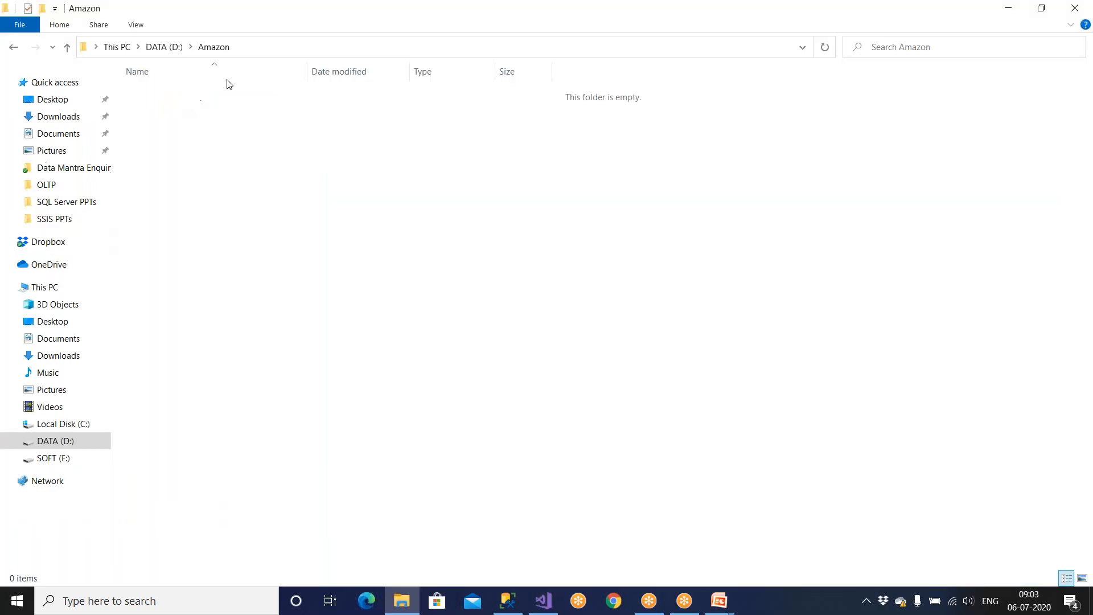
# Step: Permanently empty all items from the Recycle Bin
pyautogui.click(248, 48)
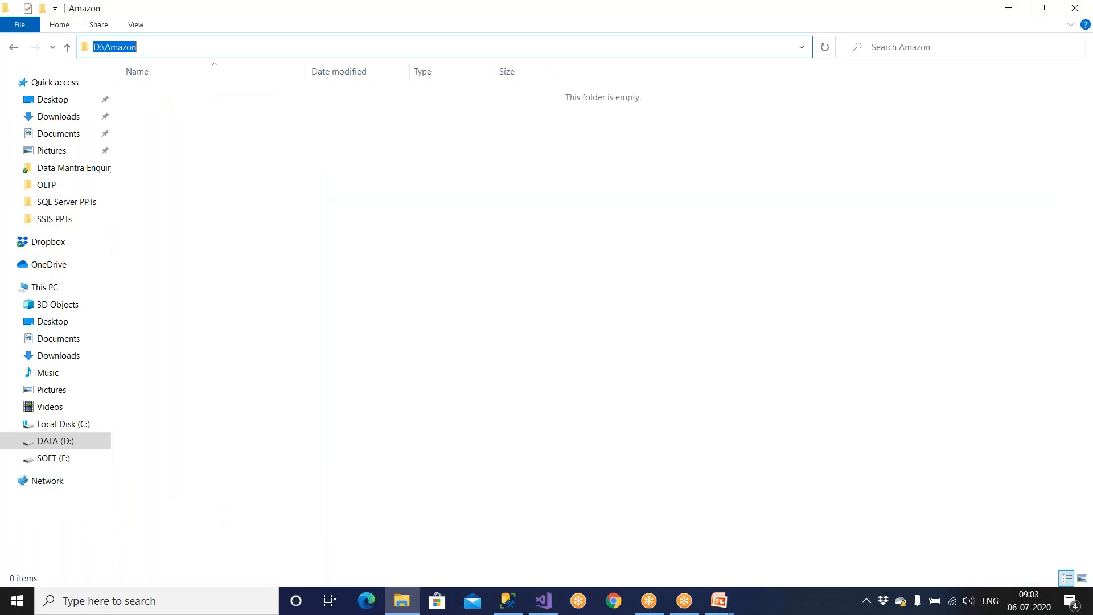
pyautogui.click(1091, 601)
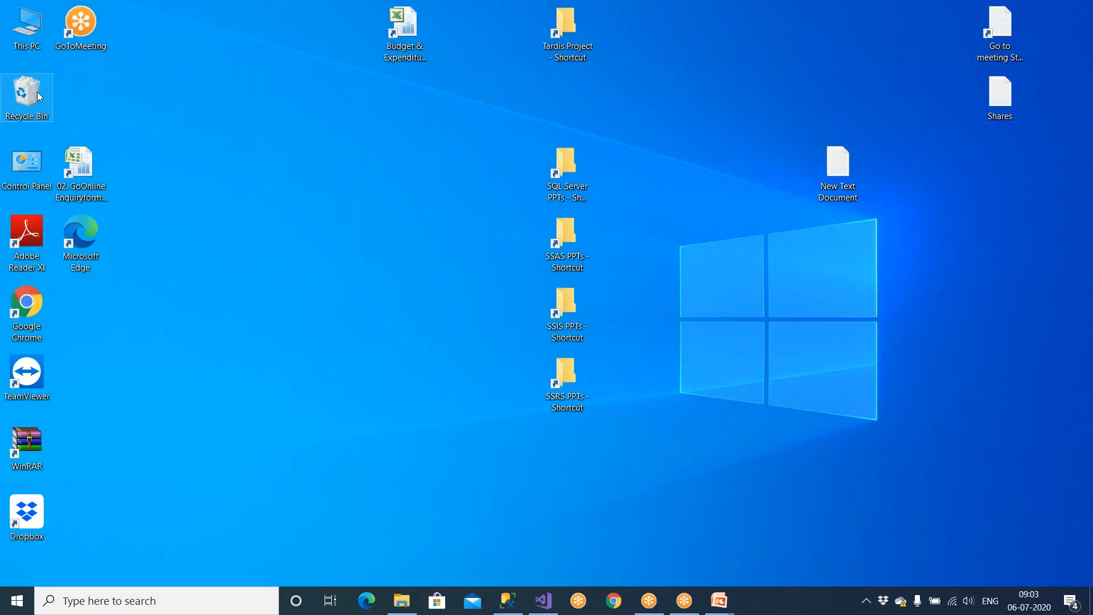
pyautogui.doubleClick(37, 92)
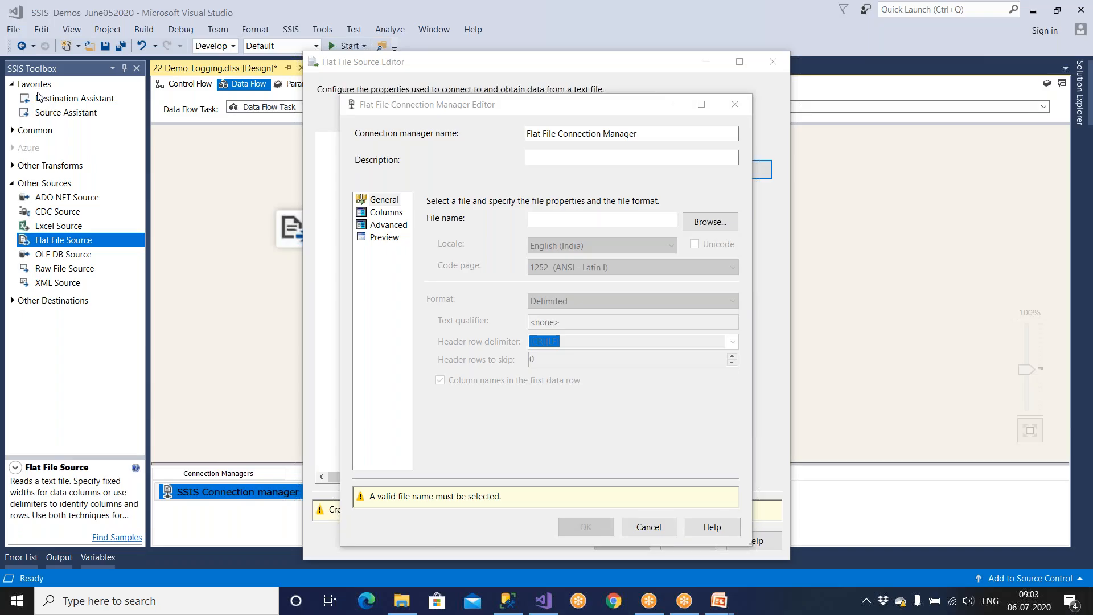
pyautogui.hotkey('ctrl', 'a')
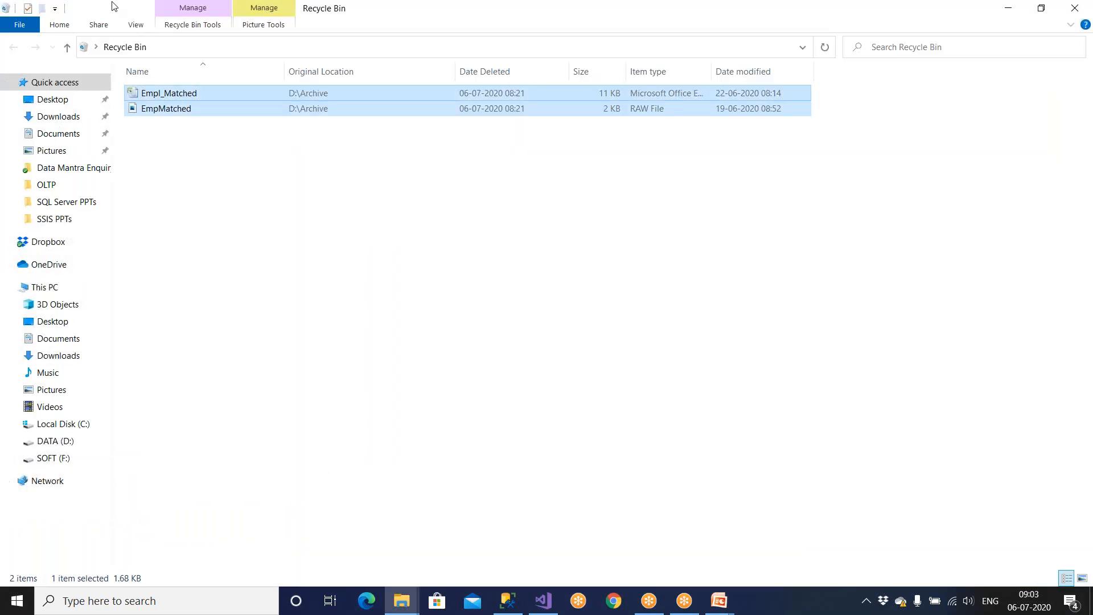
pyautogui.press('Delete')
pyautogui.press('Return')
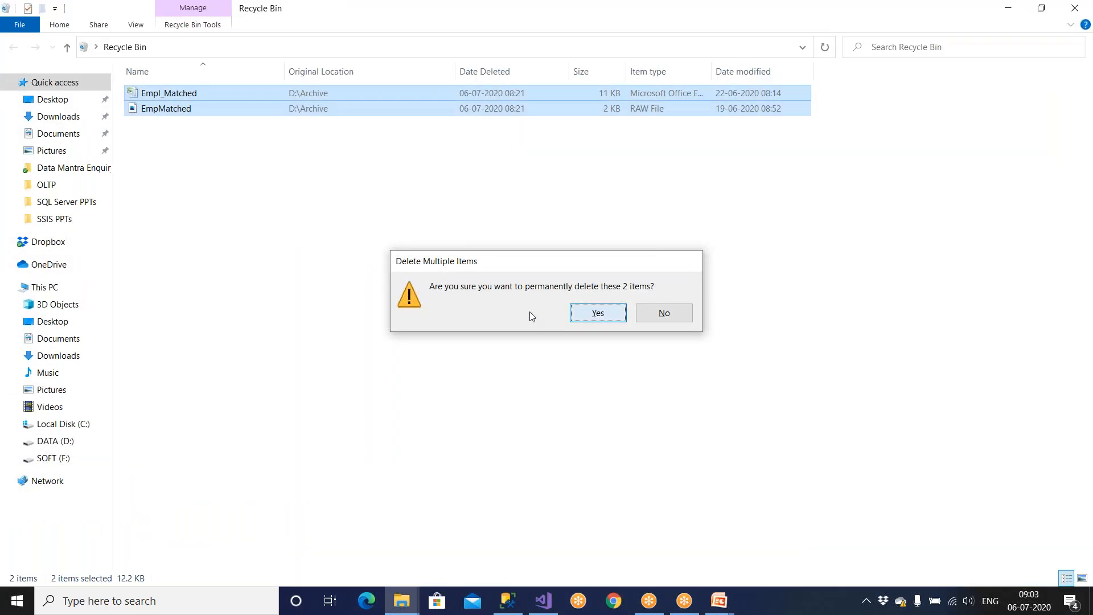
# Step: Copy the Emp text file from D:\SSISSourceData
pyautogui.click(80, 440)
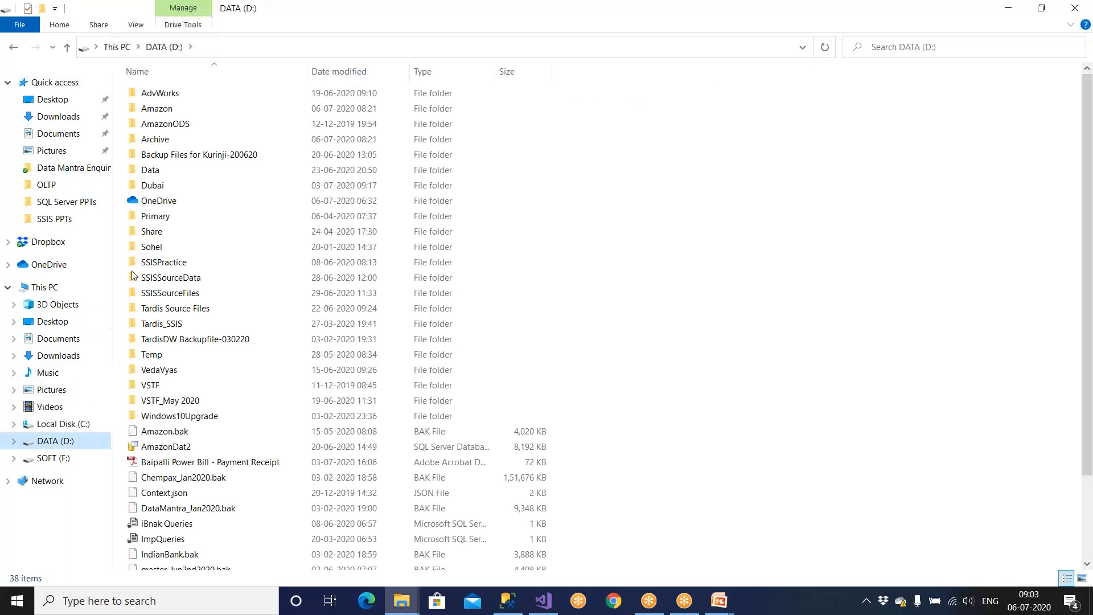
pyautogui.doubleClick(171, 277)
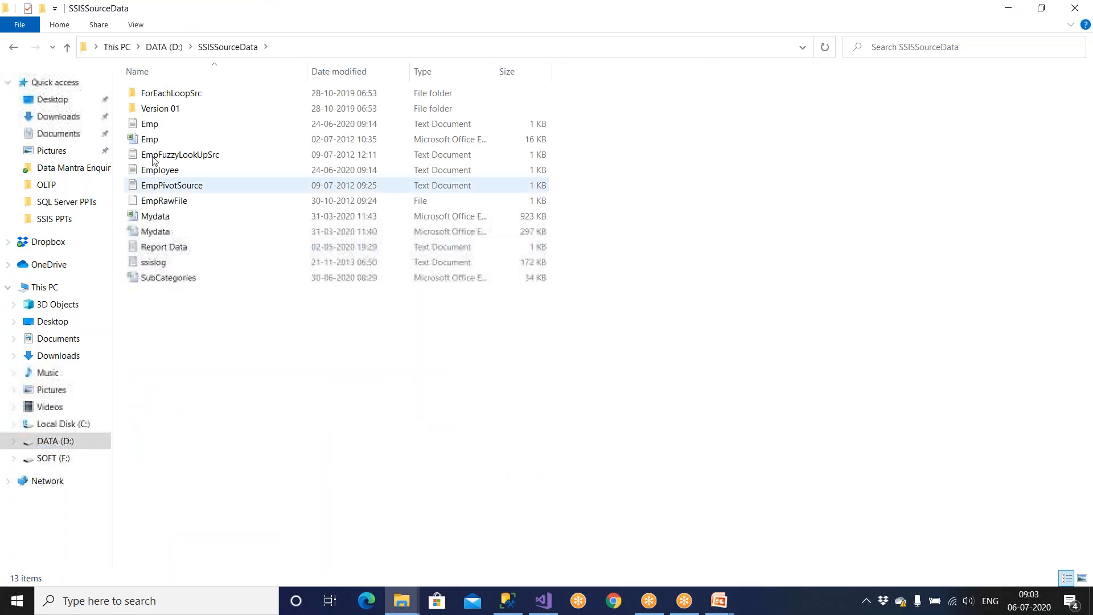
pyautogui.click(154, 127)
pyautogui.rightClick(154, 130)
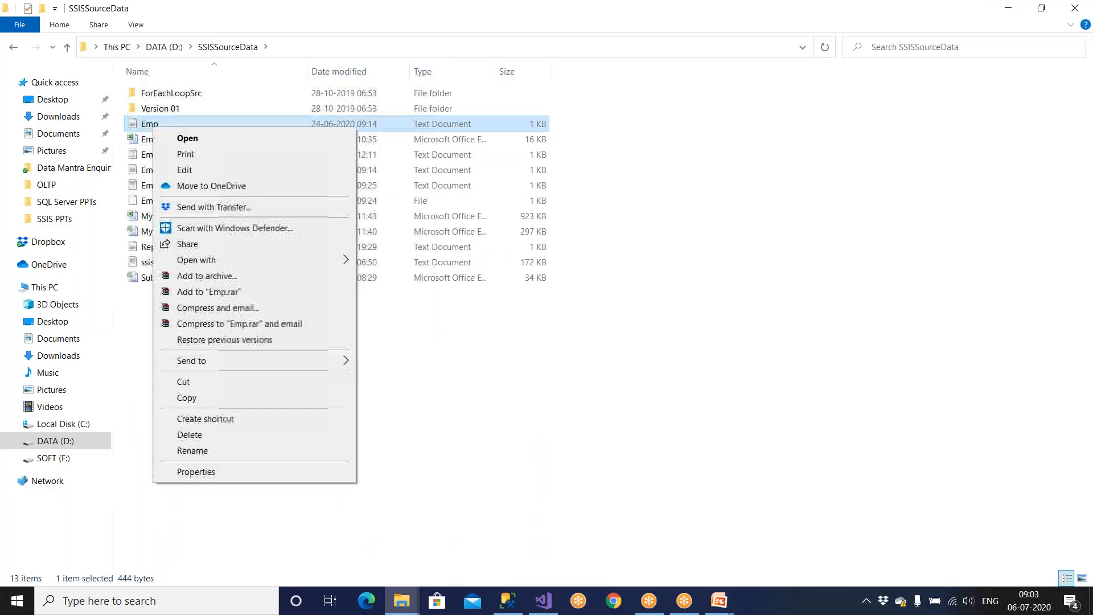
pyautogui.click(187, 398)
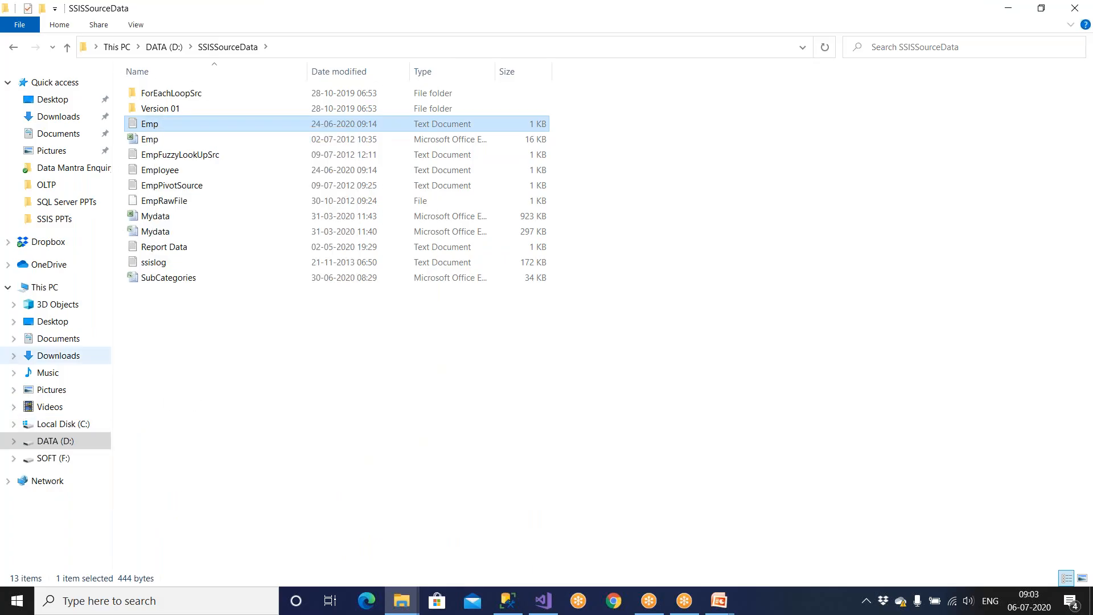
# Step: Paste Emp into D:\Amazon and open it in Notepad
pyautogui.click(55, 440)
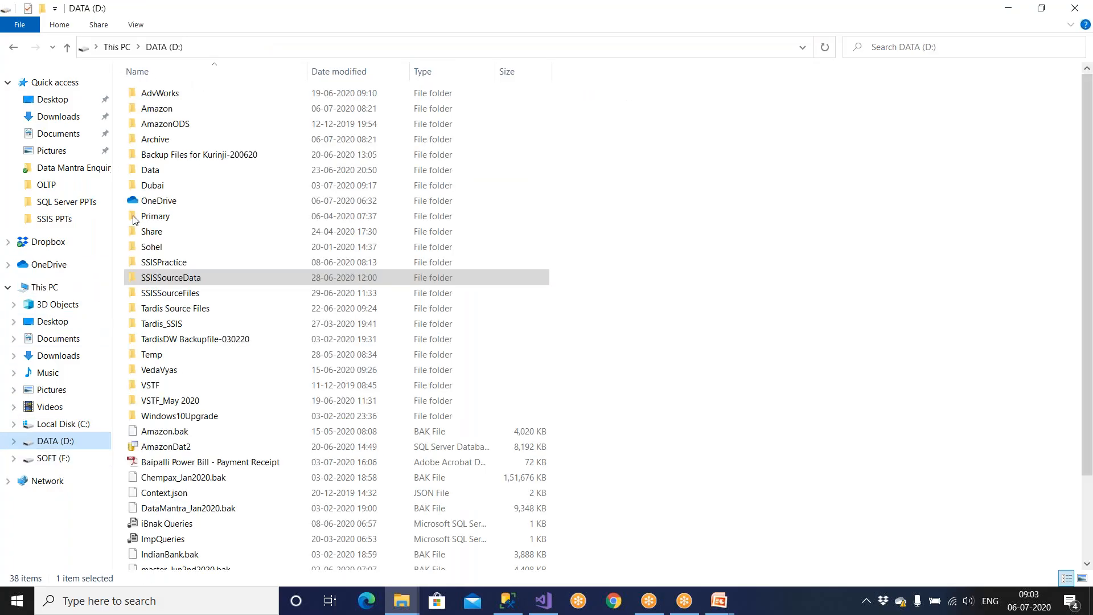
pyautogui.doubleClick(169, 117)
pyautogui.hotkey('ctrl', 'v')
pyautogui.click(168, 114)
pyautogui.doubleClick(169, 95)
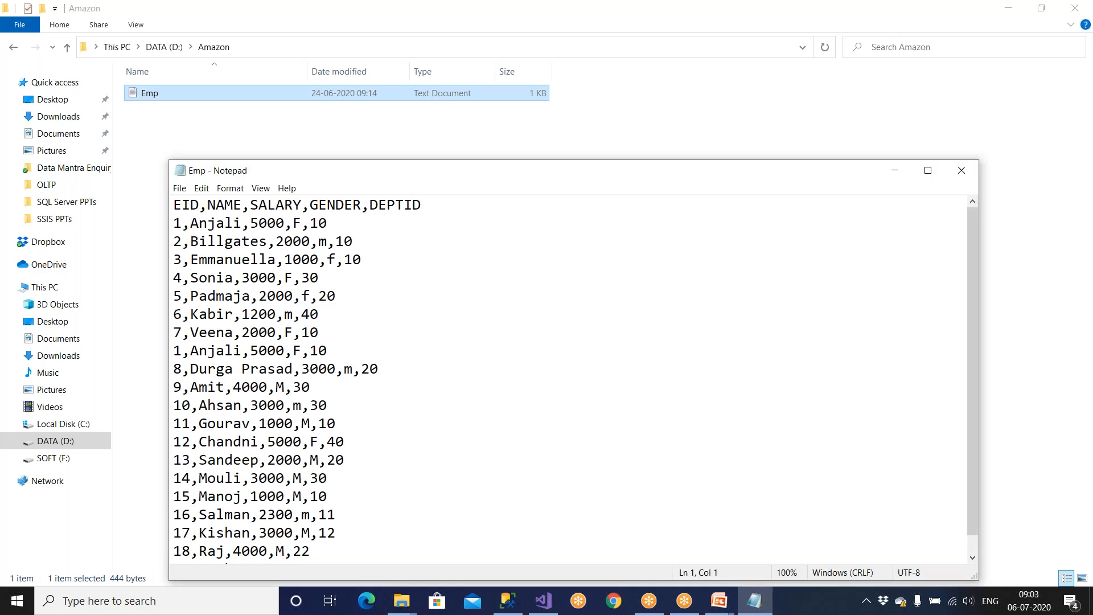
pyautogui.moveTo(173, 204); pyautogui.dragTo(443, 197)
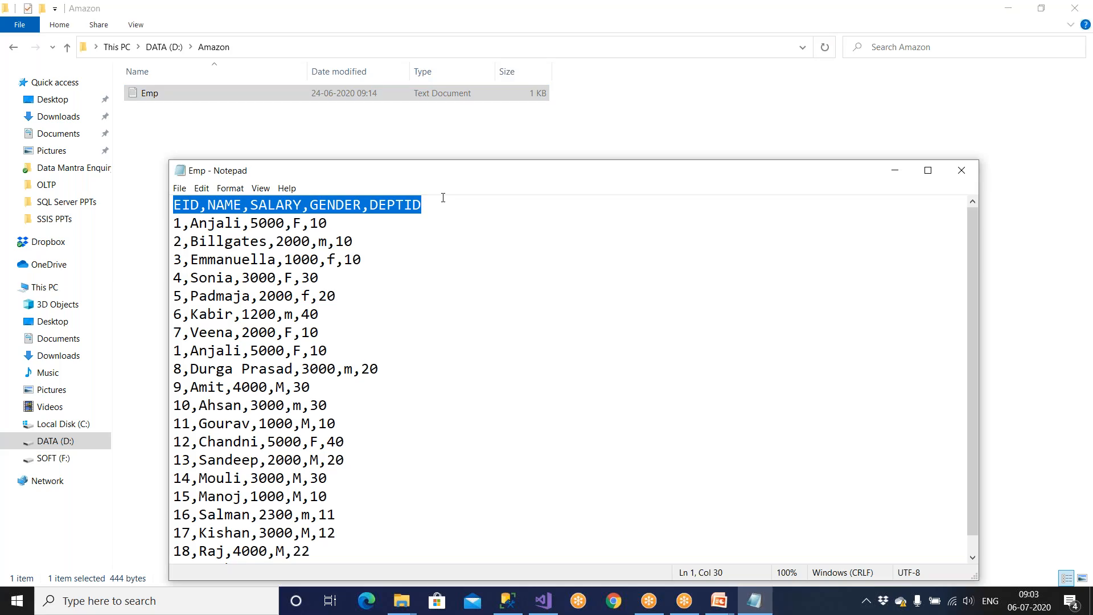
pyautogui.click(522, 206)
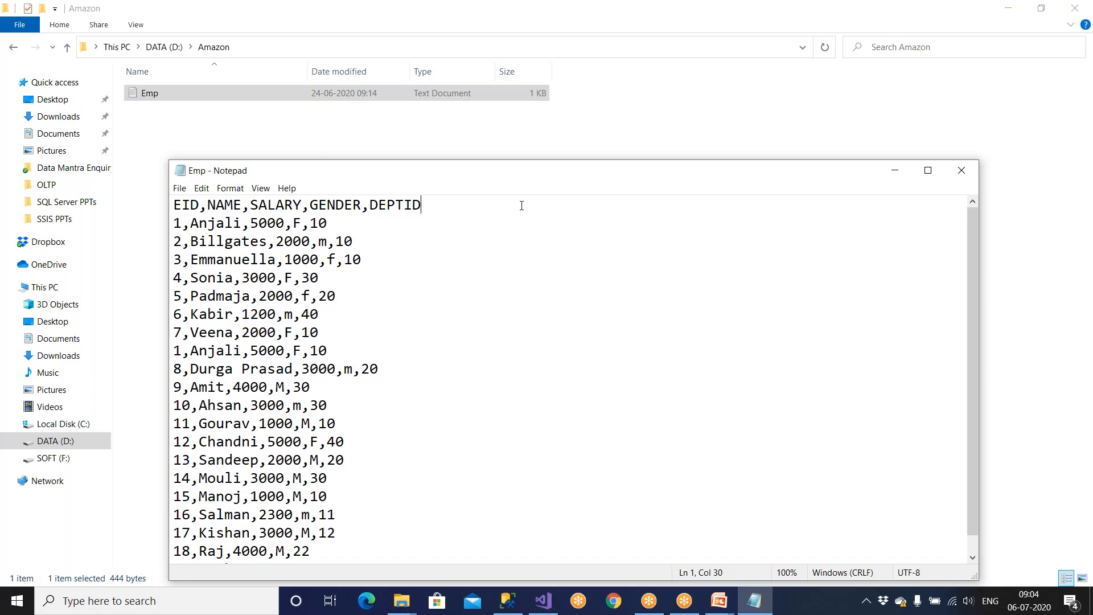
pyautogui.moveTo(432, 209); pyautogui.dragTo(172, 205)
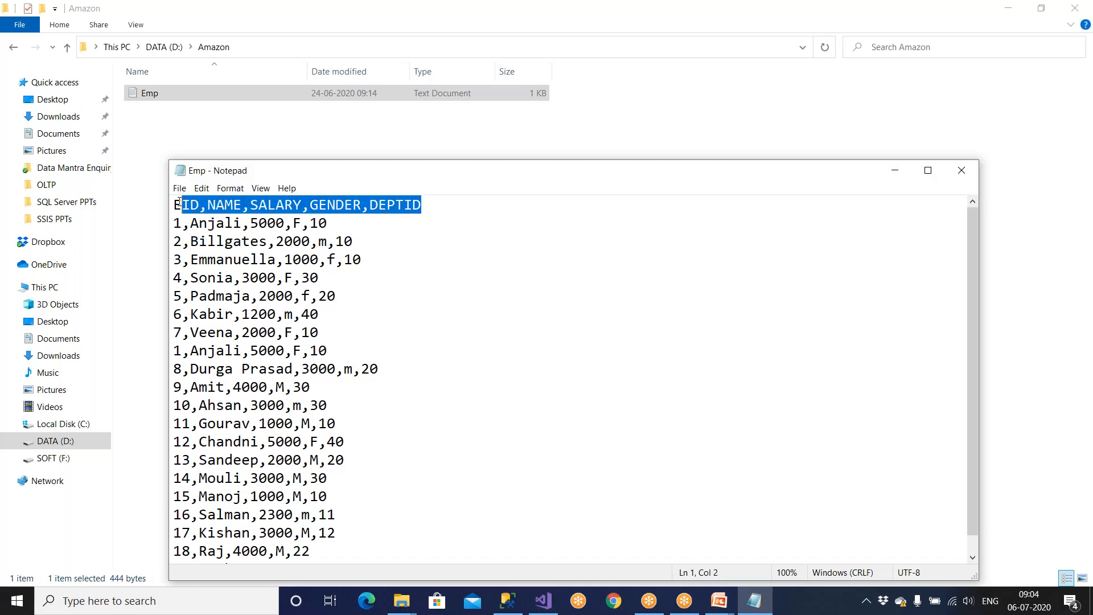
pyautogui.moveTo(212, 292); pyautogui.dragTo(302, 496)
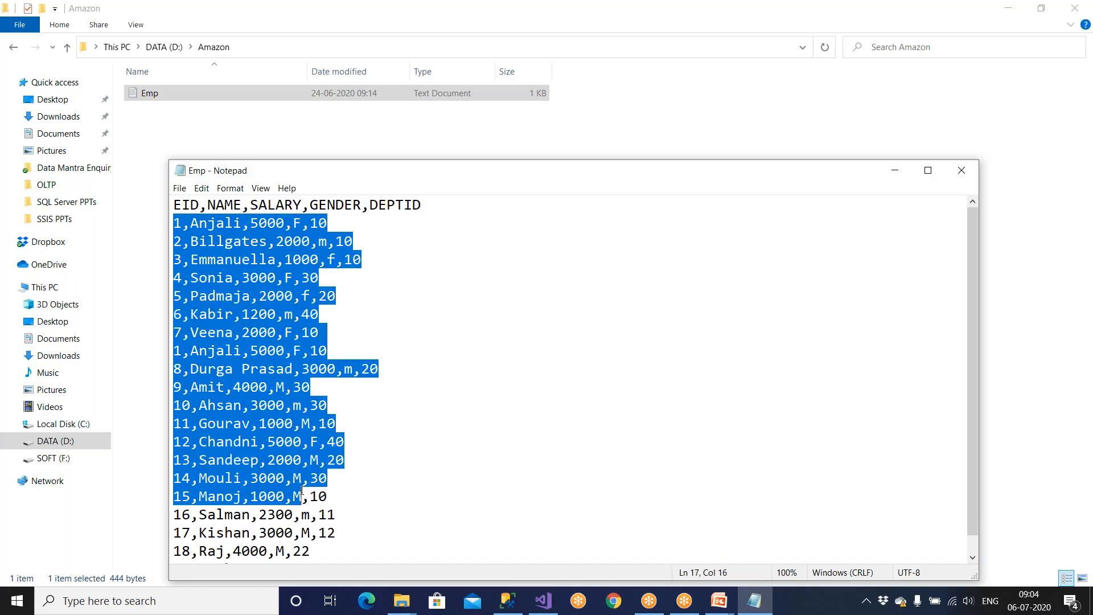
pyautogui.scroll(-1, 302, 496)
pyautogui.keyDown('shift'); pyautogui.click(340, 547); pyautogui.keyUp('shift')
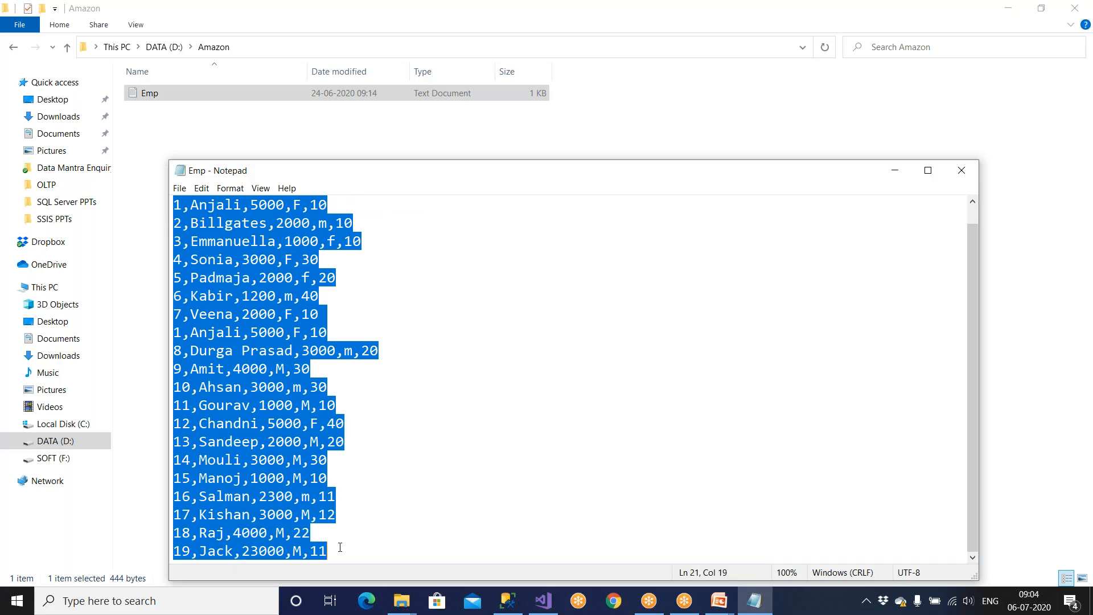
pyautogui.click(380, 447)
pyautogui.scroll(1, 375, 433)
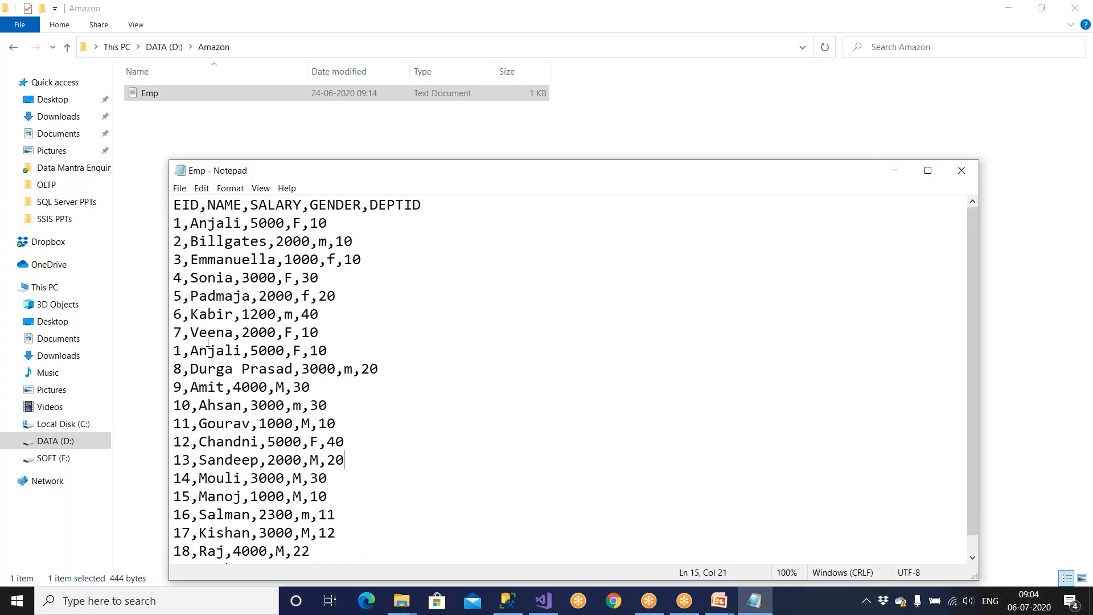
pyautogui.moveTo(173, 222); pyautogui.dragTo(283, 423)
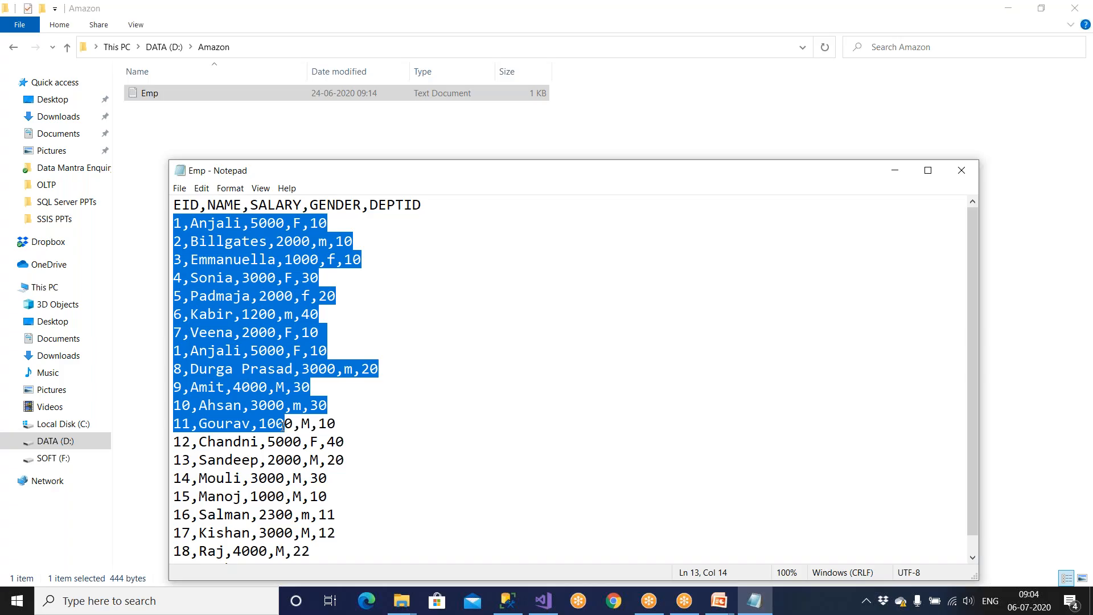
pyautogui.moveTo(422, 205); pyautogui.dragTo(168, 203)
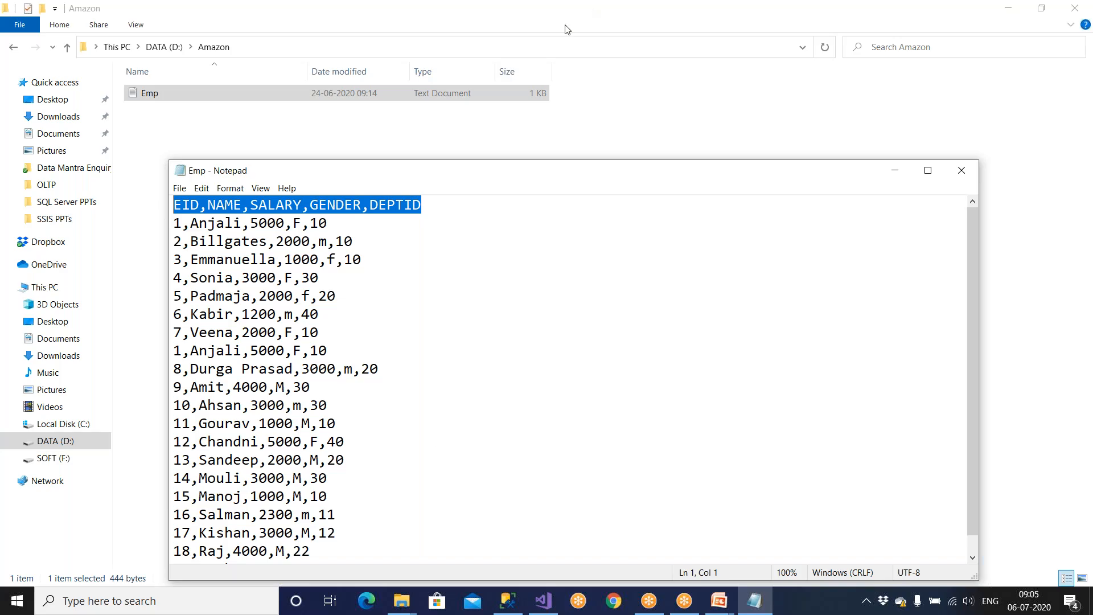
# Step: Close the Emp file in Notepad, leaving the Amazon folder in view
pyautogui.click(960, 171)
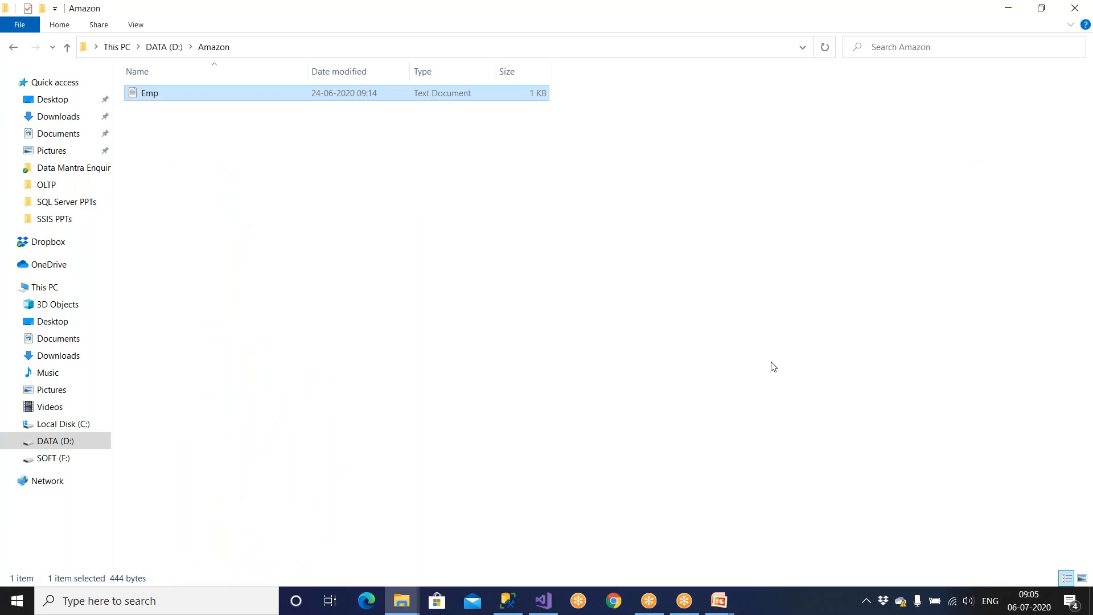
# Step: Start a new Notepad note with 'CR 17228 Add 2 cols' and '25000 USD' lines
pyautogui.press('super')
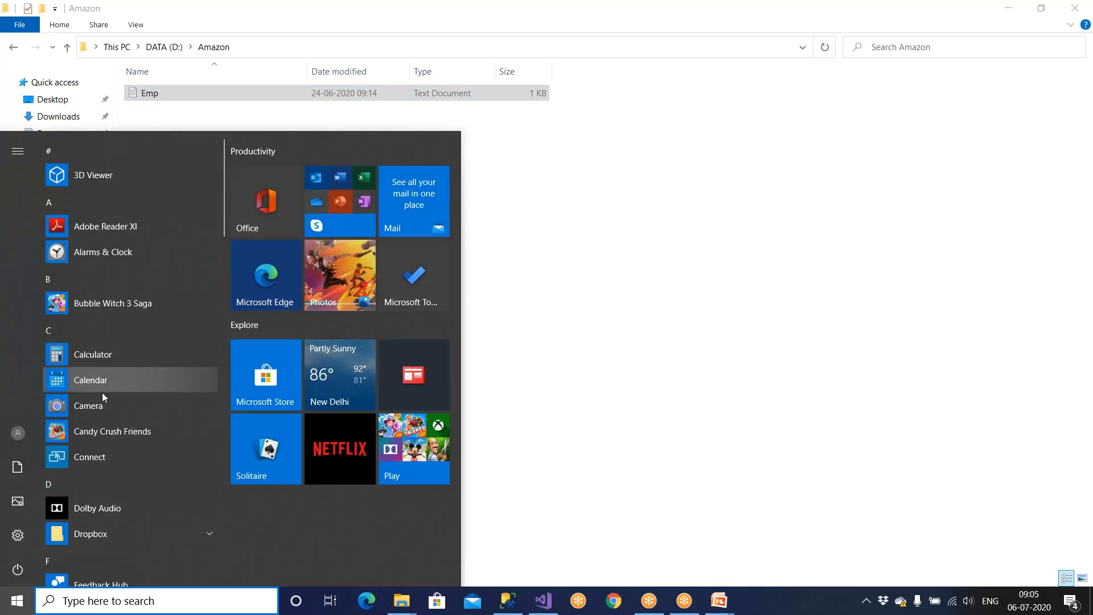
pyautogui.write('note')
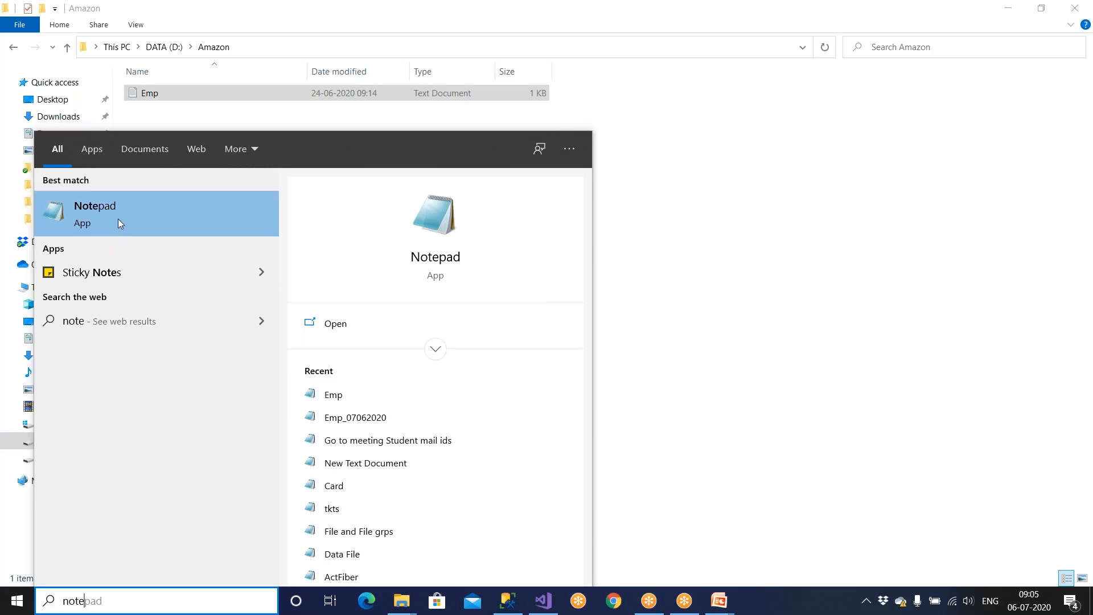
pyautogui.click(119, 222)
pyautogui.write('CR 1')
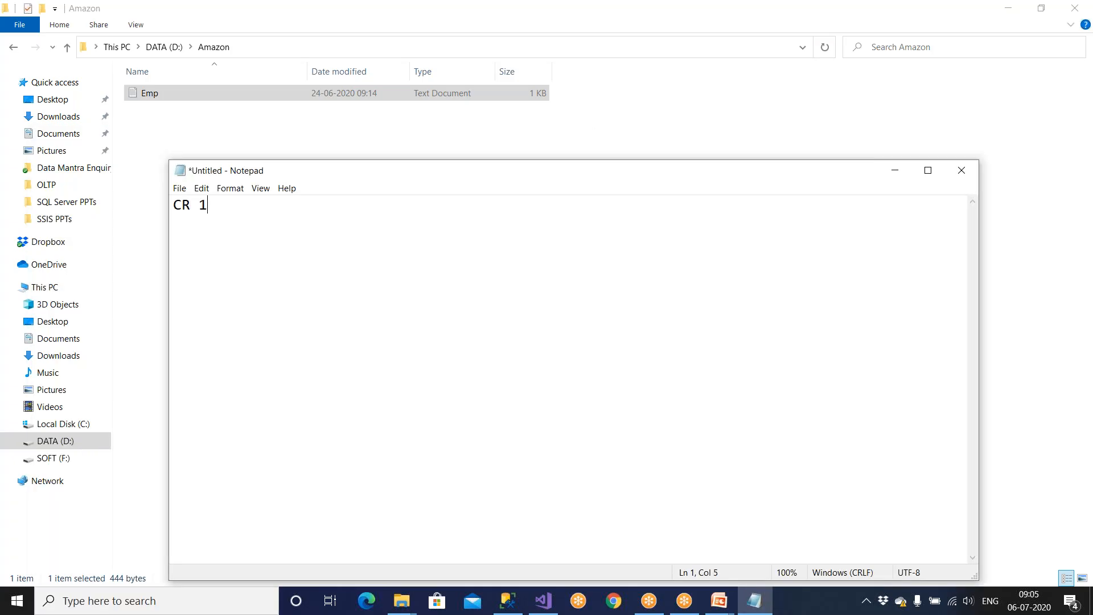
pyautogui.write('7228  Add 2 cols')
pyautogui.press('Return')
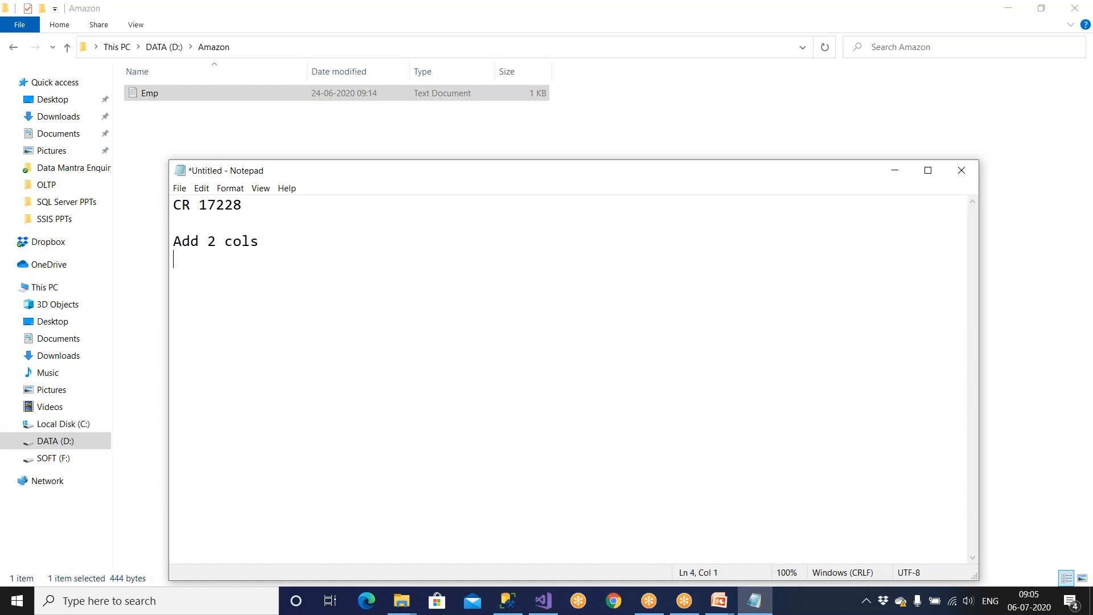
pyautogui.hotkey('shift', 'Down')
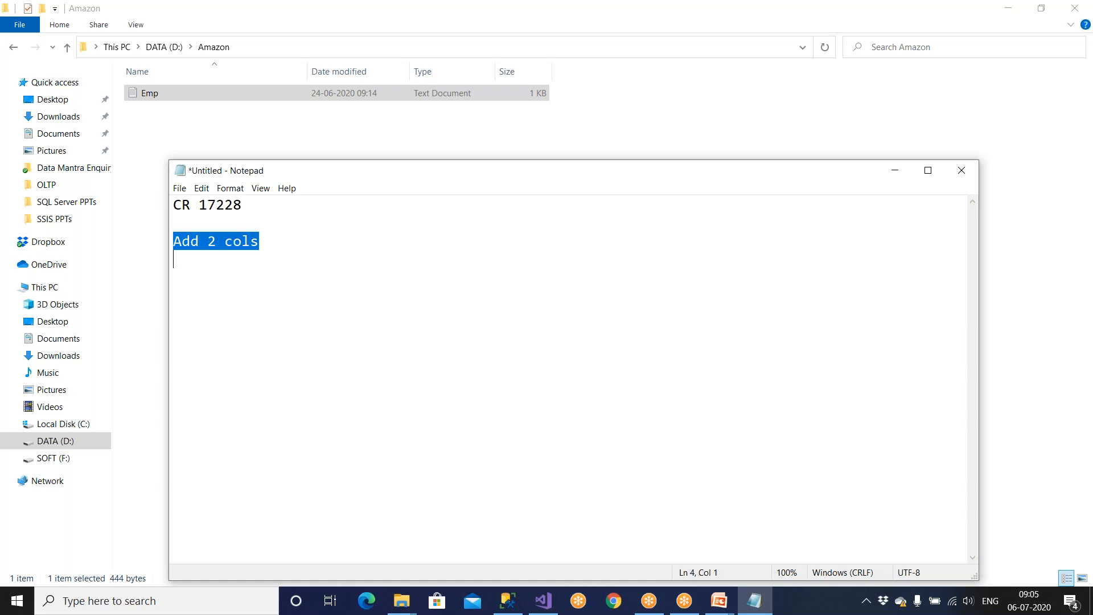
pyautogui.press('Down')
pyautogui.write('2')
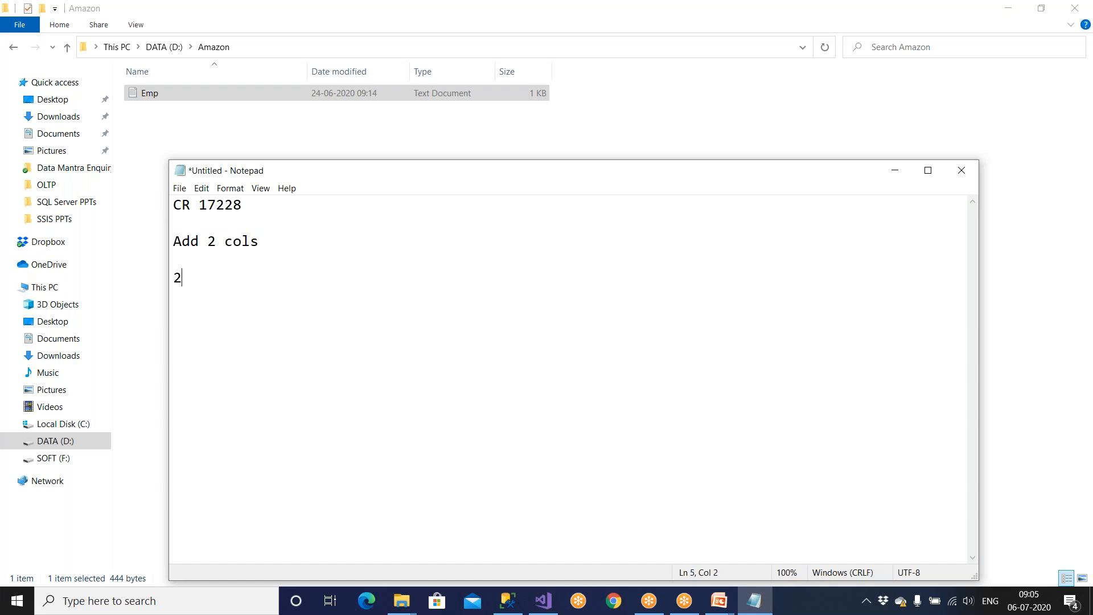
pyautogui.write('5000 USD')
pyautogui.press('Return')
# Step: Add a 'Dudrai: 45 hrs' line and the column list eid,name,sal,doj,dor
pyautogui.write('Dudrai')
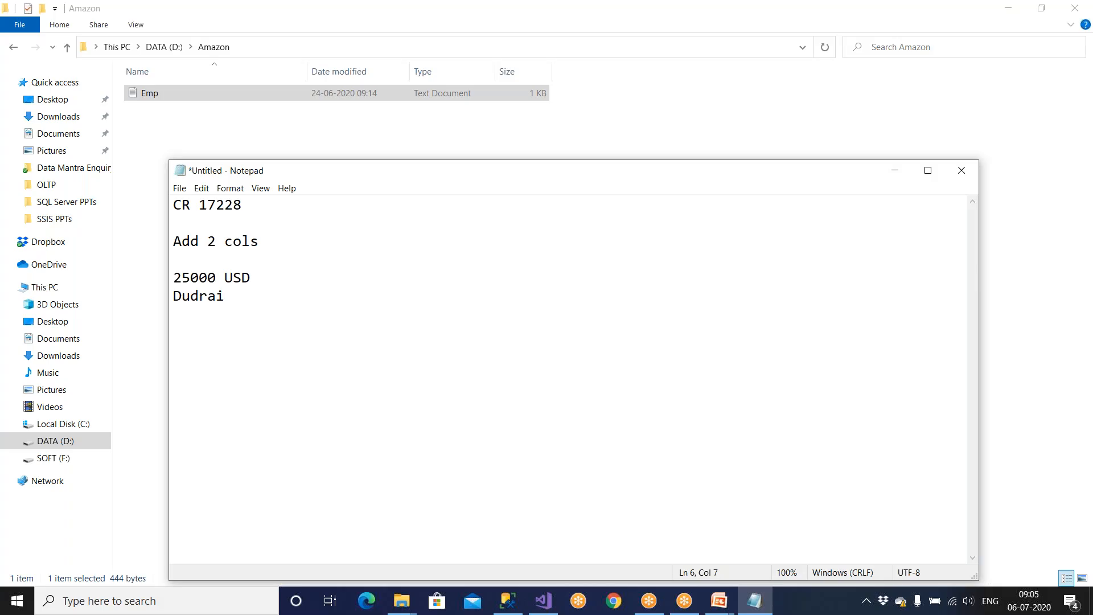
pyautogui.write(': 45 hrs')
pyautogui.moveTo(200, 243); pyautogui.dragTo(288, 242)
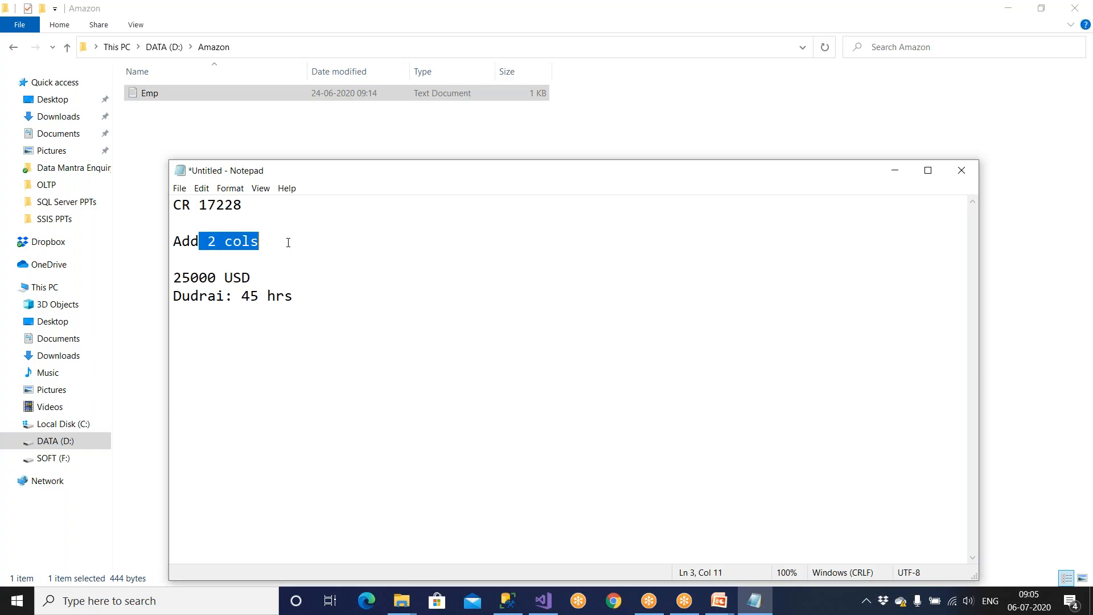
pyautogui.click(319, 304)
pyautogui.moveTo(258, 278); pyautogui.dragTo(158, 281)
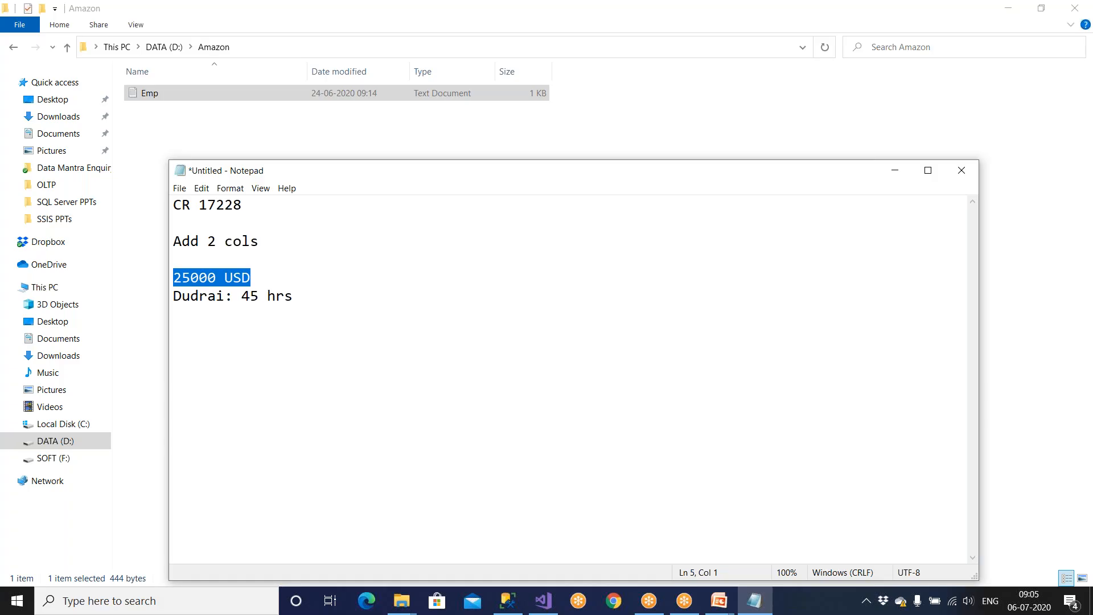
pyautogui.click(312, 299)
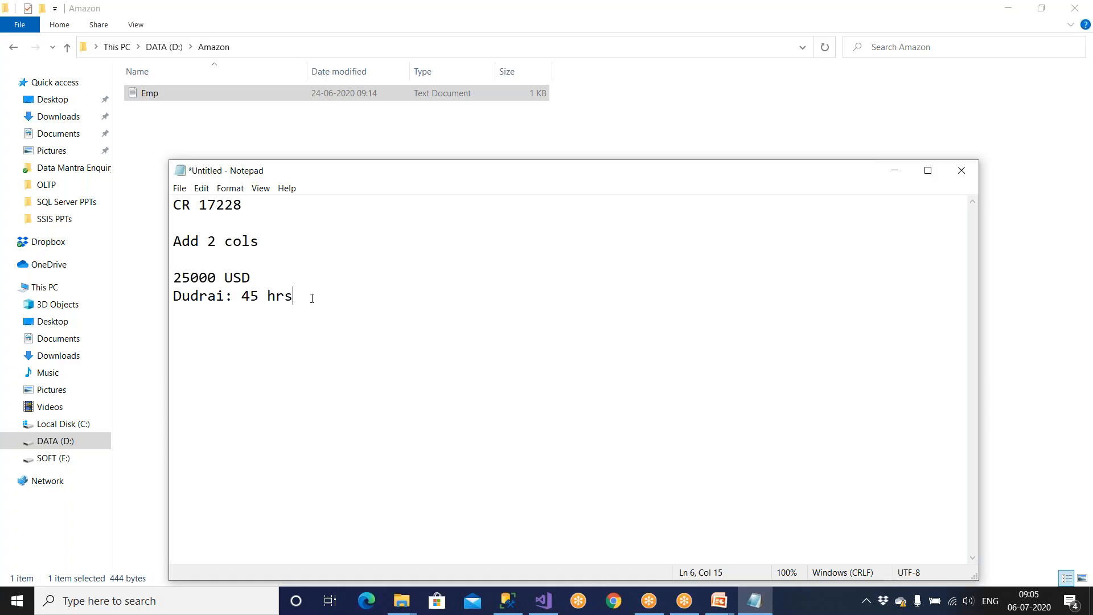
pyautogui.press('Return')
pyautogui.write('eid,name,sal,d')
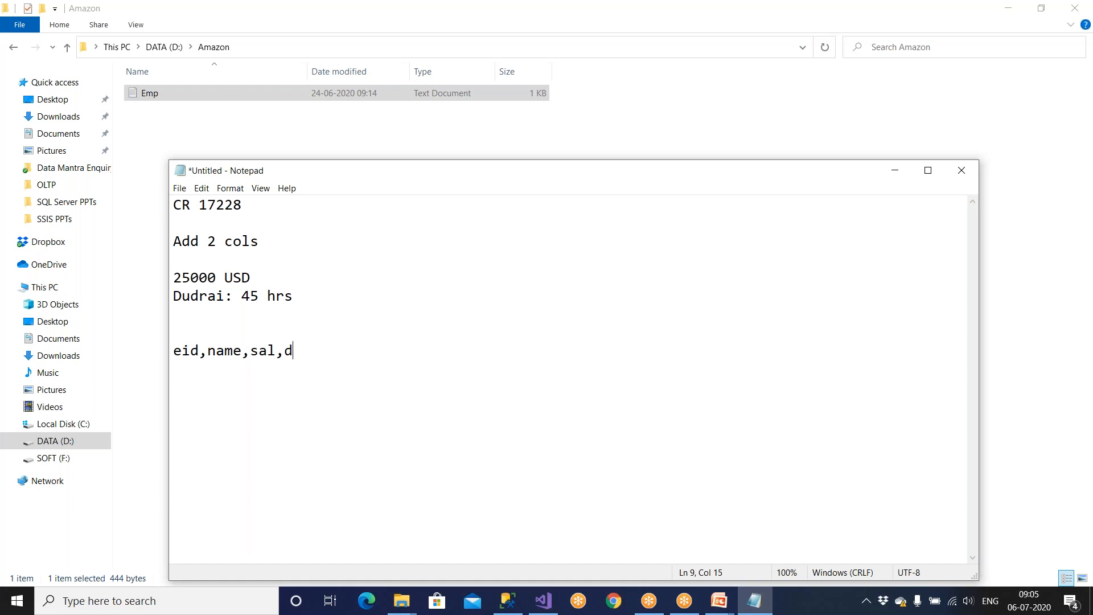
pyautogui.write('oj,dor')
# Step: Highlight the column list, separating the existing eid,name,sal from the new doj,dor columns
pyautogui.click(203, 330)
pyautogui.moveTo(284, 350); pyautogui.dragTo(390, 353)
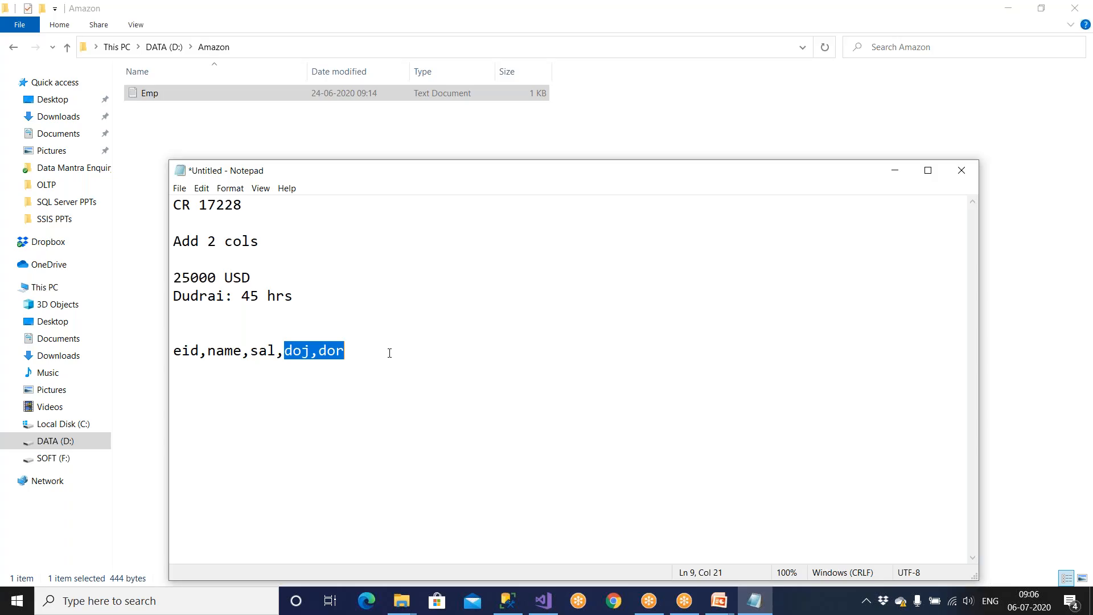
pyautogui.click(390, 353)
pyautogui.hotkey('shift', 'Home')
pyautogui.click(233, 391)
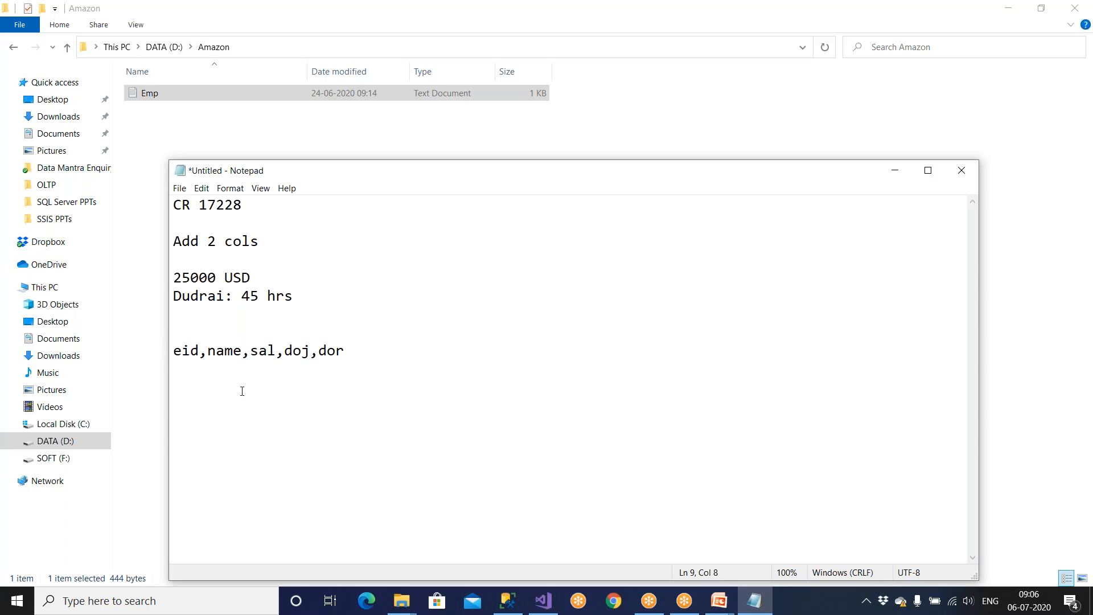
pyautogui.moveTo(271, 351); pyautogui.dragTo(169, 356)
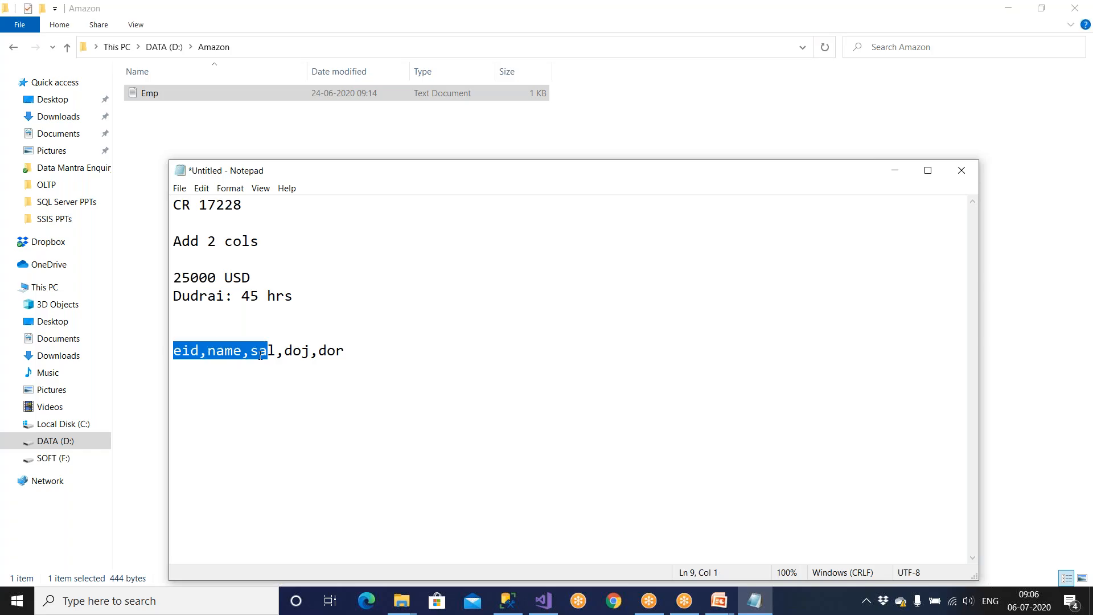
pyautogui.moveTo(279, 351); pyautogui.dragTo(401, 354)
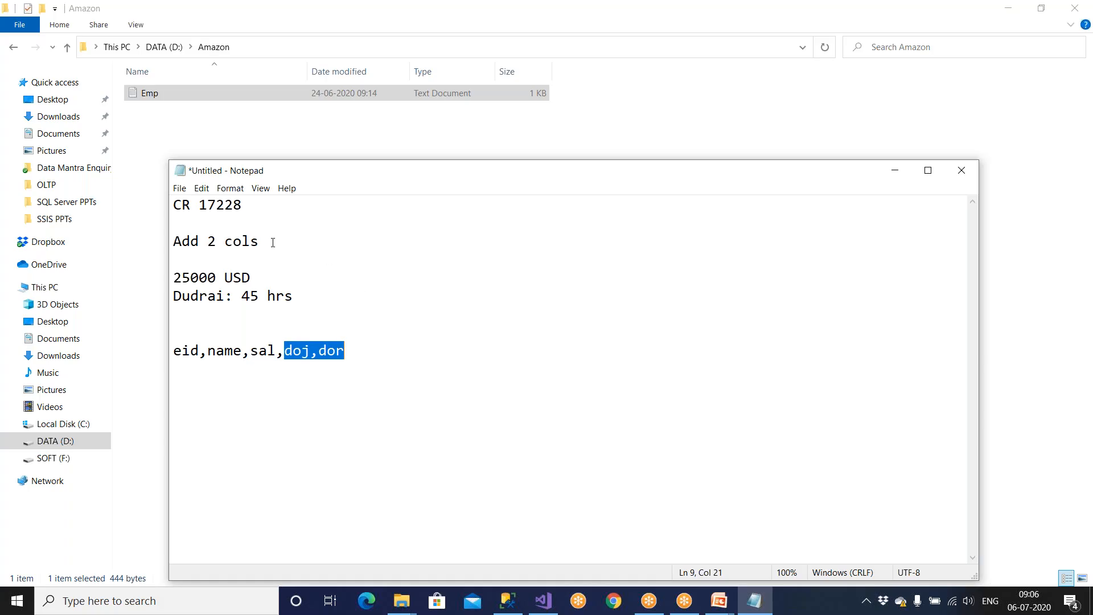
# Step: Shorten the request to CR 1 and correct 'Dudrai' to 'Duration: 45 hrs'
pyautogui.moveTo(207, 206); pyautogui.dragTo(248, 205)
pyautogui.press('BackSpace')
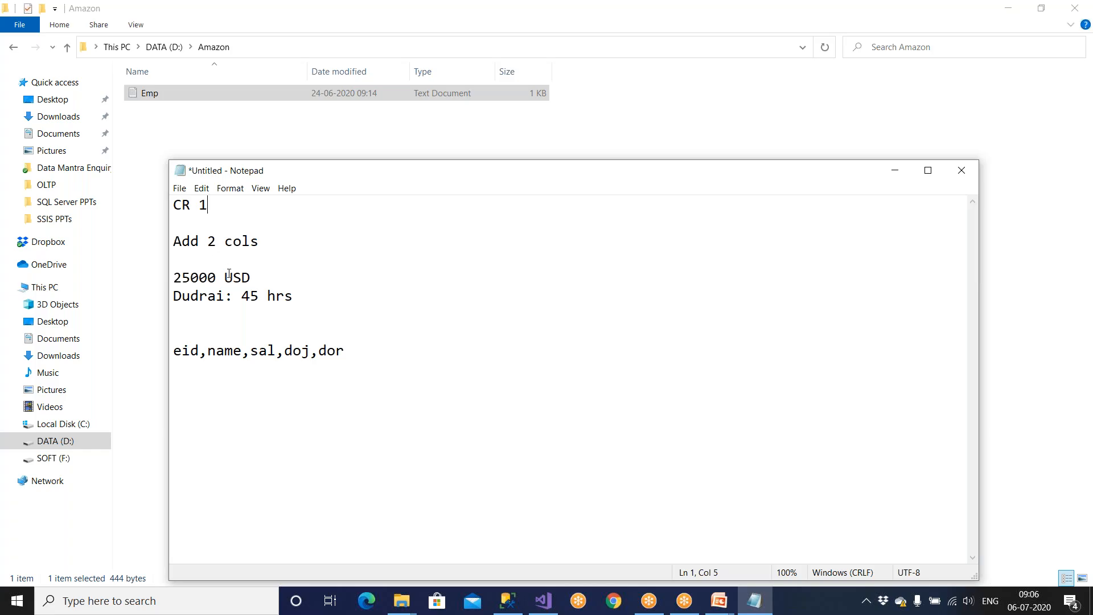
pyautogui.moveTo(259, 277); pyautogui.dragTo(168, 280)
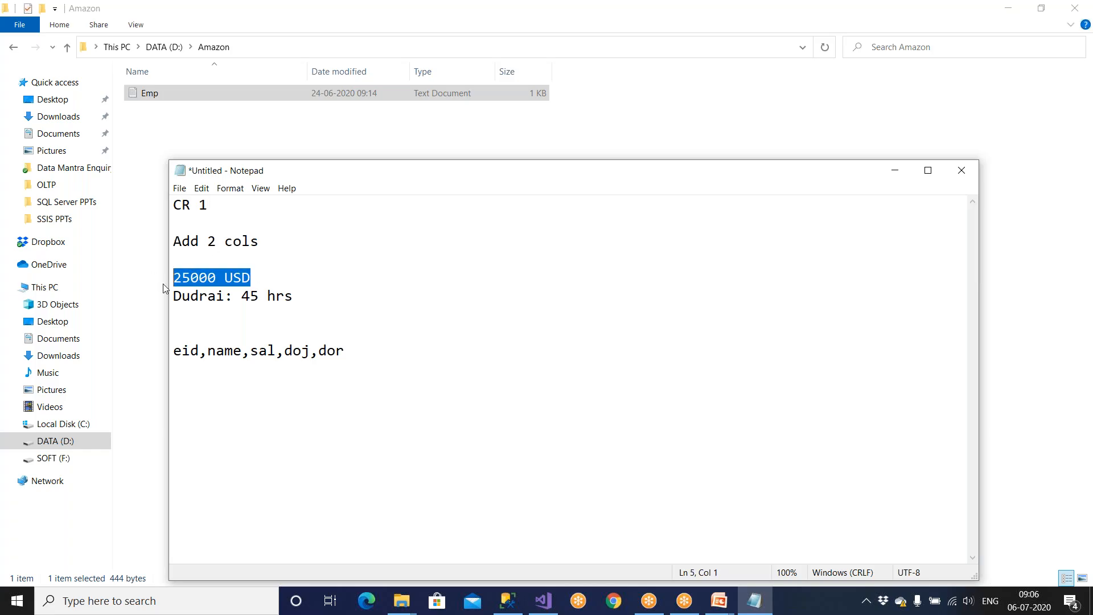
pyautogui.moveTo(225, 296); pyautogui.dragTo(184, 299)
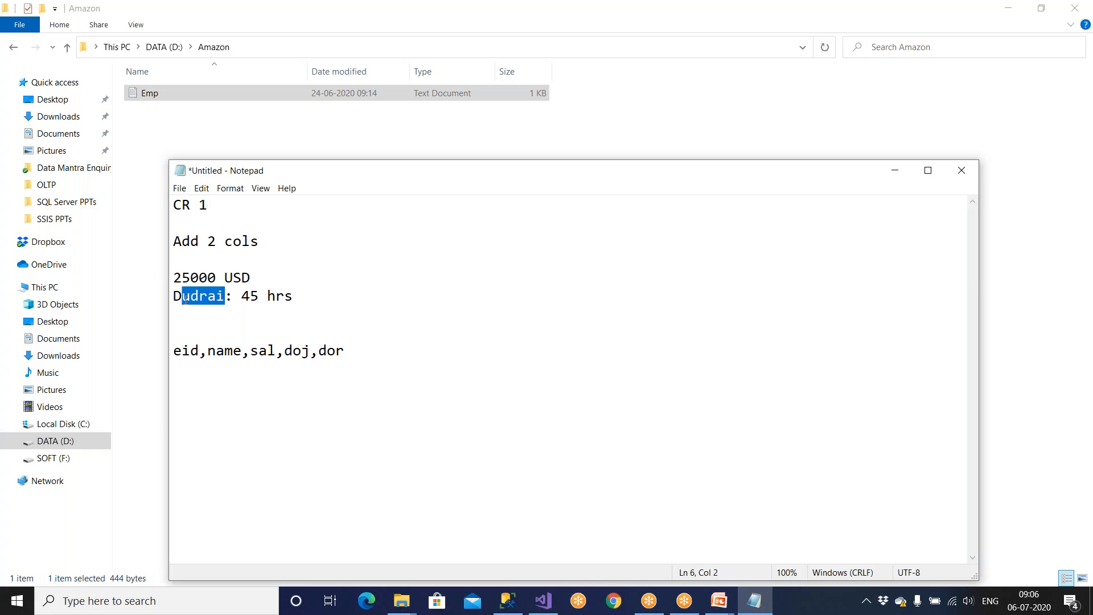
pyautogui.write('uraion')
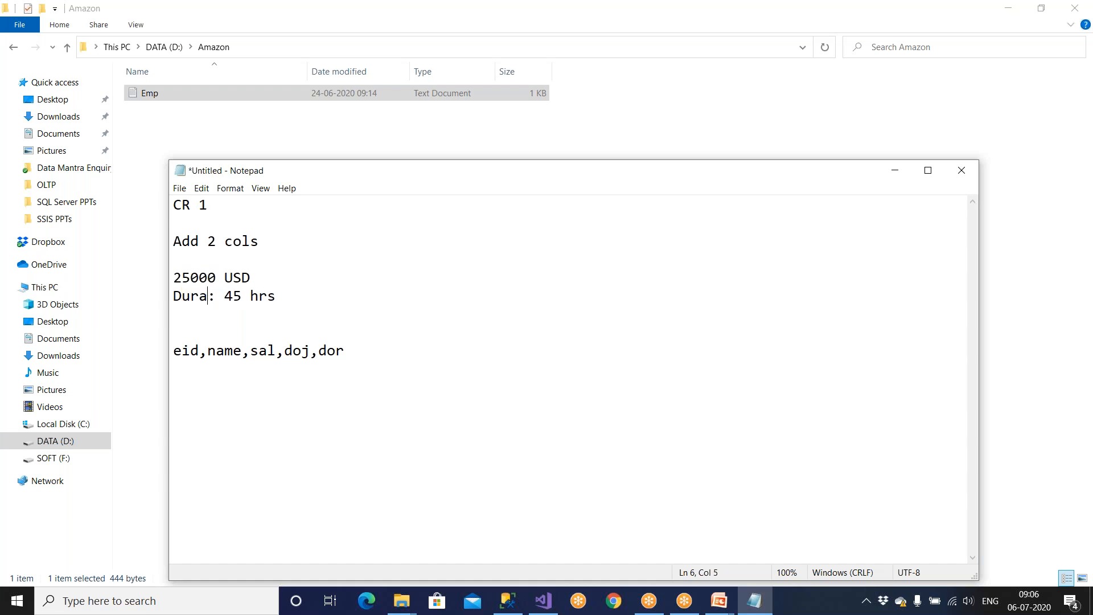
pyautogui.press('Left')
pyautogui.press('Left')
pyautogui.press('Left')
pyautogui.write('t')
pyautogui.click(312, 299)
# Step: Add a developer name line and a 'Dev:' line below the Duration line
pyautogui.press('Return')
pyautogui.press('Return')
pyautogui.write('Sonia')
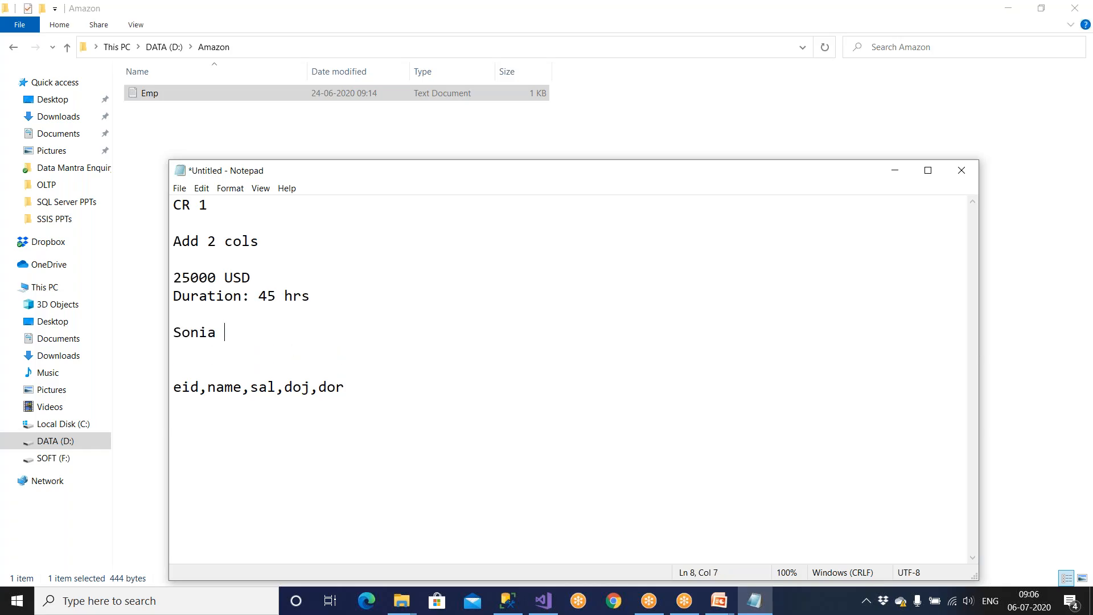
pyautogui.press('Return')
pyautogui.write('De')
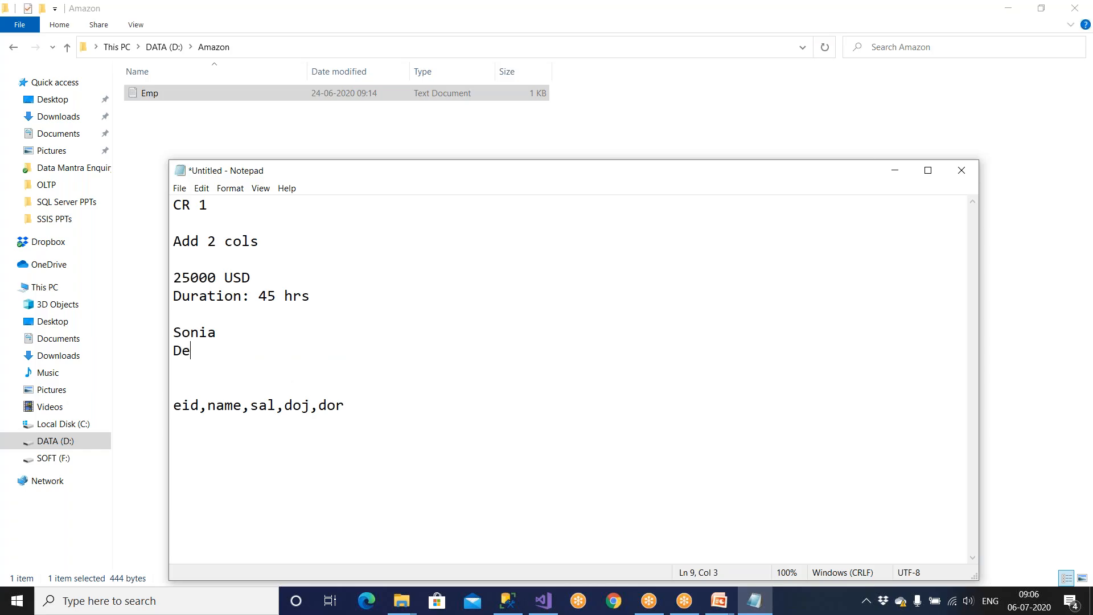
pyautogui.write('v:')
pyautogui.moveTo(292, 407); pyautogui.dragTo(375, 406)
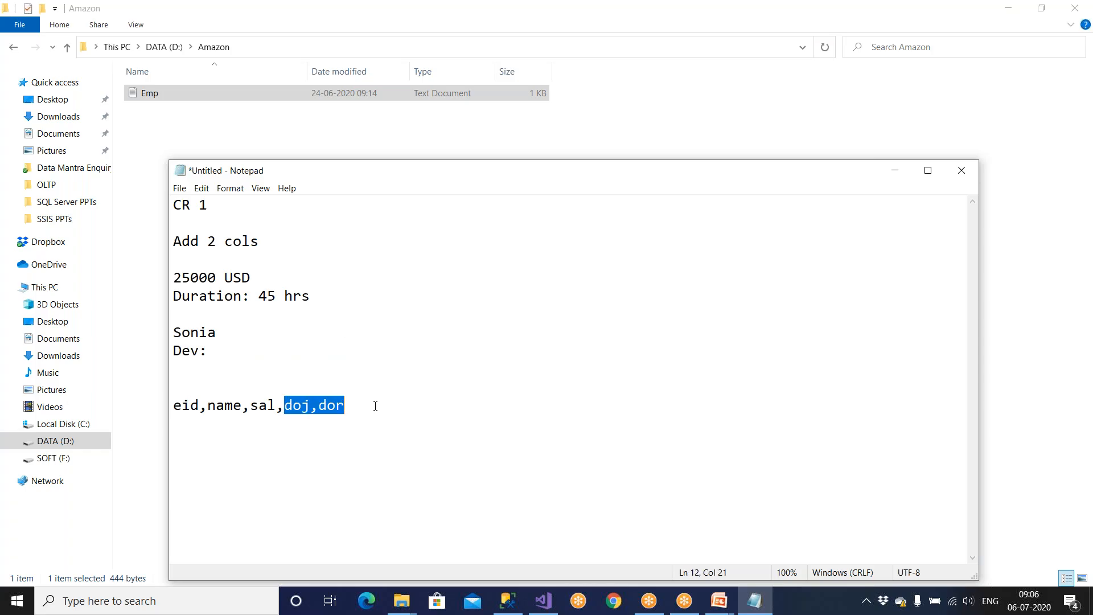
pyautogui.click(267, 359)
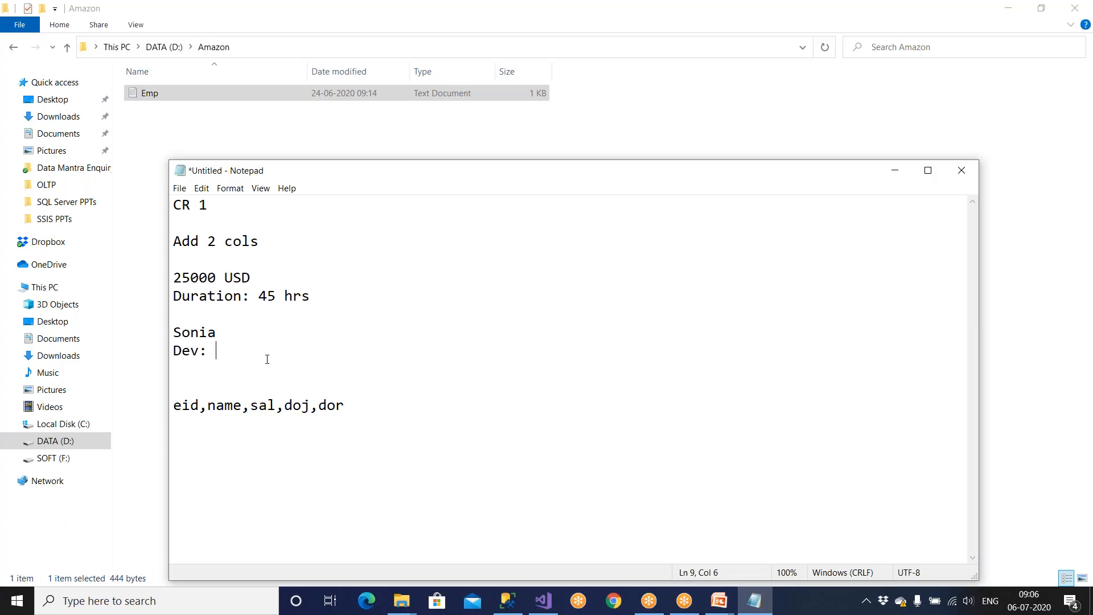
# Step: Select and copy the whole CR 1 note block
pyautogui.moveTo(198, 205); pyautogui.dragTo(213, 205)
pyautogui.moveTo(312, 298); pyautogui.dragTo(165, 206)
pyautogui.hotkey('ctrl', 'c')
pyautogui.click(315, 291)
# Step: Paste a copy of the CR 1 block below and change it to 'CR 2: Delete 1 cols'
pyautogui.press('Return')
pyautogui.press('Return')
pyautogui.hotkey('ctrl', 'v')
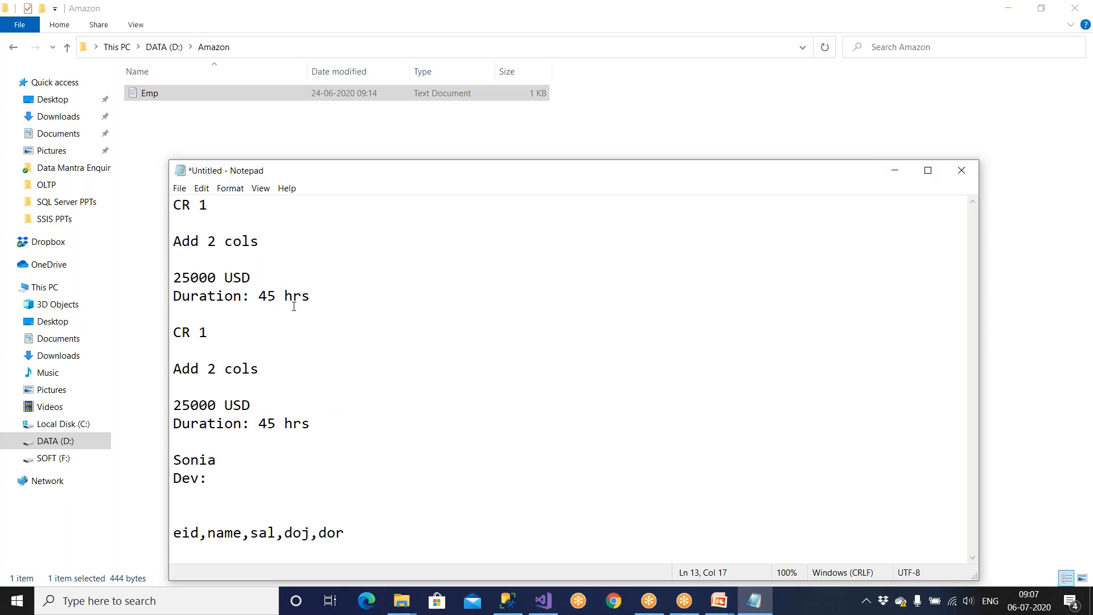
pyautogui.moveTo(209, 328); pyautogui.dragTo(202, 330)
pyautogui.write('2')
pyautogui.moveTo(209, 368); pyautogui.dragTo(171, 376)
pyautogui.write('Delete')
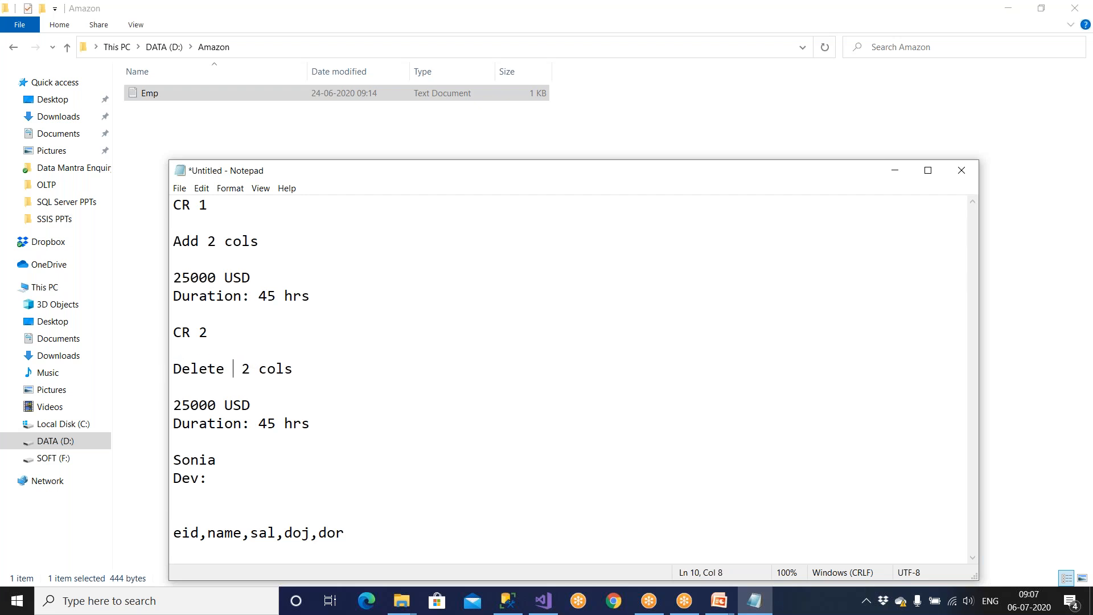
pyautogui.moveTo(241, 369); pyautogui.dragTo(251, 368)
pyautogui.write('1')
# Step: Set the second request's amount to 5600 USD and its duration to 50 hrs
pyautogui.moveTo(218, 405); pyautogui.dragTo(143, 410)
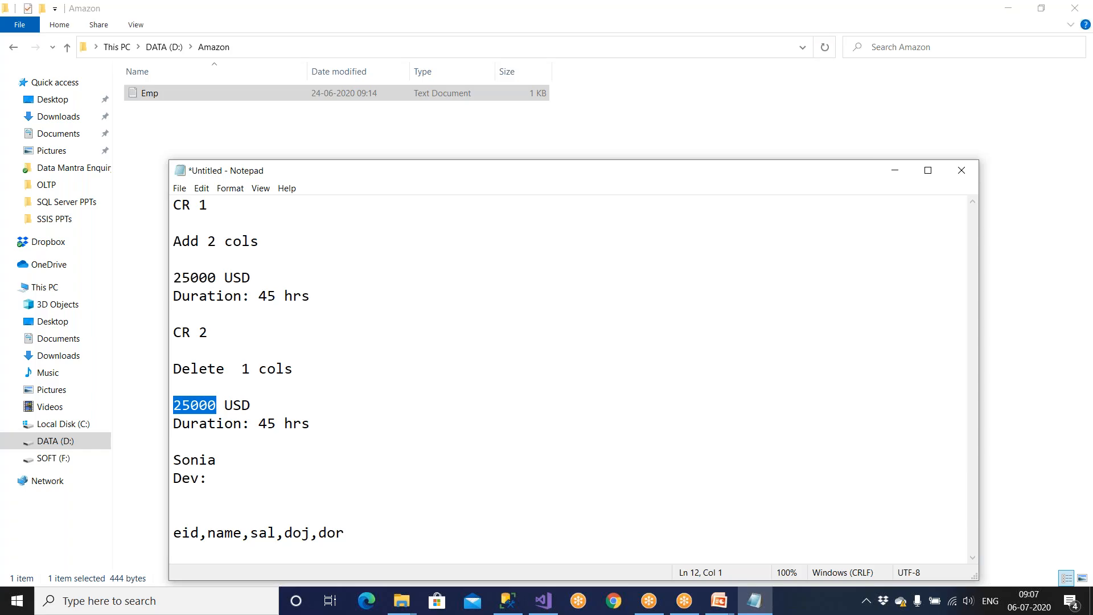
pyautogui.write('56000')
pyautogui.press('BackSpace')
pyautogui.moveTo(261, 425); pyautogui.dragTo(277, 425)
pyautogui.write('55000')
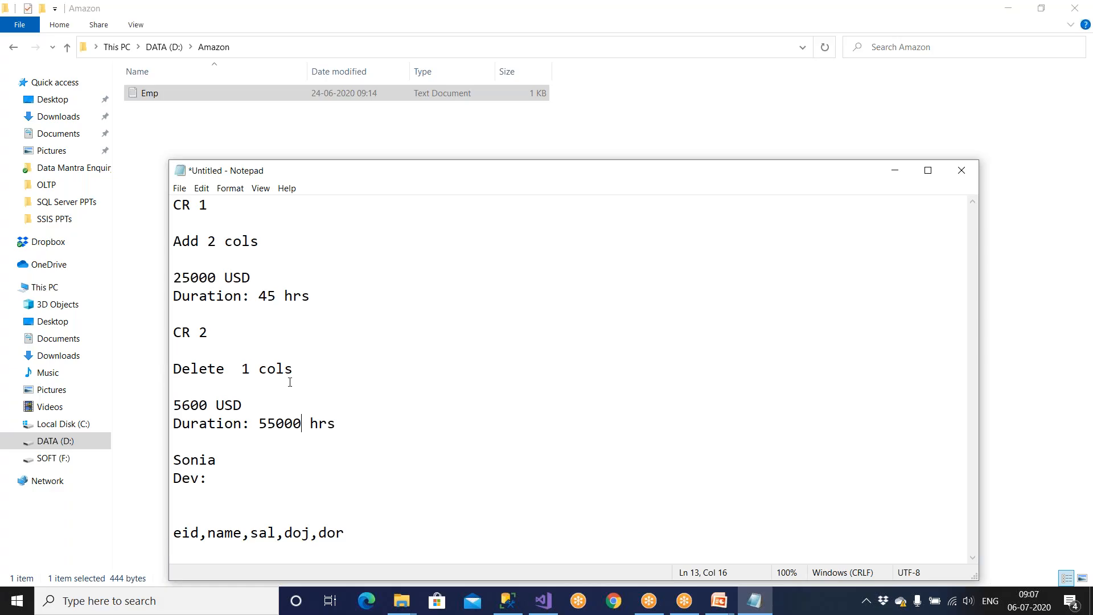
pyautogui.press('BackSpace')
pyautogui.press('BackSpace')
pyautogui.press('BackSpace')
pyautogui.press('BackSpace')
pyautogui.write('0')
# Step: Replace the second request's developer lines with 'Dev' and another developer's name
pyautogui.moveTo(220, 472); pyautogui.dragTo(155, 452)
pyautogui.write('Dev')
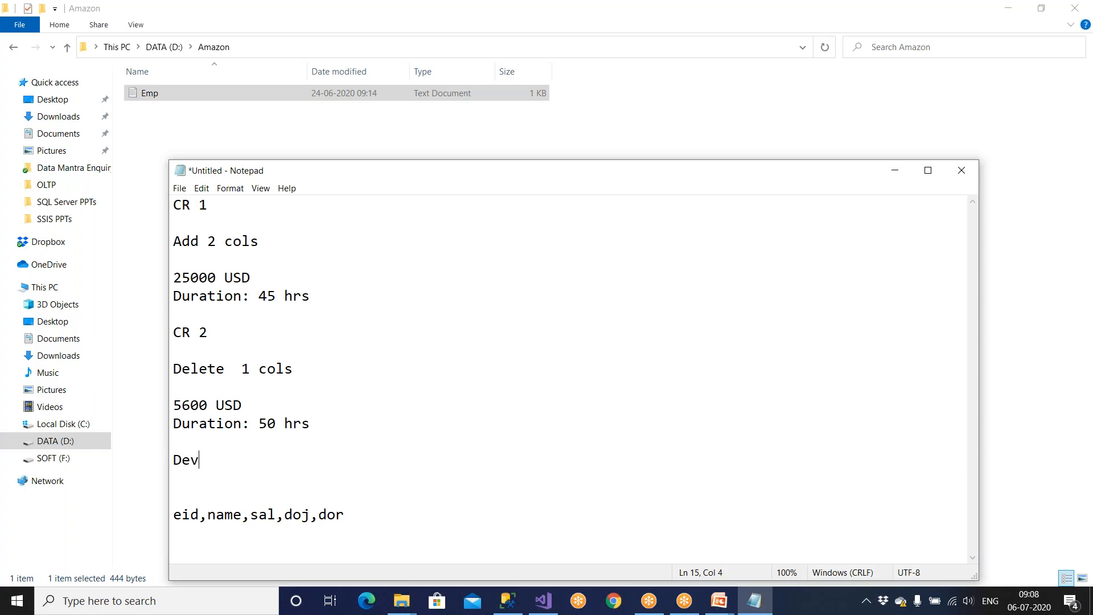
pyautogui.press('Return')
pyautogui.write('Kabir')
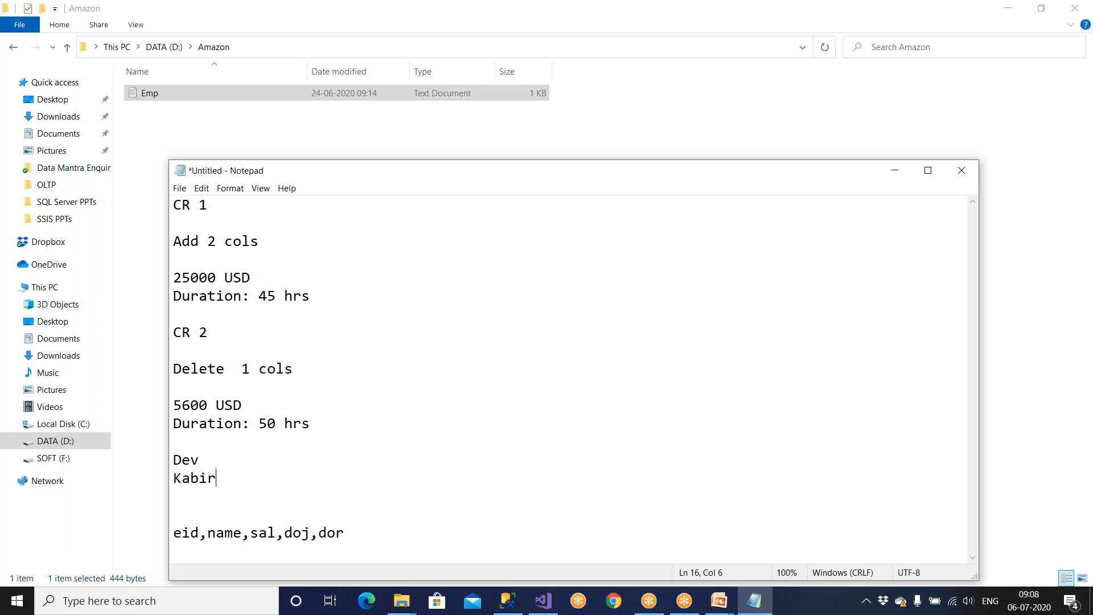
# Step: Compare the two requests' headings, durations and amounts, then maximize Notepad
pyautogui.moveTo(213, 337); pyautogui.dragTo(150, 325)
pyautogui.moveTo(209, 206); pyautogui.dragTo(163, 204)
pyautogui.moveTo(313, 296); pyautogui.dragTo(132, 297)
pyautogui.moveTo(262, 271); pyautogui.dragTo(182, 275)
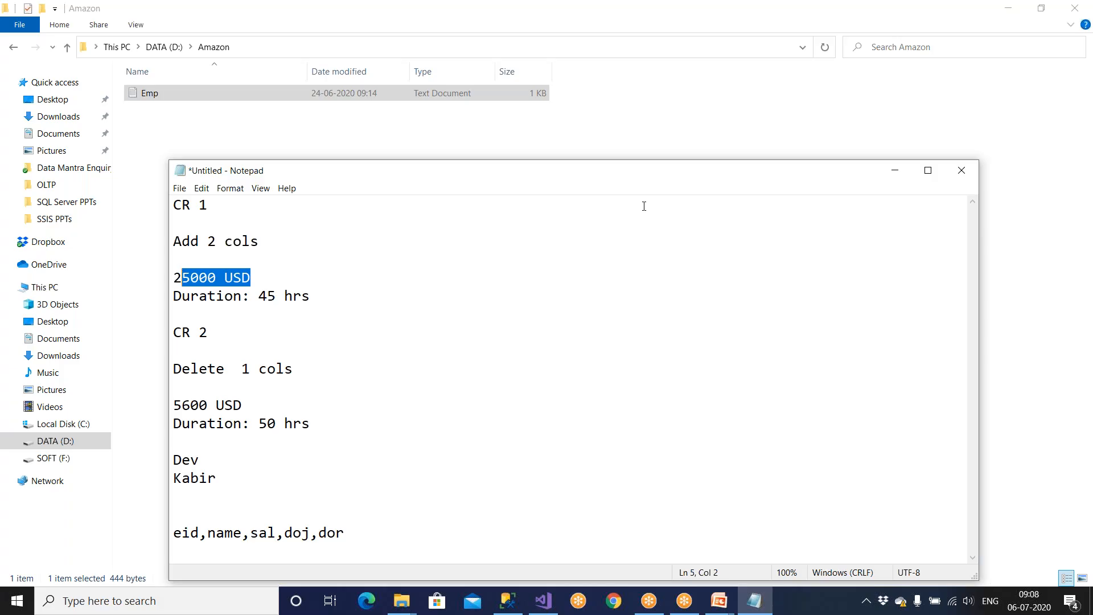
pyautogui.click(928, 171)
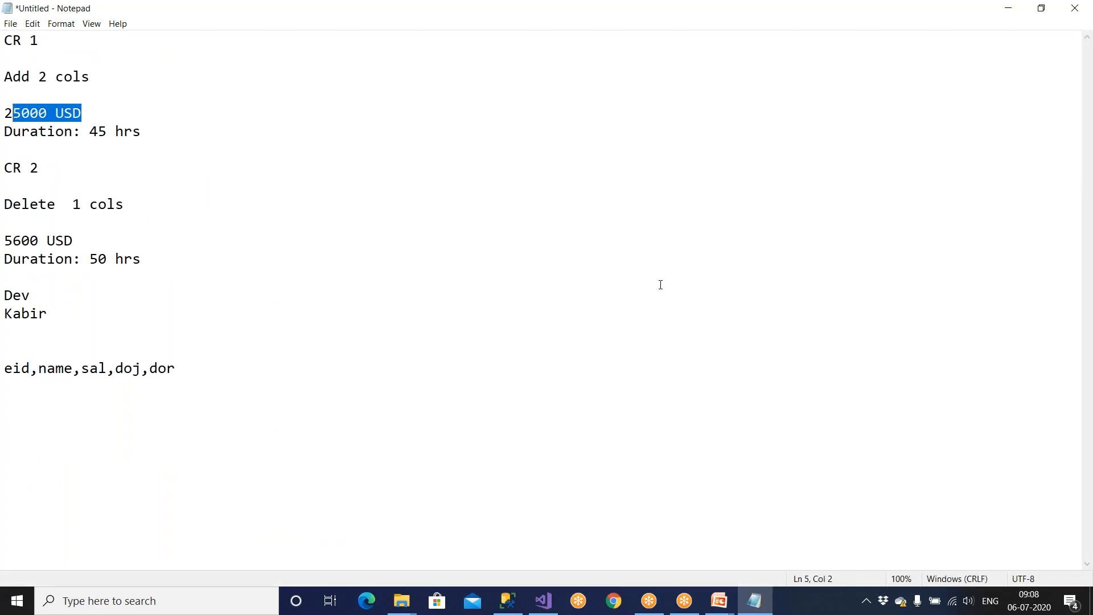
# Step: Add 'Yearly 120000 USD' and '3 DEV' lines below the column list
pyautogui.click(331, 373)
pyautogui.press('Return')
pyautogui.press('Return')
pyautogui.press('Return')
pyautogui.write('Yearly ')
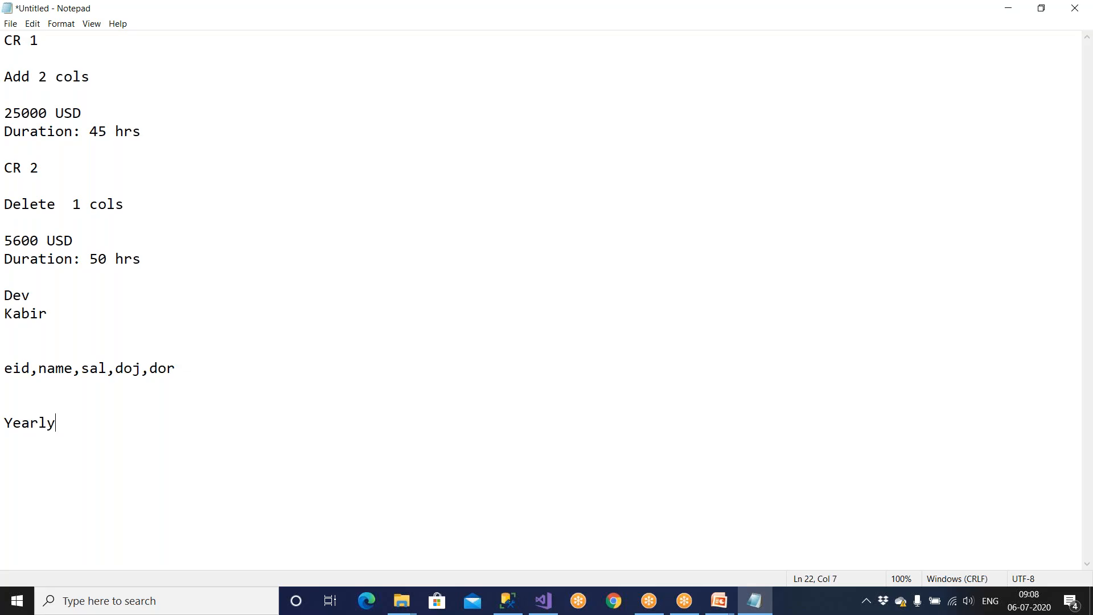
pyautogui.write('120000 USD')
pyautogui.press('Return')
pyautogui.write('3 DEV')
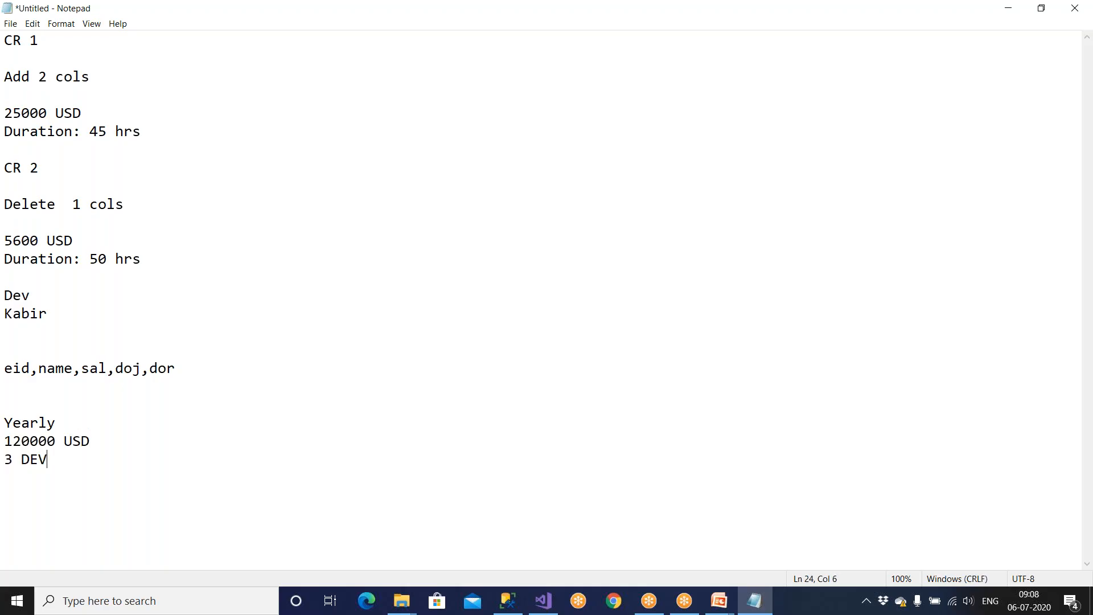
# Step: List Cr1, Cr2 and Cr3 on separate lines beneath the Yearly notes
pyautogui.press('Return')
pyautogui.press('Return')
pyautogui.write('Cr1 ')
pyautogui.write('Cr2')
pyautogui.press('Return')
pyautogui.write('Cr2')
pyautogui.press('BackSpace')
pyautogui.write('3')
pyautogui.hotkey('shift', 'Home')
pyautogui.hotkey('shift', 'Up')
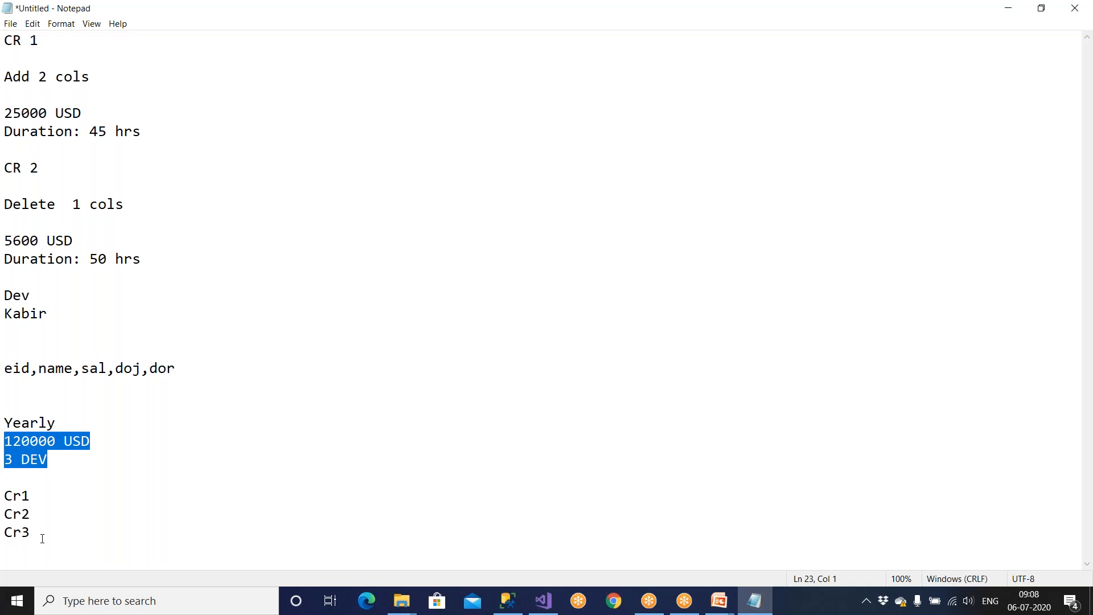
# Step: Note '-- Duration : 20 hrs' right after Cr1
pyautogui.click(46, 496)
pyautogui.write('--')
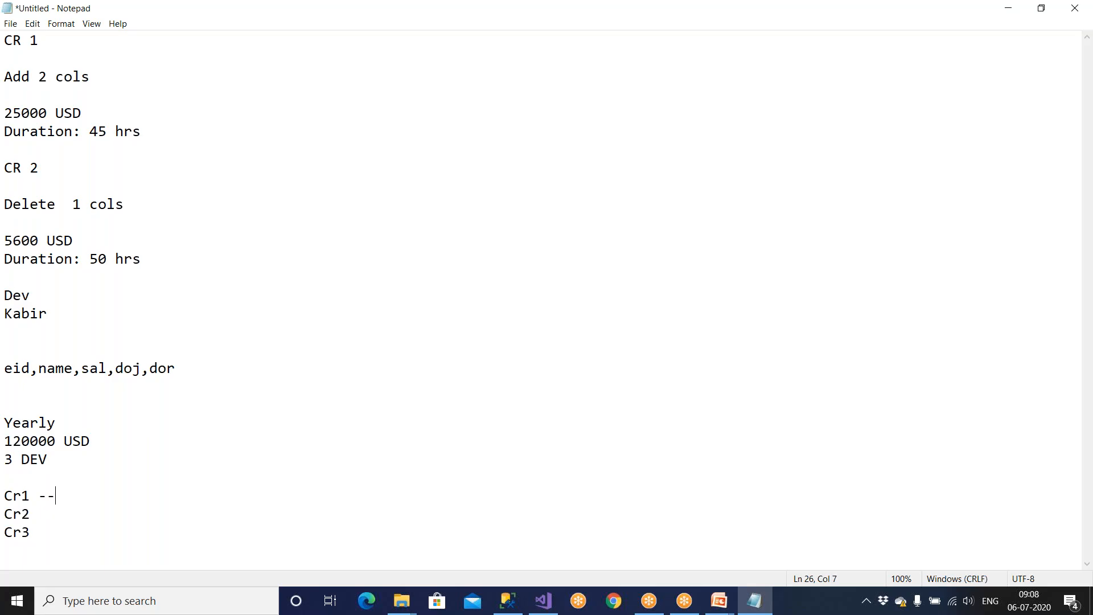
pyautogui.write(' Duration : 20 hrs')
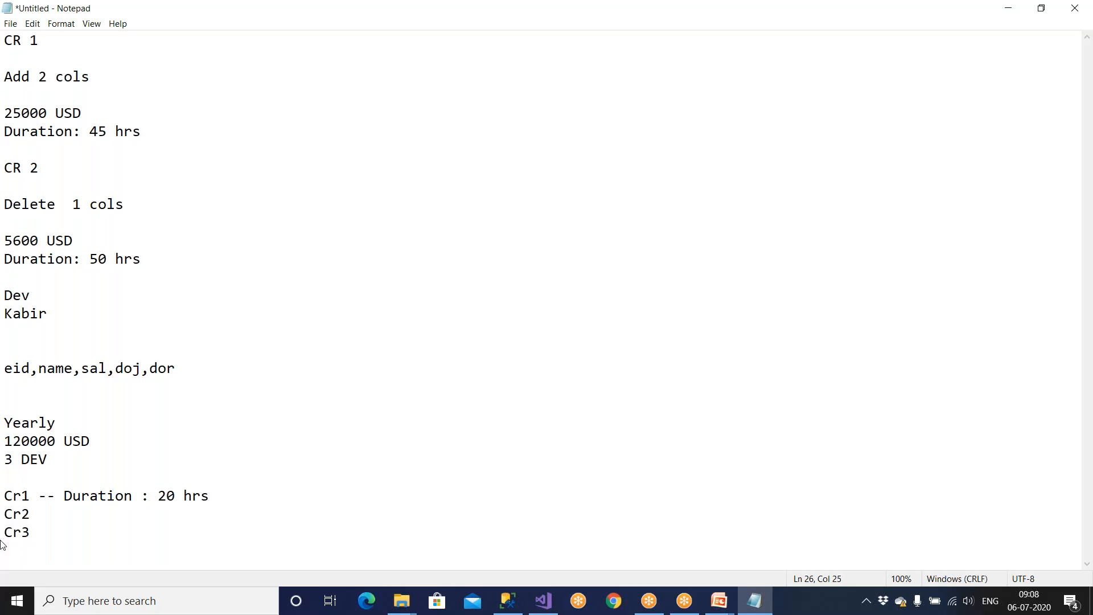
pyautogui.click(49, 513)
pyautogui.moveTo(63, 496); pyautogui.dragTo(223, 495)
pyautogui.moveTo(107, 449); pyautogui.dragTo(5, 430)
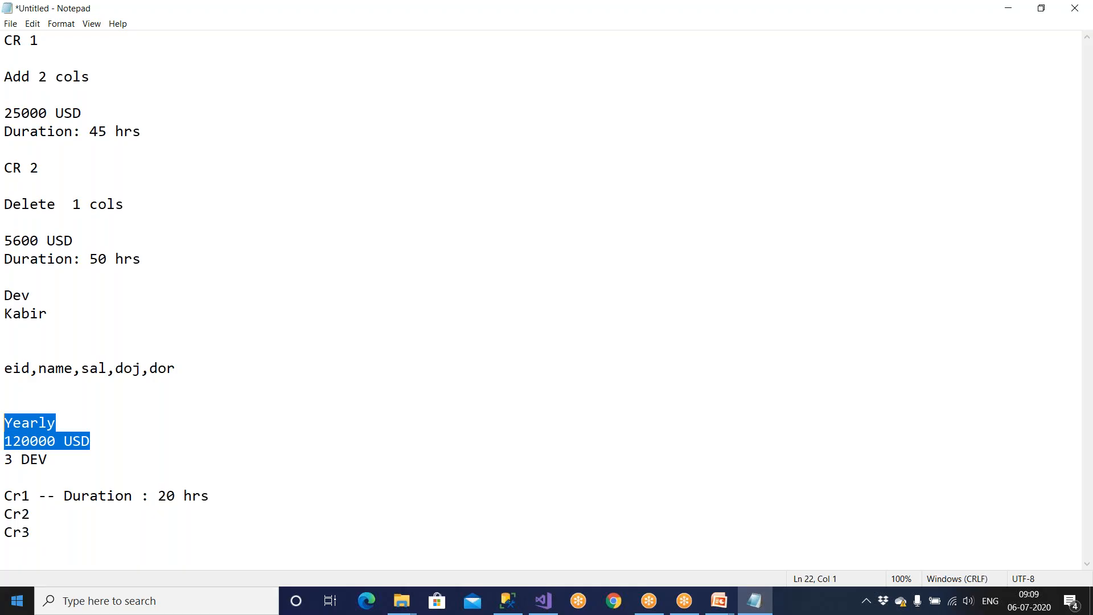
# Step: In Visual Studio, cancel the unfinished flat file connection and Flat File Source settings
pyautogui.click(545, 602)
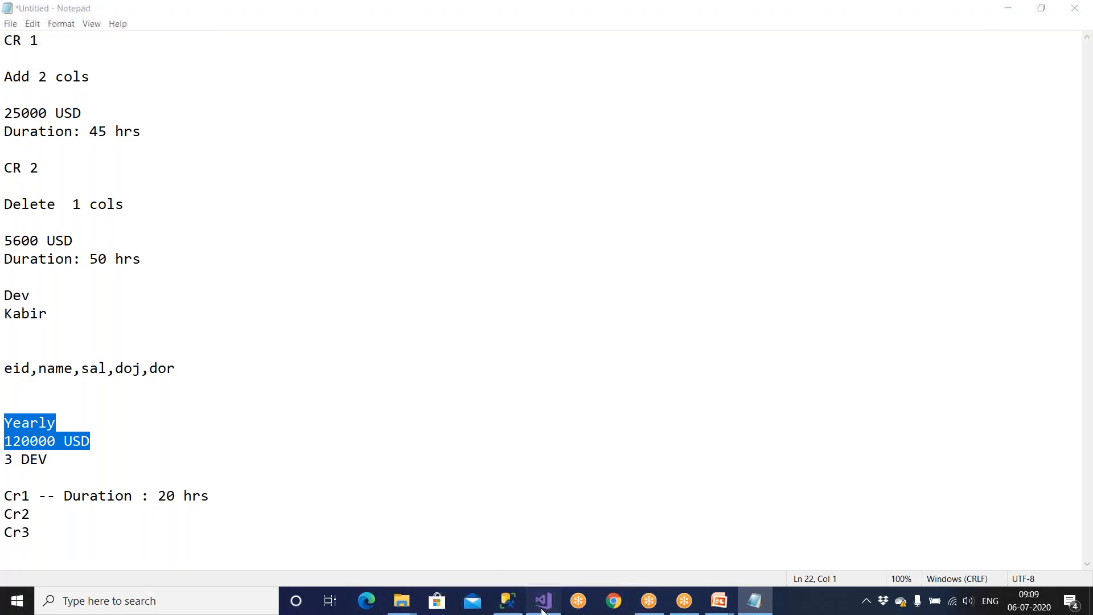
pyautogui.click(648, 525)
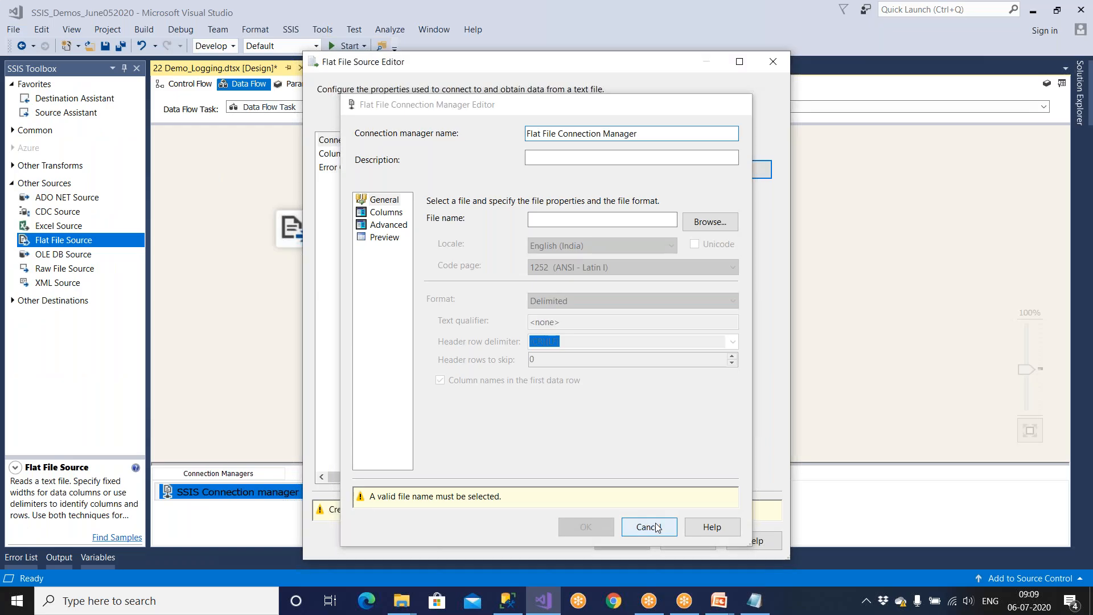
pyautogui.click(688, 545)
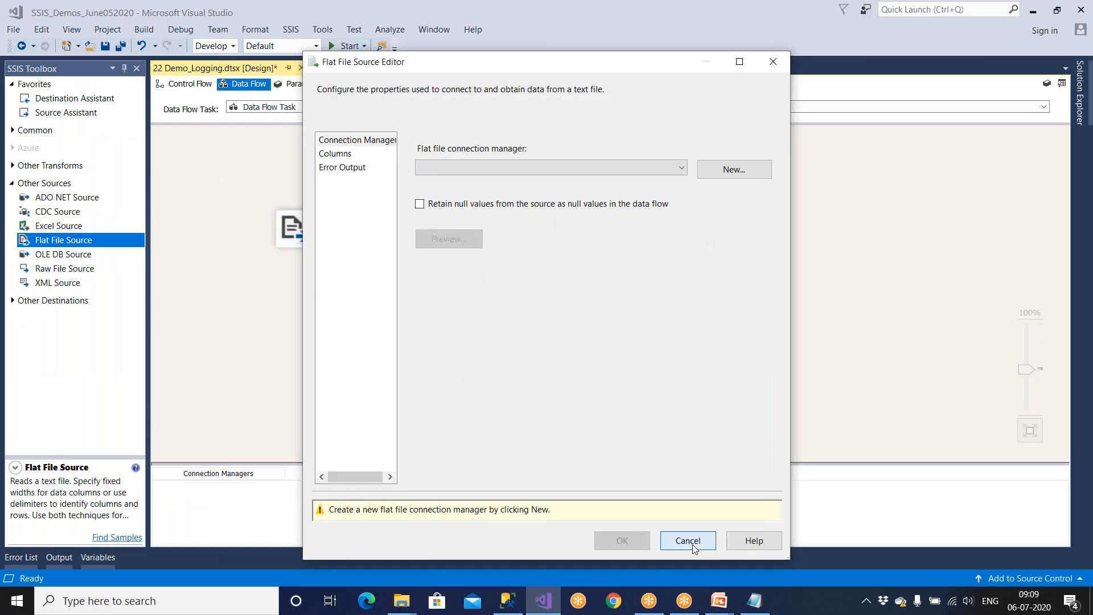
# Step: Create a Source_EMP flat file connection pointing to D:\Amazon\Emp.txt
pyautogui.doubleClick(363, 236)
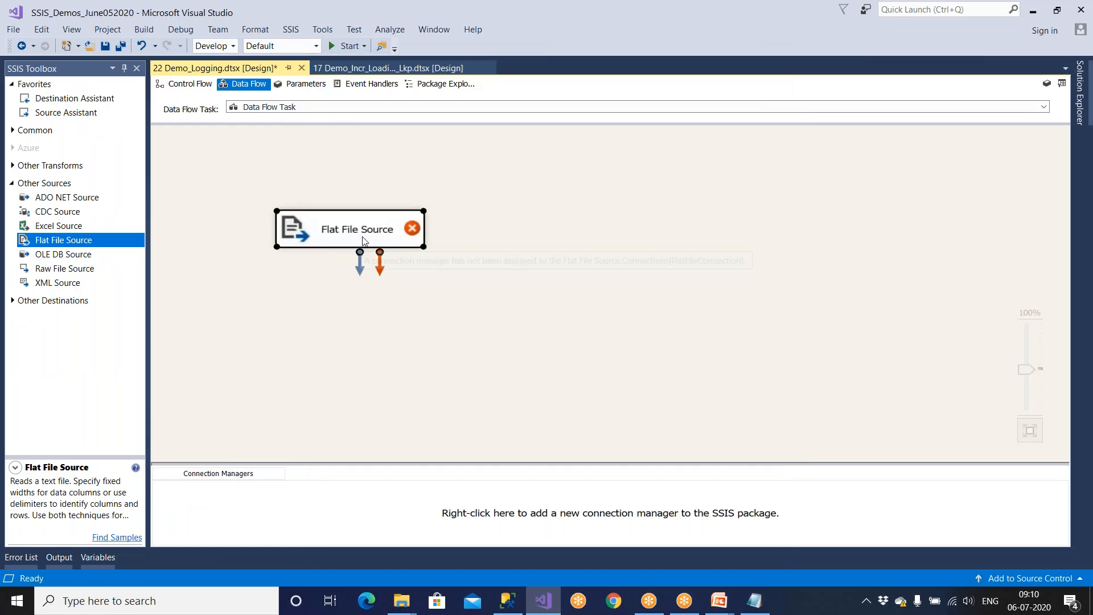
pyautogui.click(709, 173)
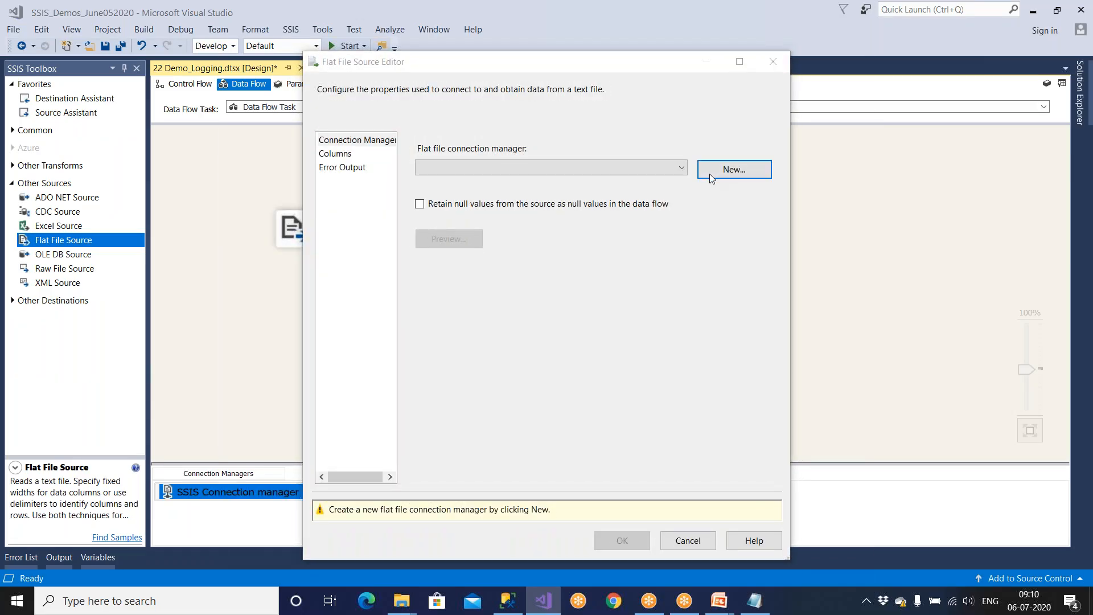
pyautogui.write('Sou')
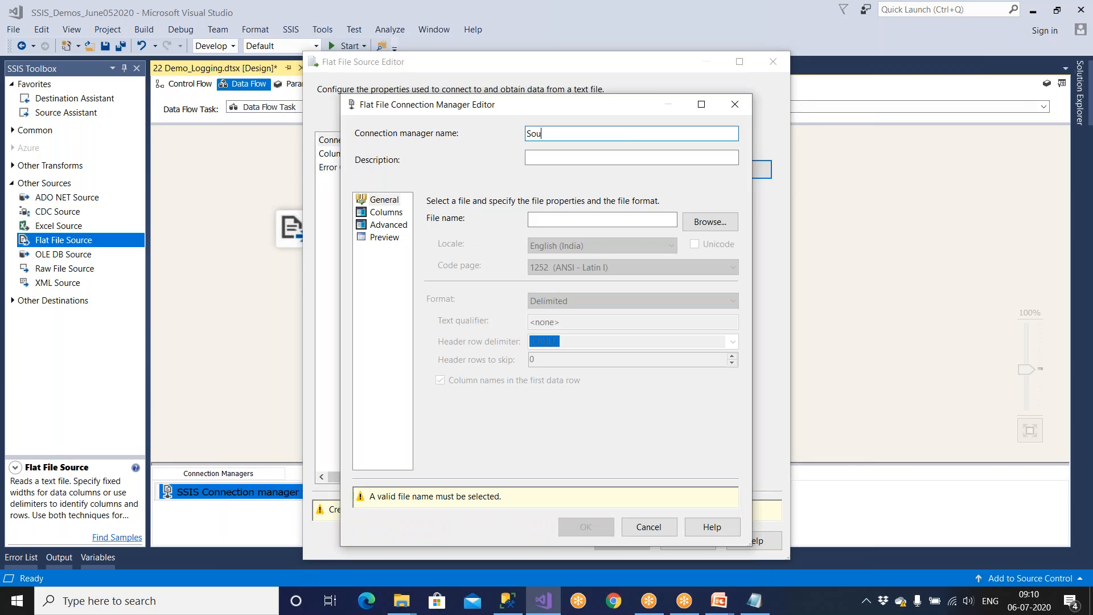
pyautogui.write('rce_EMP')
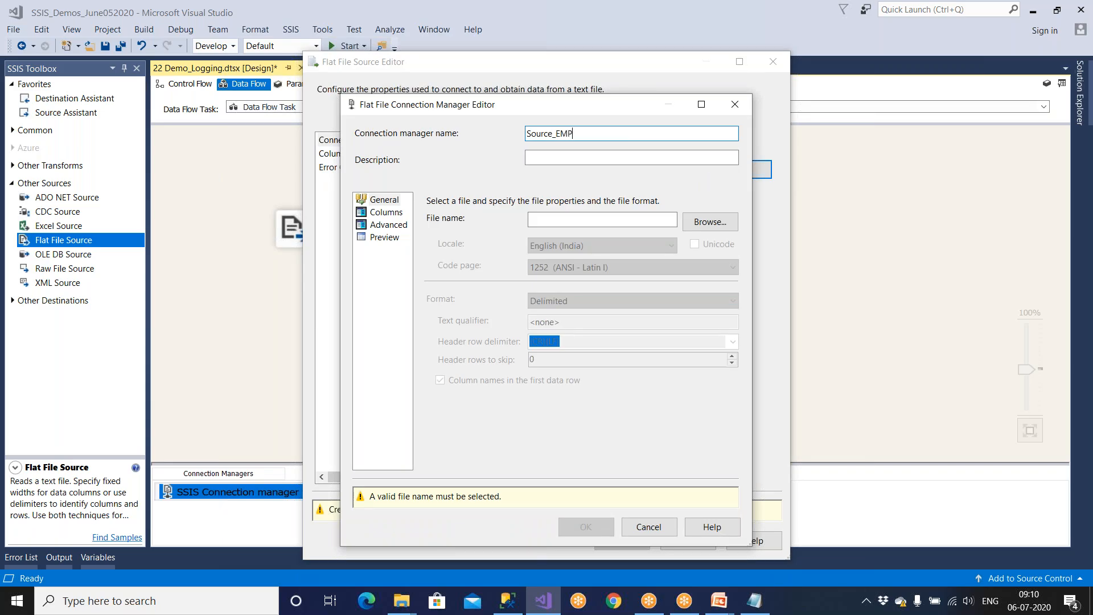
pyautogui.click(719, 228)
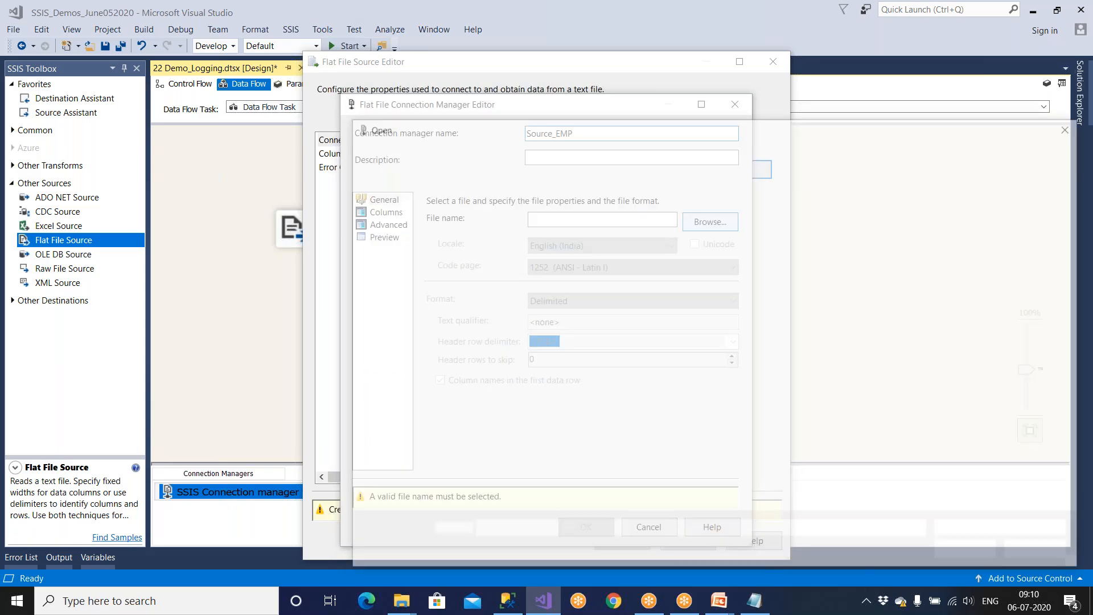
pyautogui.click(520, 151)
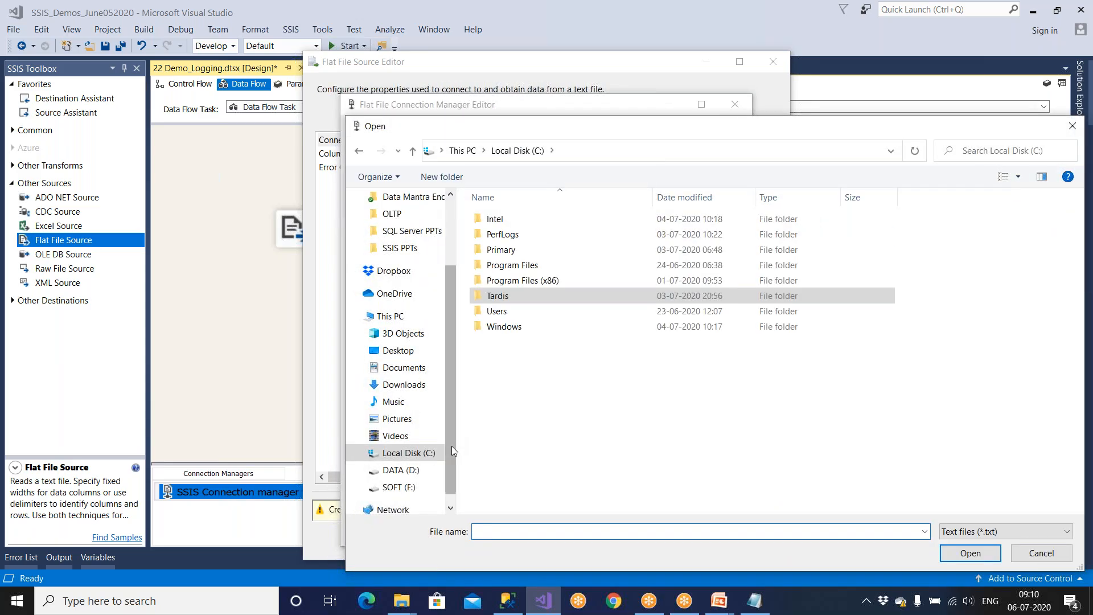
pyautogui.click(400, 469)
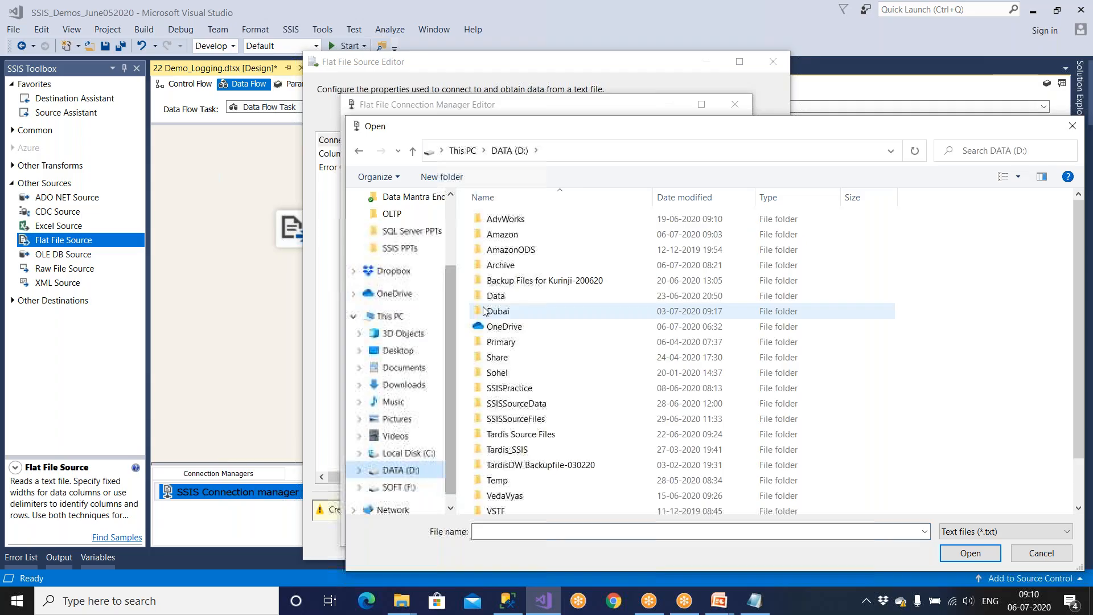
pyautogui.doubleClick(512, 234)
pyautogui.click(508, 225)
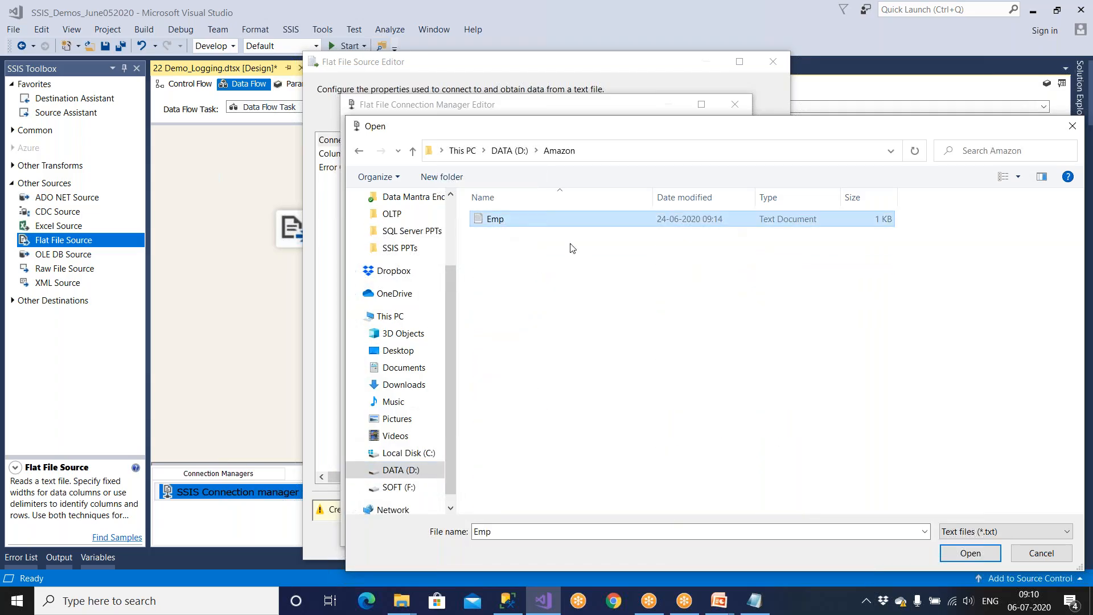
pyautogui.click(968, 553)
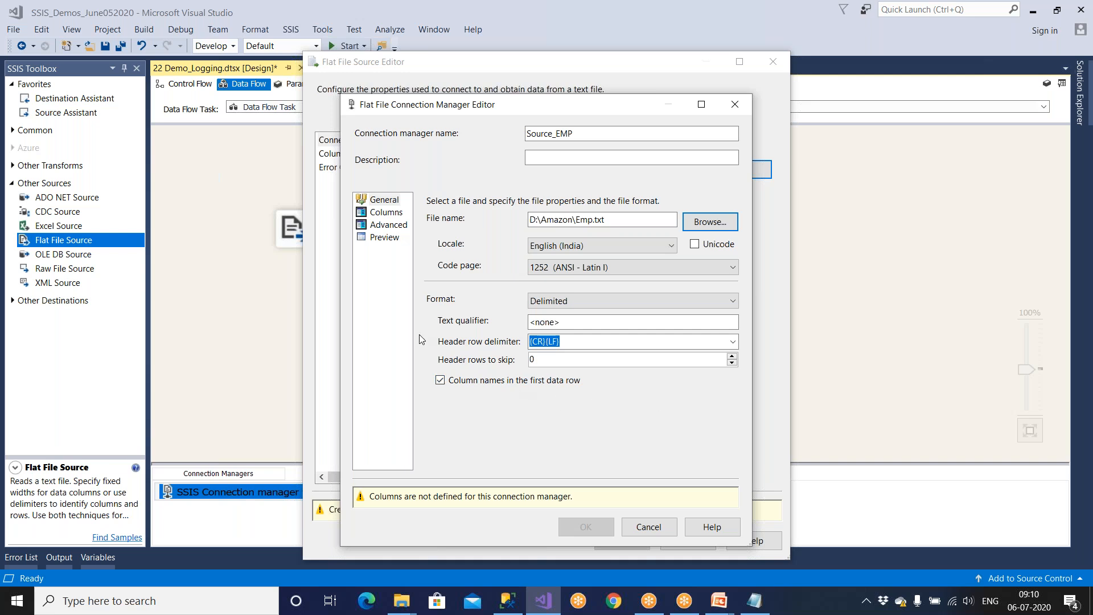
# Step: Save the Source_EMP connection, preview the Emp rows, and confirm the Flat File Source
pyautogui.click(392, 241)
pyautogui.click(609, 502)
pyautogui.click(464, 244)
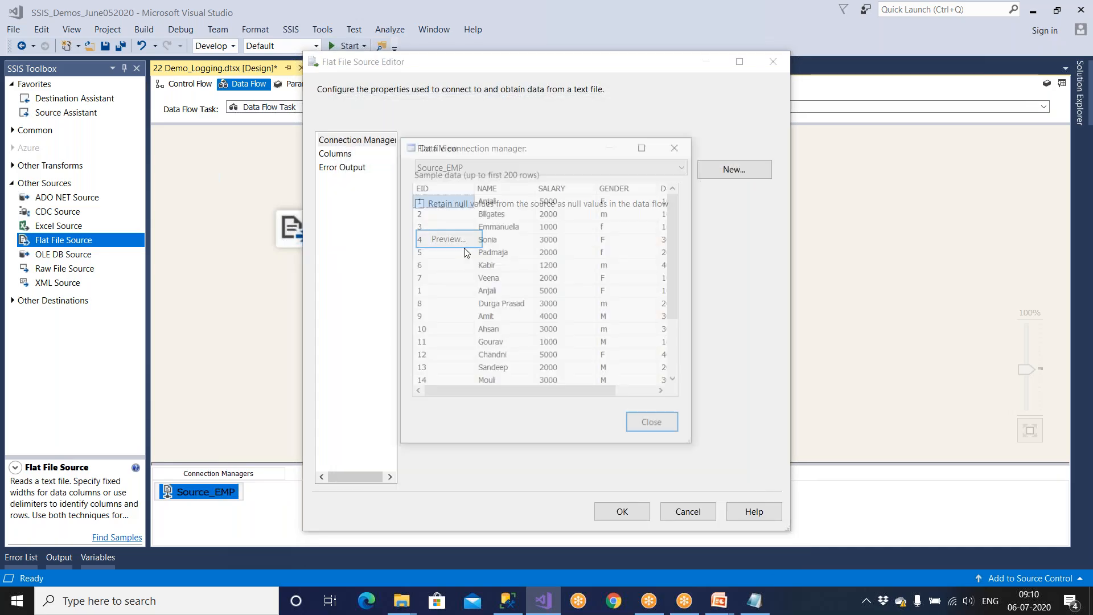
pyautogui.click(652, 427)
pyautogui.click(622, 510)
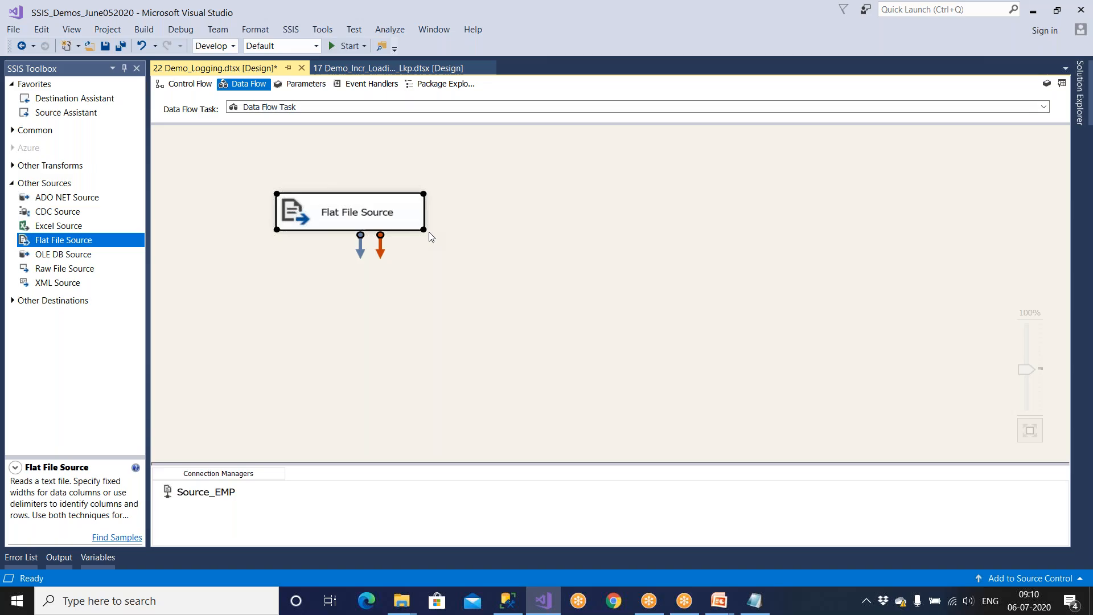
pyautogui.click(1046, 84)
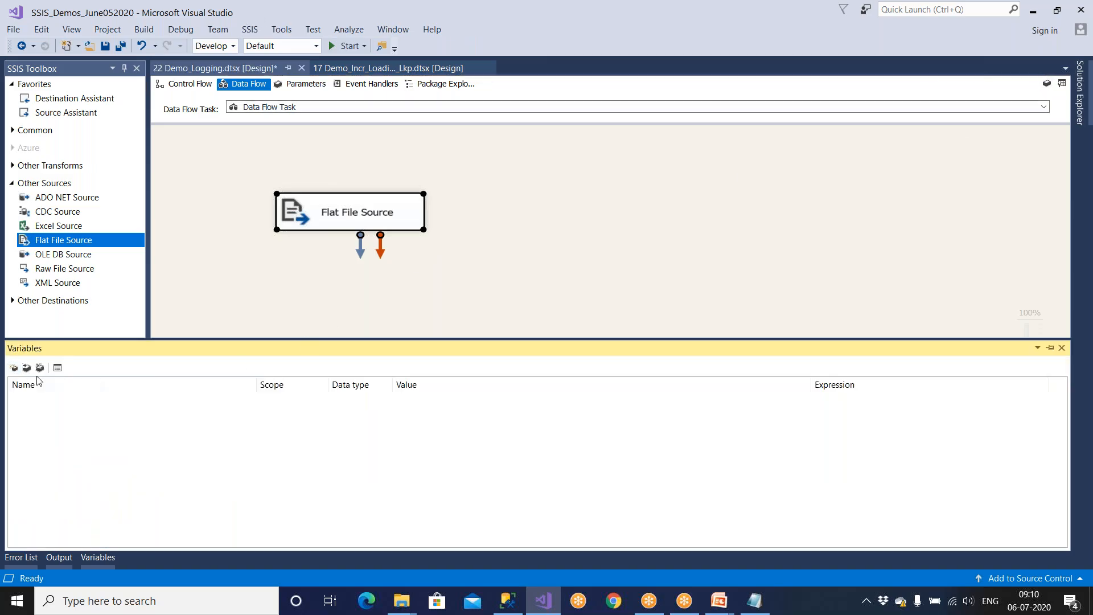
# Step: Add a package variable RowCnt of data type Int64 in 22 Demo_Logging
pyautogui.click(13, 368)
pyautogui.click(83, 399)
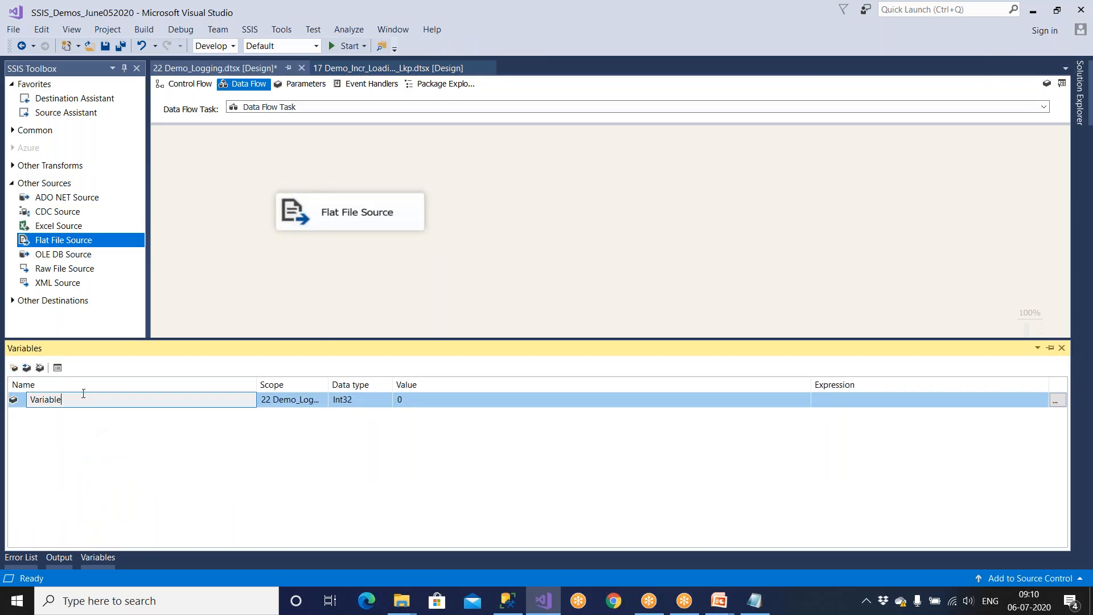
pyautogui.write('Rw')
pyautogui.write('ow')
pyautogui.press('BackSpace')
pyautogui.press('BackSpace')
pyautogui.press('BackSpace')
pyautogui.press('BackSpace')
pyautogui.write('RowC')
pyautogui.click(350, 401)
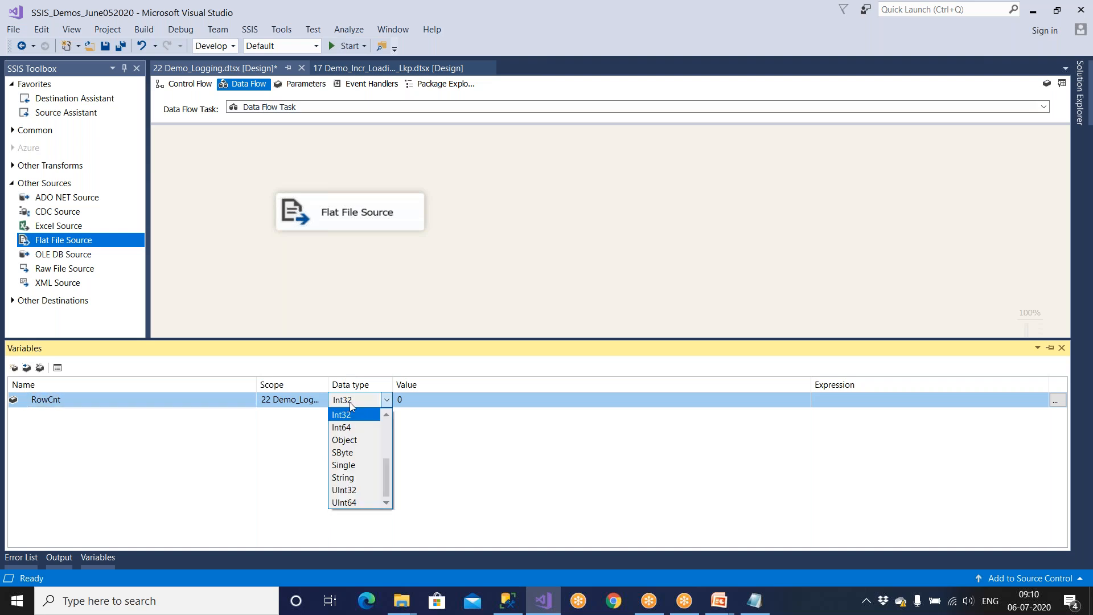
pyautogui.click(349, 426)
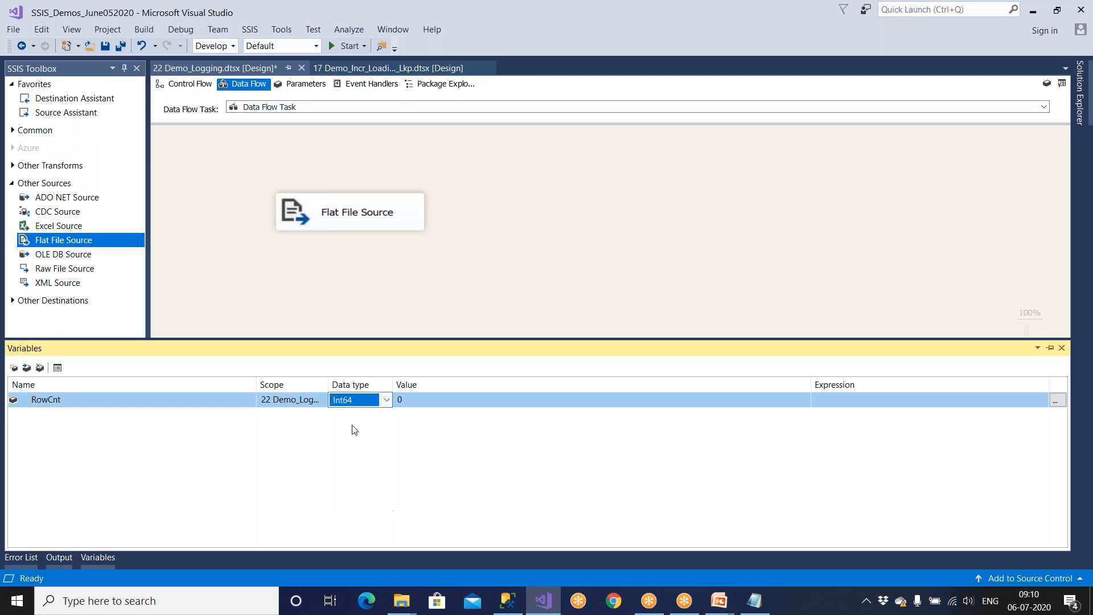
pyautogui.click(508, 601)
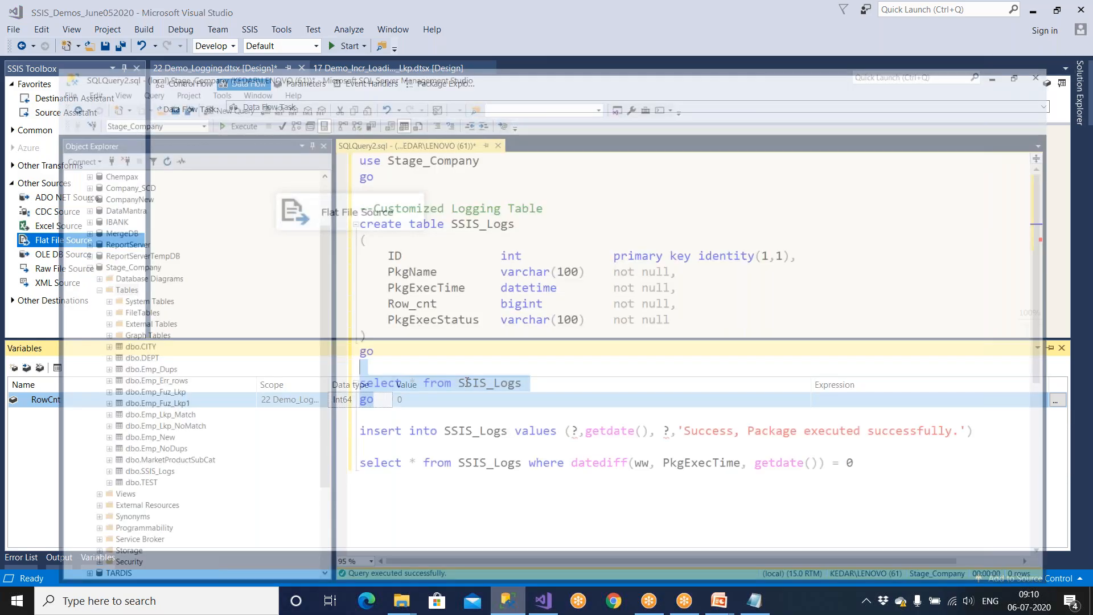
# Step: In the SSIS_Logs script, confirm Row_cnt is bigint and ID is int
pyautogui.moveTo(488, 259); pyautogui.dragTo(564, 259)
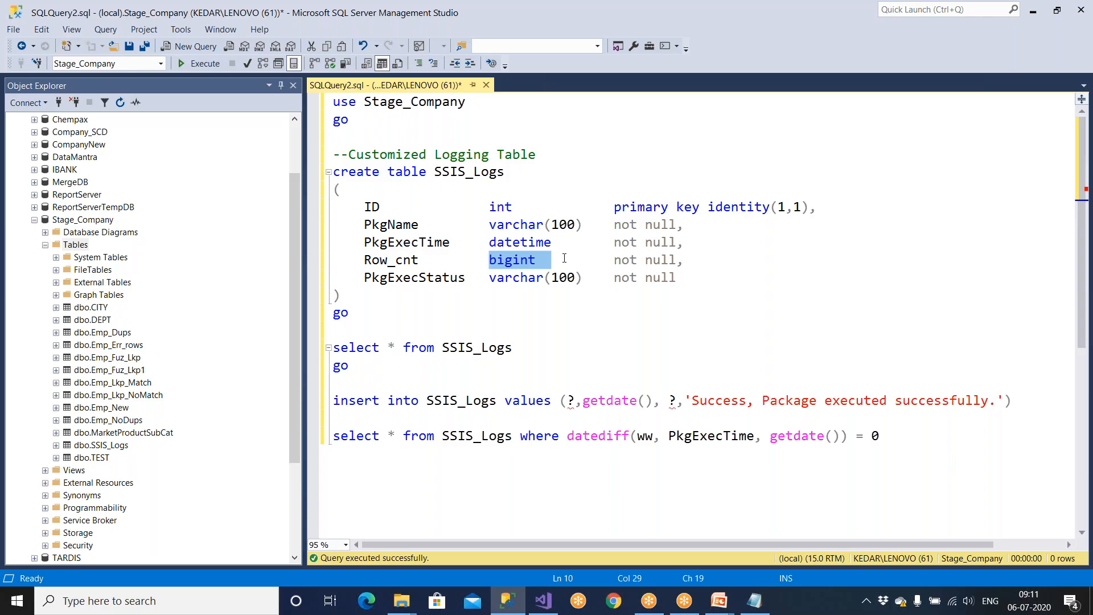
pyautogui.moveTo(488, 206); pyautogui.dragTo(526, 205)
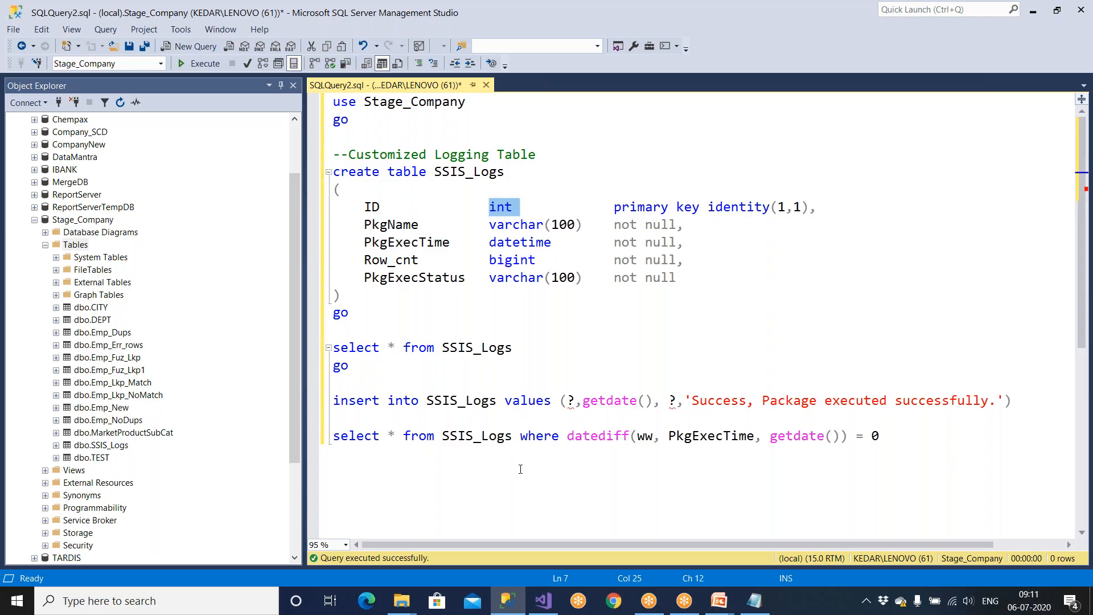
pyautogui.click(545, 604)
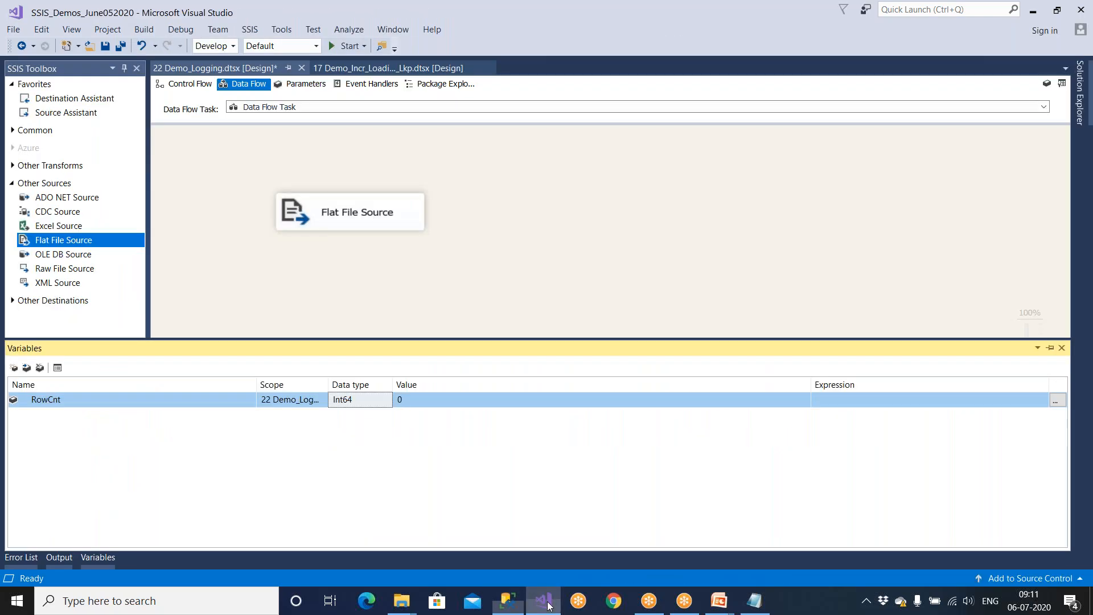
# Step: Set RowCnt to Int64 to match the bigint Row_cnt column, keeping its value 0
pyautogui.click(364, 399)
pyautogui.click(347, 416)
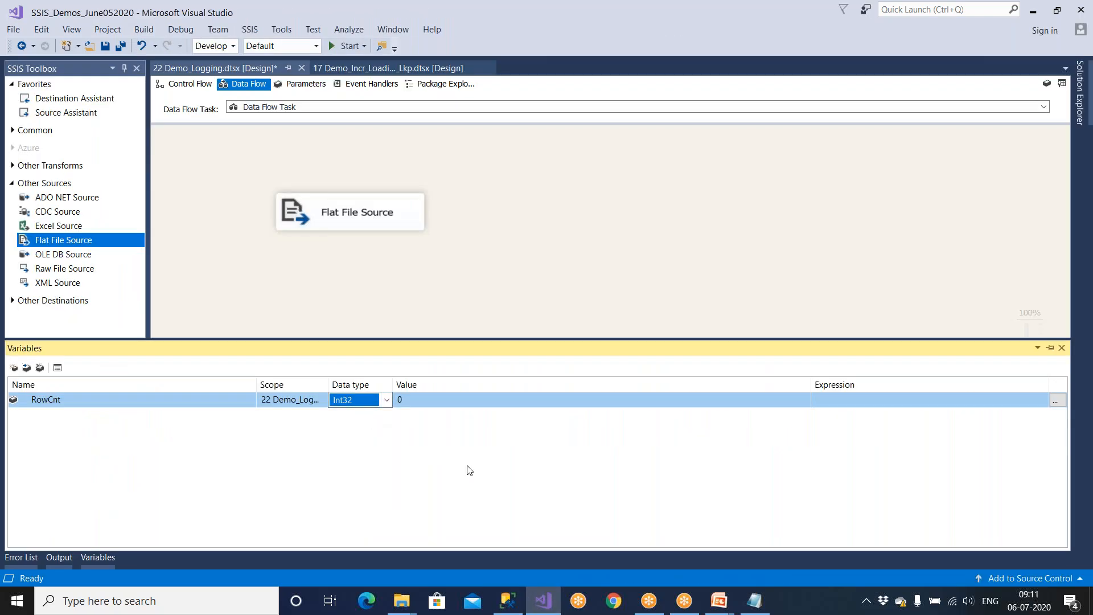
pyautogui.click(505, 598)
pyautogui.moveTo(489, 259); pyautogui.dragTo(546, 259)
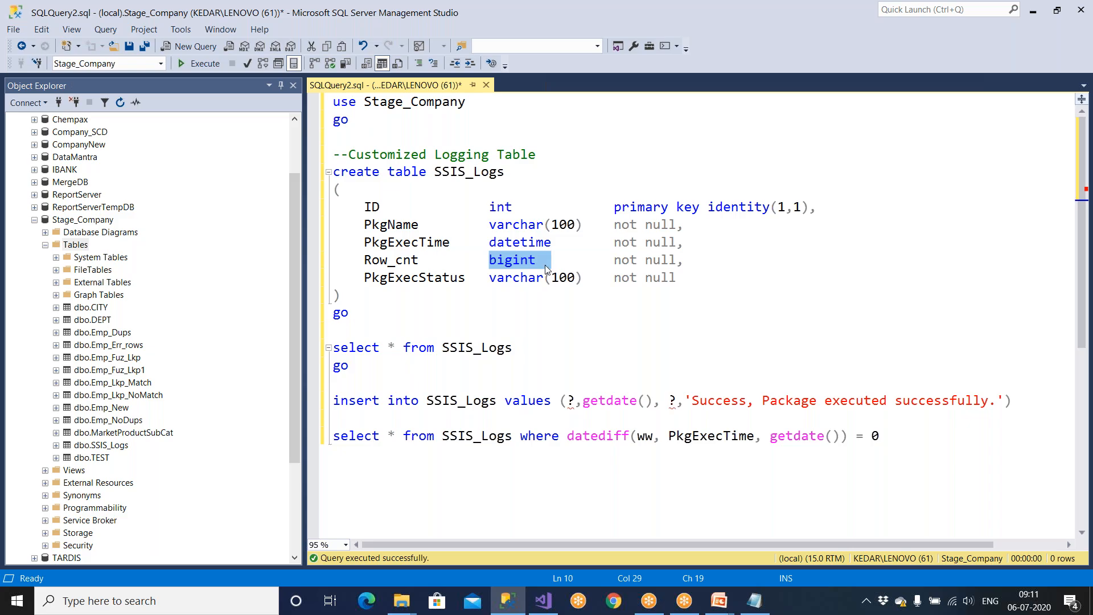
pyautogui.click(543, 599)
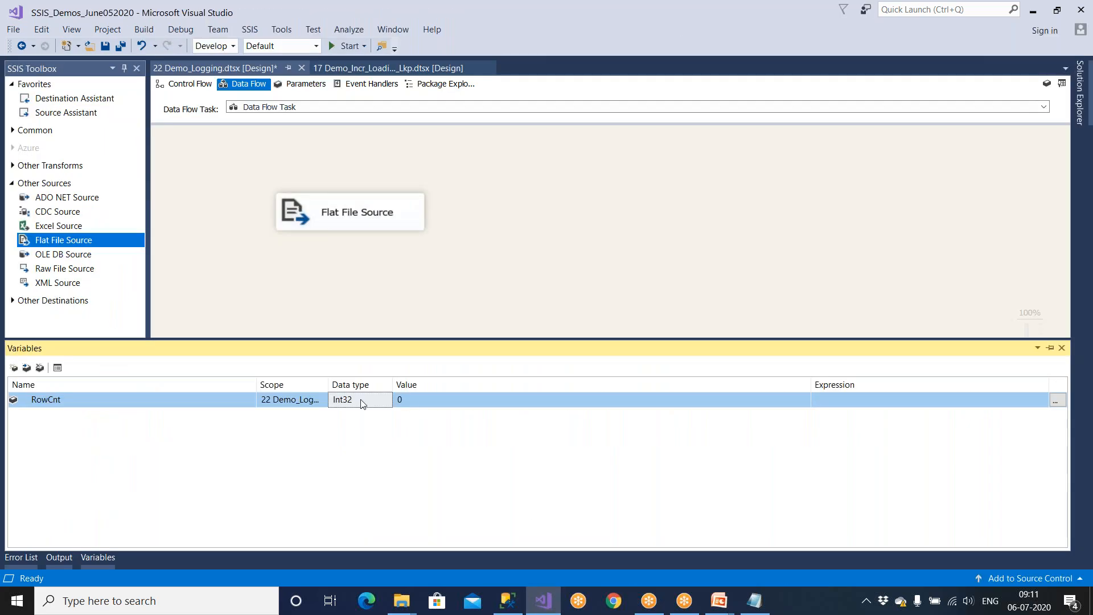
pyautogui.click(359, 423)
pyautogui.click(418, 401)
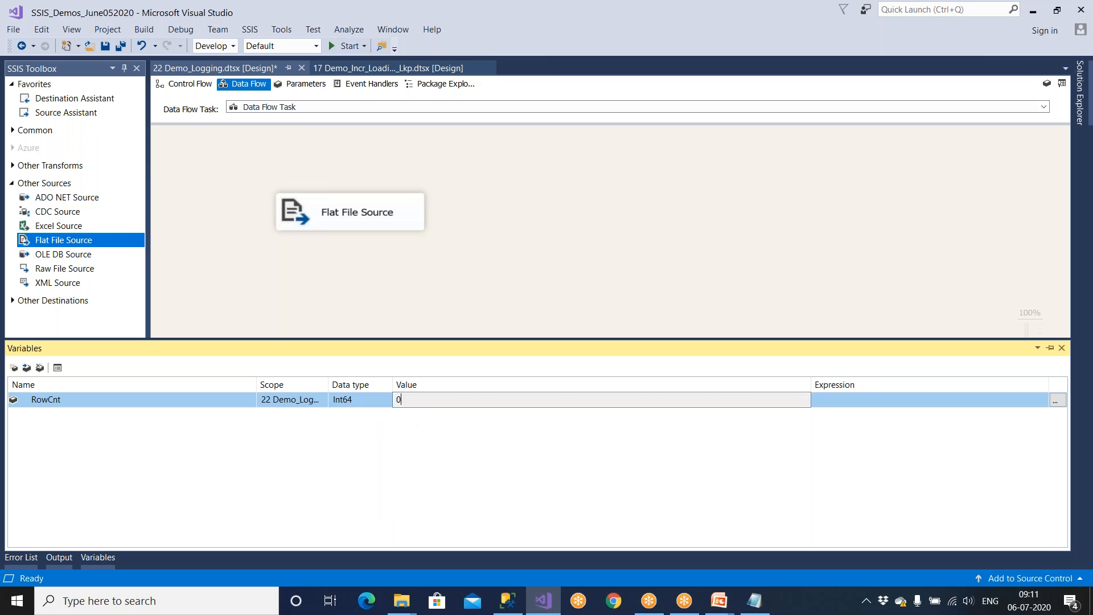
pyautogui.click(421, 272)
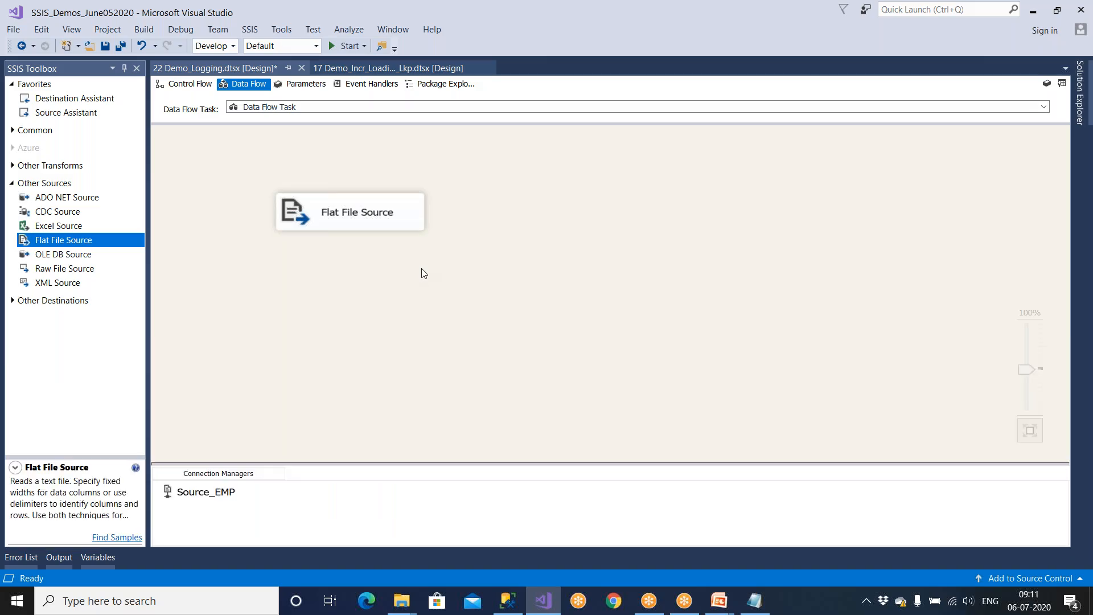
# Step: Add a Row Count transformation below the Flat File Source and connect the source's output to it
pyautogui.click(13, 184)
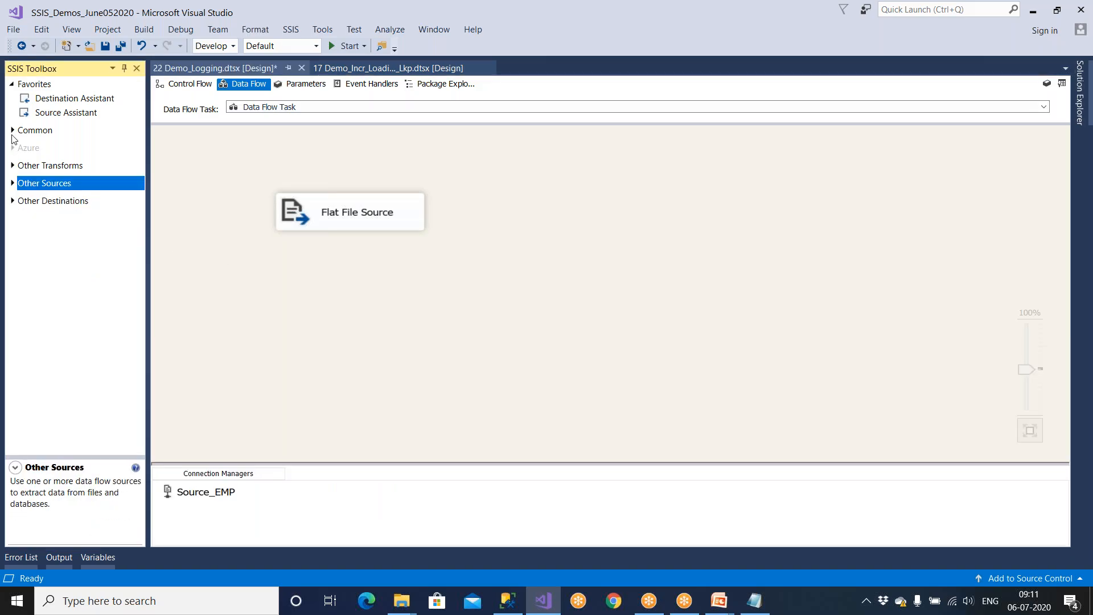
pyautogui.click(12, 133)
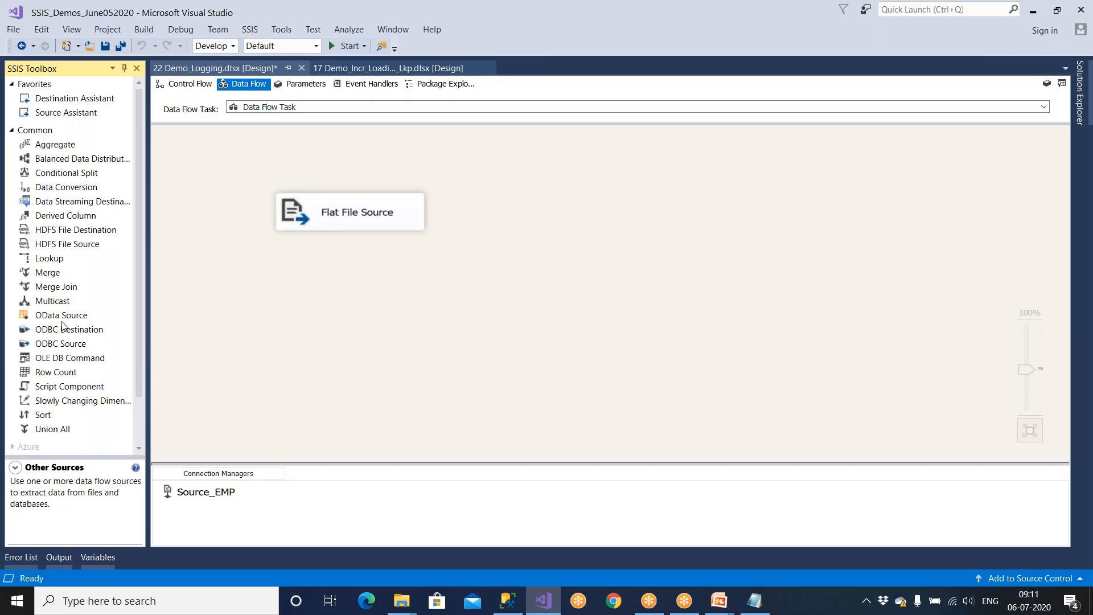
pyautogui.moveTo(52, 378); pyautogui.dragTo(471, 323)
pyautogui.click(391, 226)
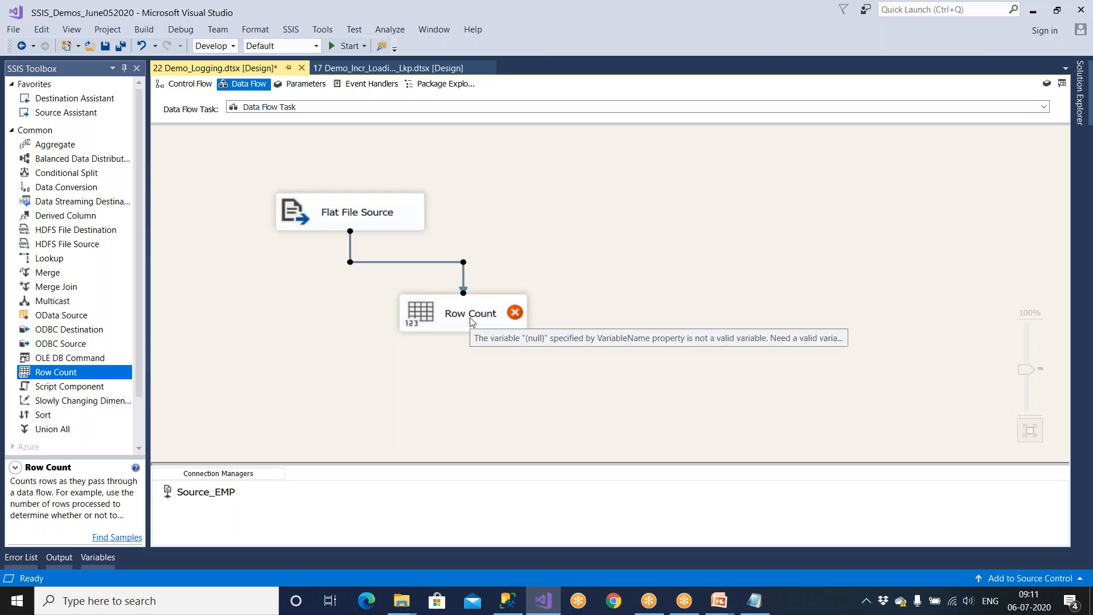
pyautogui.doubleClick(471, 322)
# Step: Set the Row Count variable to User::RowCnt and confirm the setting stuck
pyautogui.click(532, 284)
pyautogui.click(535, 294)
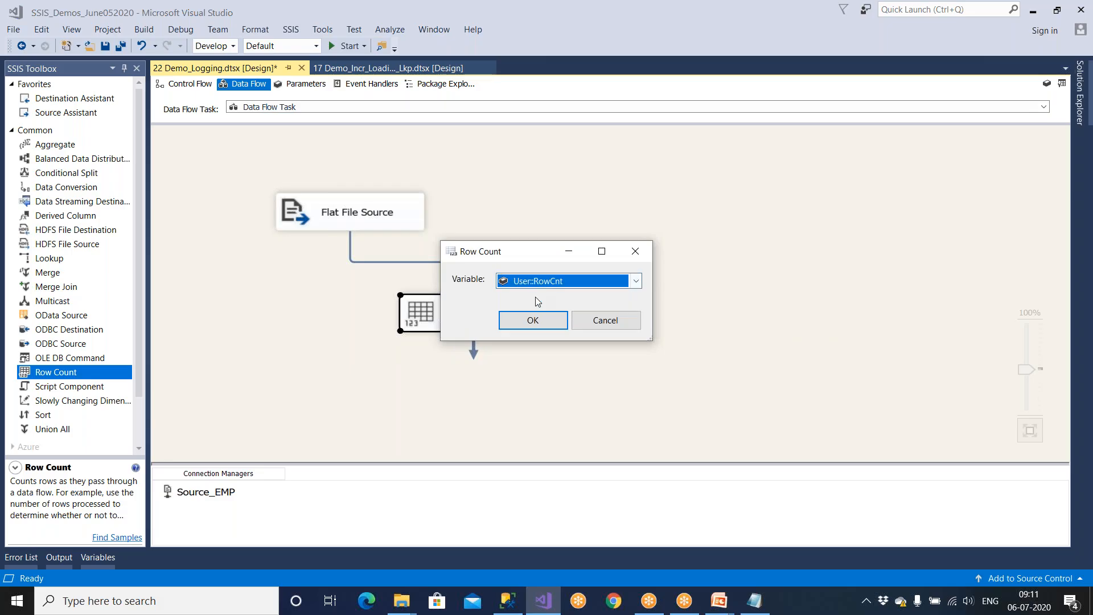
pyautogui.click(534, 322)
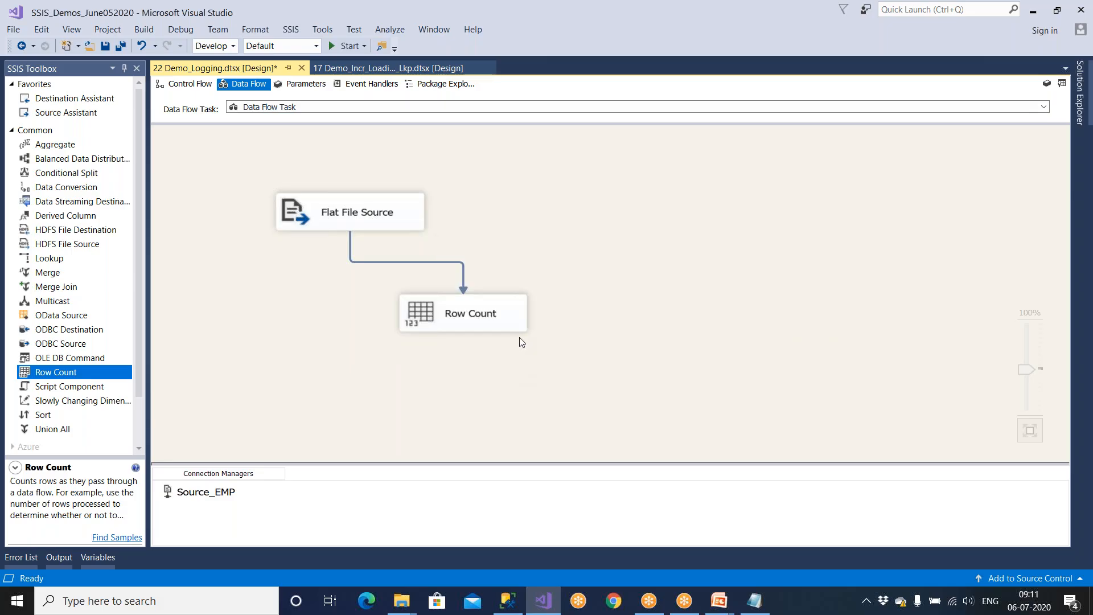
pyautogui.doubleClick(519, 328)
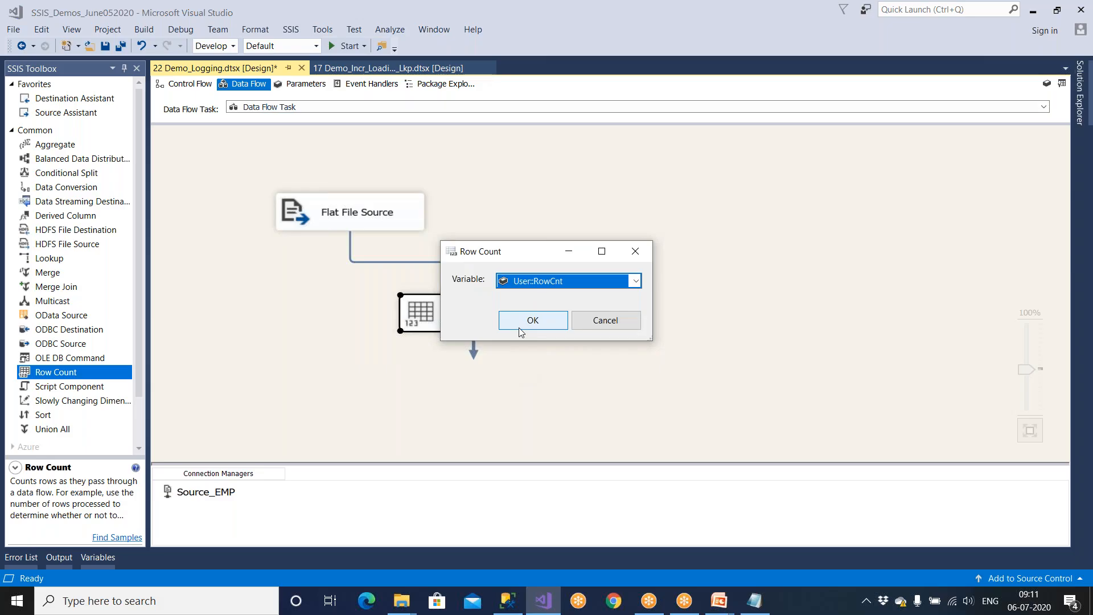
pyautogui.click(521, 330)
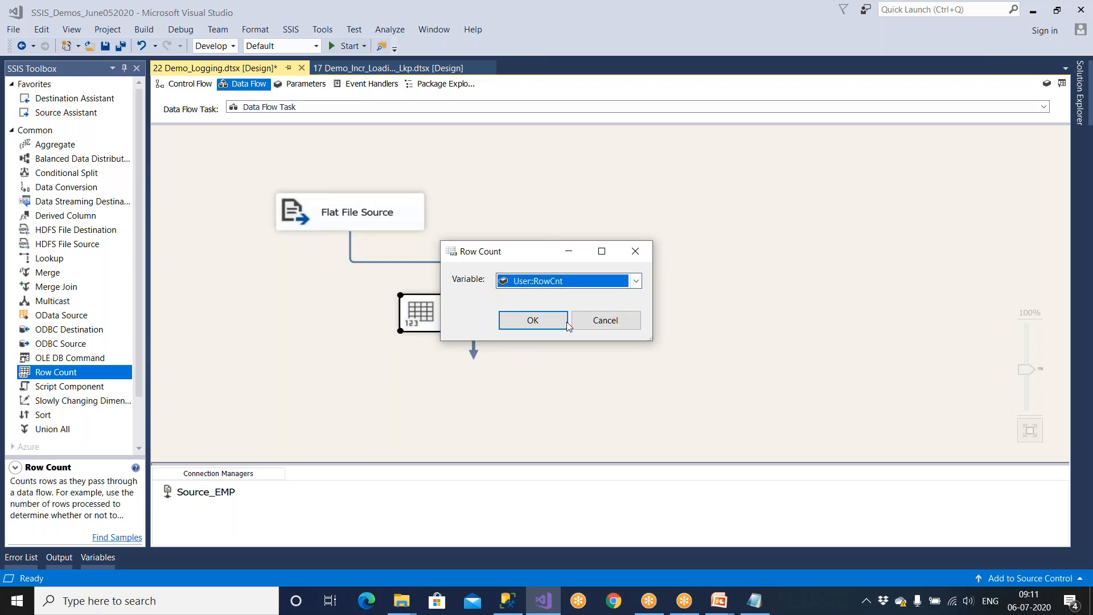
pyautogui.click(402, 356)
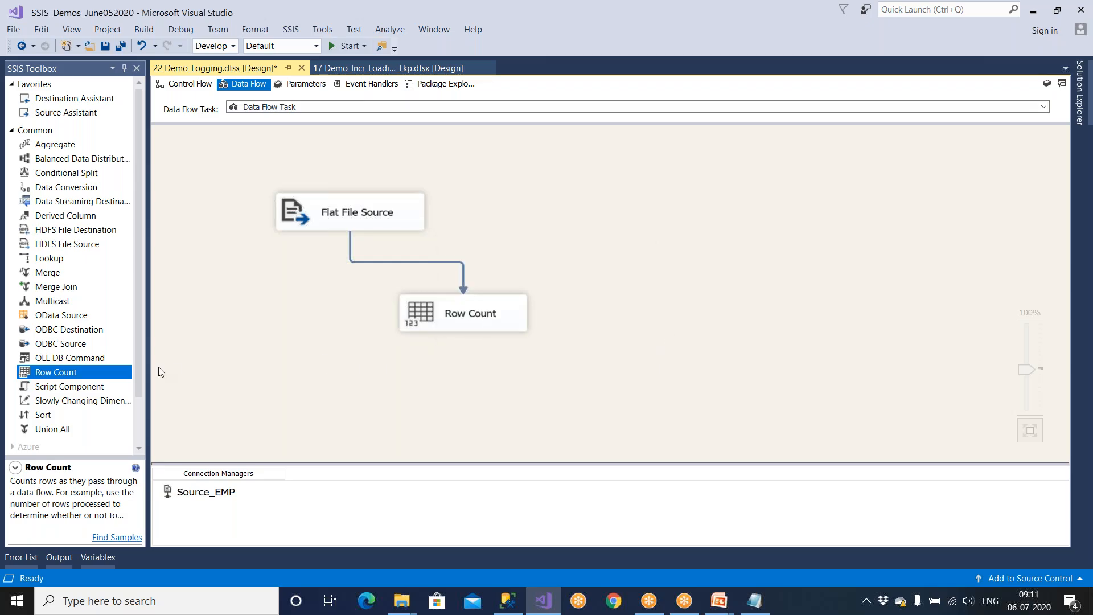
# Step: Add an OLE DB Destination and connect Row Count's output to it
pyautogui.click(12, 131)
pyautogui.click(12, 200)
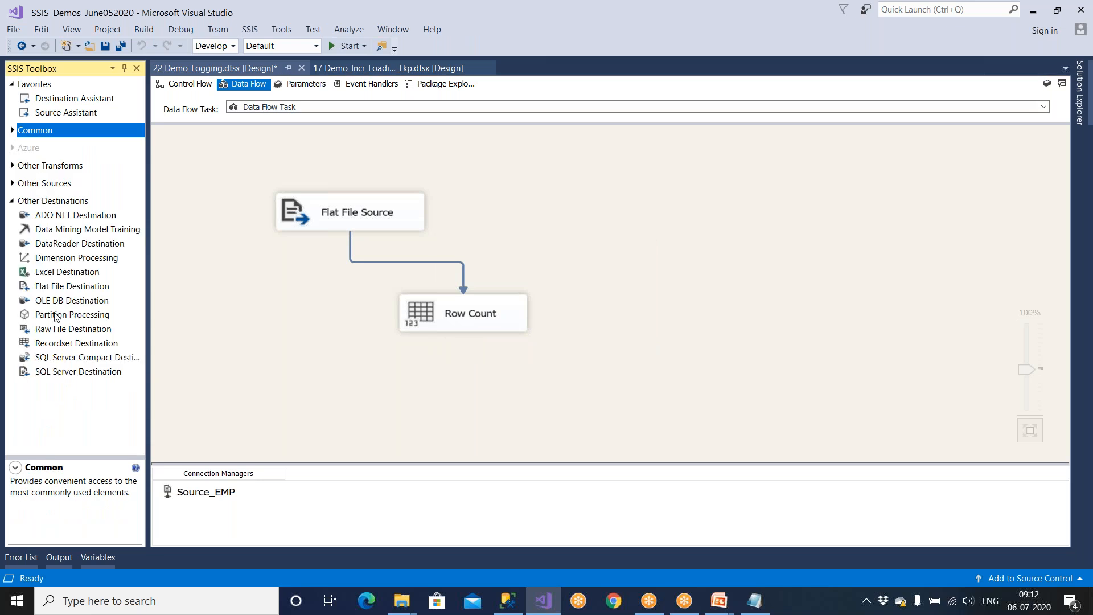
pyautogui.moveTo(66, 300); pyautogui.dragTo(464, 395)
pyautogui.click(472, 296)
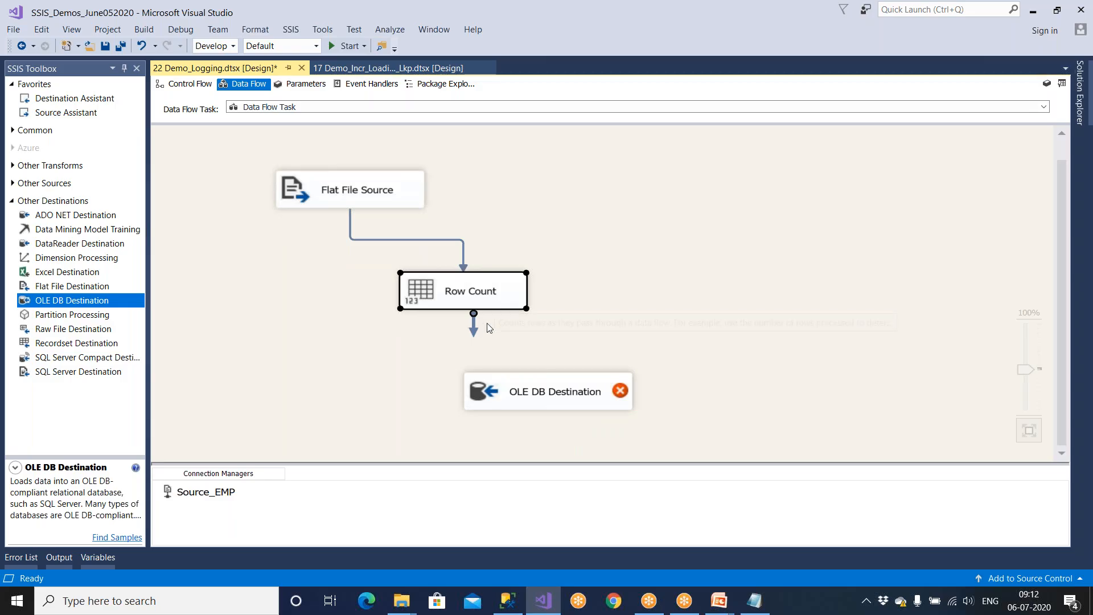
pyautogui.moveTo(476, 329); pyautogui.dragTo(551, 397)
# Step: Point the destination at LocalHost.Stage_Company using the fast load access mode
pyautogui.doubleClick(555, 401)
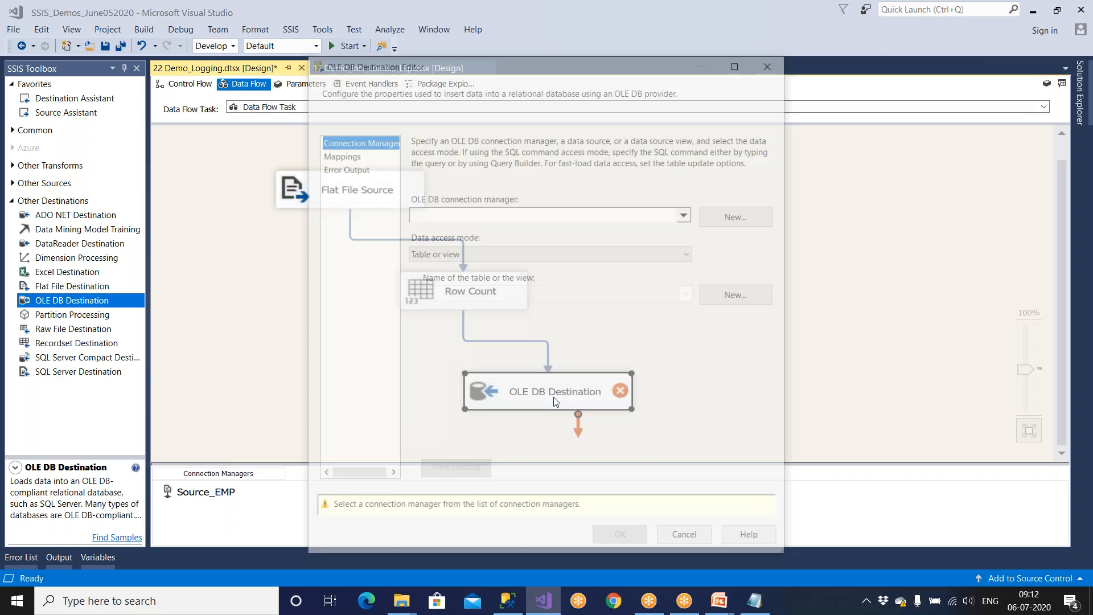
pyautogui.click(738, 221)
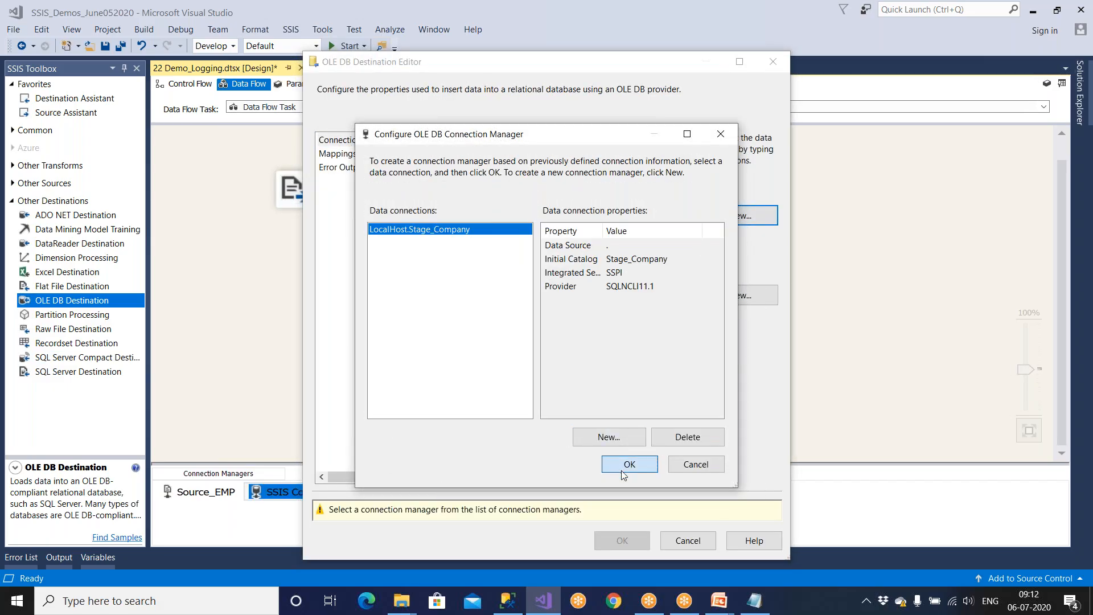
pyautogui.click(626, 457)
pyautogui.click(534, 261)
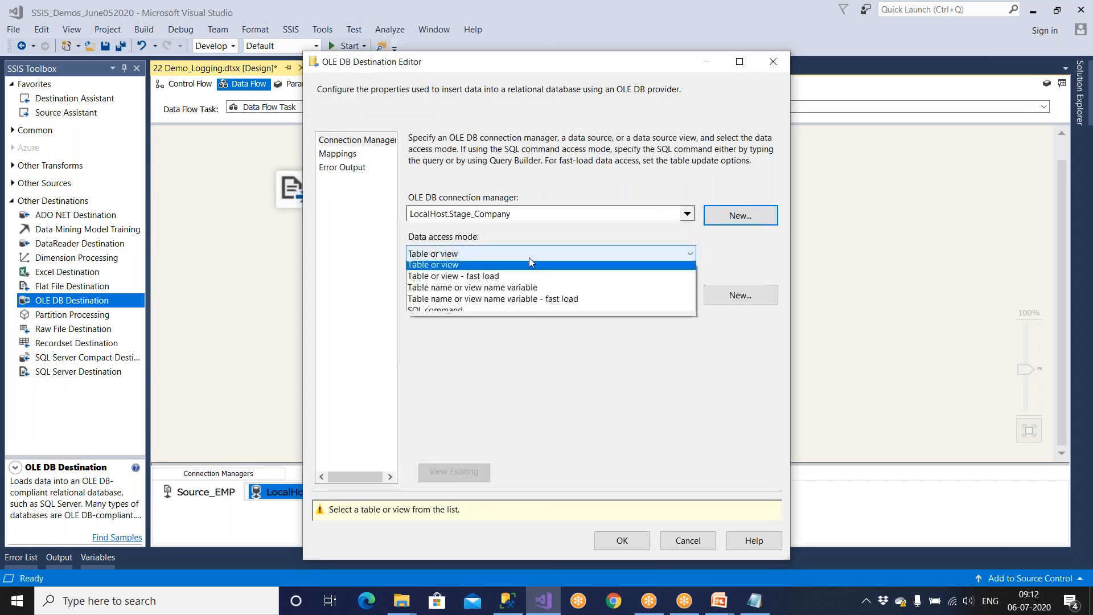
pyautogui.click(500, 278)
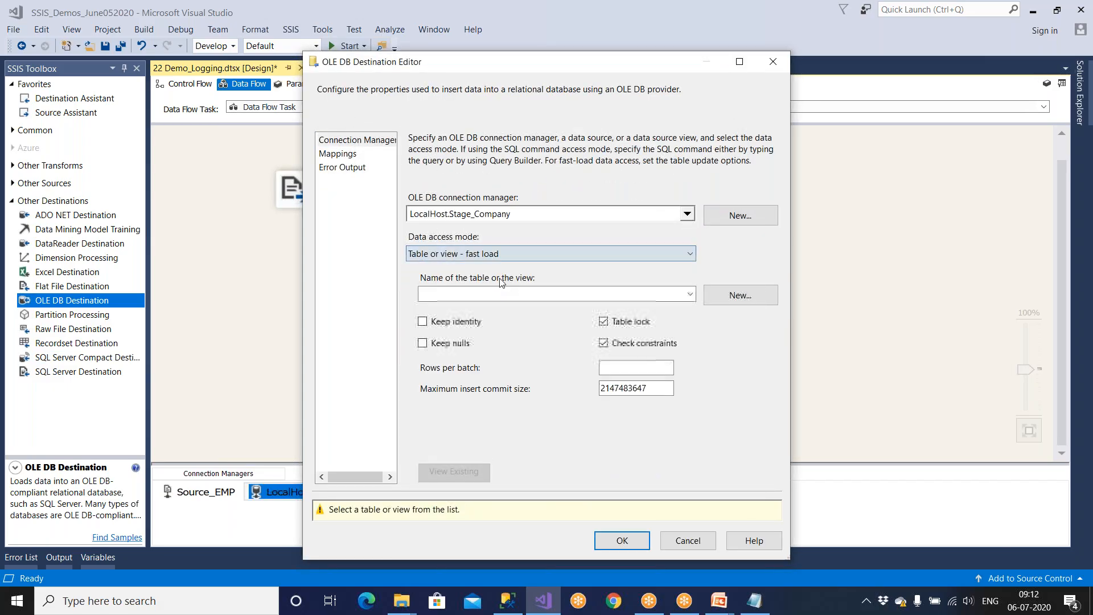
# Step: Create a new destination table named Emp_New_Dest
pyautogui.click(730, 300)
pyautogui.click(479, 256)
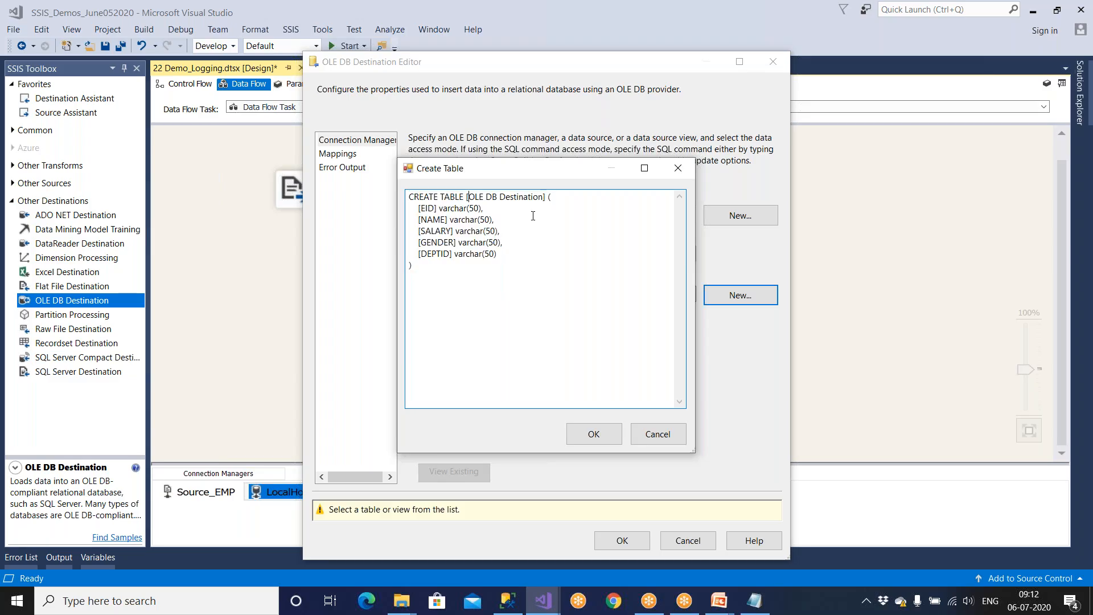
pyautogui.press('Delete')
pyautogui.press('Delete')
pyautogui.press('Delete')
pyautogui.press('Delete')
pyautogui.press('Delete')
pyautogui.press('Delete')
pyautogui.press('Delete')
pyautogui.press('Delete')
pyautogui.press('Delete')
pyautogui.press('Delete')
pyautogui.press('Delete')
pyautogui.press('Delete')
pyautogui.press('Delete')
pyautogui.press('Delete')
pyautogui.press('Delete')
pyautogui.press('Delete')
pyautogui.press('Delete')
pyautogui.press('Delete')
pyautogui.write('n')
pyautogui.press('BackSpace')
pyautogui.write('Emp')
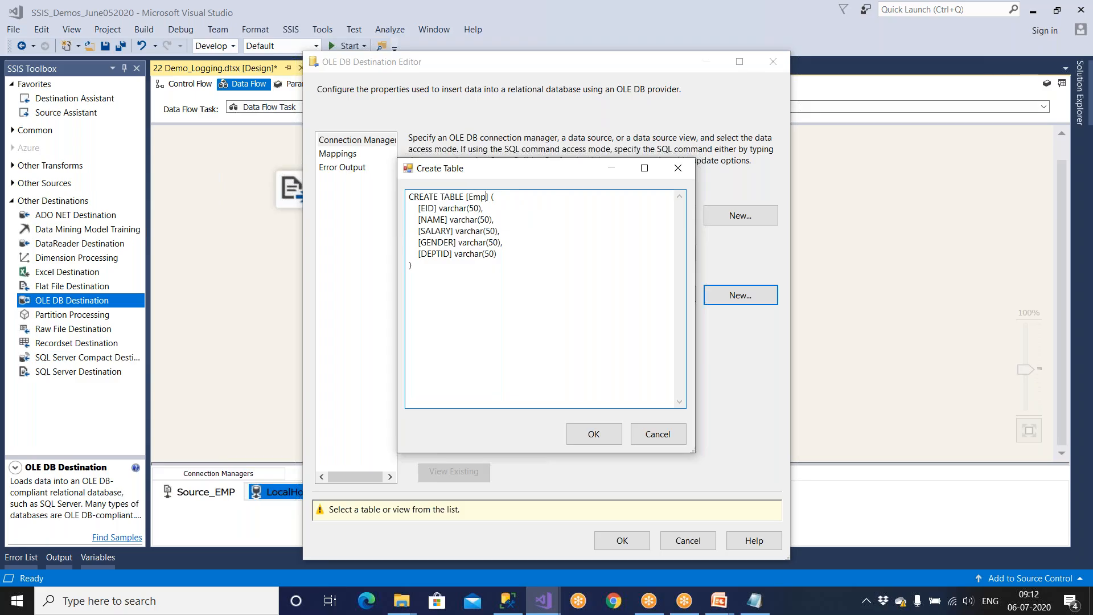
pyautogui.write('_New_Dest')
pyautogui.hotkey('shift', 'Left')
pyautogui.hotkey('shift', 'Left')
pyautogui.hotkey('shift', 'Left')
pyautogui.hotkey('shift', 'Left')
pyautogui.hotkey('shift', 'Left')
pyautogui.hotkey('shift', 'Left')
pyautogui.hotkey('shift', 'Left')
pyautogui.hotkey('shift', 'Left')
pyautogui.hotkey('shift', 'Left')
pyautogui.hotkey('shift', 'Left')
pyautogui.hotkey('shift', 'Left')
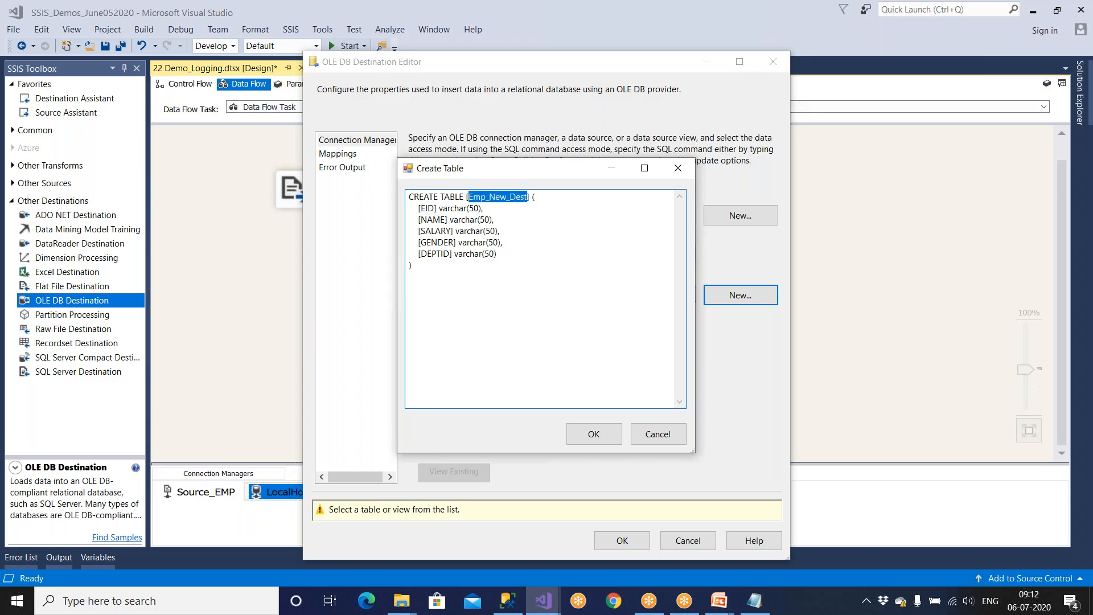
pyautogui.click(595, 436)
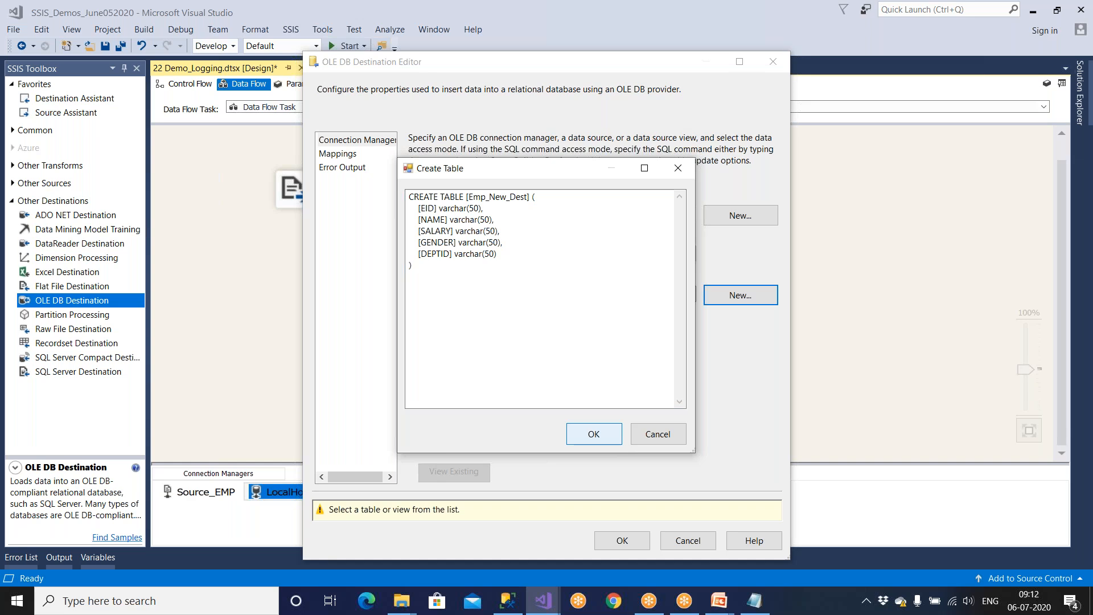
# Step: Check the column mappings, accept the destination settings, and save the package
pyautogui.click(349, 155)
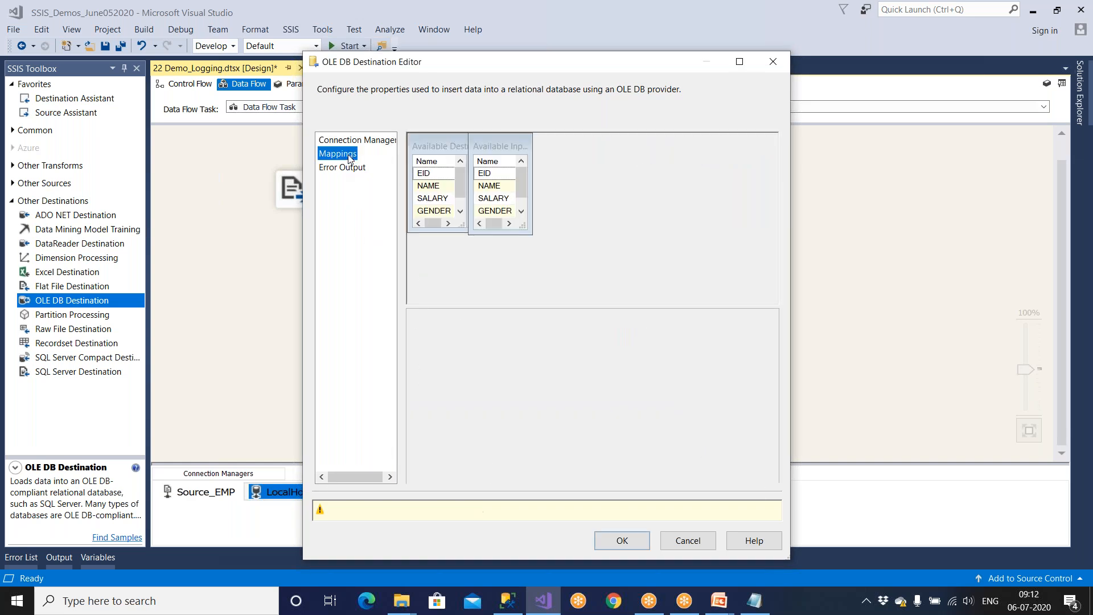
pyautogui.click(619, 510)
pyautogui.click(189, 83)
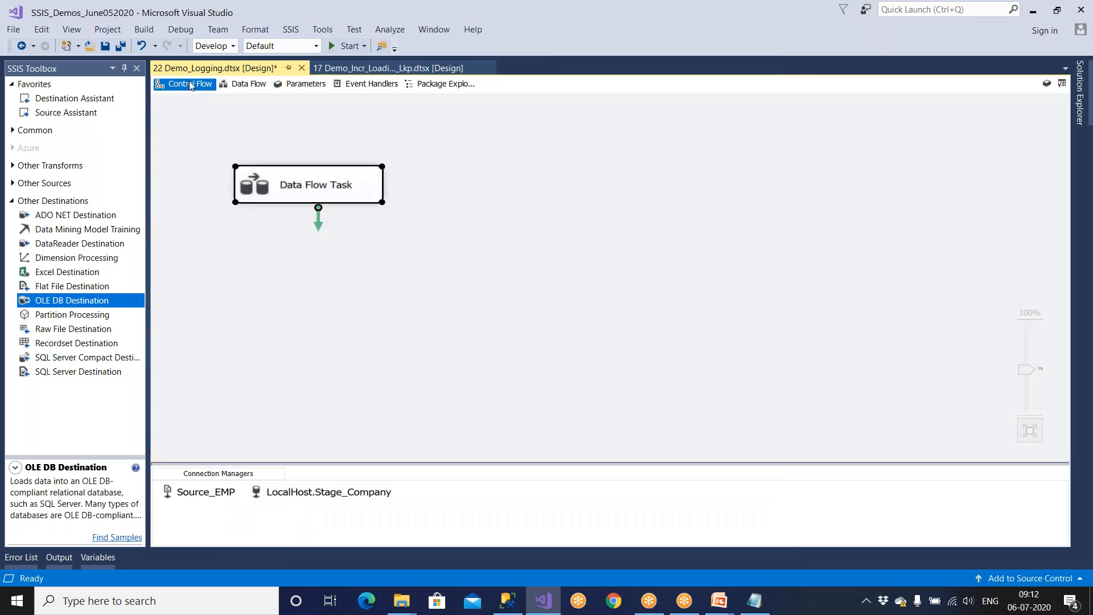
pyautogui.doubleClick(369, 198)
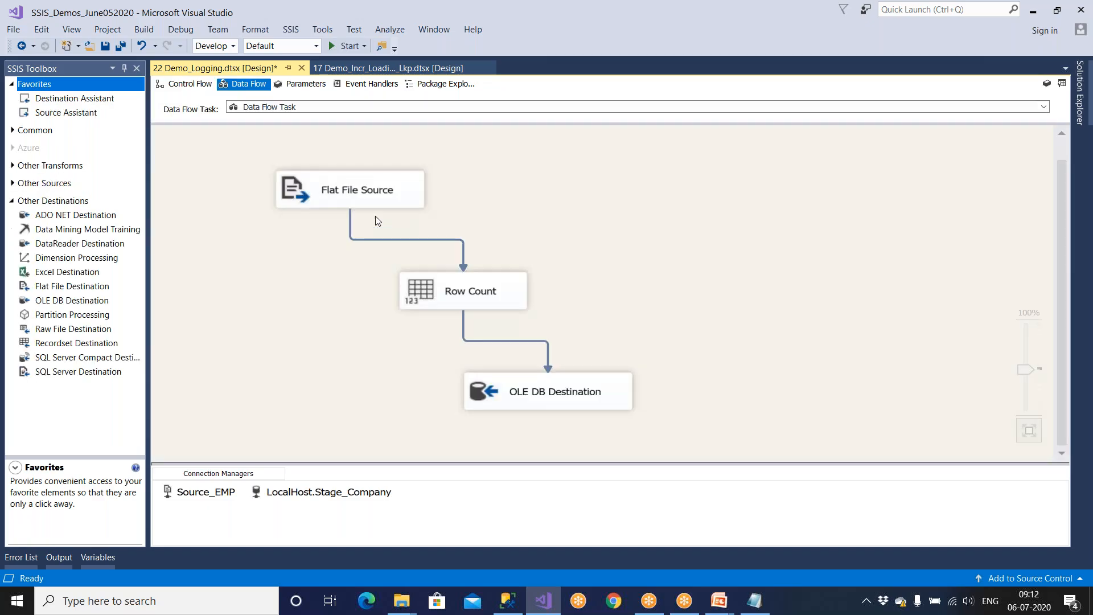
pyautogui.click(108, 48)
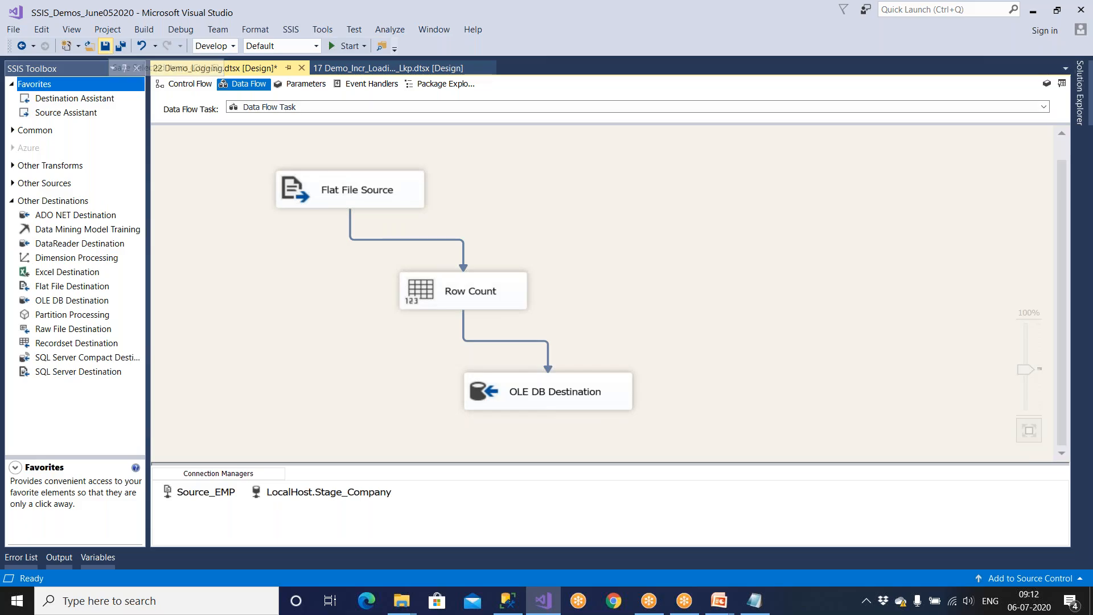
# Step: Add an Execute SQL Task to the control flow, linked to run after the Data Flow Task
pyautogui.click(190, 84)
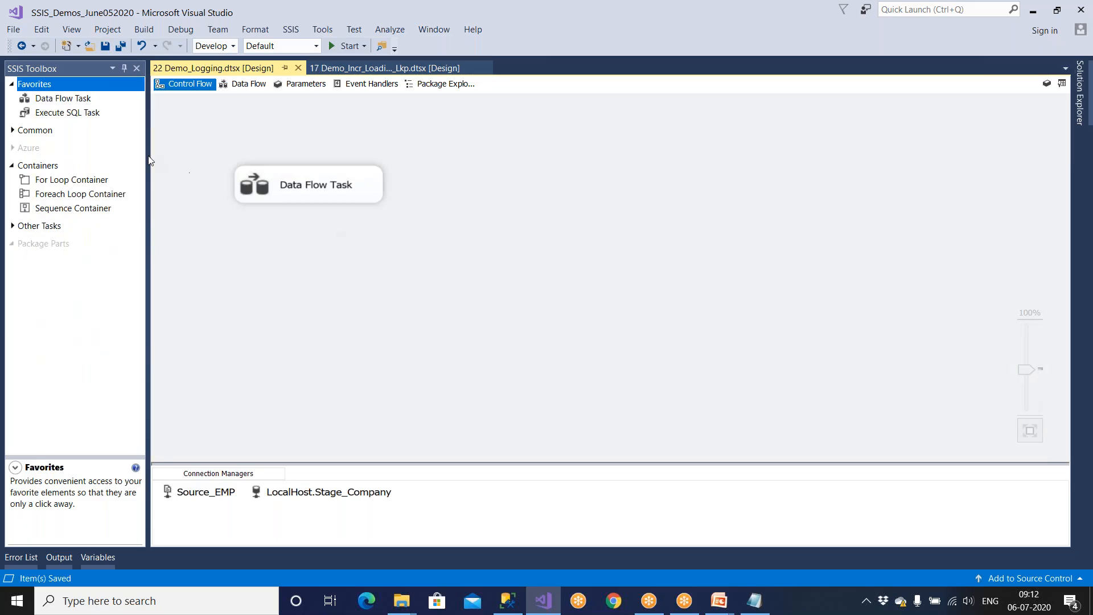
pyautogui.doubleClick(88, 113)
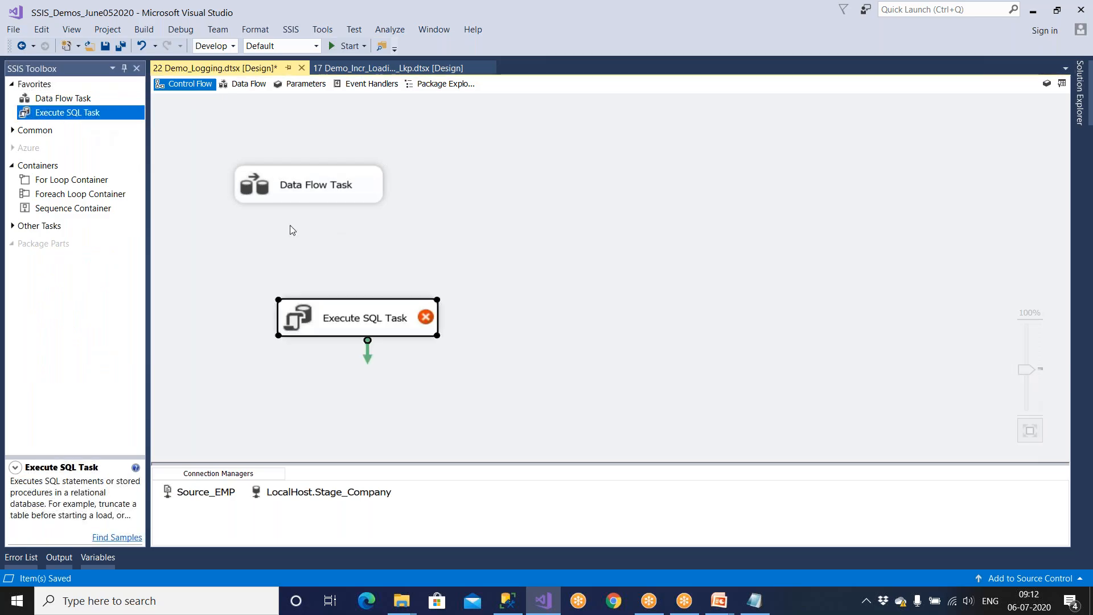
pyautogui.click(312, 192)
pyautogui.moveTo(319, 221); pyautogui.dragTo(354, 319)
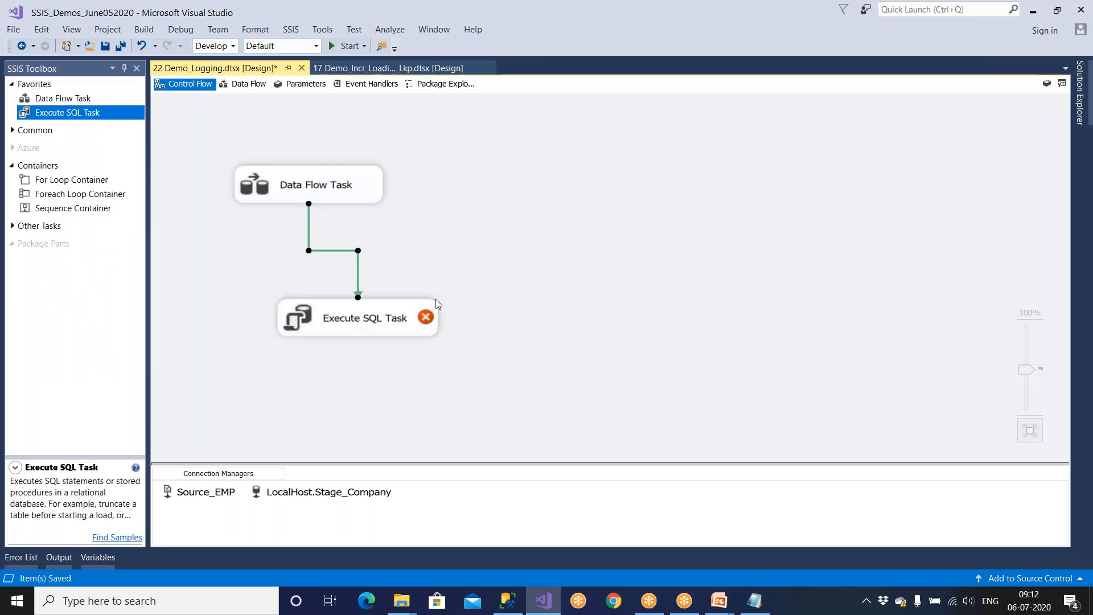
pyautogui.click(325, 193)
pyautogui.click(344, 275)
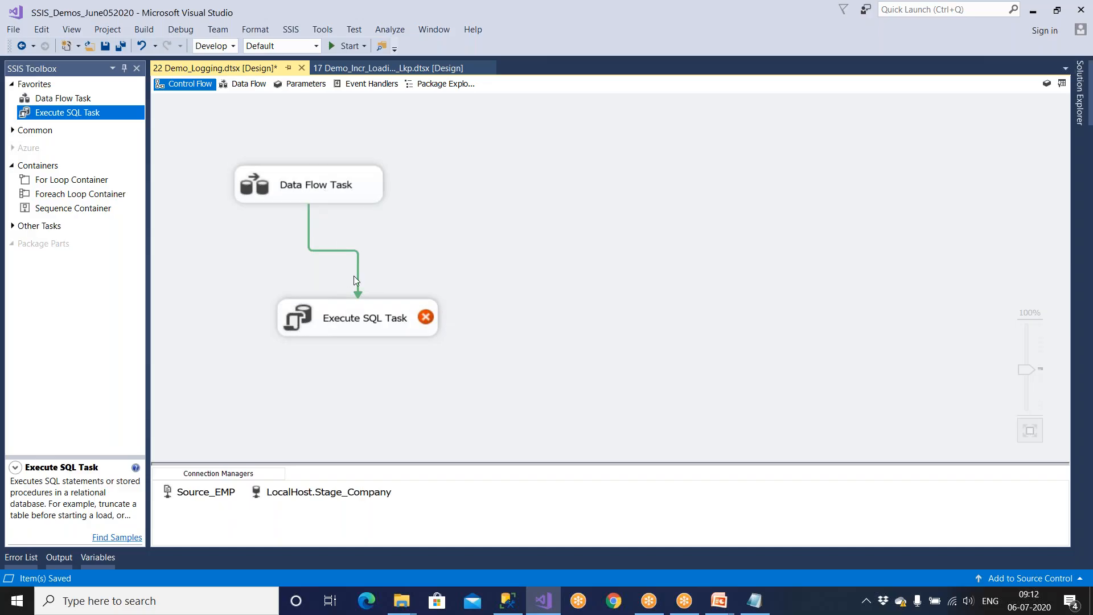
pyautogui.click(371, 324)
pyautogui.click(395, 354)
pyautogui.click(399, 324)
pyautogui.doubleClick(397, 324)
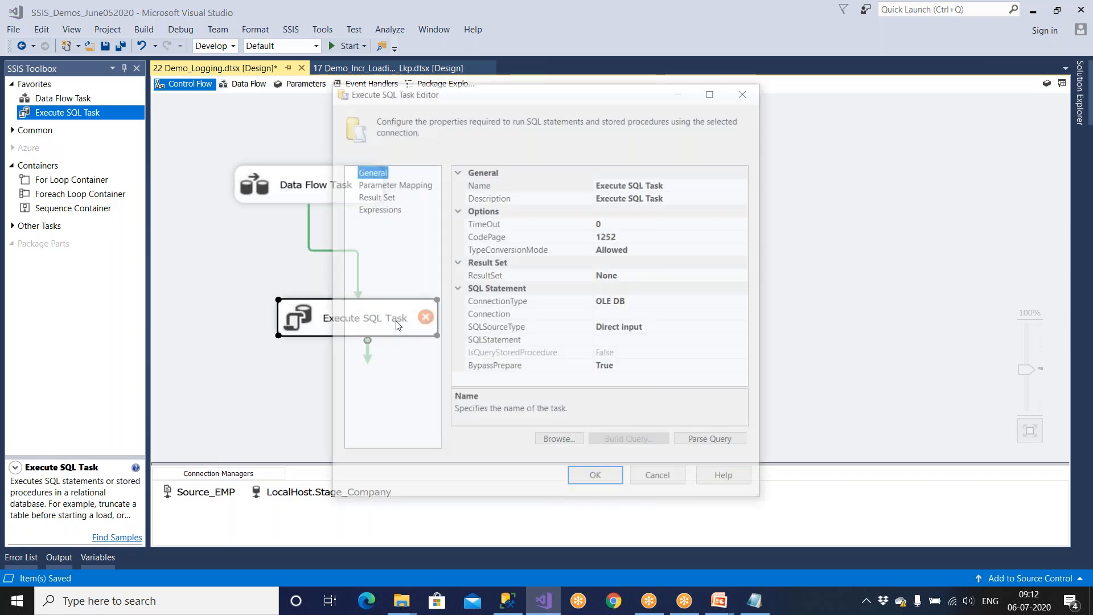
# Step: Set the Execute SQL Task's connection to LocalHost.Stage_Company and switch to the SQL script
pyautogui.click(715, 94)
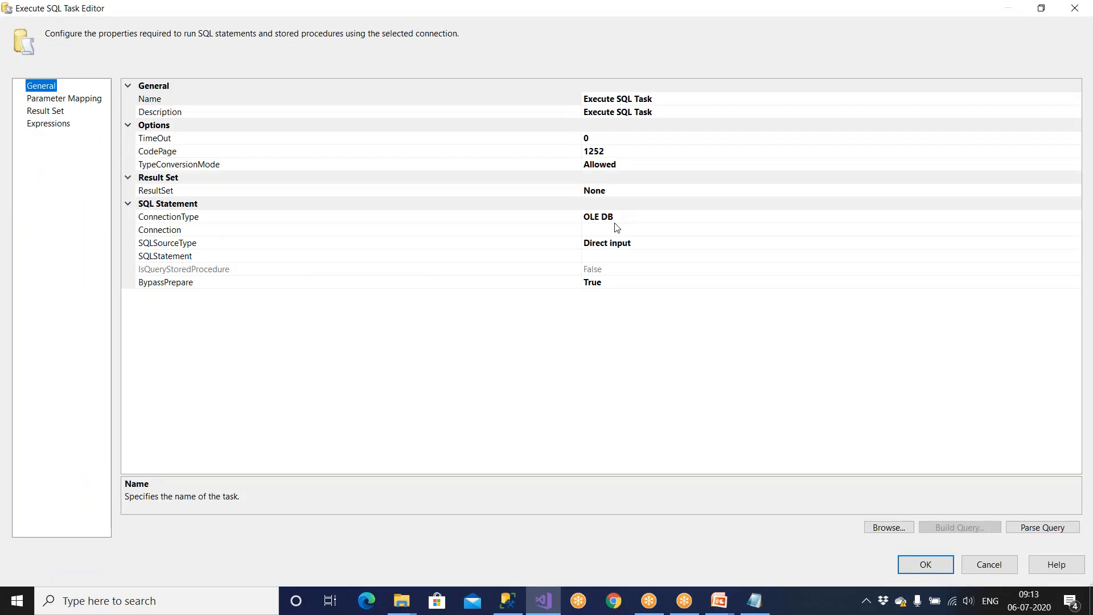
pyautogui.click(619, 230)
pyautogui.click(1075, 229)
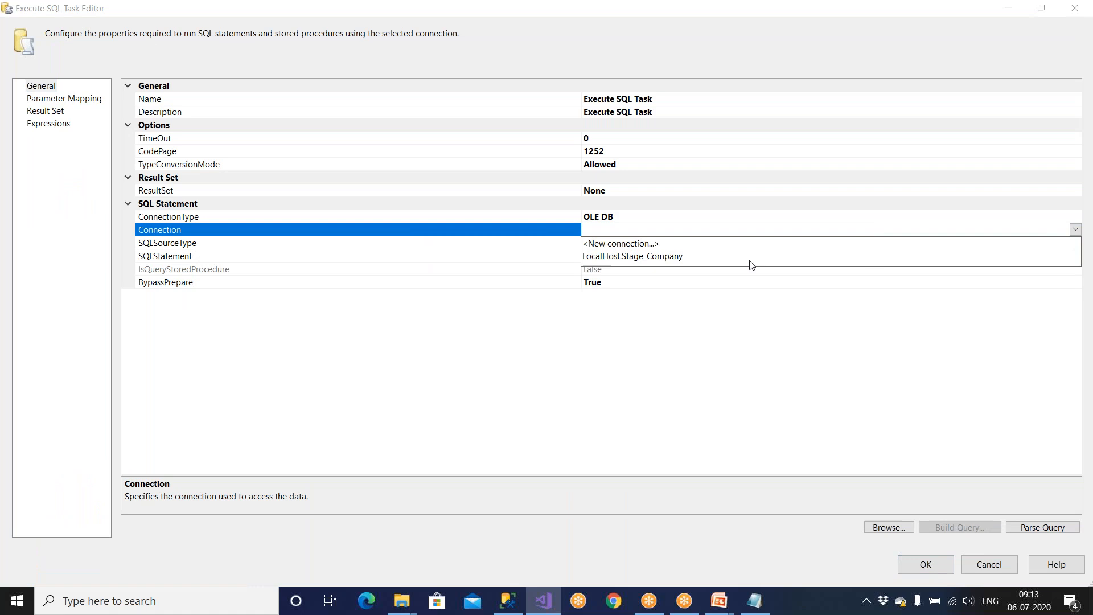
pyautogui.click(658, 257)
pyautogui.click(643, 258)
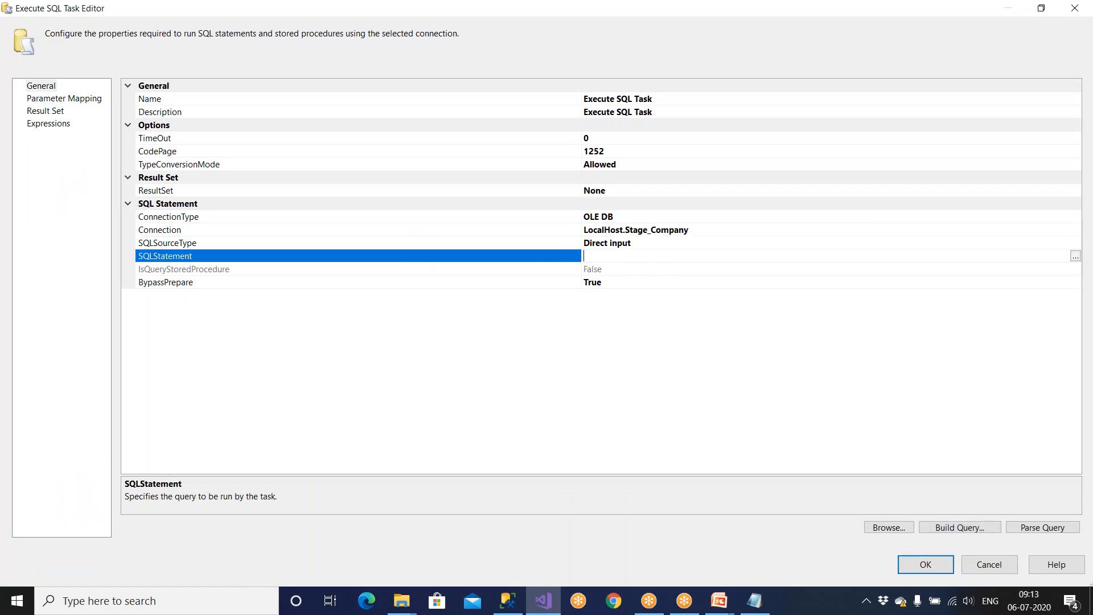
pyautogui.click(523, 601)
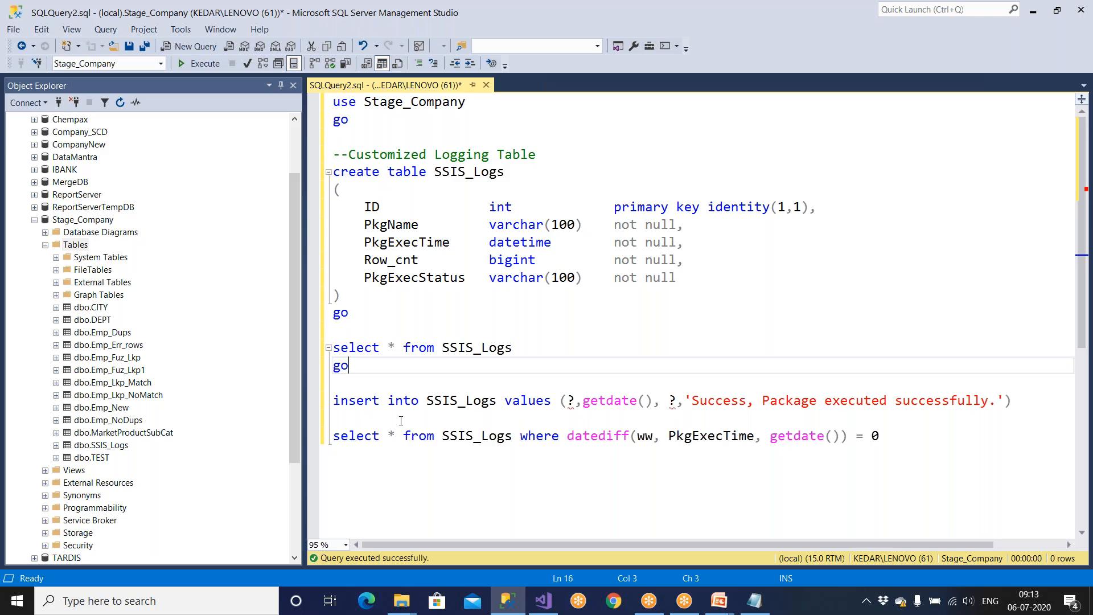
# Step: Copy the SSIS_Logs insert statement and mark its placeholders 0 and 1 on the line above
pyautogui.moveTo(336, 399); pyautogui.dragTo(1022, 401)
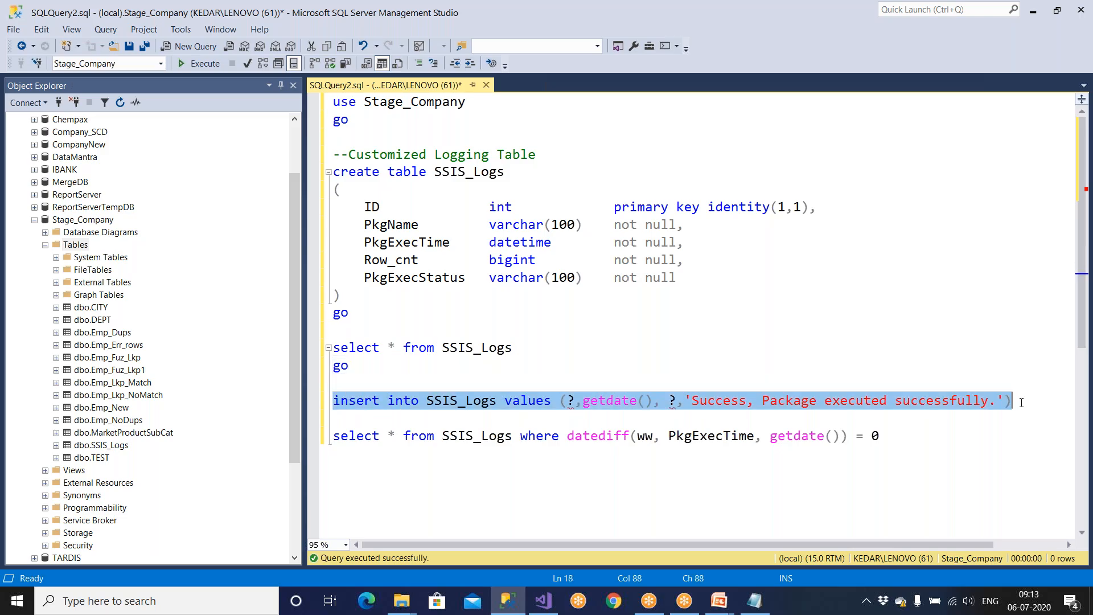
pyautogui.rightClick(989, 407)
pyautogui.click(741, 106)
pyautogui.click(359, 385)
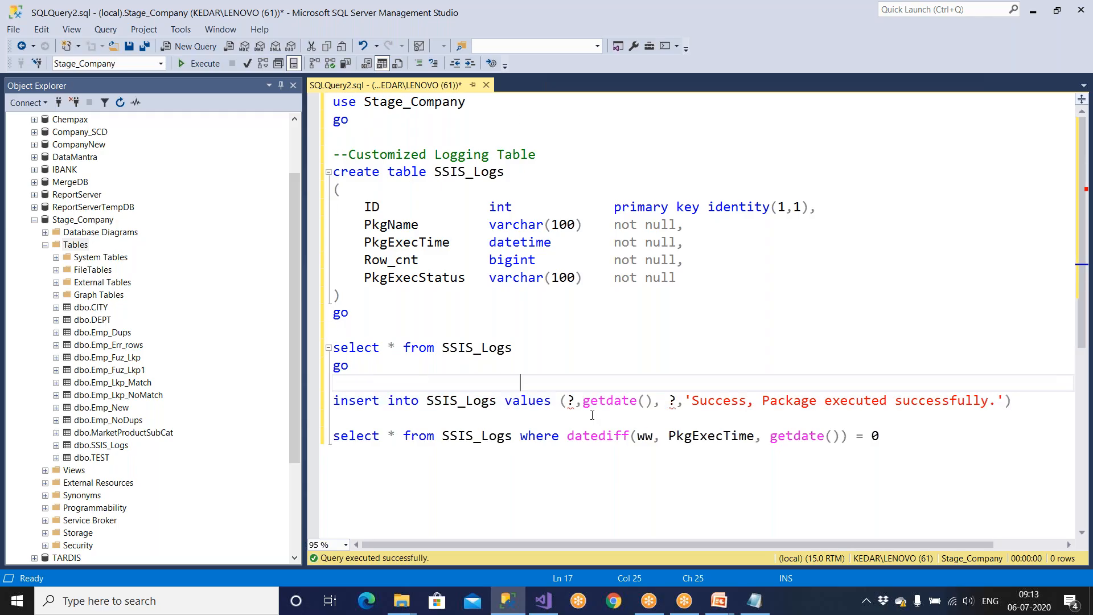
pyautogui.write('0            1')
# Step: Try a third ? placeholder marked 2, then remove both the placeholder and the marker
pyautogui.click(1005, 401)
pyautogui.write(', ?')
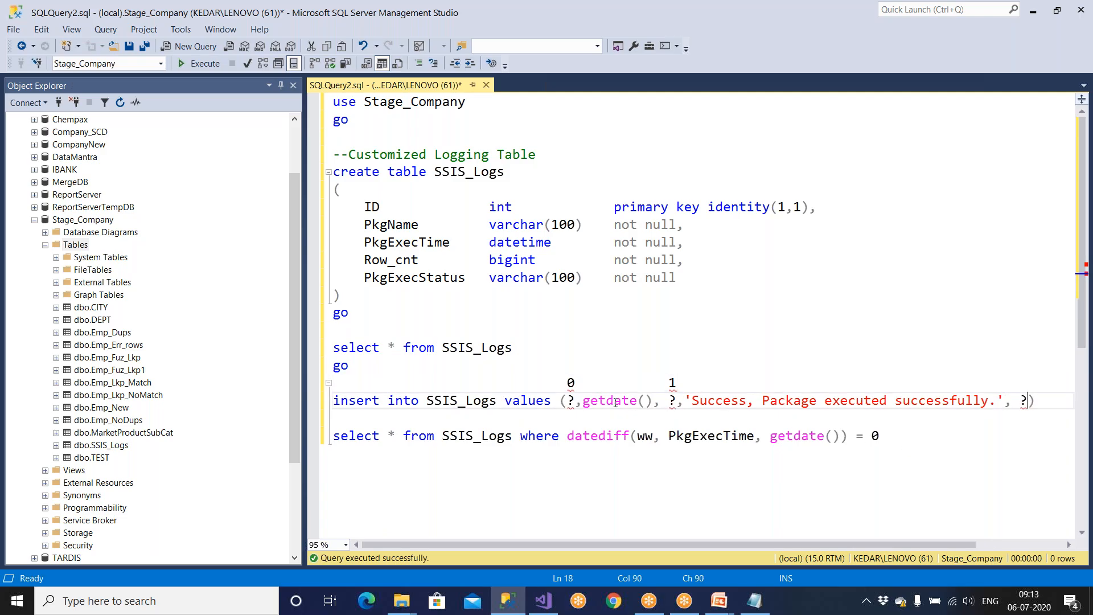
pyautogui.moveTo(570, 383); pyautogui.dragTo(743, 387)
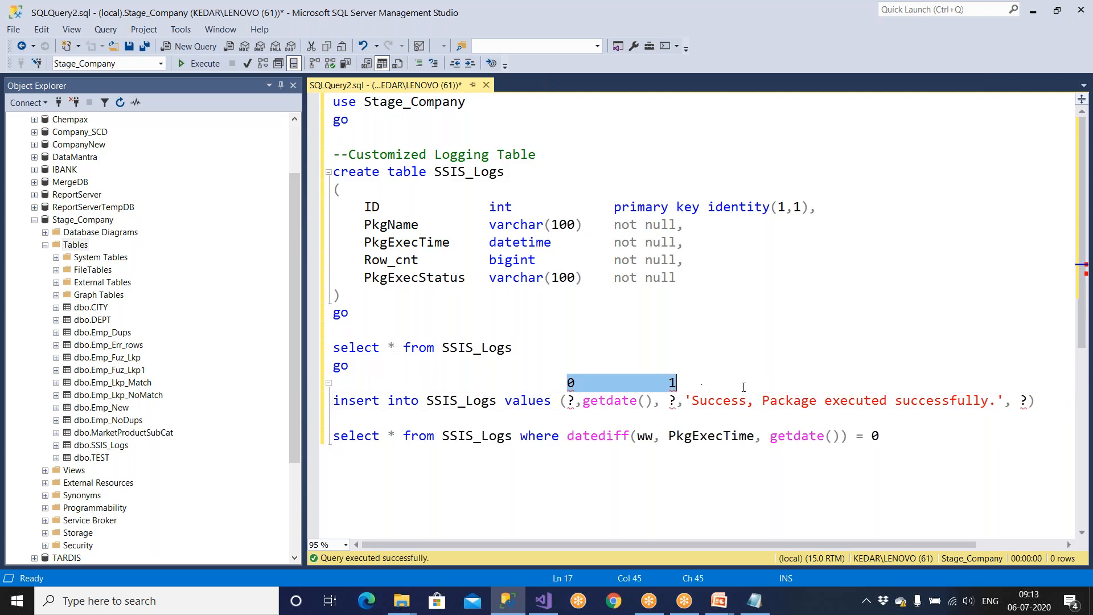
pyautogui.click(962, 384)
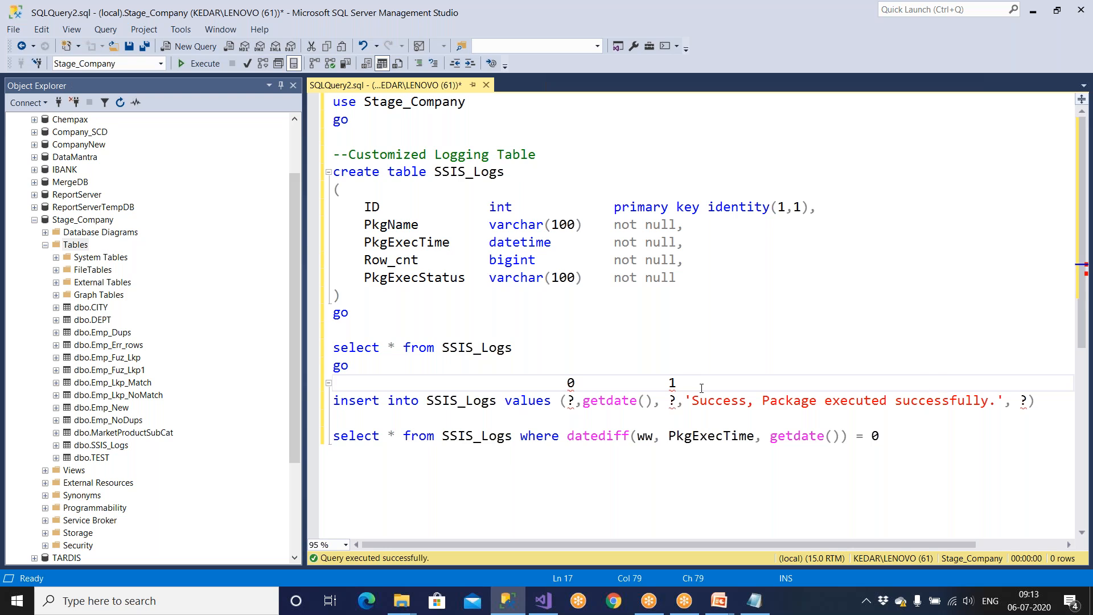
pyautogui.write('2')
pyautogui.doubleClick(570, 402)
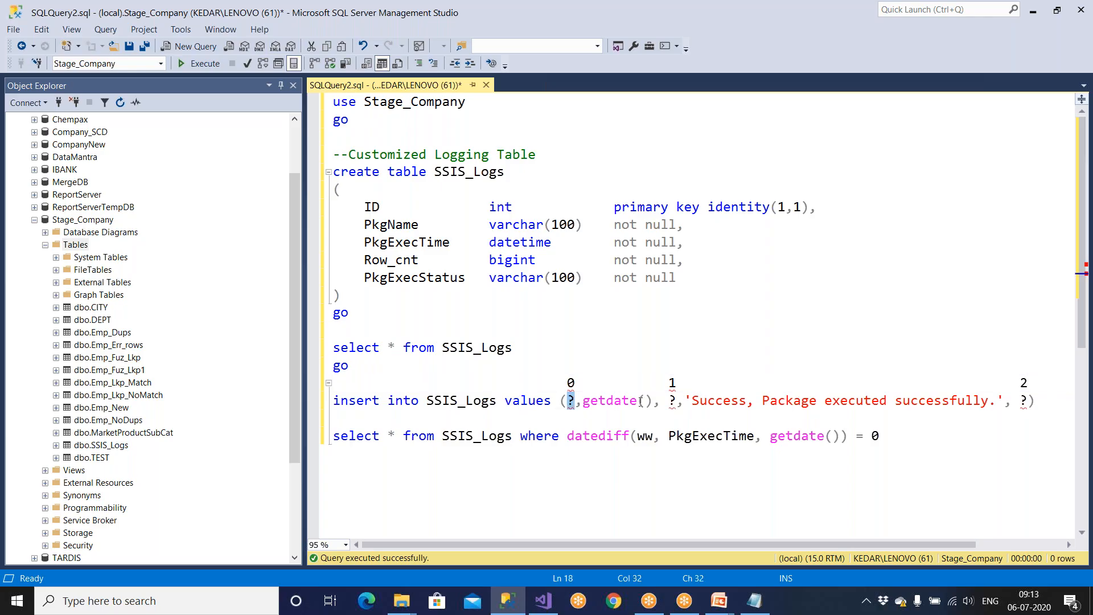
pyautogui.doubleClick(672, 402)
pyautogui.doubleClick(1025, 401)
pyautogui.click(1028, 401)
pyautogui.press('BackSpace')
pyautogui.press('BackSpace')
pyautogui.press('BackSpace')
pyautogui.click(1034, 387)
pyautogui.press('BackSpace')
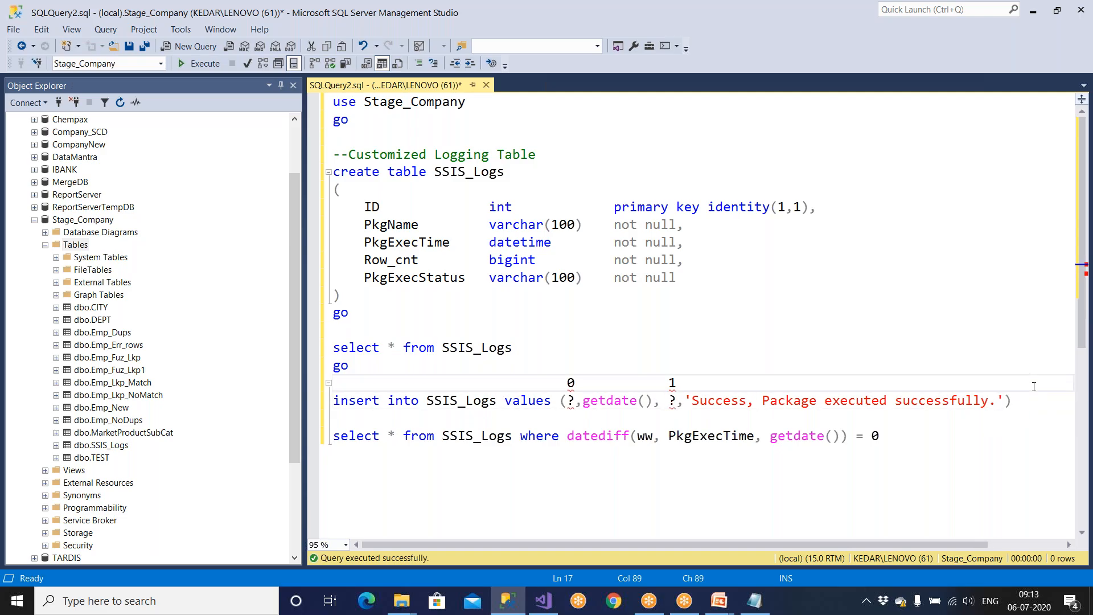
# Step: Match markers 0 and 1 to the placeholders feeding the PkgName and Row_cnt columns
pyautogui.moveTo(560, 387); pyautogui.dragTo(603, 386)
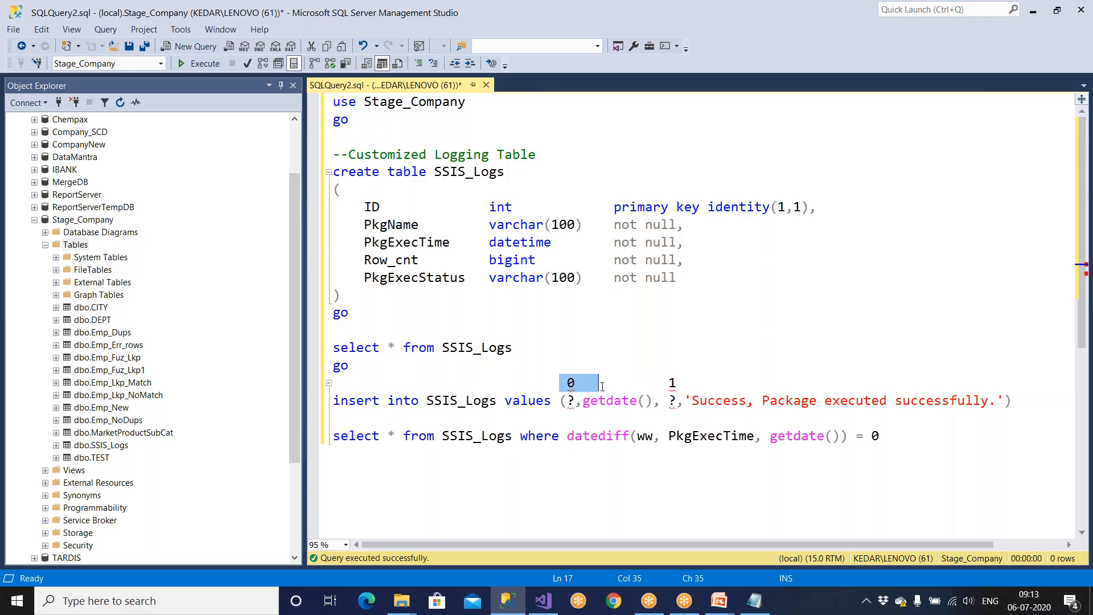
pyautogui.doubleClick(568, 401)
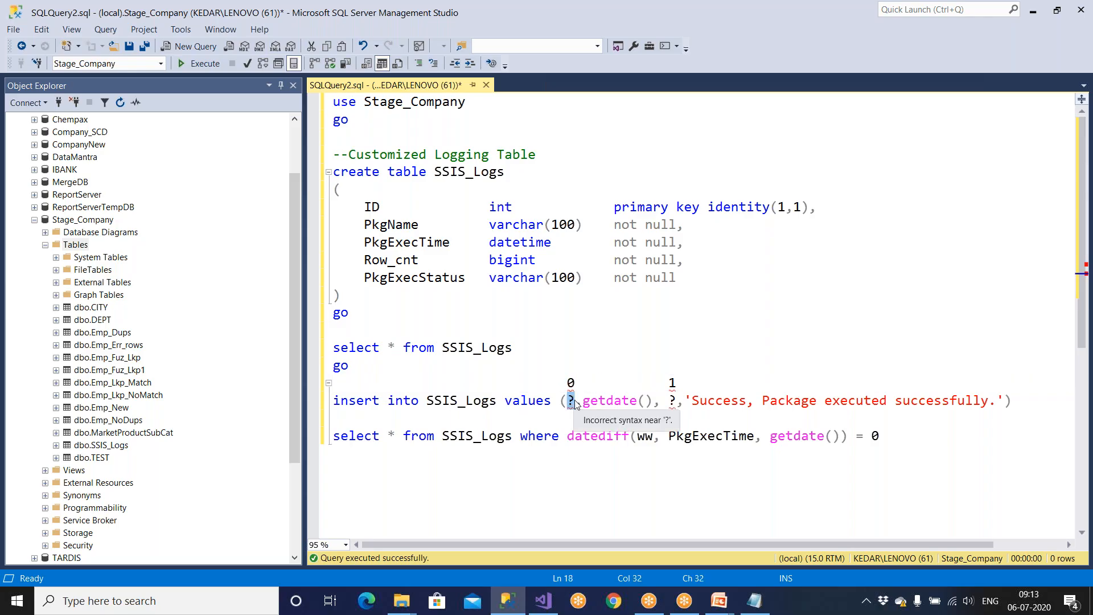
pyautogui.moveTo(668, 387); pyautogui.dragTo(688, 385)
pyautogui.doubleClick(672, 401)
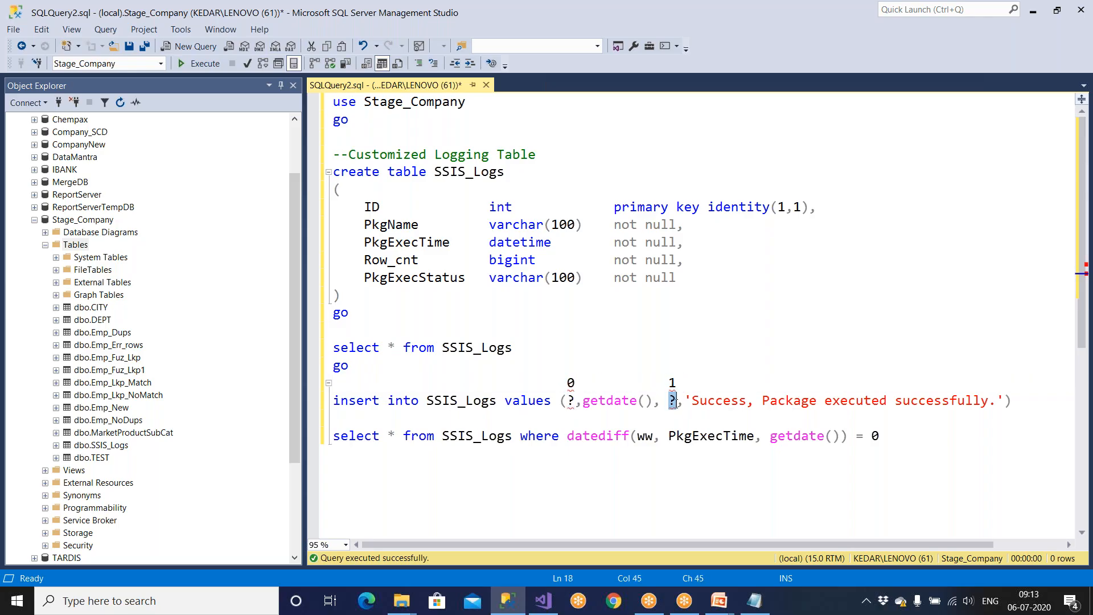
pyautogui.moveTo(1013, 401); pyautogui.dragTo(332, 401)
pyautogui.moveTo(369, 225); pyautogui.dragTo(459, 225)
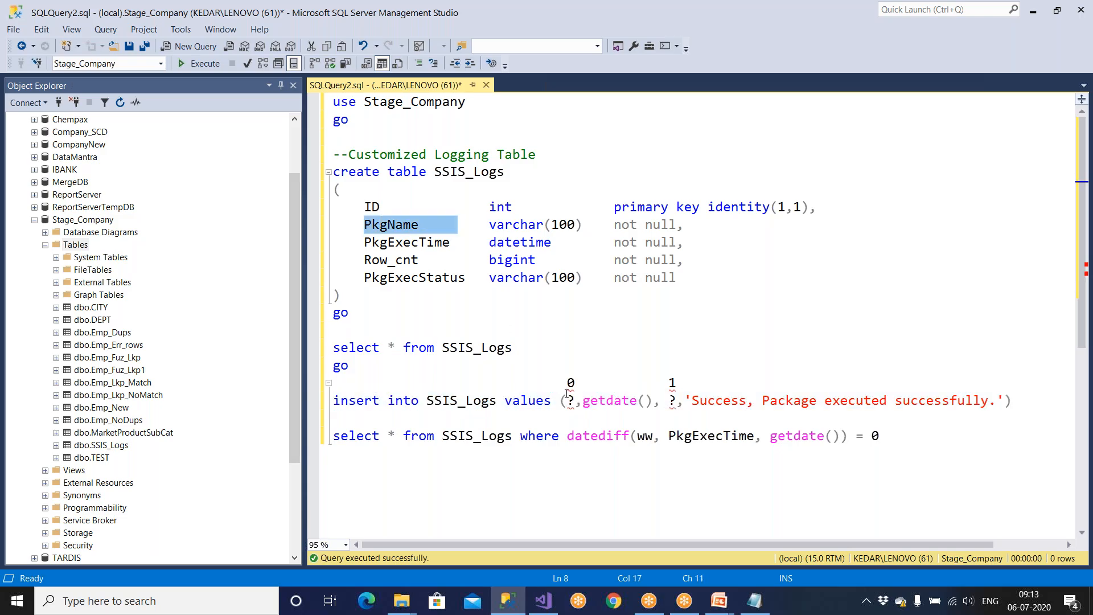
pyautogui.doubleClick(571, 401)
pyautogui.moveTo(371, 260); pyautogui.dragTo(684, 260)
# Step: Copy the finished insert statement and return to the SSIS task editor
pyautogui.moveTo(333, 401); pyautogui.dragTo(1058, 409)
pyautogui.rightClick(983, 401)
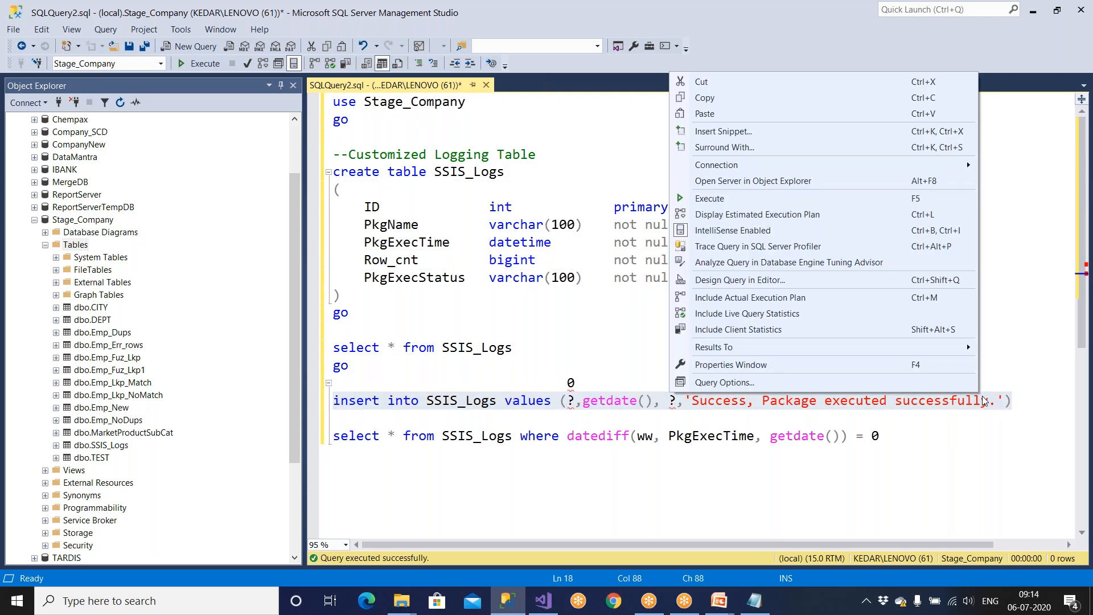
pyautogui.click(708, 102)
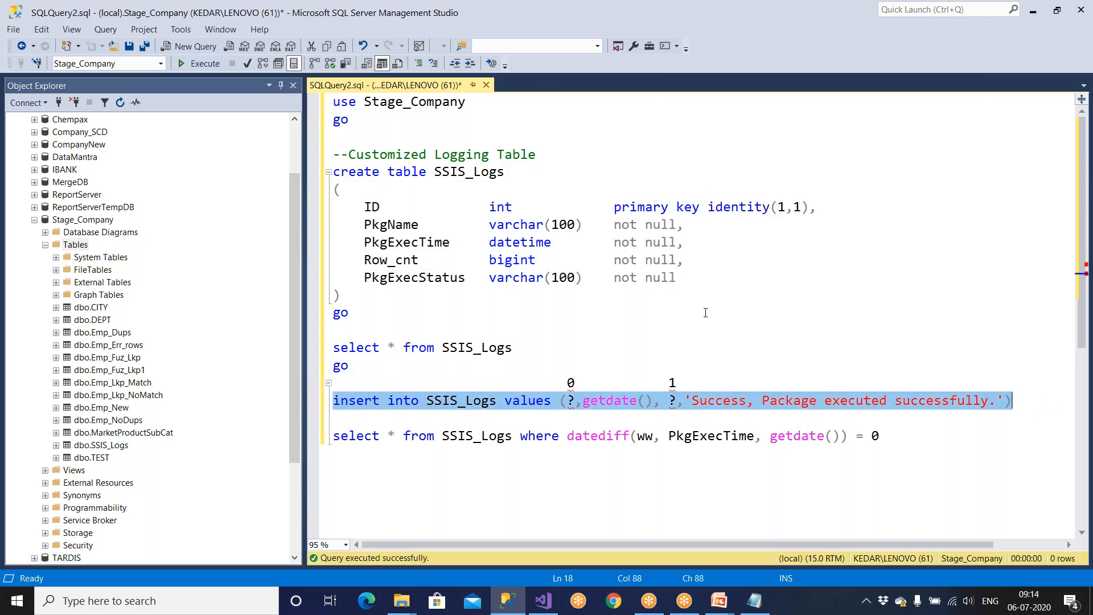
pyautogui.click(514, 610)
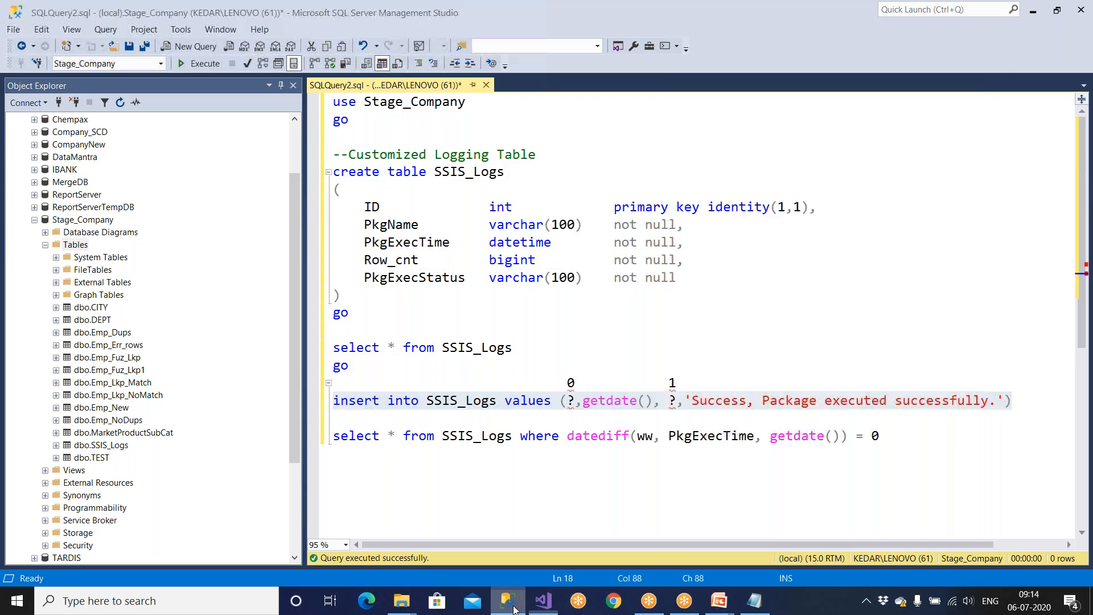
# Step: Paste the insert into SSIS_Logs statement as the task's SQLStatement and save the task
pyautogui.rightClick(584, 251)
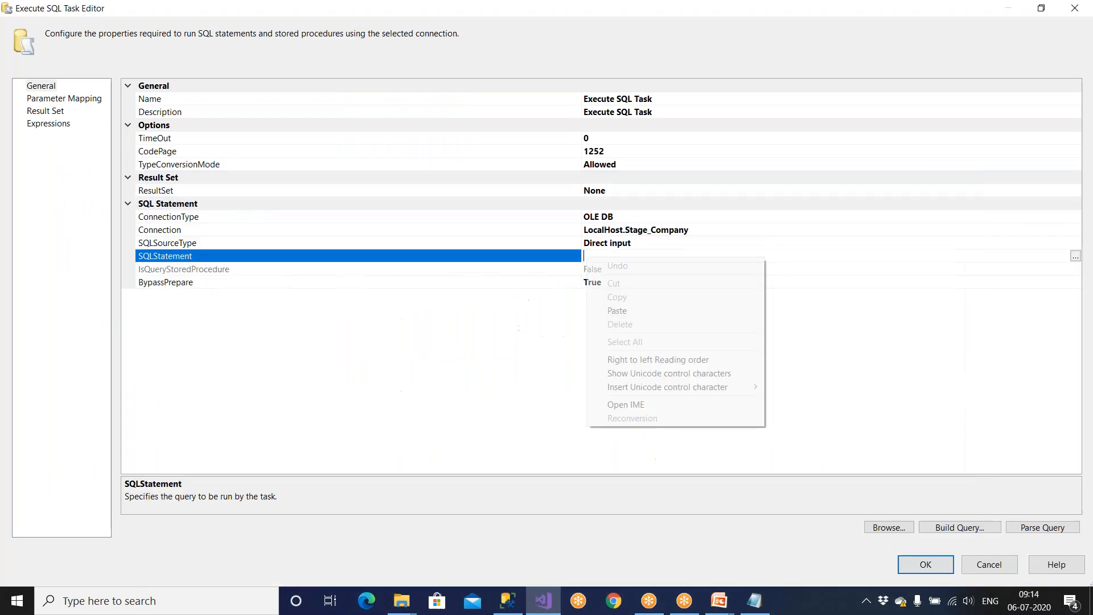
pyautogui.click(612, 312)
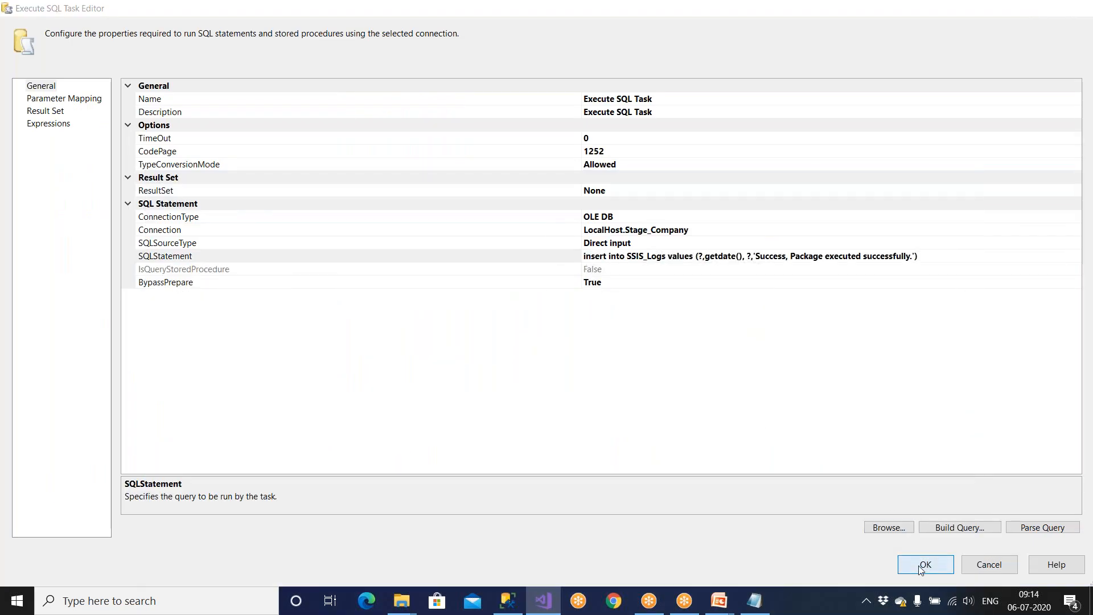
pyautogui.click(925, 565)
# Step: Reopen the task to verify its connection and full SQL statement, then go to Parameter Mapping
pyautogui.doubleClick(398, 334)
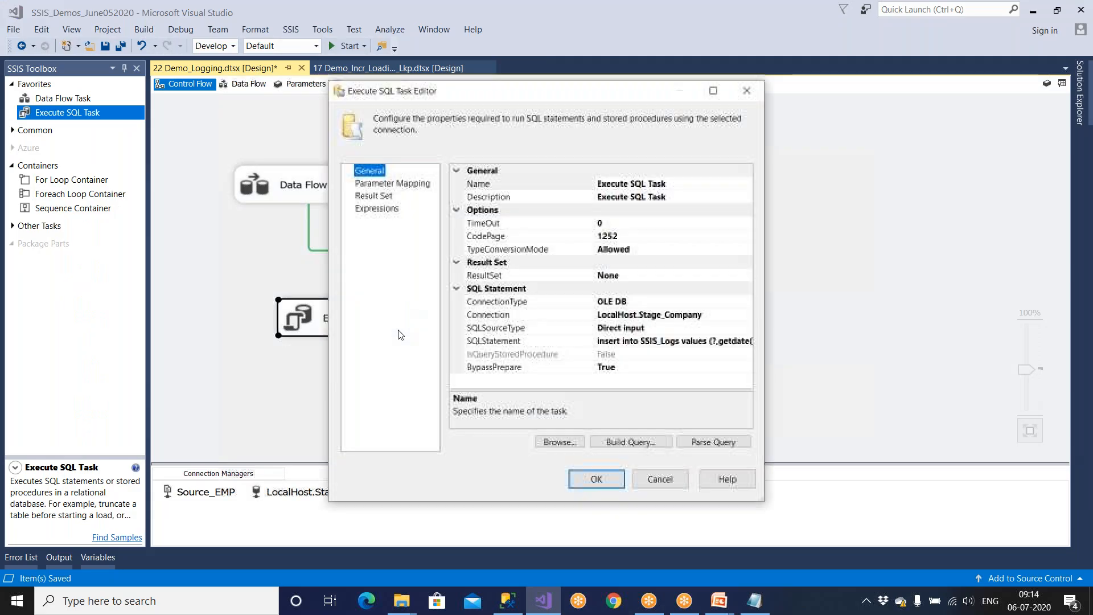
pyautogui.click(643, 314)
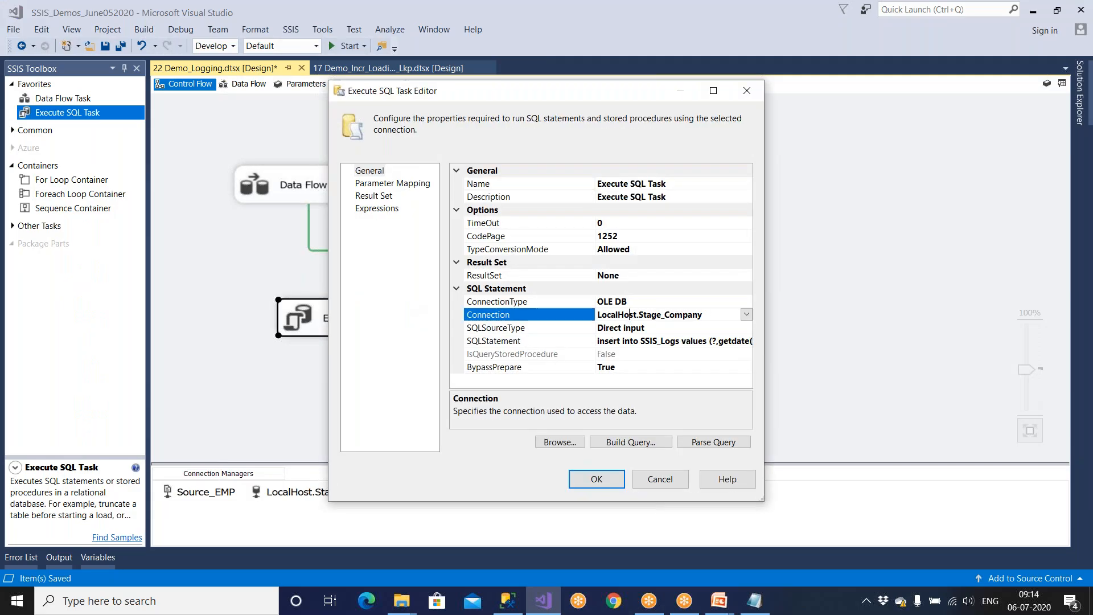
pyautogui.click(714, 341)
pyautogui.click(747, 341)
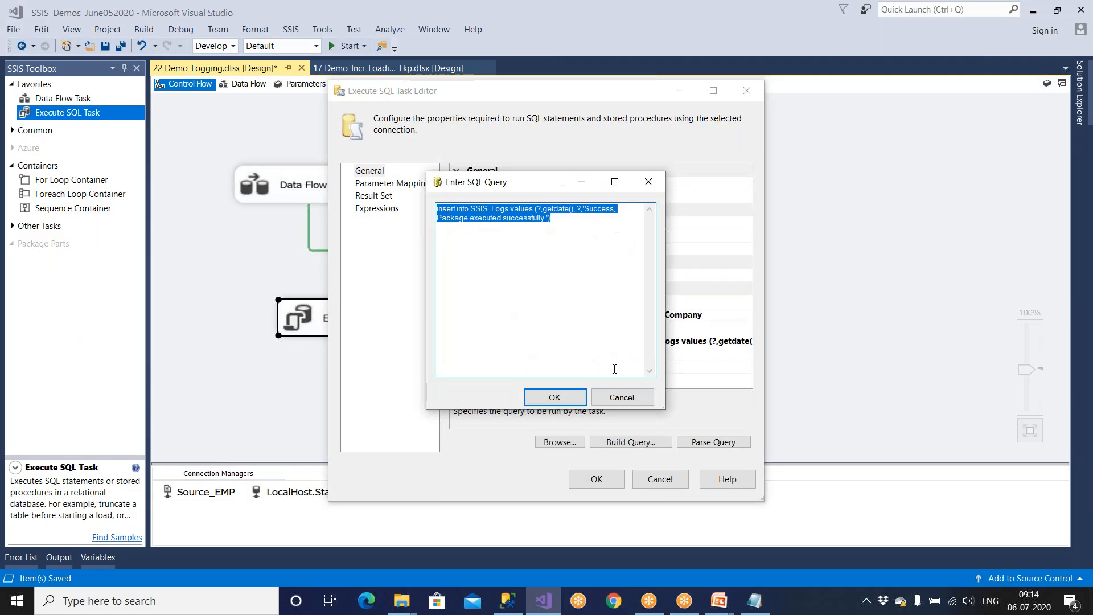
pyautogui.click(570, 398)
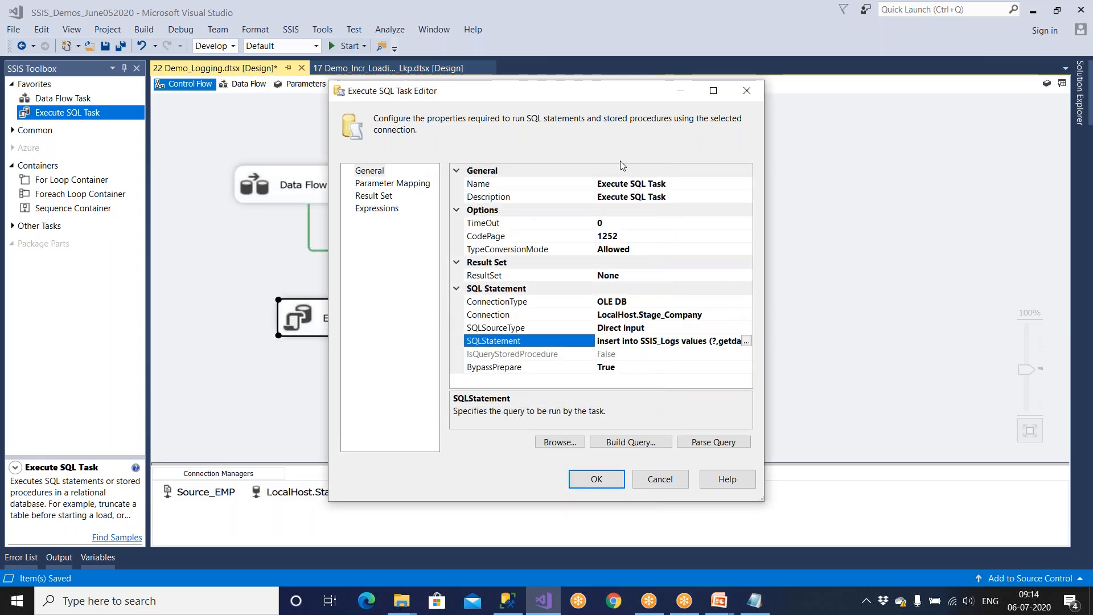
pyautogui.click(418, 187)
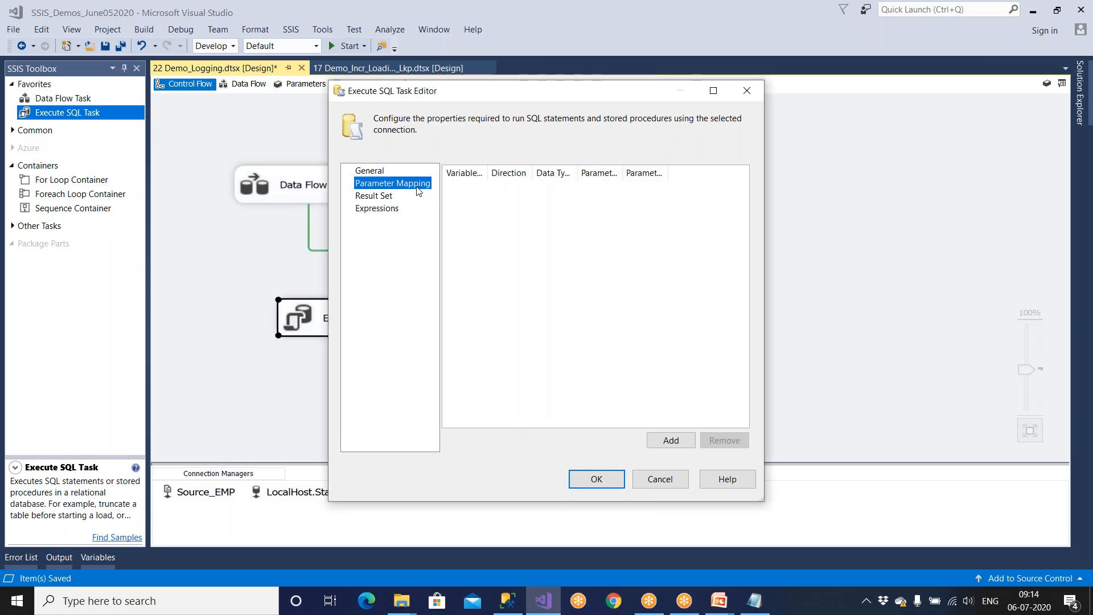
# Step: Add a parameter mapping row that uses the System::PackageName variable
pyautogui.click(712, 91)
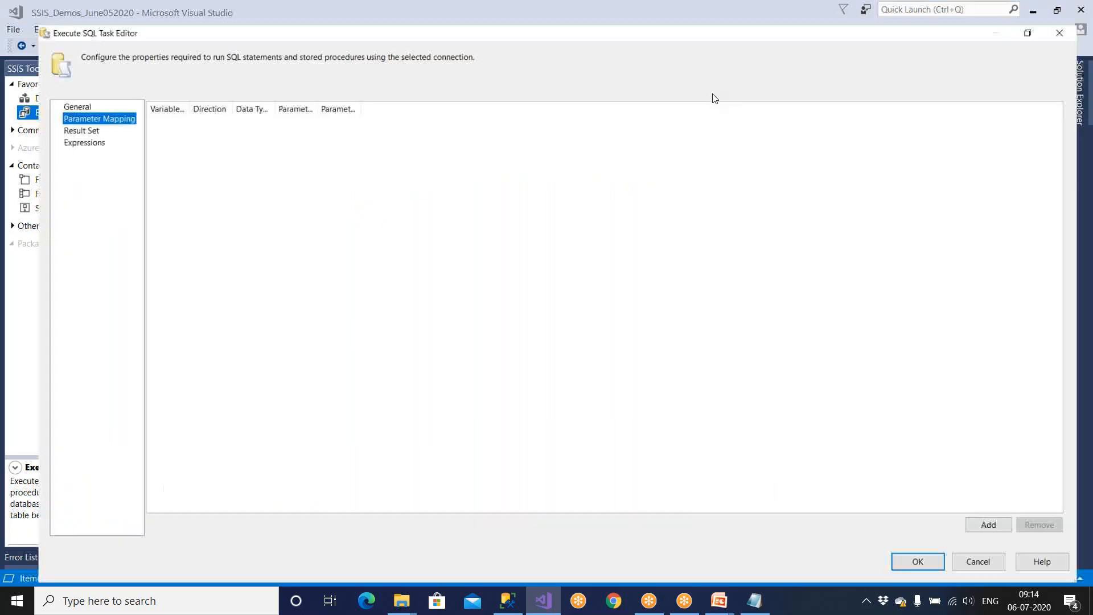
pyautogui.click(57, 111)
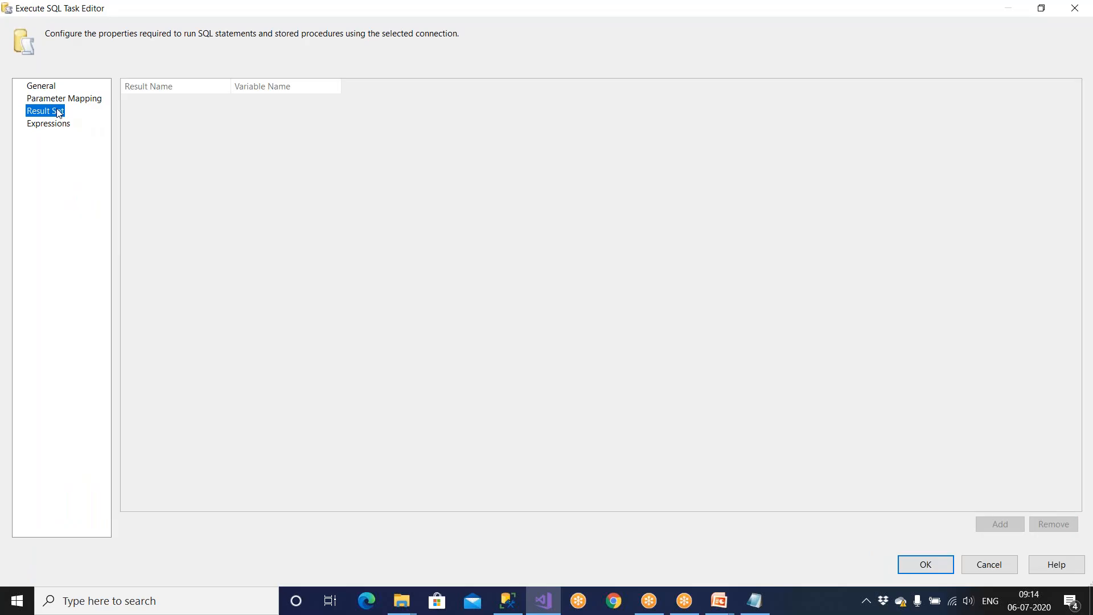
pyautogui.click(68, 100)
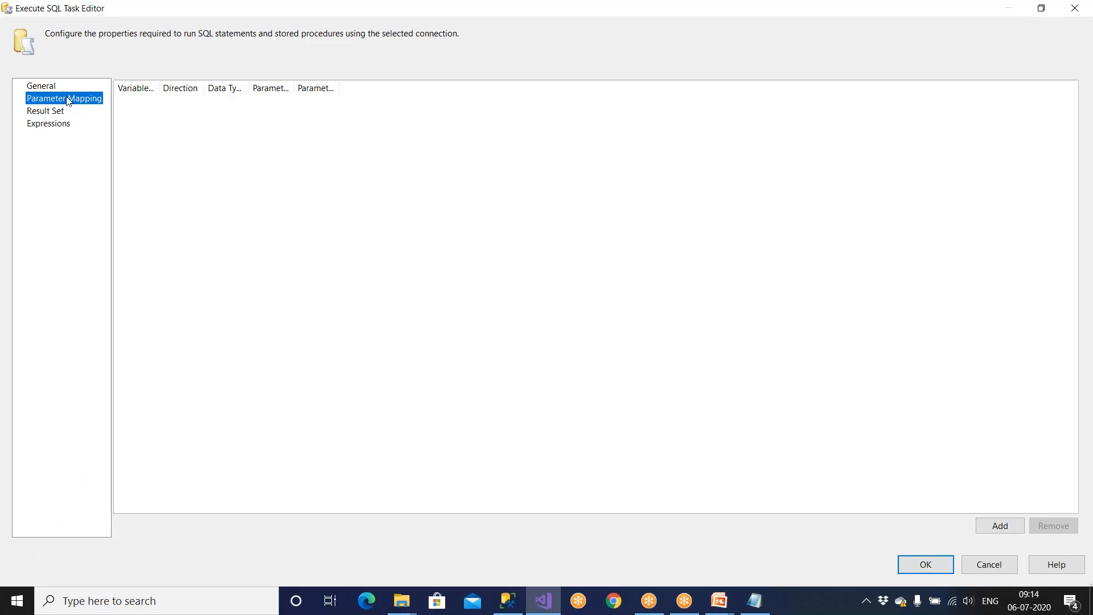
pyautogui.click(985, 527)
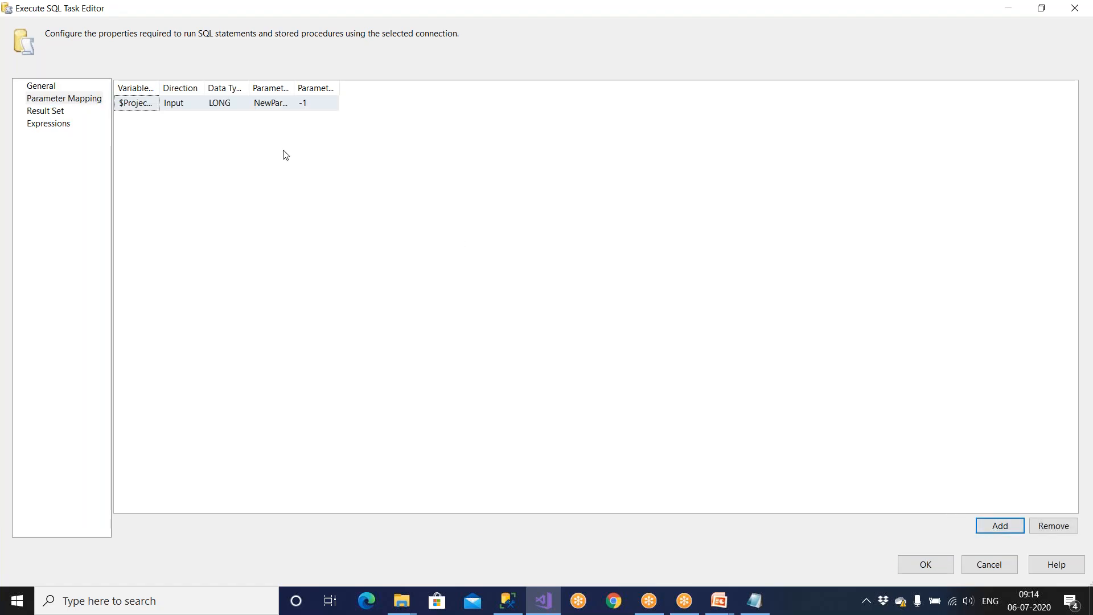
pyautogui.moveTo(158, 88); pyautogui.dragTo(321, 88)
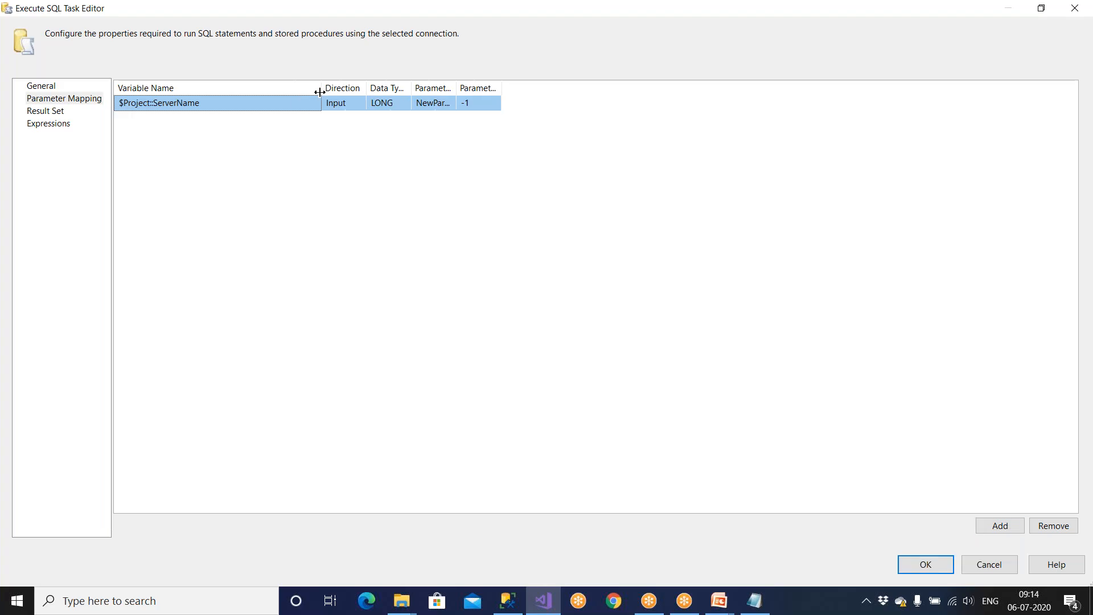
pyautogui.click(294, 106)
pyautogui.click(315, 103)
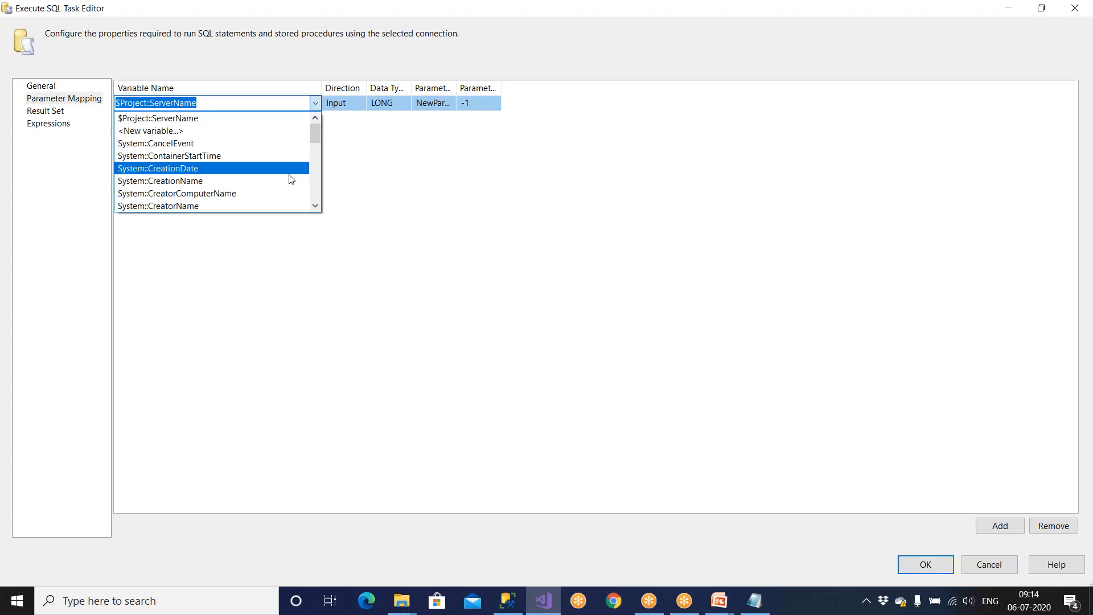
pyautogui.click(315, 207)
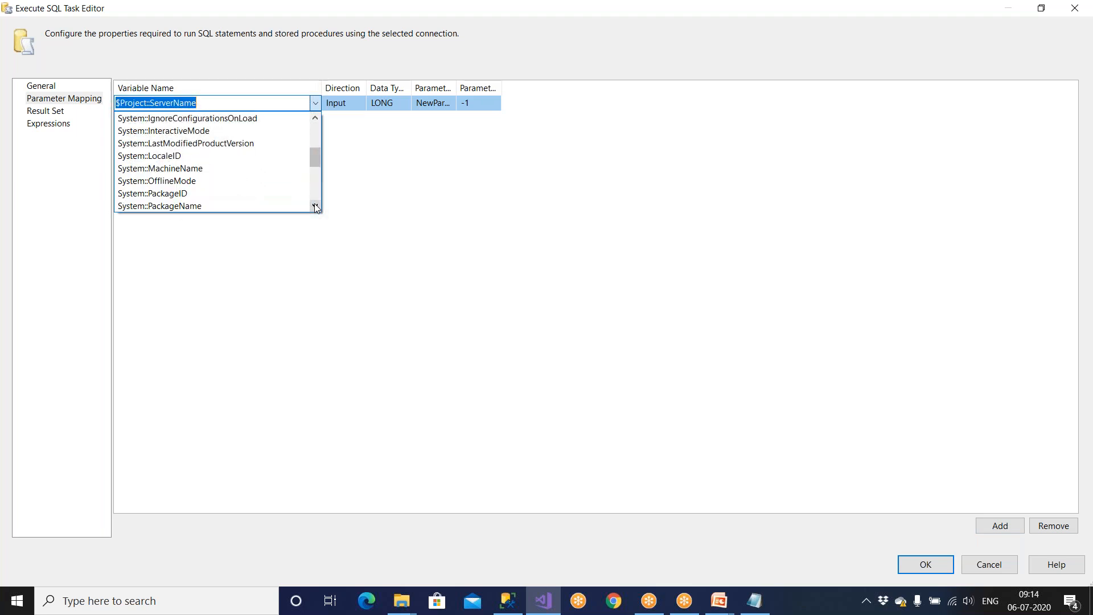
pyautogui.click(220, 196)
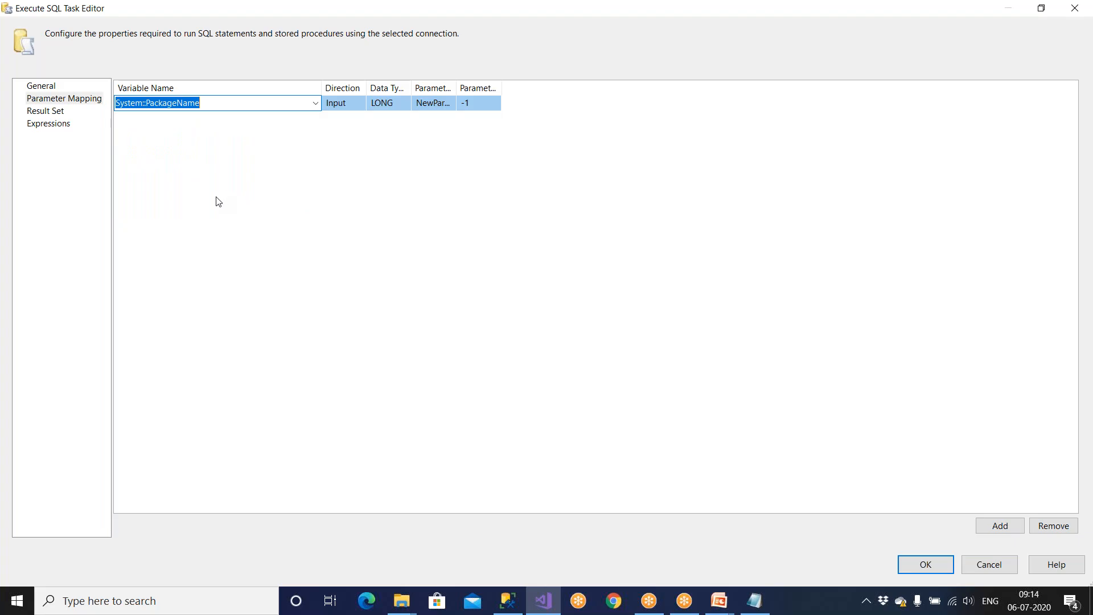
# Step: Set the mapping's data type to VARCHAR and its parameter name to 0
pyautogui.moveTo(368, 86); pyautogui.dragTo(805, 94)
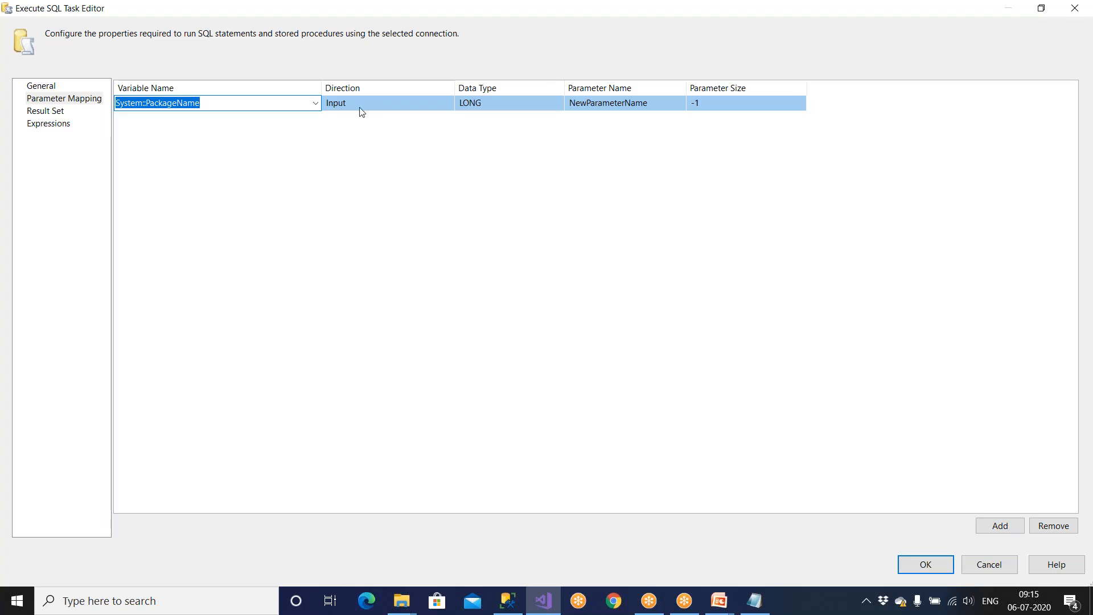
pyautogui.click(501, 103)
pyautogui.click(558, 104)
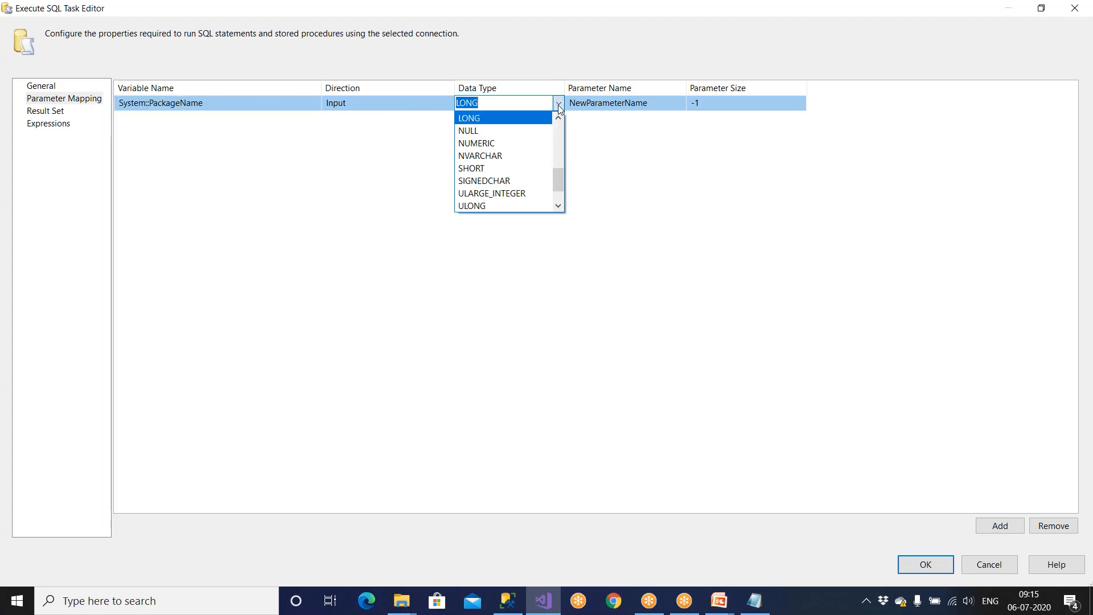
pyautogui.write('var')
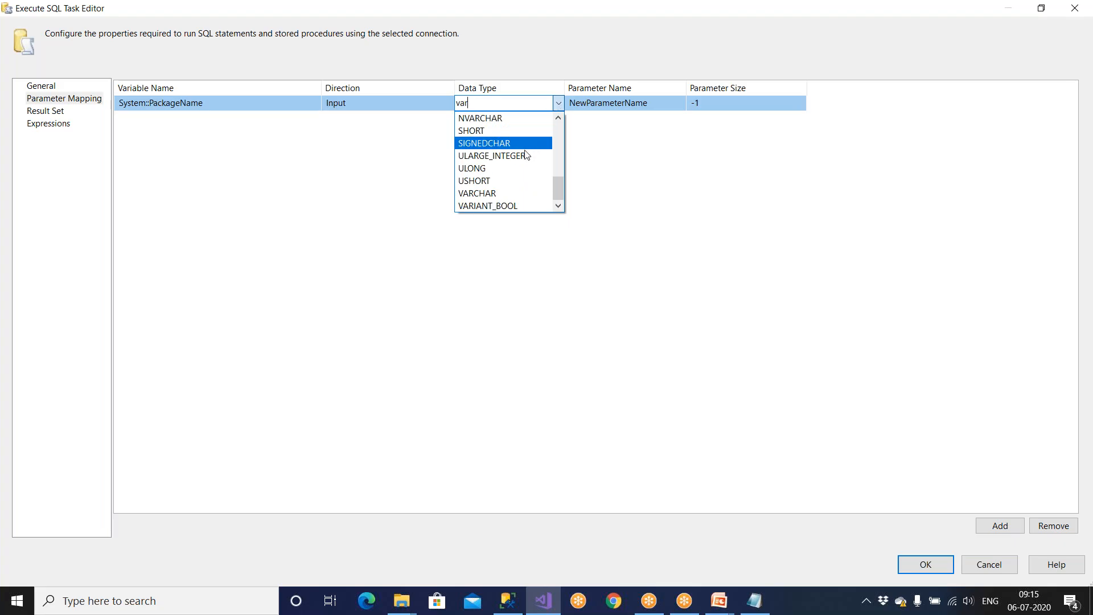
pyautogui.click(521, 193)
pyautogui.click(643, 104)
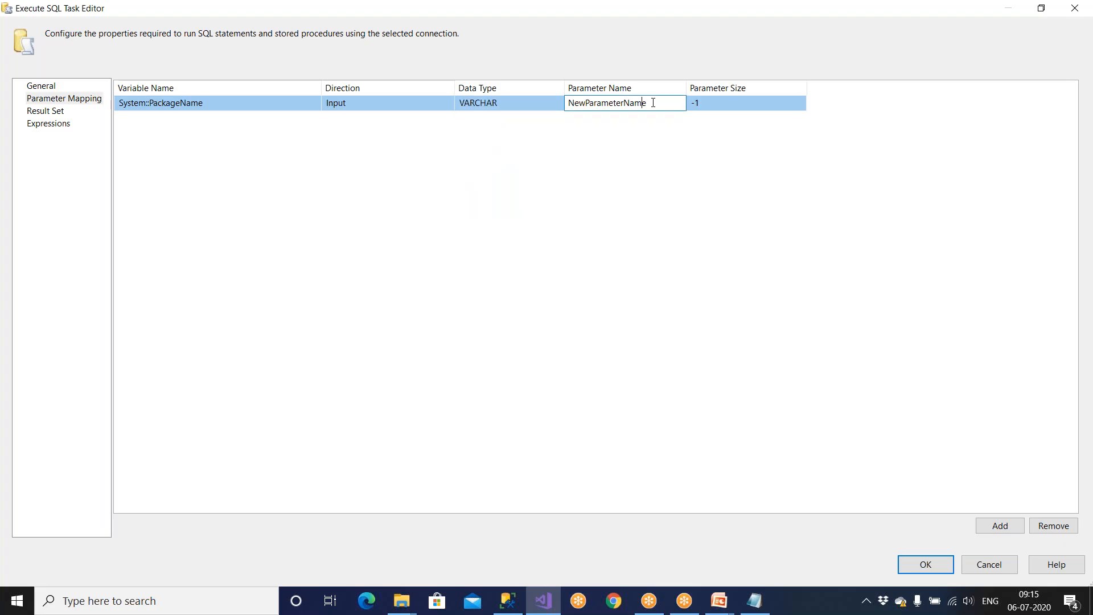
pyautogui.write('0')
# Step: Compare placeholder 0 in the script with the PkgName column's (100) length
pyautogui.click(511, 605)
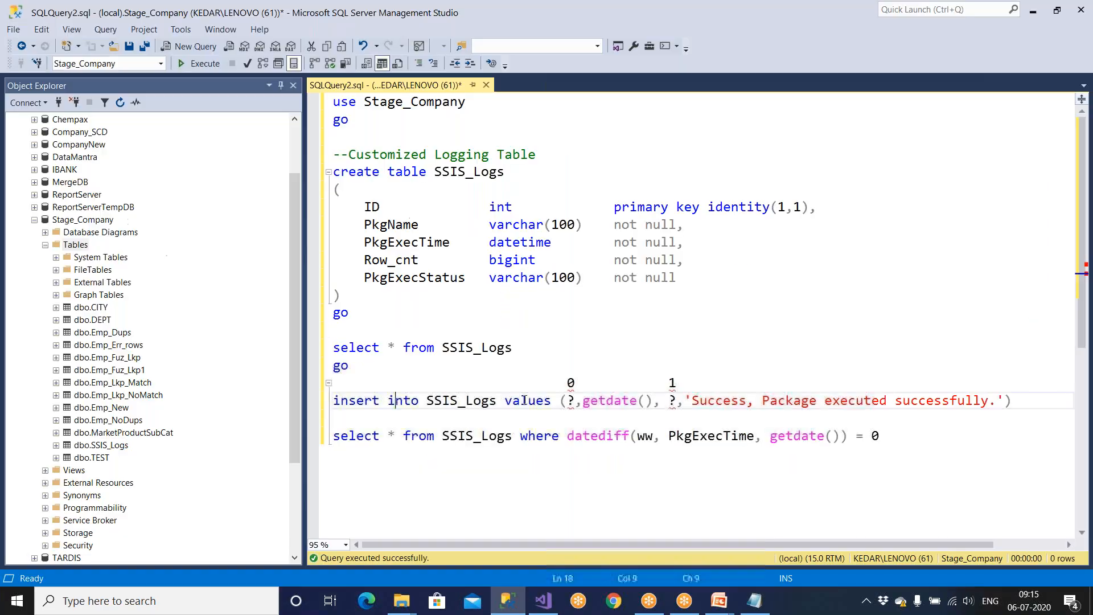
pyautogui.doubleClick(569, 383)
pyautogui.doubleClick(571, 400)
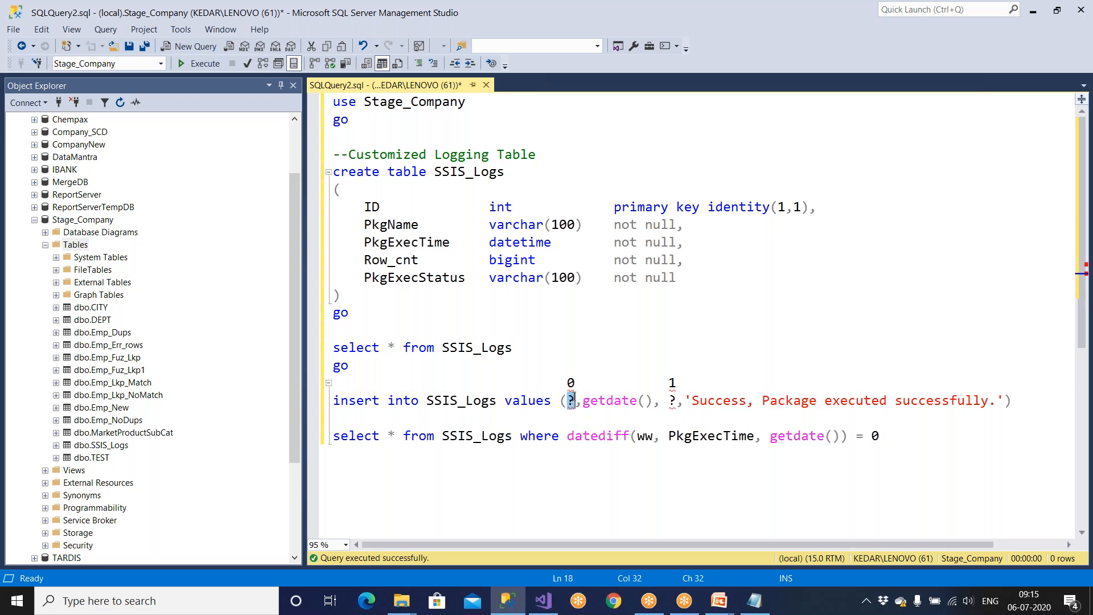
pyautogui.click(493, 226)
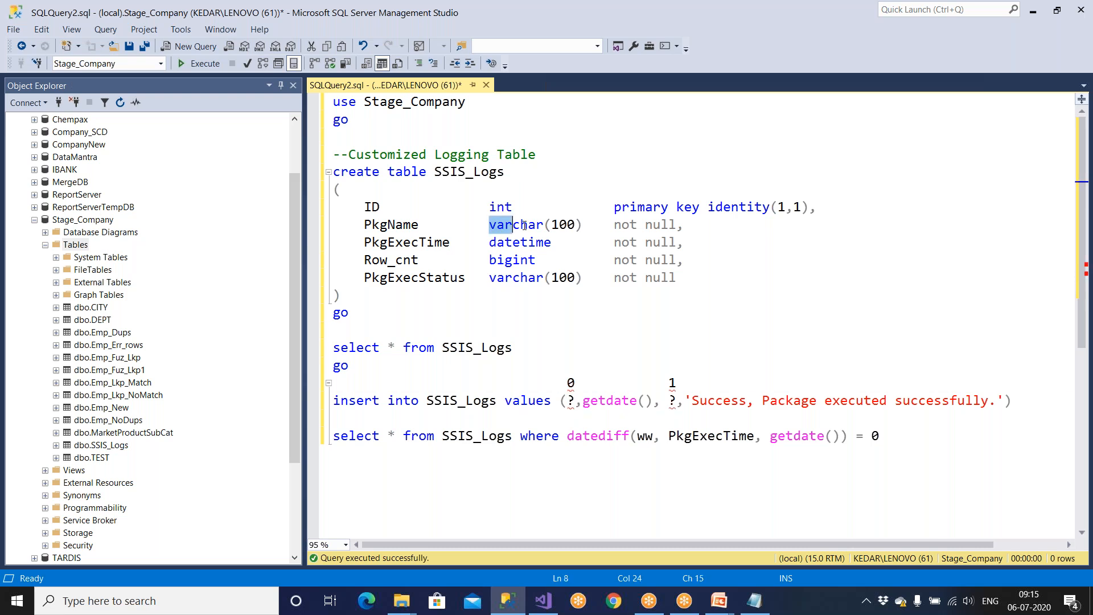
pyautogui.moveTo(545, 224); pyautogui.dragTo(585, 224)
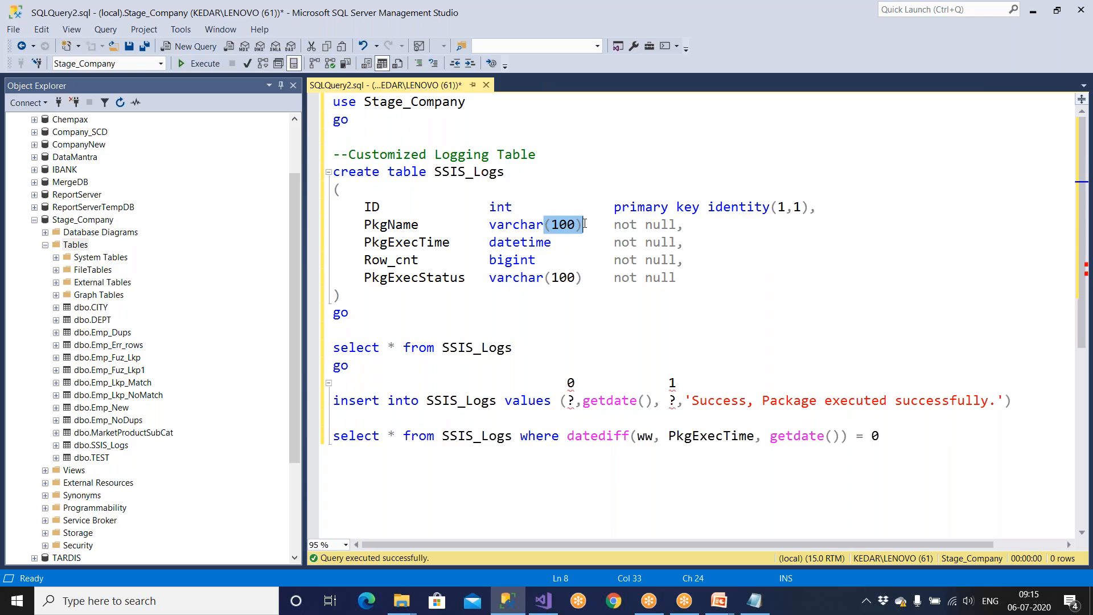
pyautogui.hotkey('alt', 'Tab')
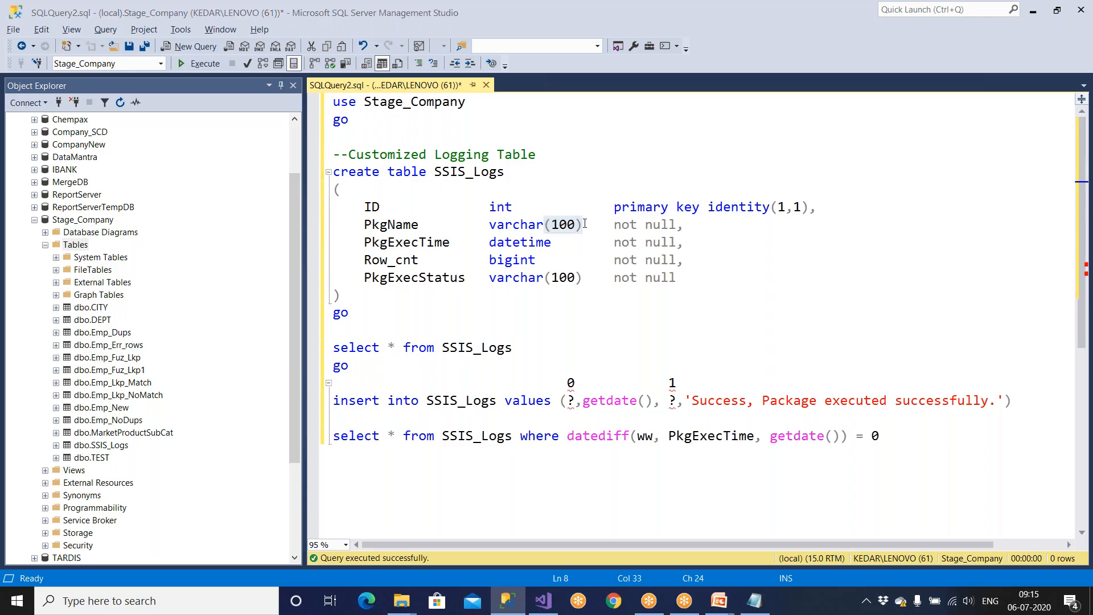
# Step: Set the parameter size to -1 after briefly trying 100
pyautogui.moveTo(716, 105); pyautogui.dragTo(684, 103)
pyautogui.write('100')
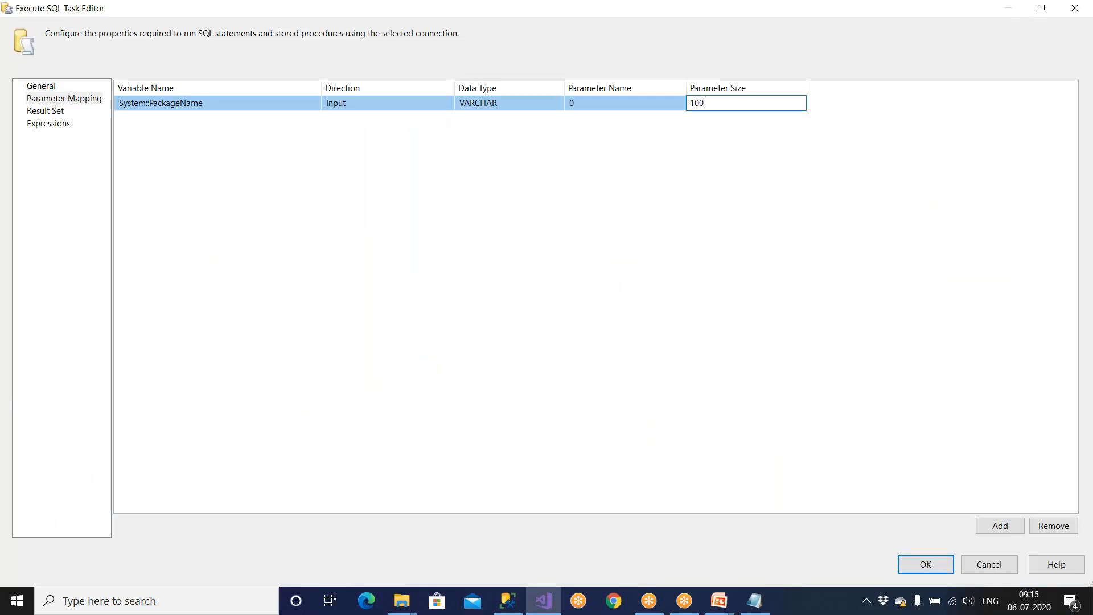
pyautogui.click(720, 156)
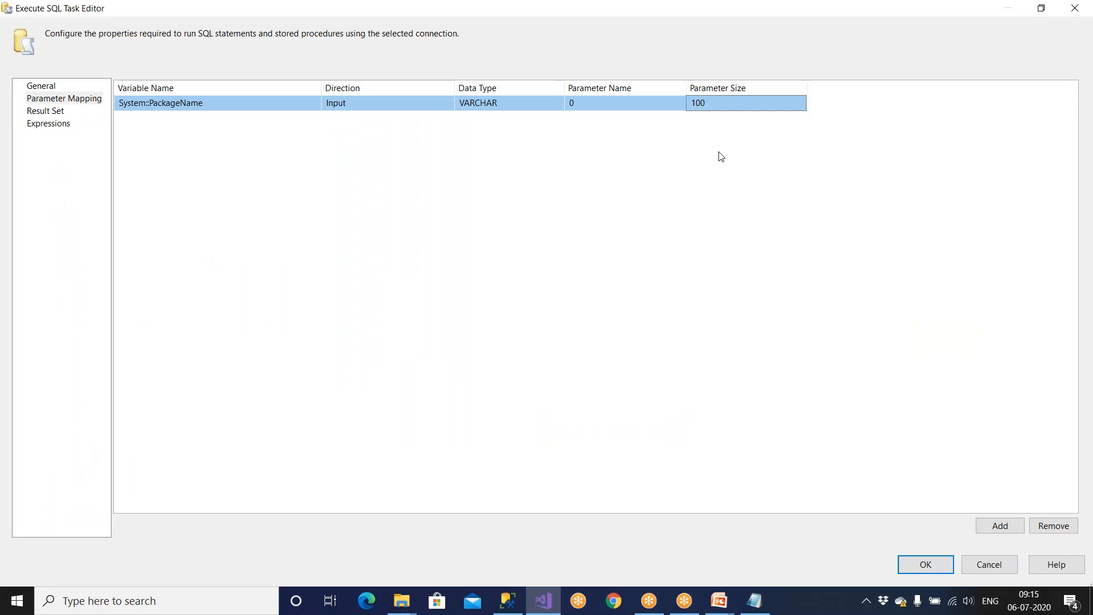
pyautogui.click(720, 104)
pyautogui.press('BackSpace')
pyautogui.press('BackSpace')
pyautogui.press('BackSpace')
pyautogui.write('-1')
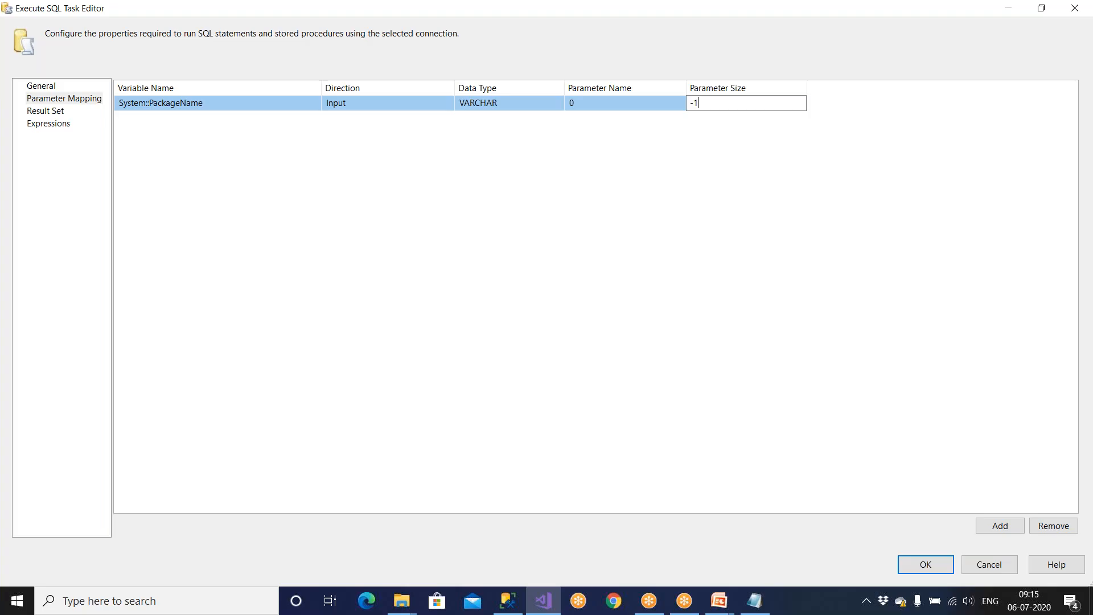
pyautogui.press('BackSpace')
pyautogui.press('BackSpace')
pyautogui.write('100')
pyautogui.press('BackSpace')
pyautogui.press('BackSpace')
pyautogui.press('BackSpace')
pyautogui.write('-1')
# Step: Add a second mapping row and check the second ? placeholder against the Row_cnt column
pyautogui.click(998, 525)
pyautogui.click(508, 600)
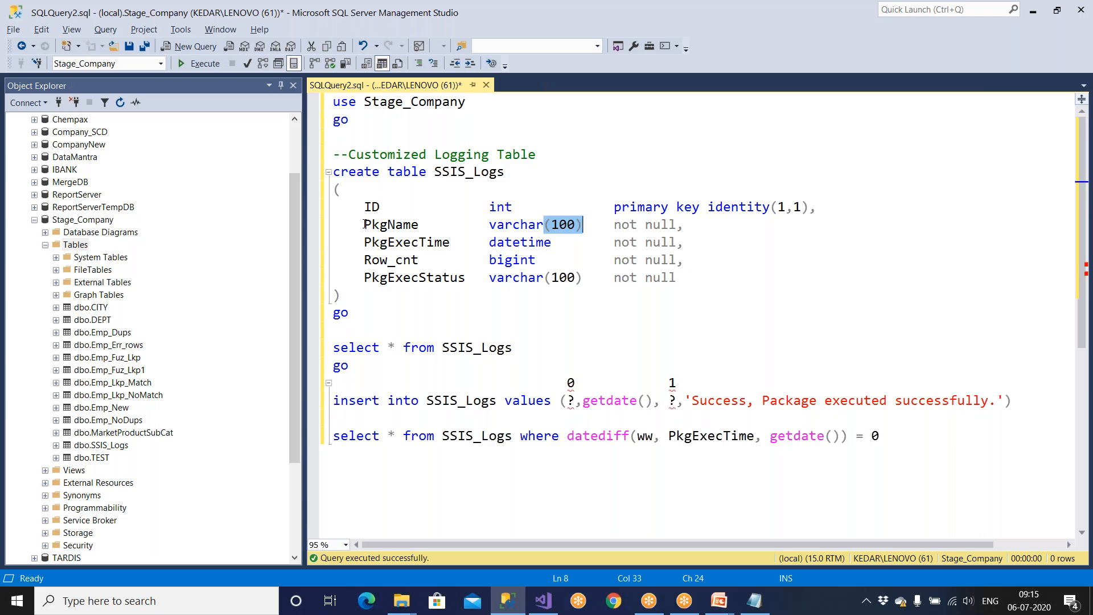
pyautogui.moveTo(364, 242); pyautogui.dragTo(550, 245)
pyautogui.moveTo(365, 259); pyautogui.dragTo(457, 261)
pyautogui.moveTo(665, 400); pyautogui.dragTo(677, 400)
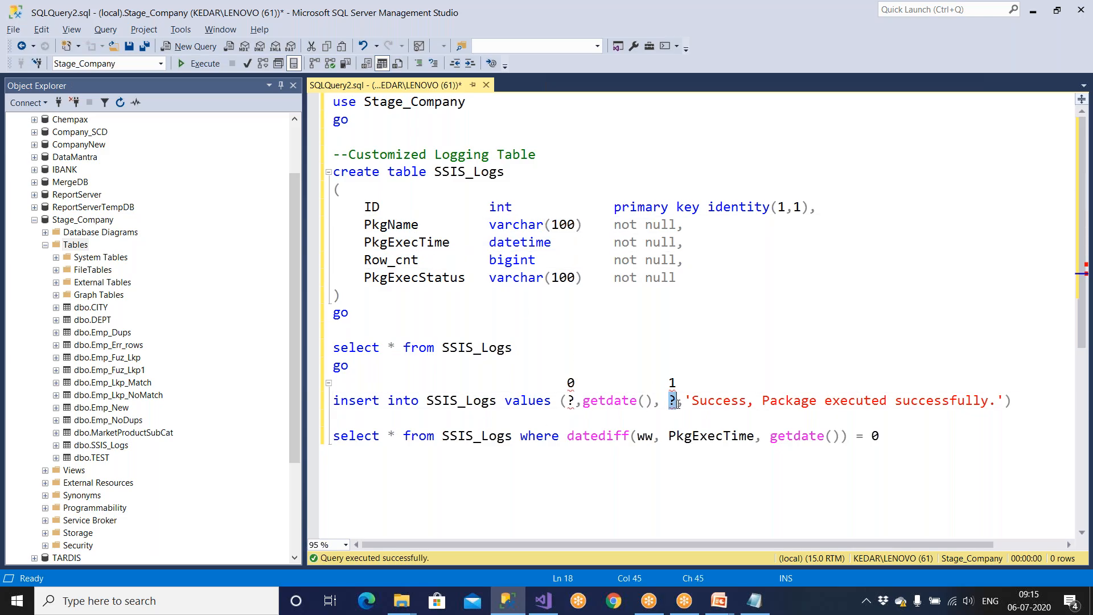
pyautogui.click(543, 601)
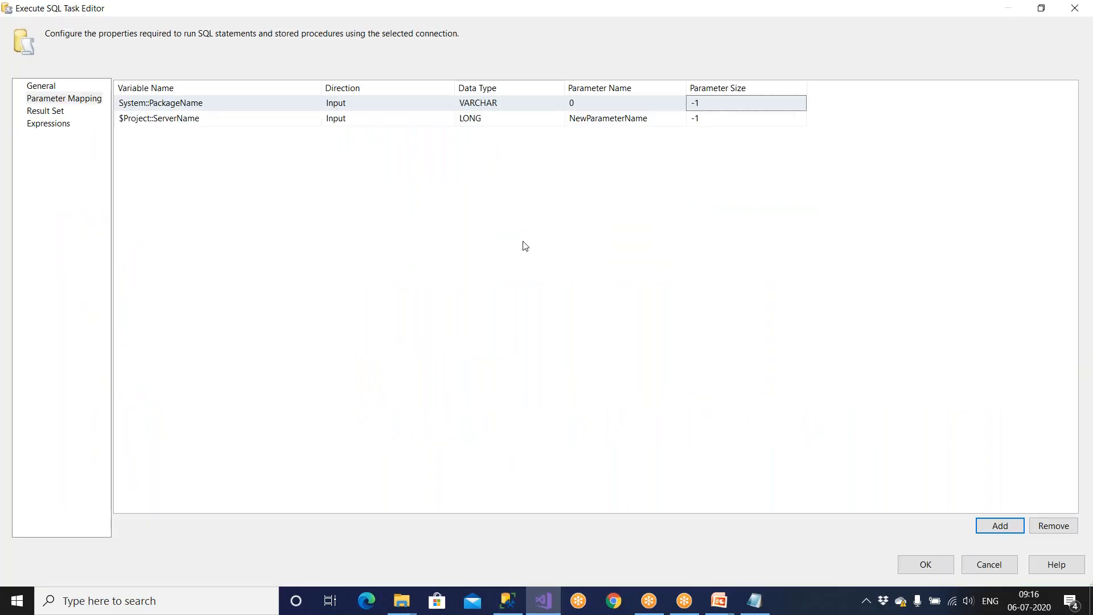
# Step: Replace the extra ServerName mapping with a new User::RowCnt row typed LONG
pyautogui.click(213, 123)
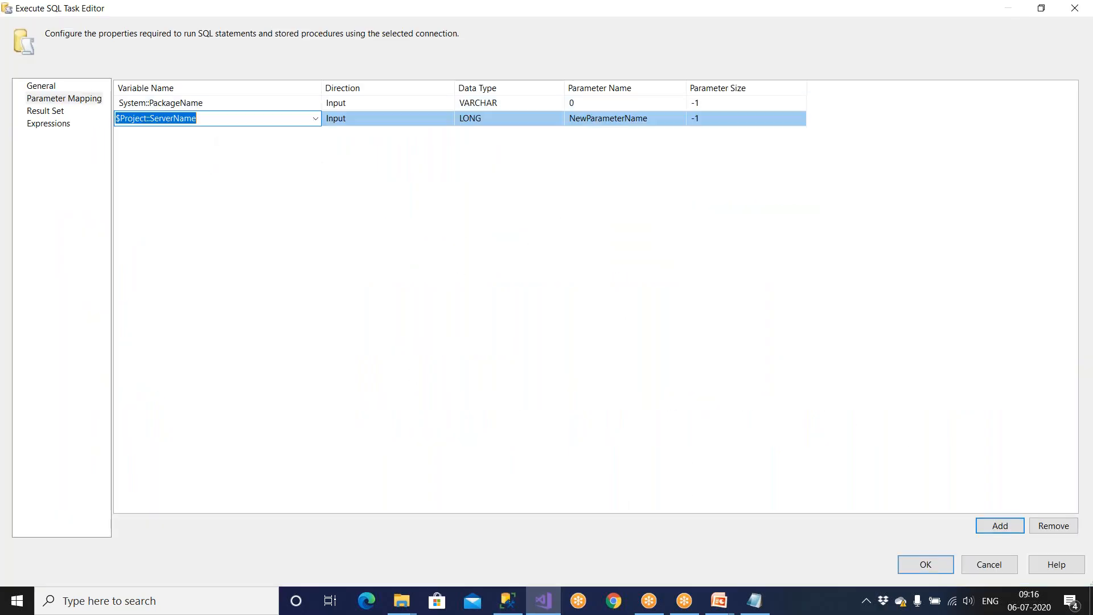
pyautogui.click(1054, 521)
pyautogui.click(1000, 524)
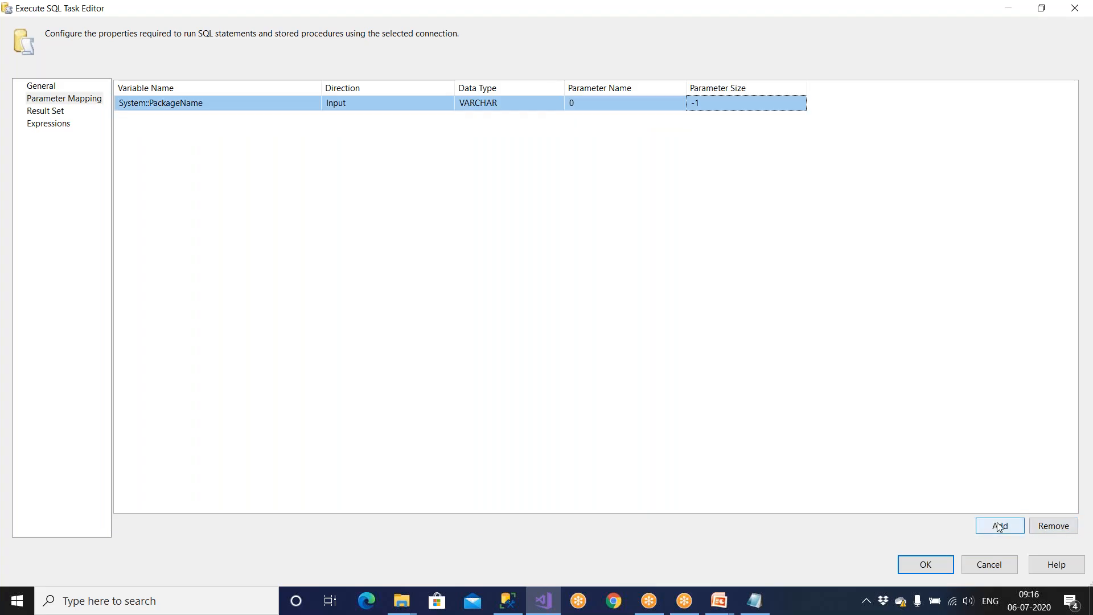
pyautogui.click(254, 119)
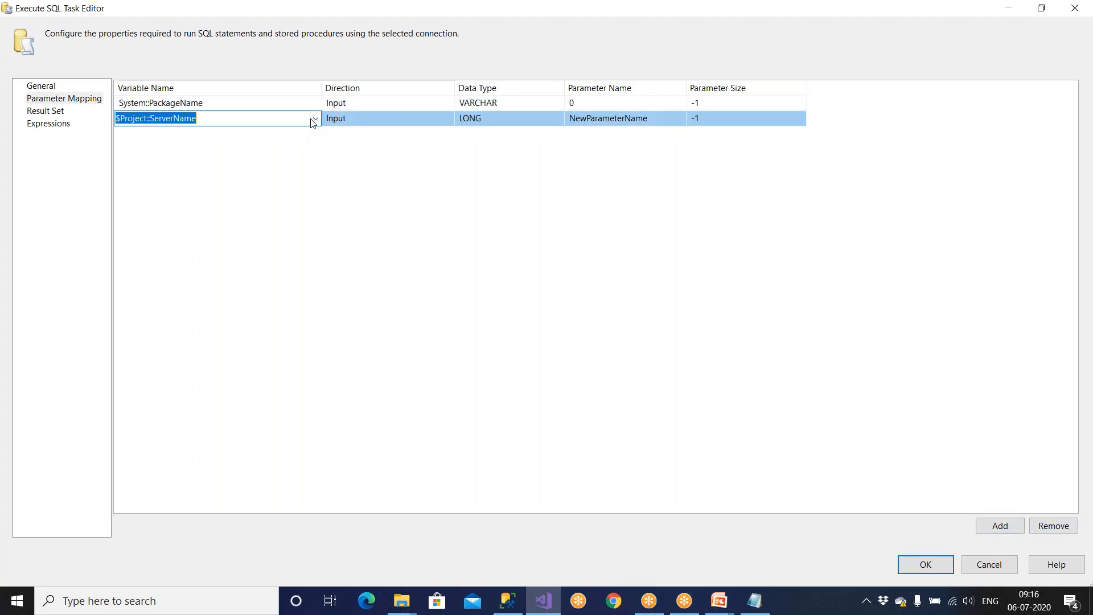
pyautogui.click(315, 118)
pyautogui.moveTo(313, 152); pyautogui.dragTo(318, 225)
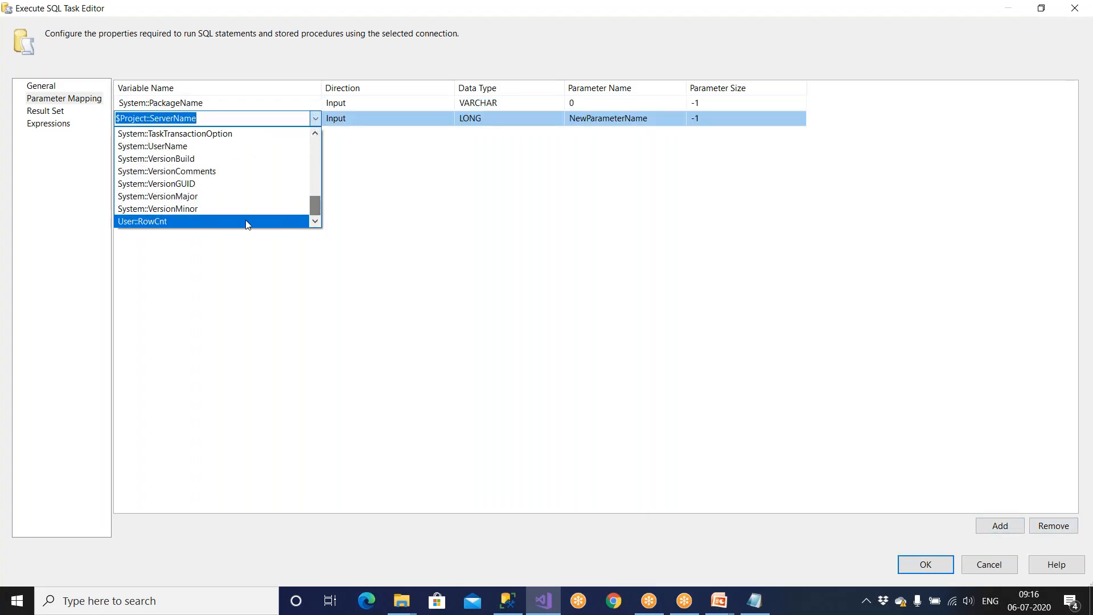
pyautogui.click(226, 221)
pyautogui.click(486, 120)
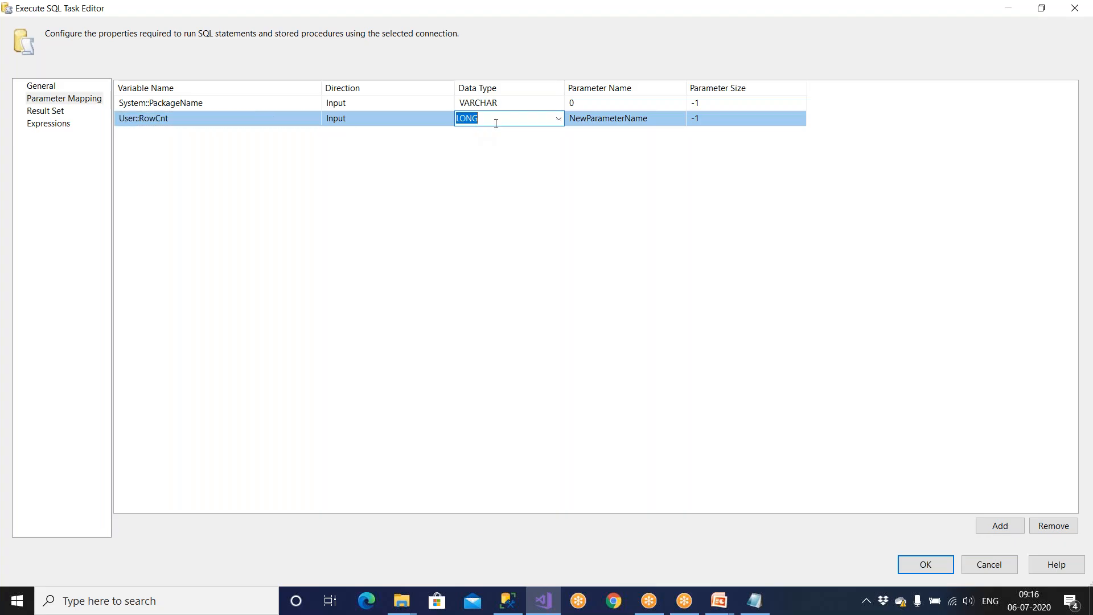
pyautogui.click(557, 118)
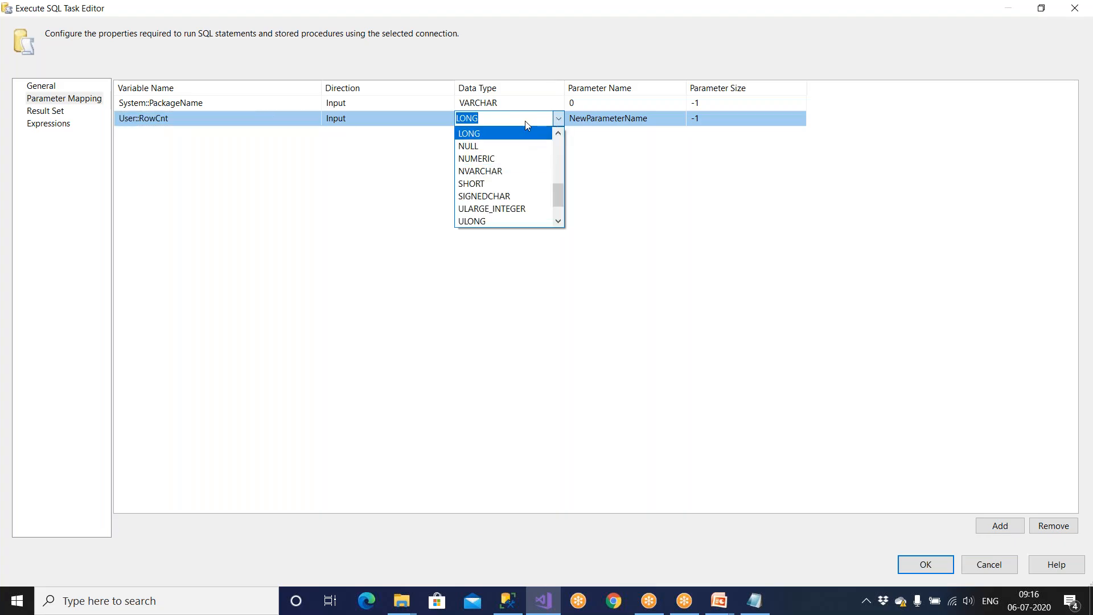
pyautogui.click(626, 125)
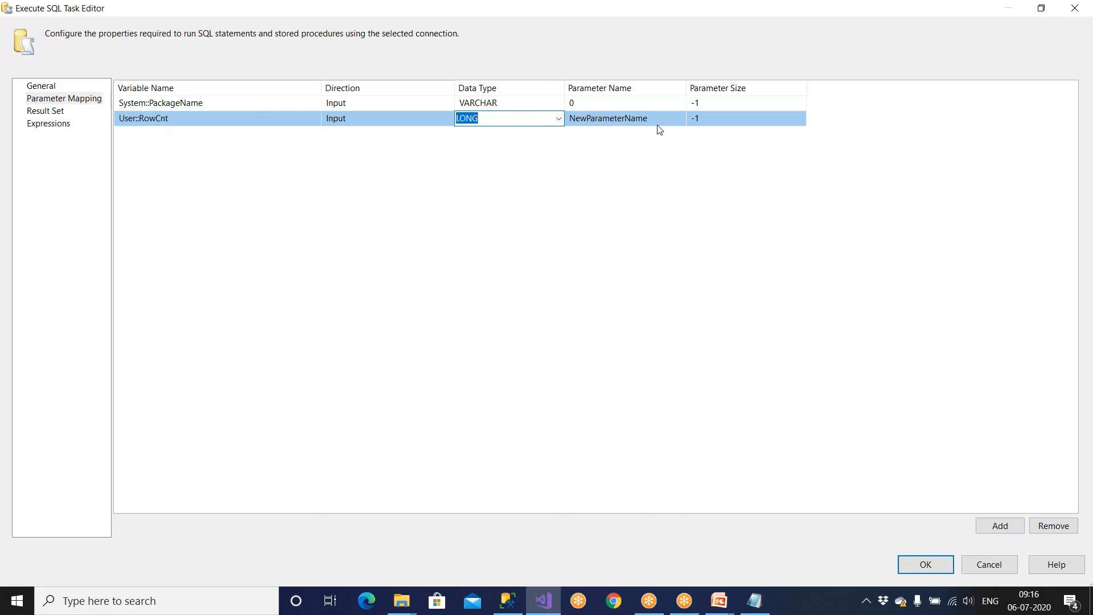
# Step: Set parameter name 1 and size -1, close the editor, and select the OLE DB Destination
pyautogui.click(595, 121)
pyautogui.moveTo(649, 119); pyautogui.dragTo(532, 122)
pyautogui.write('1')
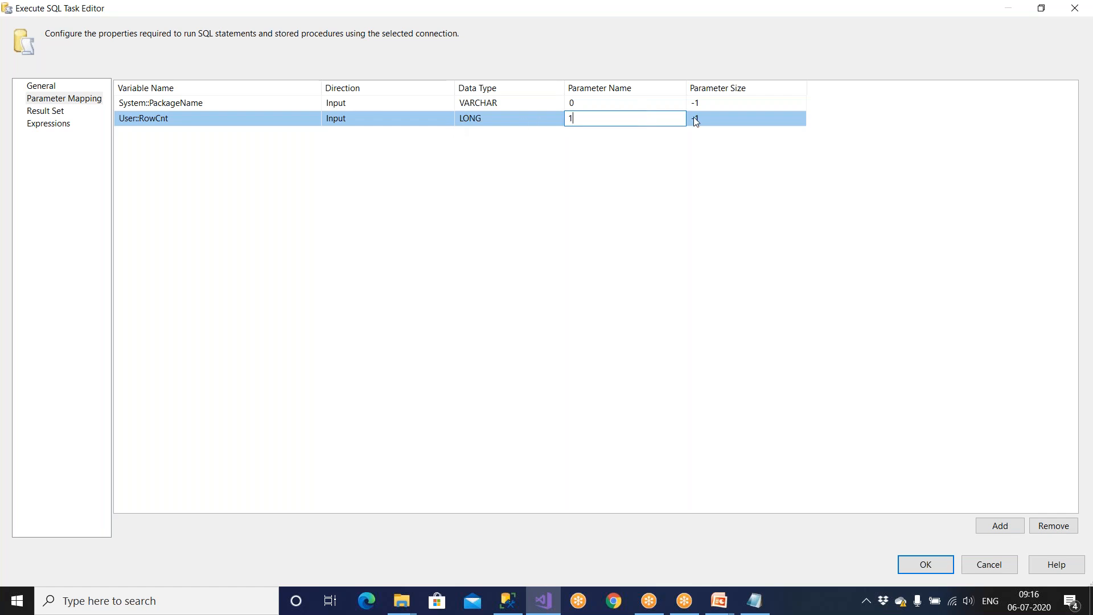
pyautogui.click(724, 123)
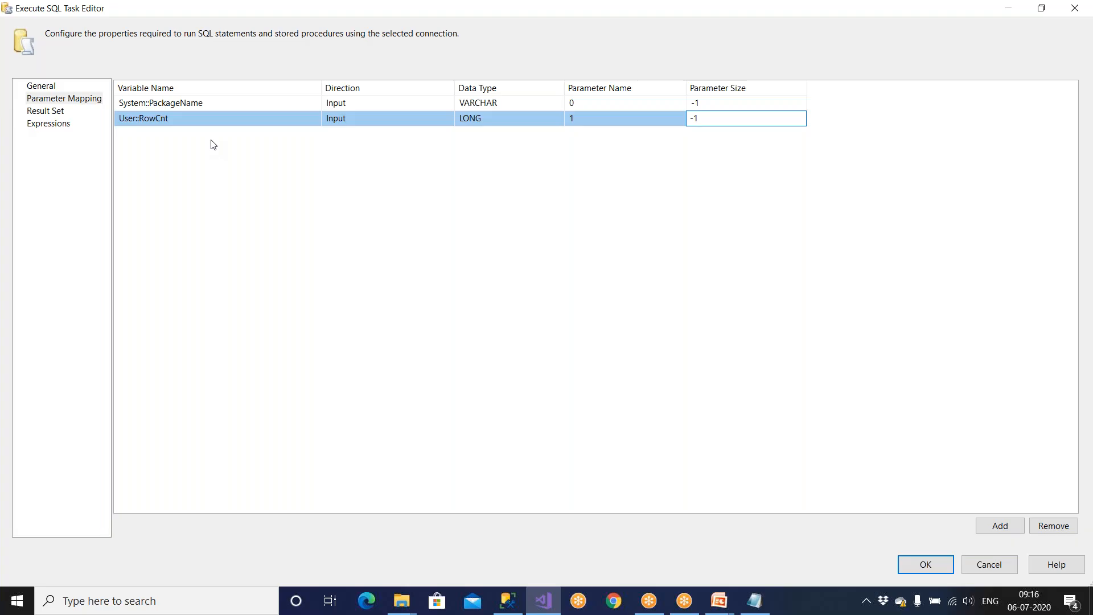
pyautogui.moveTo(703, 118); pyautogui.dragTo(668, 117)
pyautogui.click(723, 120)
pyautogui.moveTo(717, 121); pyautogui.dragTo(689, 119)
pyautogui.click(673, 206)
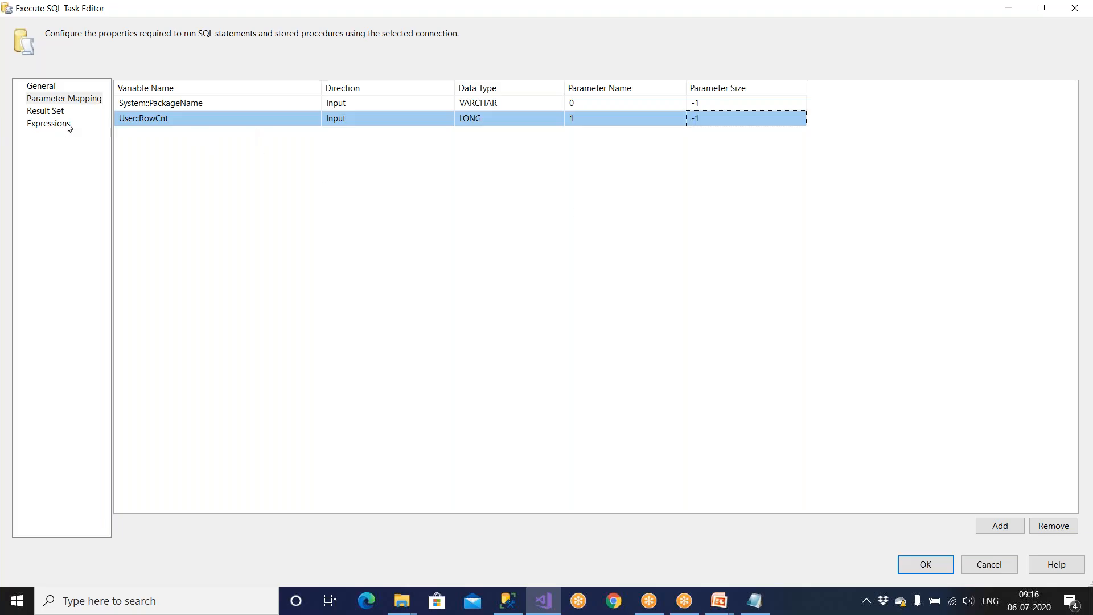
pyautogui.click(912, 563)
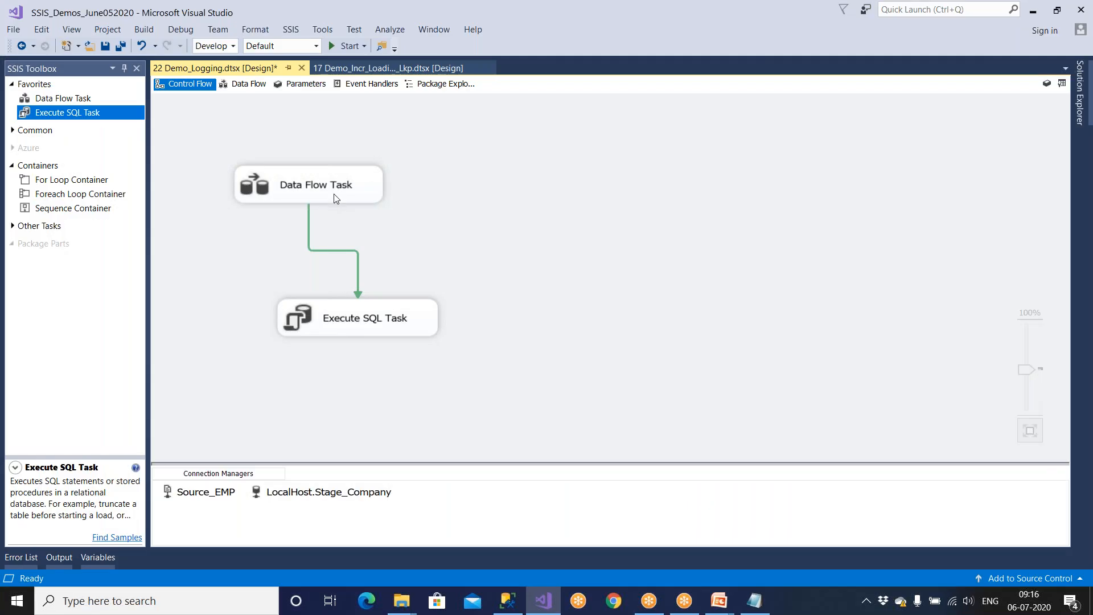
pyautogui.doubleClick(334, 193)
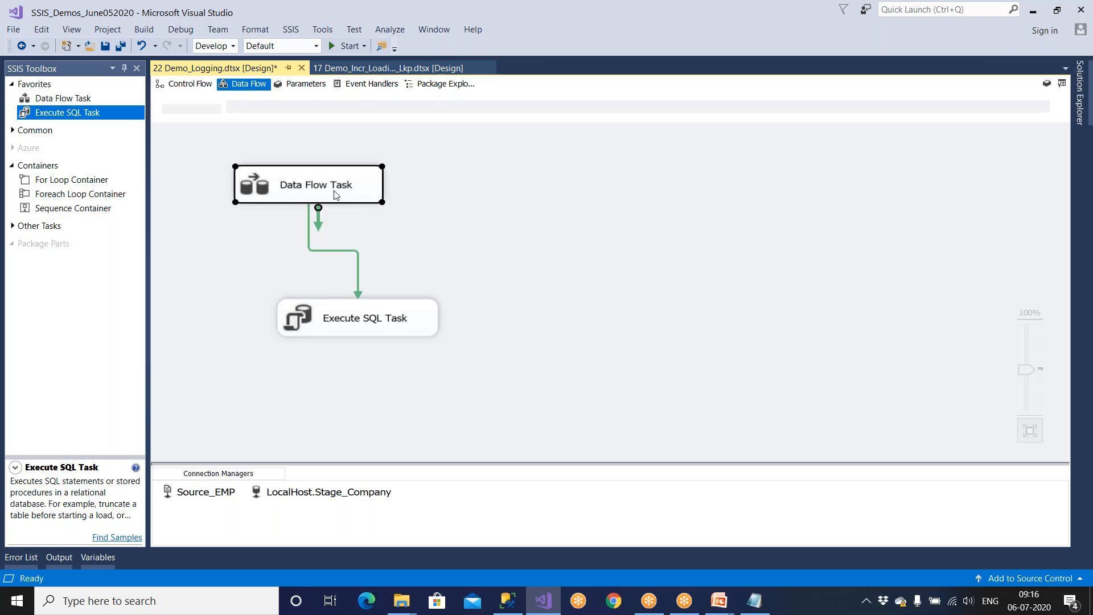
pyautogui.click(557, 403)
# Step: Add blank lines after the first select in the script, undoing a stray pasted insert
pyautogui.click(508, 600)
pyautogui.click(537, 349)
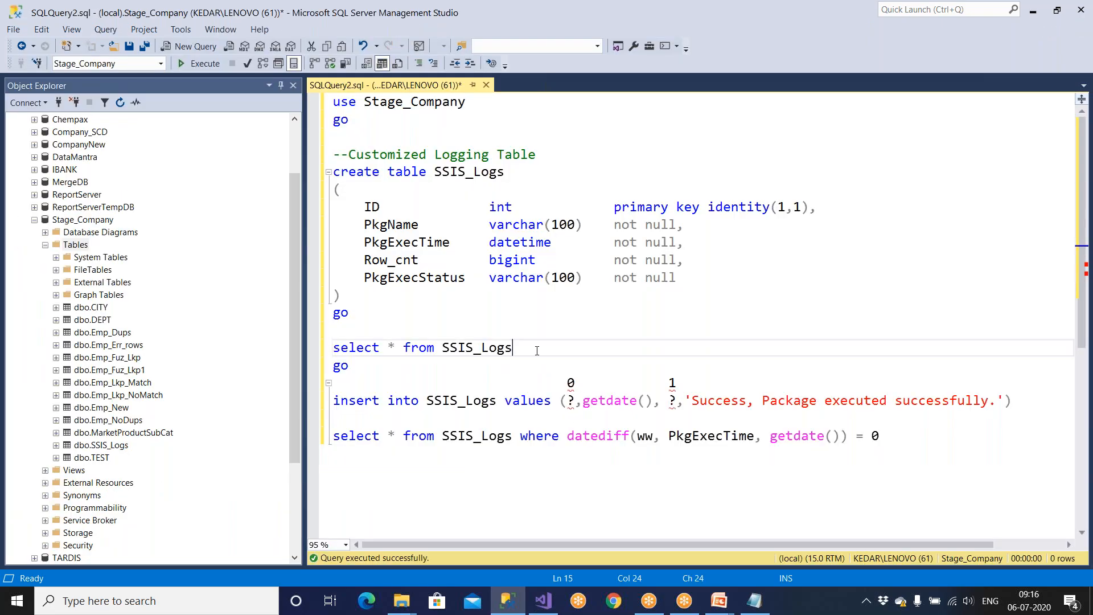
pyautogui.press('Down')
pyautogui.press('Down')
pyautogui.press('Return')
pyautogui.press('Return')
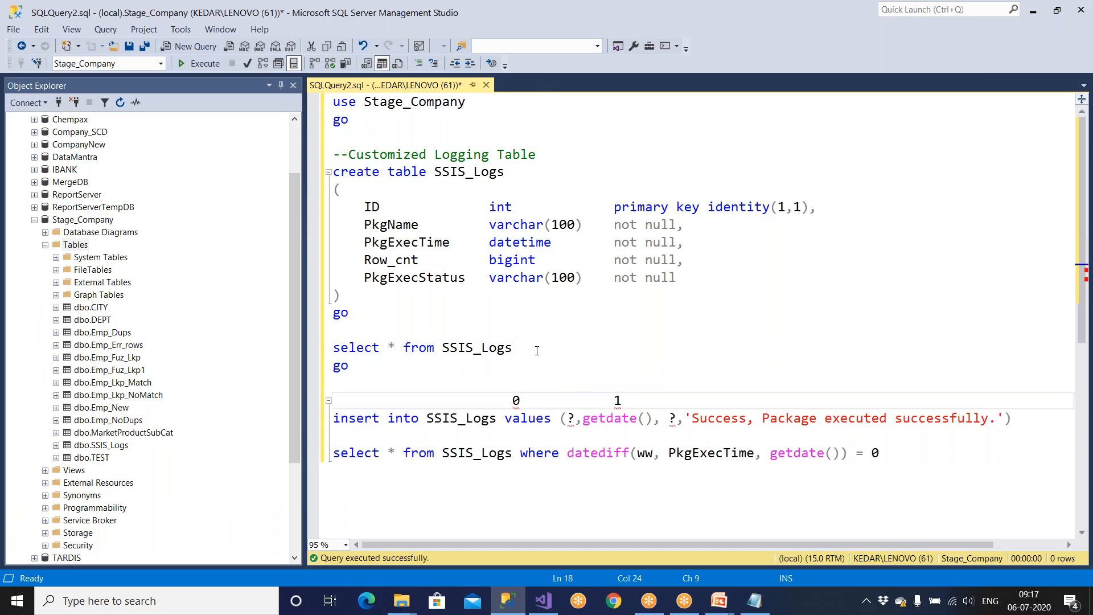
pyautogui.write("insert into SSIS_Logs values (?,getdate(), ?,'Success, Package executed successfully.')")
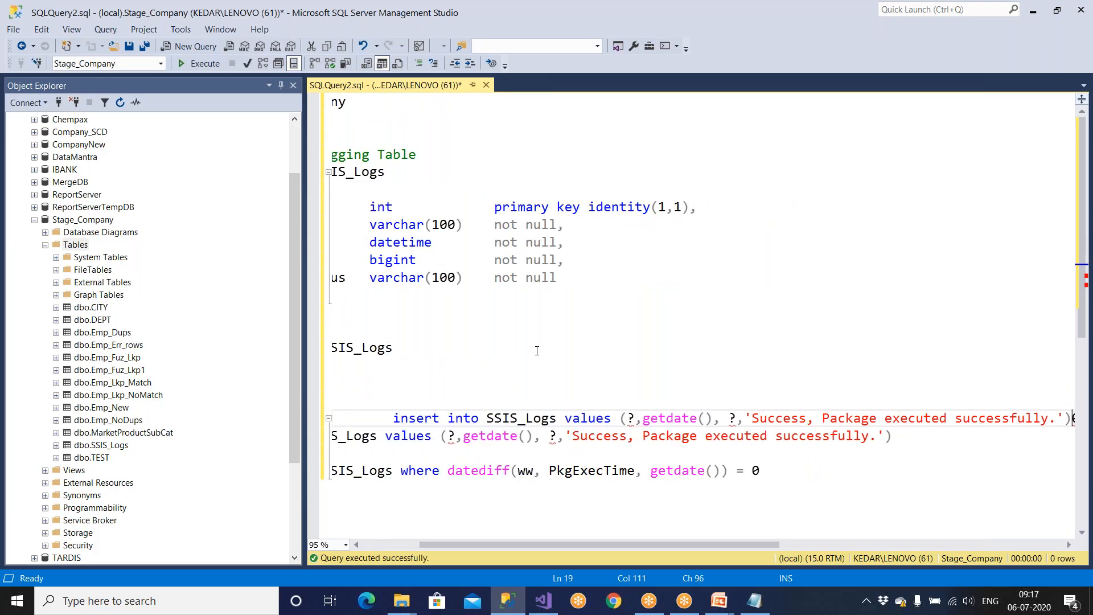
pyautogui.hotkey('ctrl', 'z')
pyautogui.hotkey('ctrl', 'z')
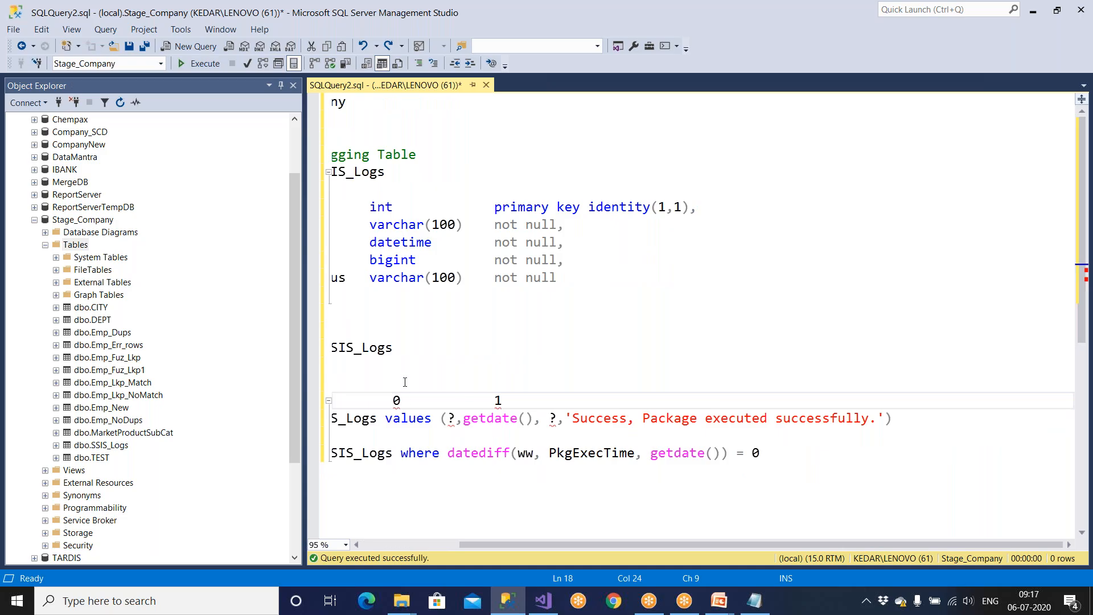
# Step: Tidy the blank lines and start a new 'select * from' line at the script's end
pyautogui.click(375, 545)
pyautogui.click(379, 380)
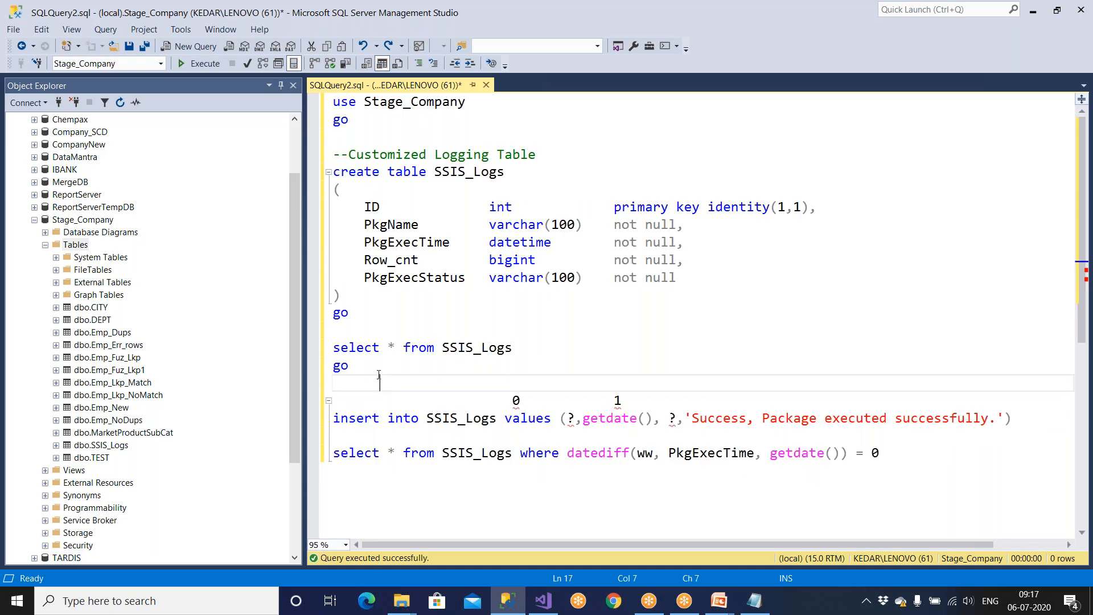
pyautogui.press('Return')
pyautogui.press('BackSpace')
pyautogui.press('BackSpace')
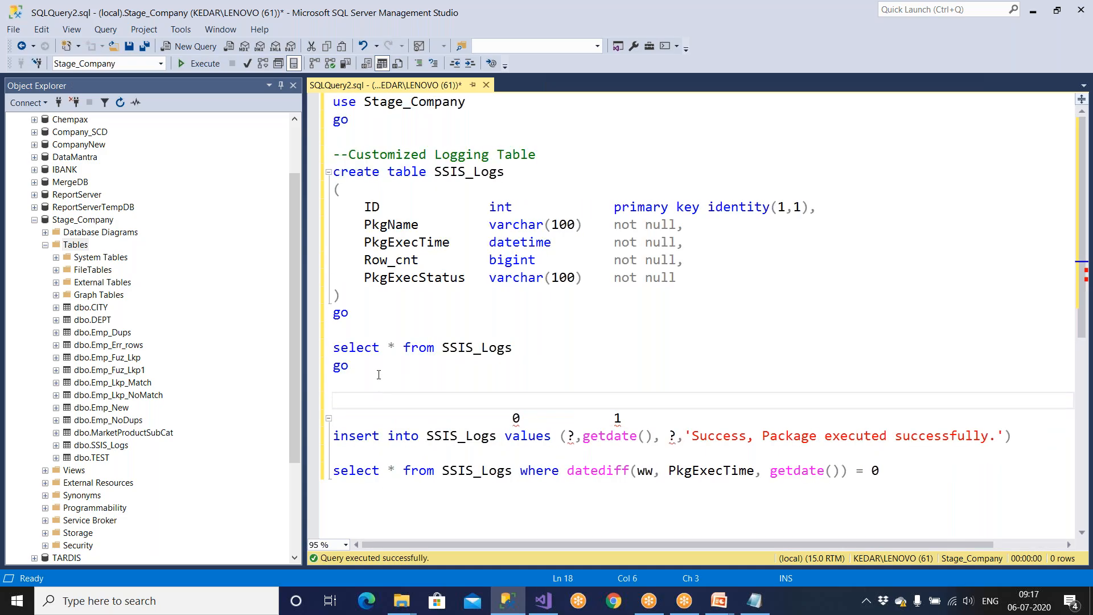
pyautogui.press('BackSpace')
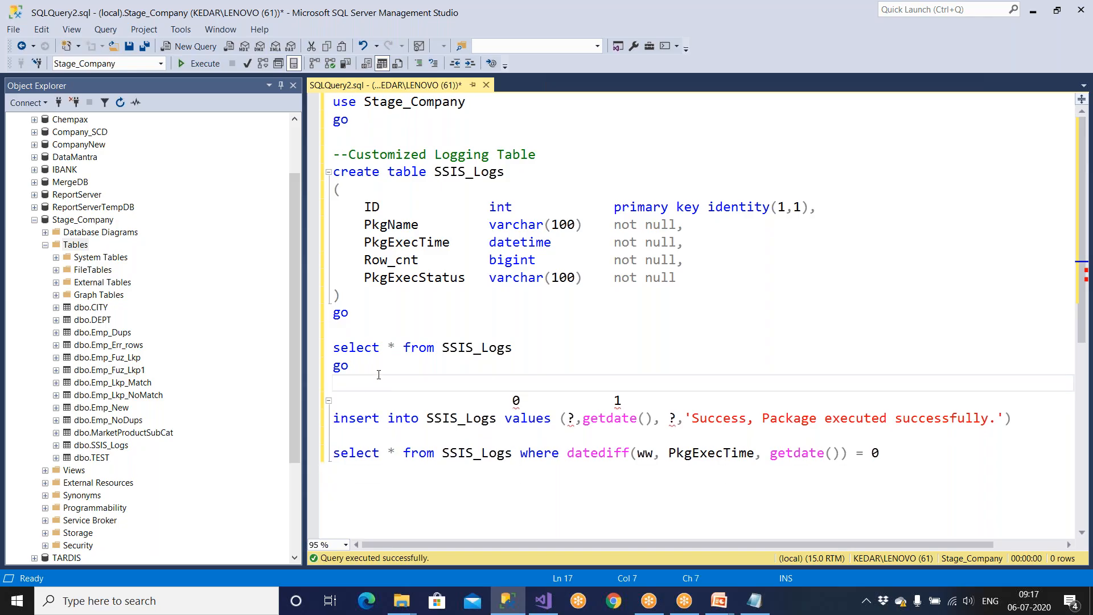
pyautogui.hotkey('shift', 'Up')
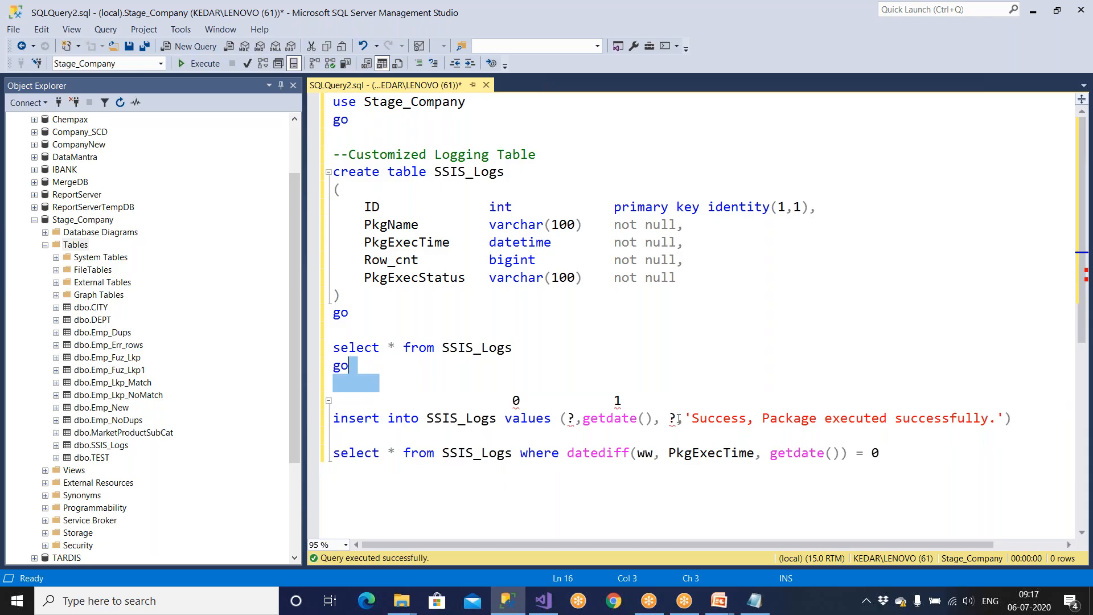
pyautogui.click(900, 467)
pyautogui.press('Return')
pyautogui.press('Return')
pyautogui.press('Return')
pyautogui.write('s')
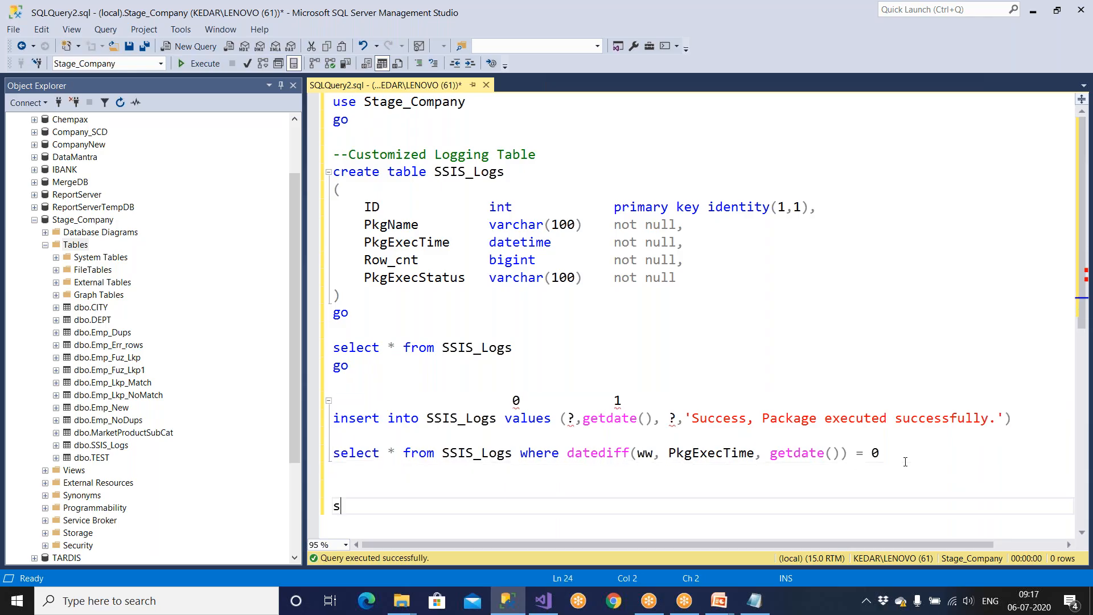
pyautogui.write('elect * from')
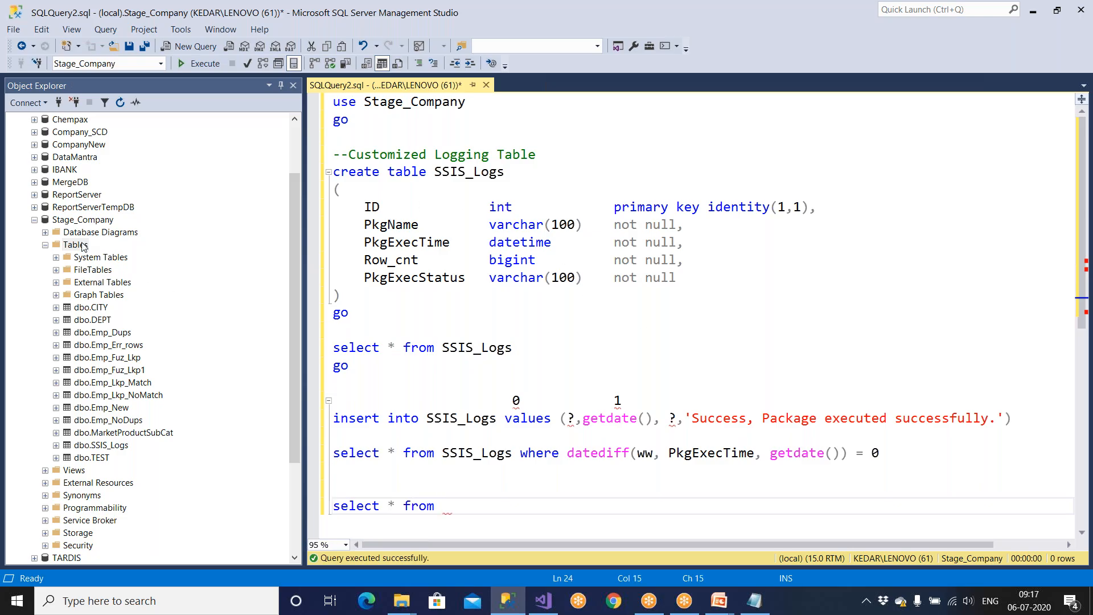
# Step: Complete the query with dbo.Emp_New_Dest, run it and the empty SSIS_Logs check, then save the package
pyautogui.click(83, 246)
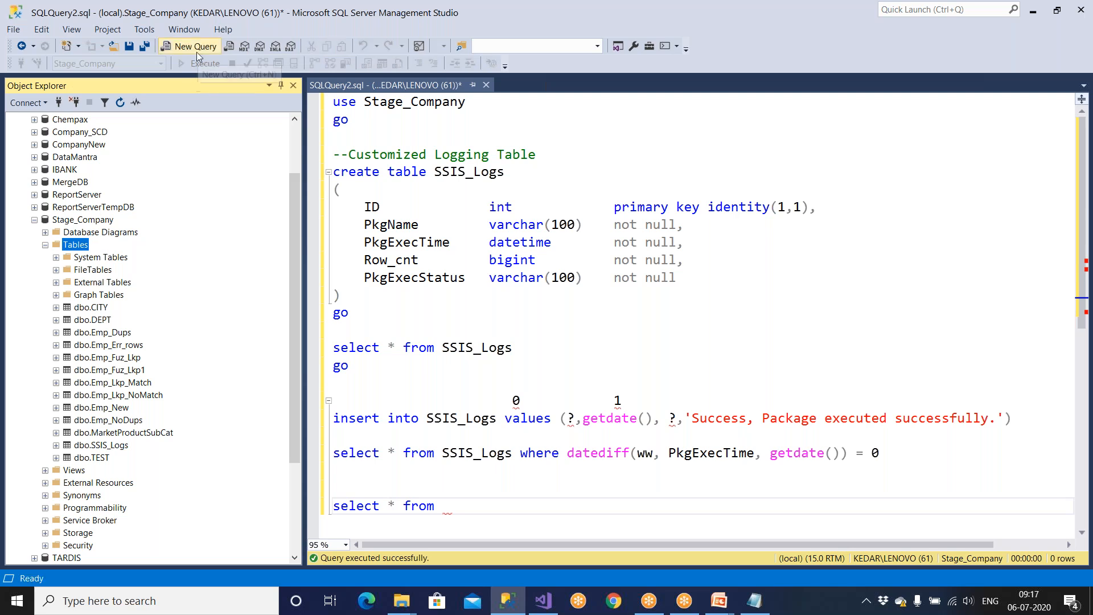
pyautogui.click(121, 103)
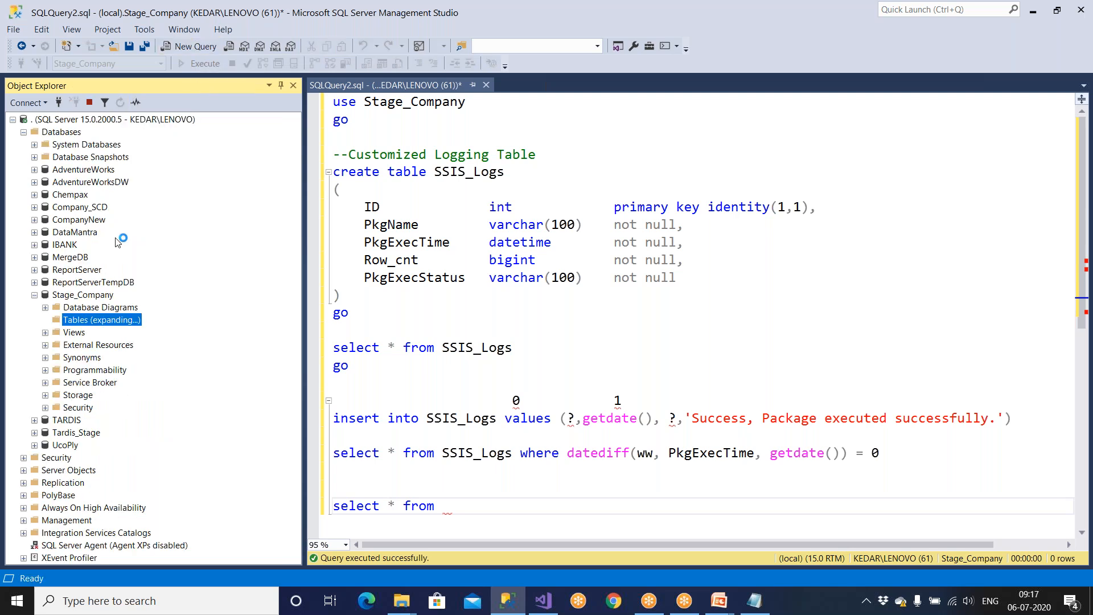
pyautogui.scroll(-2, 114, 272)
pyautogui.moveTo(129, 421); pyautogui.dragTo(444, 505)
pyautogui.moveTo(598, 505); pyautogui.dragTo(287, 501)
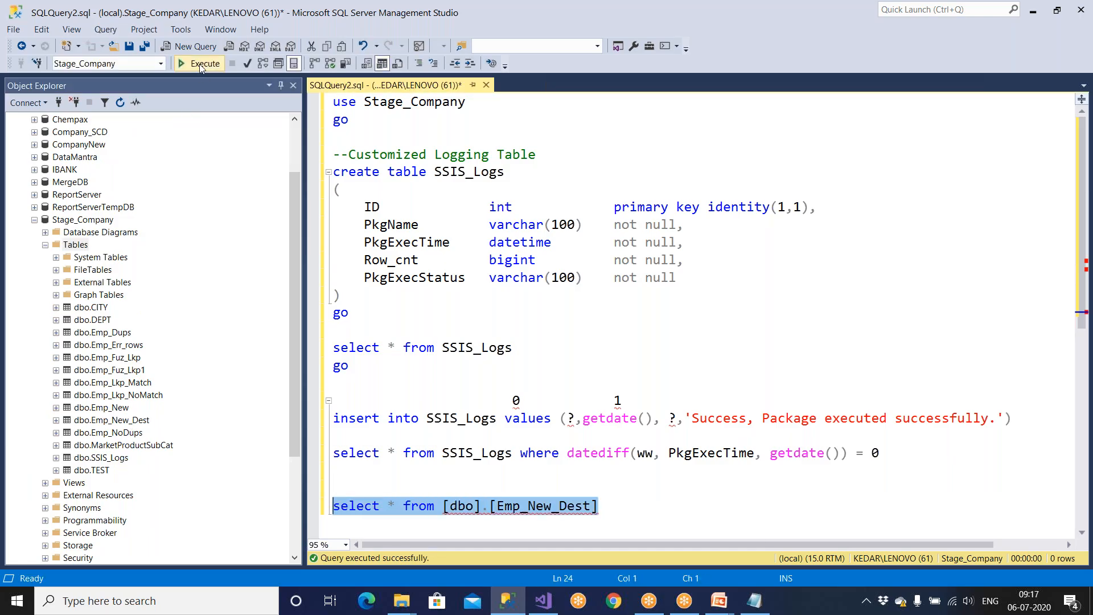
pyautogui.click(200, 65)
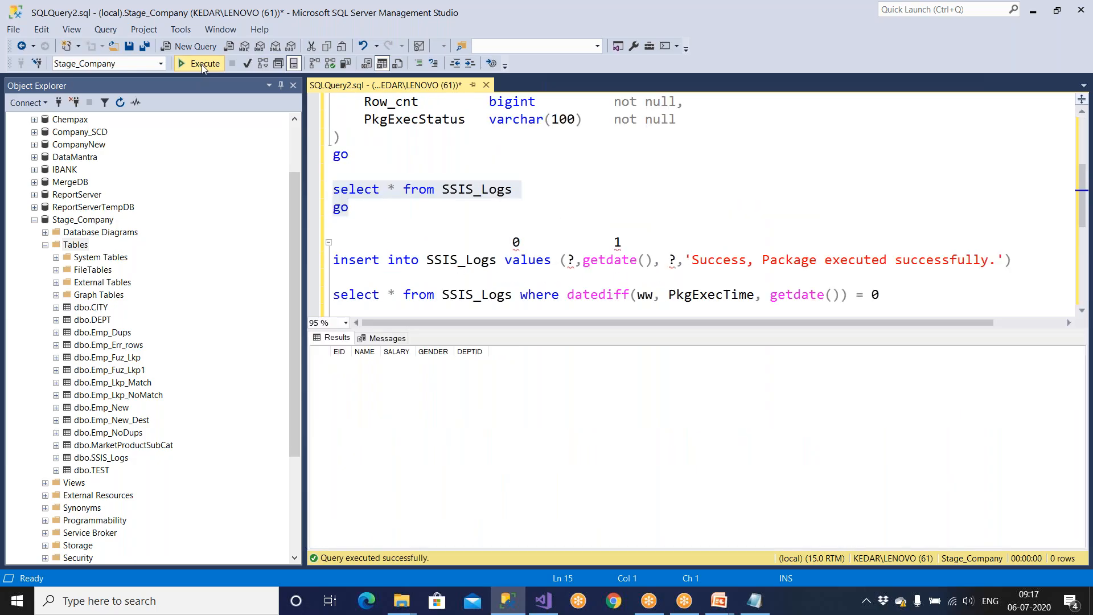
pyautogui.click(201, 64)
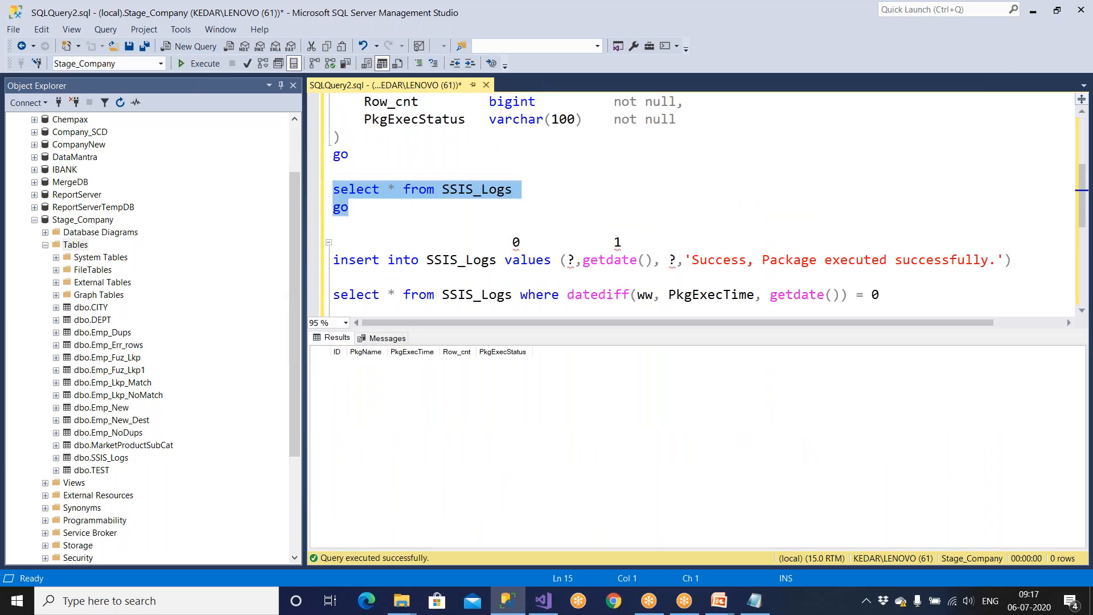
pyautogui.click(544, 601)
pyautogui.click(104, 46)
# Step: Close all other packages, run 22 Demo_Logging with 20 rows flowing, and stop debugging
pyautogui.rightClick(246, 68)
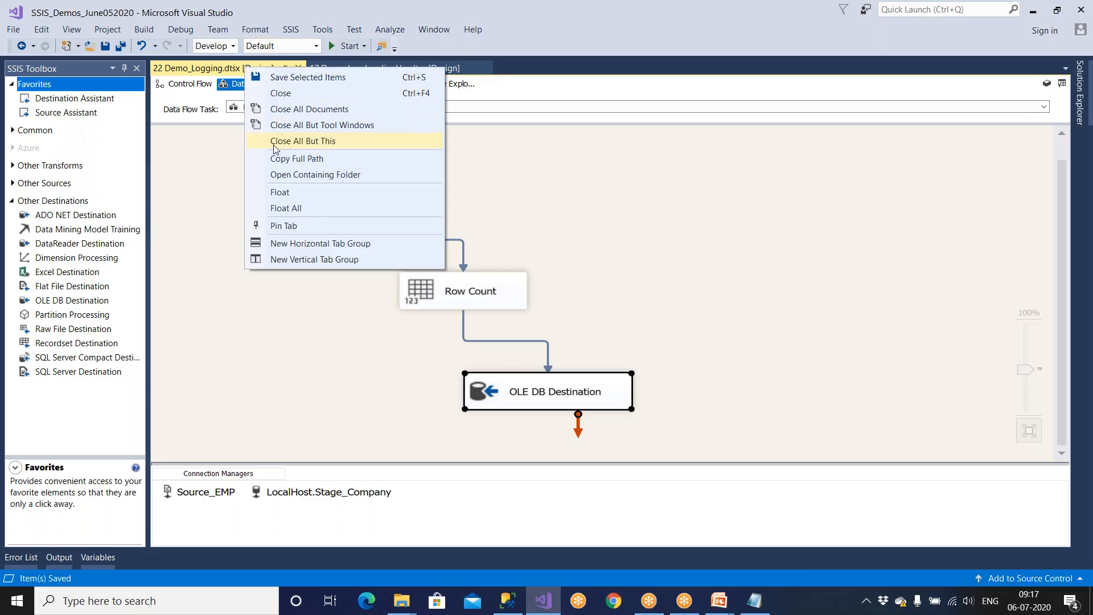
pyautogui.click(274, 147)
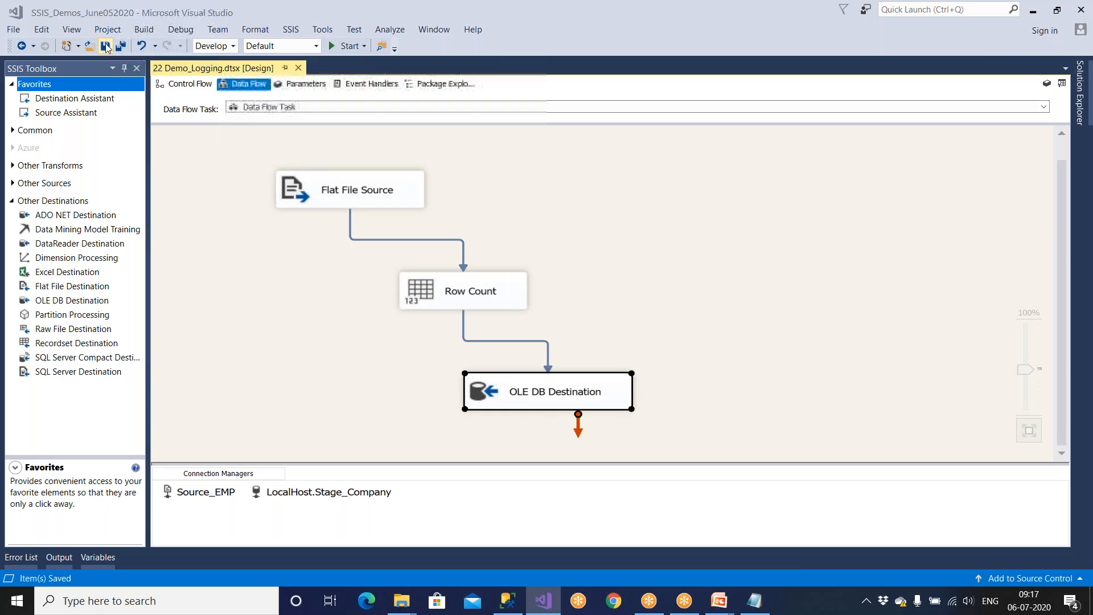
pyautogui.click(339, 48)
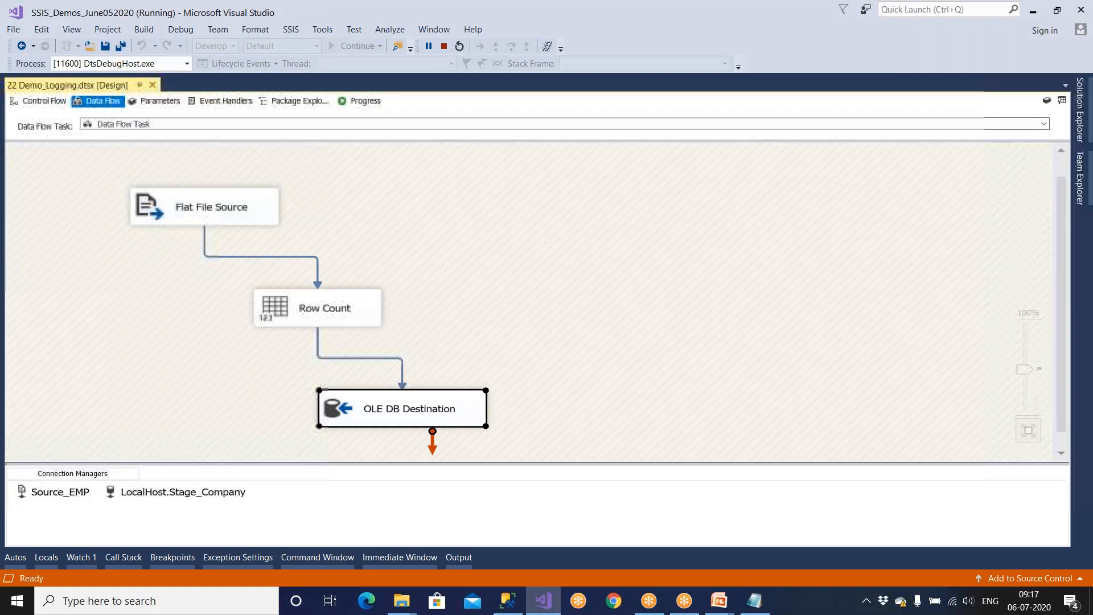
pyautogui.click(27, 105)
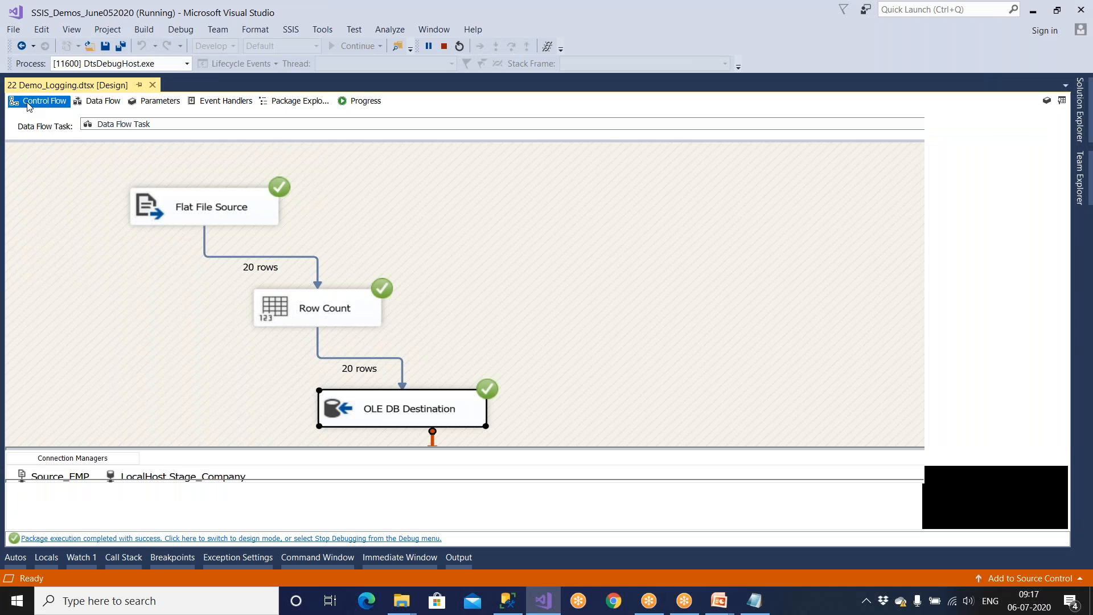
pyautogui.click(230, 335)
pyautogui.click(245, 539)
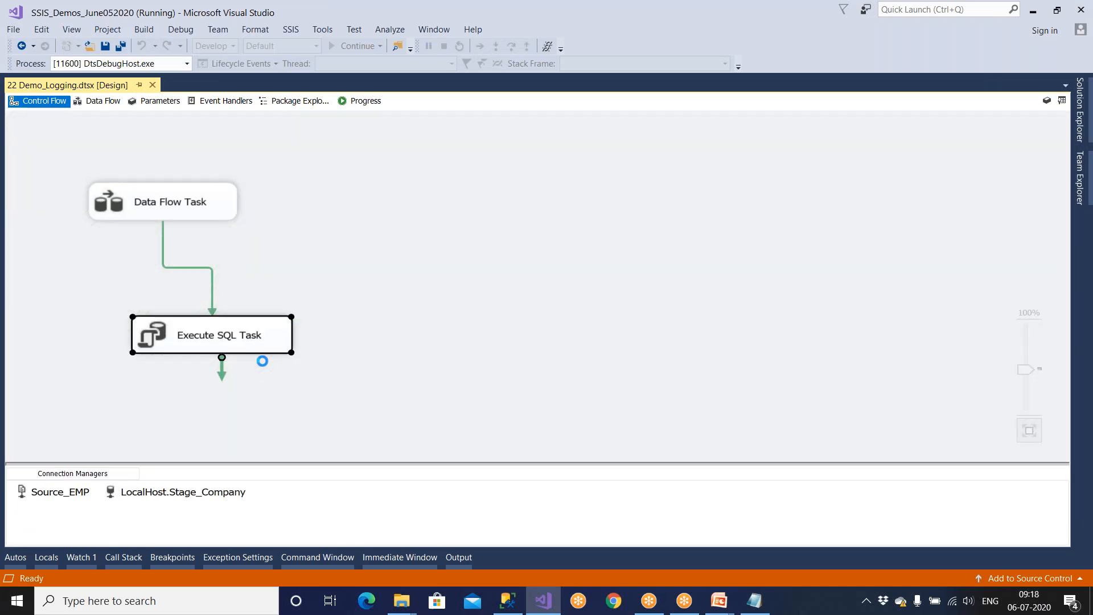
pyautogui.click(370, 324)
# Step: Rename the Execute SQL Task to Logging
pyautogui.rightClick(370, 324)
pyautogui.click(402, 388)
pyautogui.click(373, 325)
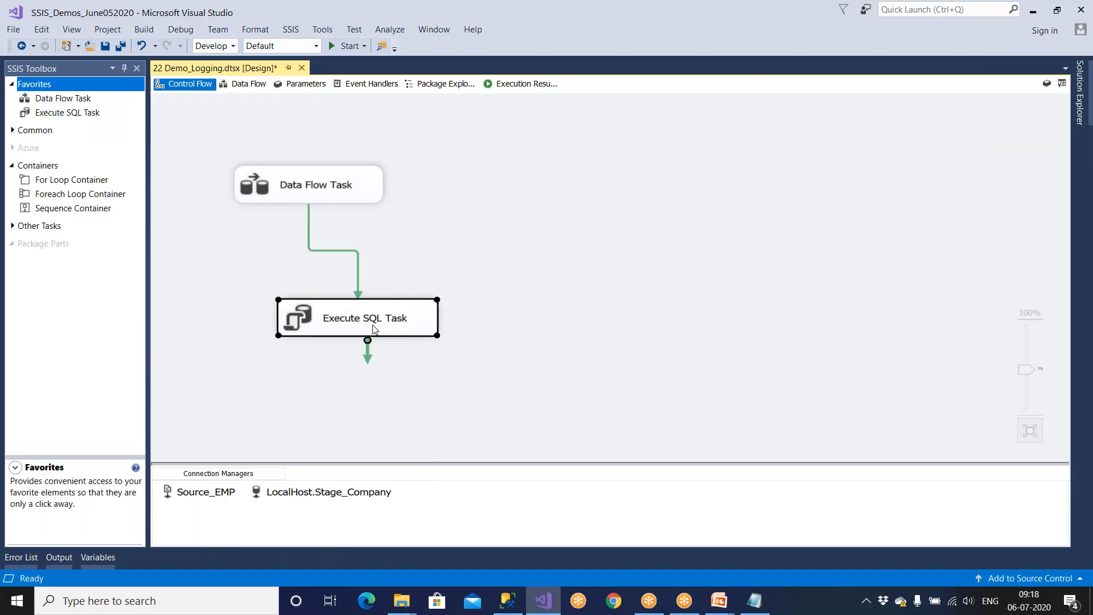
pyautogui.click(373, 329)
pyautogui.write('Logging')
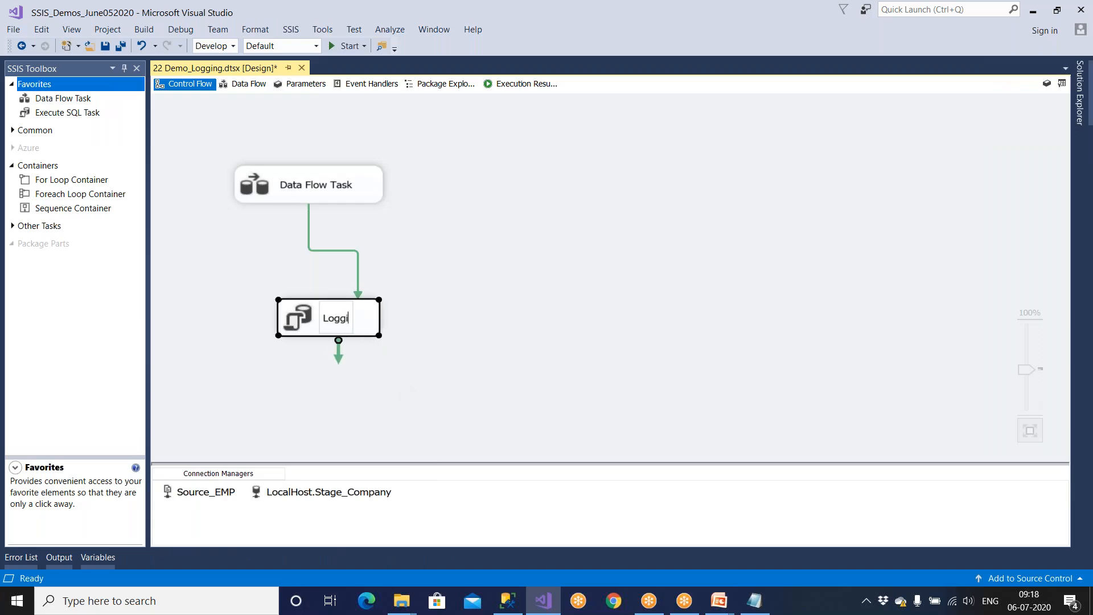
pyautogui.click(461, 306)
# Step: Rename the Data Flow Task to 'DF - Loading' and save the package
pyautogui.click(359, 196)
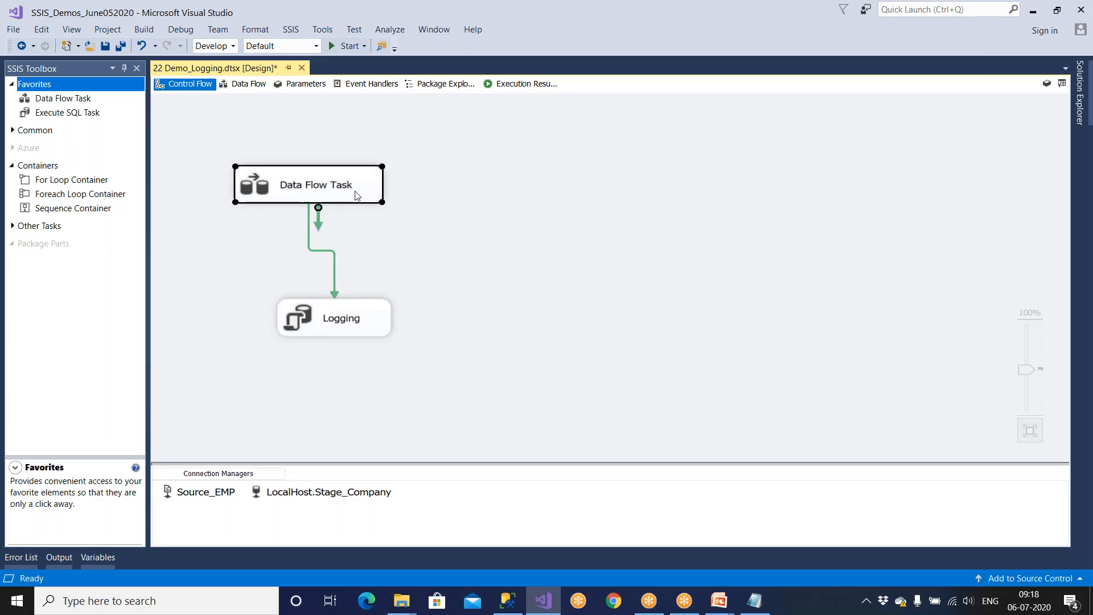
pyautogui.click(321, 192)
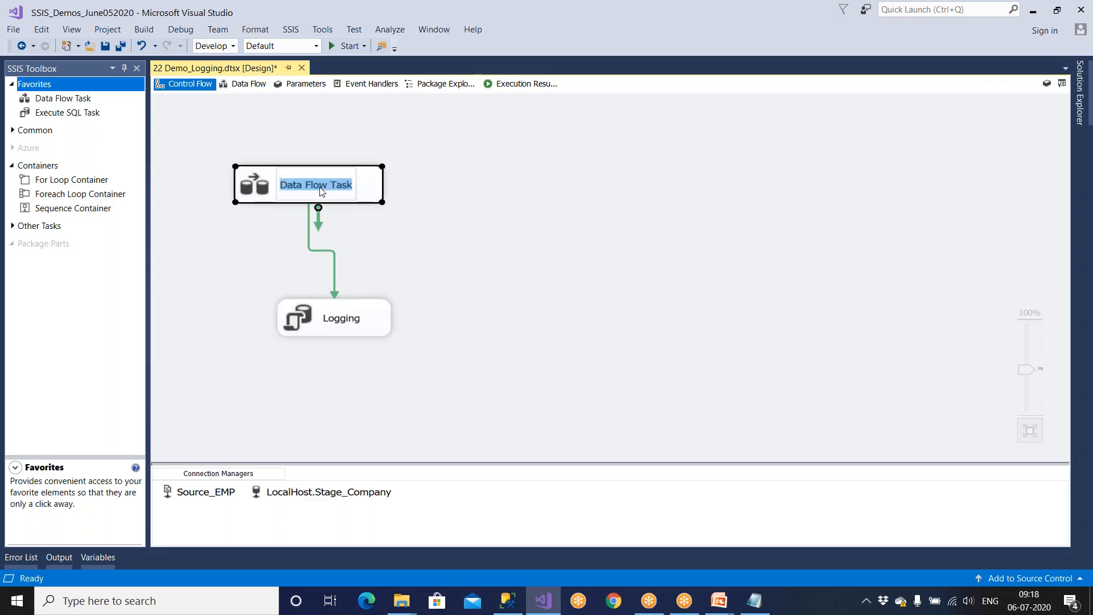
pyautogui.write('DF -  Loading')
pyautogui.click(412, 217)
pyautogui.hotkey('ctrl', 's')
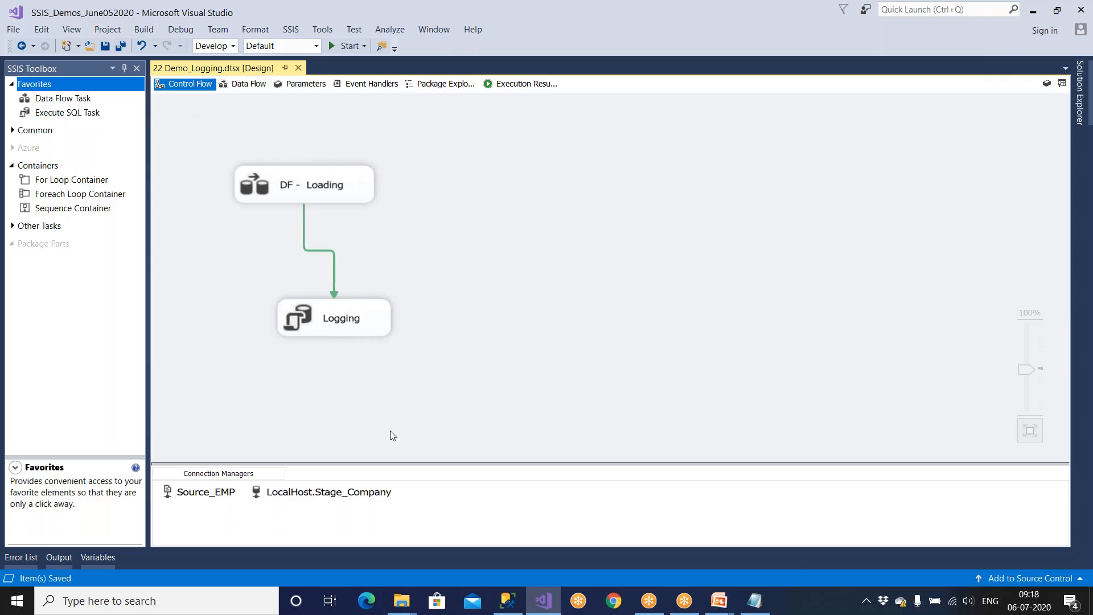
pyautogui.click(508, 600)
# Step: Run the SSIS_Logs query, check its status, row count 20 and time, and copy the package name
pyautogui.press('F5')
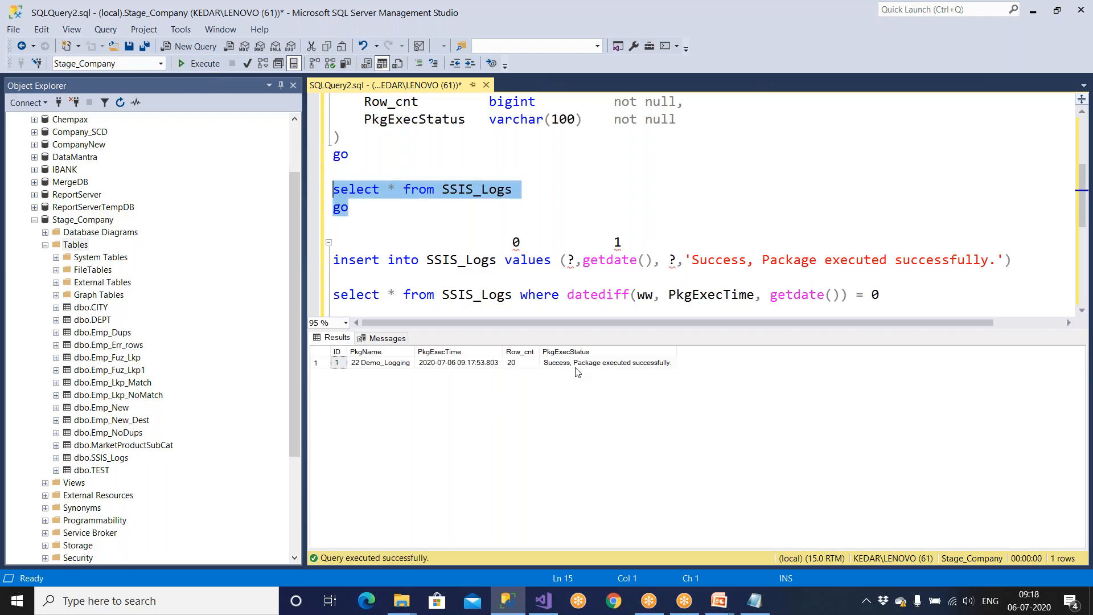
pyautogui.click(575, 368)
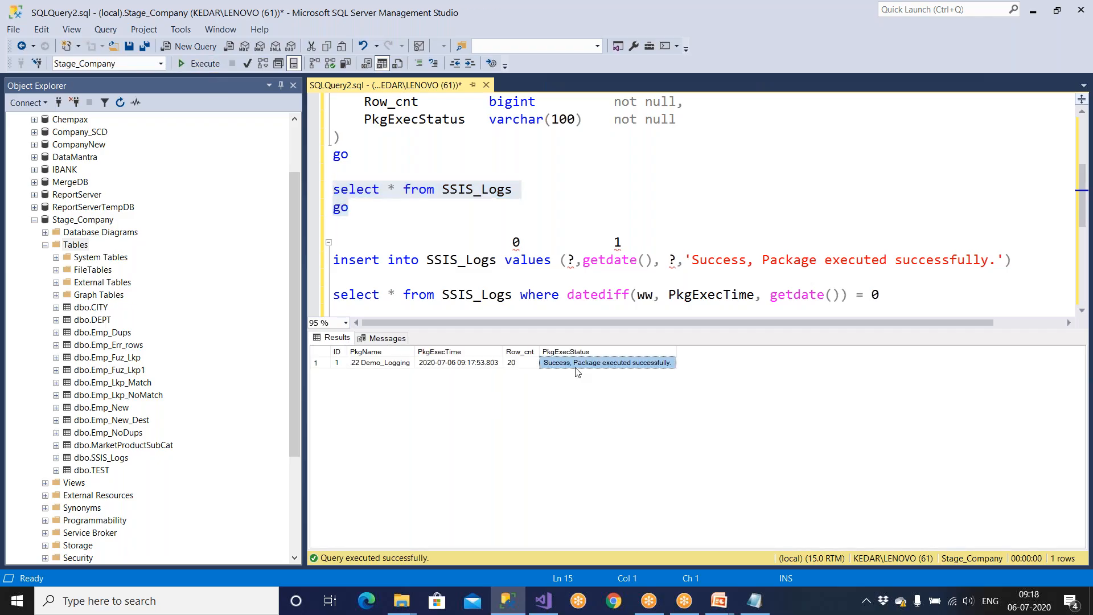
pyautogui.click(521, 367)
pyautogui.click(485, 367)
pyautogui.click(396, 367)
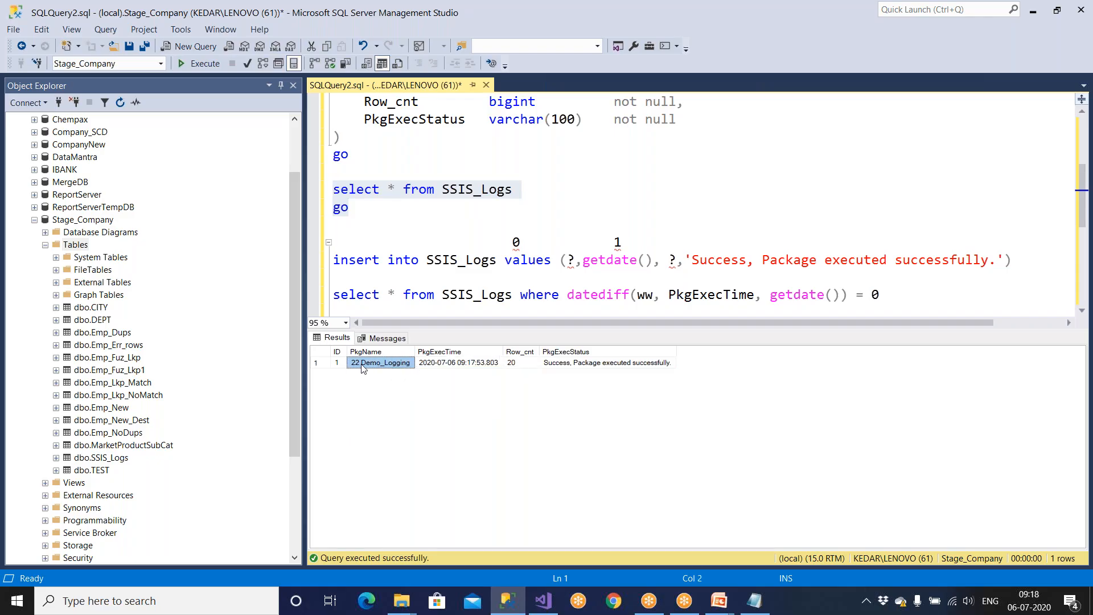
pyautogui.rightClick(362, 368)
pyautogui.click(376, 374)
# Step: Paste '22 Demo_Logging' on a new line below the SSIS_Logs query
pyautogui.click(366, 224)
pyautogui.press('Return')
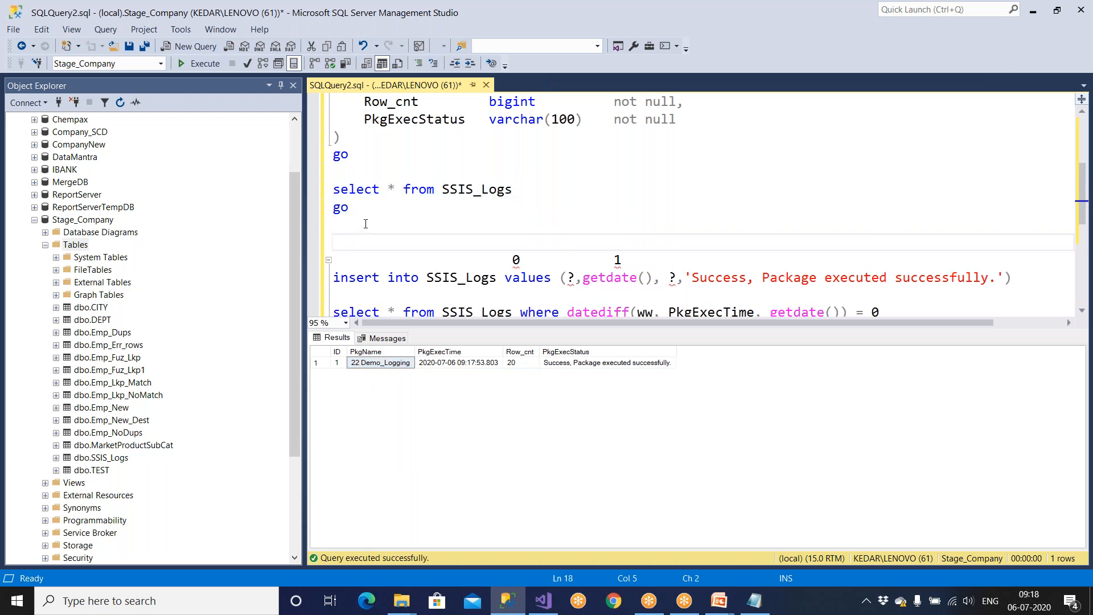
pyautogui.press('Return')
pyautogui.write('22 Demo_Logging')
pyautogui.doubleClick(365, 260)
pyautogui.moveTo(365, 260); pyautogui.dragTo(483, 260)
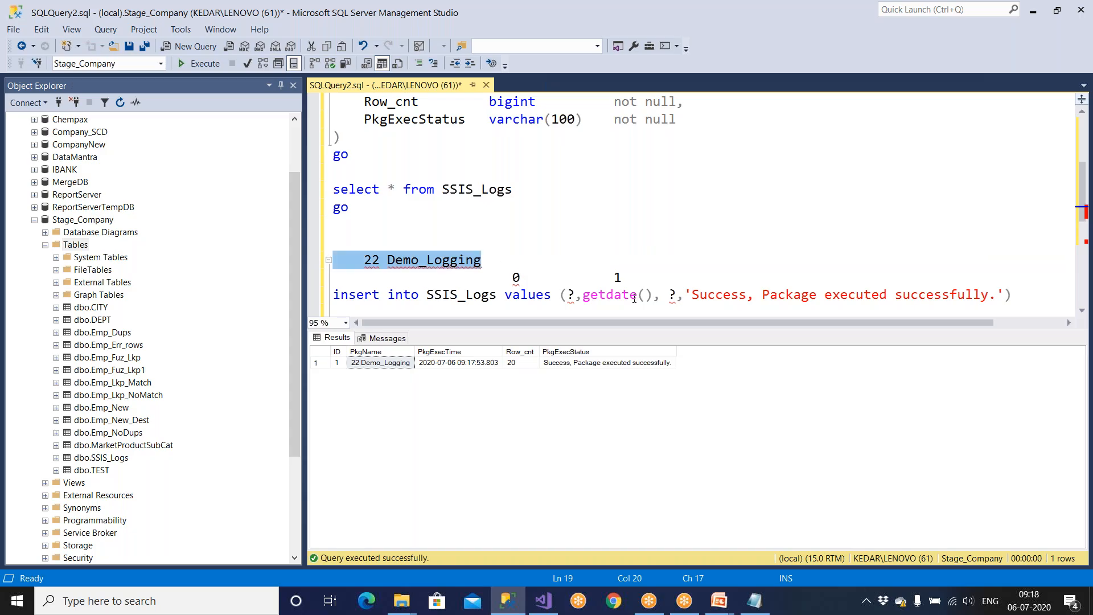
# Step: Check the project's package list, then review the logged time, row count and status again
pyautogui.click(545, 601)
pyautogui.click(1076, 88)
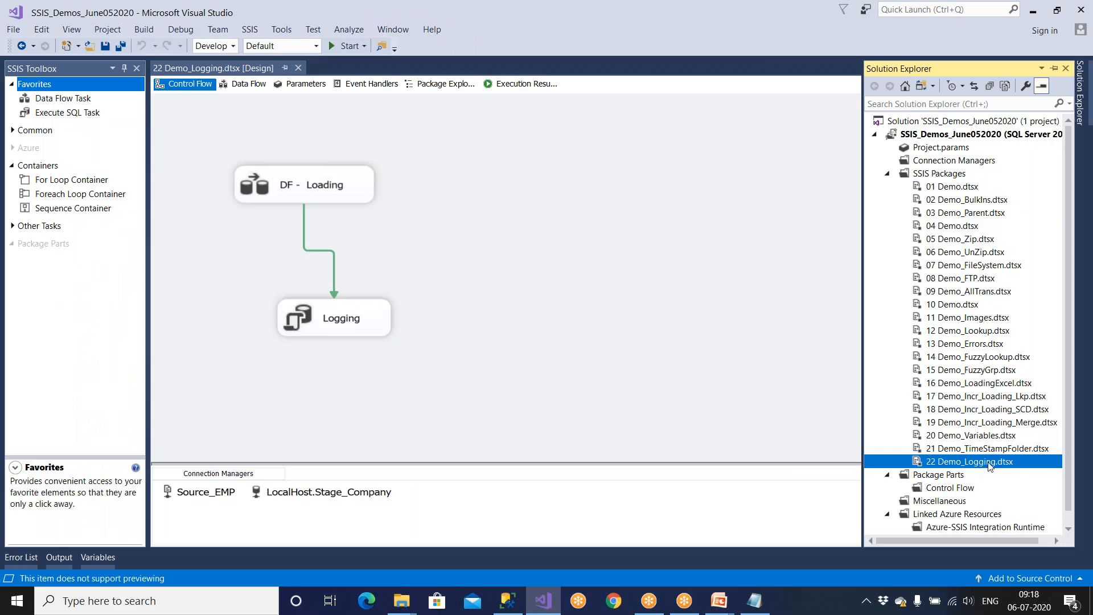
pyautogui.hotkey('alt', 'Tab')
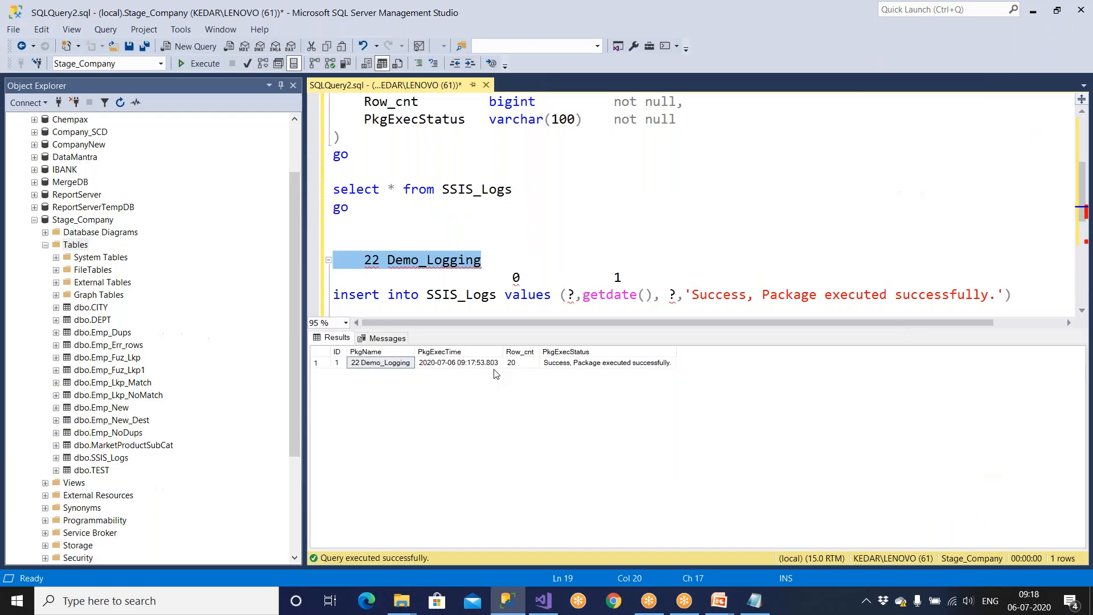
pyautogui.click(477, 364)
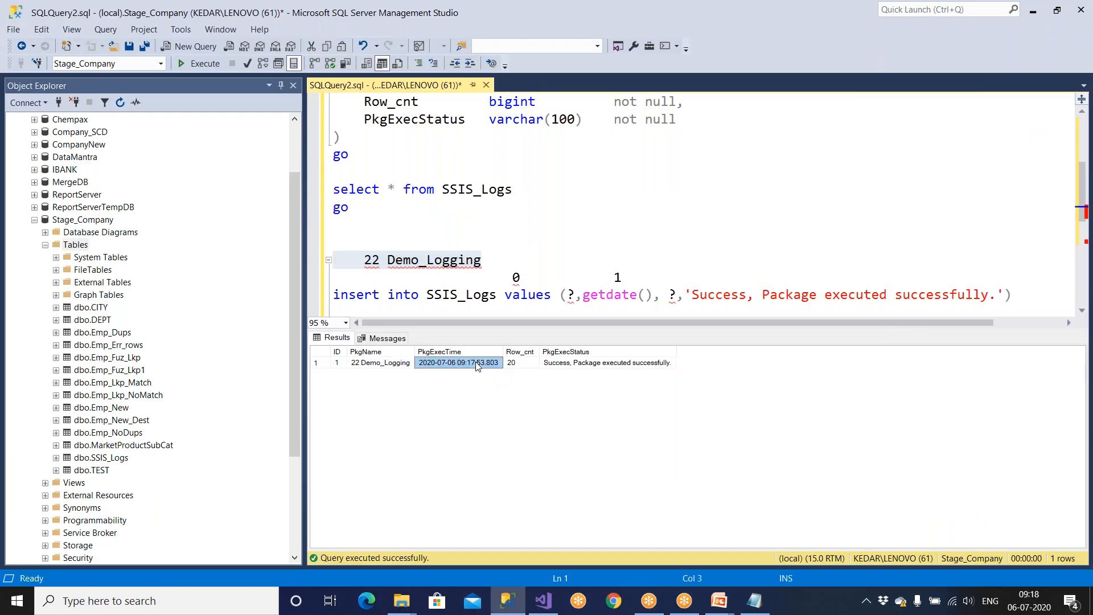
pyautogui.click(528, 365)
pyautogui.click(586, 368)
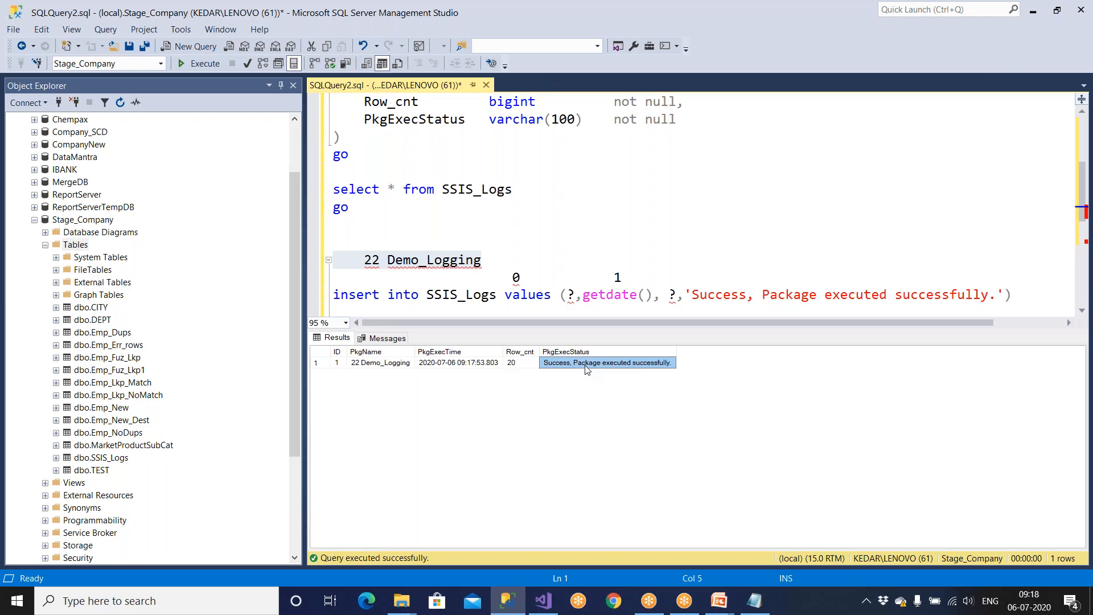
pyautogui.hotkey('ctrl', 'r')
pyautogui.scroll(-3, 569, 285)
# Step: Run the Emp_New_Dest select and browse the 20 employee rows in the results
pyautogui.moveTo(600, 224); pyautogui.dragTo(247, 224)
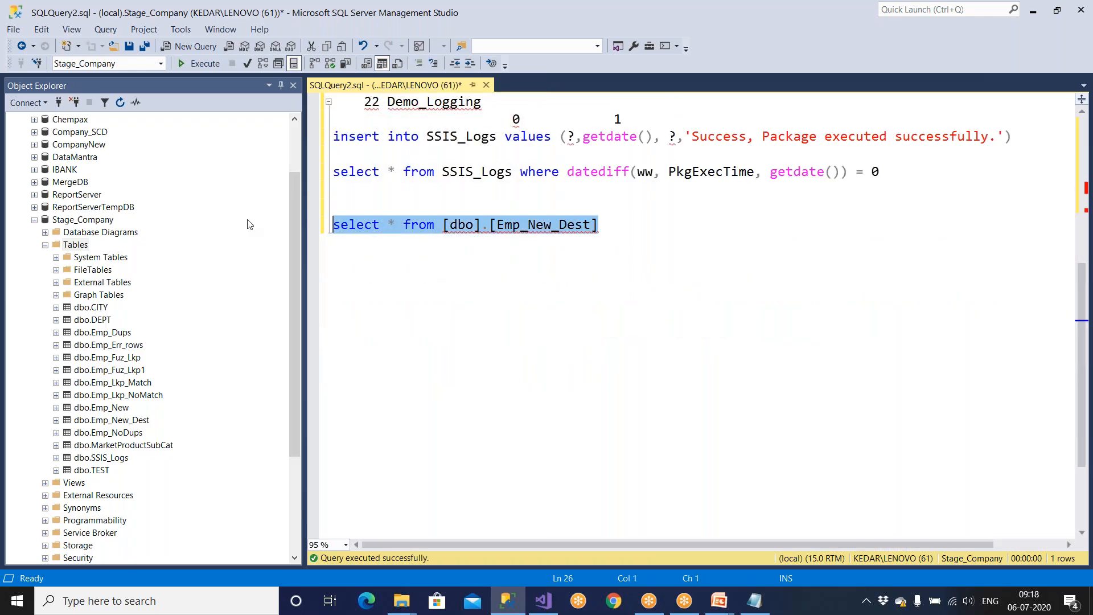
pyautogui.click(204, 62)
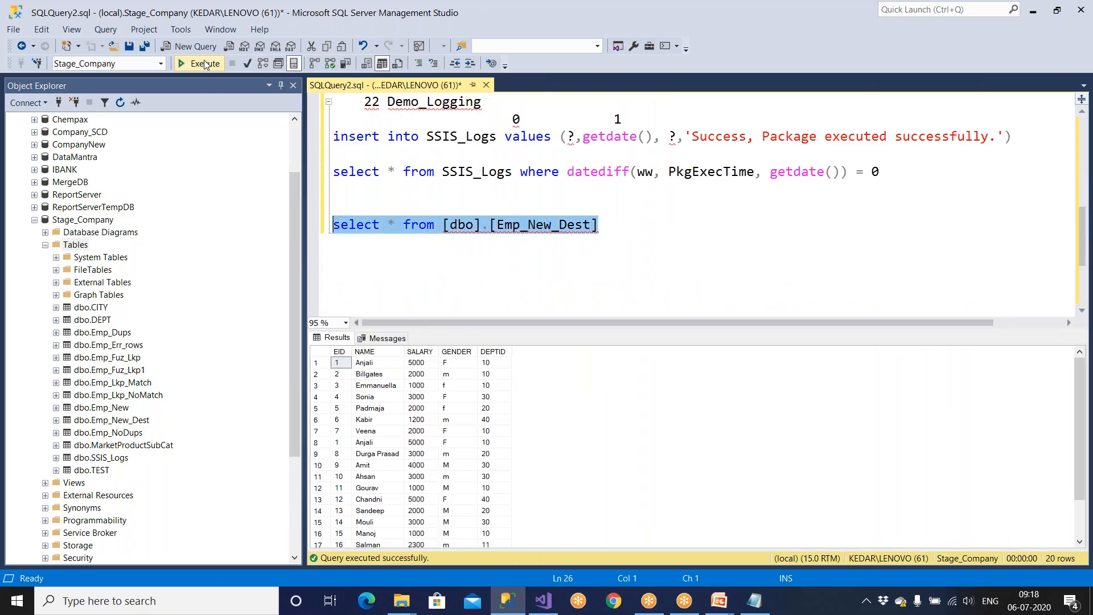
pyautogui.click(396, 409)
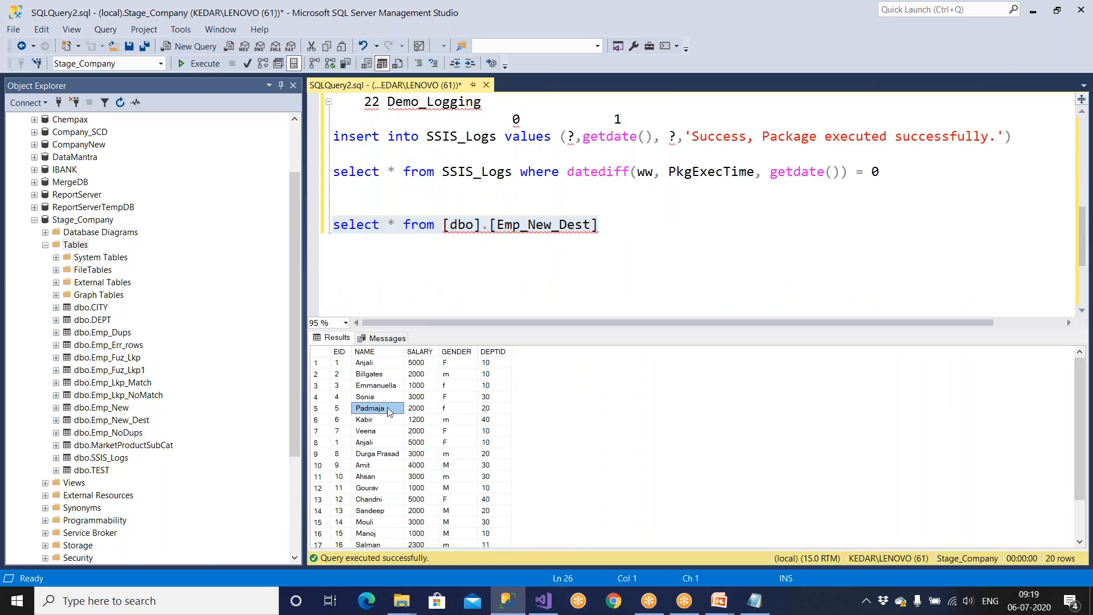
pyautogui.scroll(-2, 393, 413)
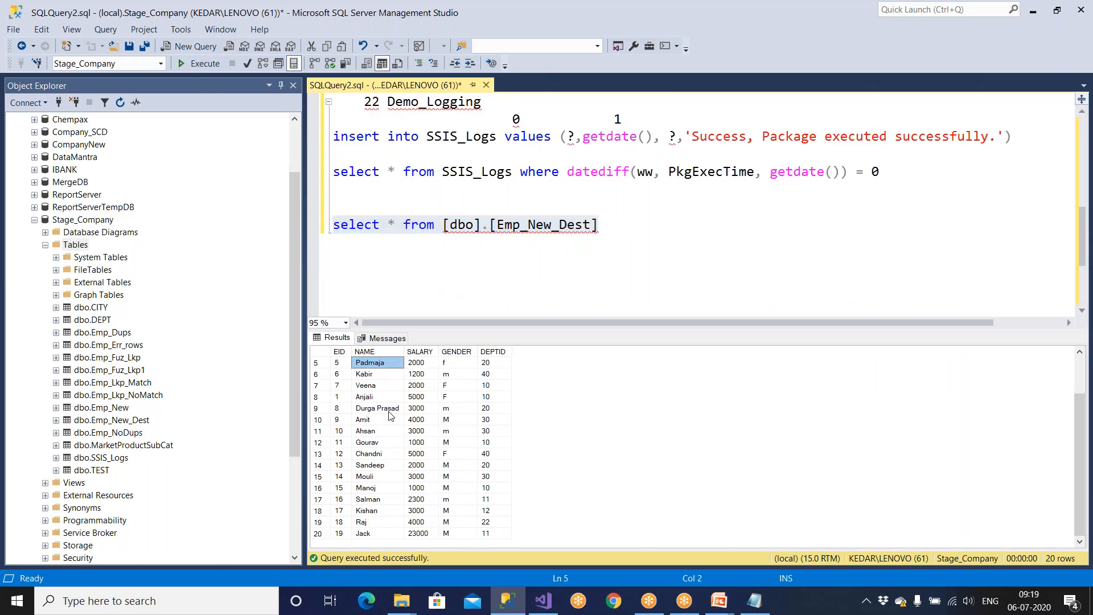
pyautogui.click(322, 536)
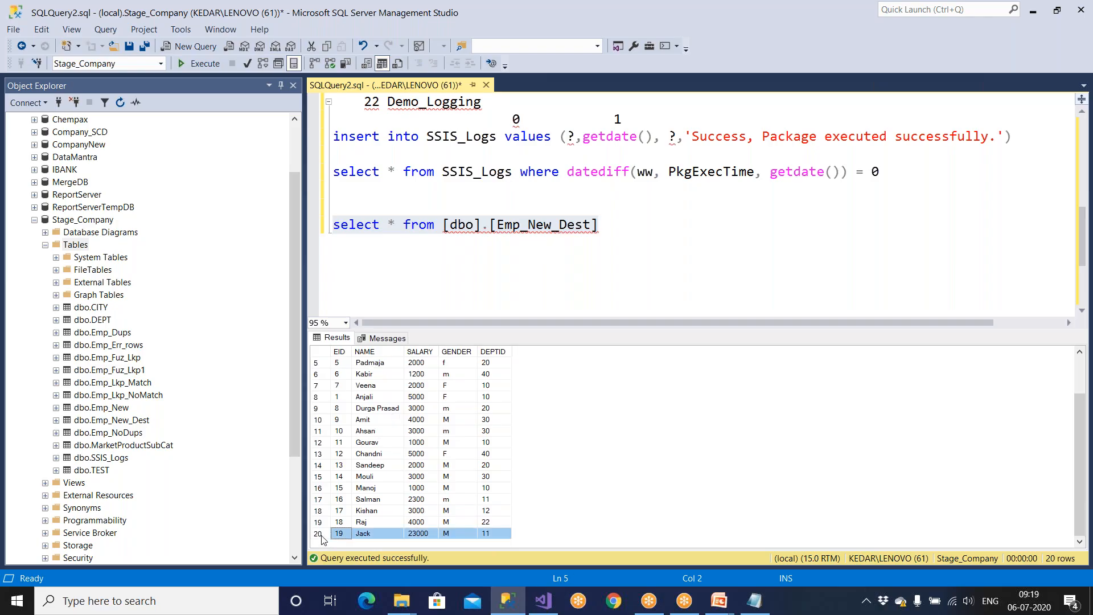
pyautogui.click(344, 396)
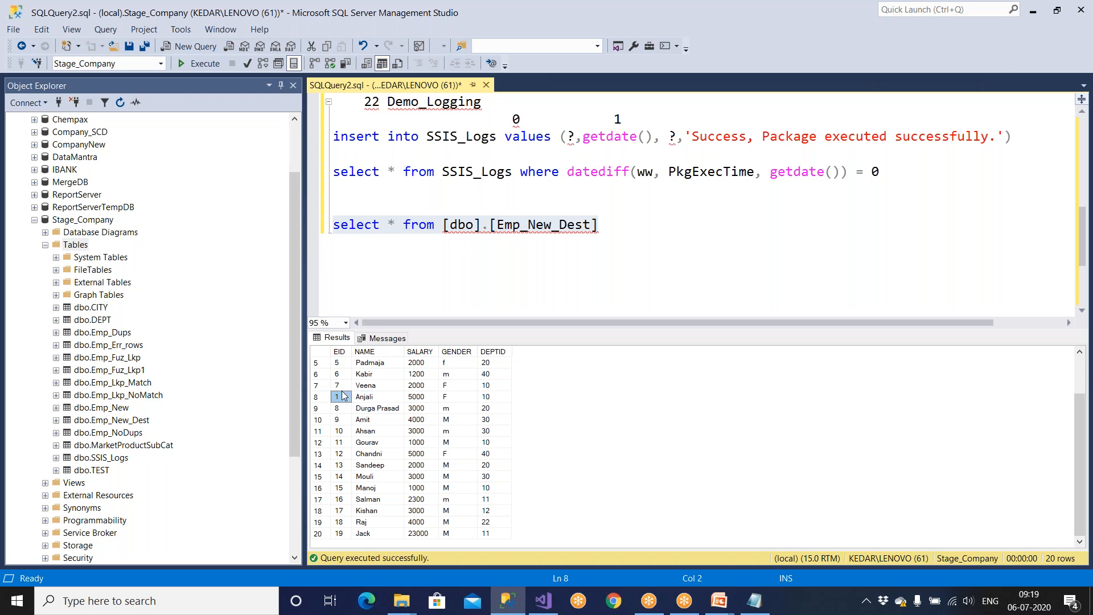
pyautogui.click(328, 535)
pyautogui.click(360, 535)
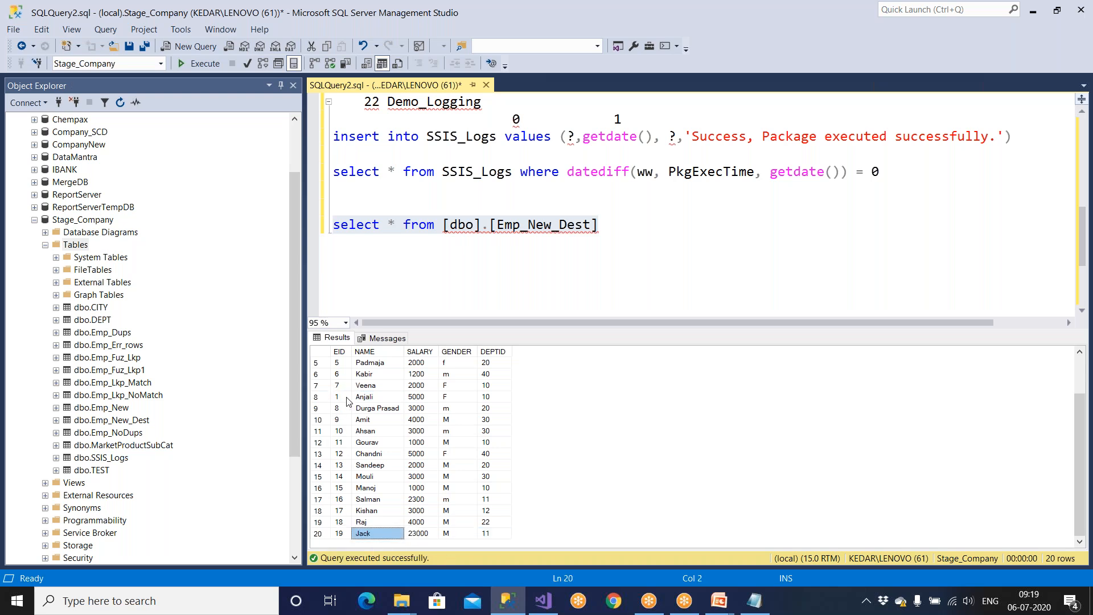
# Step: Delete the stray '22 Demo_Logging' line from the script
pyautogui.click(454, 286)
pyautogui.scroll(2, 455, 287)
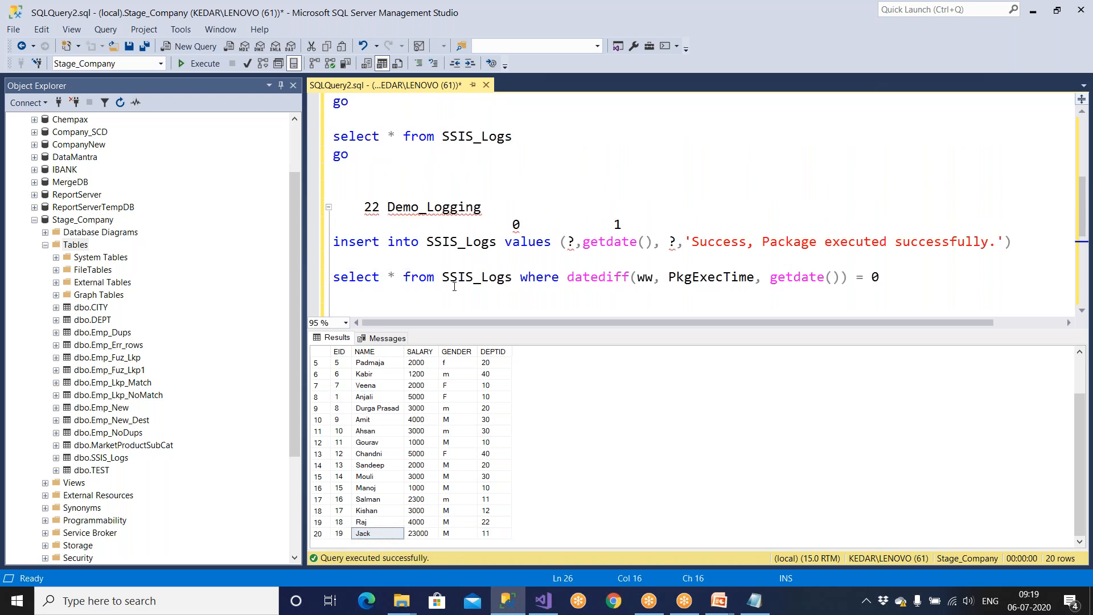
pyautogui.moveTo(488, 209); pyautogui.dragTo(312, 212)
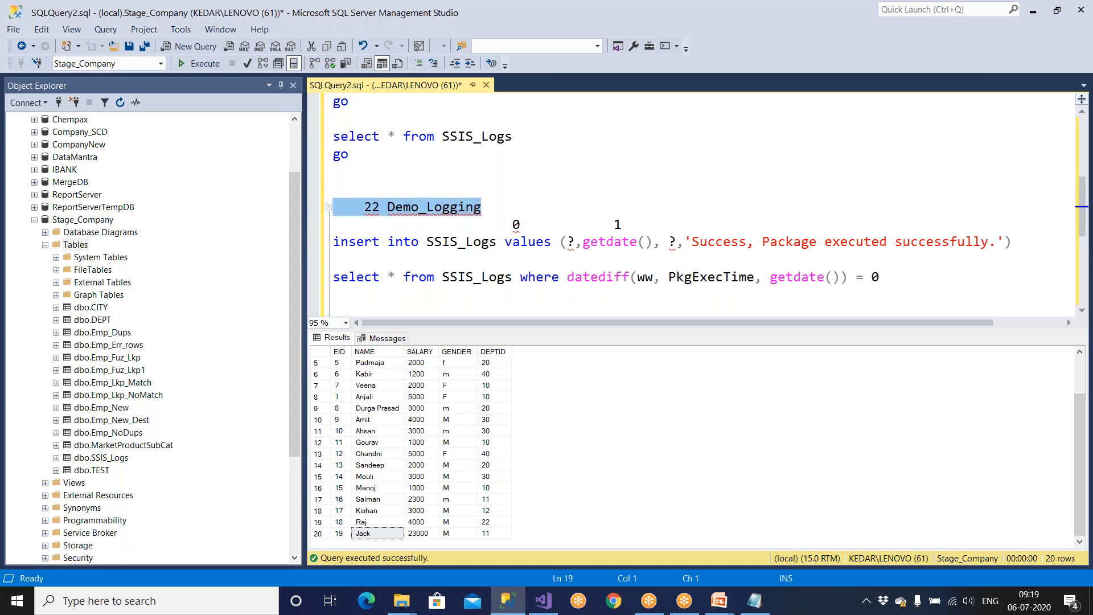
pyautogui.press('Delete')
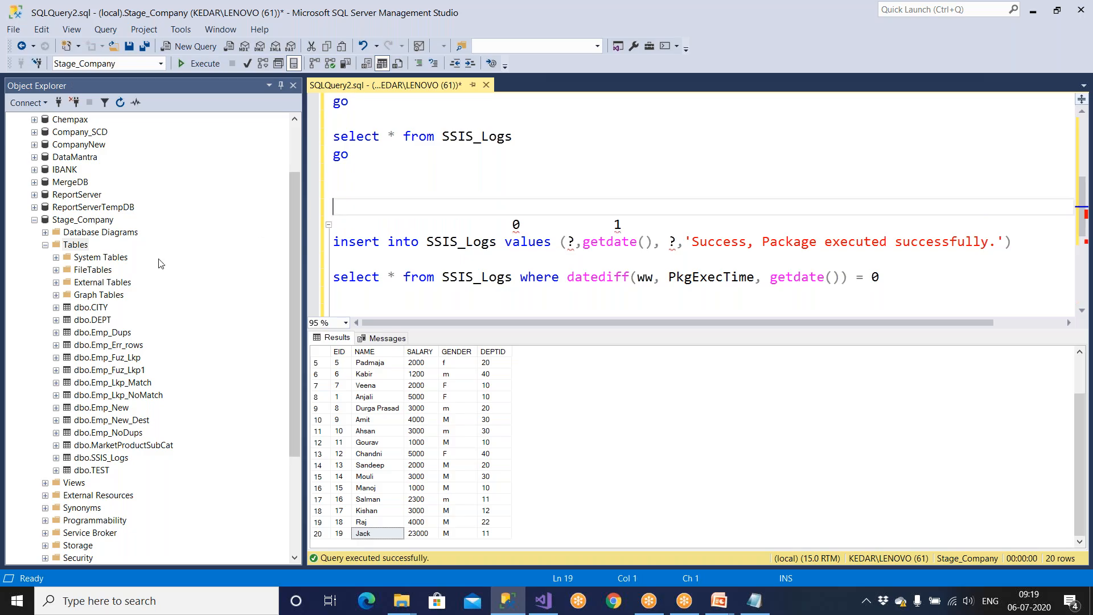
# Step: Save the package and enable logging for 22 Demo_Logging in SSIS Logging
pyautogui.click(560, 599)
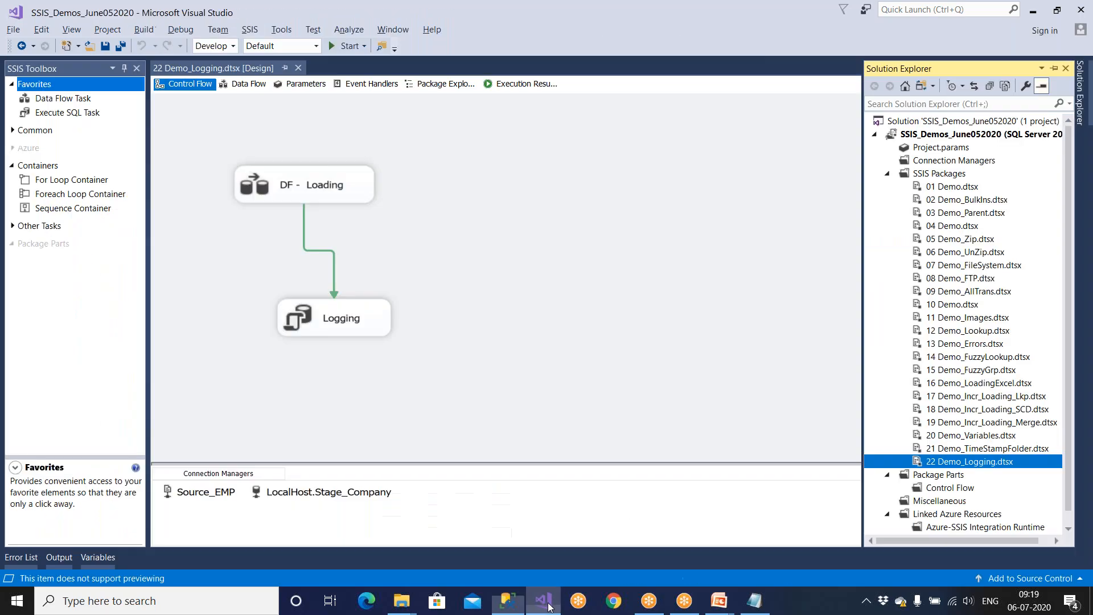
pyautogui.click(446, 211)
pyautogui.click(108, 51)
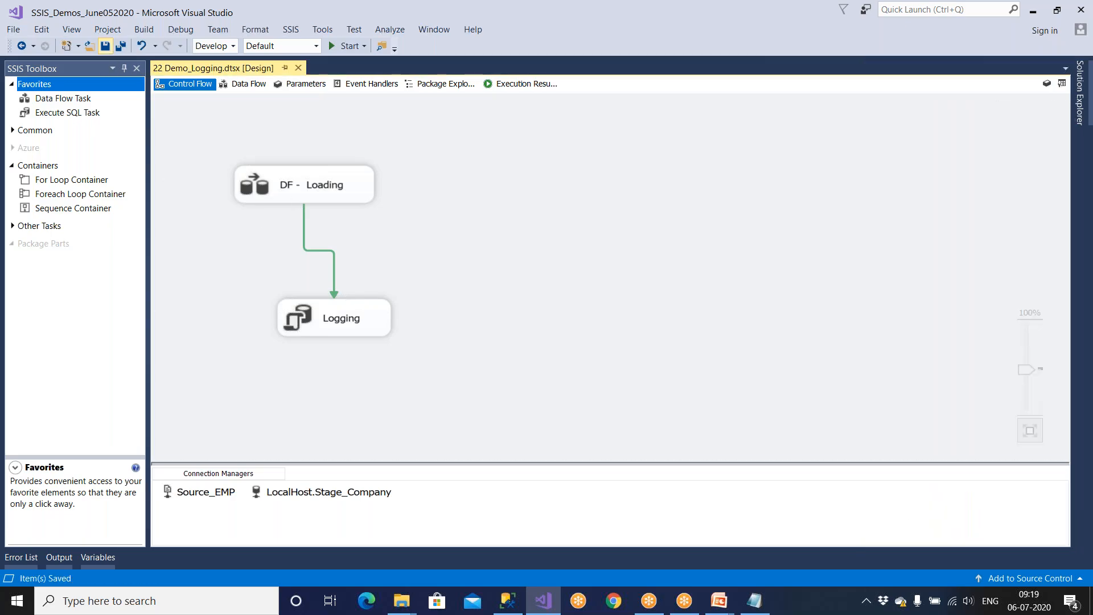
pyautogui.click(295, 30)
pyautogui.click(312, 44)
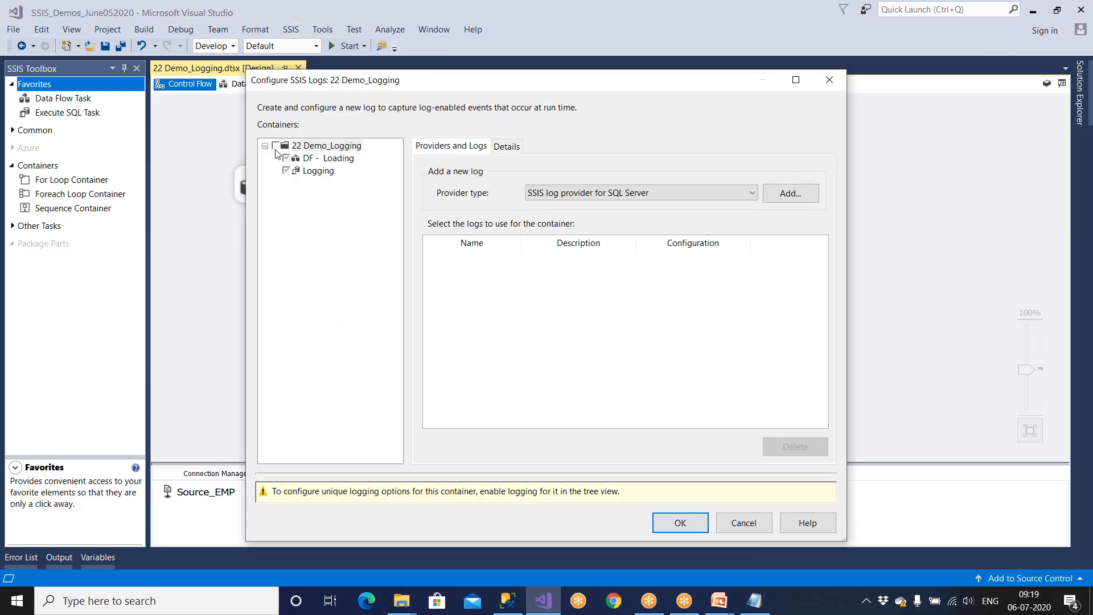
pyautogui.click(276, 148)
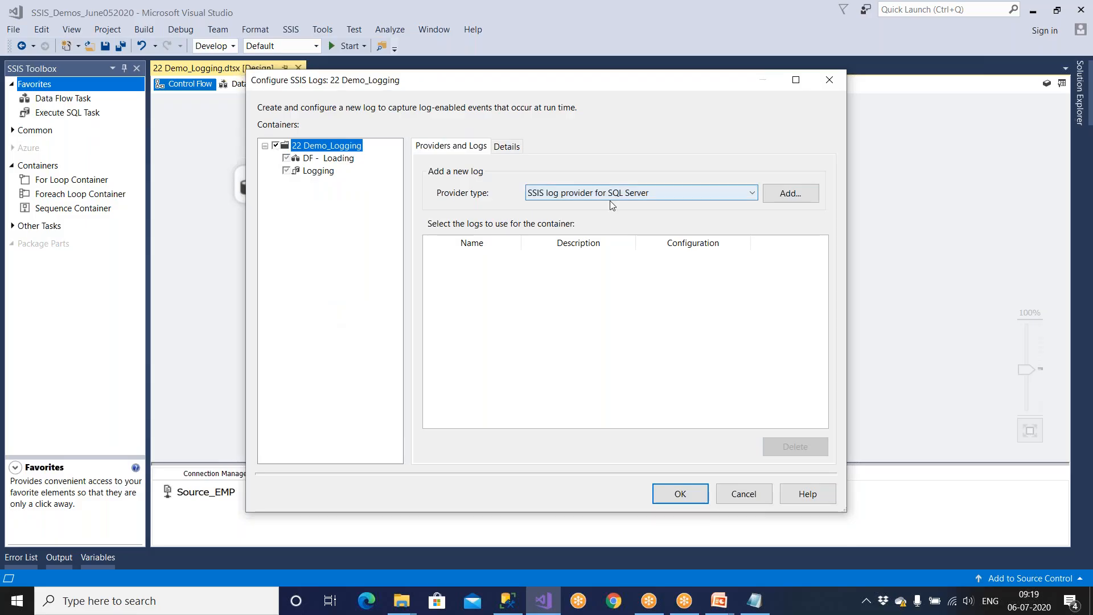
# Step: Add an enabled SQL Server log provider writing to LocalHost.Stage_Company
pyautogui.click(786, 197)
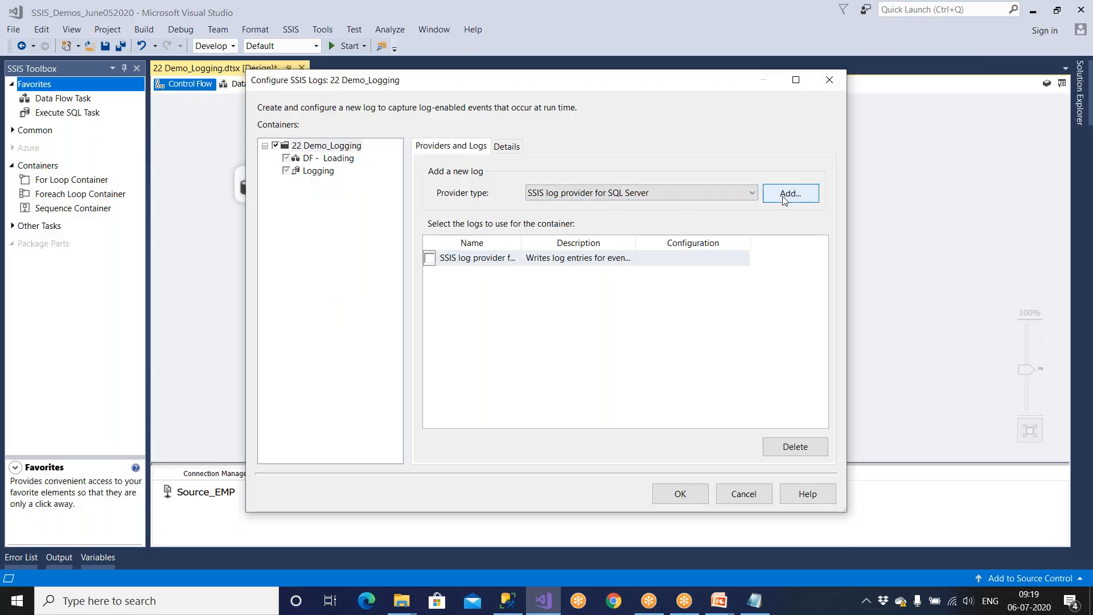
pyautogui.click(796, 80)
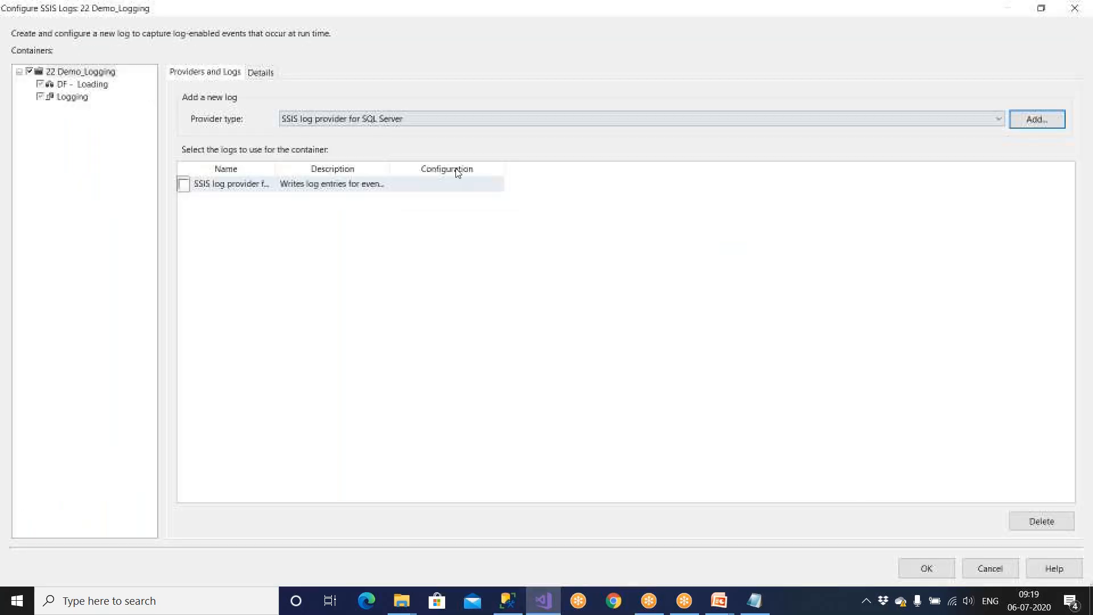
pyautogui.click(184, 184)
pyautogui.moveTo(392, 173); pyautogui.dragTo(525, 172)
pyautogui.click(556, 187)
pyautogui.click(557, 191)
pyautogui.click(561, 211)
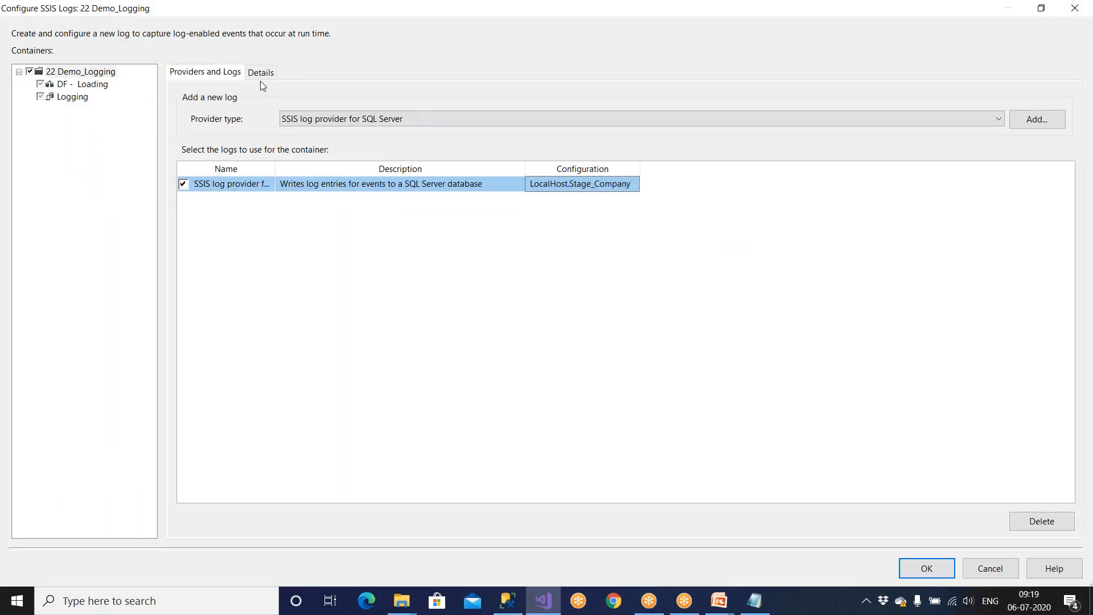
# Step: Add and enable a Windows Event Log provider
pyautogui.click(342, 118)
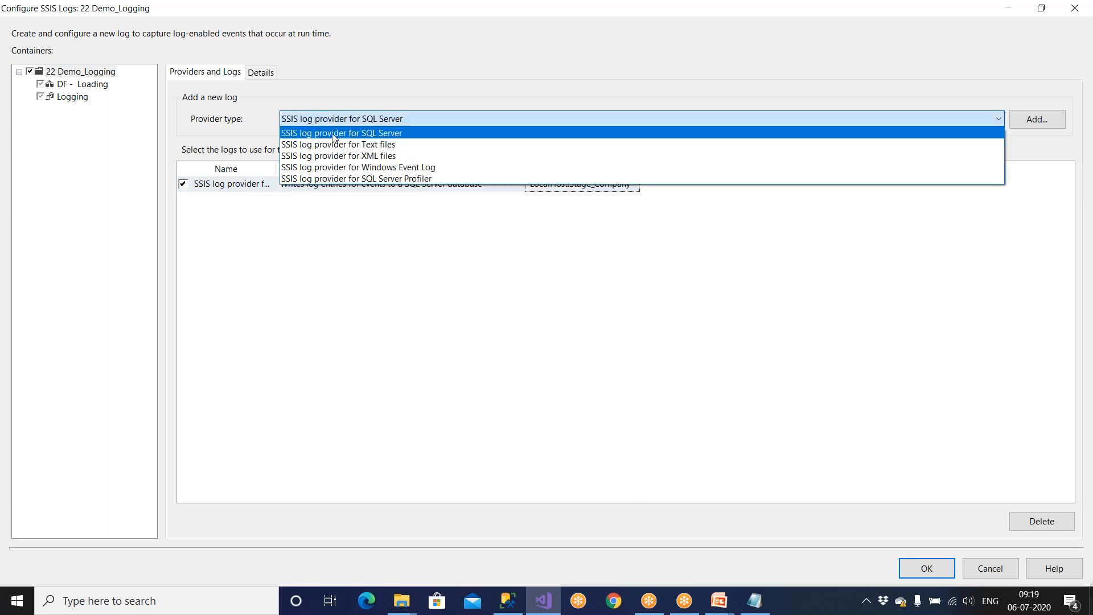
pyautogui.click(346, 167)
pyautogui.click(1037, 119)
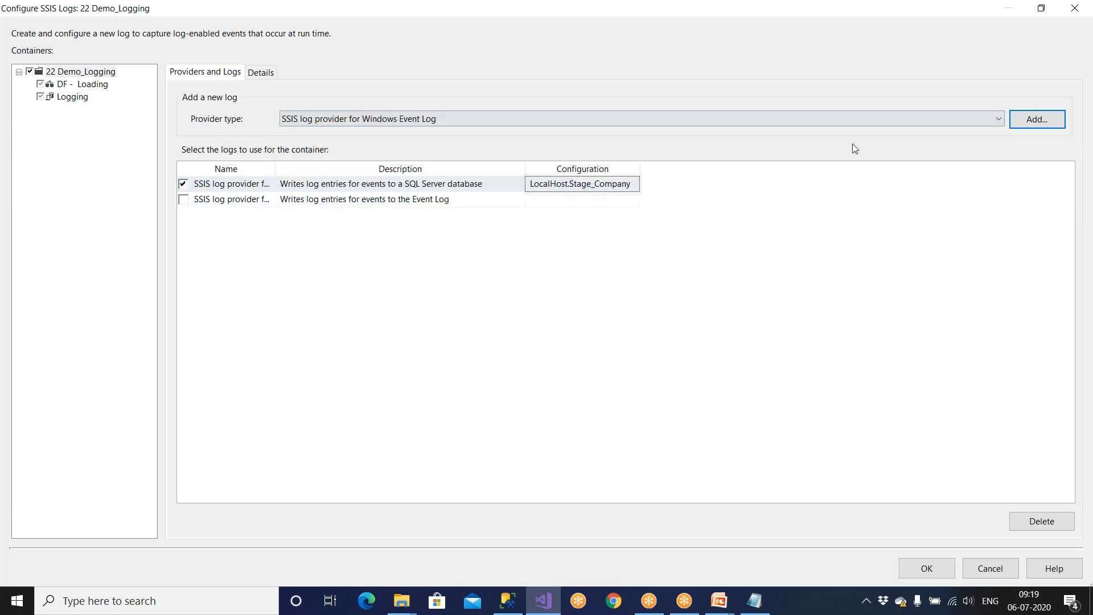
pyautogui.click(184, 199)
pyautogui.click(447, 203)
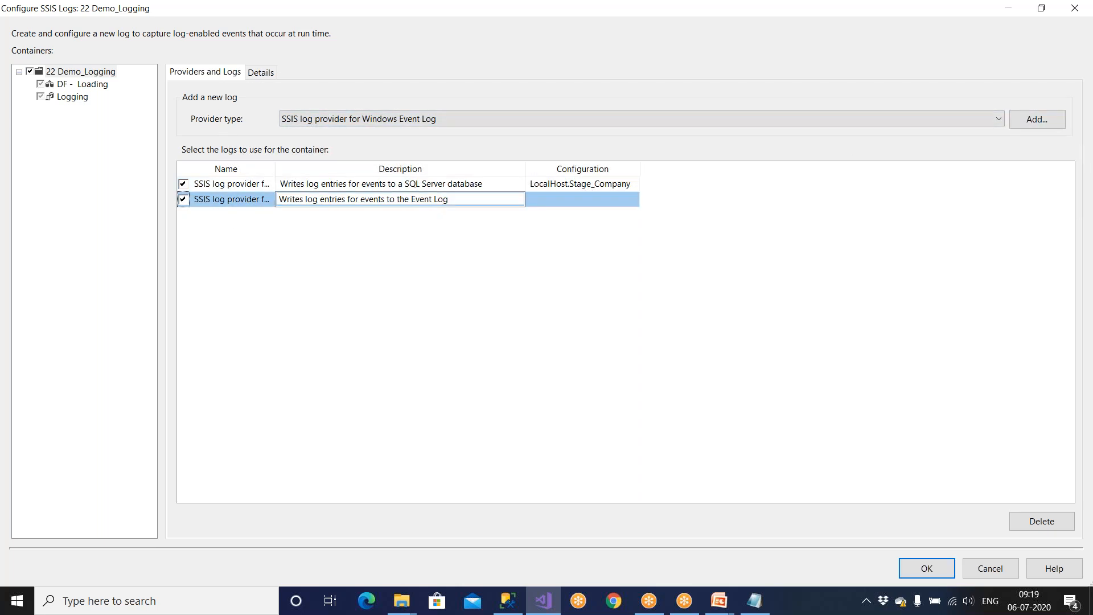
pyautogui.click(565, 204)
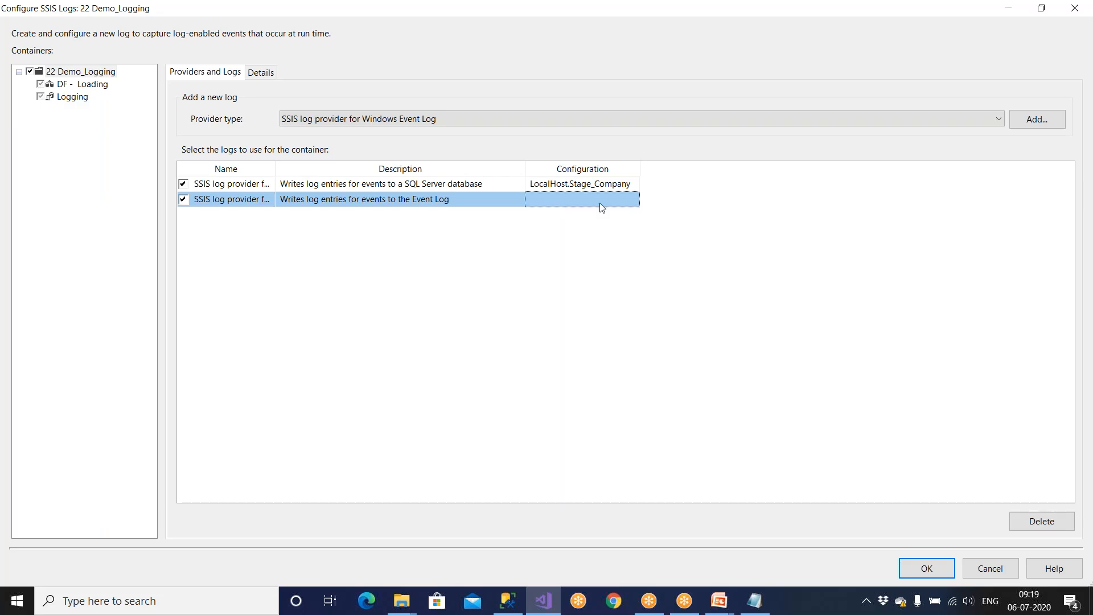
# Step: Log the OnError, OnTaskFailed and OnPostExecute events, apply, and save the package
pyautogui.click(258, 73)
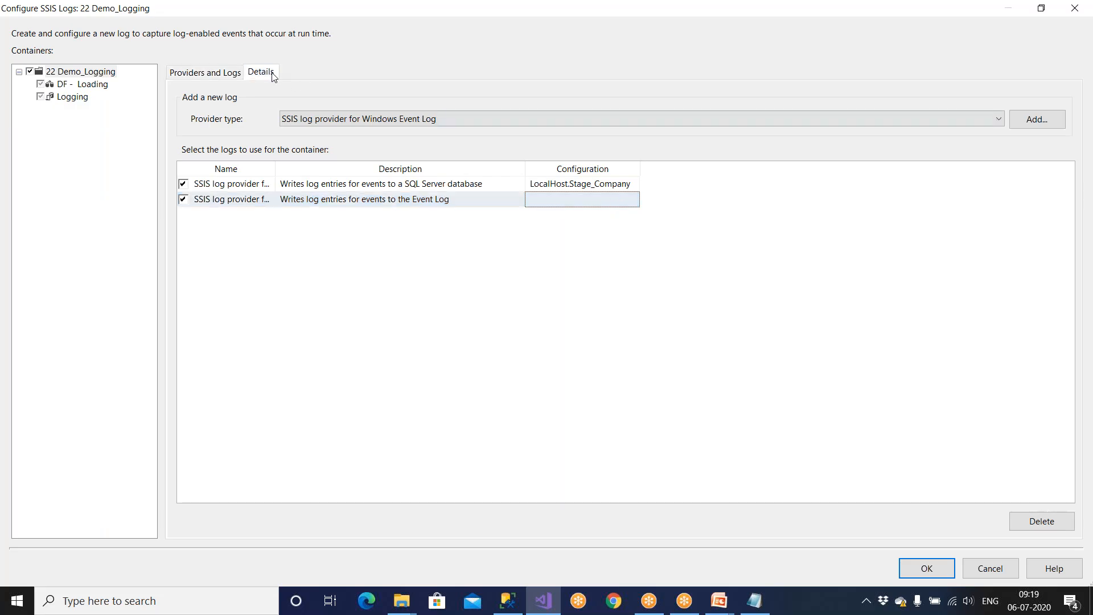
pyautogui.click(181, 127)
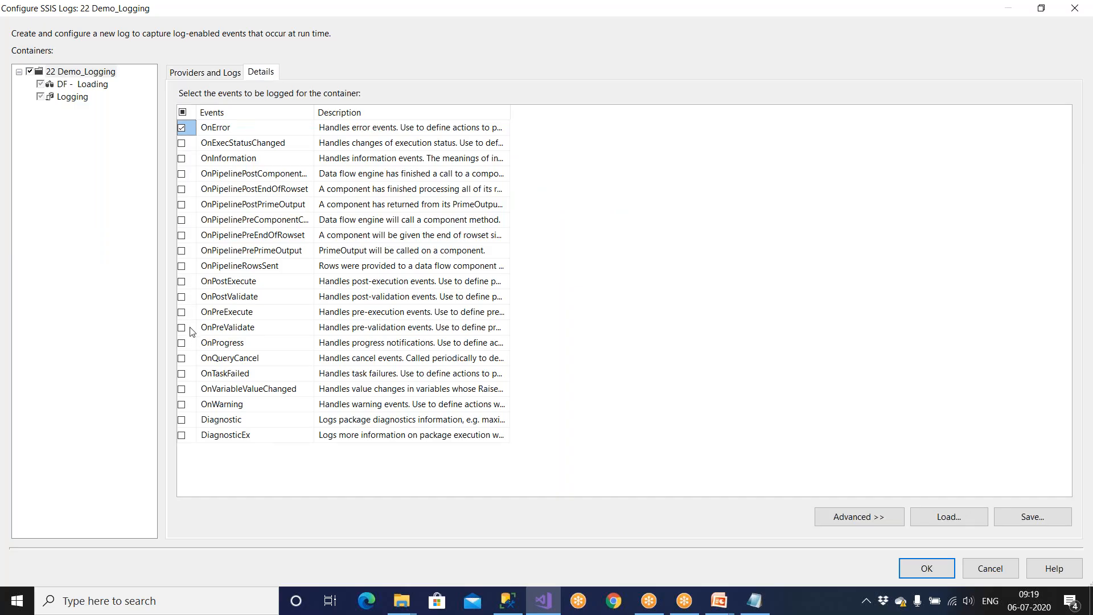
pyautogui.click(182, 374)
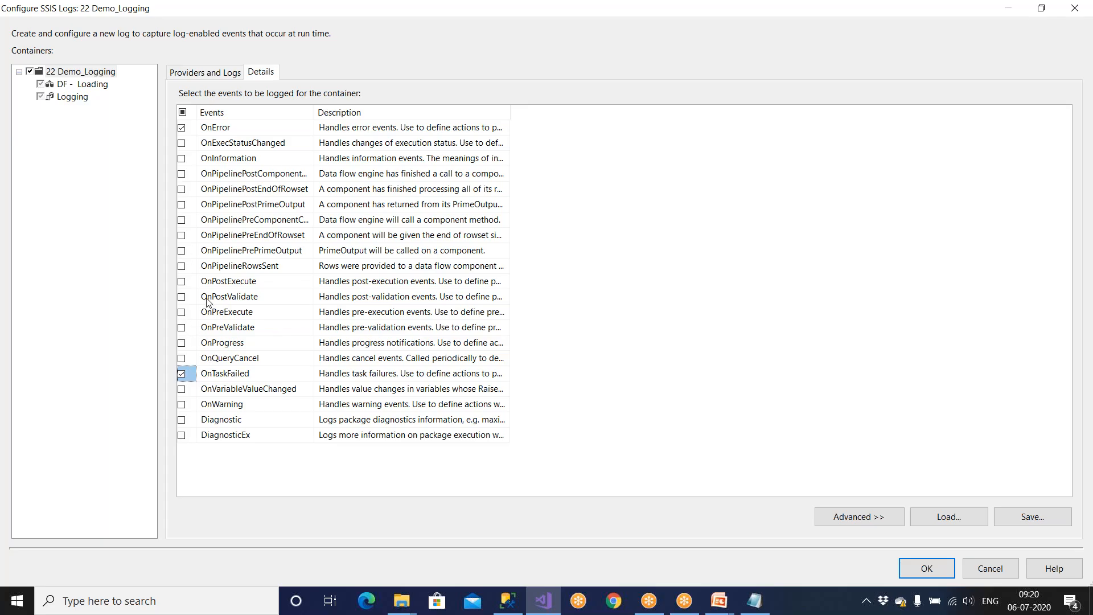
pyautogui.click(182, 281)
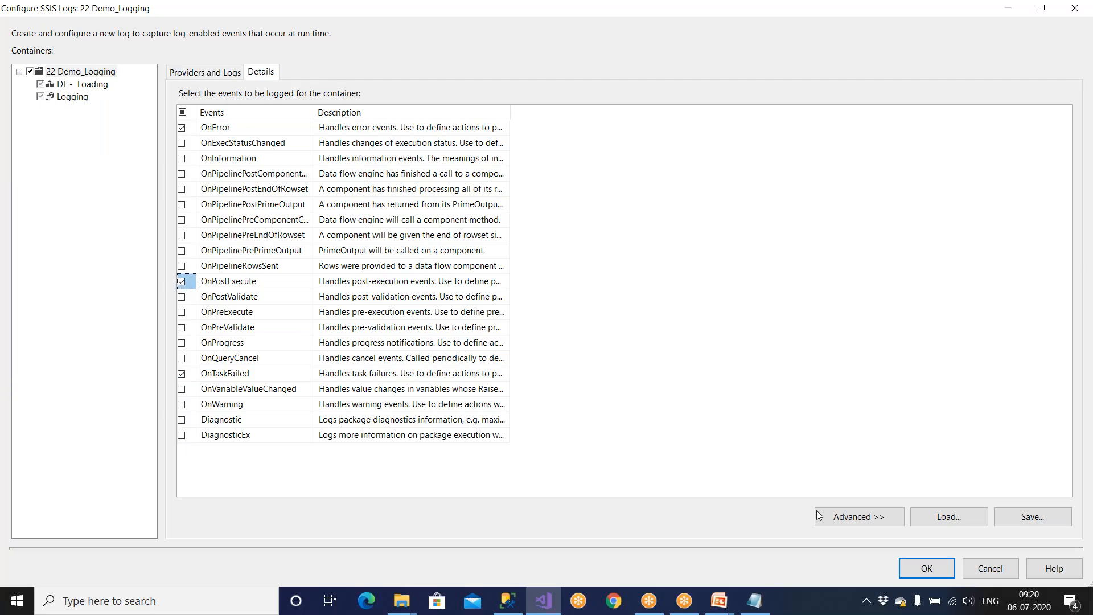
pyautogui.click(918, 568)
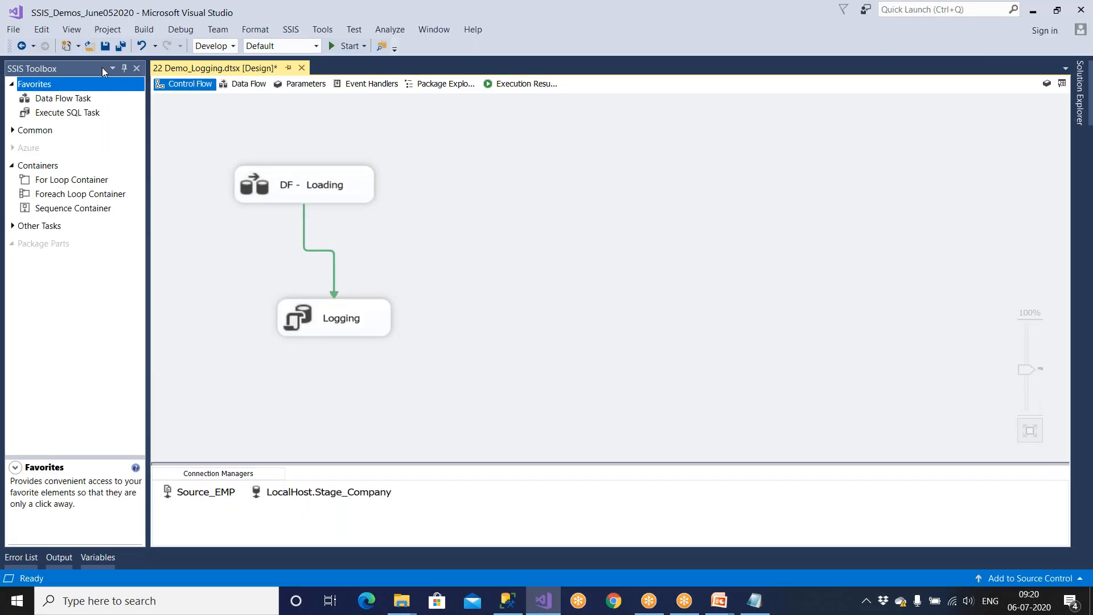
pyautogui.click(105, 47)
# Step: Recheck the SQL Server provider and logged events, save, and run 22 Demo_Logging
pyautogui.click(290, 29)
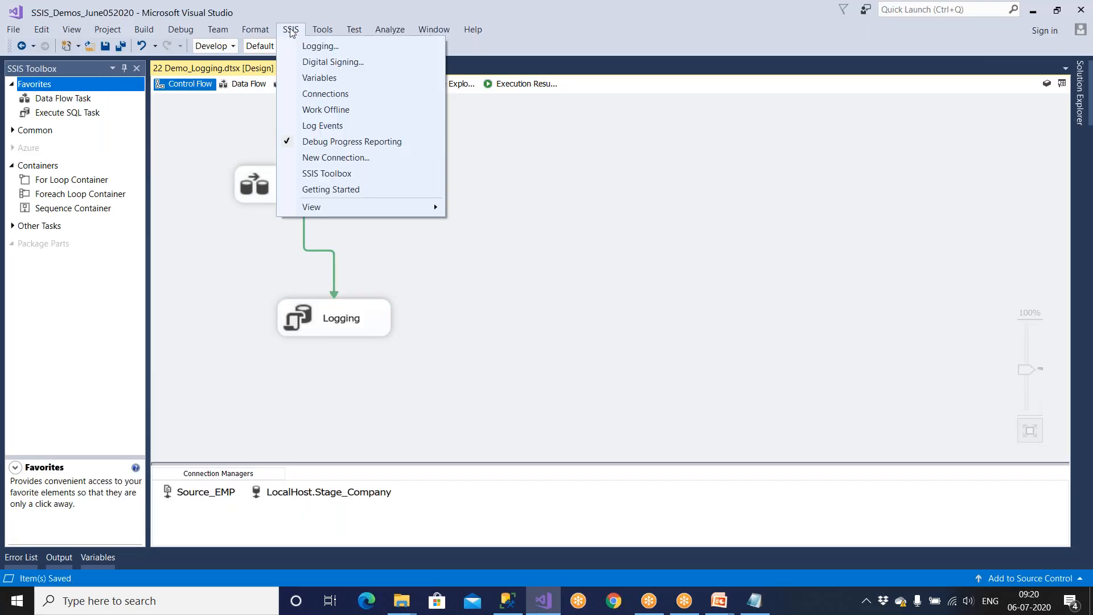
pyautogui.click(311, 46)
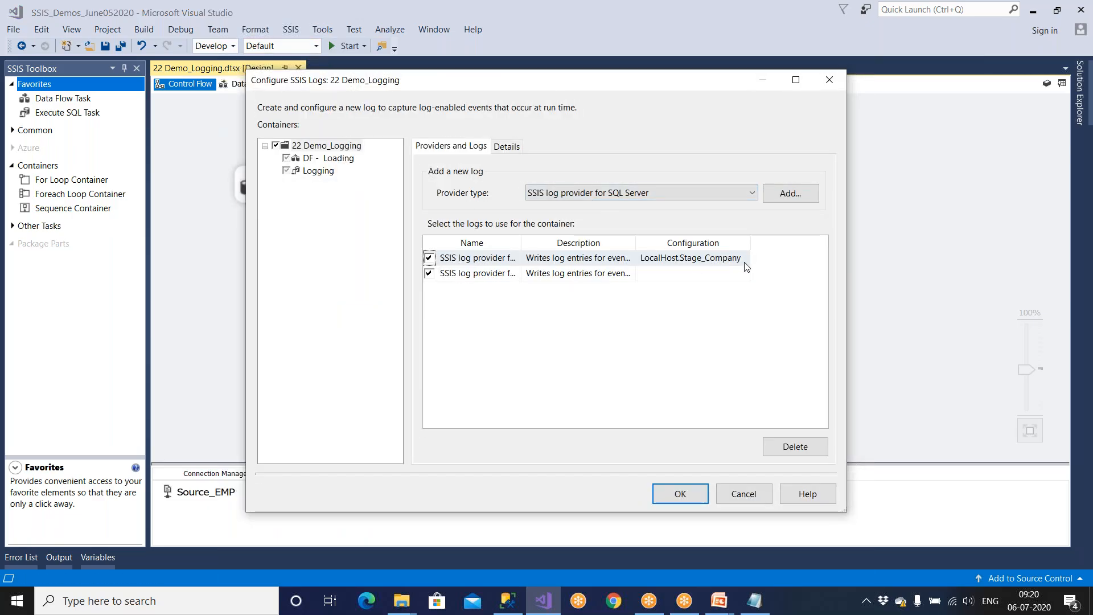
pyautogui.moveTo(750, 244); pyautogui.dragTo(797, 244)
pyautogui.click(429, 273)
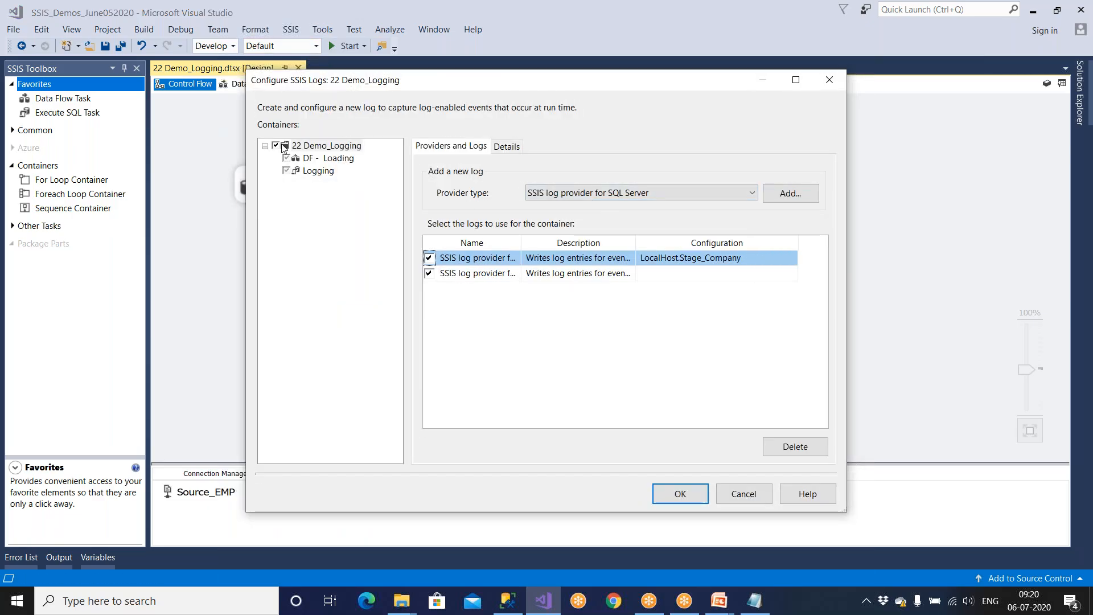
pyautogui.click(611, 196)
pyautogui.click(611, 197)
pyautogui.click(513, 150)
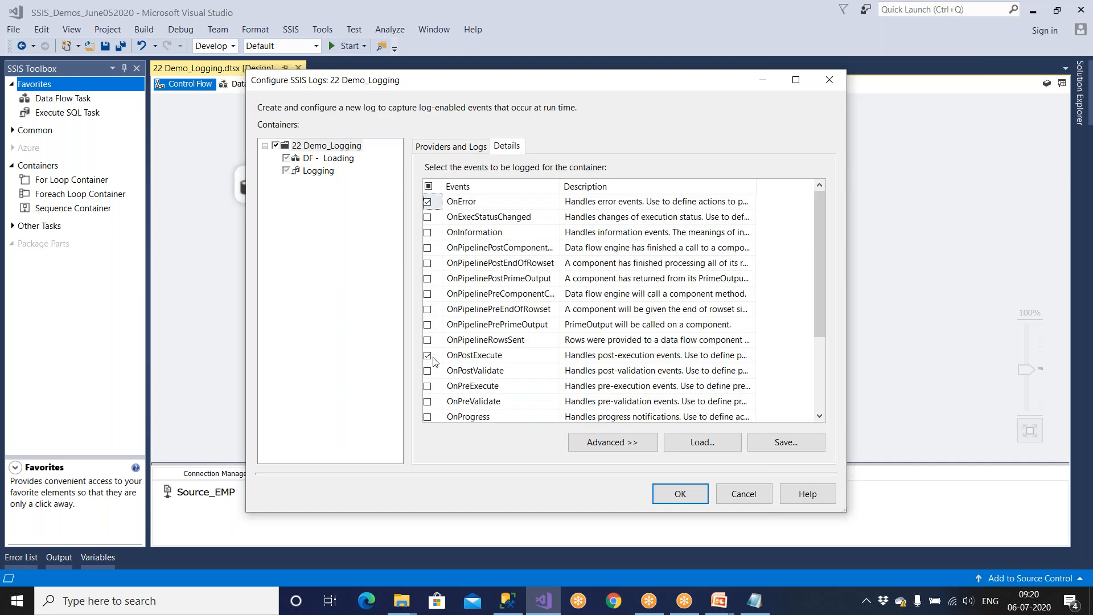
pyautogui.click(679, 495)
pyautogui.click(107, 49)
pyautogui.click(336, 46)
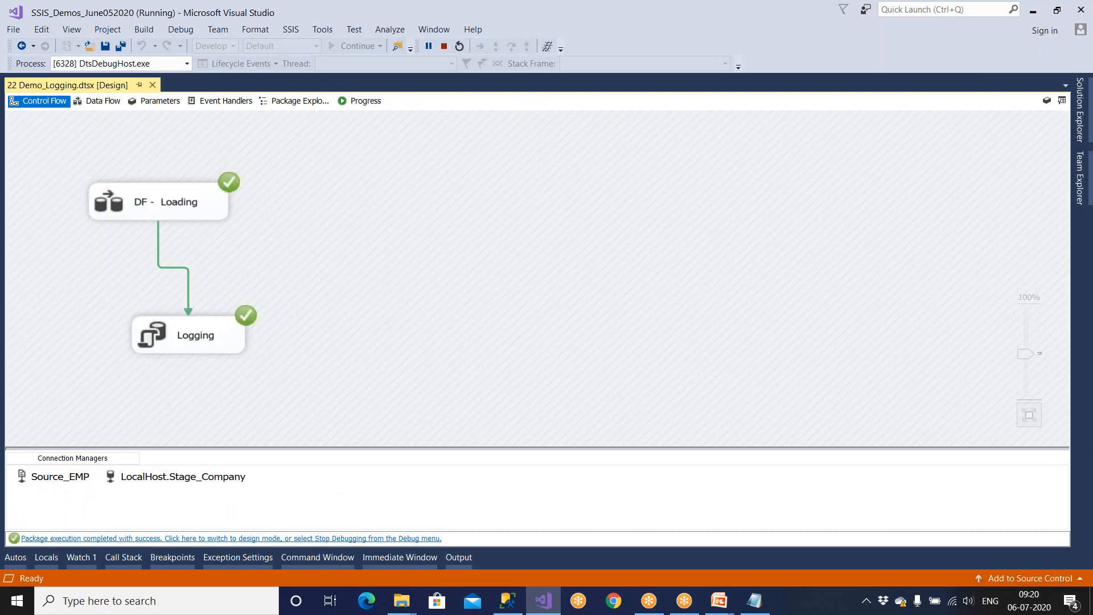
# Step: Rerun the SSIS_Logs query in SSMS and check the new 22 Demo_Logging success row
pyautogui.click(508, 601)
pyautogui.moveTo(348, 155); pyautogui.dragTo(333, 137)
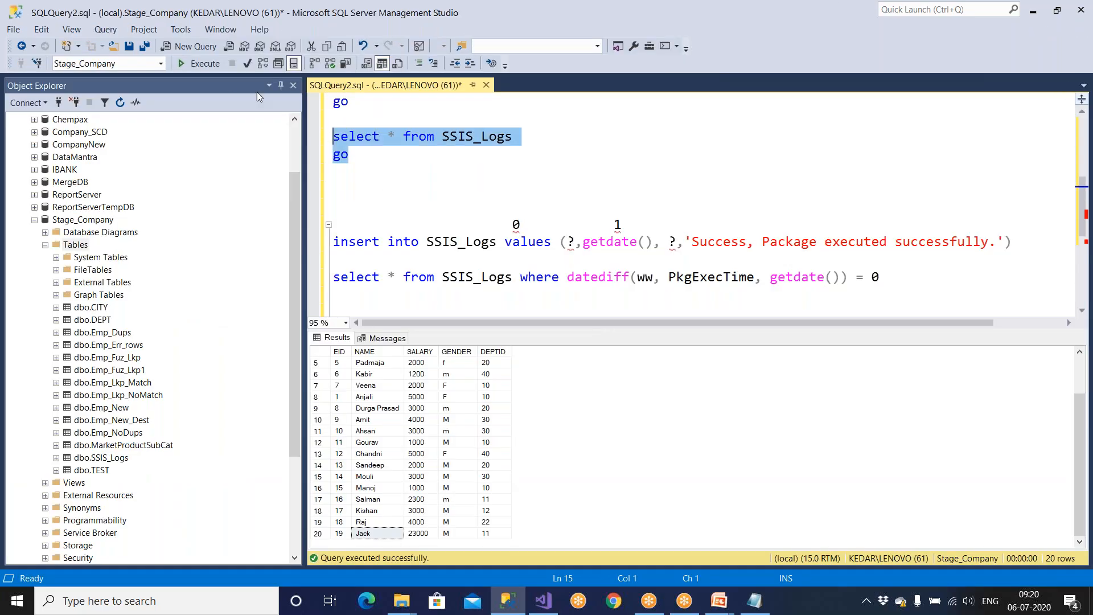
pyautogui.click(207, 63)
pyautogui.click(575, 374)
pyautogui.click(575, 374)
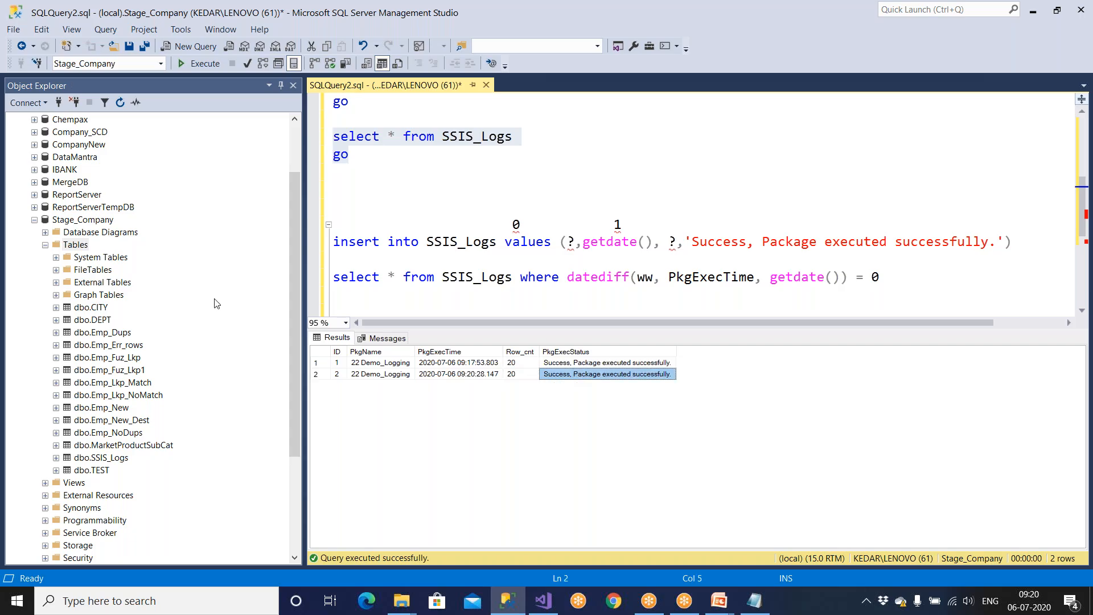
# Step: Refresh Stage_Company's objects, expand System Tables, and drag dbo.sysssislog into the query editor
pyautogui.click(77, 245)
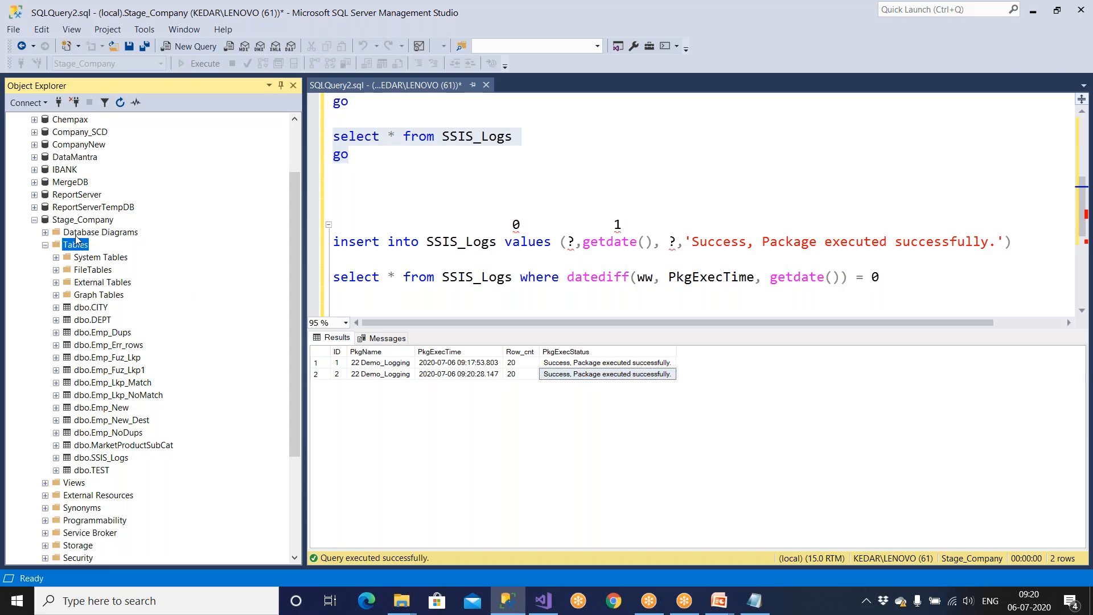
pyautogui.click(76, 221)
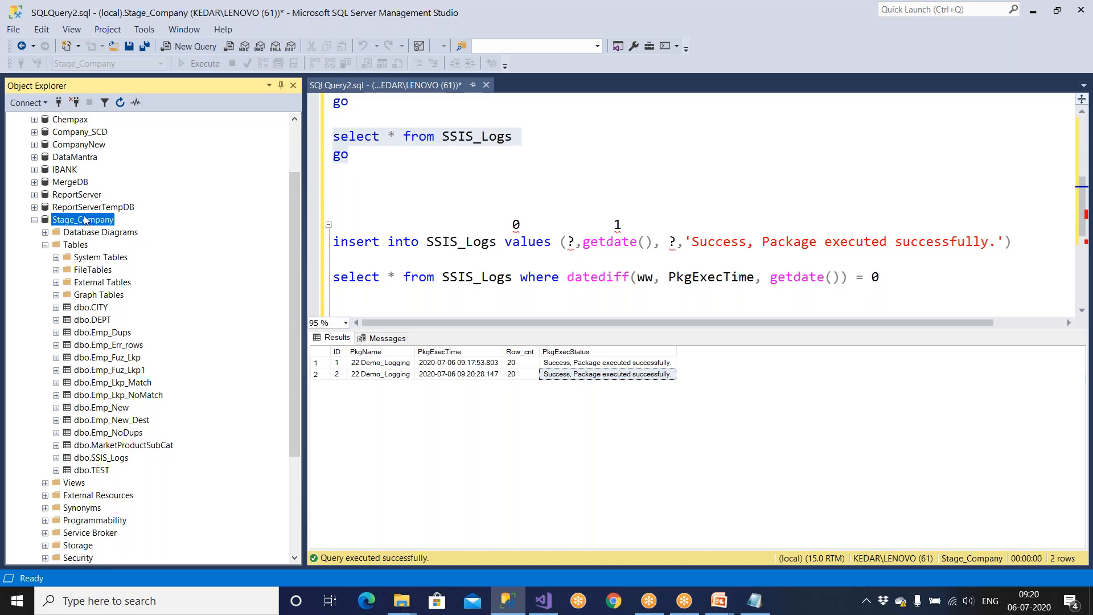
pyautogui.click(120, 103)
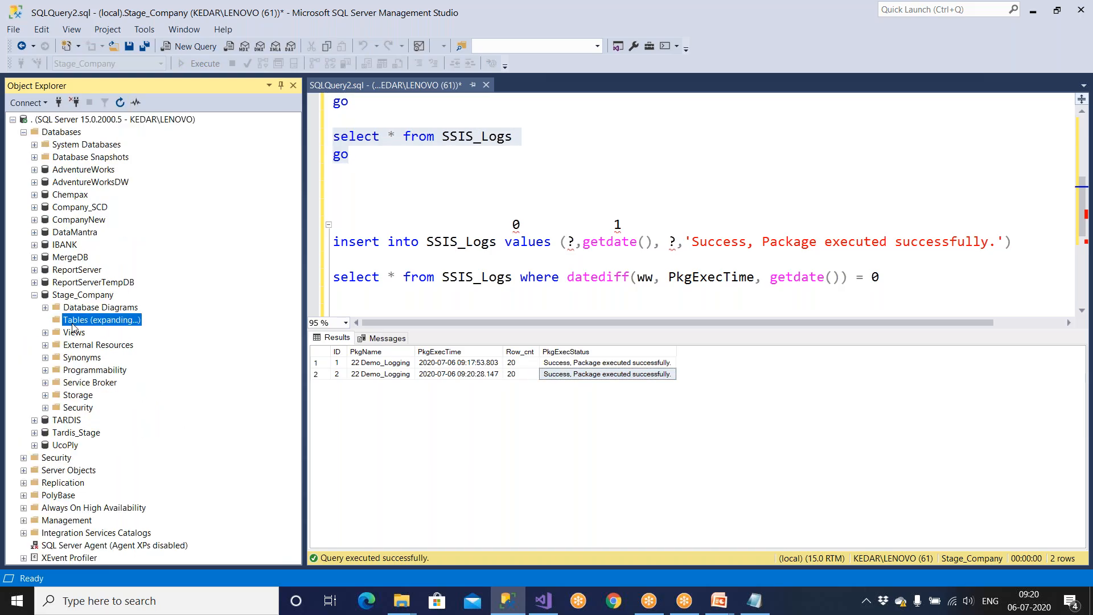
pyautogui.scroll(-2, 77, 421)
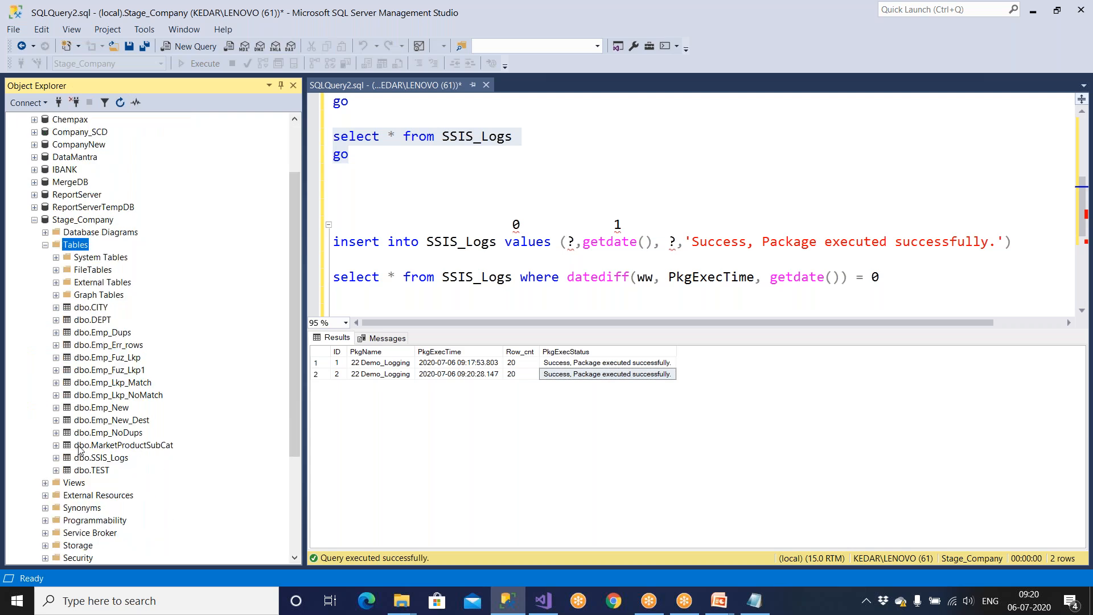
pyautogui.click(94, 459)
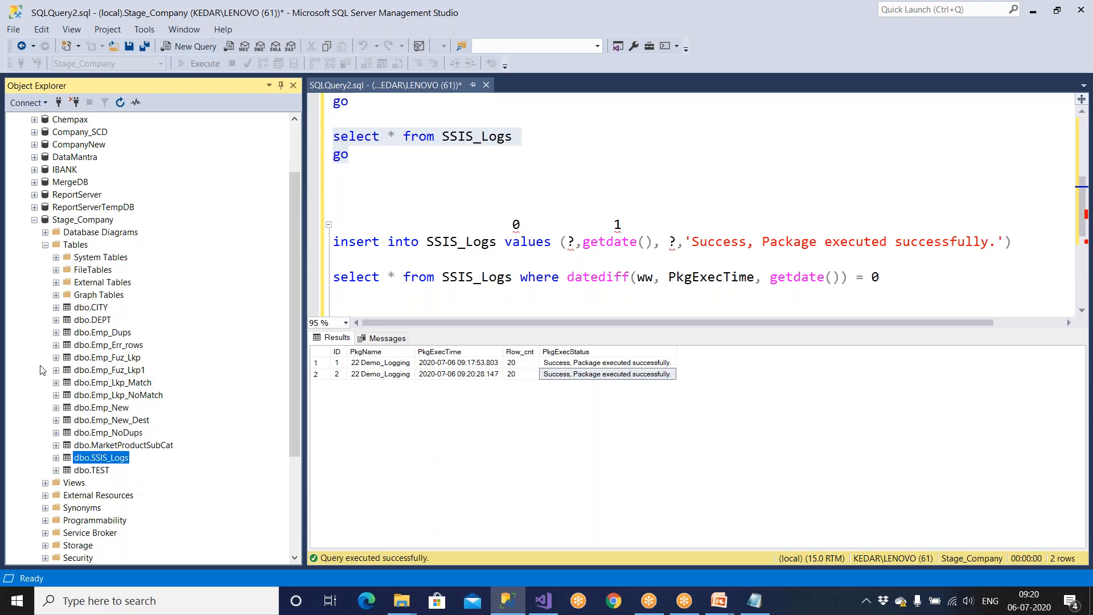
pyautogui.click(116, 261)
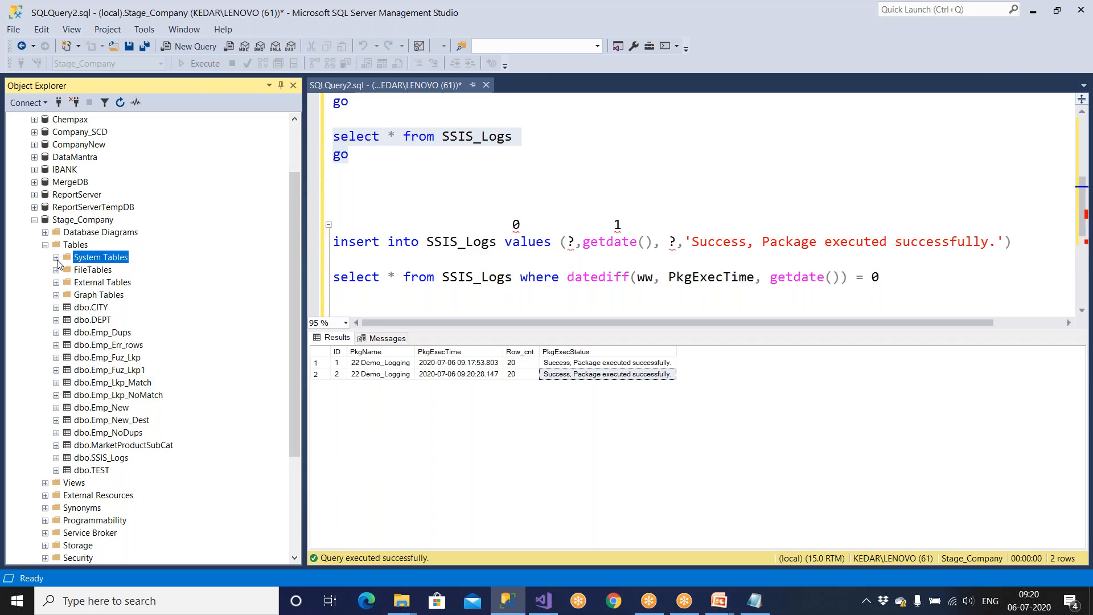
pyautogui.click(56, 257)
pyautogui.click(104, 269)
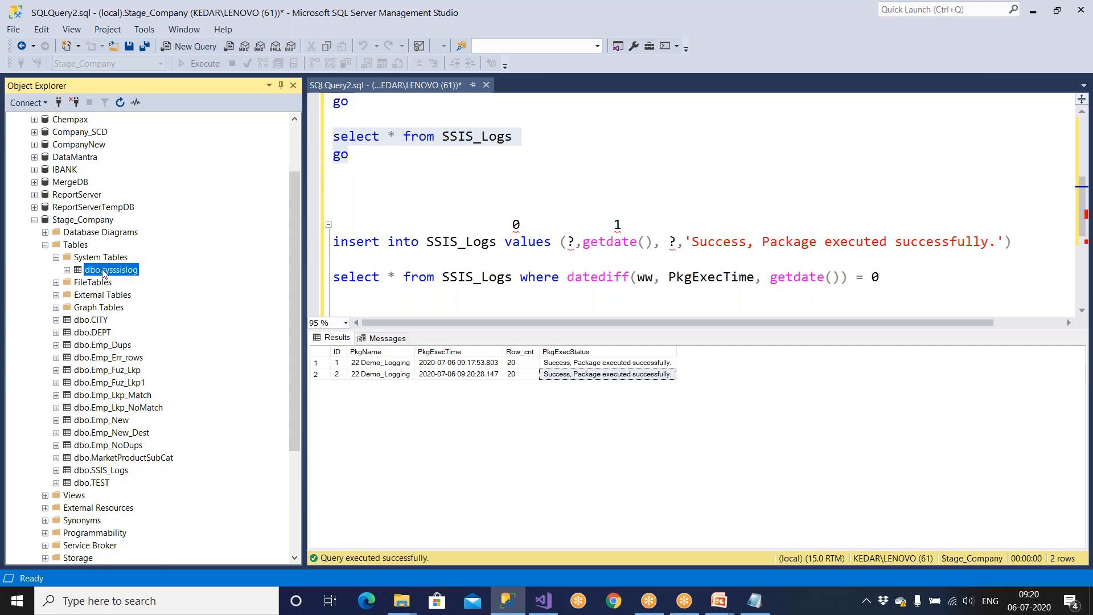
pyautogui.moveTo(104, 274); pyautogui.dragTo(347, 192)
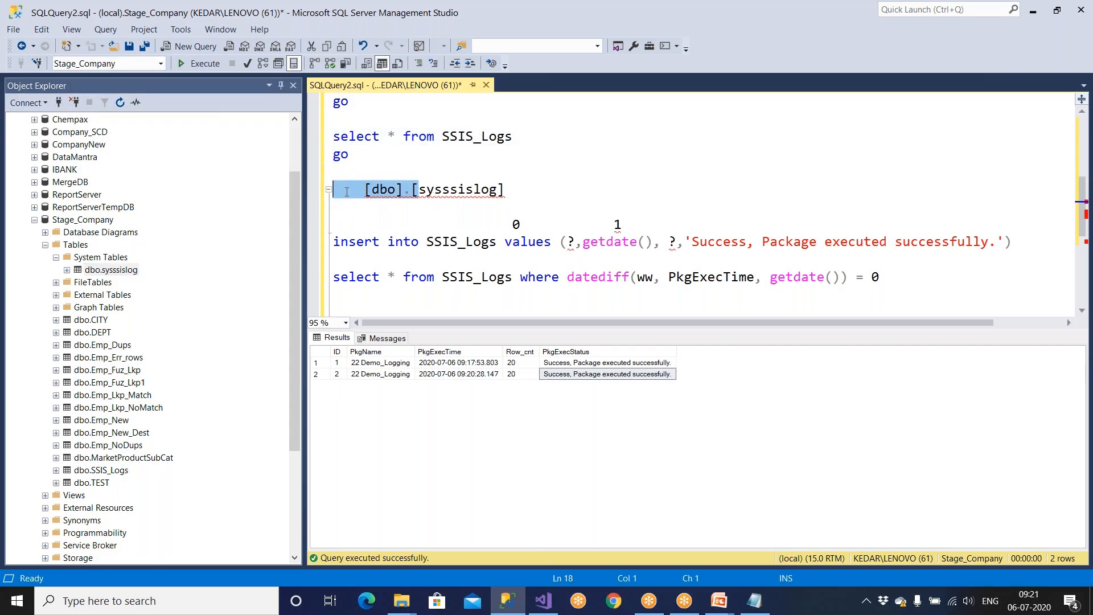
# Step: Write and run 'select * from sysssislog' in the query editor
pyautogui.write('select * ')
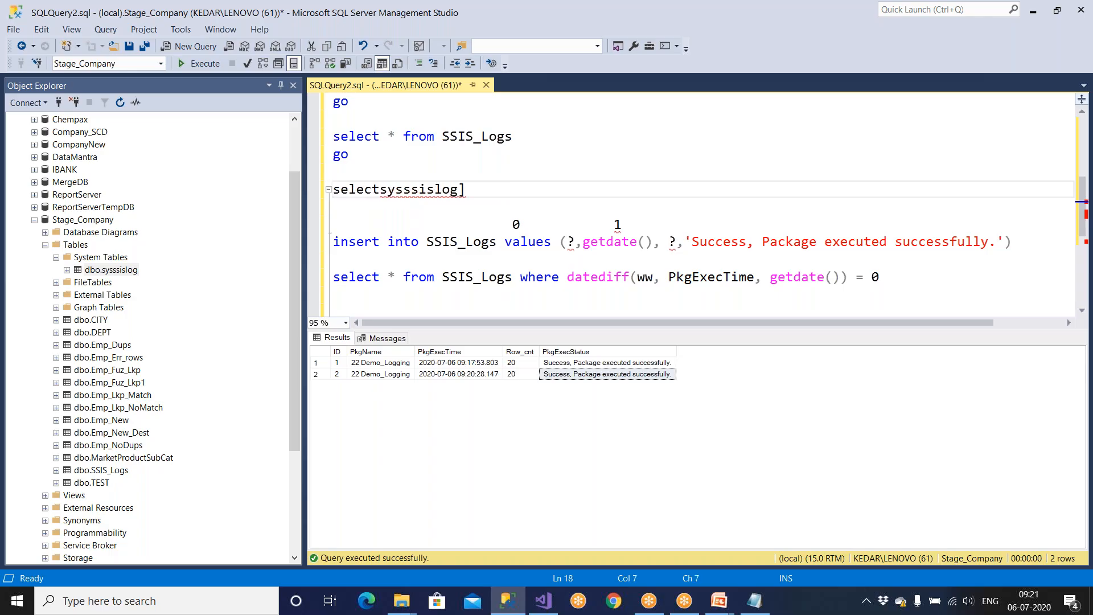
pyautogui.write('from')
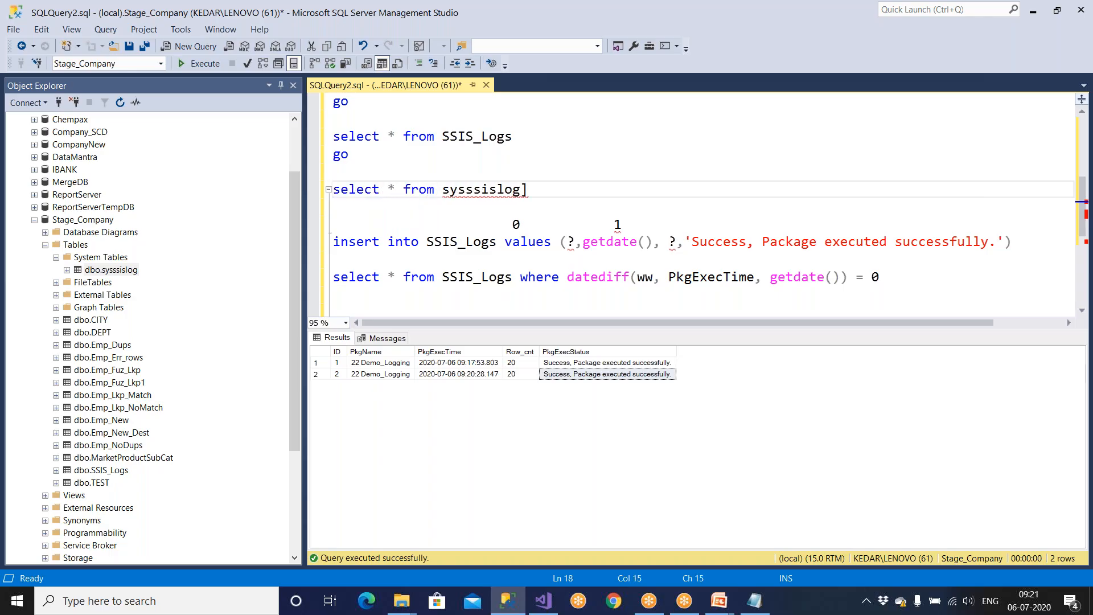
pyautogui.click(529, 191)
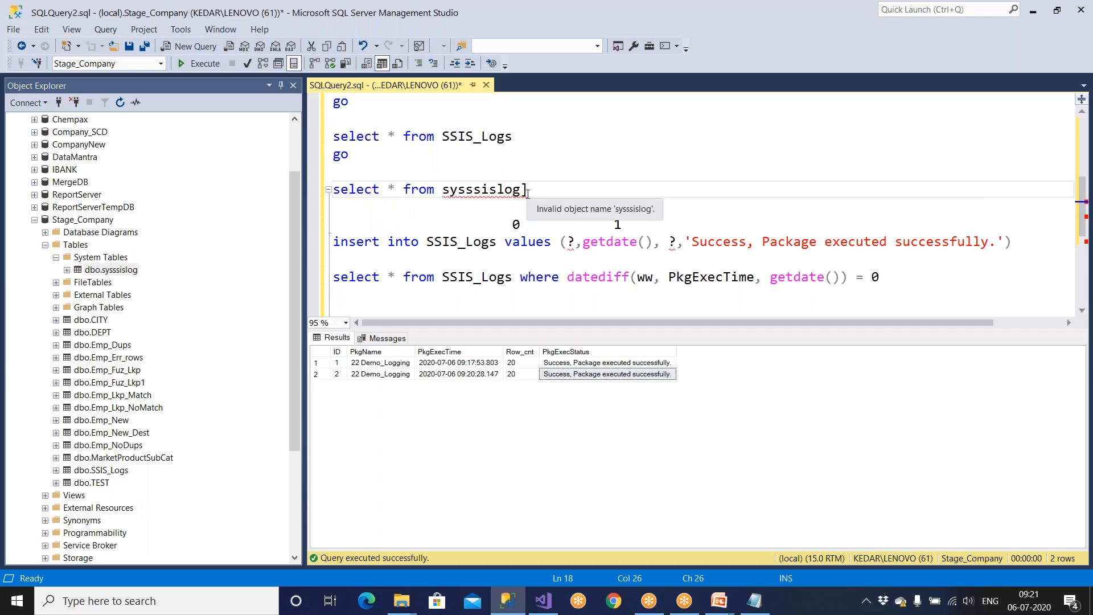
pyautogui.press('BackSpace')
pyautogui.hotkey('shift', 'Home')
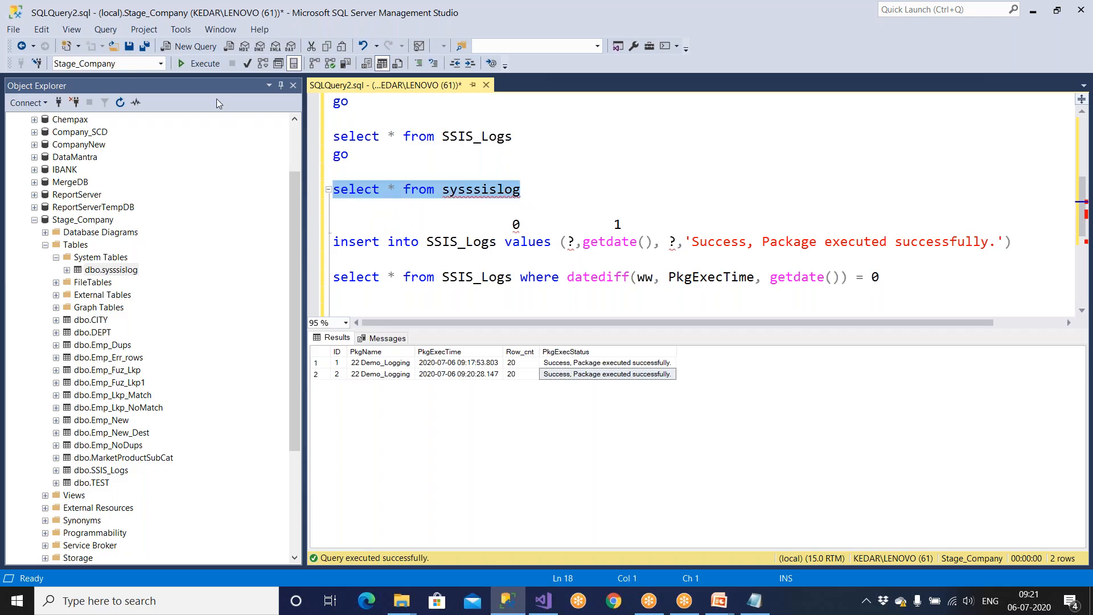
pyautogui.click(206, 65)
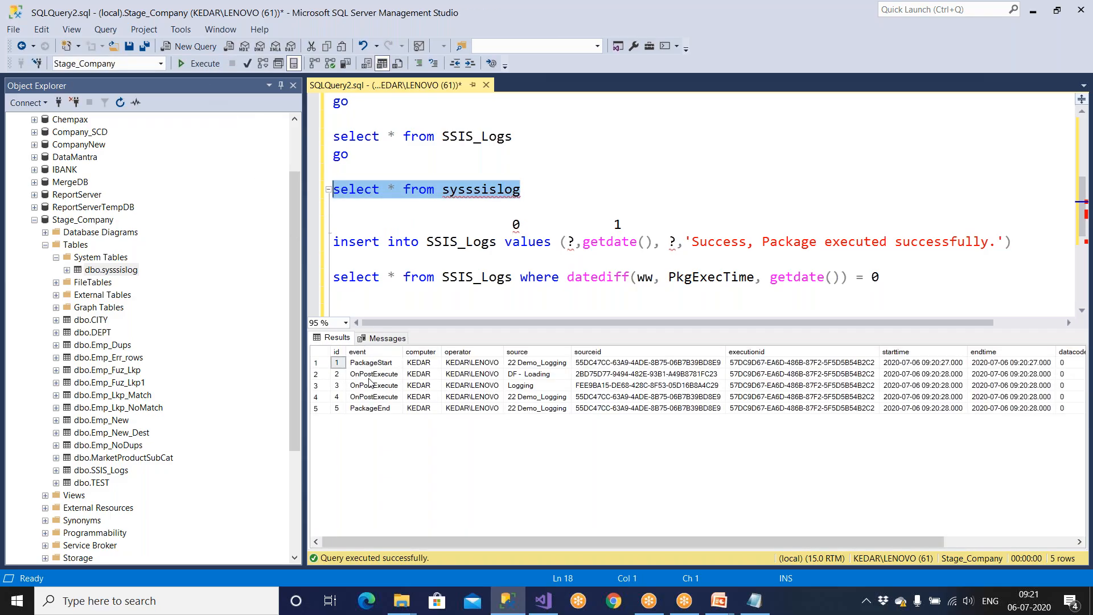
# Step: Review the OnPostExecute events raised by the DF - Loading and Logging tasks
pyautogui.click(374, 373)
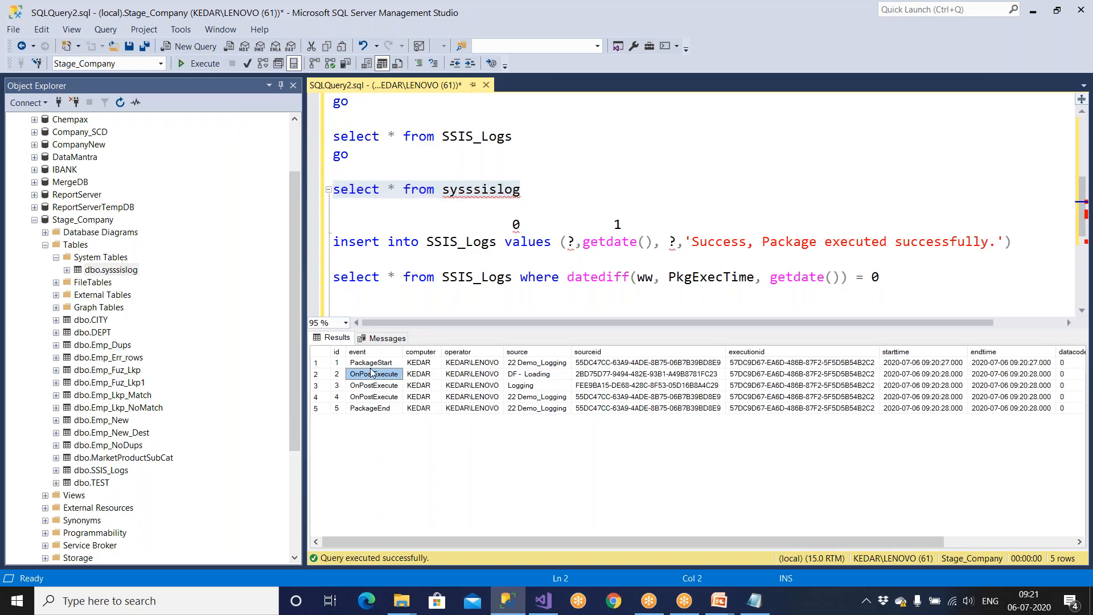
pyautogui.click(433, 375)
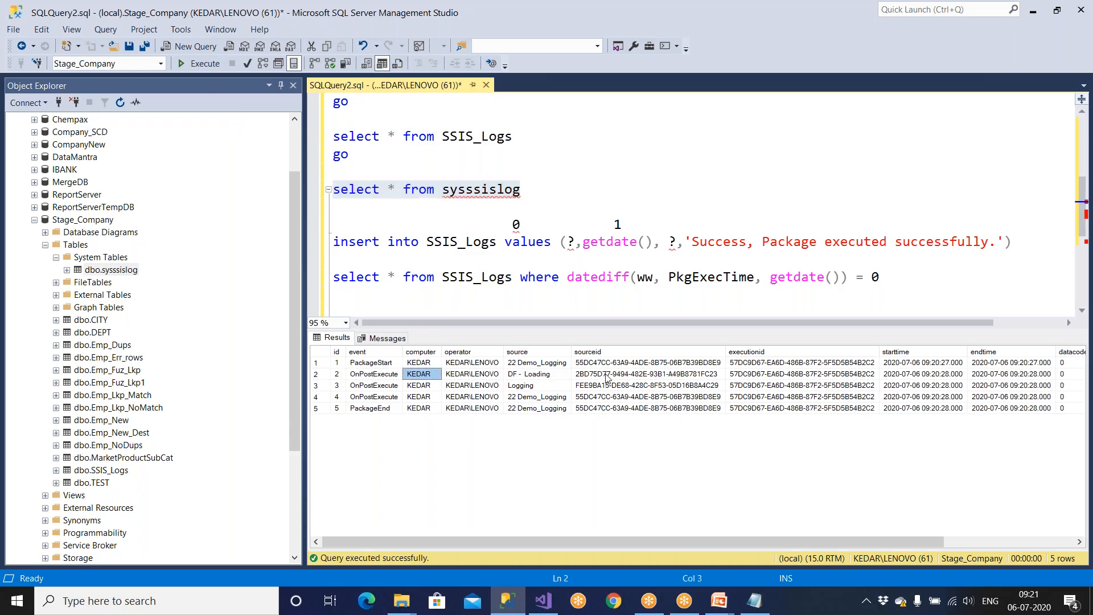
pyautogui.click(563, 376)
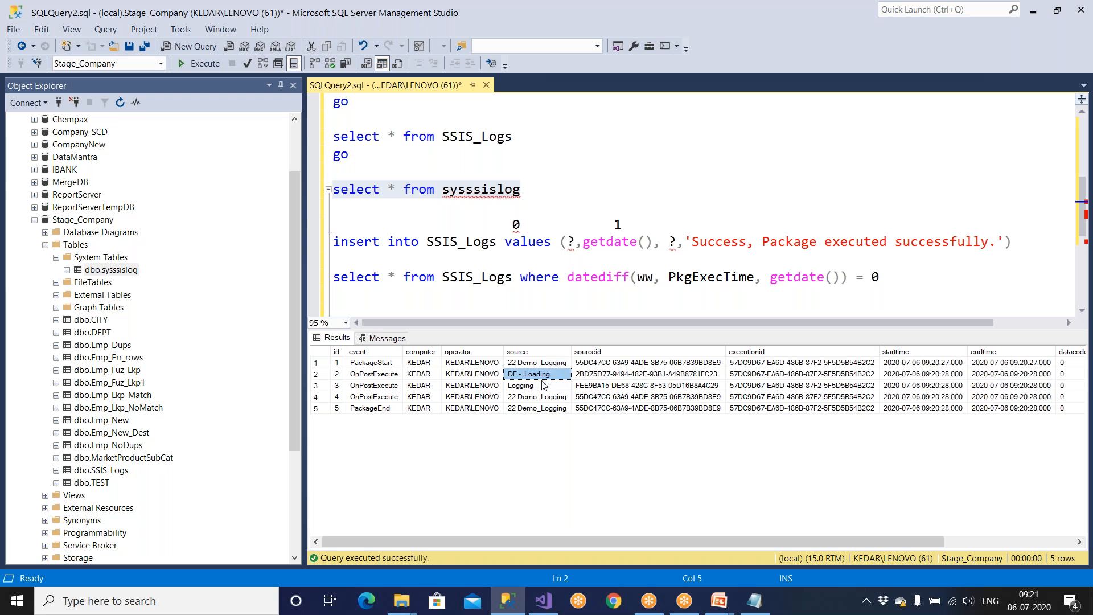
pyautogui.click(540, 386)
pyautogui.click(545, 376)
pyautogui.click(541, 386)
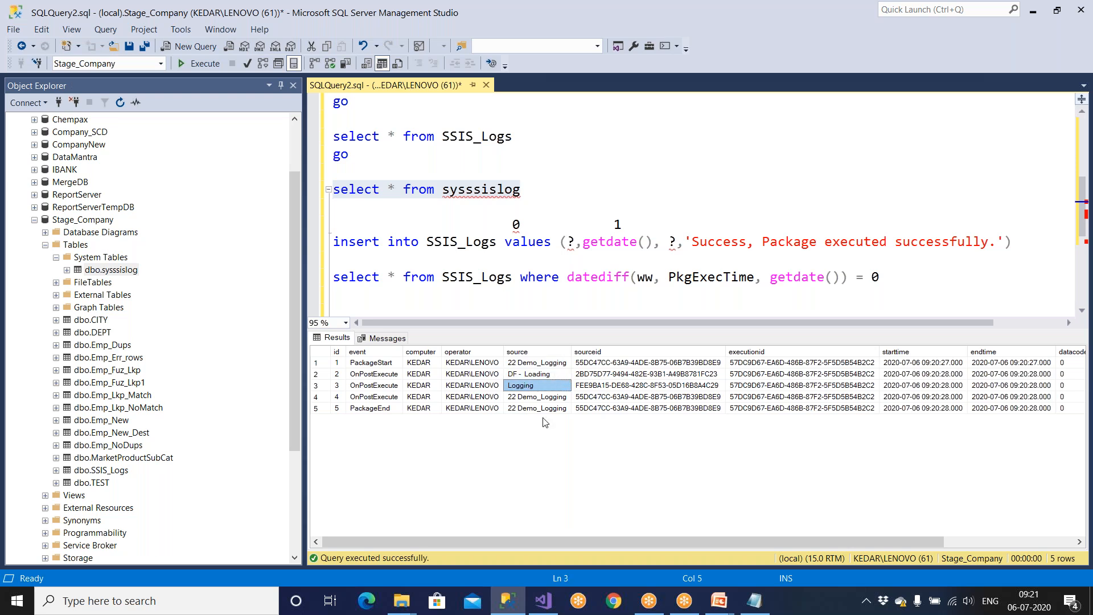
# Step: Match those rows to the designer's tasks, then review the package OnPostExecute and PackageEnd rows
pyautogui.click(544, 600)
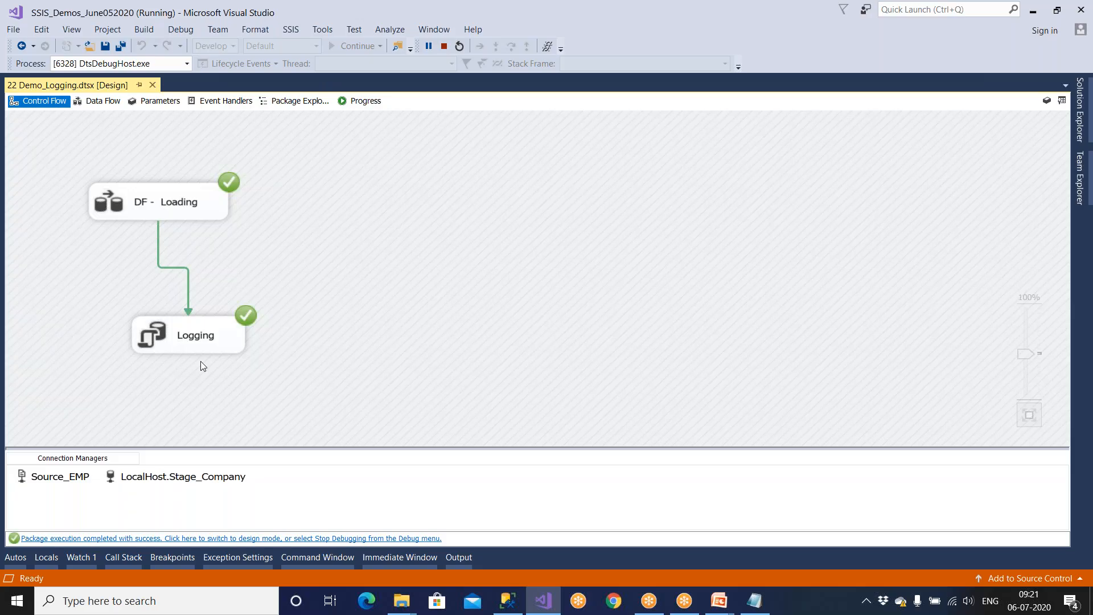
pyautogui.click(175, 207)
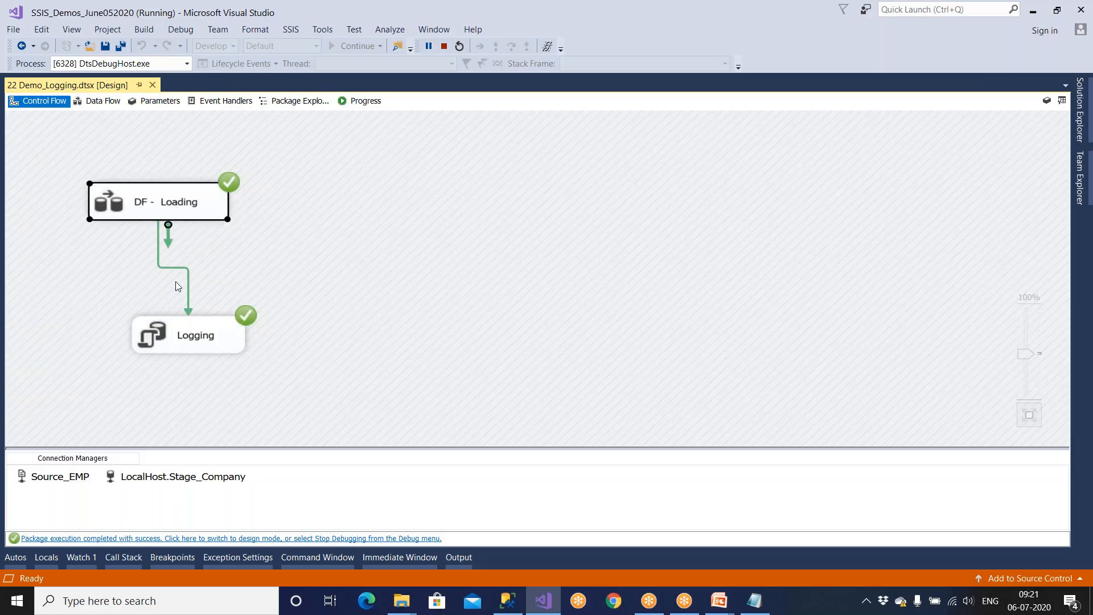
pyautogui.click(184, 334)
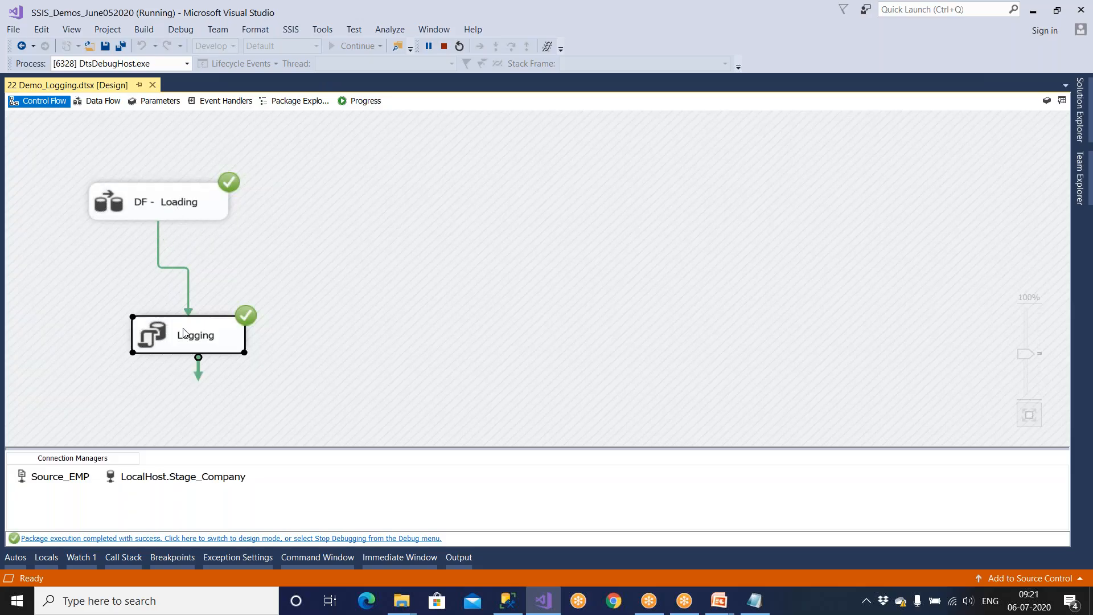
pyautogui.click(507, 601)
pyautogui.click(535, 397)
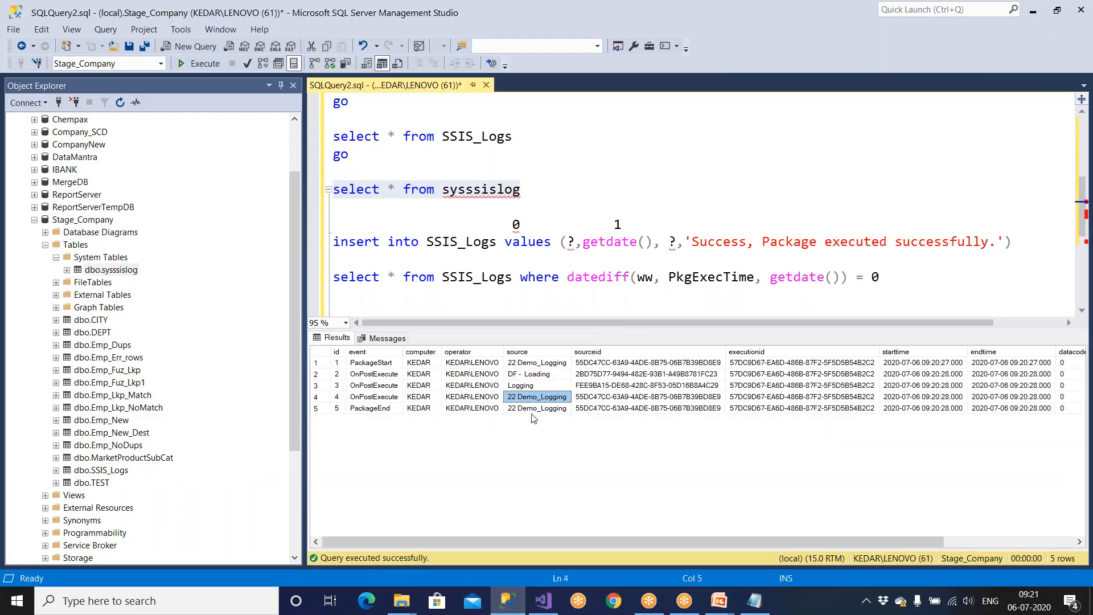
pyautogui.click(539, 409)
pyautogui.moveTo(813, 541); pyautogui.dragTo(1075, 457)
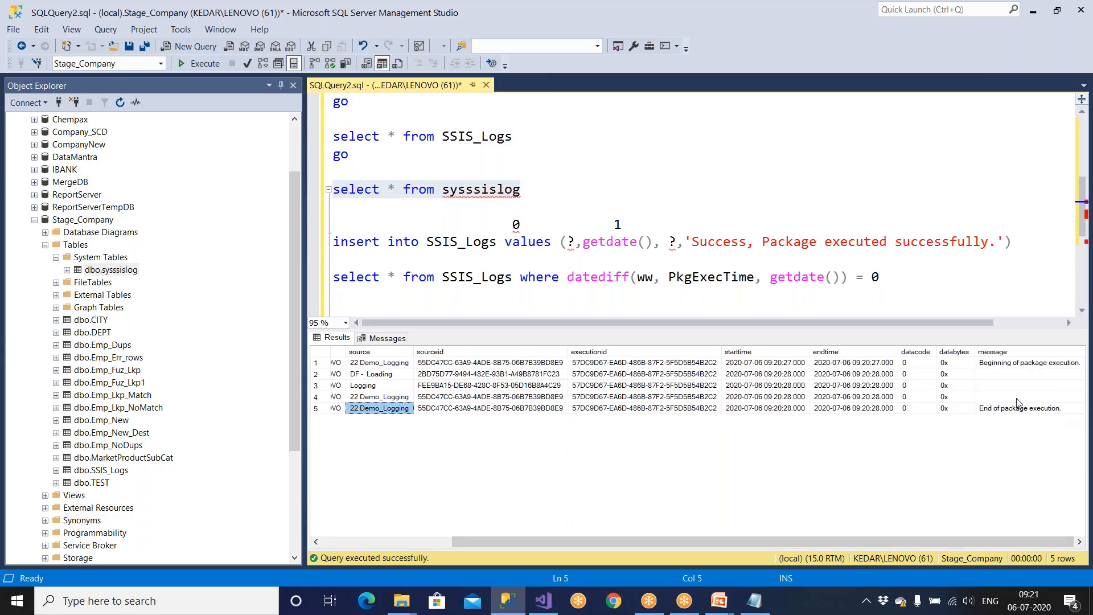
pyautogui.moveTo(1013, 374); pyautogui.dragTo(1014, 401)
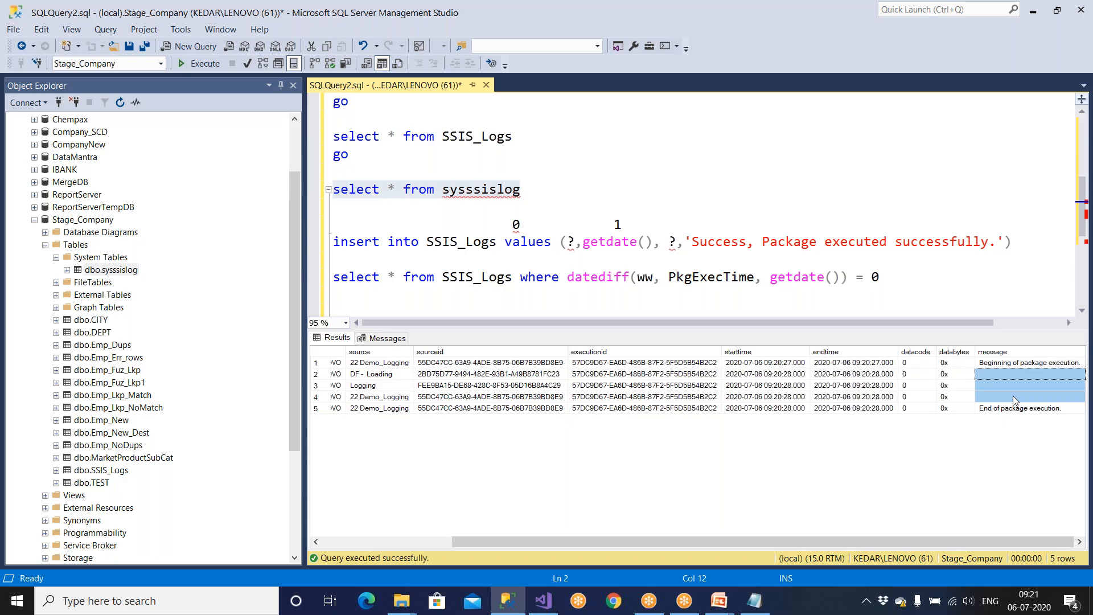
# Step: Delete the Emp file from the Amazon folder and return to Visual Studio
pyautogui.click(403, 603)
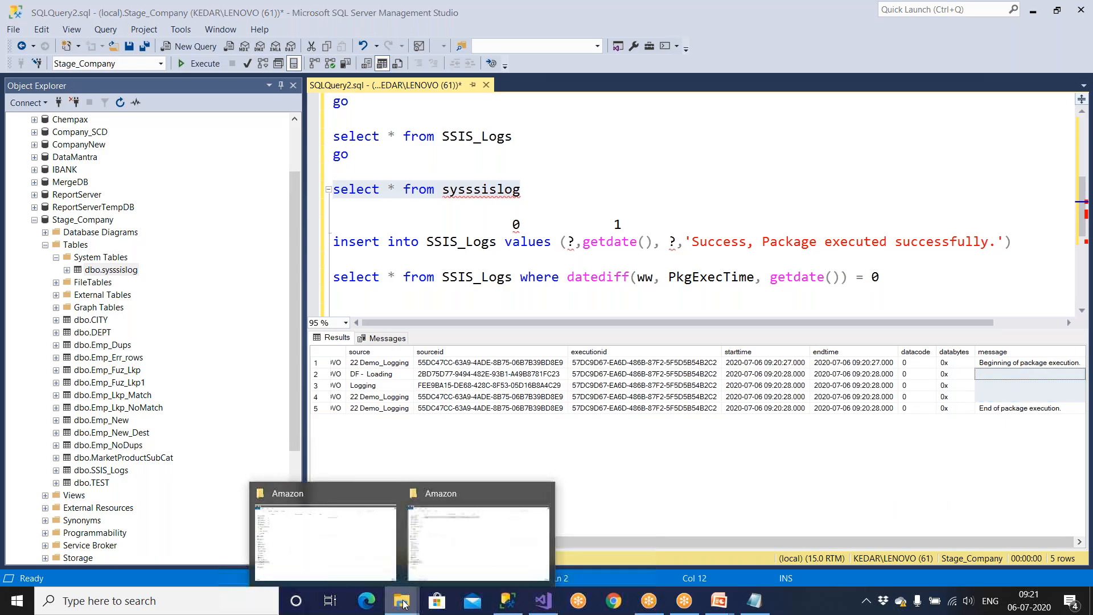
pyautogui.click(481, 546)
pyautogui.click(161, 100)
pyautogui.press('Delete')
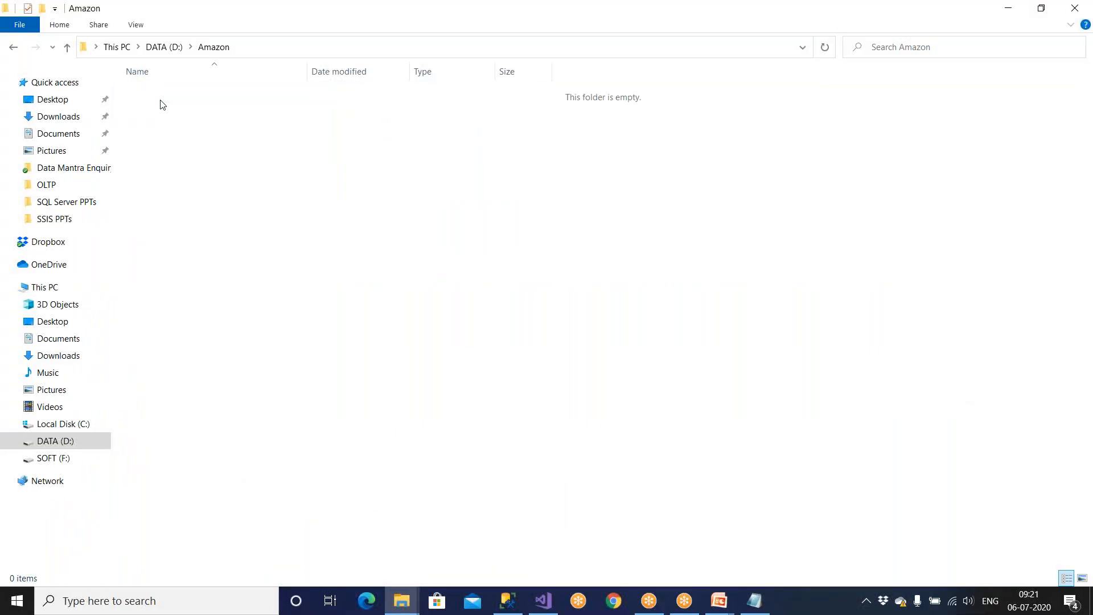
pyautogui.click(543, 601)
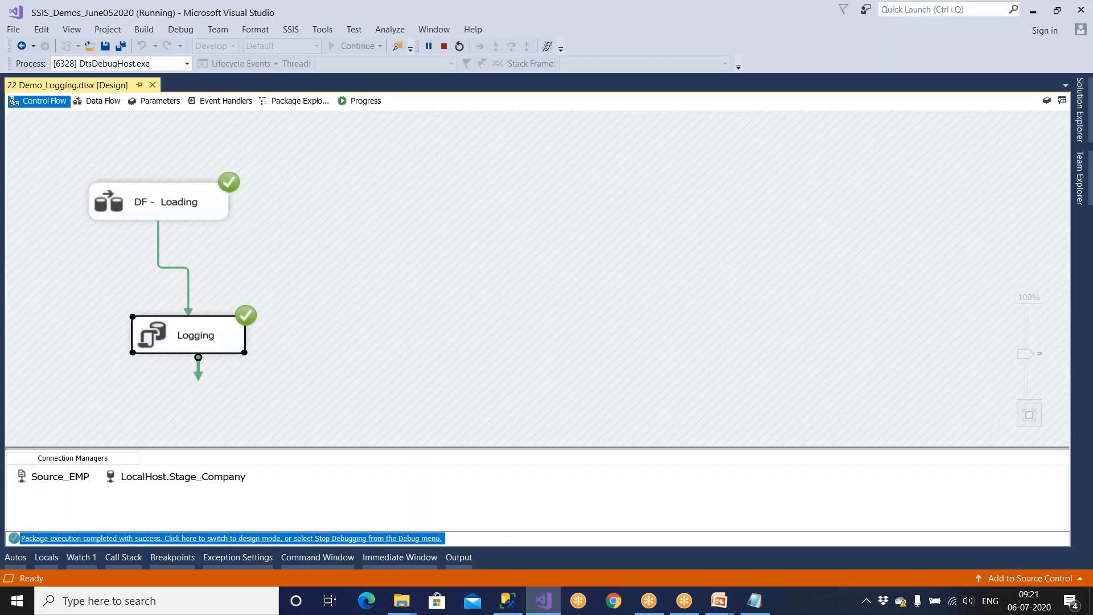
# Step: Return 22 Demo_Logging to design mode and start the package again
pyautogui.click(294, 539)
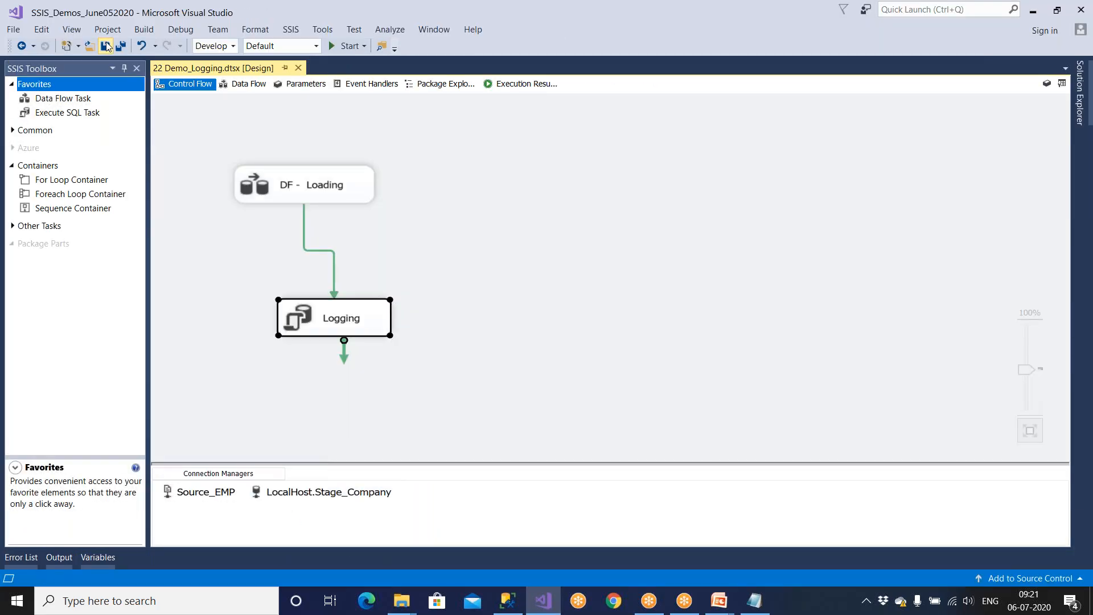
pyautogui.click(332, 46)
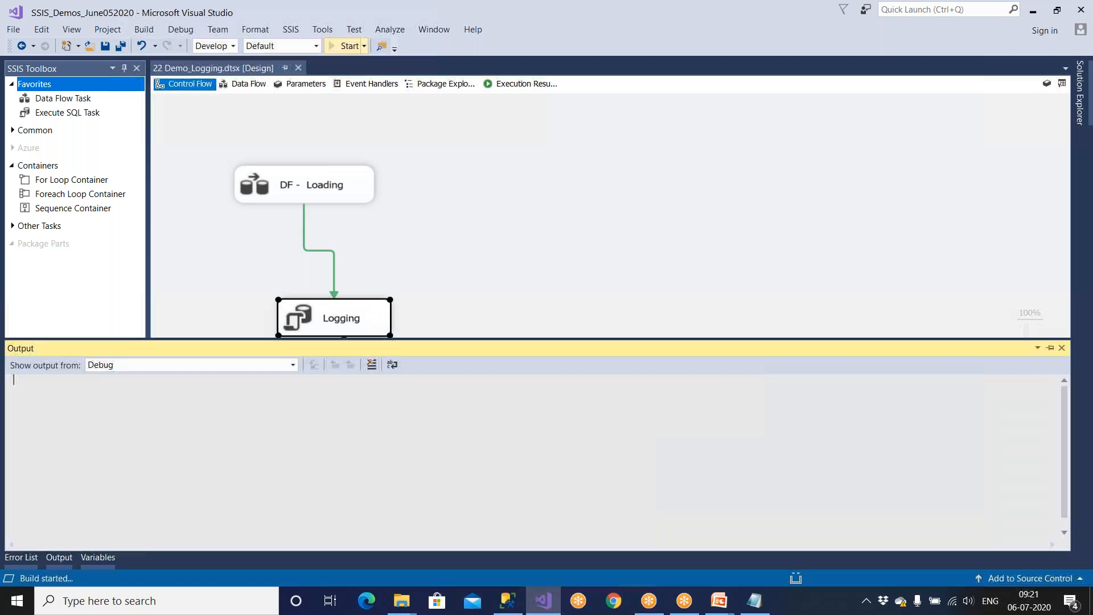
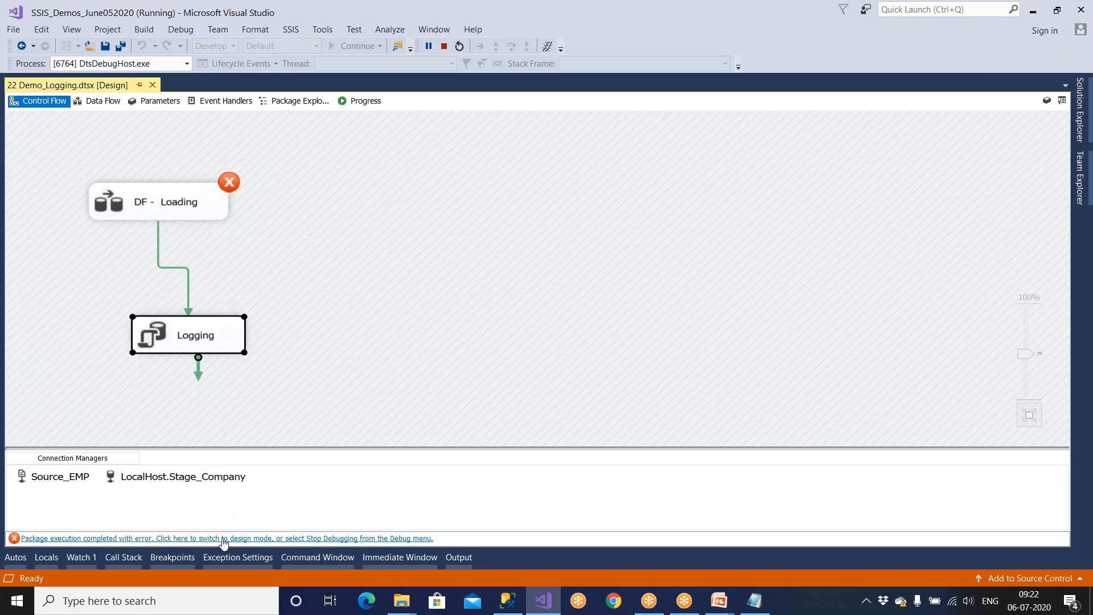
# Step: Stop debugging after 22 Demo_Logging completed with an error at DF - Loading
pyautogui.click(223, 538)
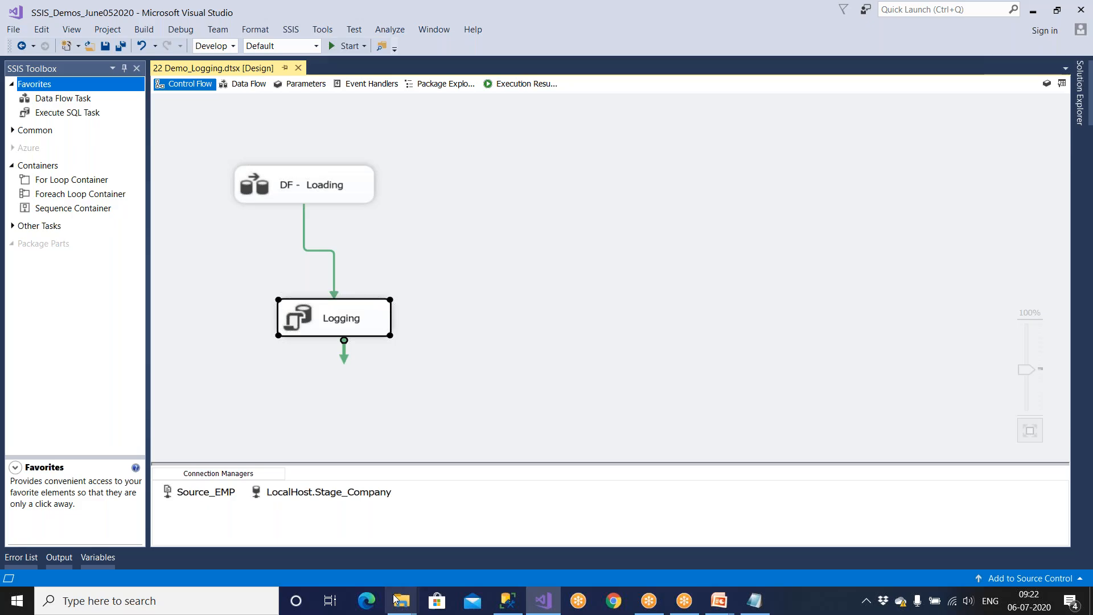
# Step: Run the SSIS_Logs query, then the sysssislog query to list the failed run's log rows
pyautogui.moveTo(398, 601)
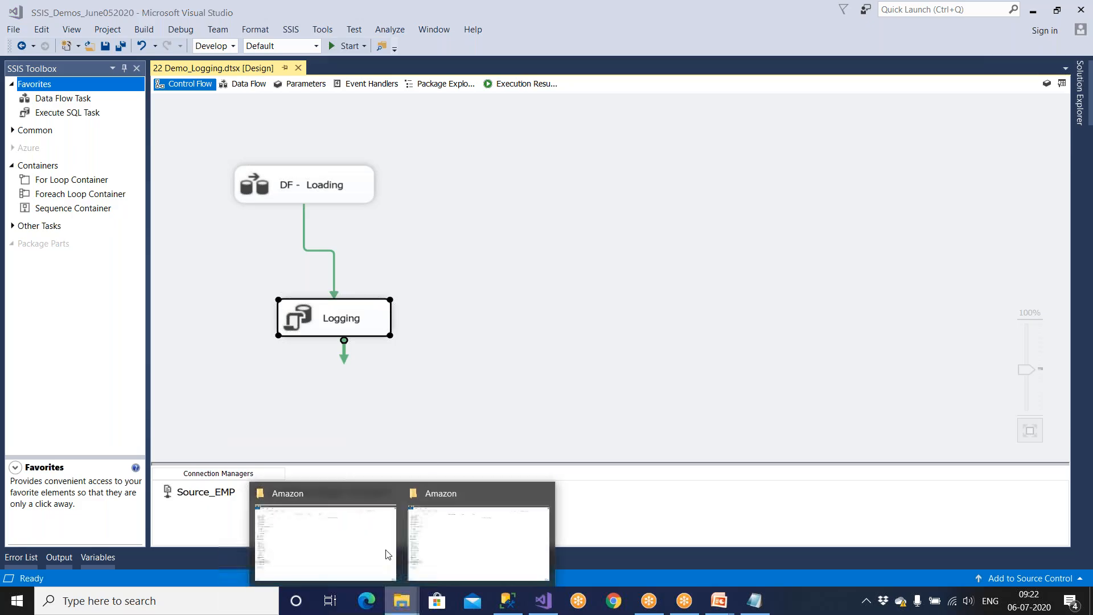
pyautogui.click(397, 527)
pyautogui.click(507, 601)
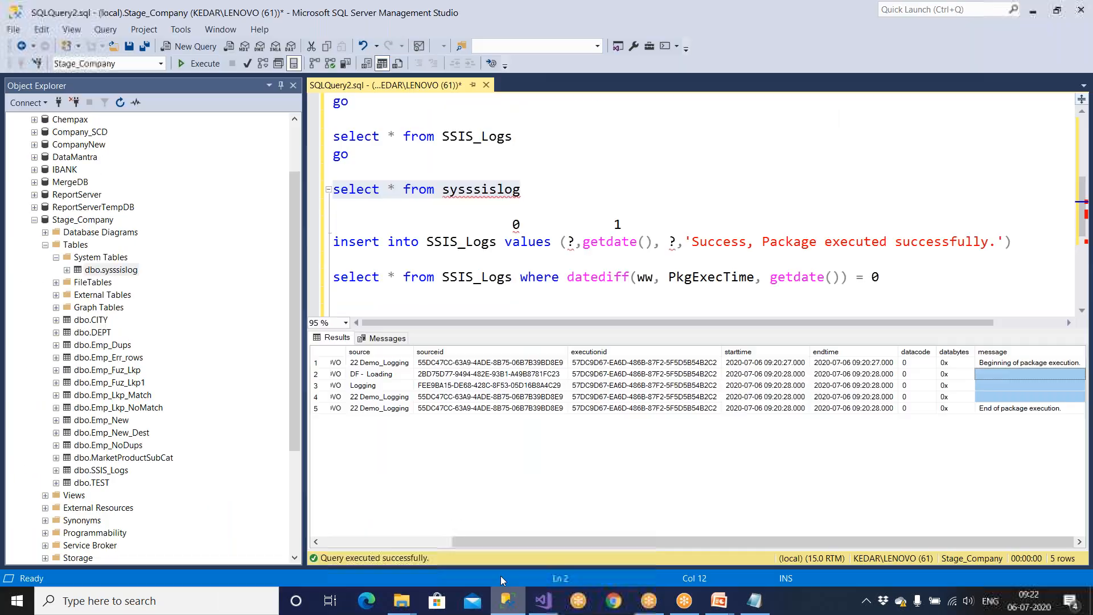
pyautogui.moveTo(361, 158); pyautogui.dragTo(333, 136)
pyautogui.click(201, 64)
pyautogui.moveTo(528, 189); pyautogui.dragTo(333, 189)
pyautogui.click(207, 64)
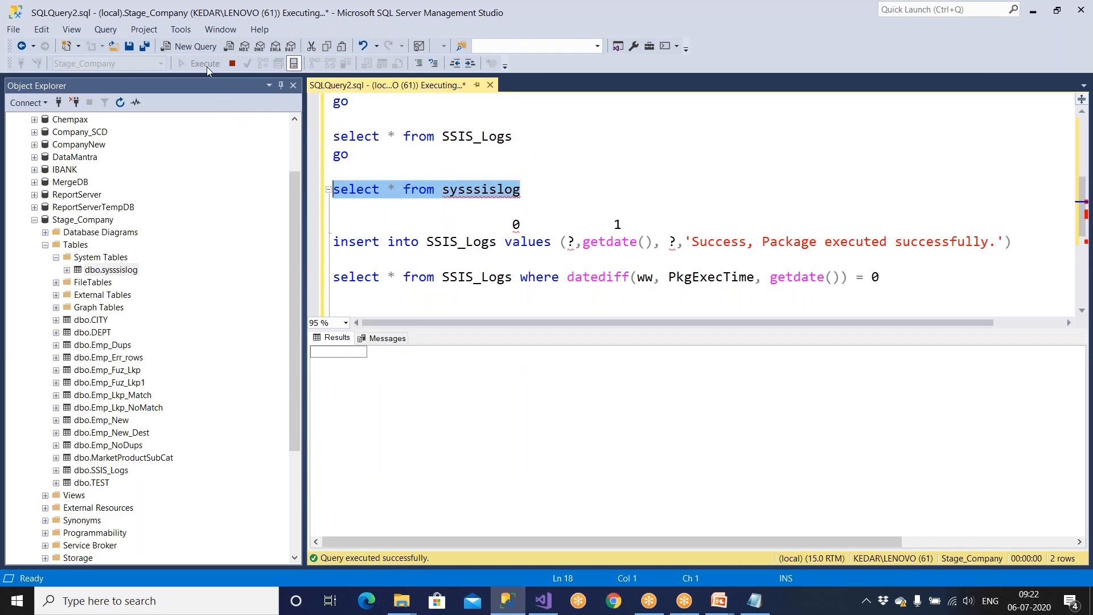
# Step: Copy the four OnError message cells from rows 7-10 of the sysssislog results
pyautogui.moveTo(367, 433); pyautogui.dragTo(705, 495)
pyautogui.moveTo(743, 545); pyautogui.dragTo(915, 546)
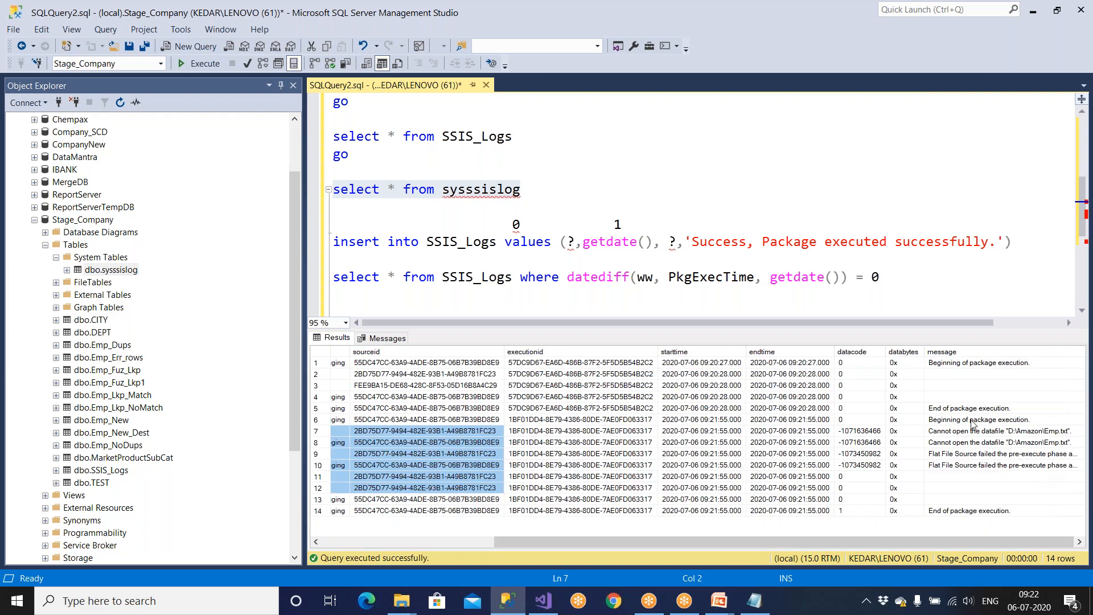
pyautogui.moveTo(973, 430); pyautogui.dragTo(974, 465)
pyautogui.rightClick(972, 450)
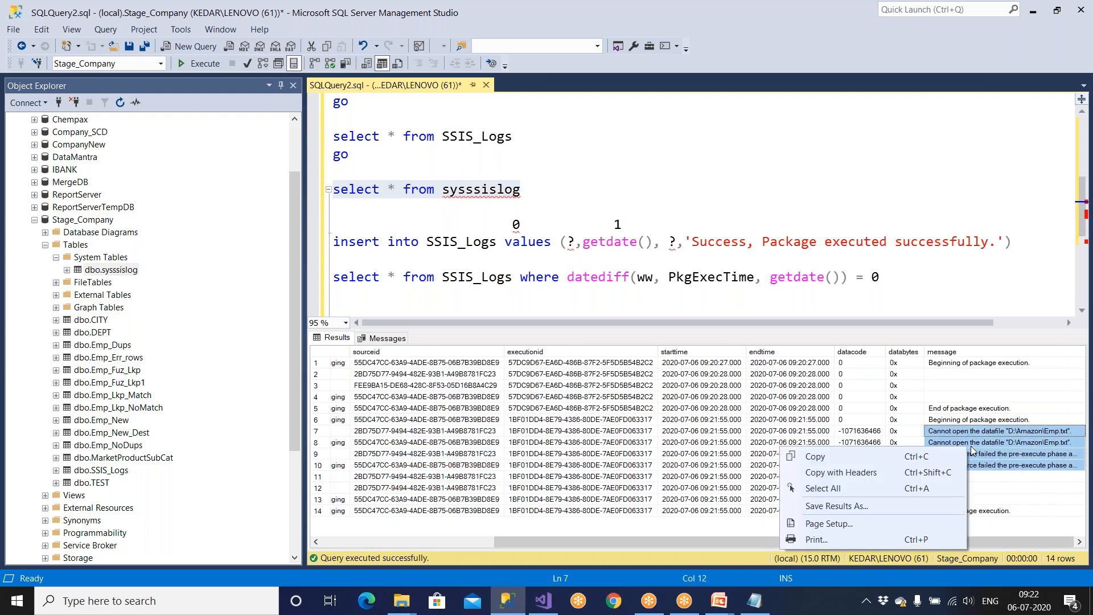
pyautogui.click(829, 458)
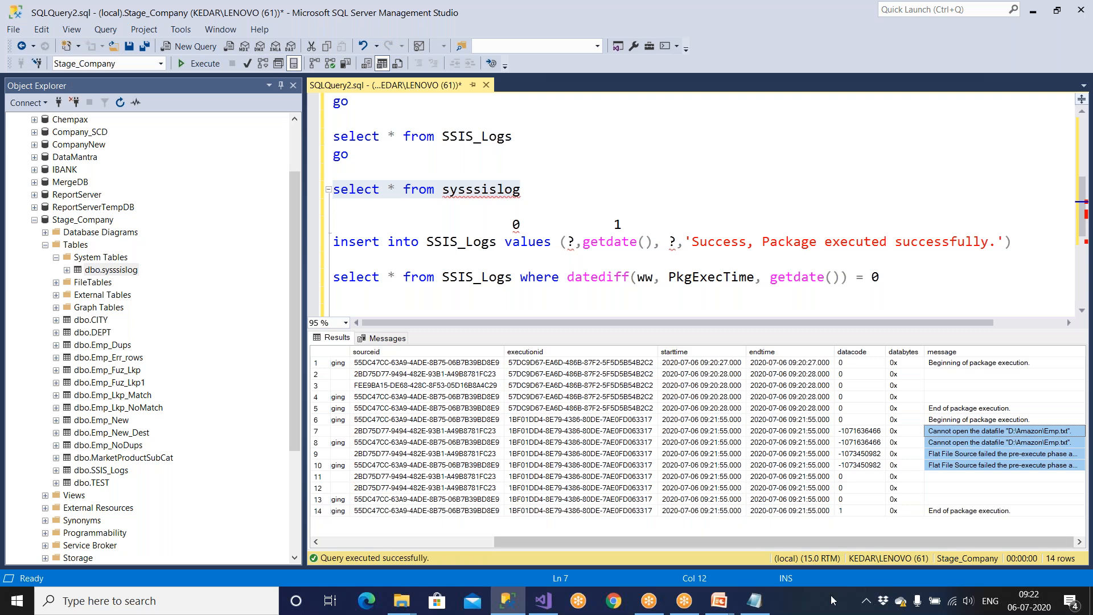
pyautogui.click(754, 601)
# Step: Paste the four error messages into Notepad and highlight the missing file D:\Amazon\Emp.txt
pyautogui.hotkey('ctrl', 'a')
pyautogui.hotkey('ctrl', 'v')
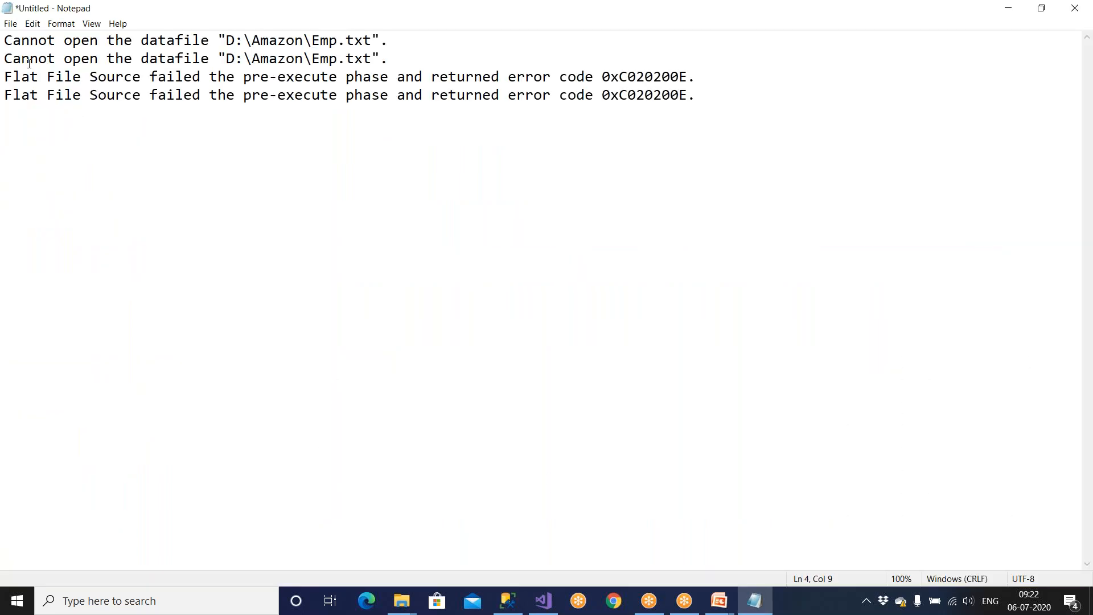
pyautogui.moveTo(30, 35); pyautogui.dragTo(390, 45)
pyautogui.moveTo(30, 59); pyautogui.dragTo(405, 65)
pyautogui.click(302, 147)
pyautogui.moveTo(219, 36); pyautogui.dragTo(405, 40)
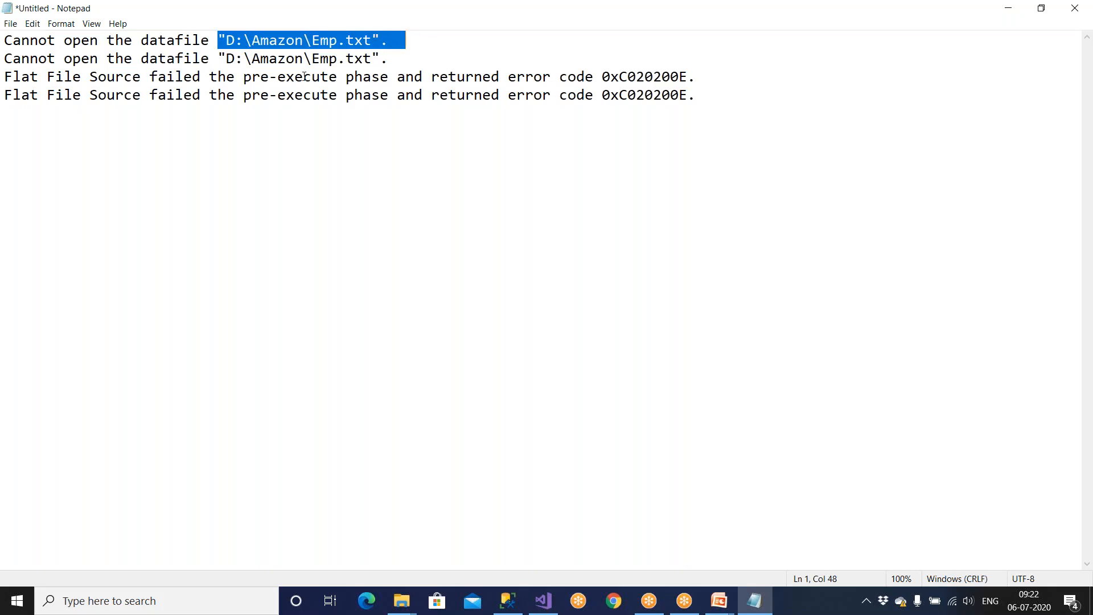
pyautogui.moveTo(311, 40); pyautogui.dragTo(371, 38)
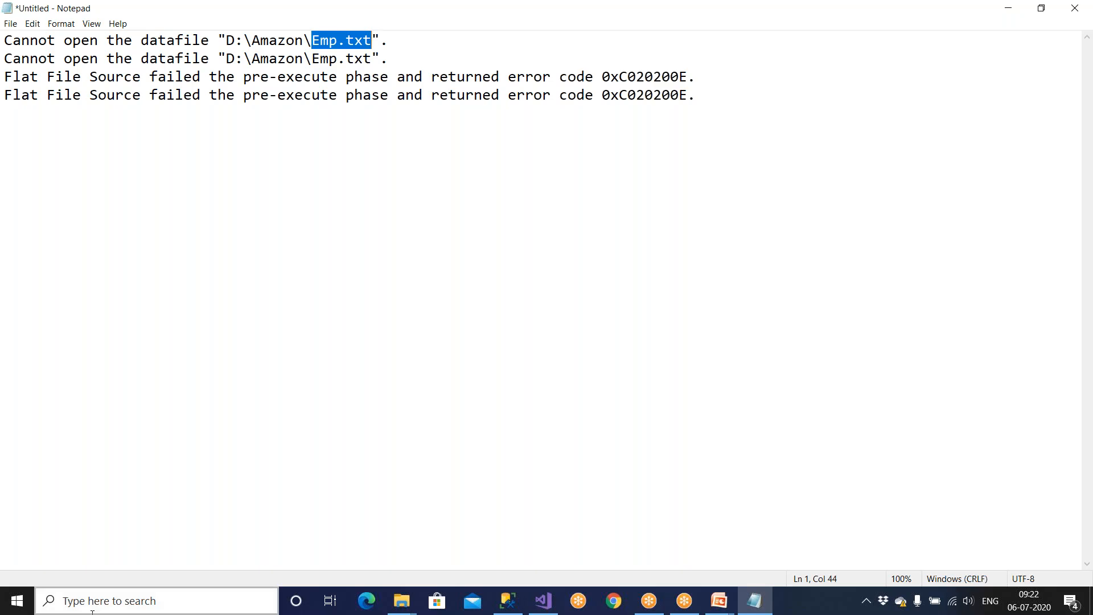
# Step: Open D:\Amazon in File Explorer to confirm Emp.txt is not there
pyautogui.click(402, 605)
pyautogui.click(381, 551)
pyautogui.click(61, 442)
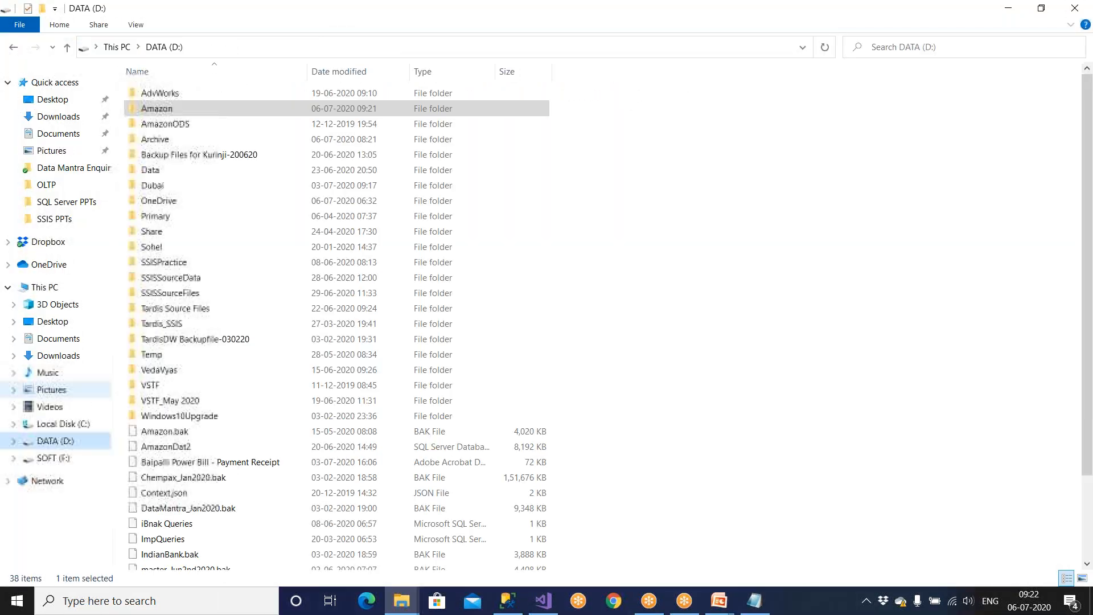
pyautogui.doubleClick(191, 111)
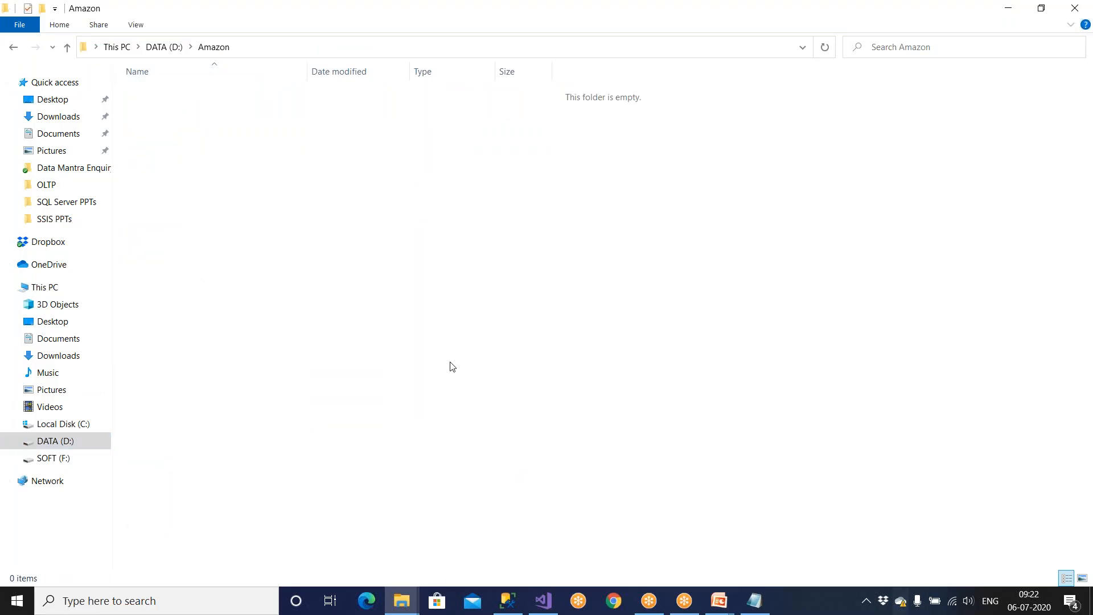
pyautogui.click(1075, 8)
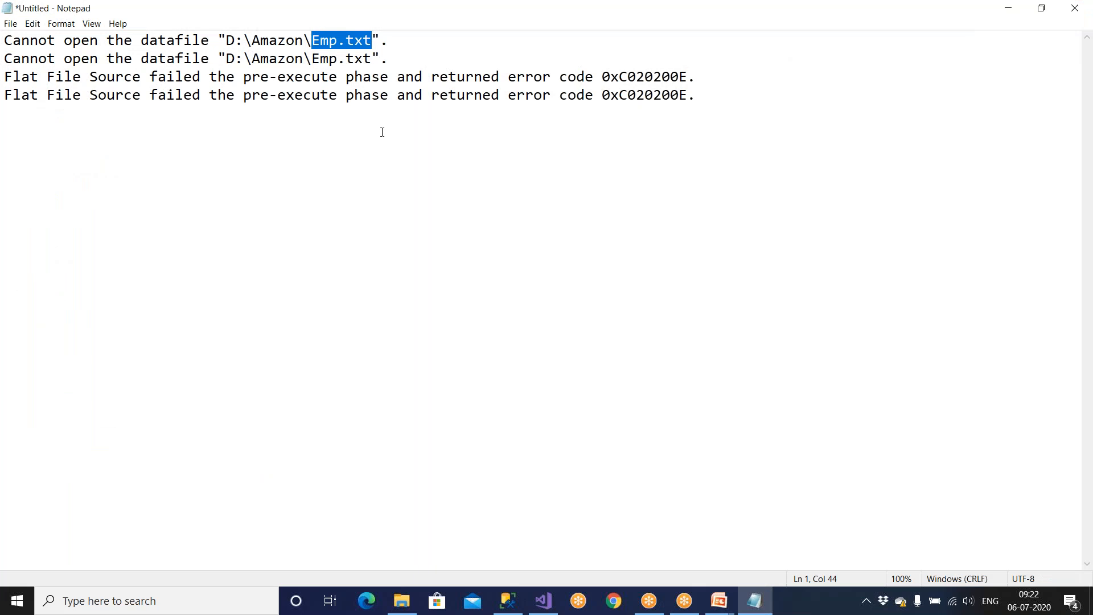
# Step: Close the Notepad notes without saving them
pyautogui.click(325, 123)
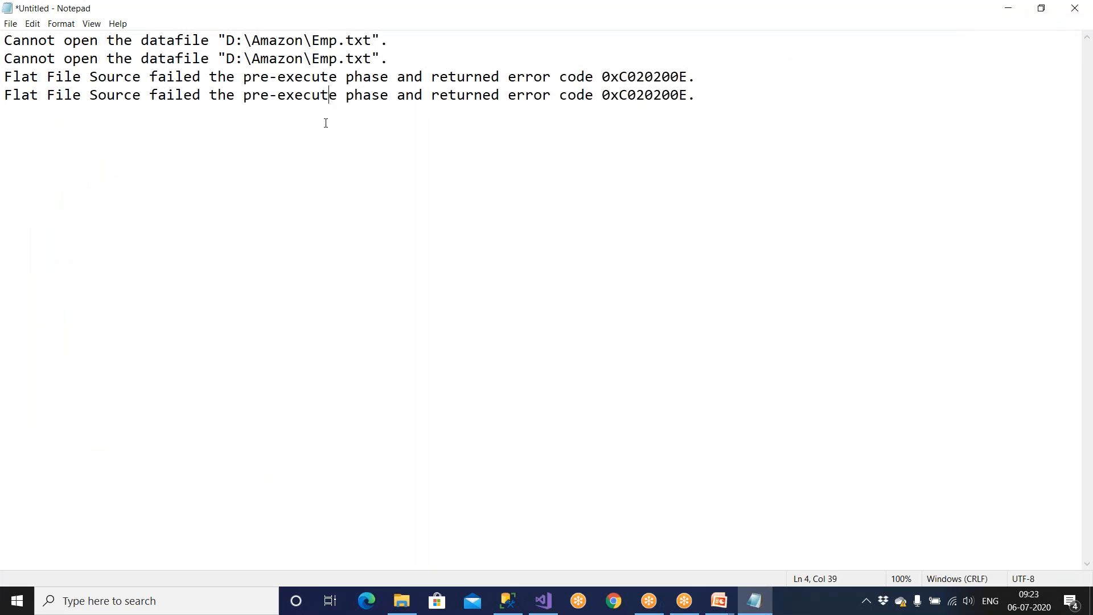
pyautogui.moveTo(214, 41); pyautogui.dragTo(437, 42)
pyautogui.click(1075, 8)
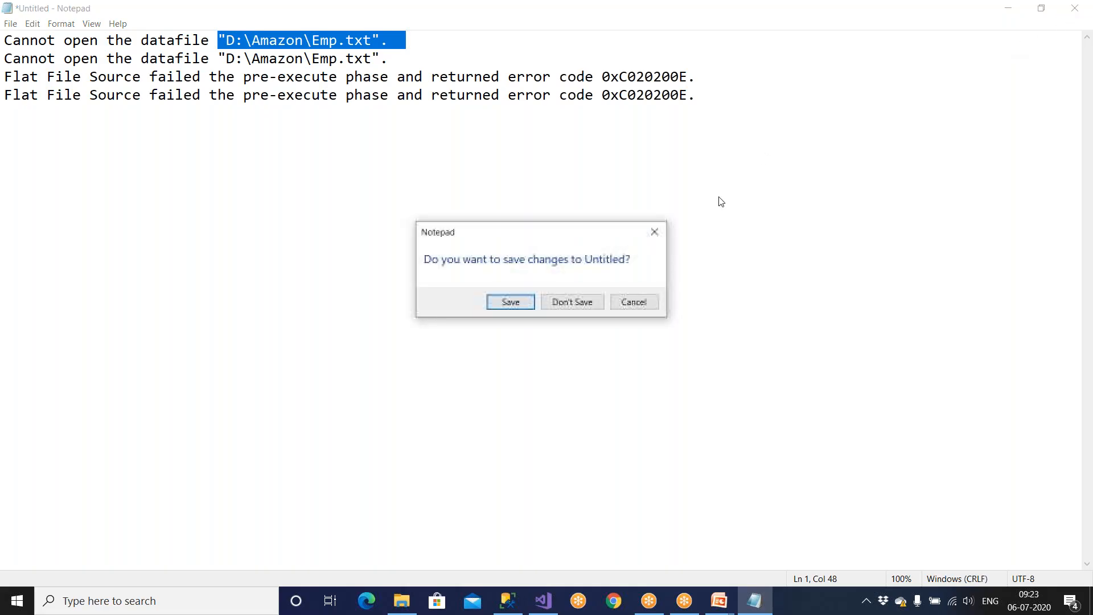
pyautogui.click(572, 302)
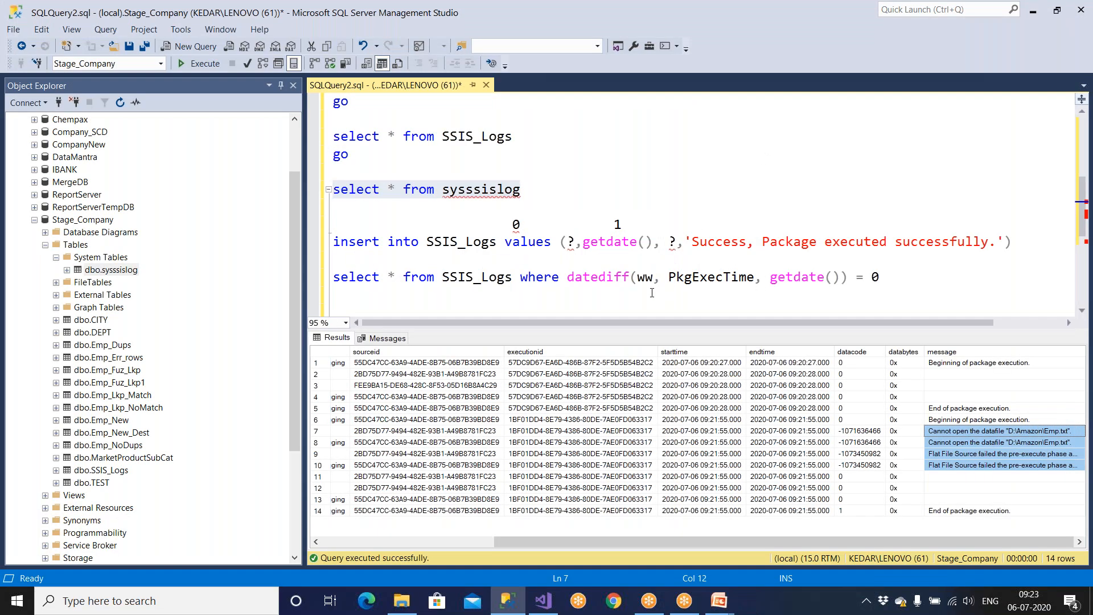
# Step: Duplicate the SSIS_Logs success insert statement on the line below
pyautogui.moveTo(1017, 244); pyautogui.dragTo(323, 250)
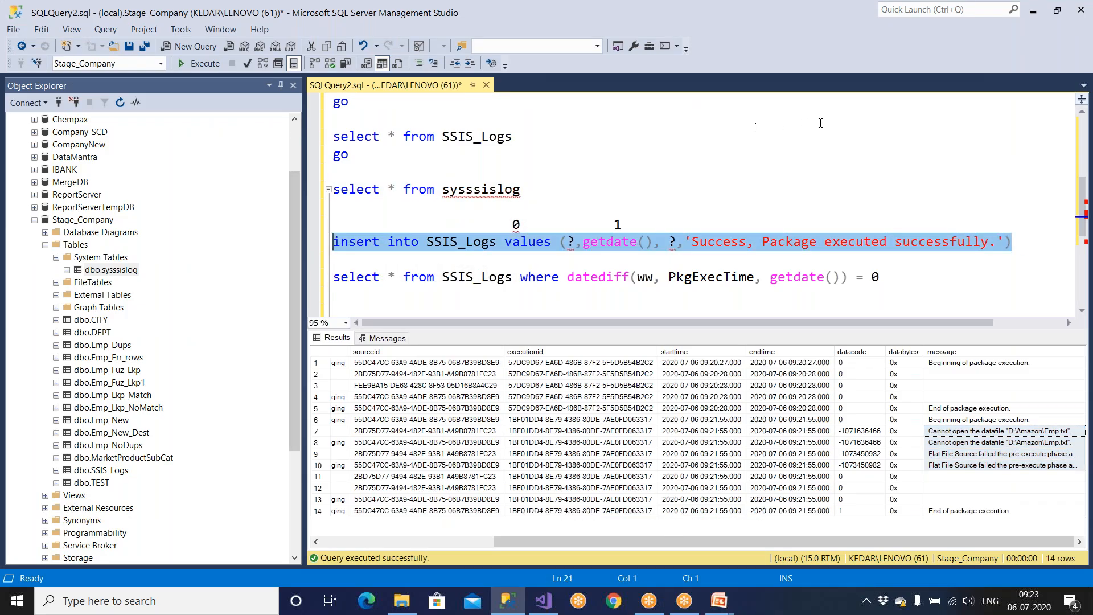
pyautogui.click(1023, 249)
pyautogui.press('Return')
pyautogui.hotkey('ctrl', 'v')
# Step: Change the duplicate's message to 'Fail. Source fire doesnot exists.' and remove the extra period
pyautogui.moveTo(692, 261); pyautogui.dragTo(989, 260)
pyautogui.write('Fail. ')
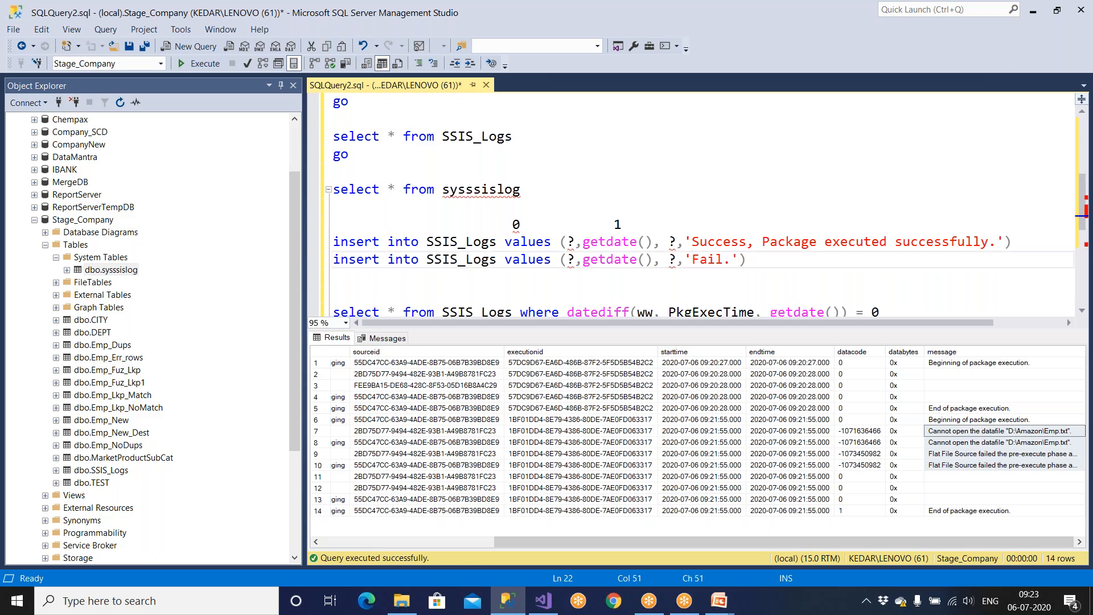
pyautogui.write('Source firl')
pyautogui.press('BackSpace')
pyautogui.write('e does')
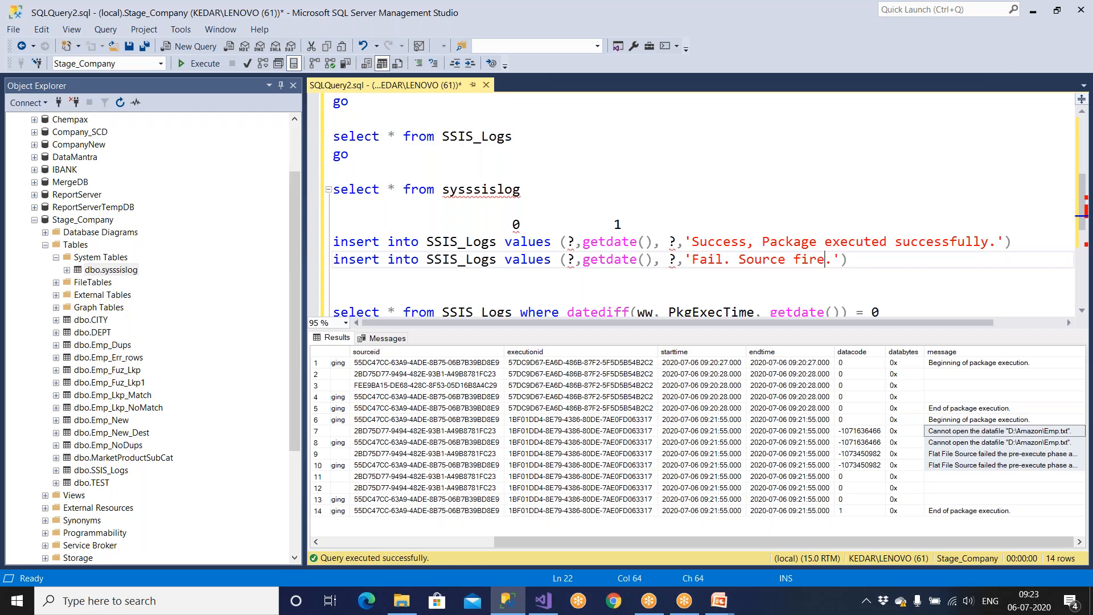
pyautogui.write('not exists')
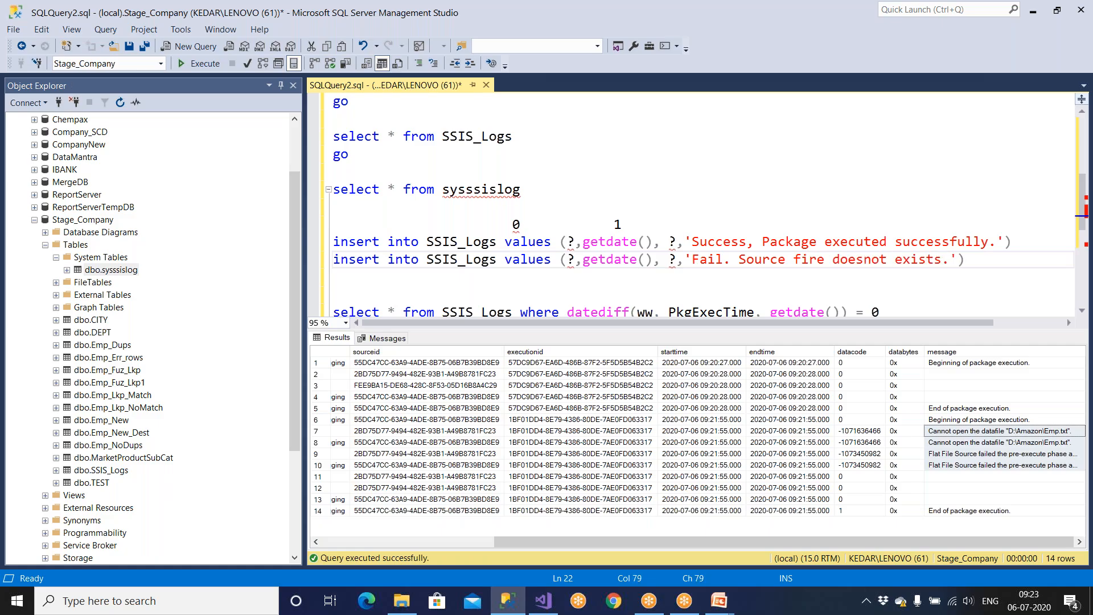
pyautogui.write('.')
pyautogui.hotkey('ctrl', 'Return')
pyautogui.moveTo(1013, 273); pyautogui.dragTo(326, 284)
pyautogui.click(937, 288)
pyautogui.click(947, 283)
pyautogui.press('BackSpace')
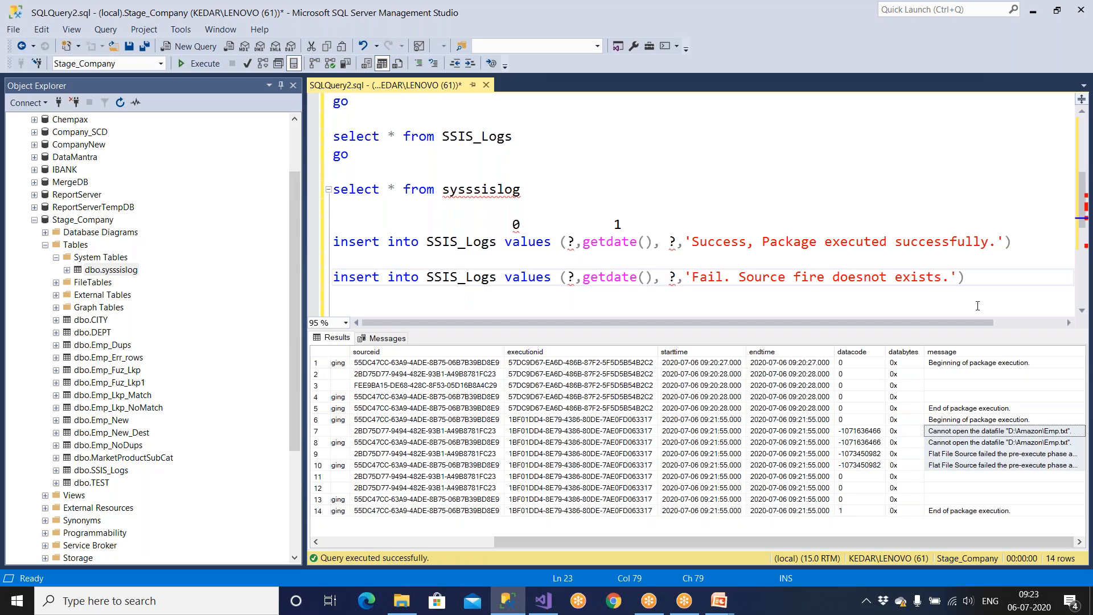
pyautogui.click(543, 602)
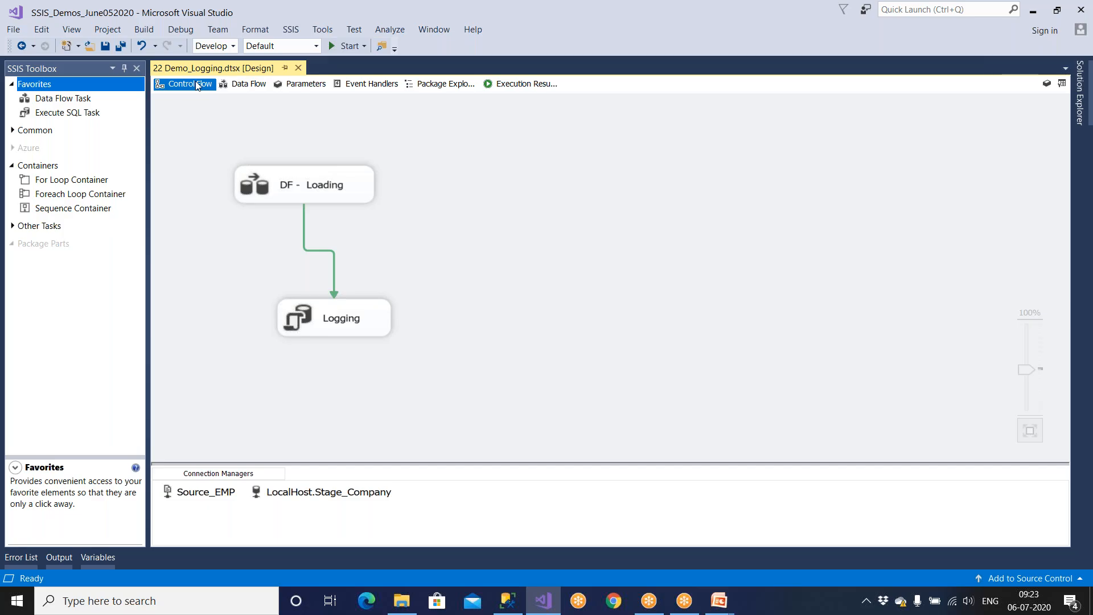
# Step: Rearrange the DF - Loading and Logging tasks on the Control Flow canvas
pyautogui.moveTo(324, 184); pyautogui.dragTo(360, 196)
pyautogui.moveTo(366, 317); pyautogui.dragTo(400, 318)
pyautogui.moveTo(381, 214); pyautogui.dragTo(377, 230)
pyautogui.moveTo(379, 315); pyautogui.dragTo(387, 336)
pyautogui.moveTo(379, 214); pyautogui.dragTo(379, 237)
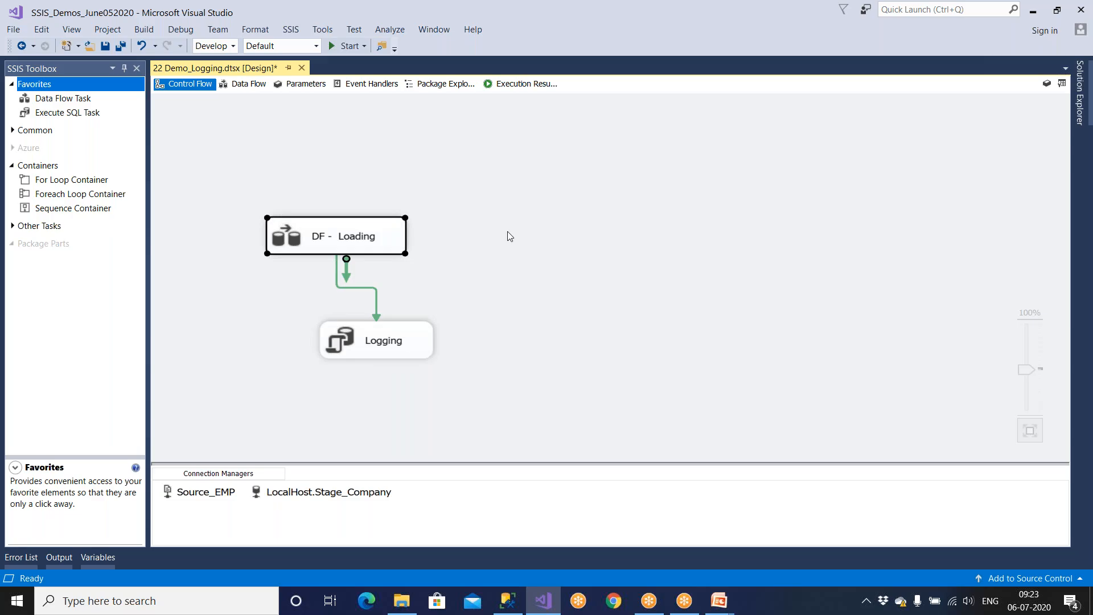
# Step: Open the DF - Loading data flow, then return to Control Flow and select the Logging task
pyautogui.doubleClick(356, 250)
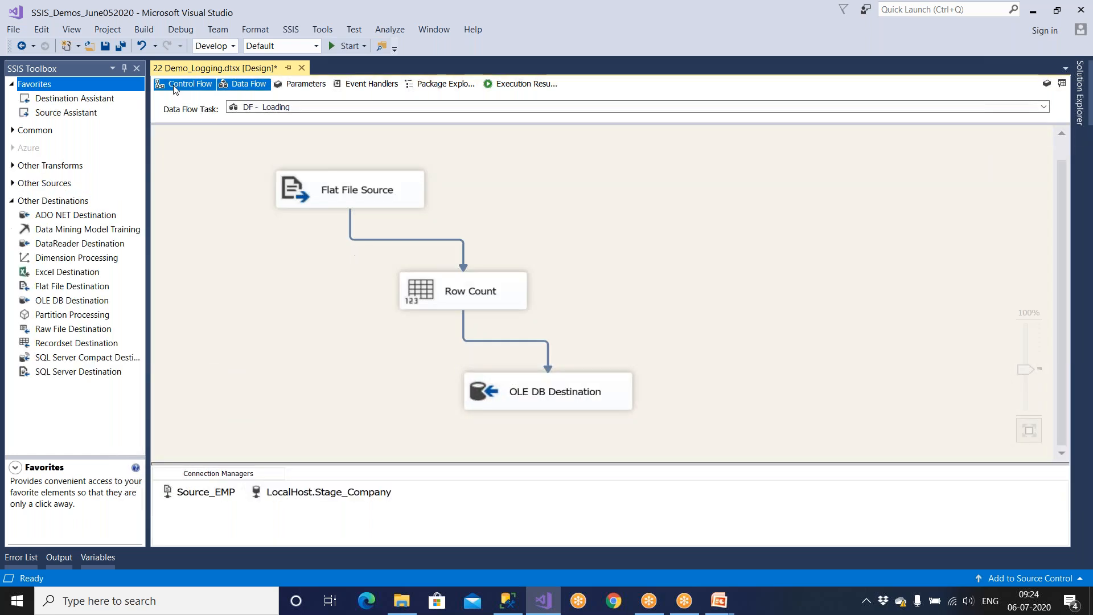
pyautogui.click(177, 86)
pyautogui.click(397, 350)
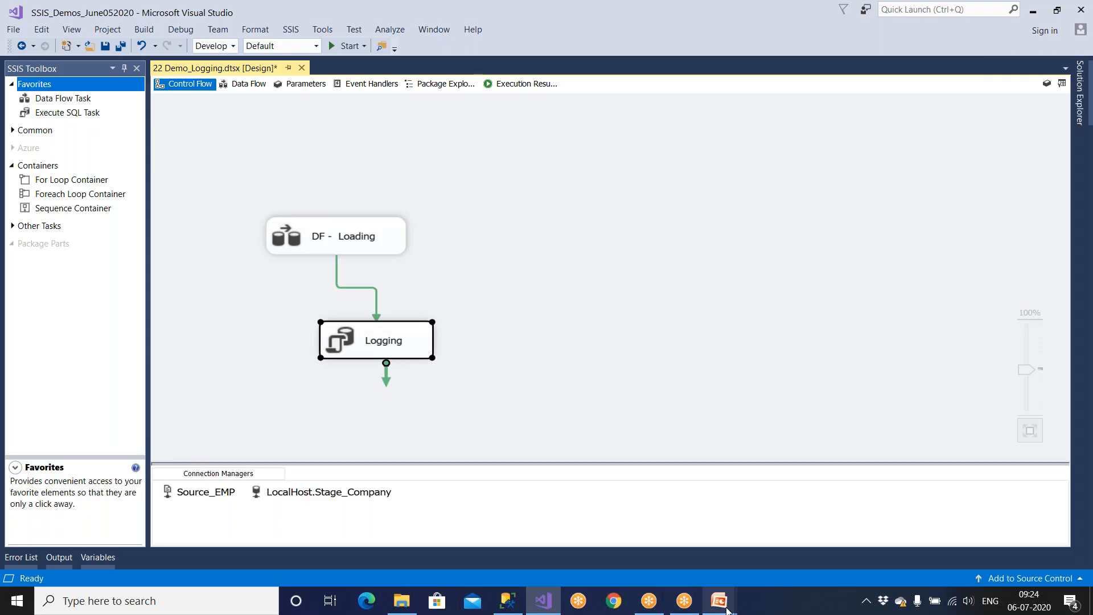
# Step: Bring the PowerPoint slide show forward on the Demo Requirements slide
pyautogui.moveTo(724, 608)
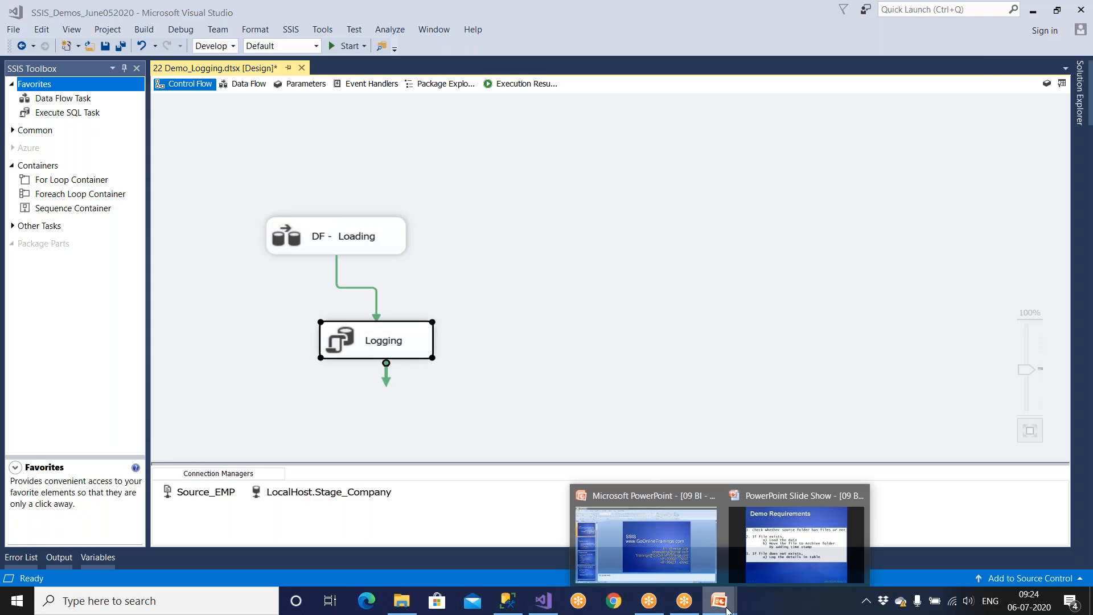
pyautogui.click(775, 558)
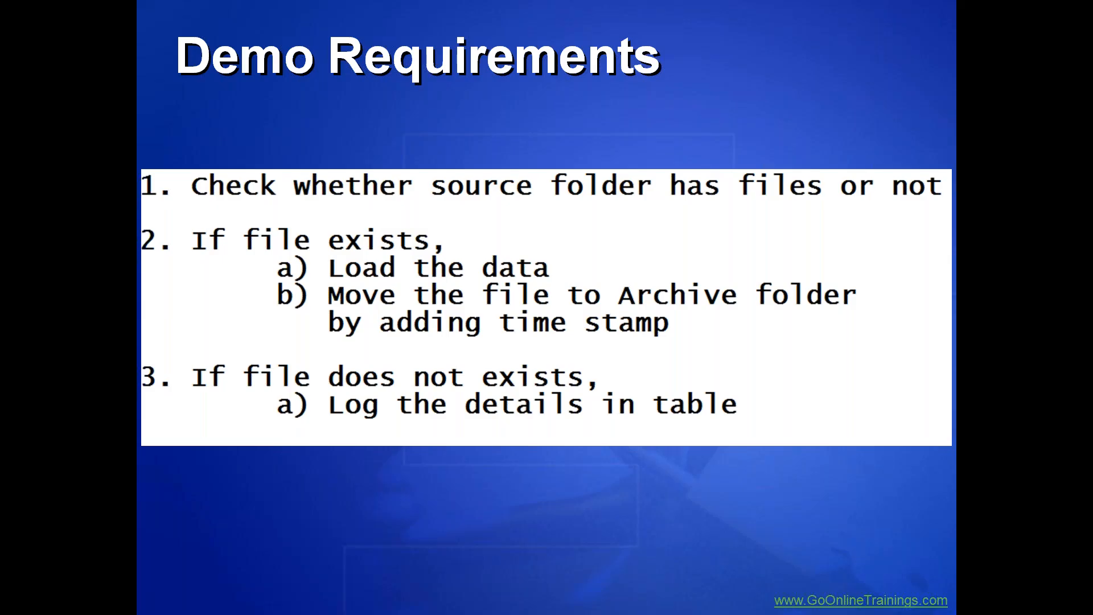
pyautogui.press('super')
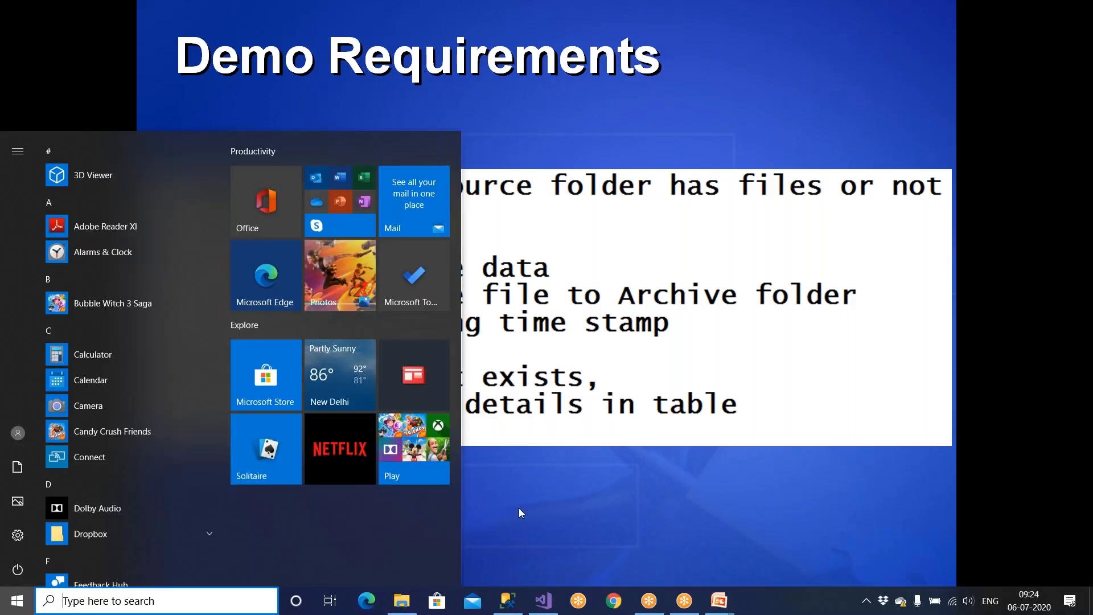
# Step: Launch Event Viewer by searching 'event' and open Windows Logs > Application
pyautogui.click(402, 600)
pyautogui.click(104, 595)
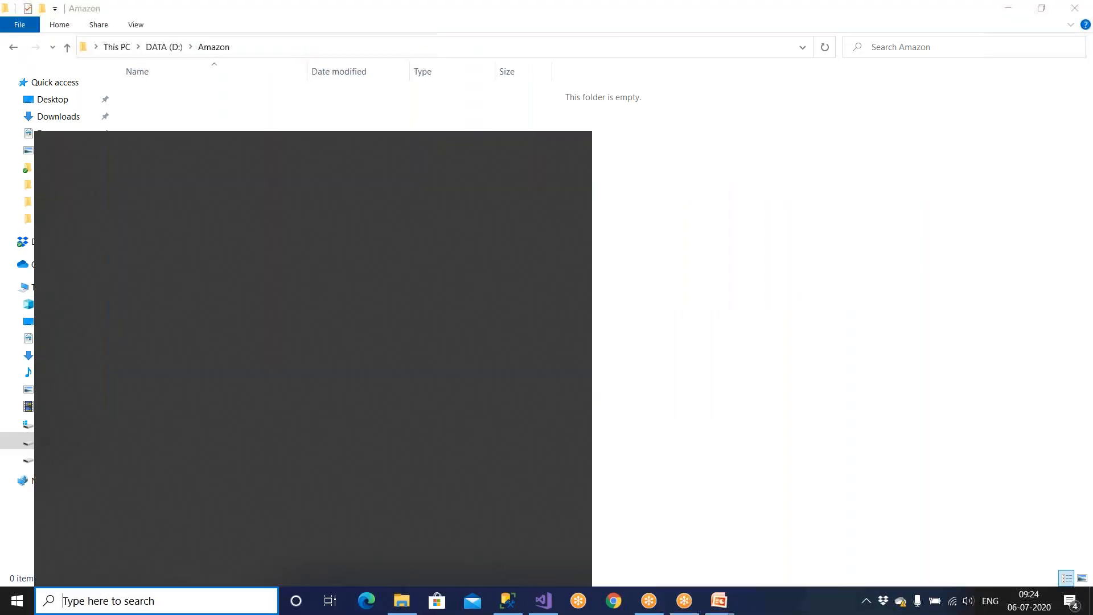
pyautogui.write('event')
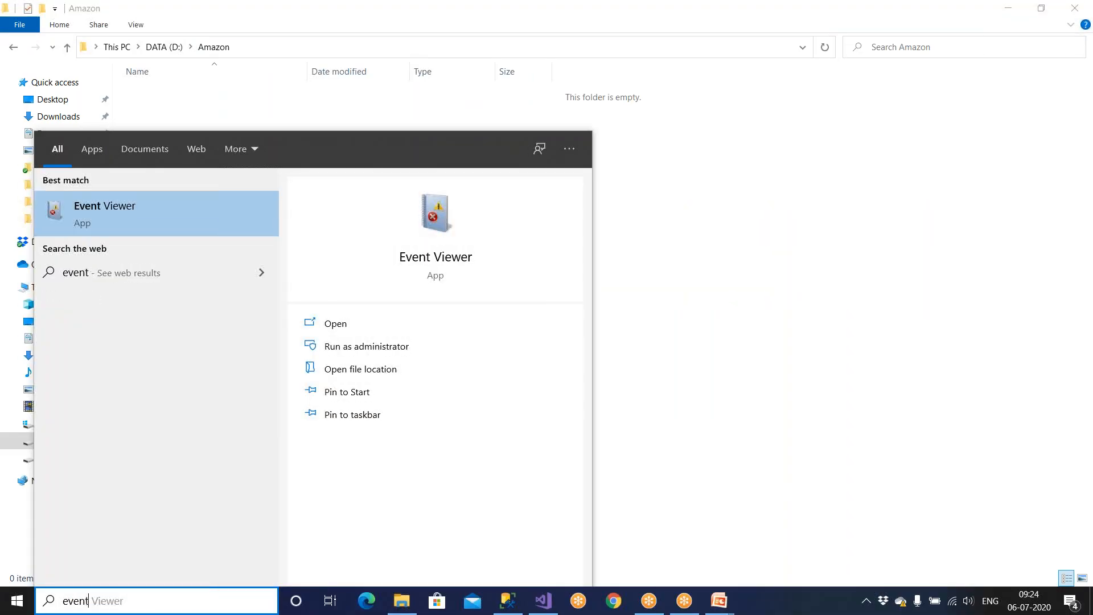
pyautogui.click(172, 224)
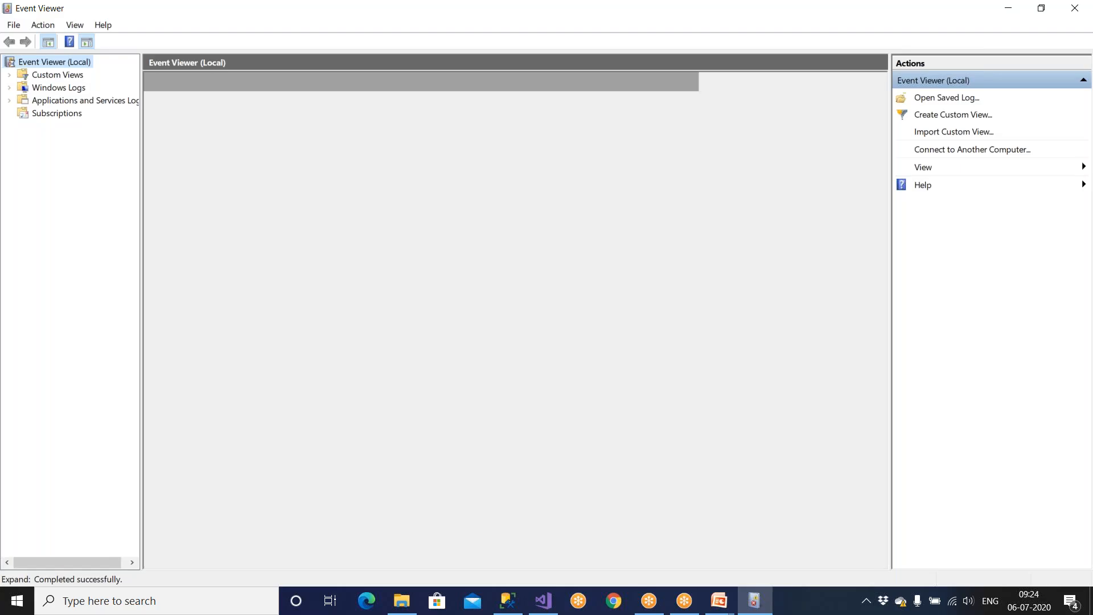
pyautogui.doubleClick(24, 89)
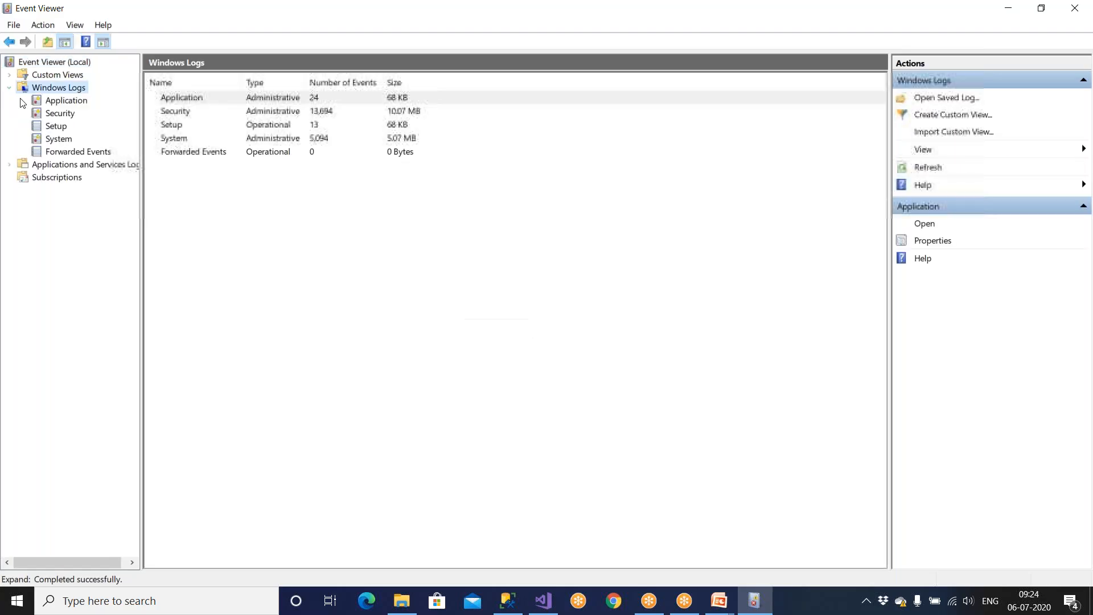
pyautogui.click(65, 104)
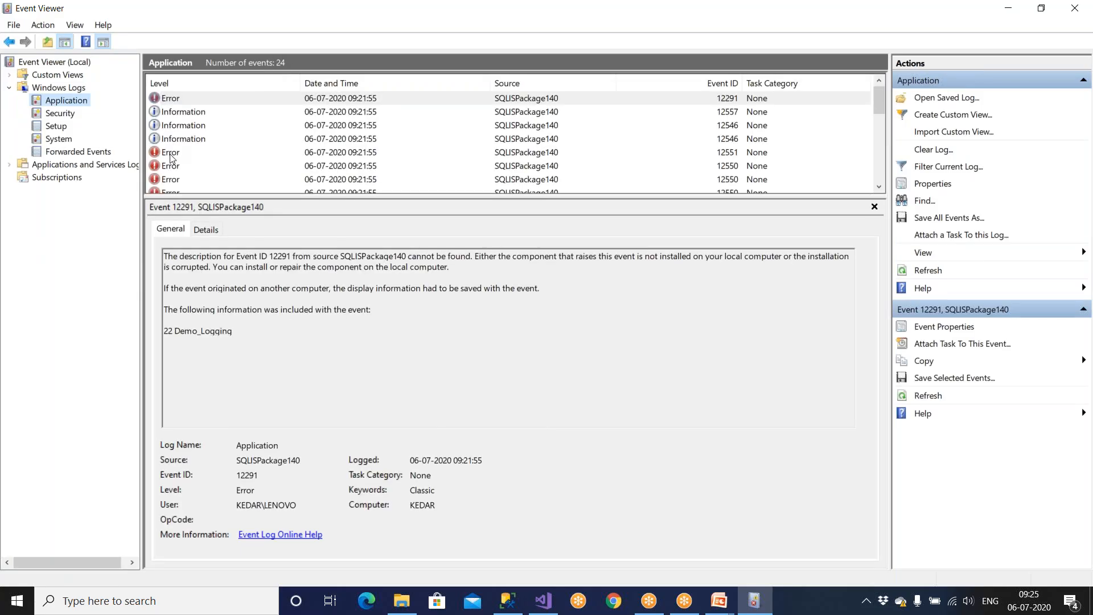
# Step: Step through the SQLISPackage140 events: errors 12551, 12550, 12291 and information 12288, 12557, 12546
pyautogui.click(171, 152)
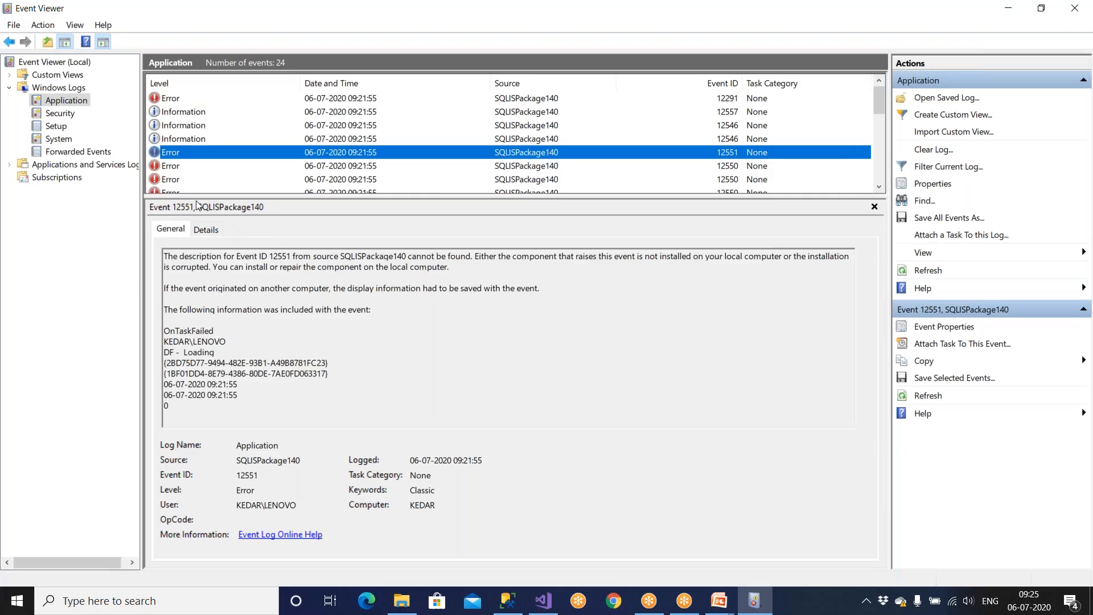
pyautogui.click(181, 170)
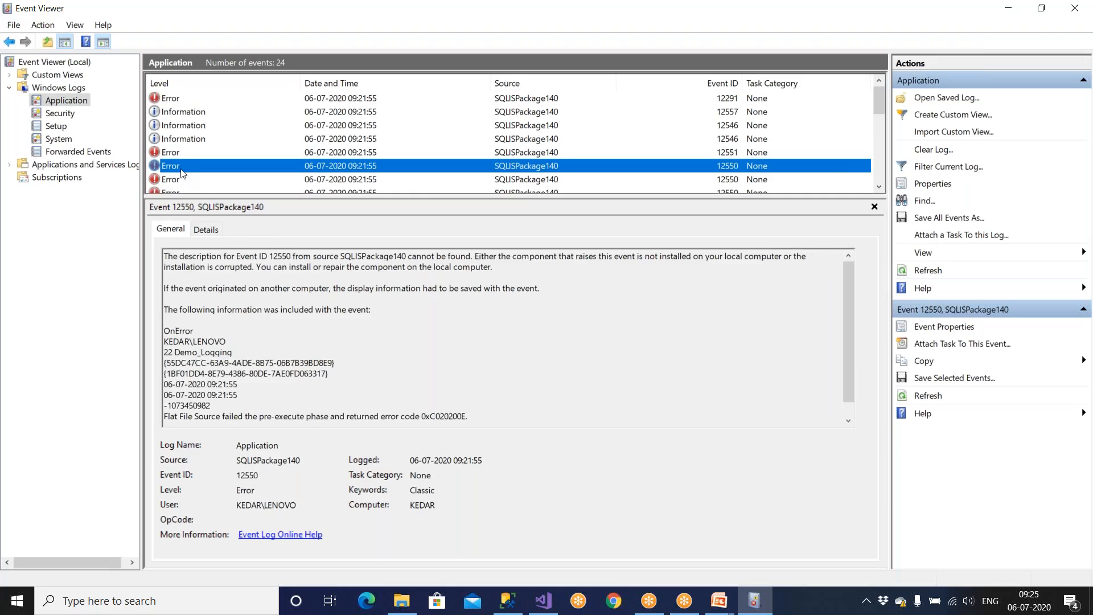
pyautogui.press('Down')
pyautogui.press('Down')
pyautogui.press('Down')
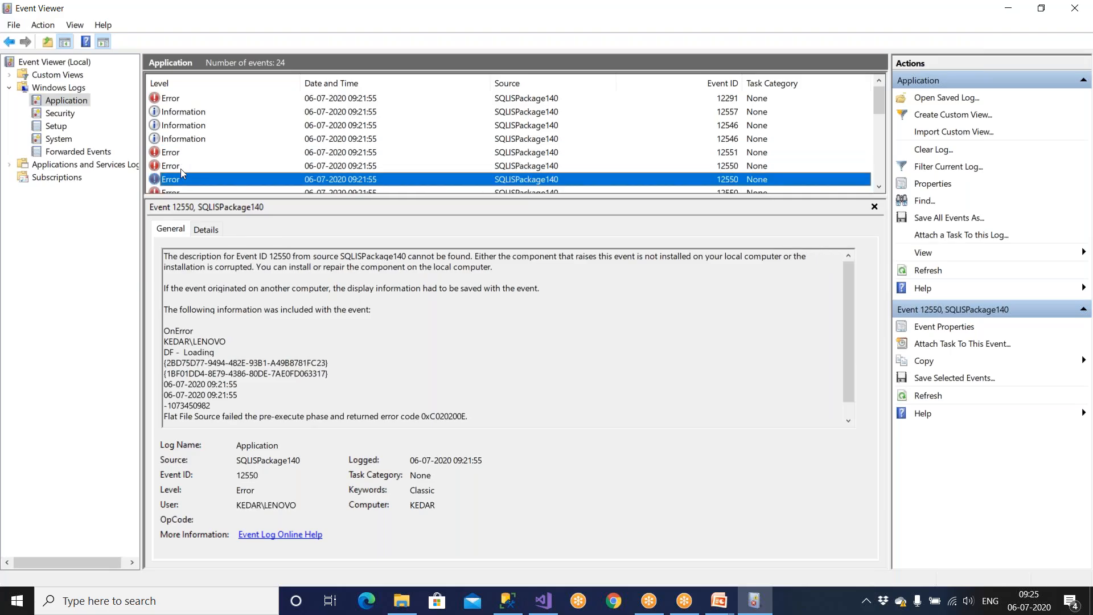
pyautogui.press('Down')
pyautogui.press('Down')
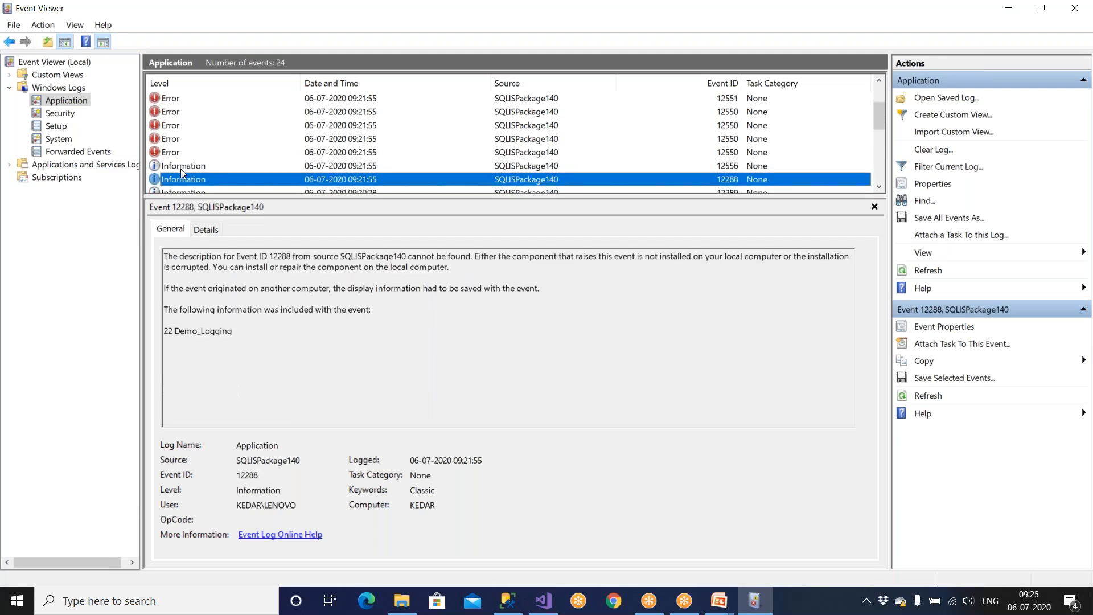
pyautogui.press('Down')
pyautogui.press('Down')
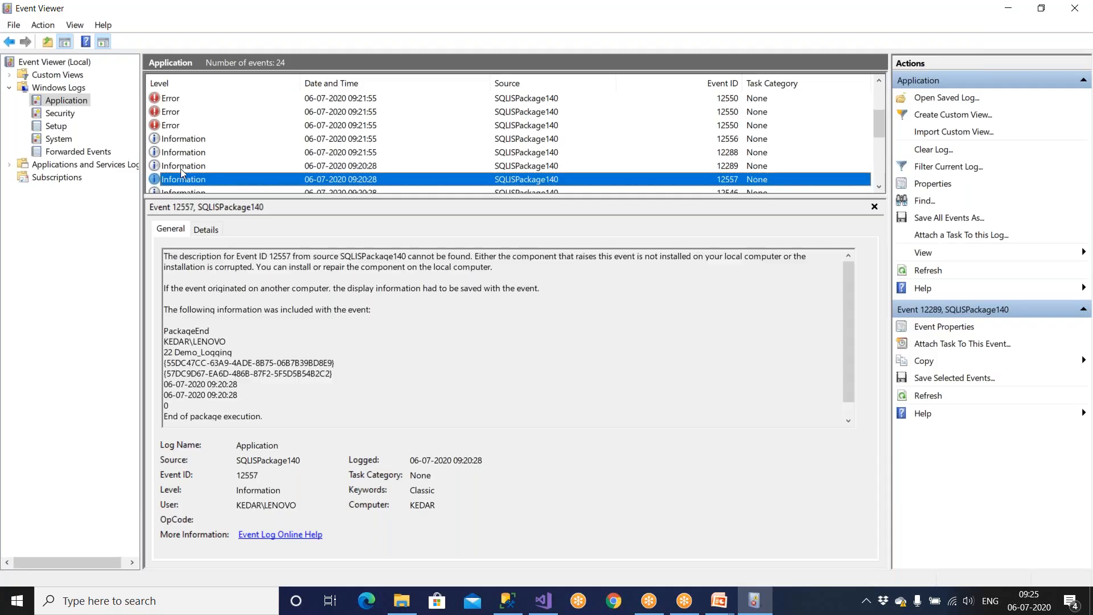
pyautogui.press('Down')
pyautogui.press('Down')
pyautogui.press('Down')
pyautogui.press('Down')
pyautogui.press('Down')
pyautogui.press('Down')
pyautogui.press('Down')
pyautogui.press('Down')
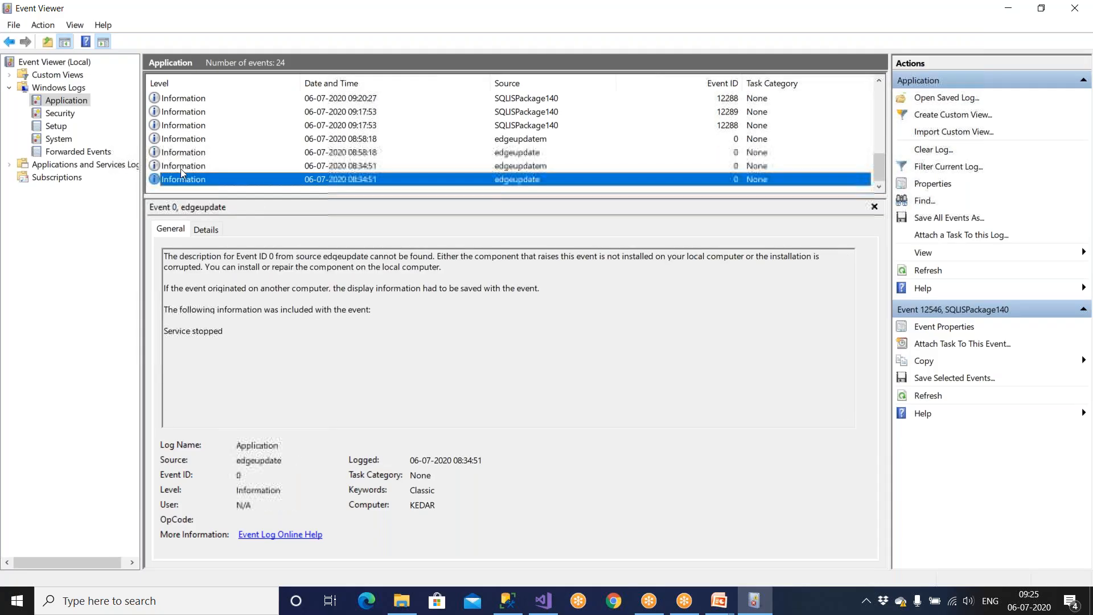
pyautogui.moveTo(879, 80); pyautogui.dragTo(879, 81)
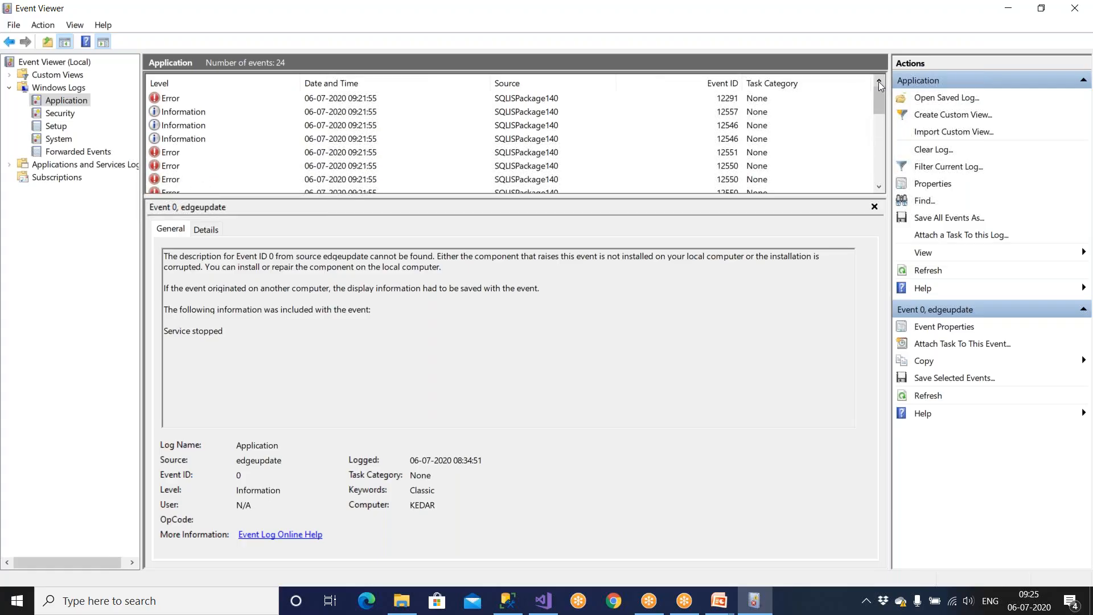
pyautogui.click(174, 154)
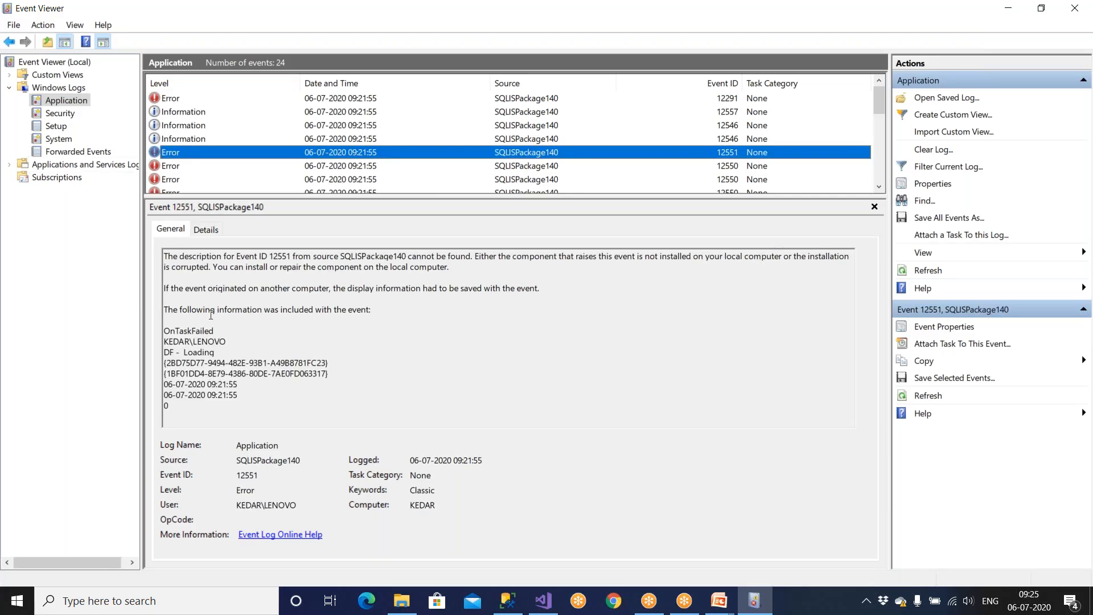
pyautogui.press('Up')
pyautogui.press('Up')
pyautogui.press('Up')
pyautogui.press('Up')
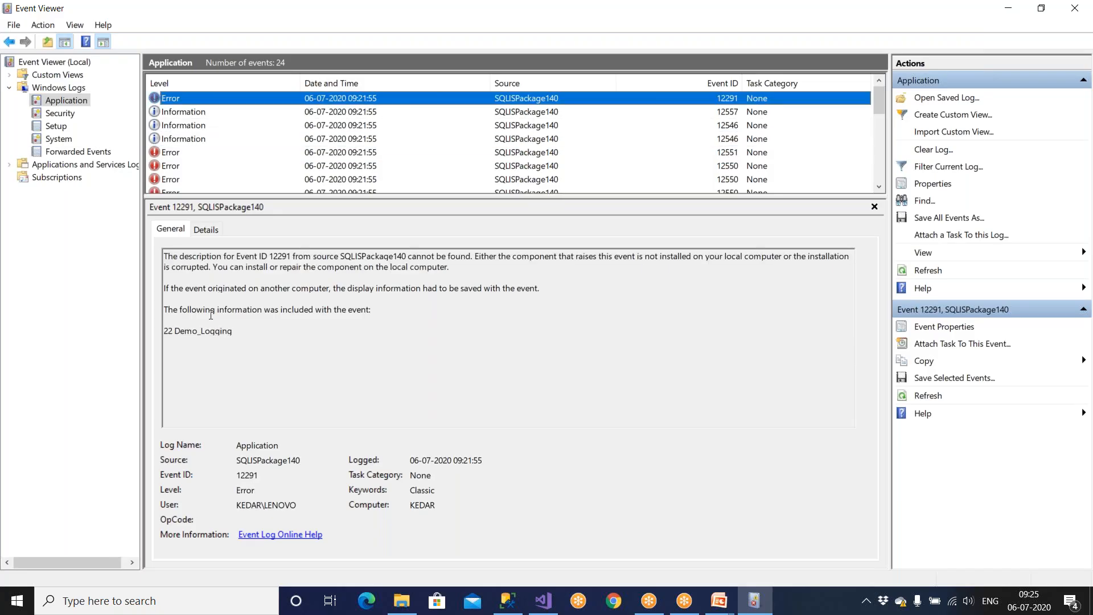
pyautogui.press('Down')
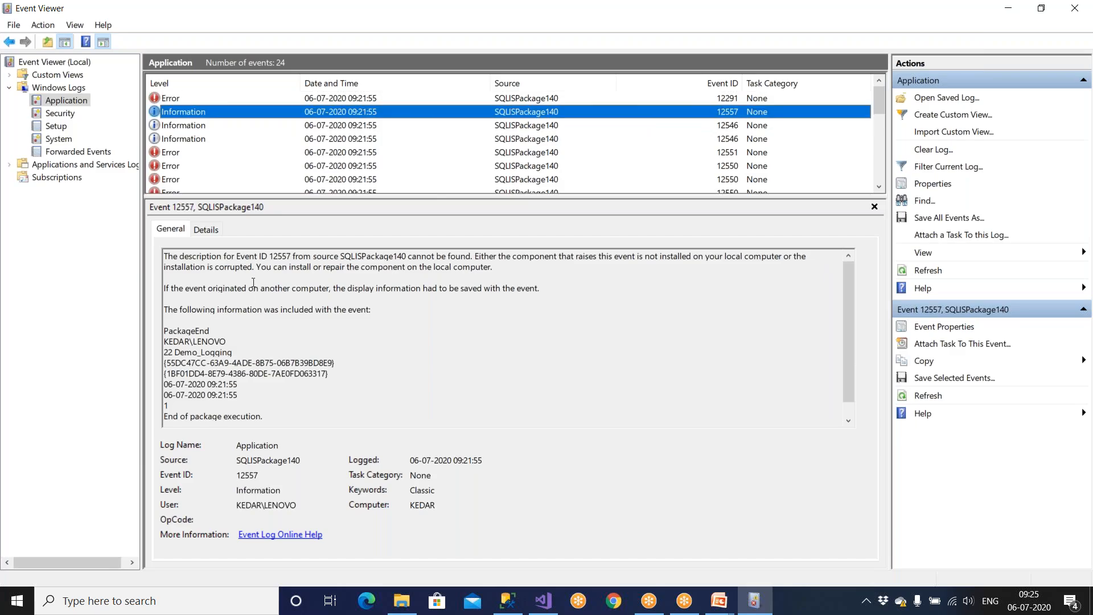
pyautogui.moveTo(251, 265); pyautogui.dragTo(460, 288)
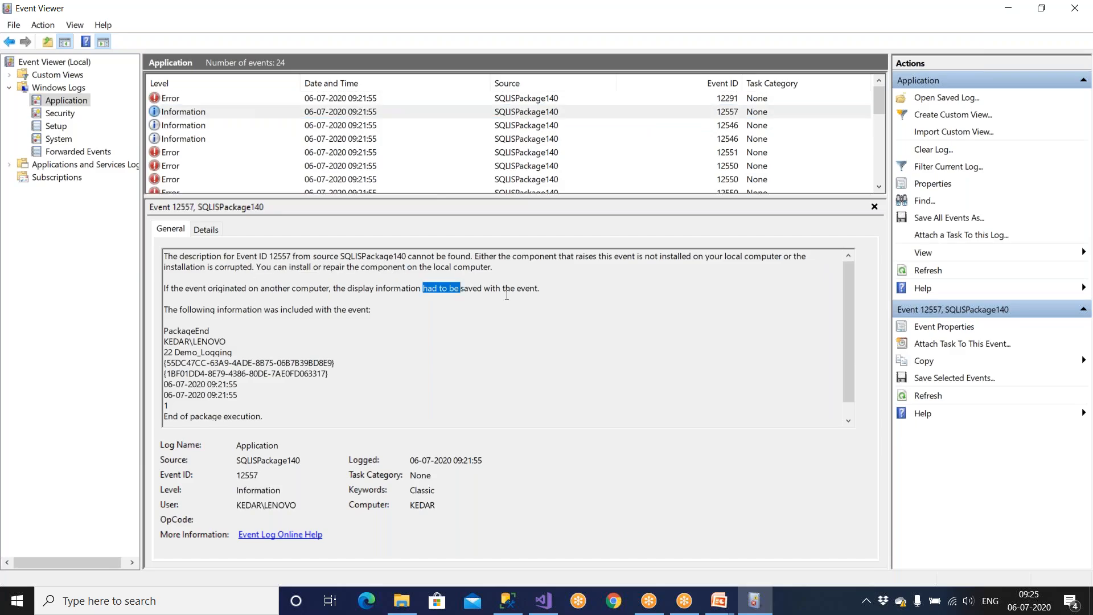
pyautogui.click(195, 127)
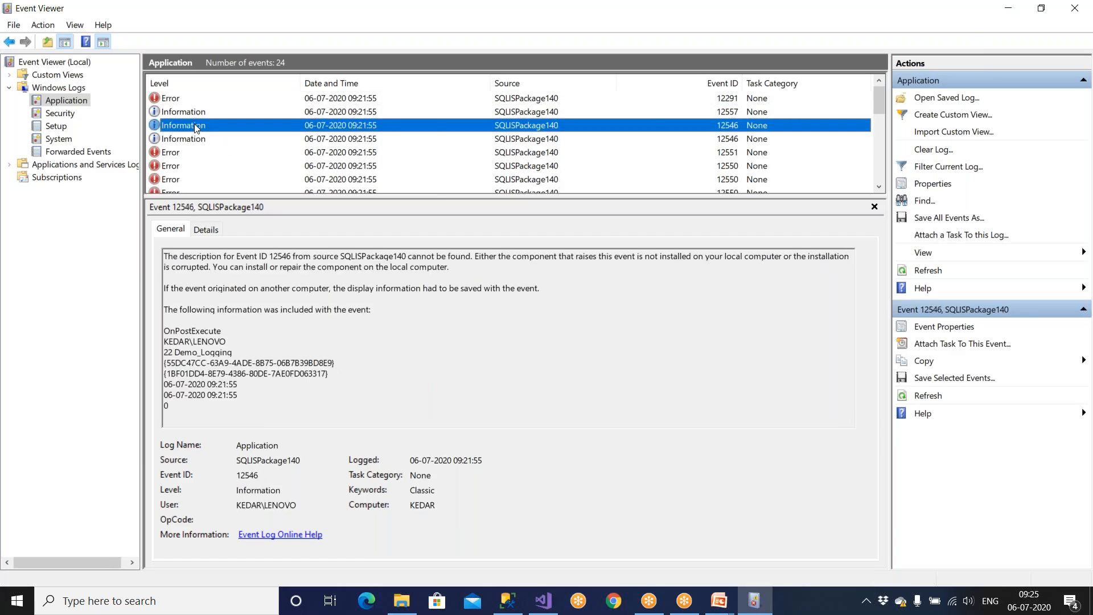
pyautogui.press('Down')
pyautogui.press('Down')
pyautogui.press('Down')
pyautogui.moveTo(213, 288); pyautogui.dragTo(213, 299)
# Step: Review the 'Cannot open the datafile' error and nearby events, ending on Error 12550
pyautogui.click(178, 176)
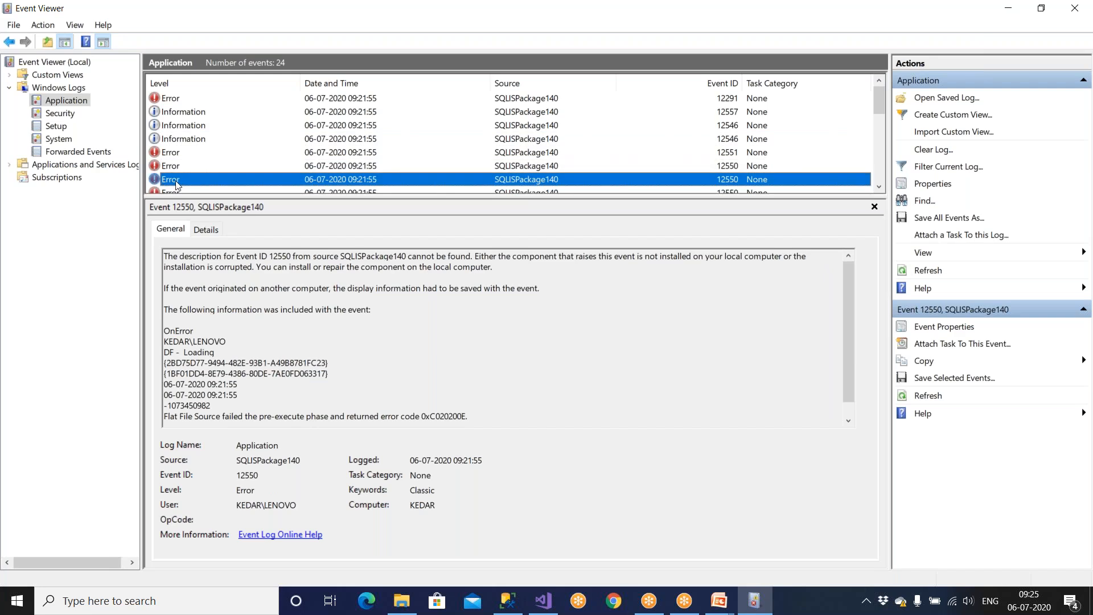
pyautogui.click(175, 188)
pyautogui.scroll(-1, 175, 187)
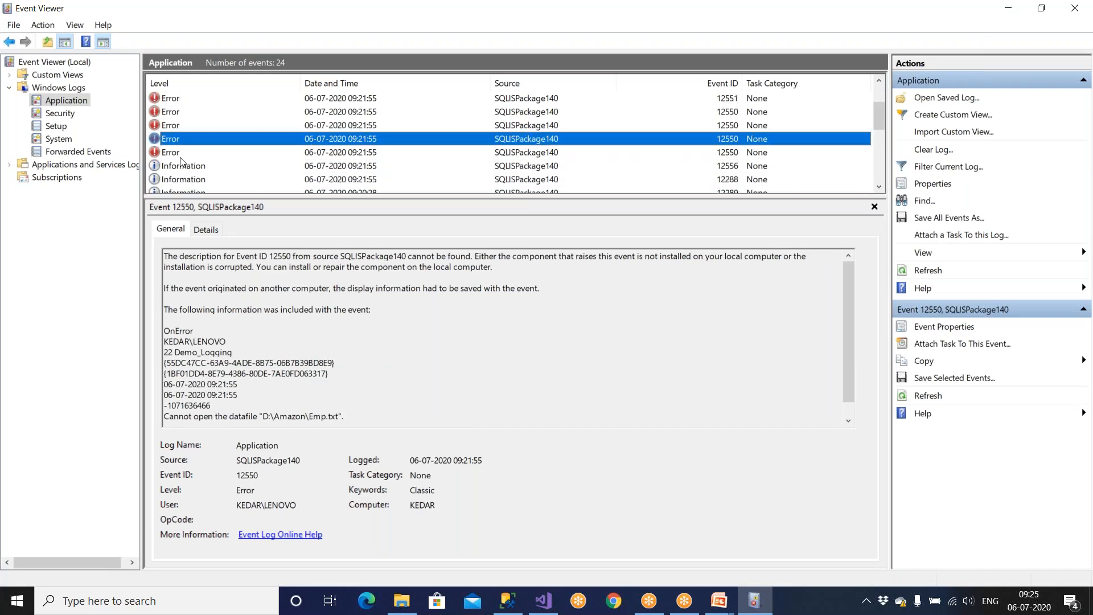
pyautogui.click(178, 153)
pyautogui.press('Down')
pyautogui.press('Down')
pyautogui.press('Down')
pyautogui.press('Down')
pyautogui.press('Down')
pyautogui.press('Down')
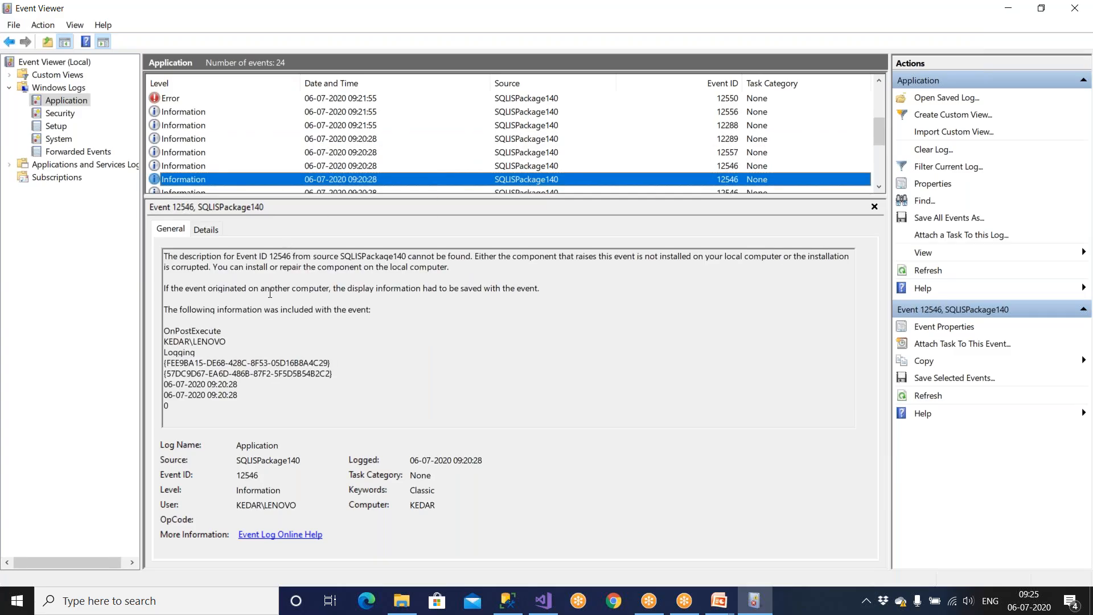
pyautogui.moveTo(172, 299); pyautogui.dragTo(349, 309)
pyautogui.click(349, 318)
pyautogui.click(206, 179)
pyautogui.scroll(-3, 206, 179)
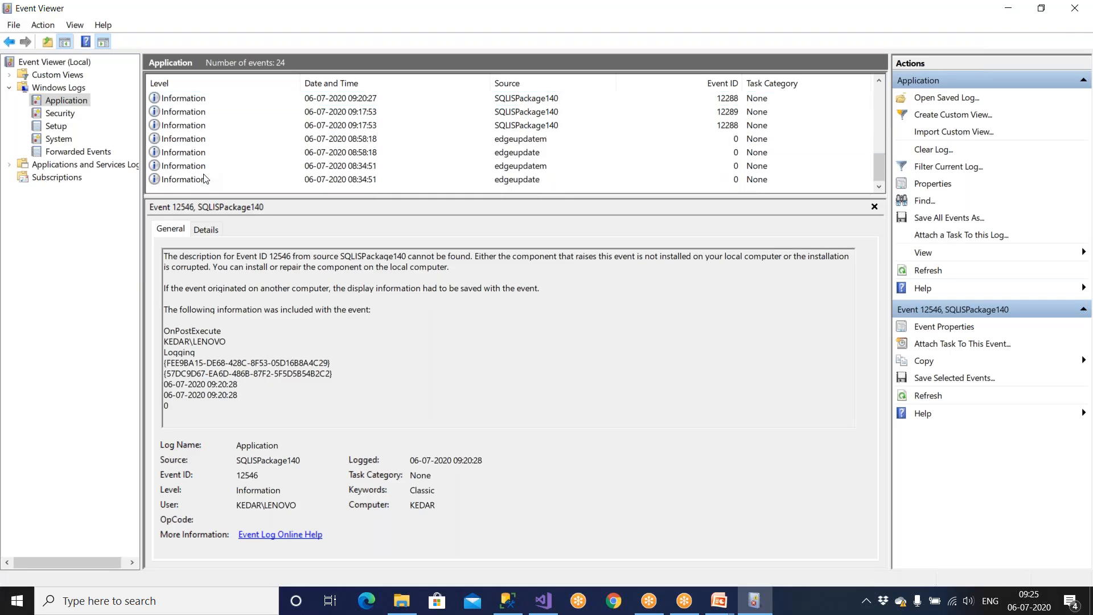
pyautogui.click(194, 181)
pyautogui.press('Up')
pyautogui.press('Up')
pyautogui.press('Up')
pyautogui.press('Up')
pyautogui.press('Up')
pyautogui.press('Up')
pyautogui.press('Up')
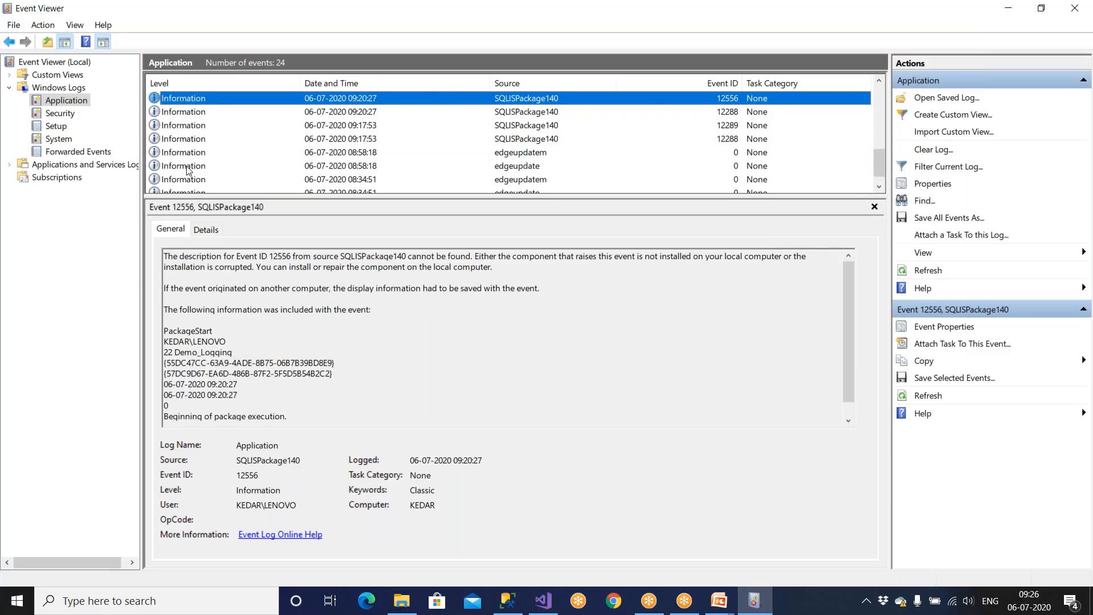
pyautogui.scroll(3, 188, 170)
pyautogui.click(172, 154)
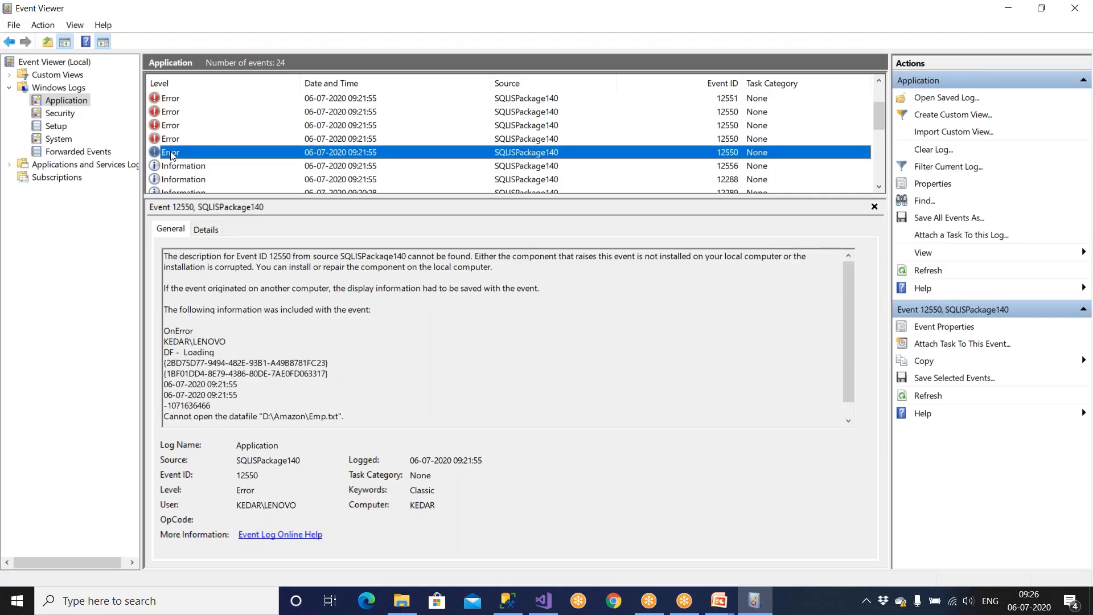
# Step: Highlight DF - Loading, the GUID, the SQLISPackage140 source notice and D:\Amazon\Emp.txt in Event 12550
pyautogui.moveTo(225, 288); pyautogui.dragTo(248, 288)
pyautogui.moveTo(189, 352); pyautogui.dragTo(269, 385)
pyautogui.click(269, 378)
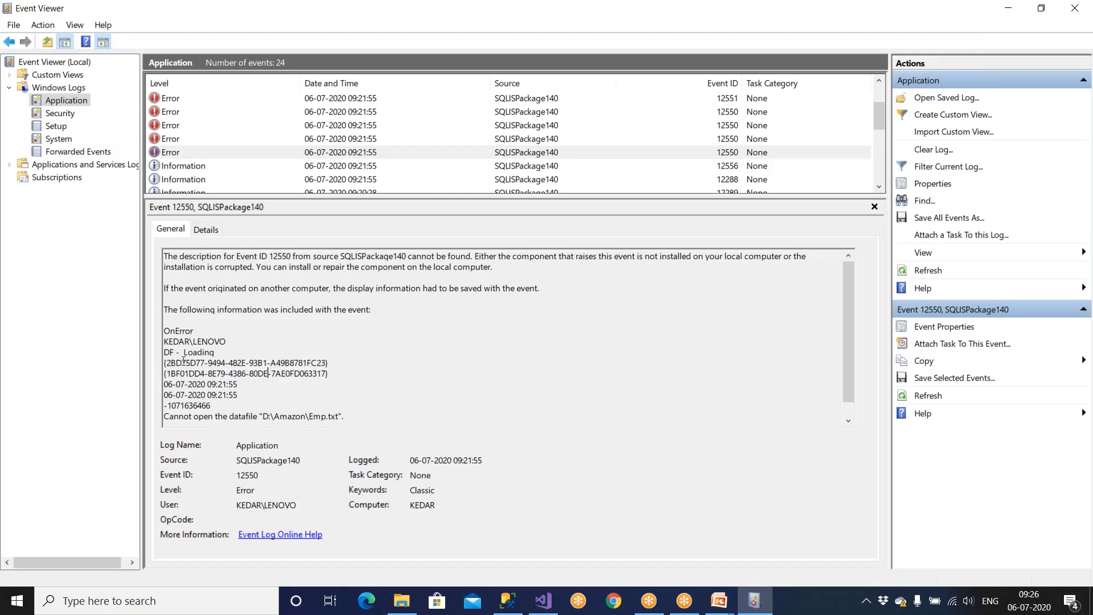
pyautogui.moveTo(184, 362); pyautogui.dragTo(246, 363)
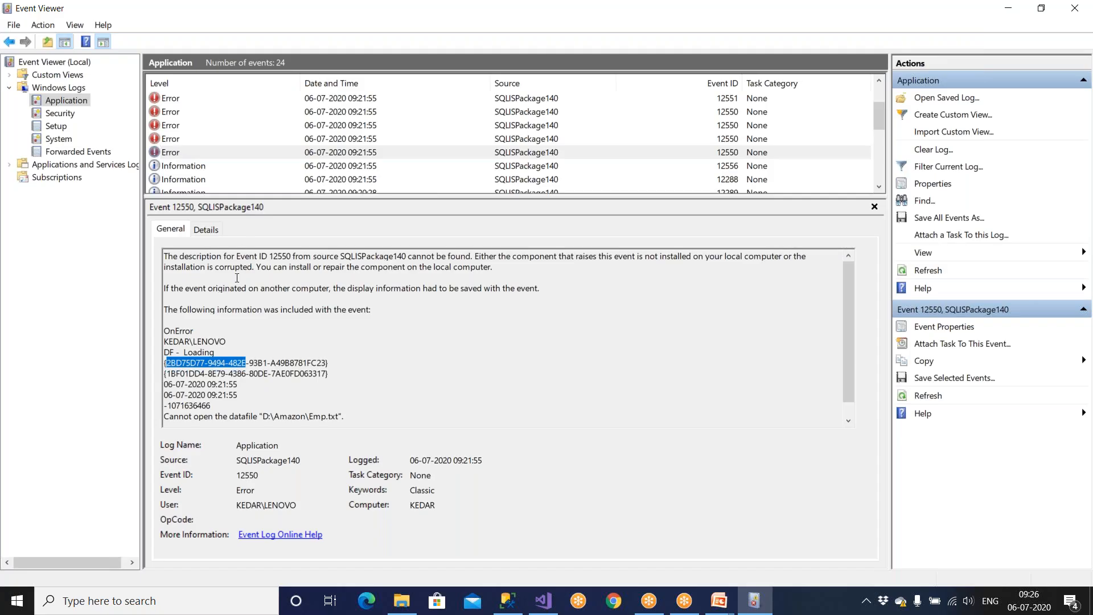
pyautogui.moveTo(255, 267); pyautogui.dragTo(351, 267)
pyautogui.moveTo(193, 267); pyautogui.dragTo(239, 268)
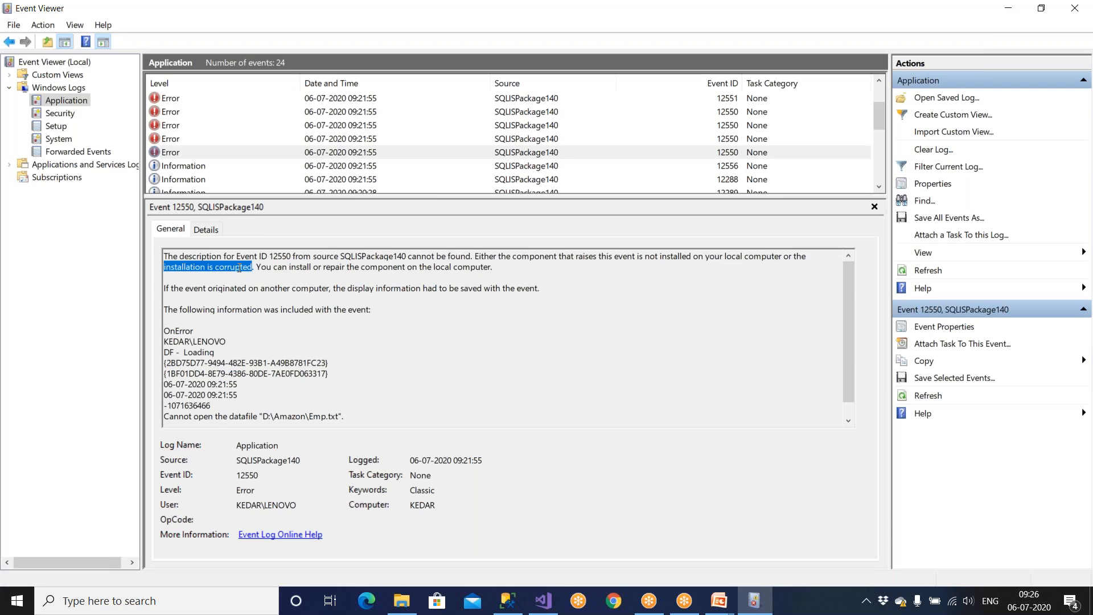
pyautogui.moveTo(313, 256); pyautogui.dragTo(471, 256)
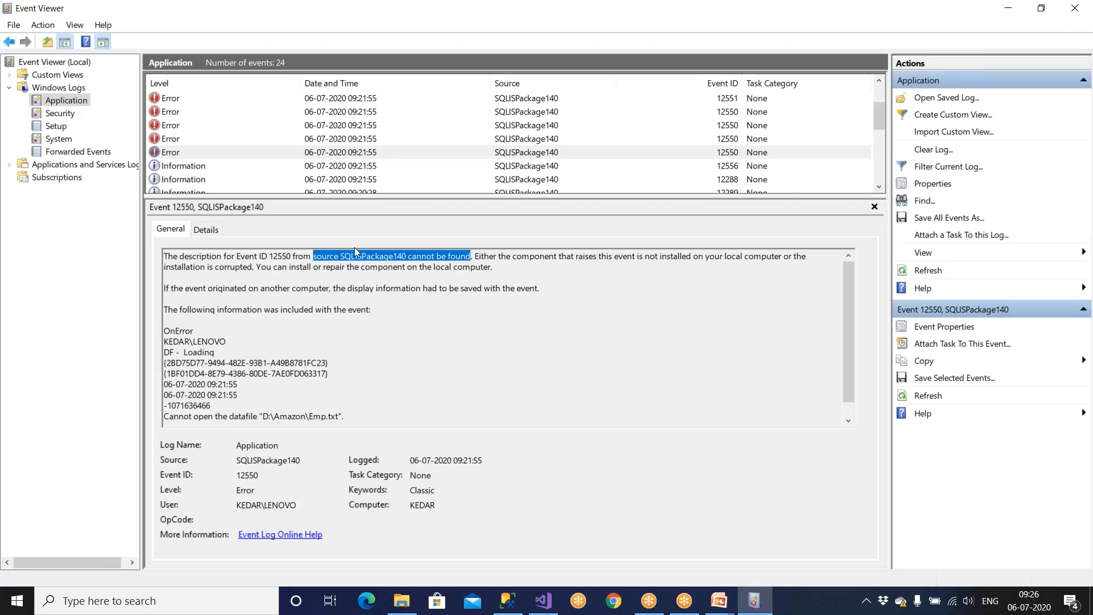
pyautogui.moveTo(237, 418); pyautogui.dragTo(354, 416)
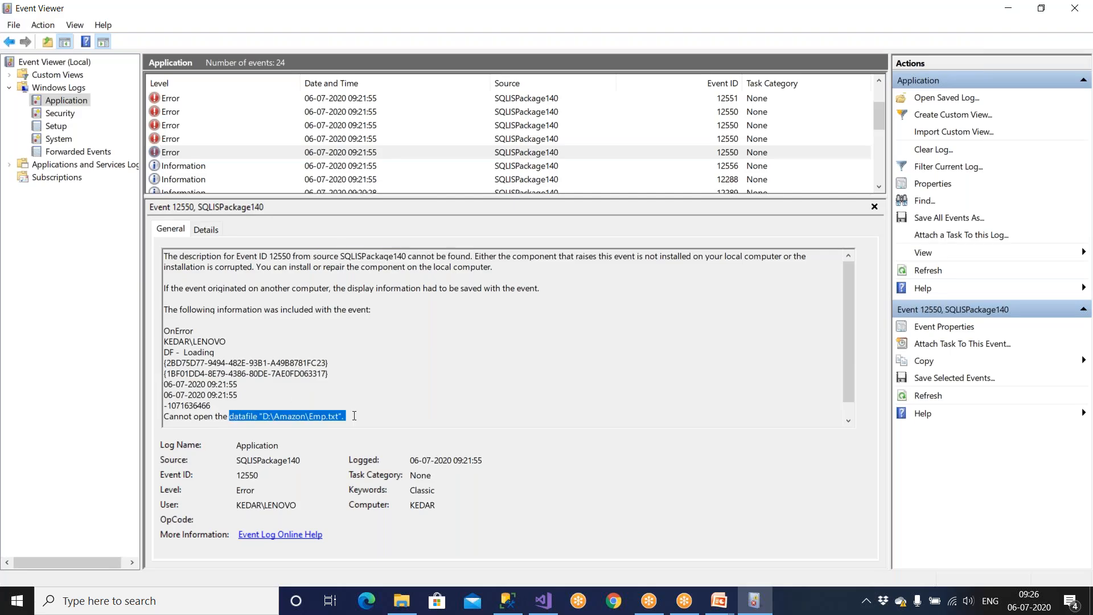
pyautogui.click(848, 422)
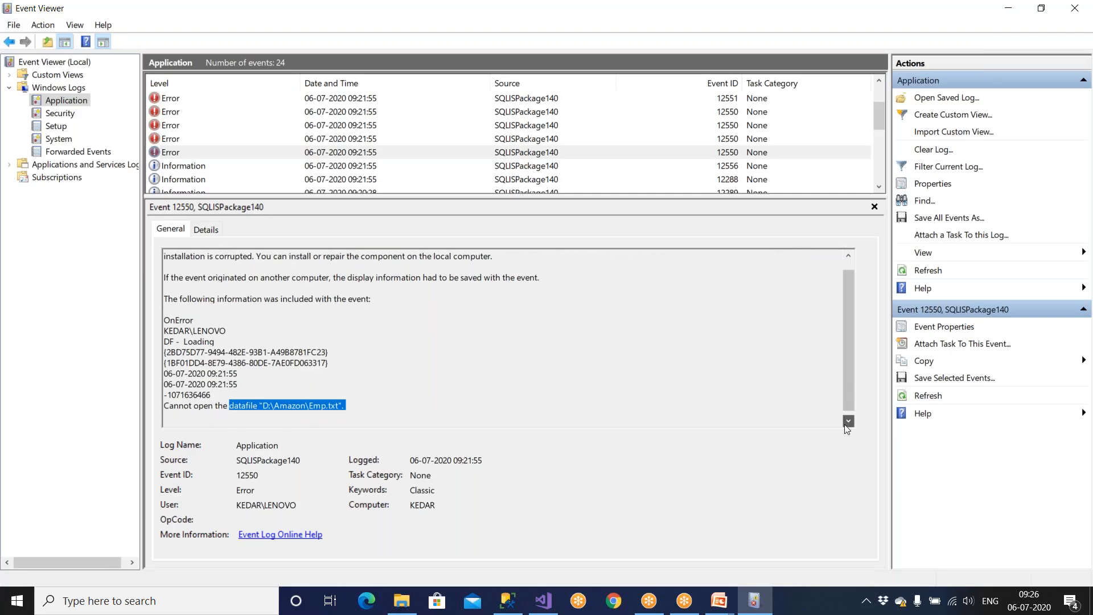
# Step: Highlight the 'Cannot open the datafile' line, the machine name and the OnError event name
pyautogui.moveTo(165, 402); pyautogui.dragTo(108, 402)
pyautogui.click(308, 383)
pyautogui.moveTo(349, 401); pyautogui.dragTo(194, 402)
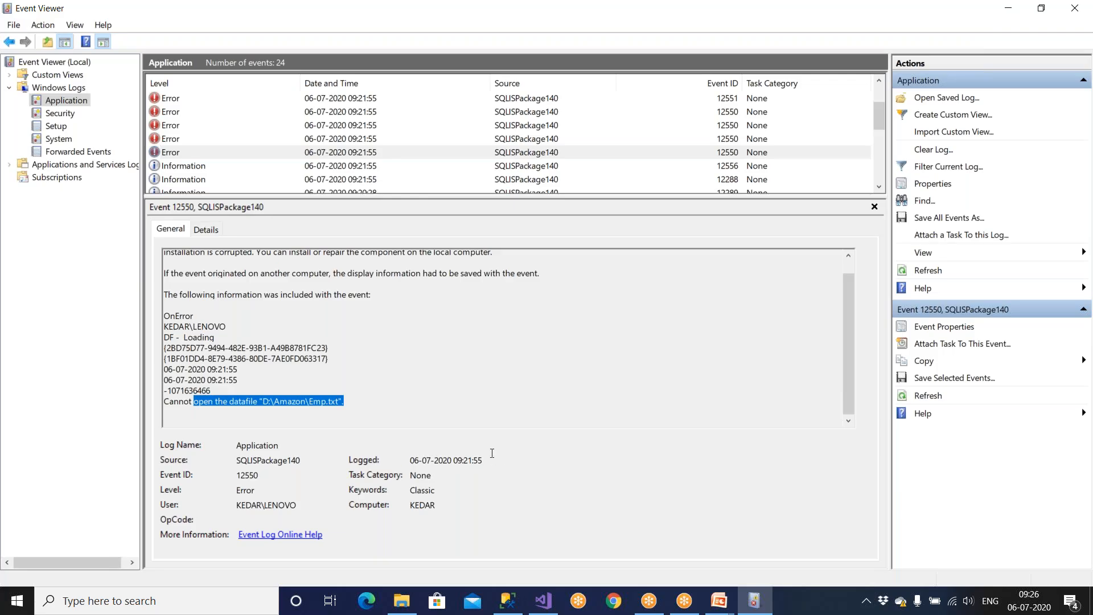
pyautogui.click(332, 402)
pyautogui.moveTo(348, 402); pyautogui.dragTo(260, 401)
pyautogui.click(412, 335)
pyautogui.scroll(1, 412, 295)
pyautogui.moveTo(372, 258); pyautogui.dragTo(501, 273)
pyautogui.click(351, 419)
pyautogui.moveTo(351, 419); pyautogui.dragTo(128, 393)
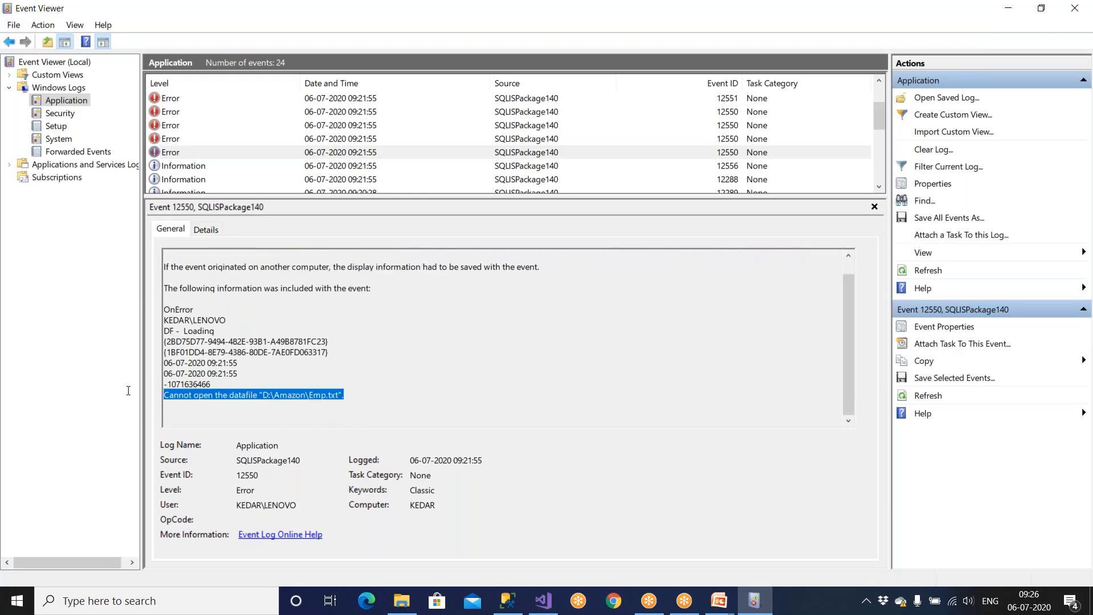
pyautogui.click(181, 401)
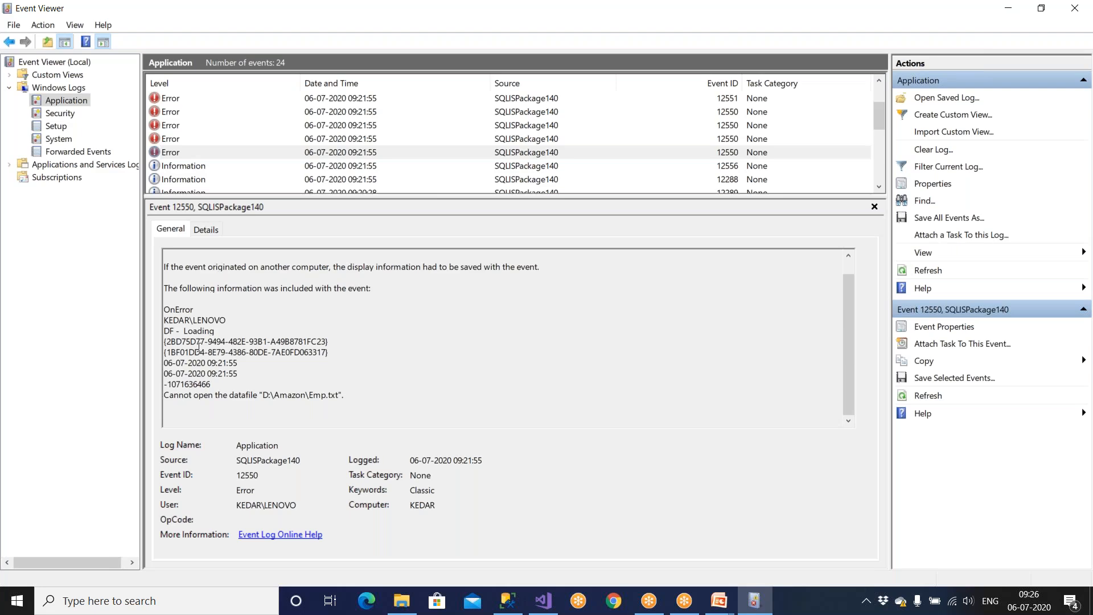
pyautogui.doubleClick(209, 319)
pyautogui.doubleClick(183, 310)
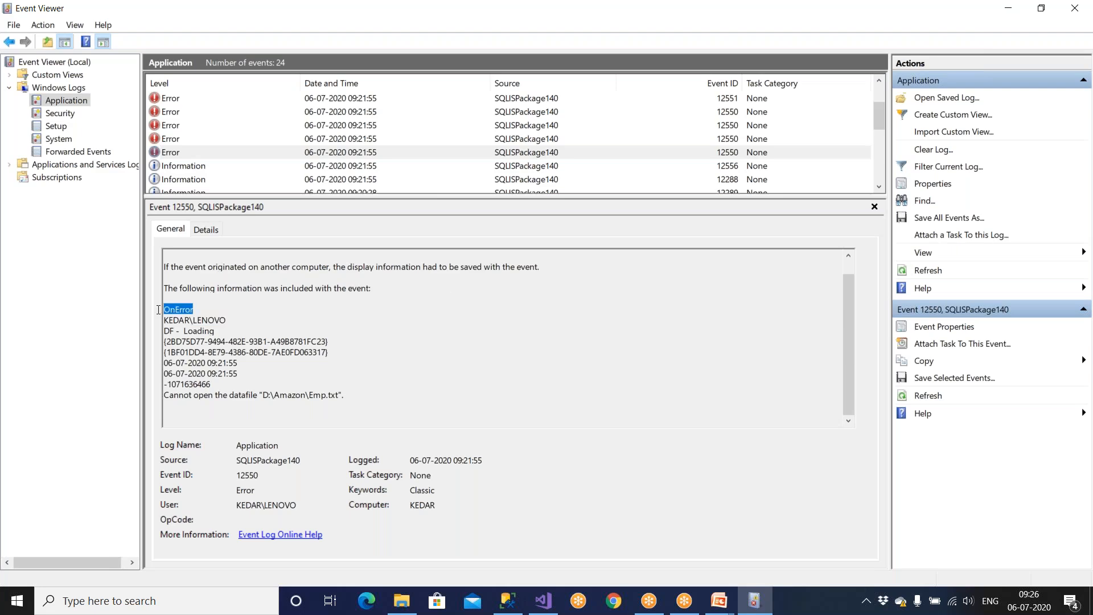
# Step: Close Event Viewer and advance the PowerPoint slide show past Demo Requirements
pyautogui.click(1075, 7)
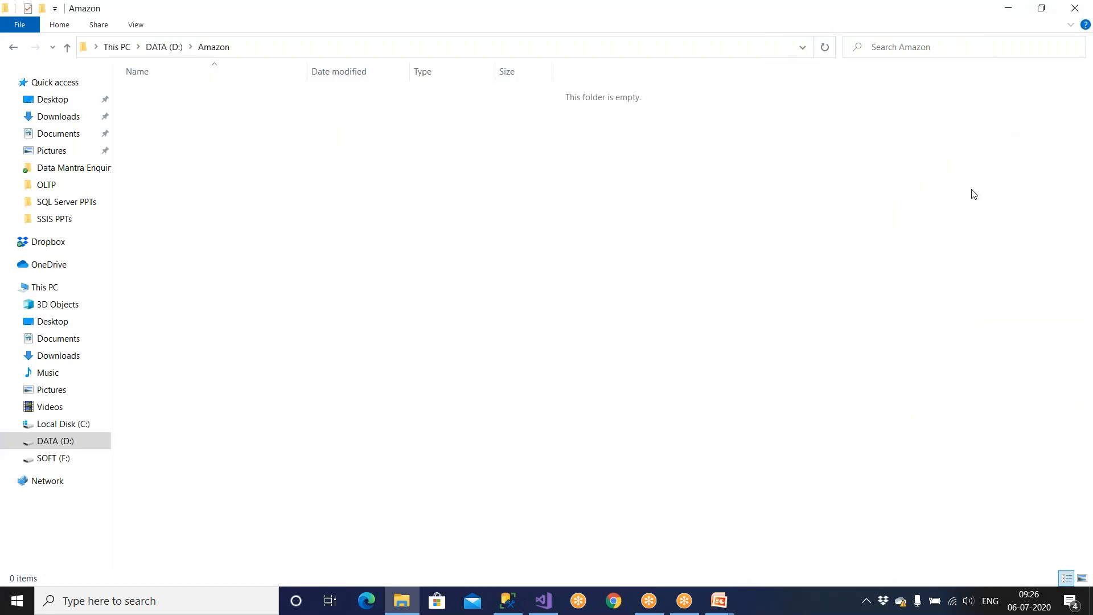
pyautogui.click(541, 602)
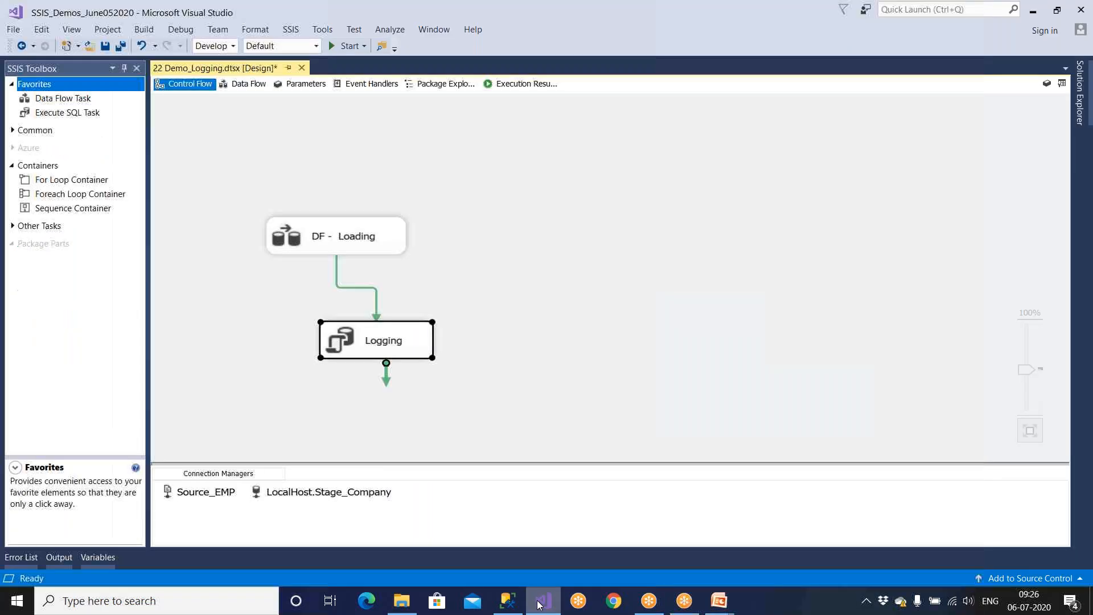
pyautogui.moveTo(719, 601)
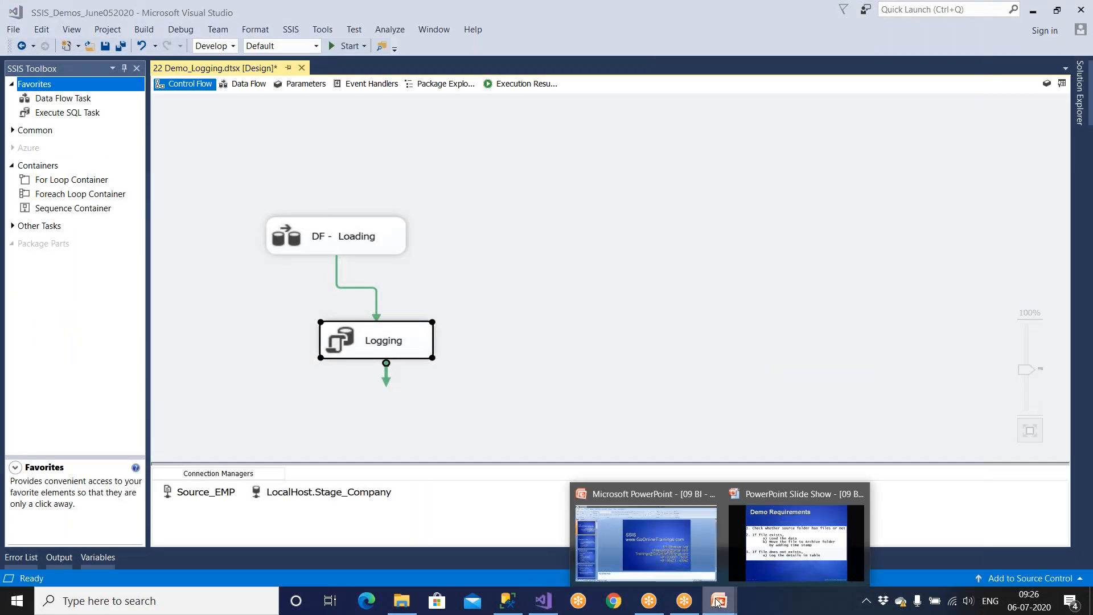
pyautogui.click(751, 558)
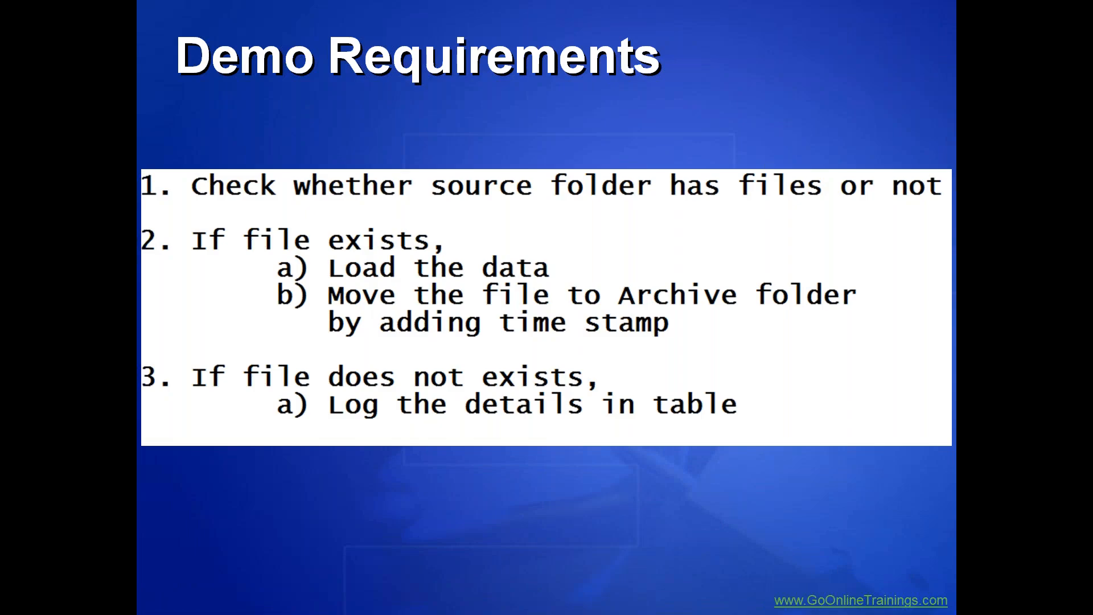
pyautogui.press('Right')
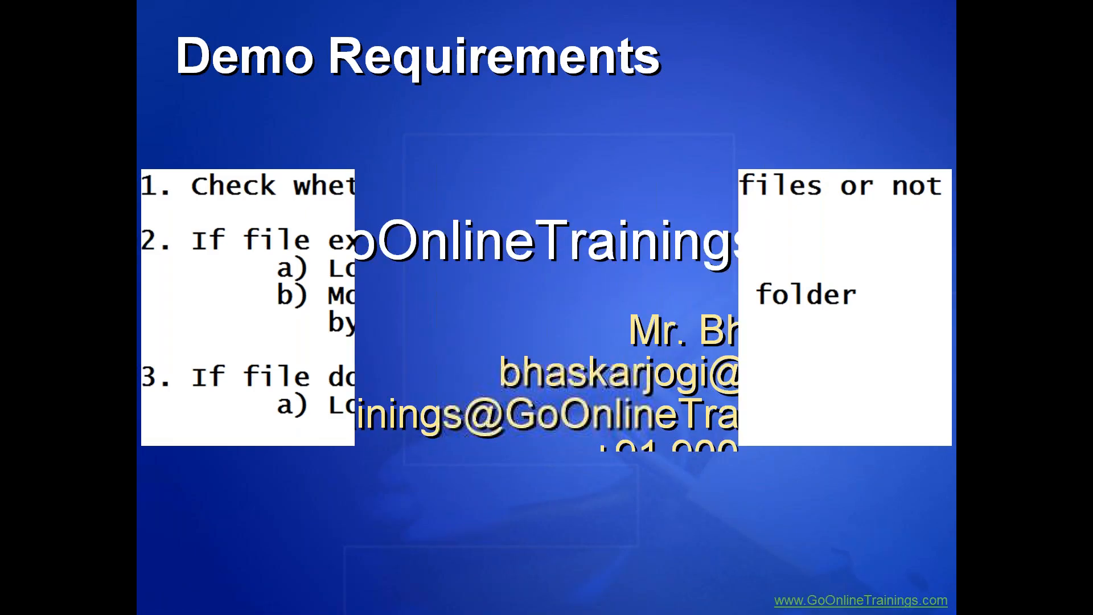